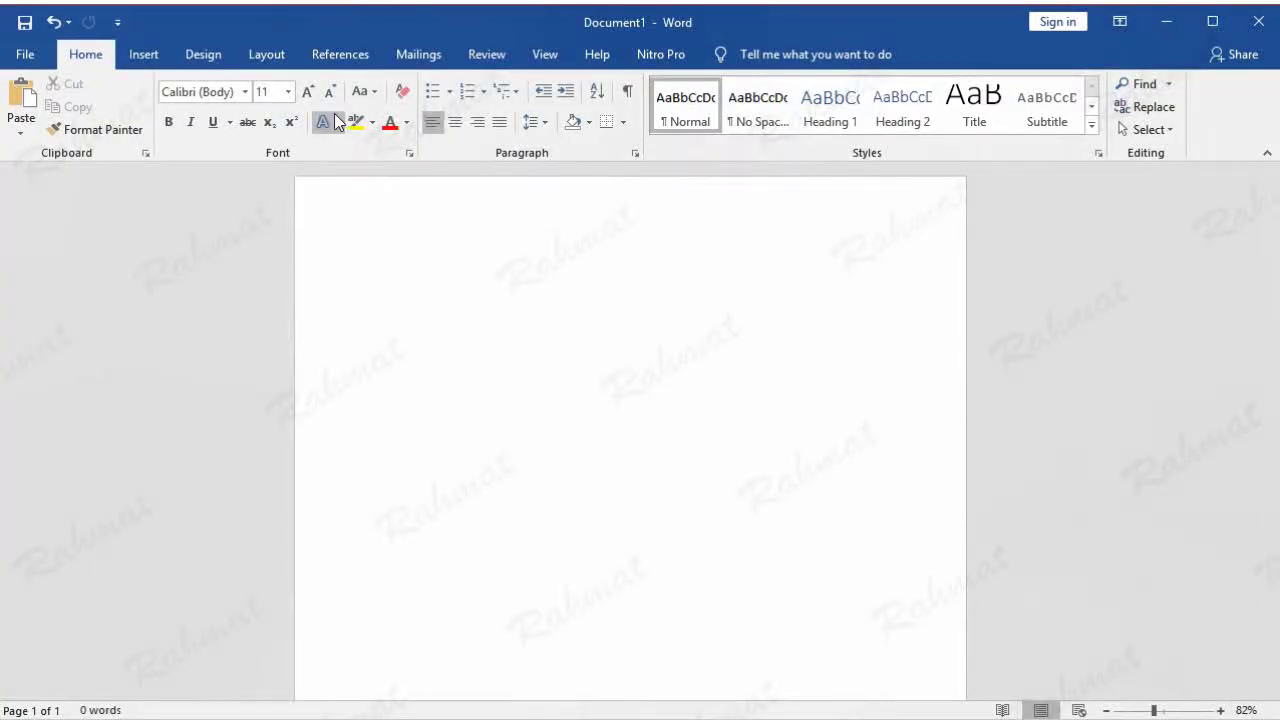
Make the page A5 in landscape orientation and confirm the custom margins.
click(270, 58)
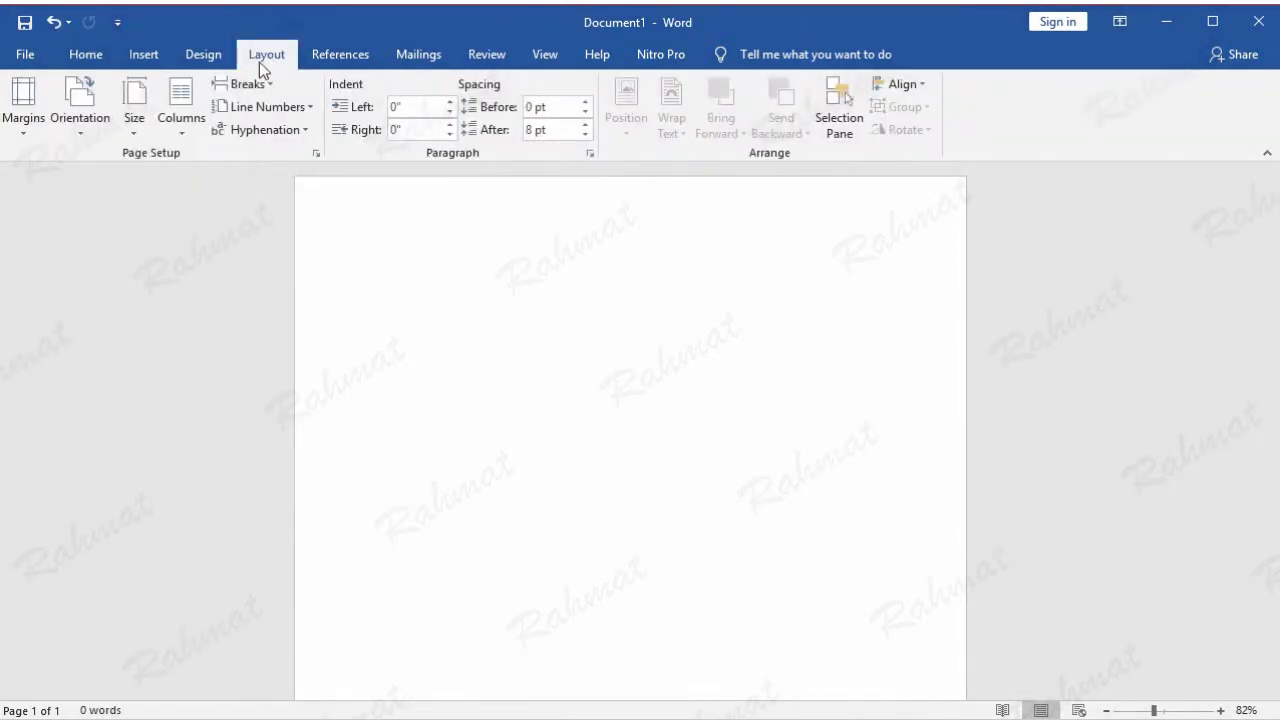
click(146, 127)
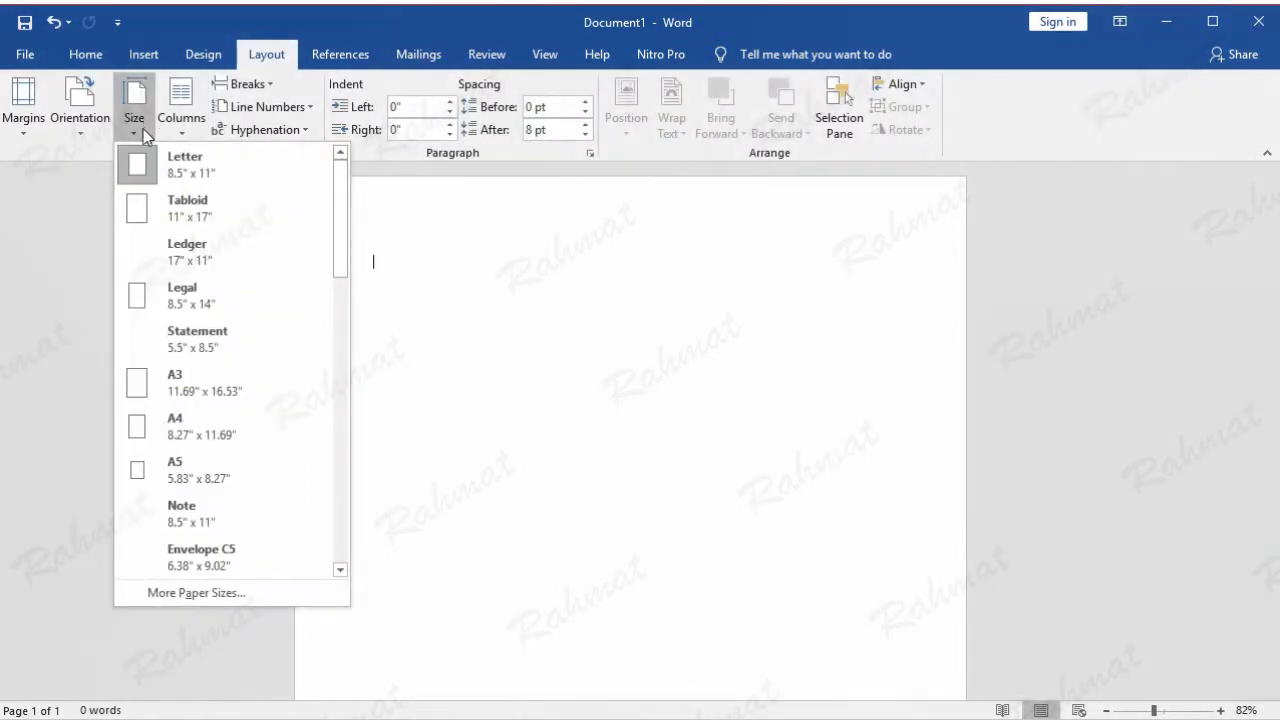
click(170, 474)
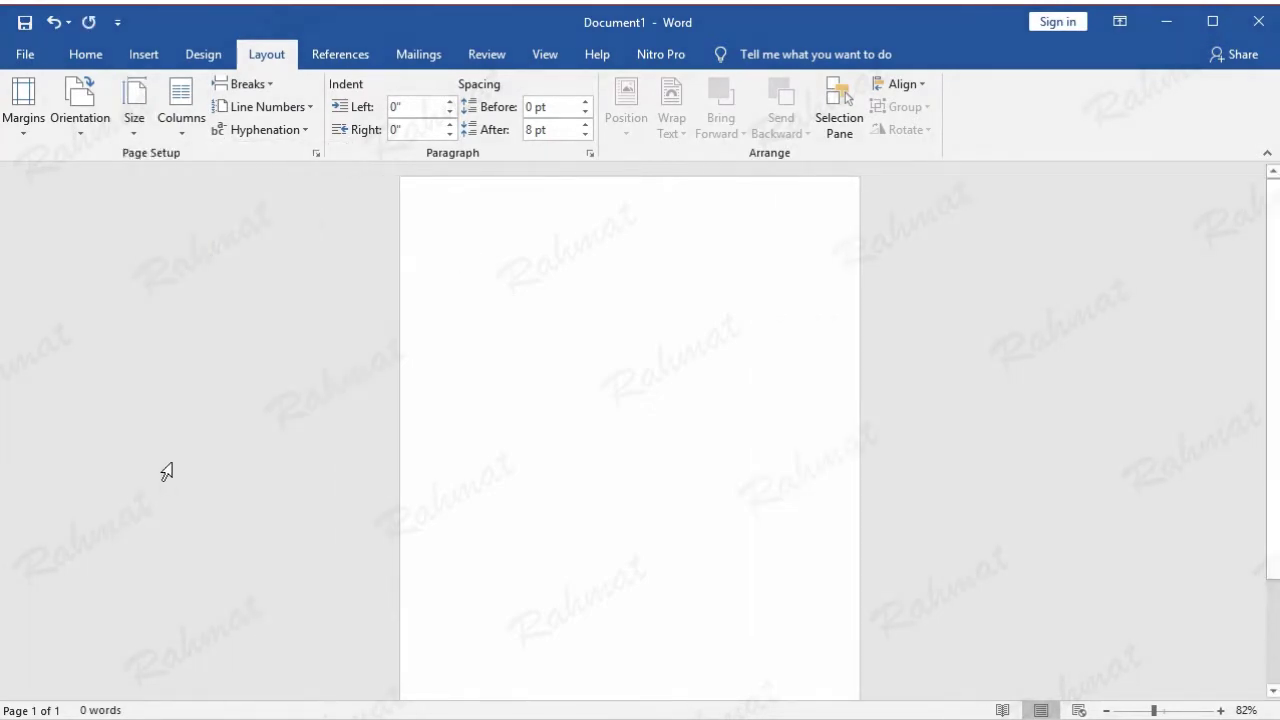
click(90, 135)
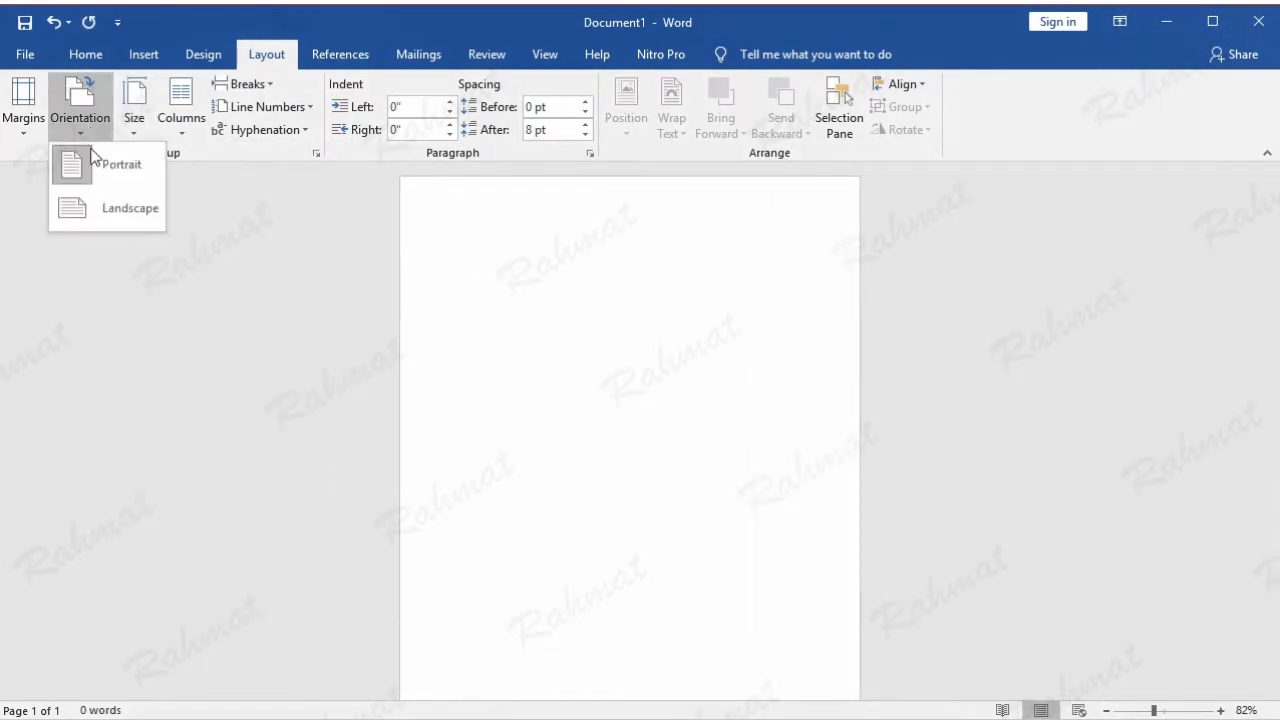
click(104, 210)
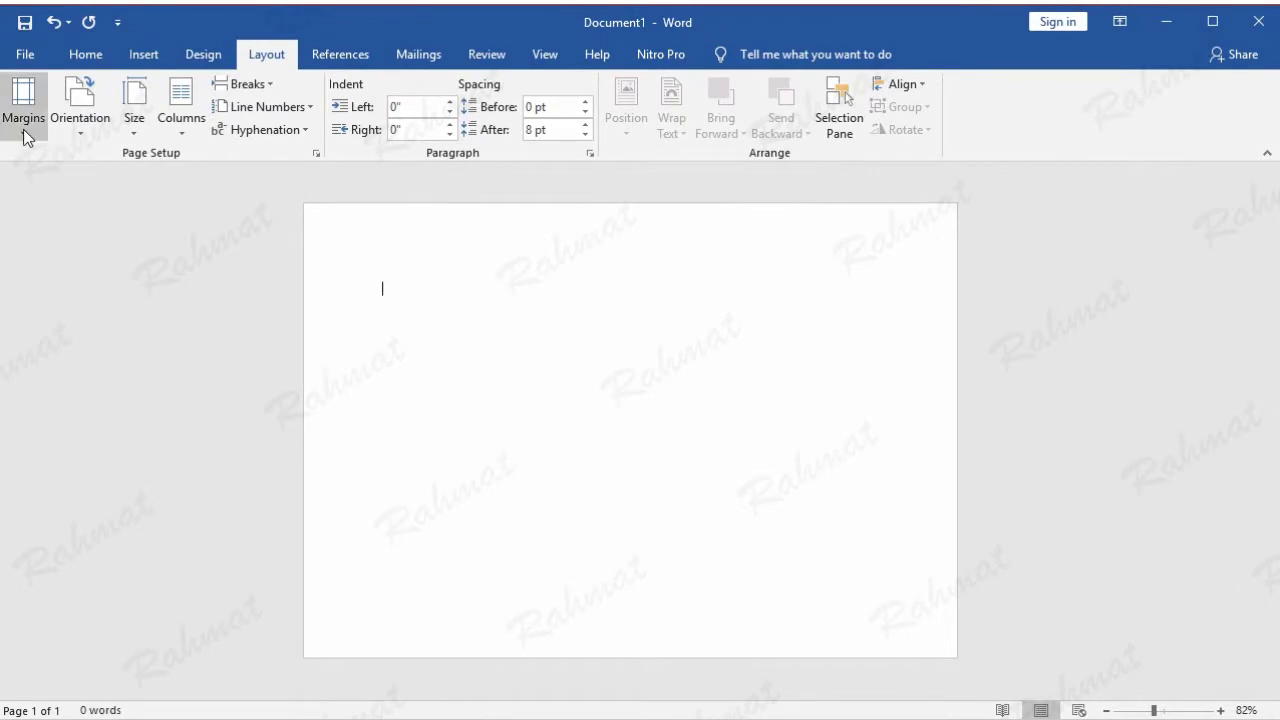
click(27, 125)
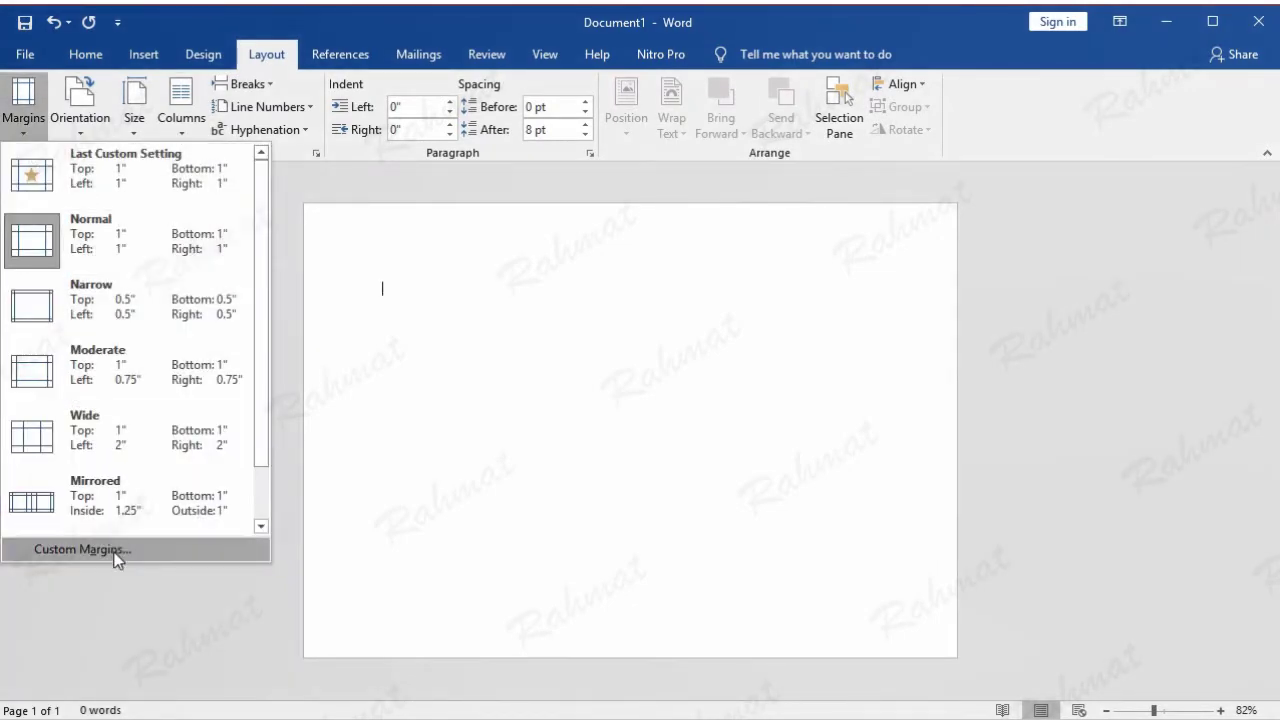
click(117, 552)
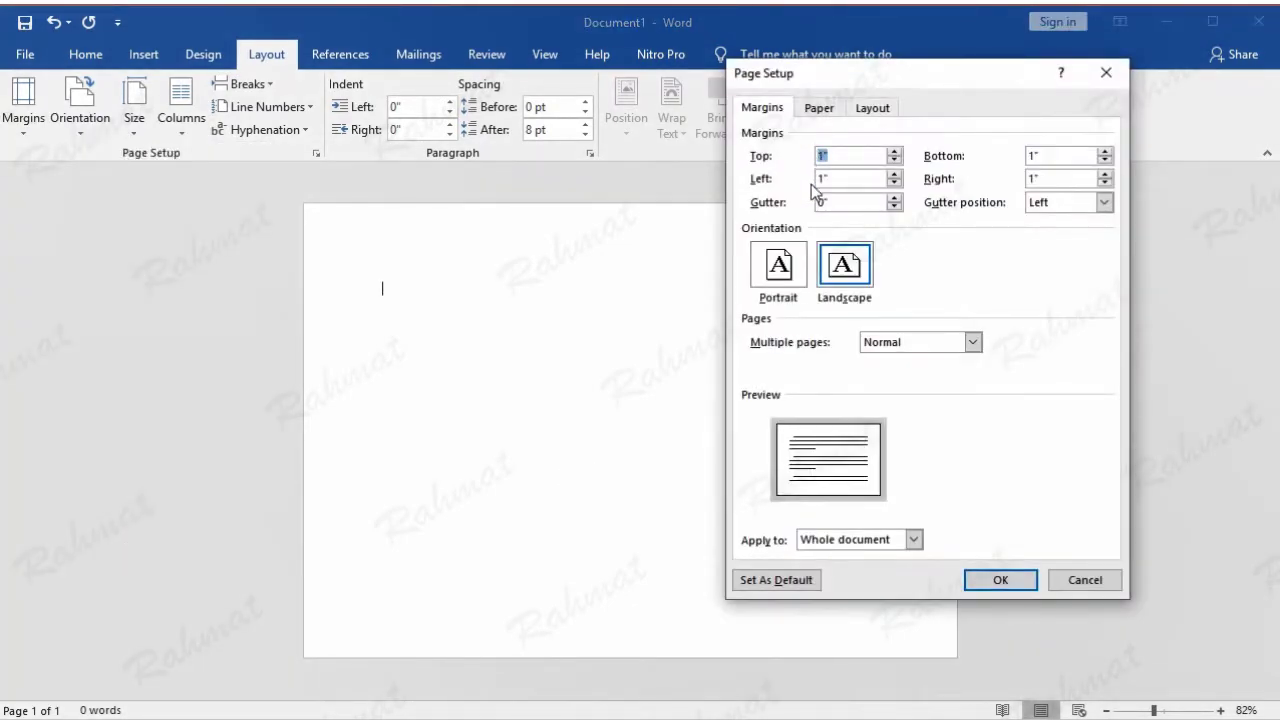
click(978, 576)
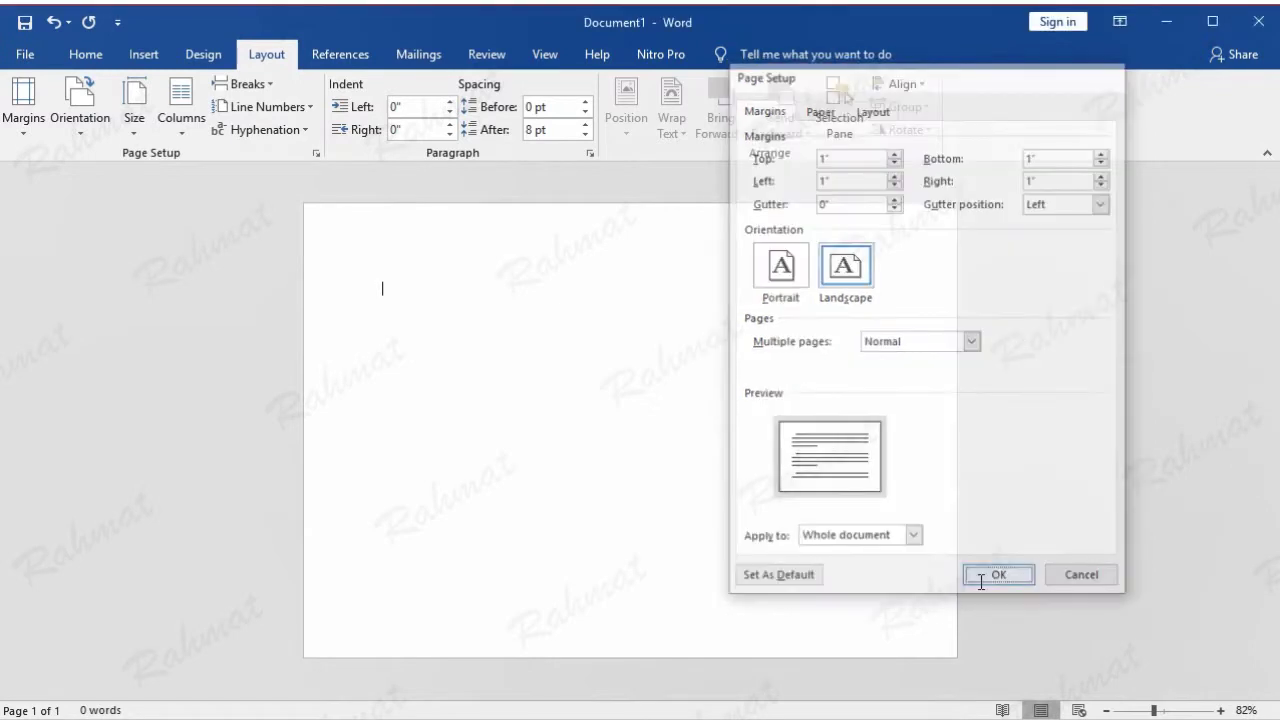
Keep the view zoom at 82%.
click(548, 56)
click(502, 100)
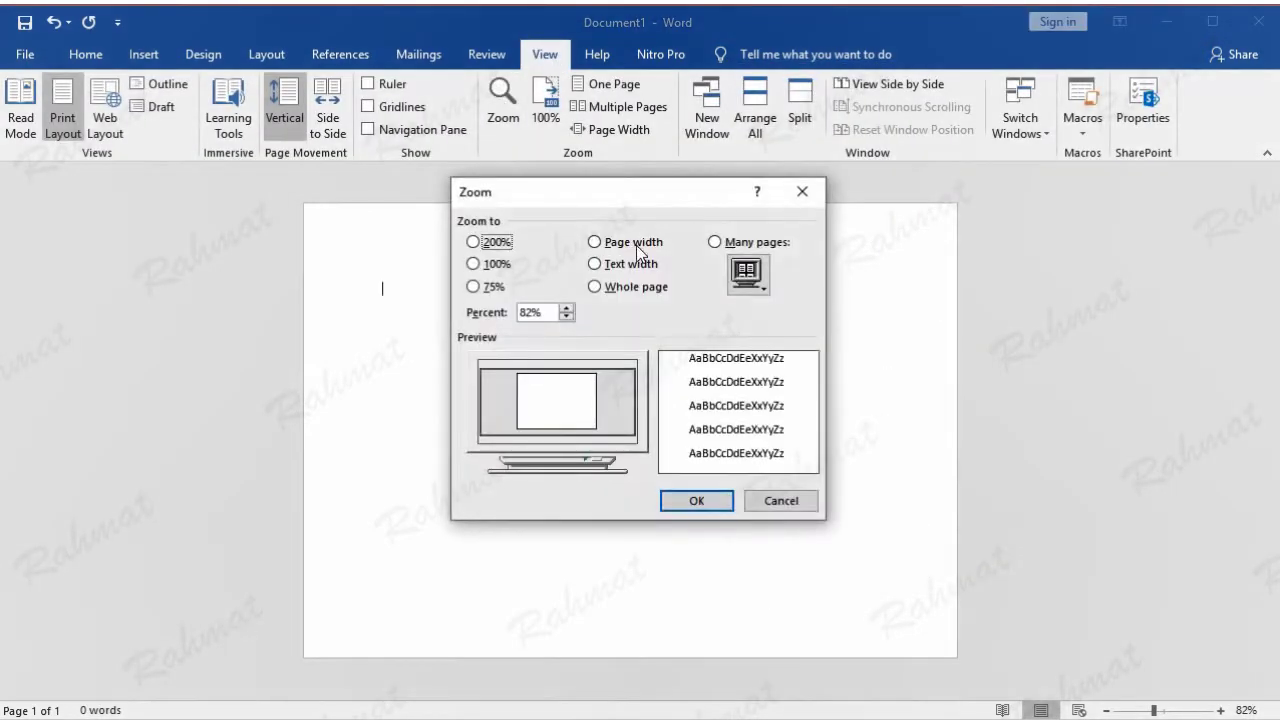
click(686, 498)
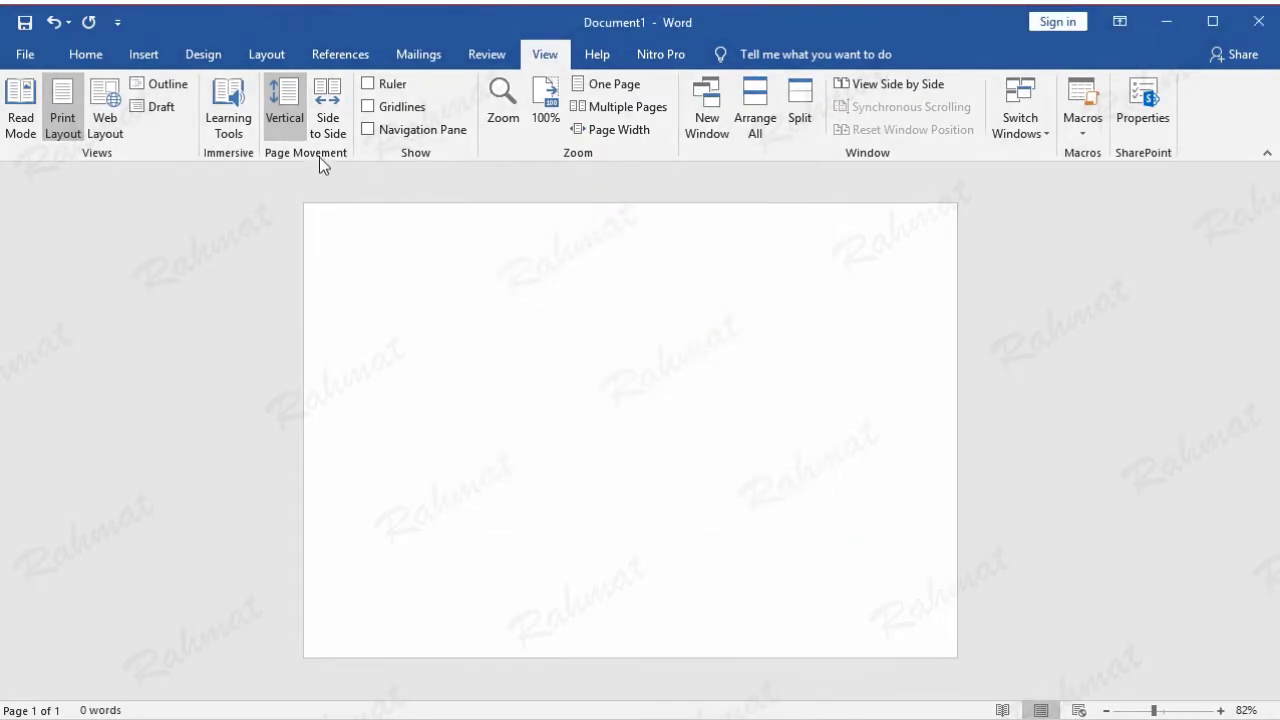
click(158, 54)
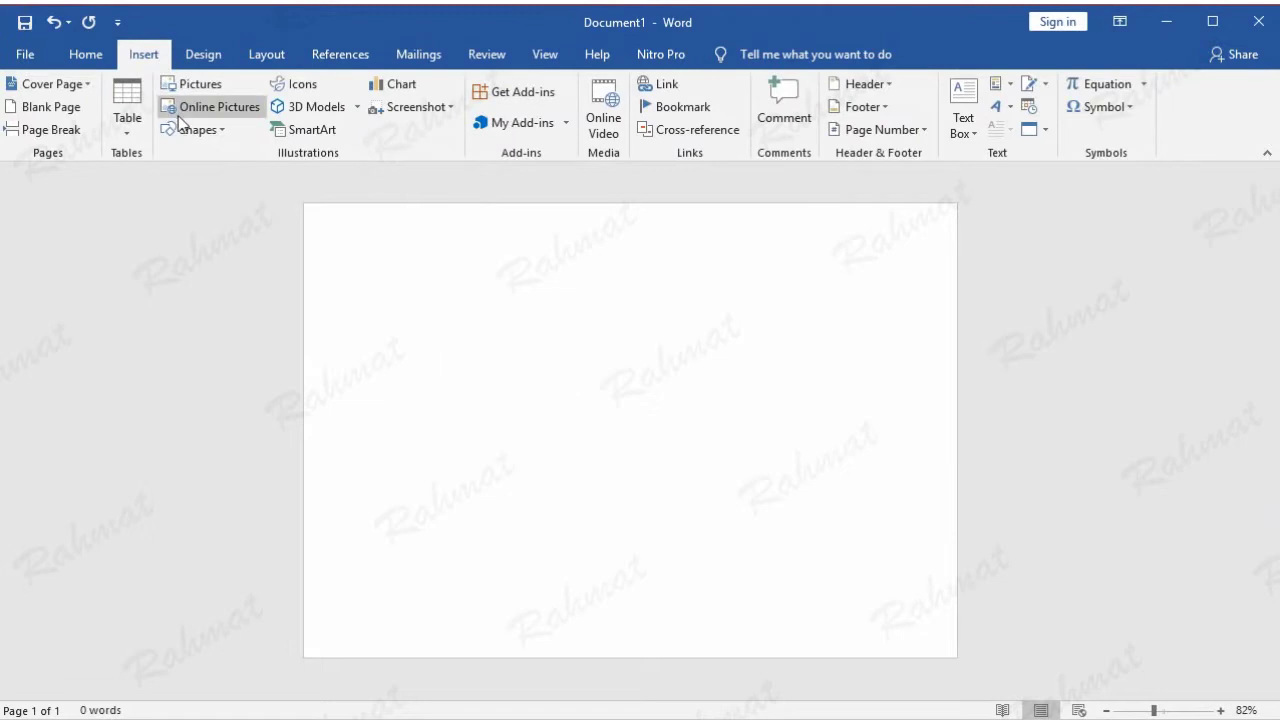
Draw a rectangle corner to corner across the page and stretch it to 8.25" wide.
click(224, 134)
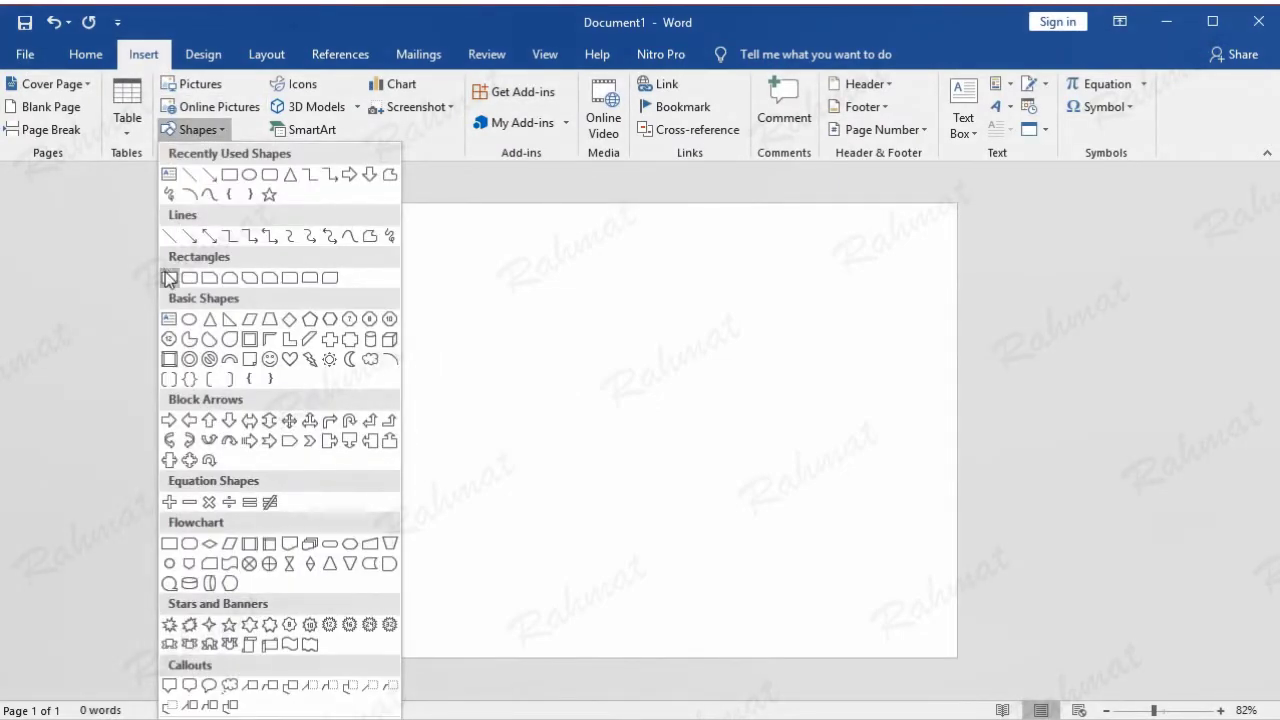
click(168, 278)
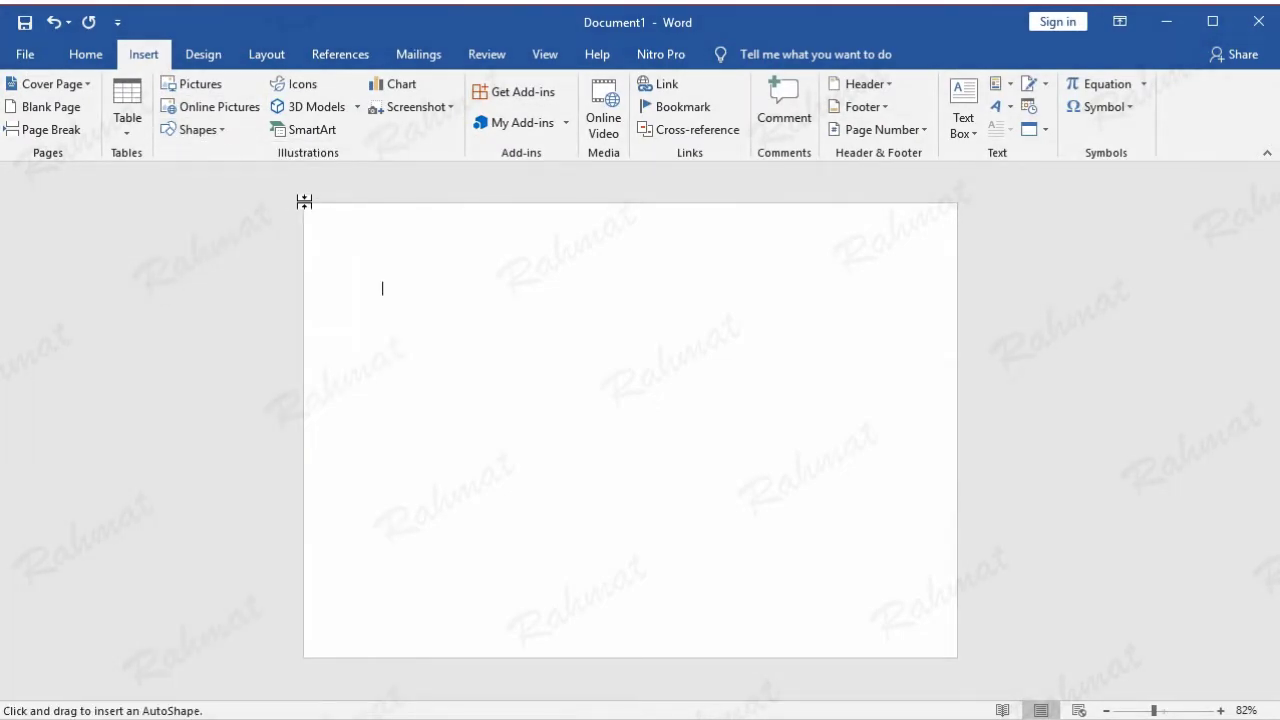
drag(304, 202, 970, 662)
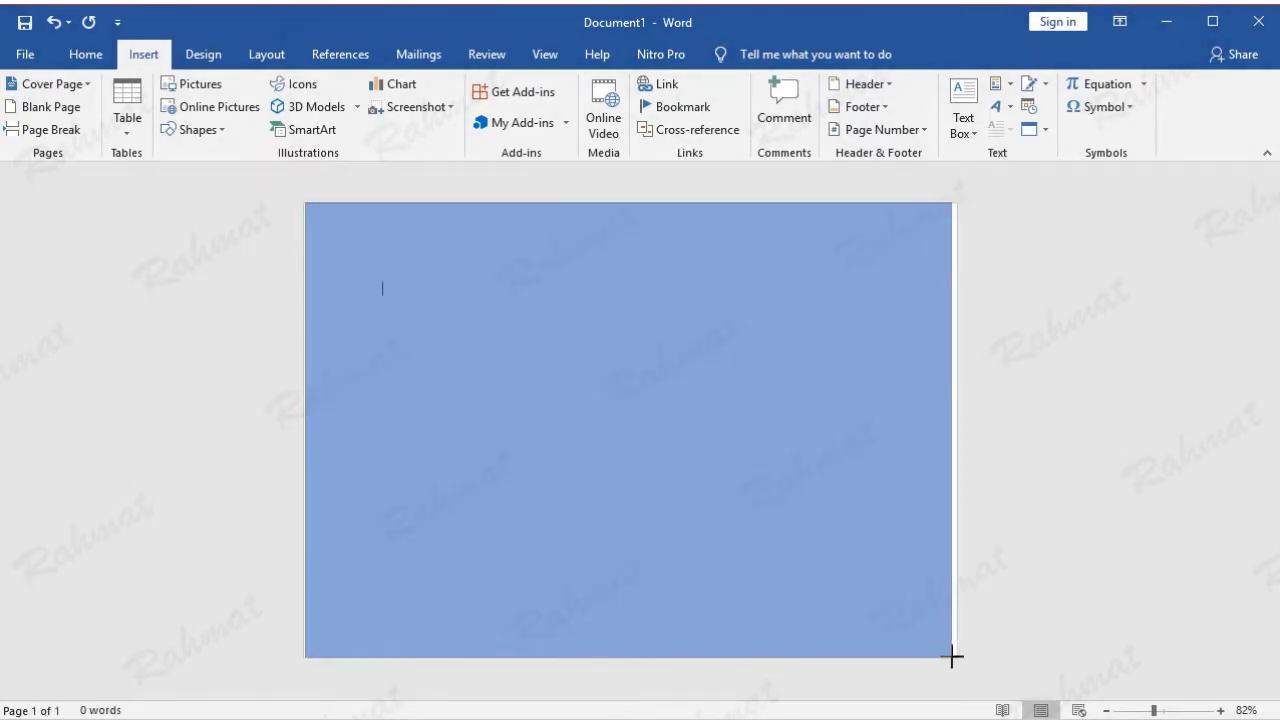
drag(970, 662, 957, 657)
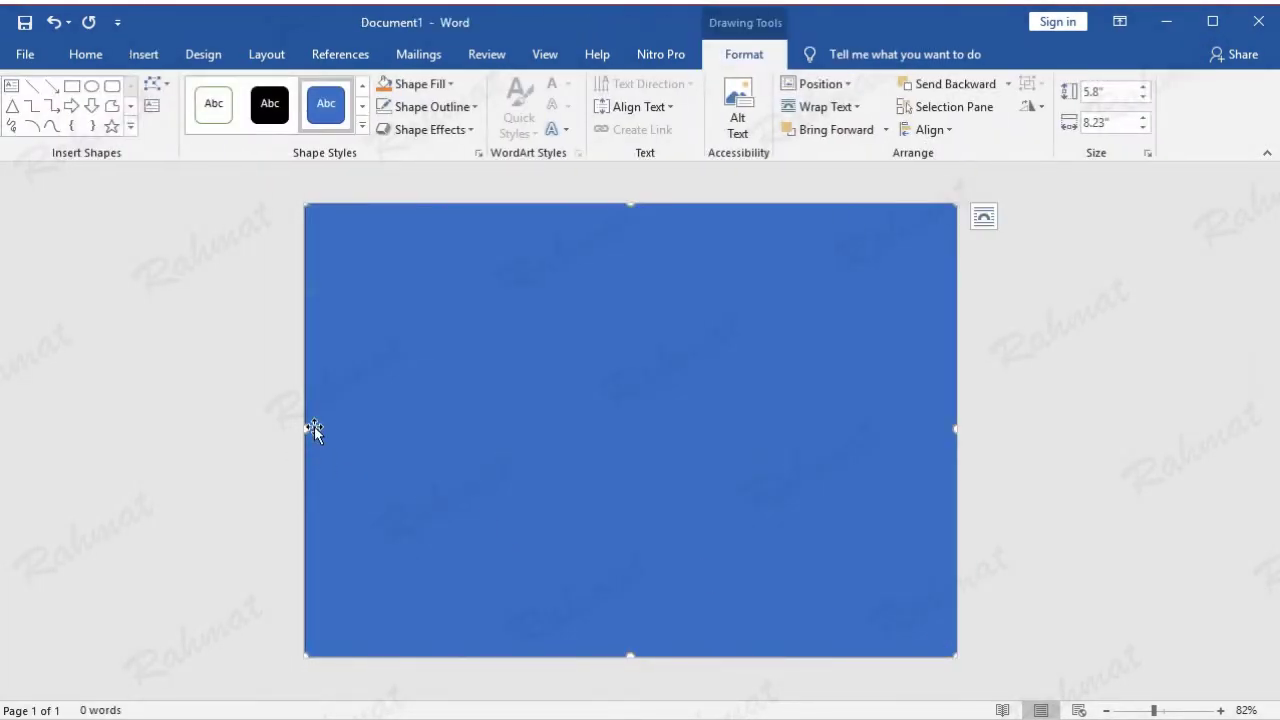
drag(307, 428, 302, 428)
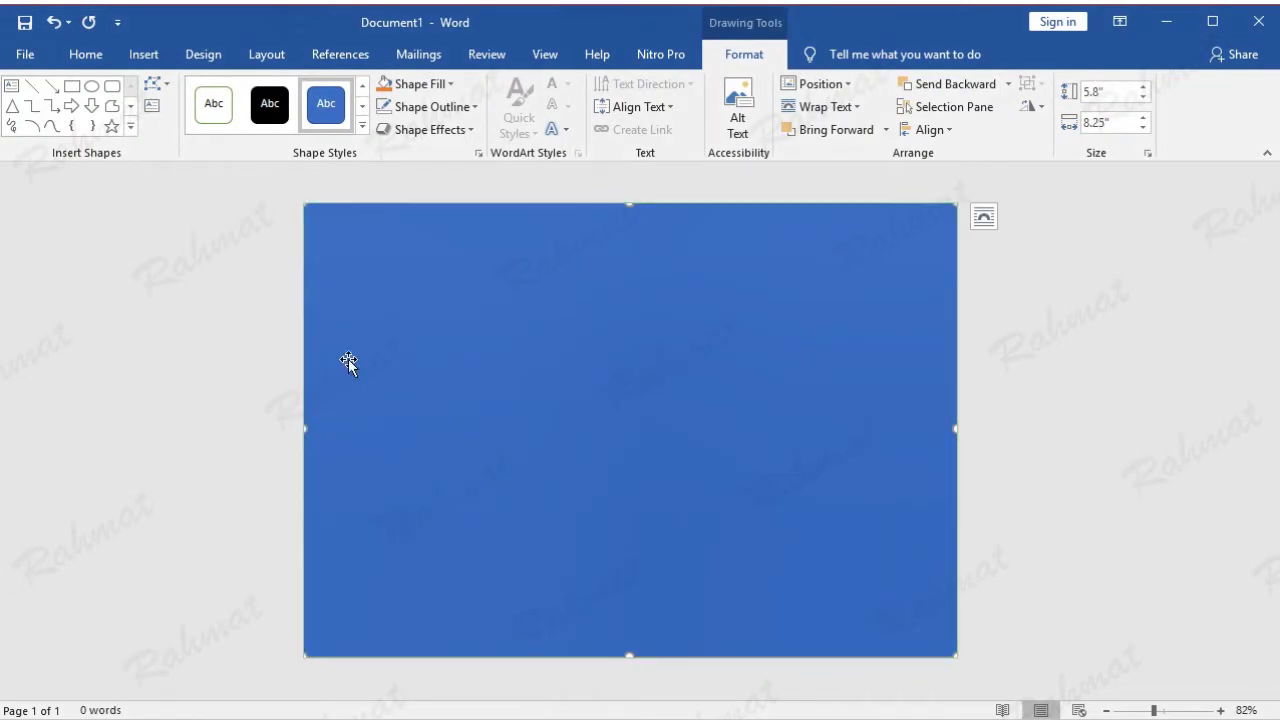
click(457, 106)
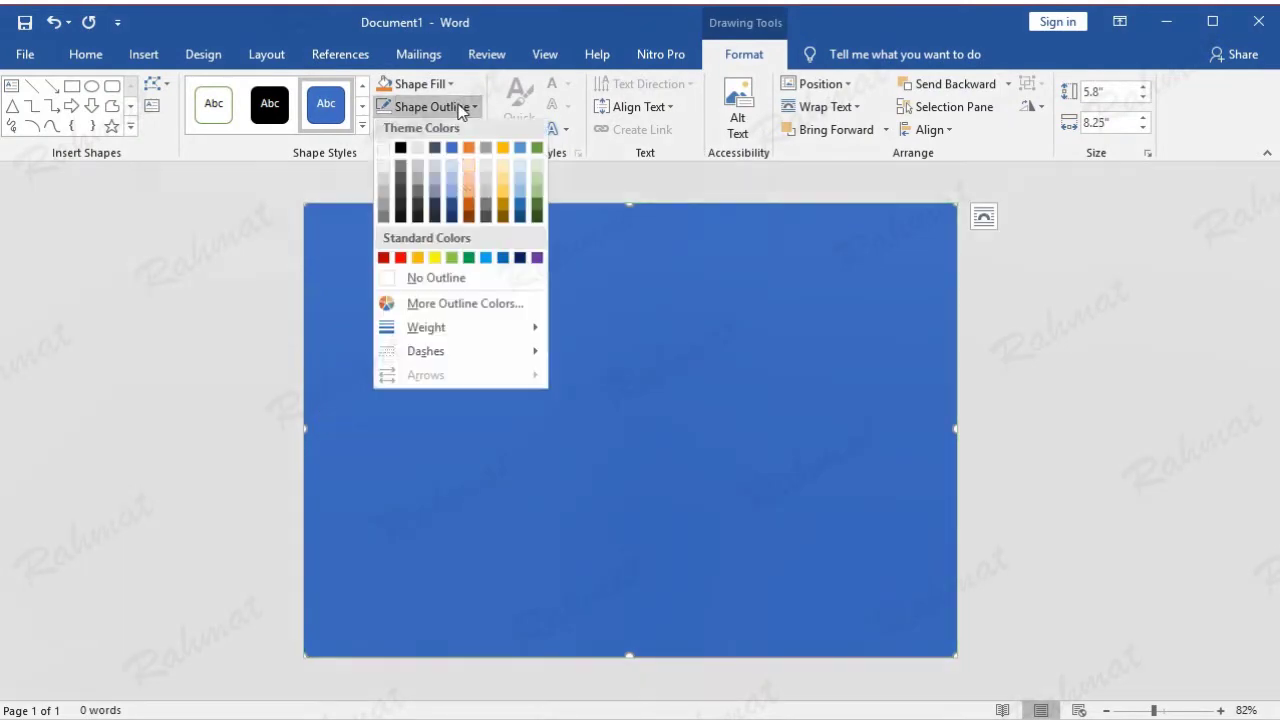
Remove the rectangle's outline and choose a picture fill from a file.
click(462, 284)
click(451, 87)
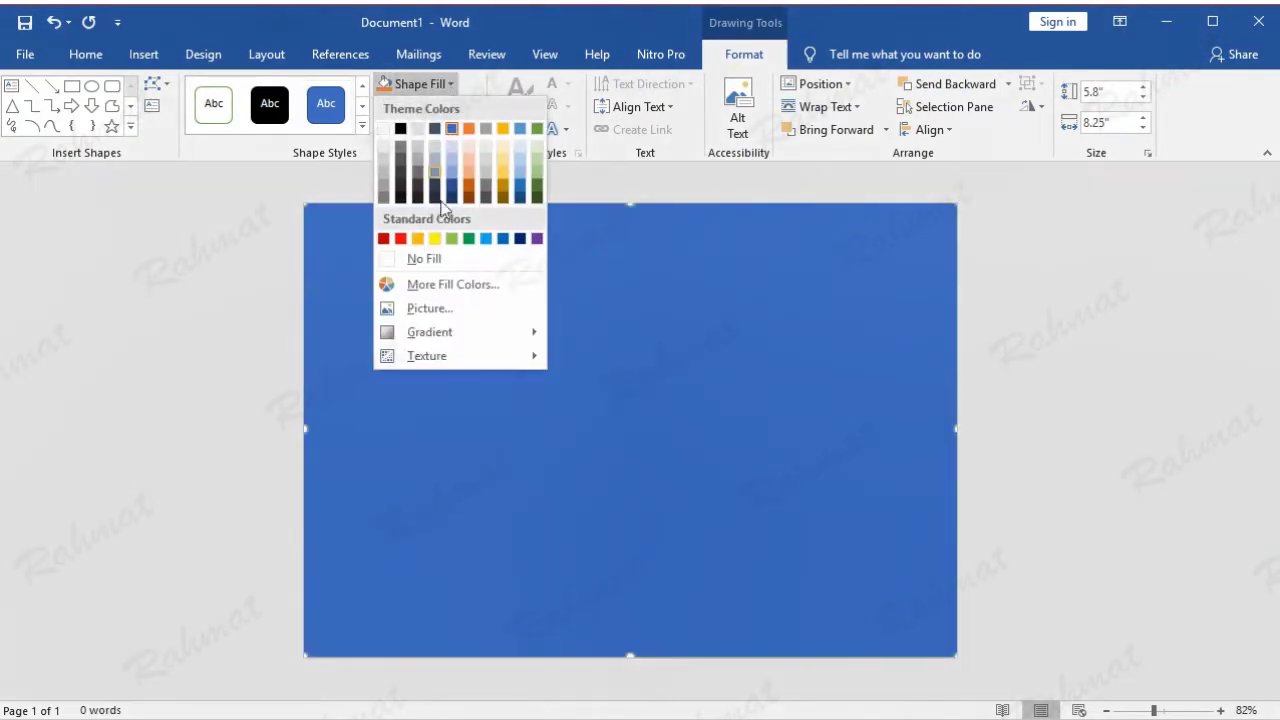
click(443, 318)
click(434, 324)
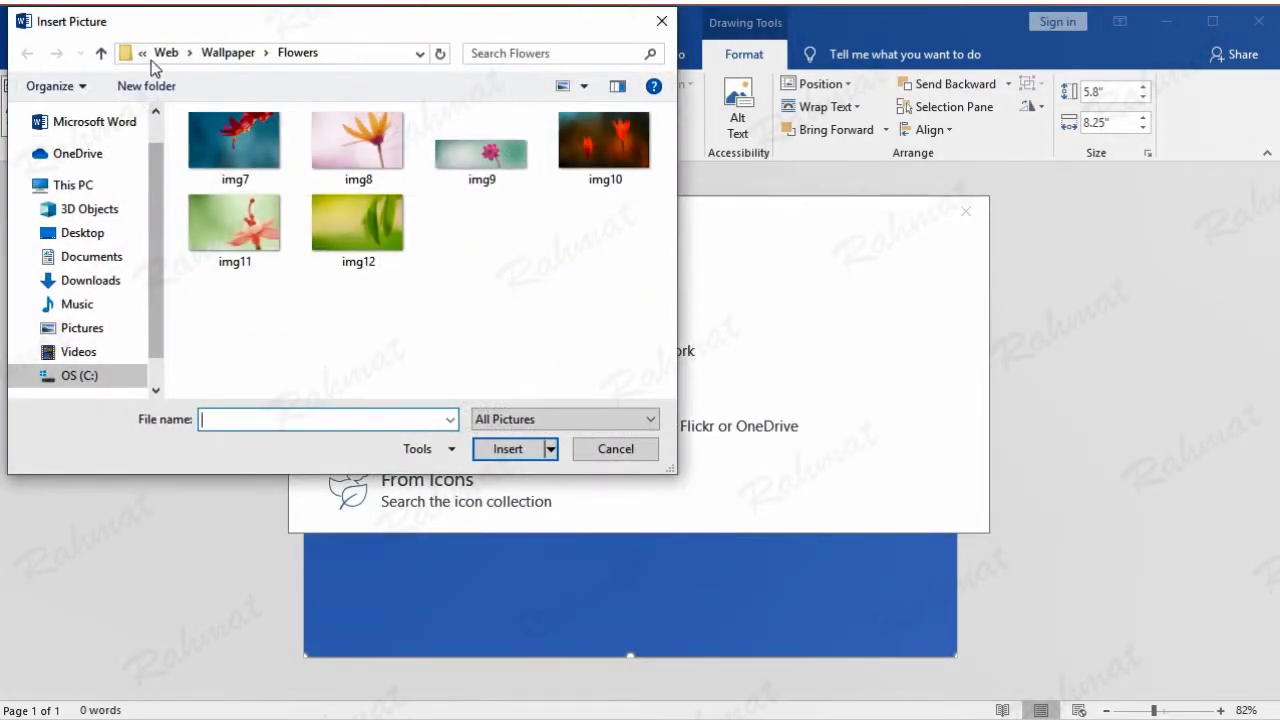
Fill the rectangle with img10 from C:\Windows\Web\Wallpaper\Flowers.
click(155, 388)
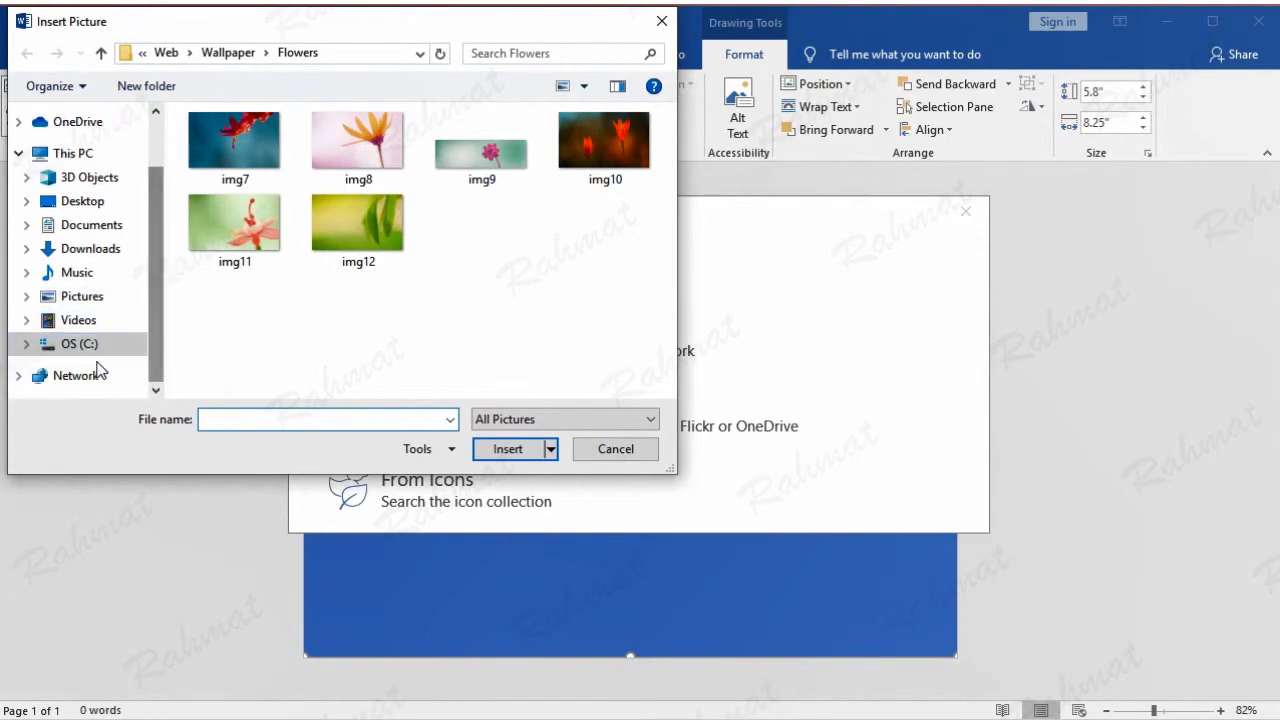
click(87, 346)
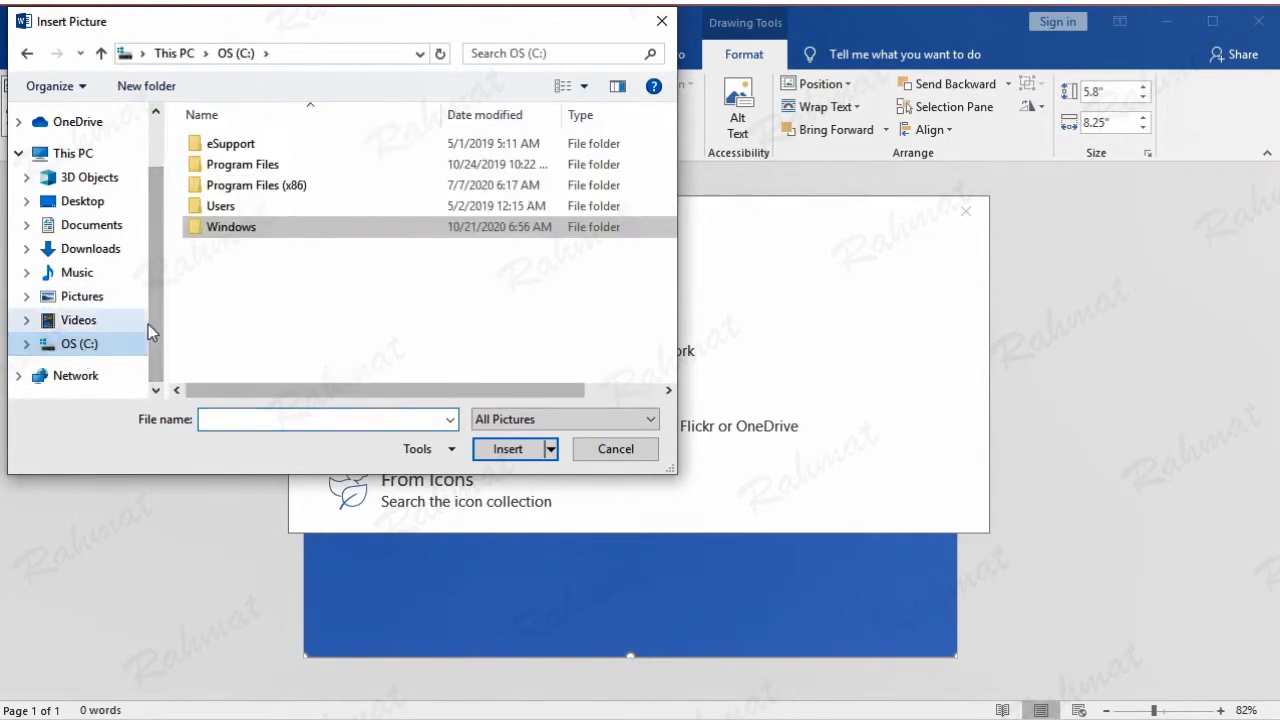
double_click(250, 232)
drag(669, 146, 669, 343)
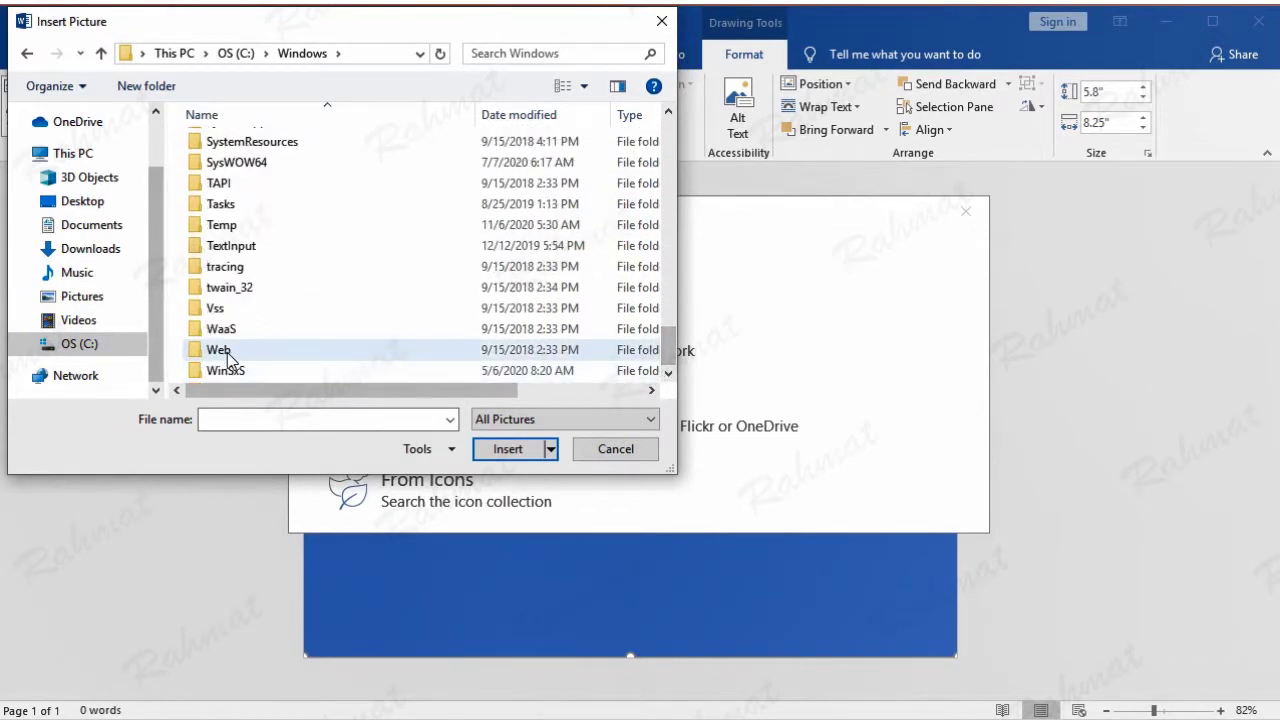
double_click(227, 352)
double_click(251, 190)
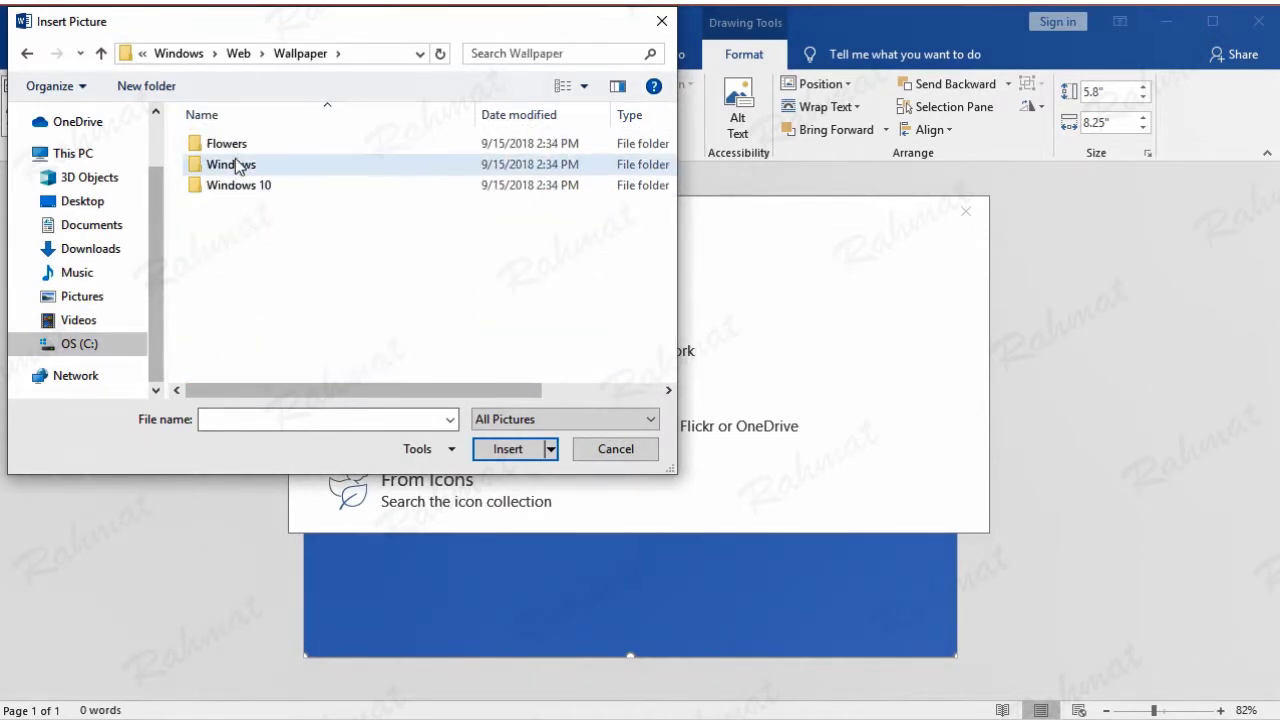
double_click(232, 145)
click(621, 143)
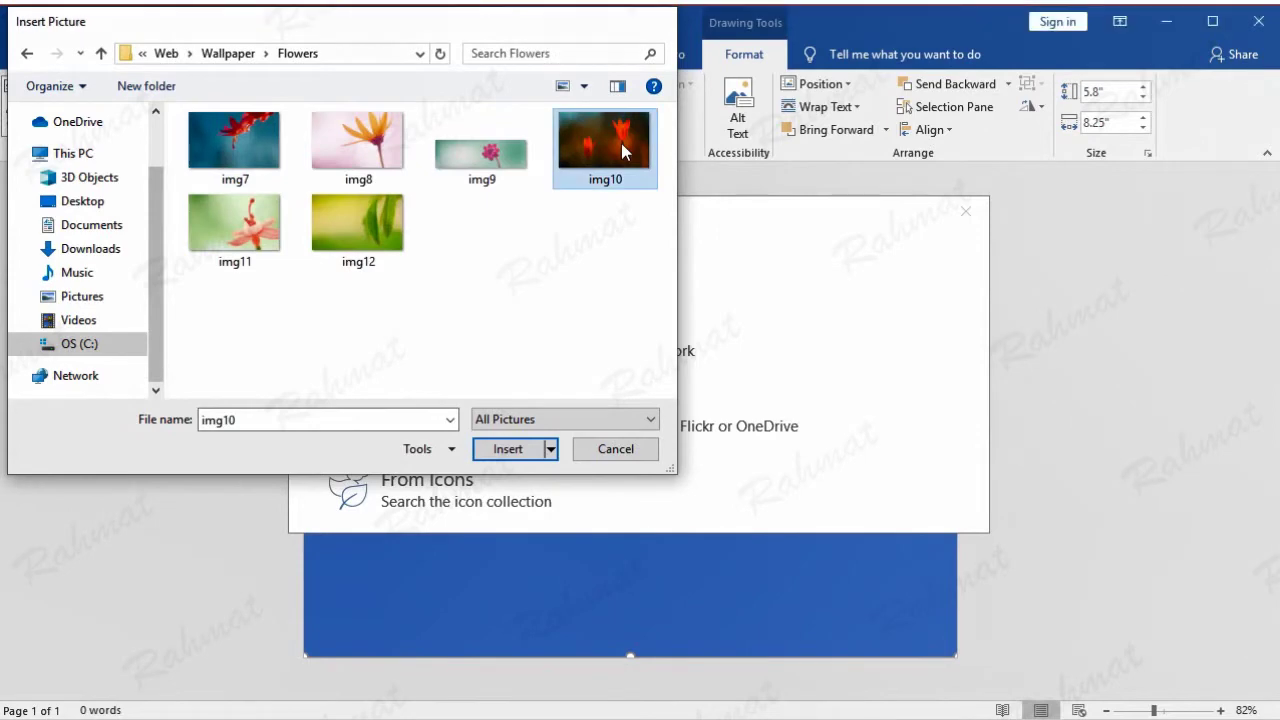
double_click(621, 143)
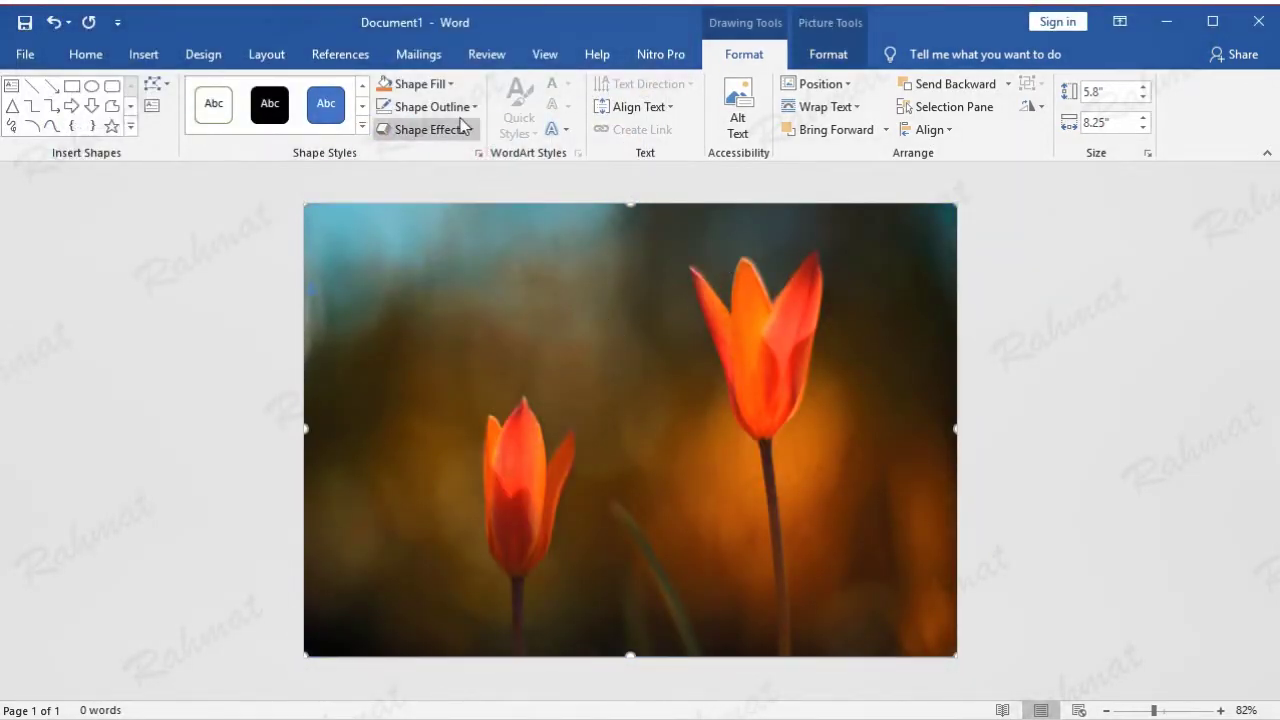
click(452, 88)
mouse_move(455, 332)
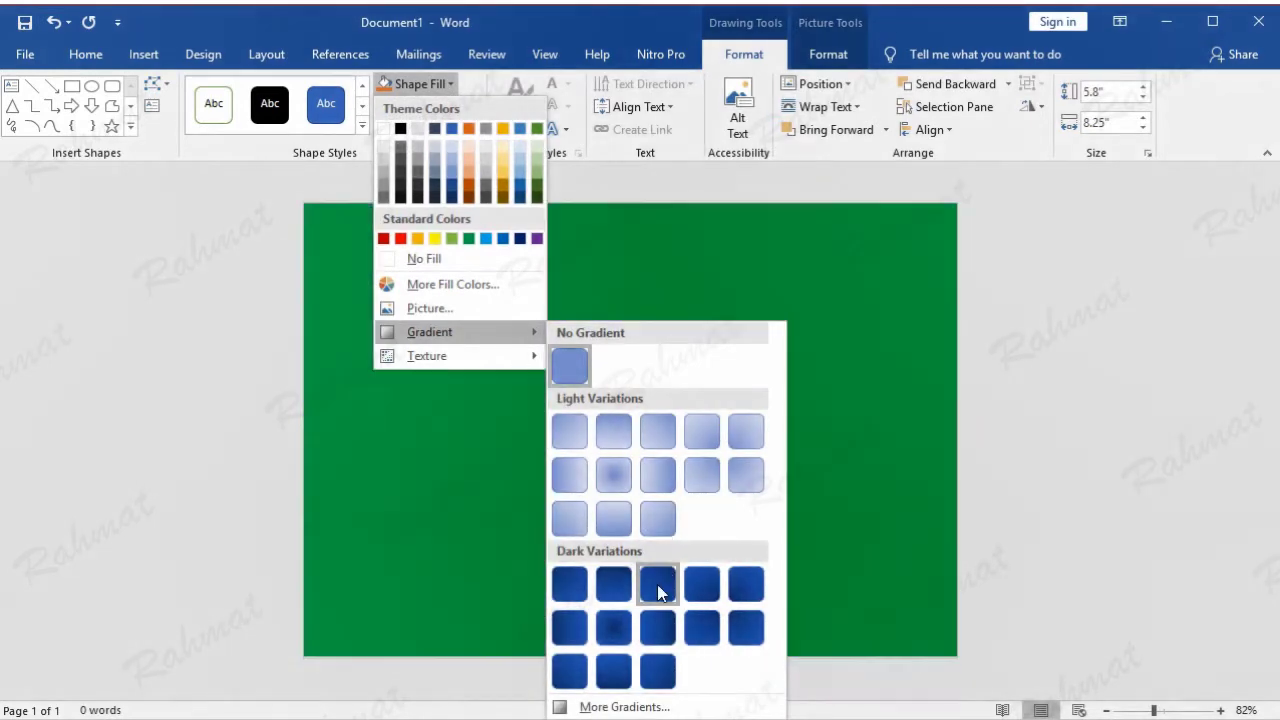
Give the tulip picture fill 16% transparency.
click(610, 706)
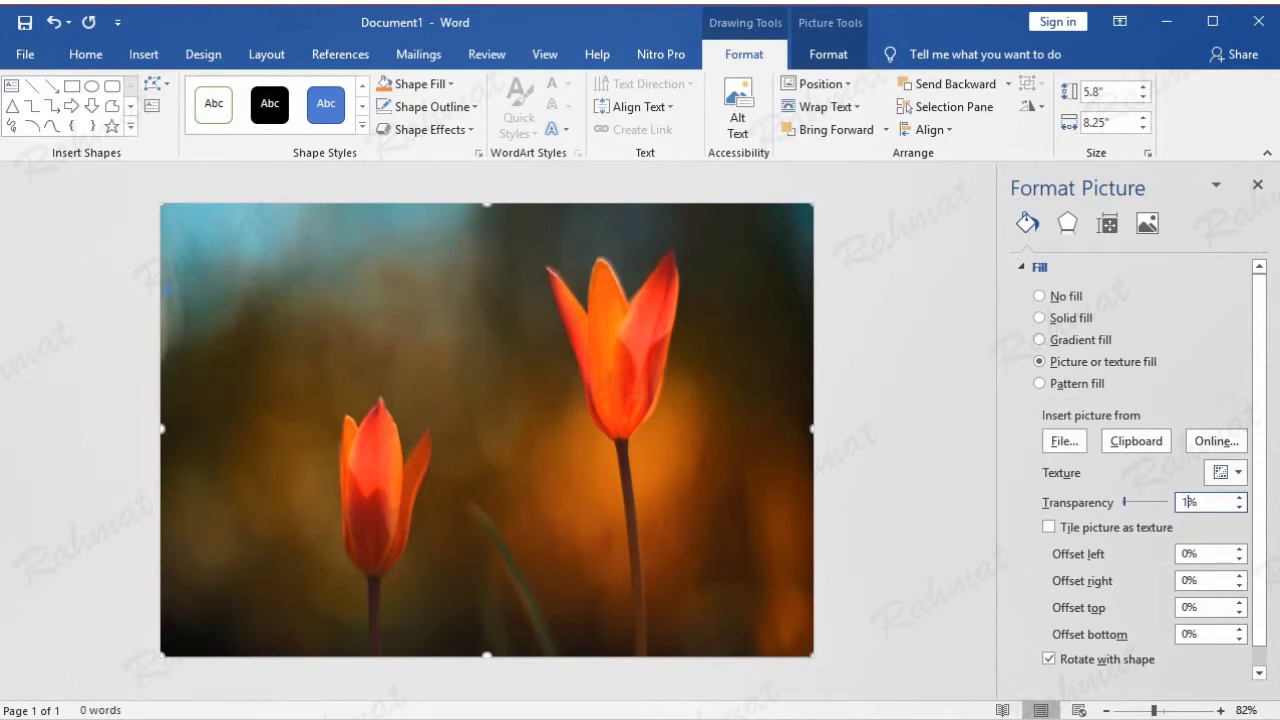
text(6)
key(Return)
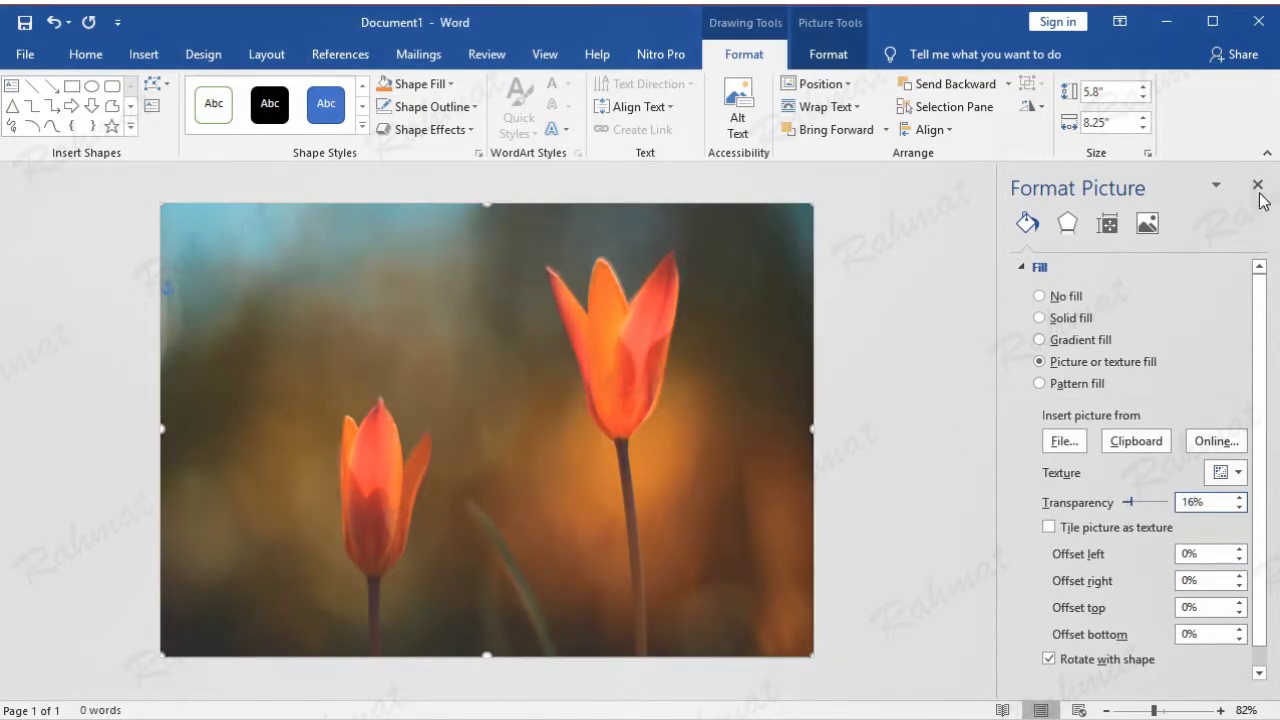
Recolour the tulip picture light blue and close the Format Picture pane.
click(840, 60)
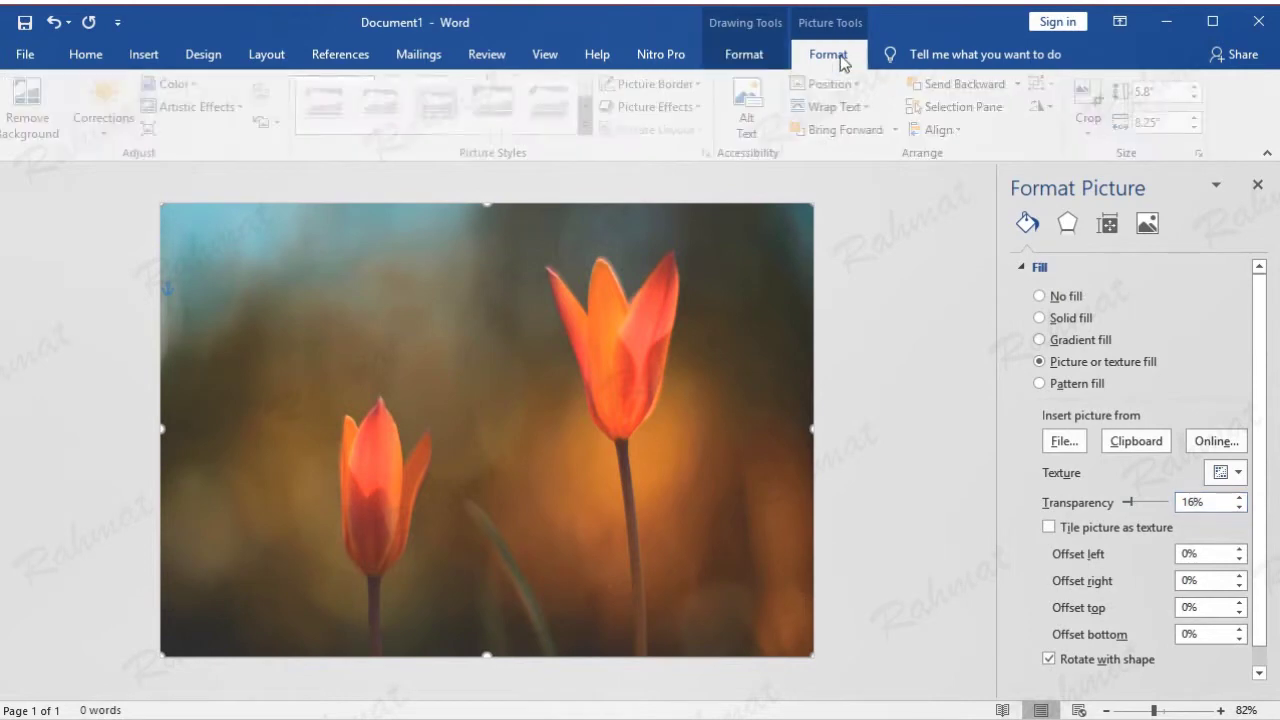
click(198, 87)
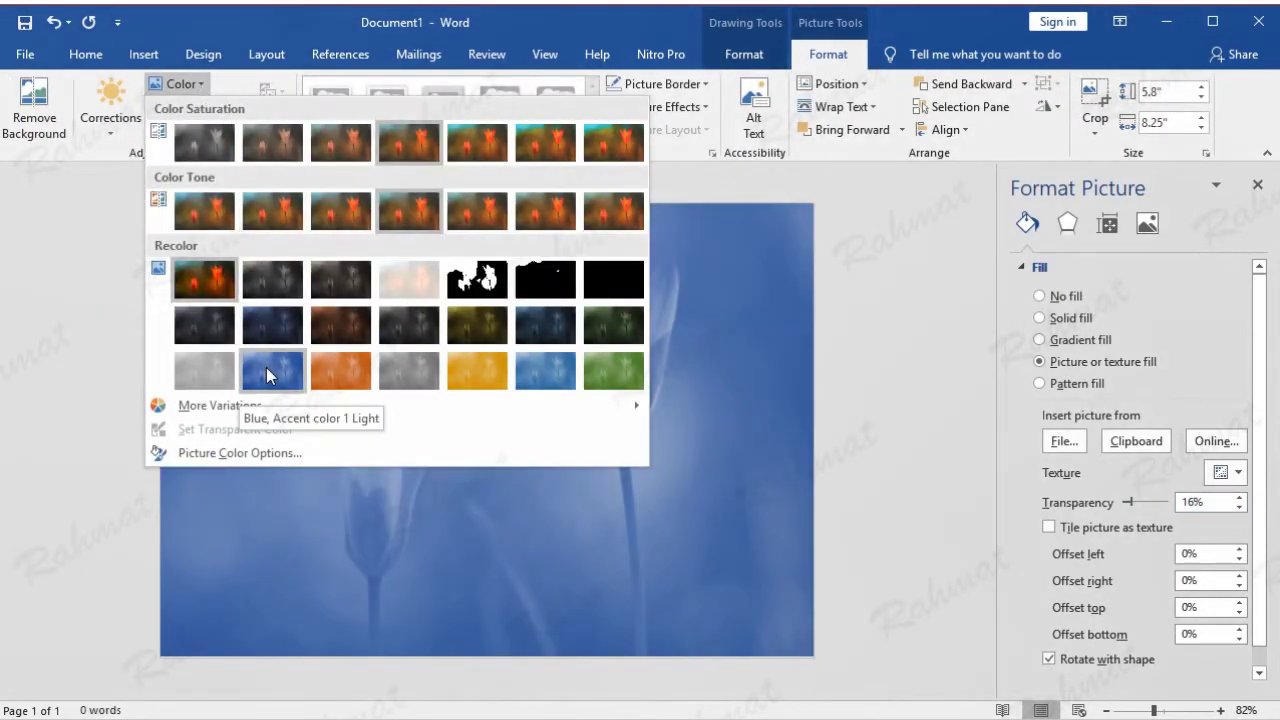
click(266, 367)
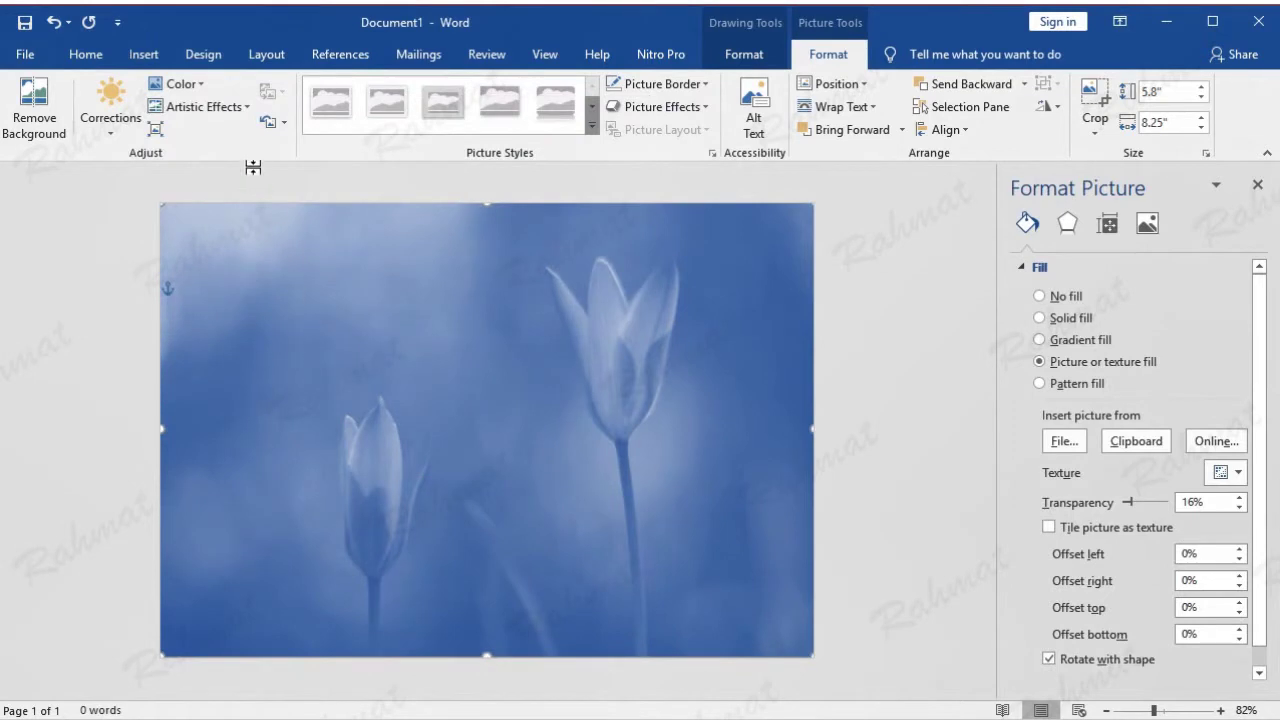
click(202, 83)
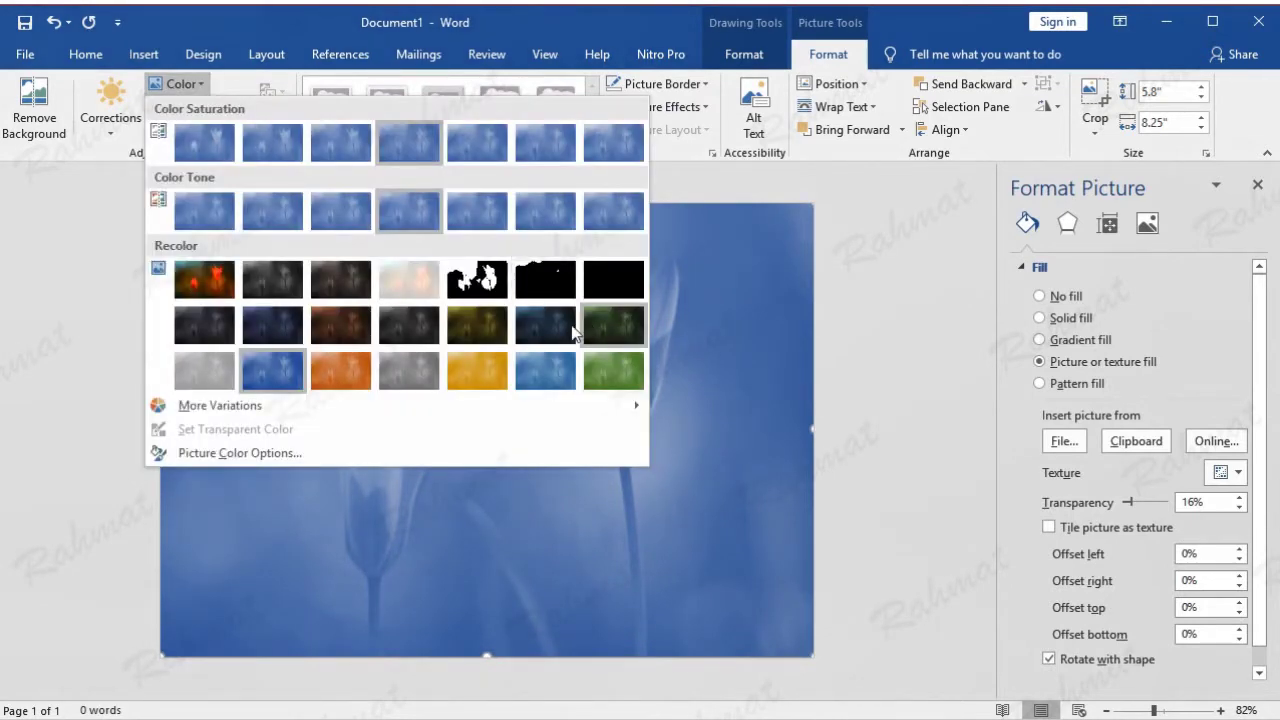
click(907, 319)
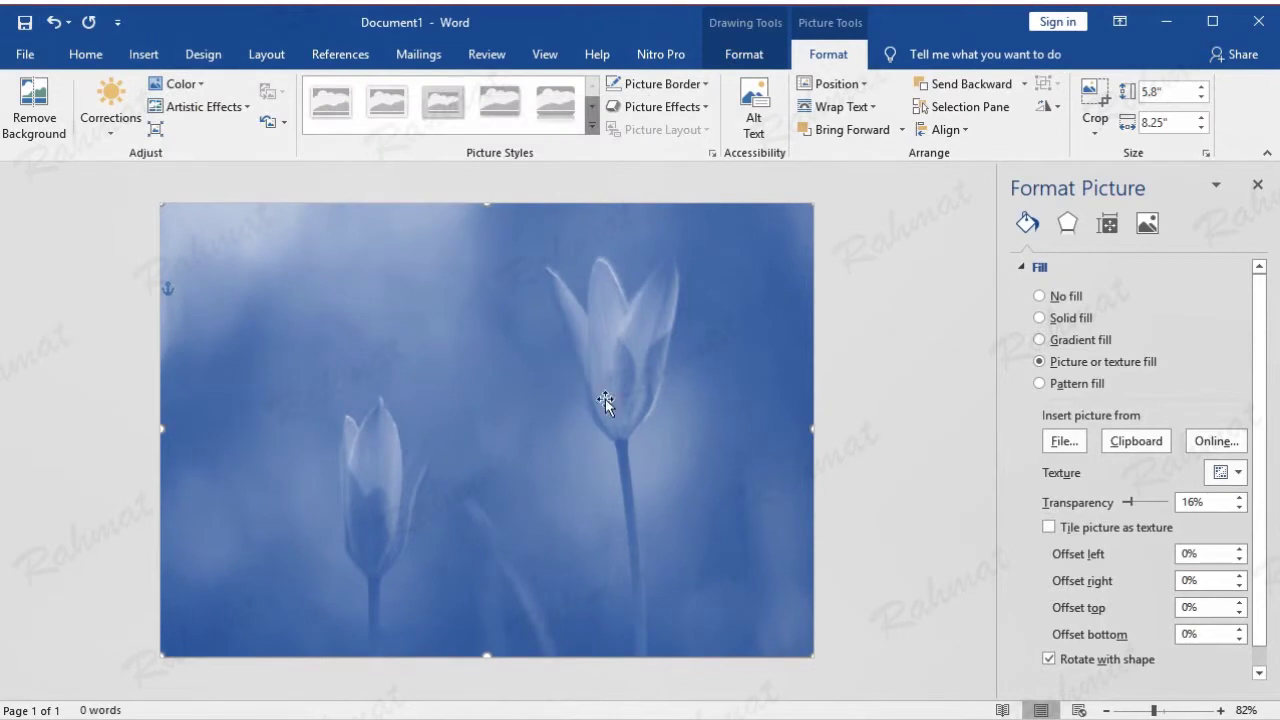
click(1257, 184)
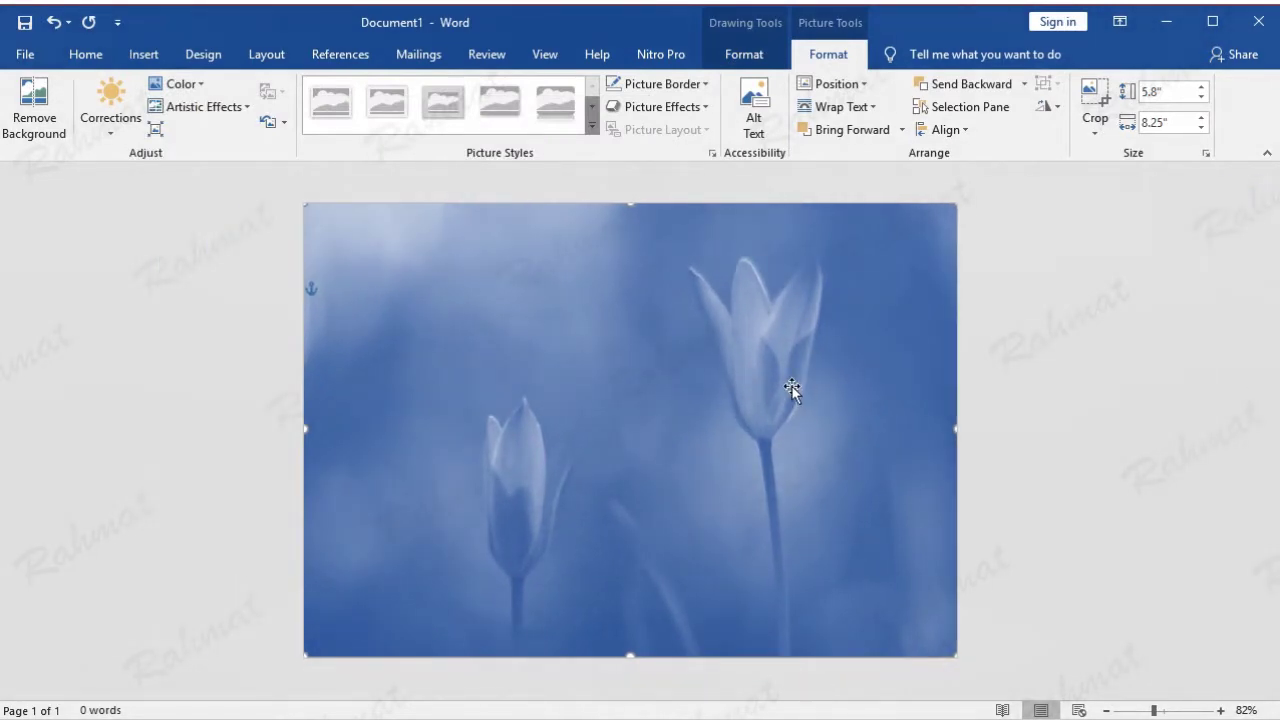
click(196, 58)
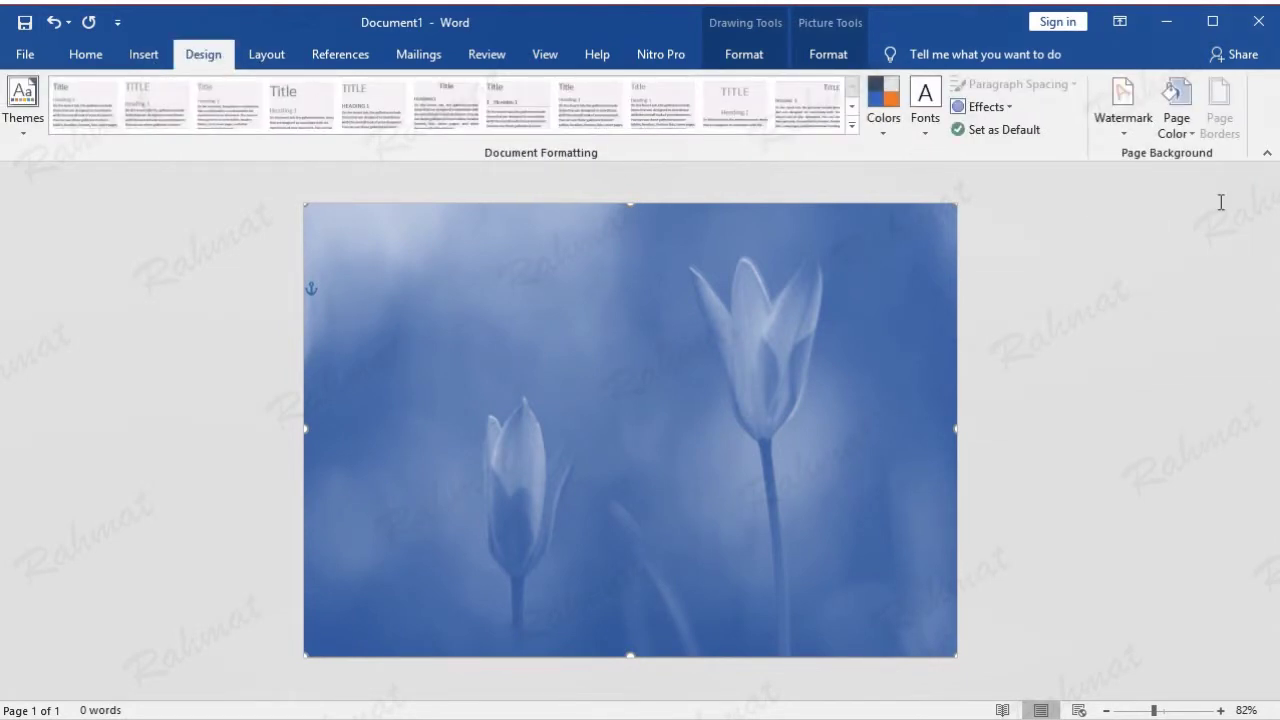
In Page Borders, pick the blue wave-pattern border art.
click(1115, 282)
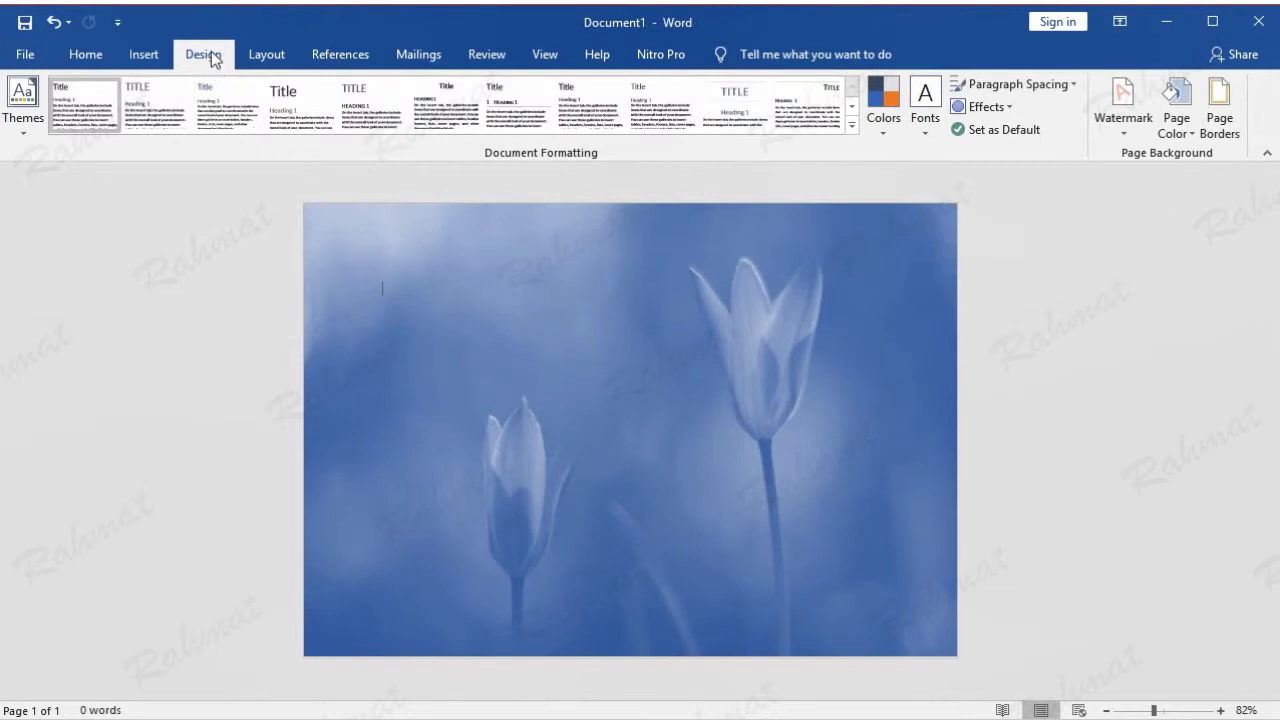
click(1208, 128)
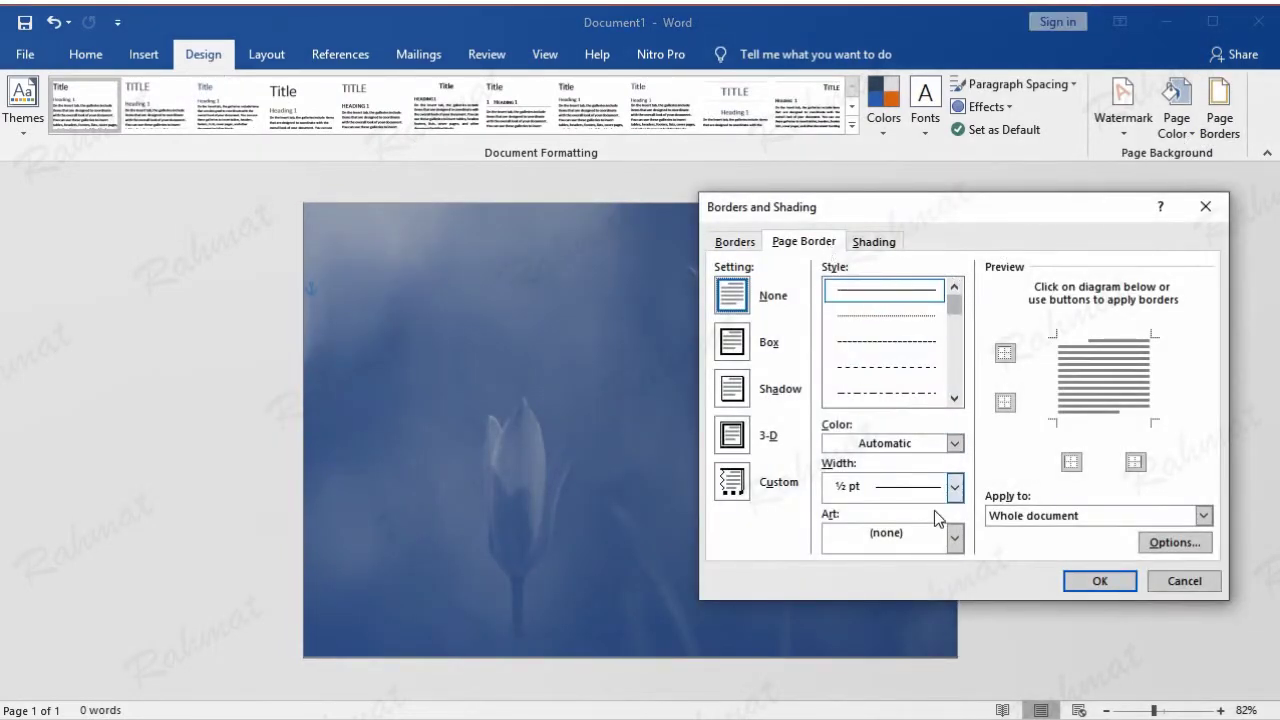
click(955, 537)
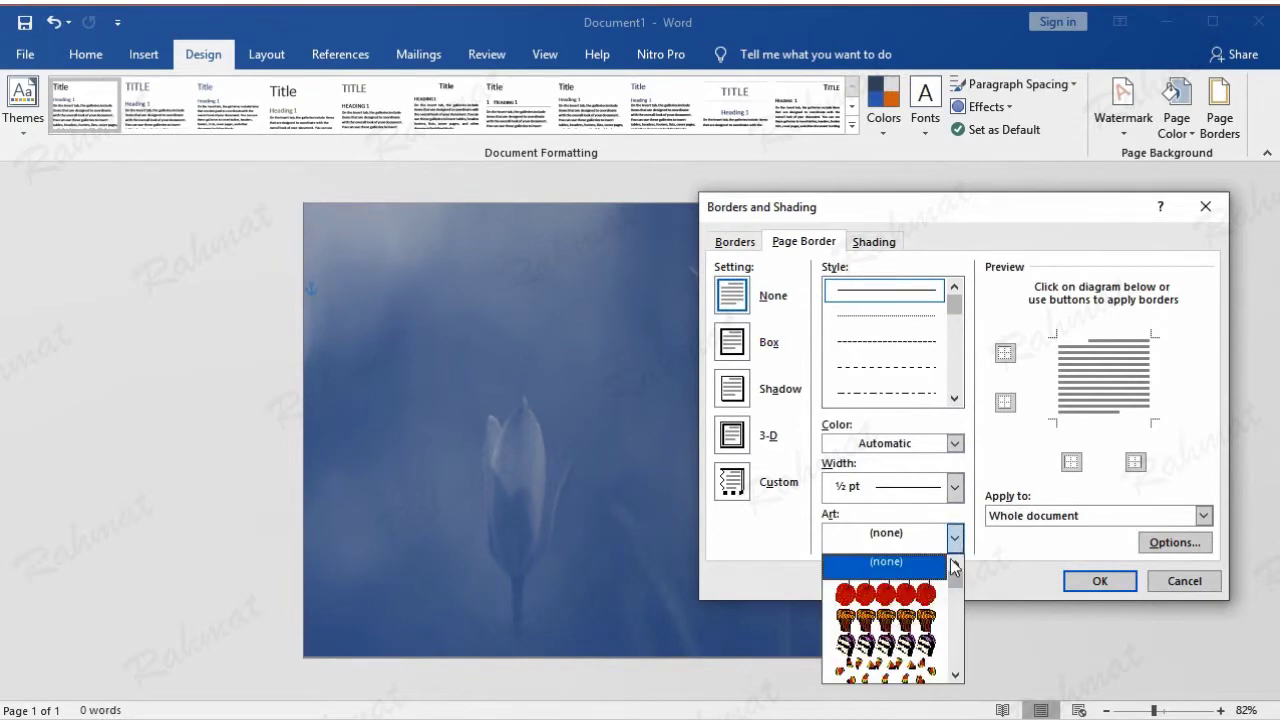
scroll(956, 623, down, 1)
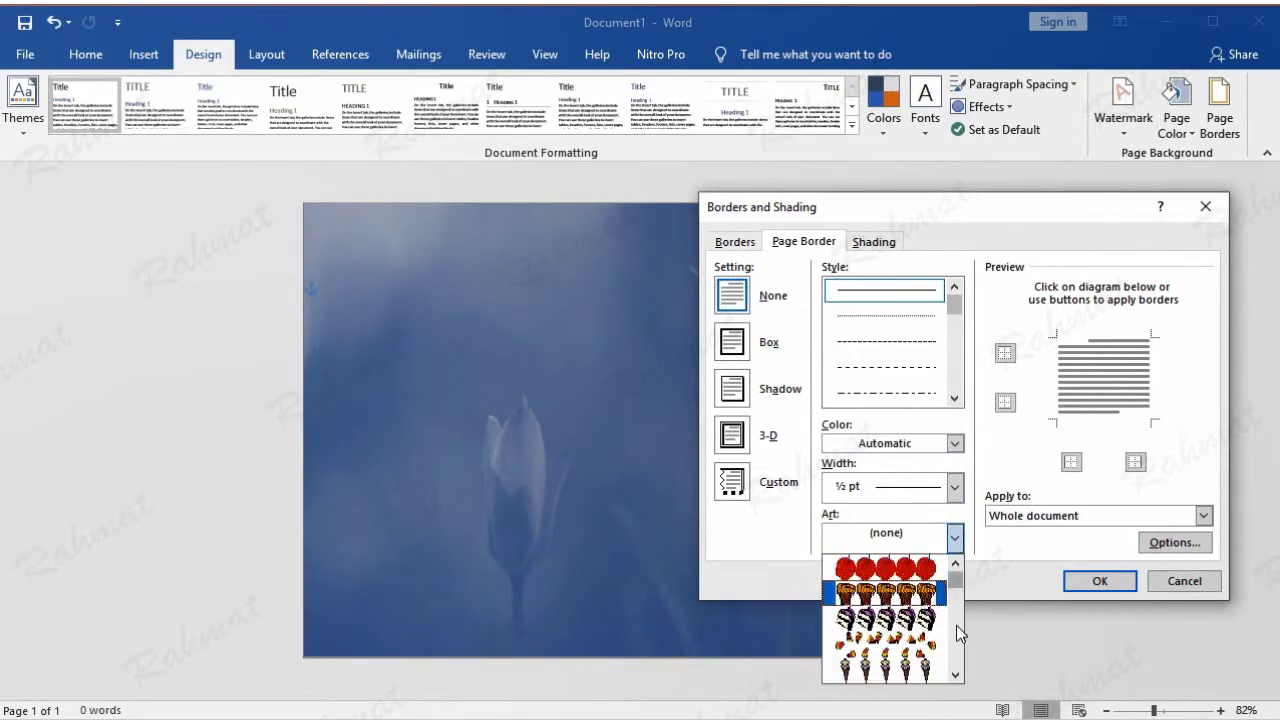
scroll(956, 625, down, 2)
scroll(956, 625, down, 2)
scroll(956, 625, down, 2)
scroll(955, 635, down, 2)
scroll(955, 635, down, 2)
scroll(955, 635, down, 2)
scroll(955, 635, down, 2)
scroll(955, 635, down, 2)
scroll(955, 635, down, 2)
scroll(955, 635, down, 2)
scroll(955, 635, down, 2)
scroll(956, 643, down, 2)
scroll(956, 643, down, 2)
scroll(956, 643, down, 2)
scroll(956, 643, down, 2)
scroll(956, 643, down, 2)
scroll(956, 643, down, 2)
scroll(956, 643, down, 2)
scroll(956, 643, down, 2)
click(920, 620)
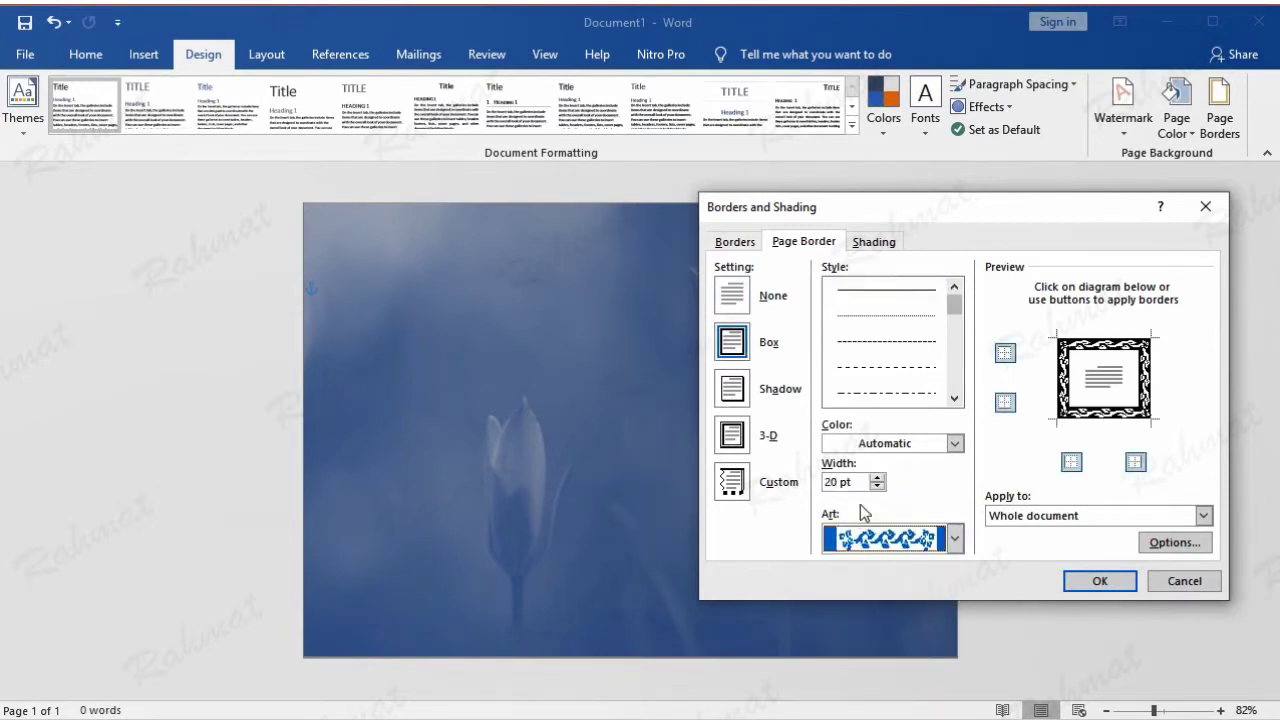
Make the border art dark blue and apply it to the first page only.
click(956, 444)
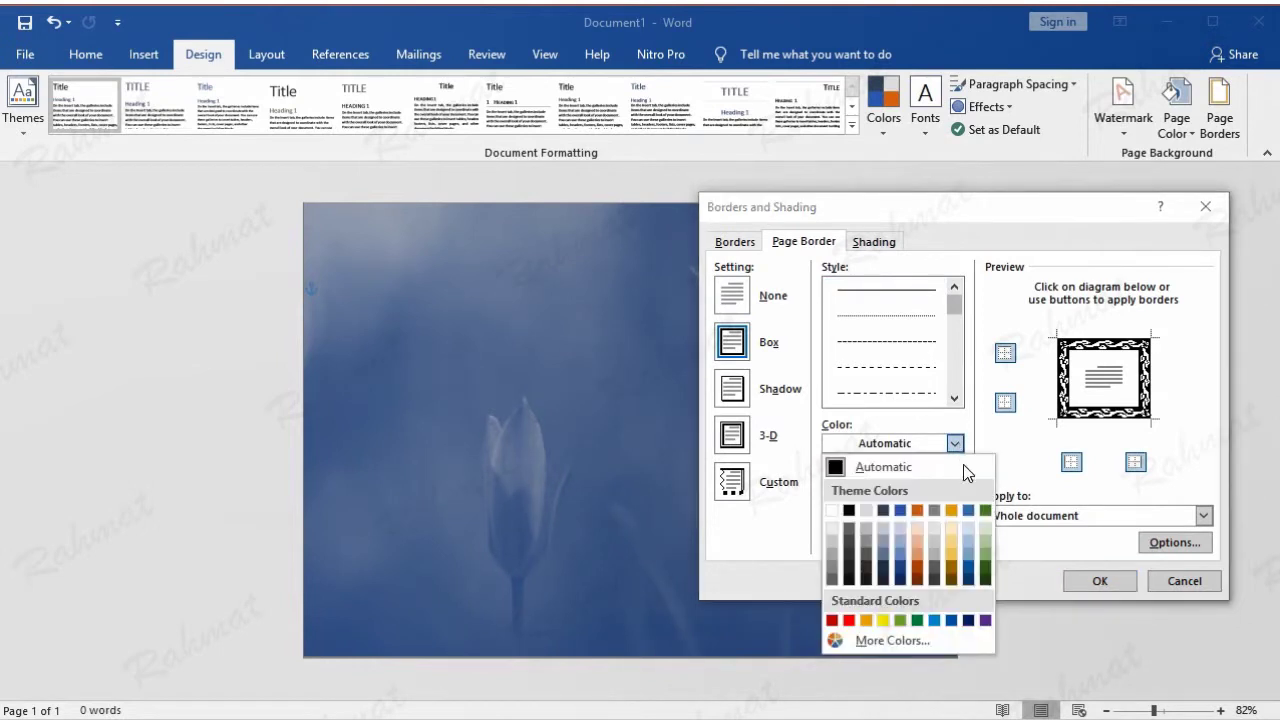
click(969, 579)
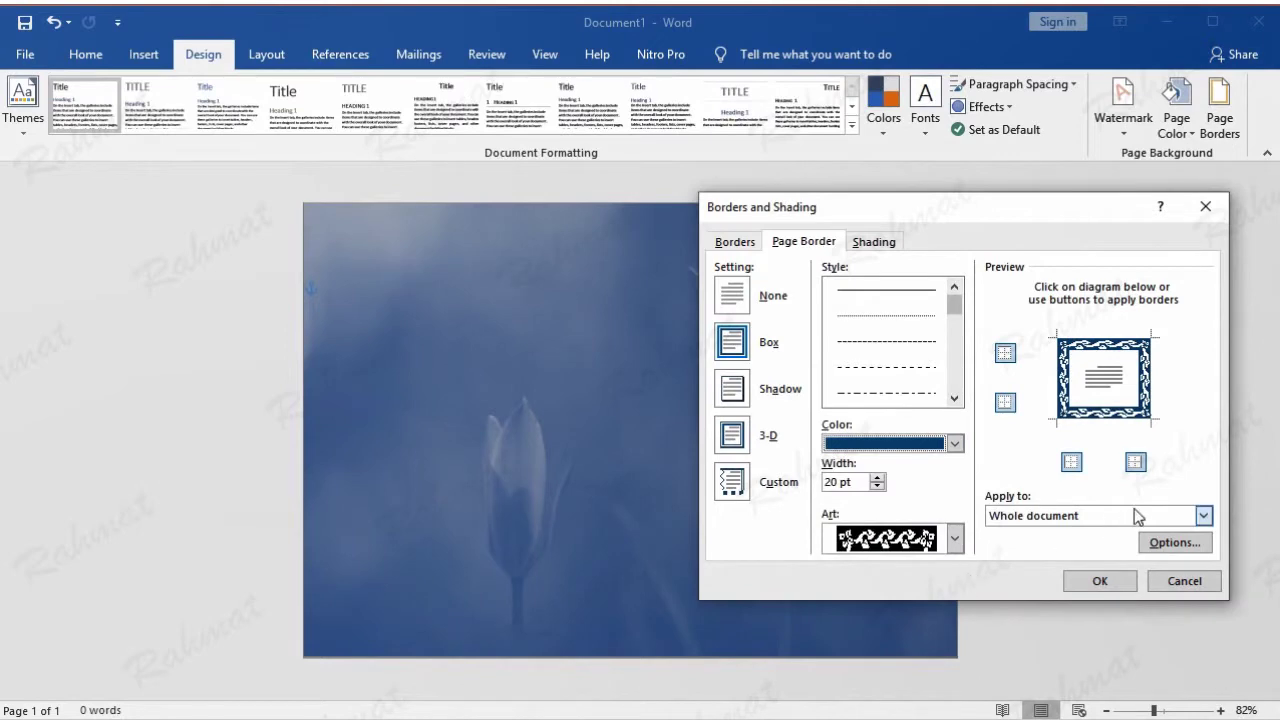
click(1199, 516)
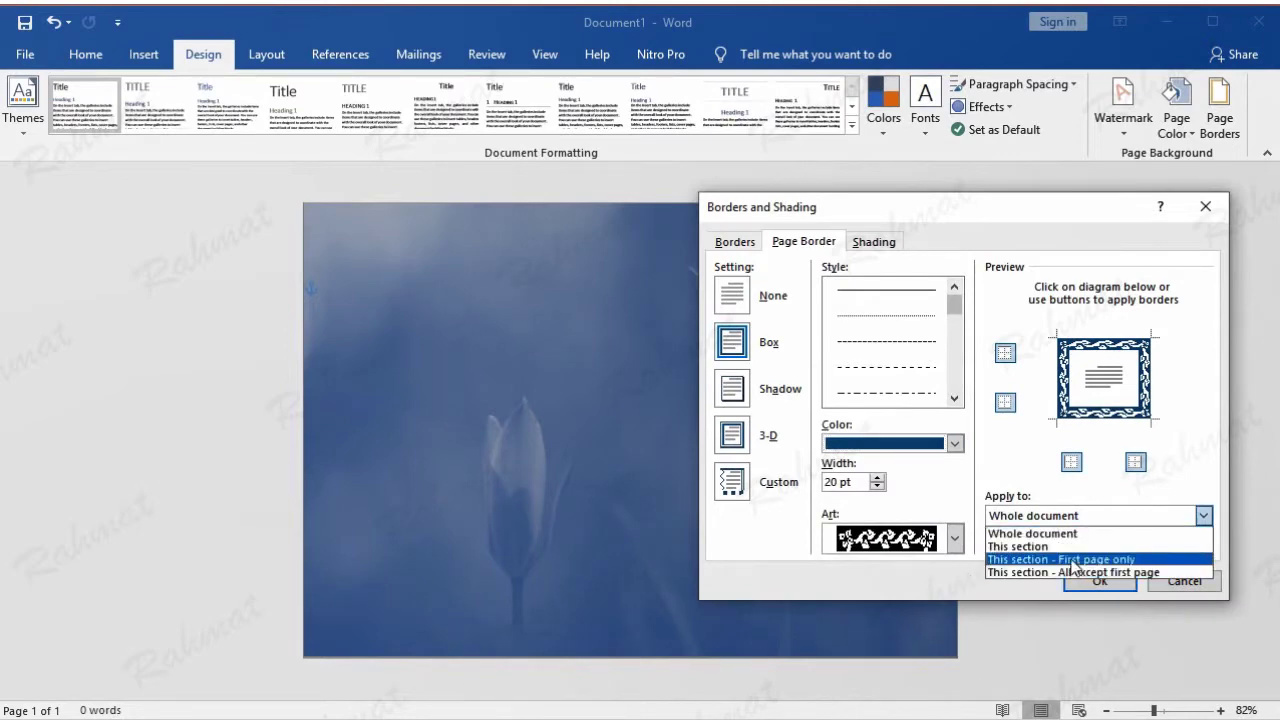
click(1068, 560)
Set all four border margins to 10 pt and apply the art border.
click(1162, 545)
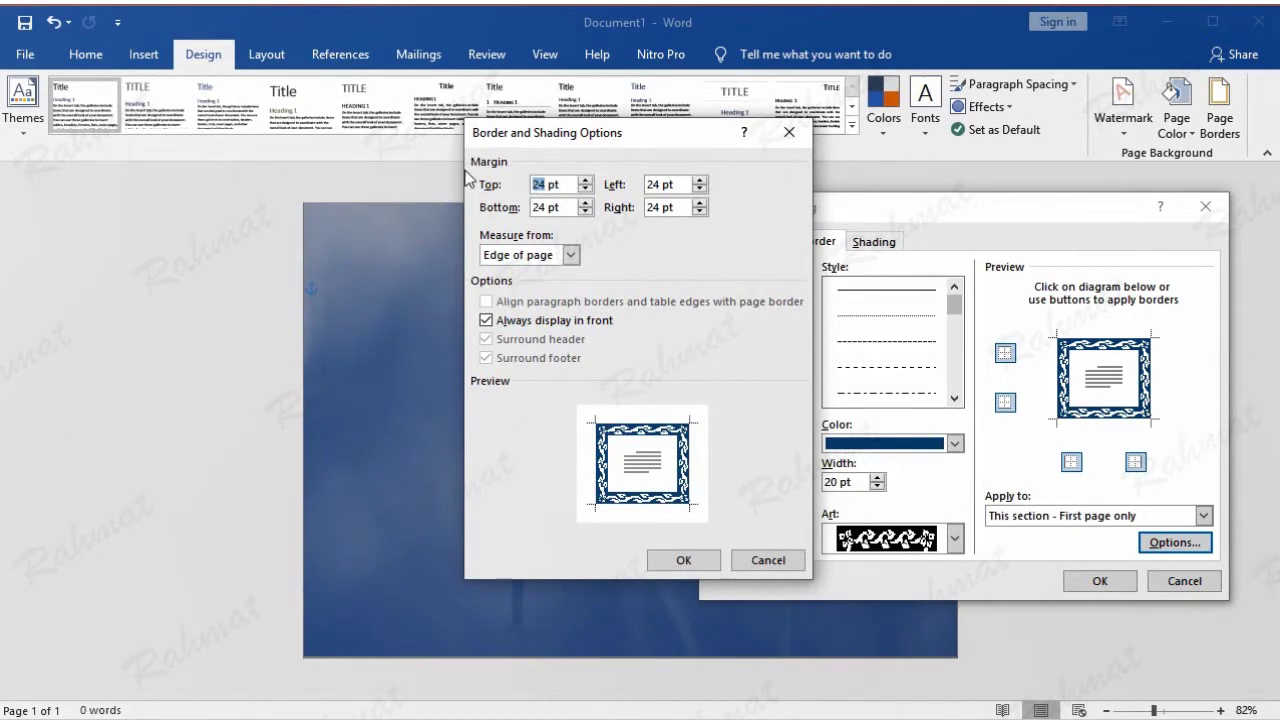
text(10)
double_click(547, 209)
text(10)
double_click(660, 184)
text(10)
double_click(653, 207)
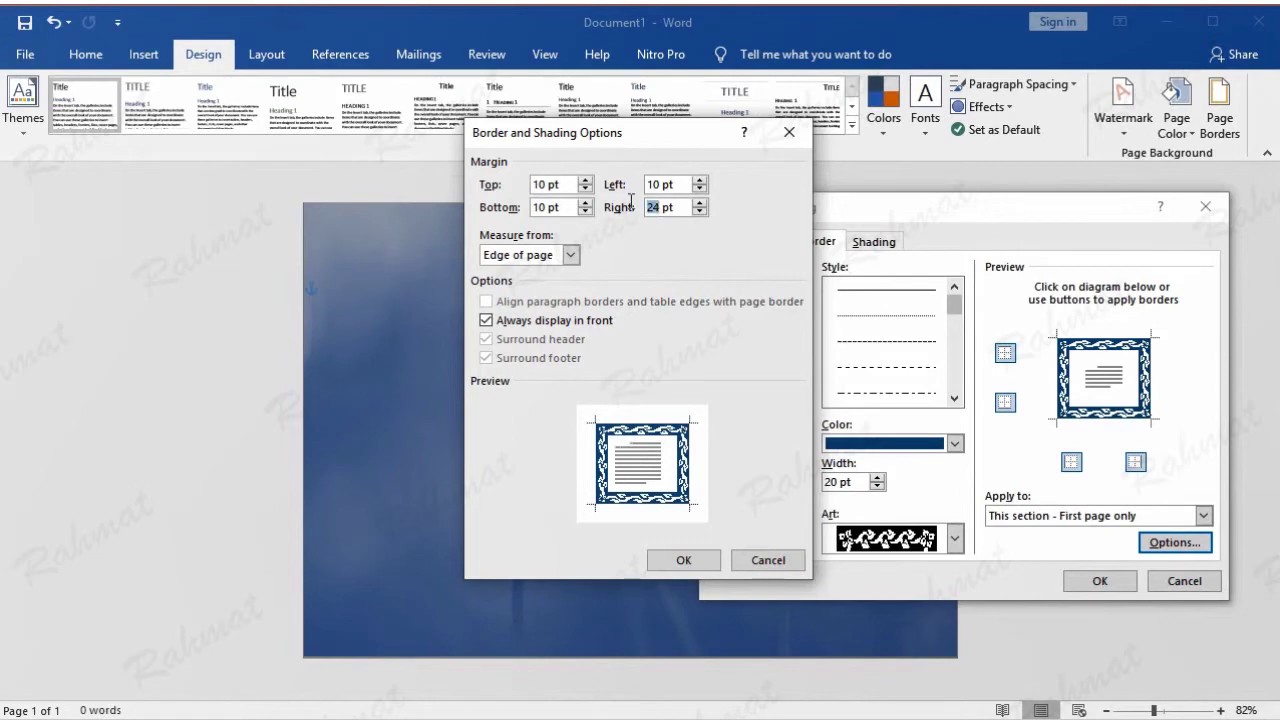
text(10)
click(683, 560)
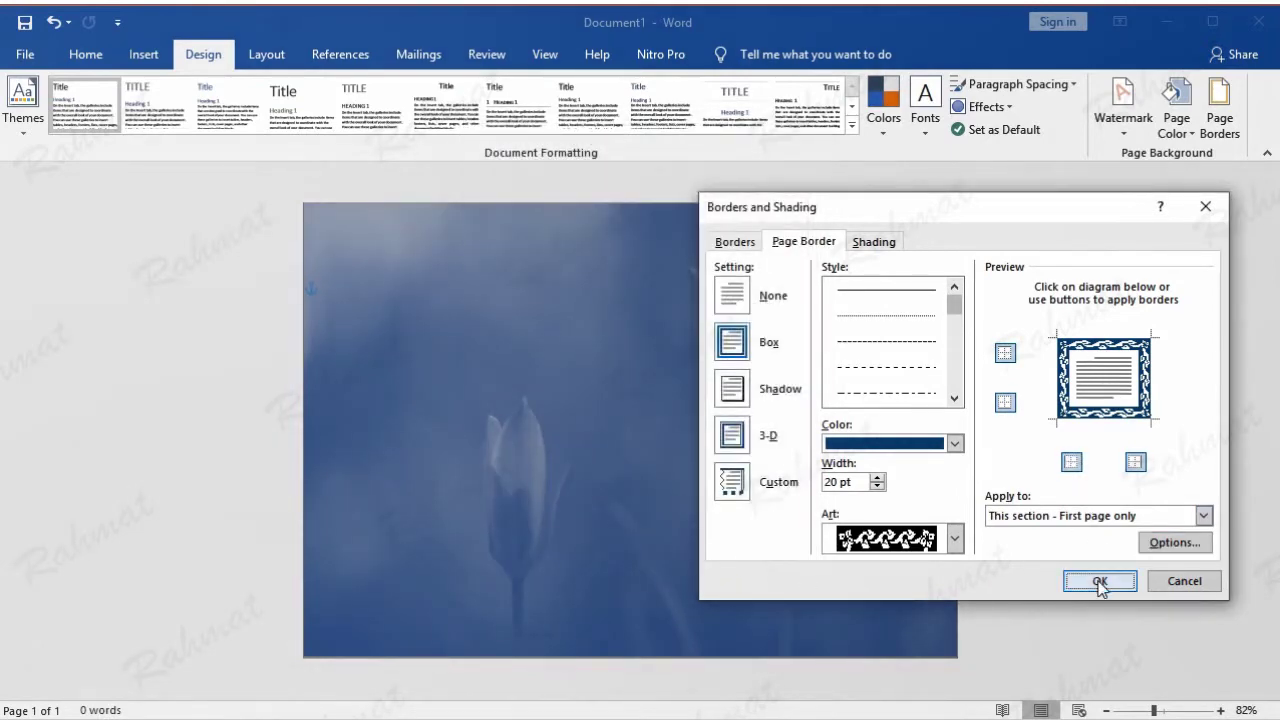
click(1099, 582)
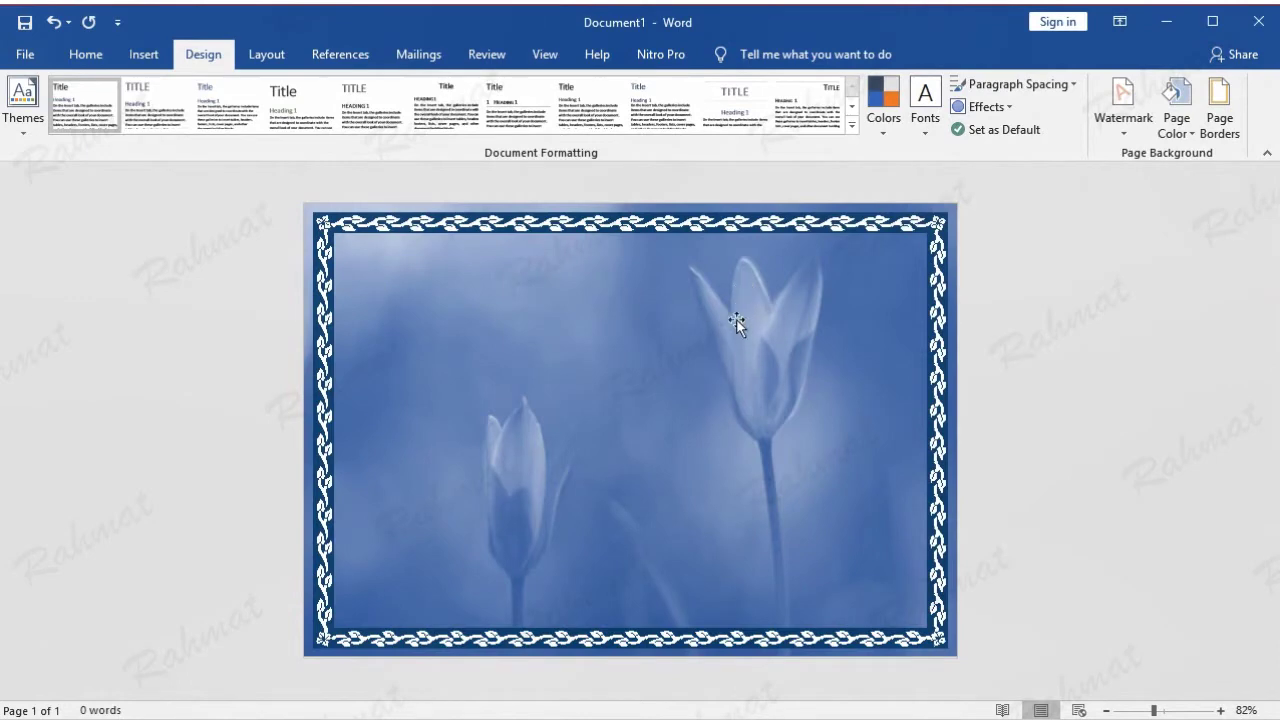
Draw a rectangle across the whole page, 5.8" tall, filling the area inside the border.
click(143, 54)
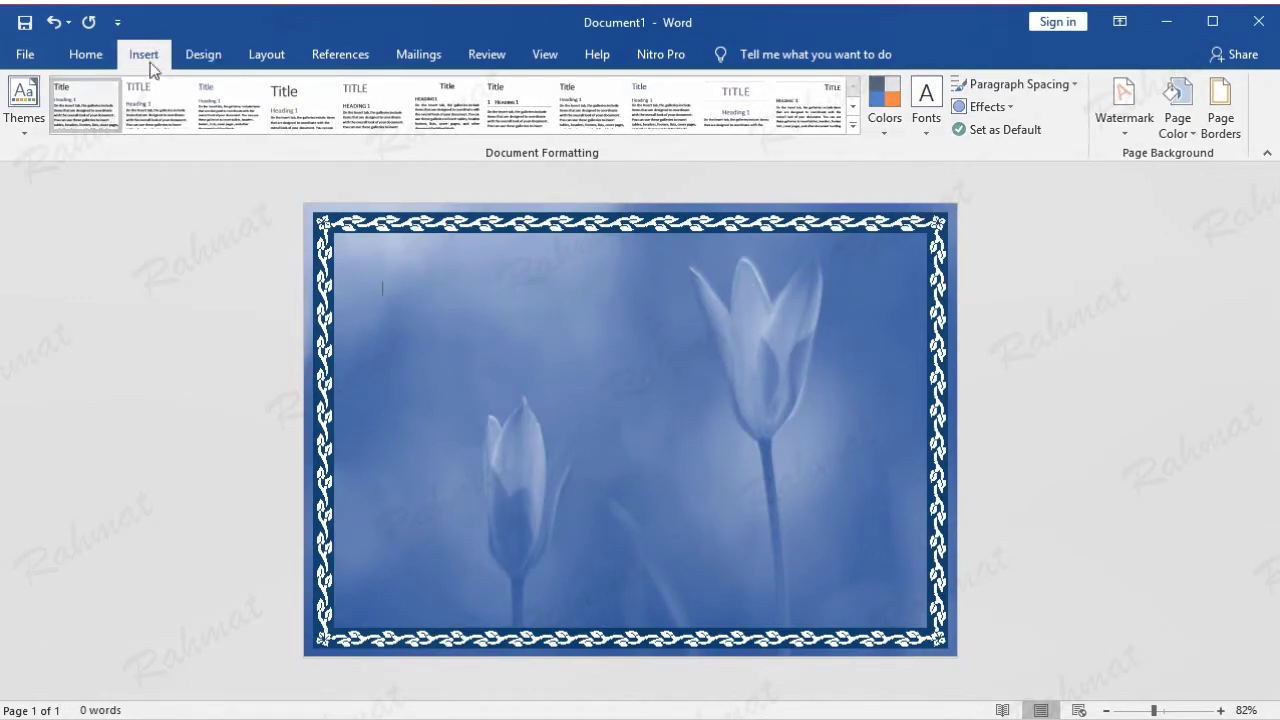
click(223, 135)
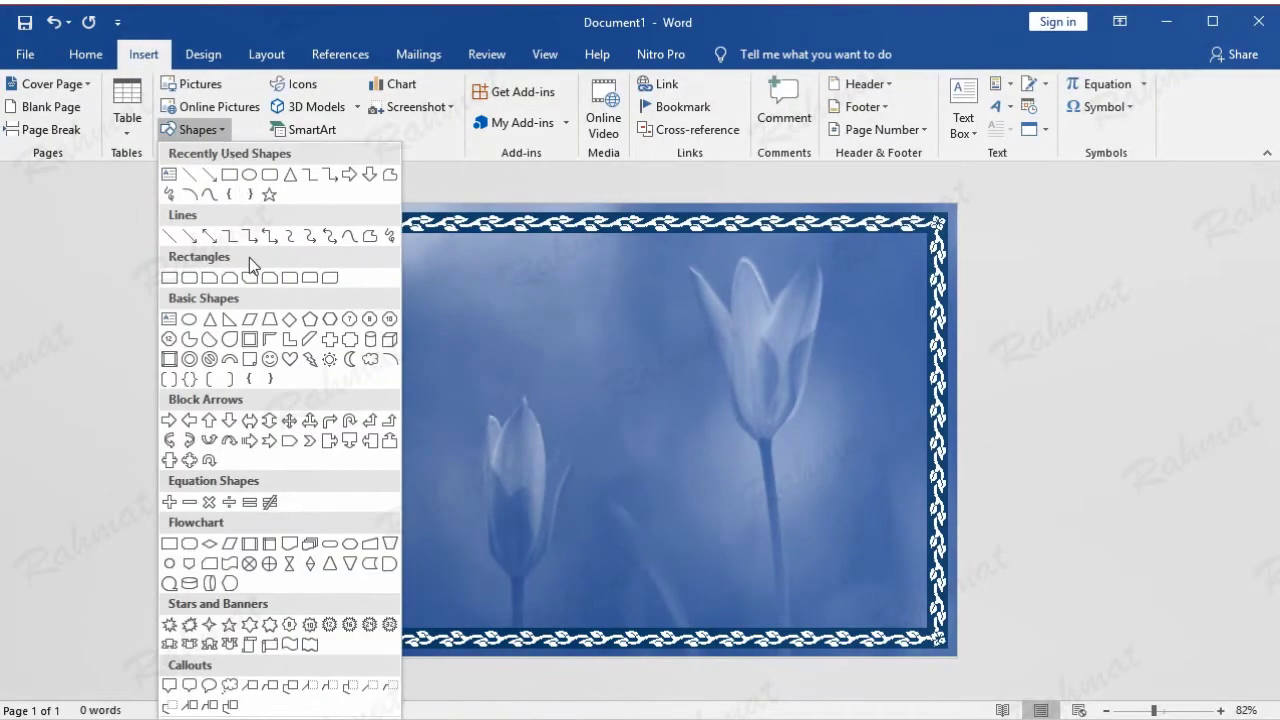
click(249, 340)
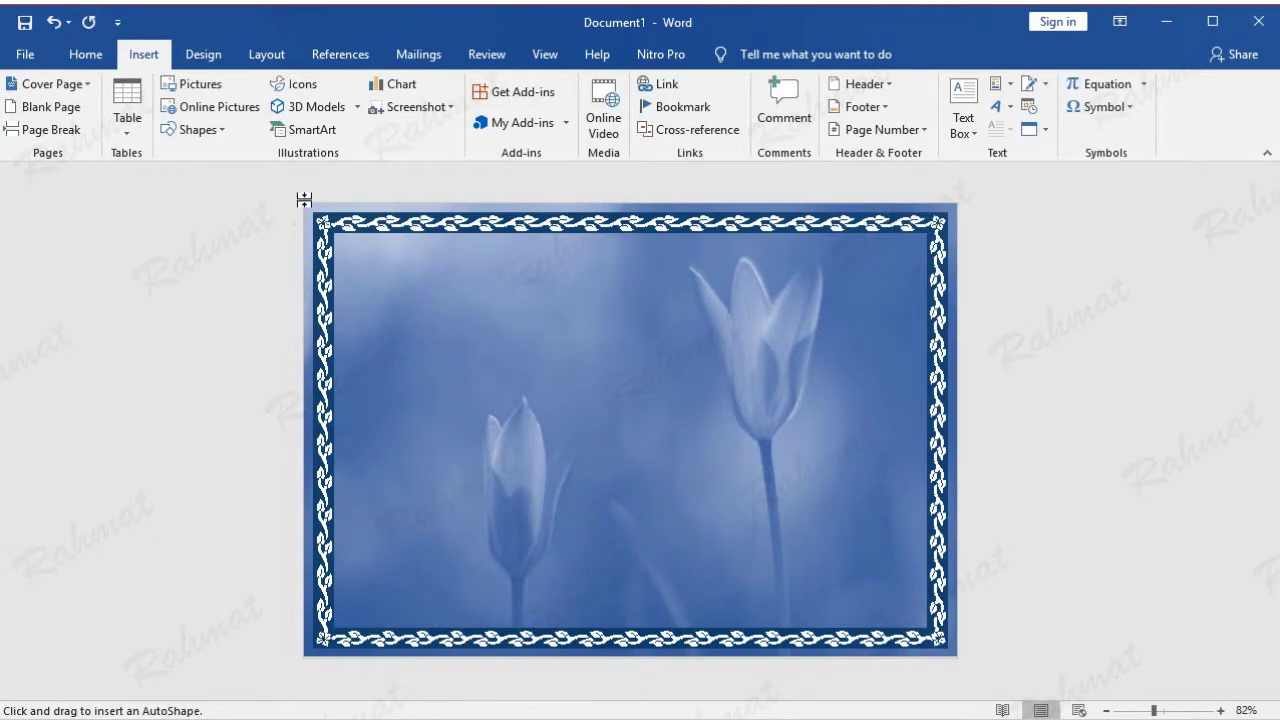
drag(318, 227, 957, 658)
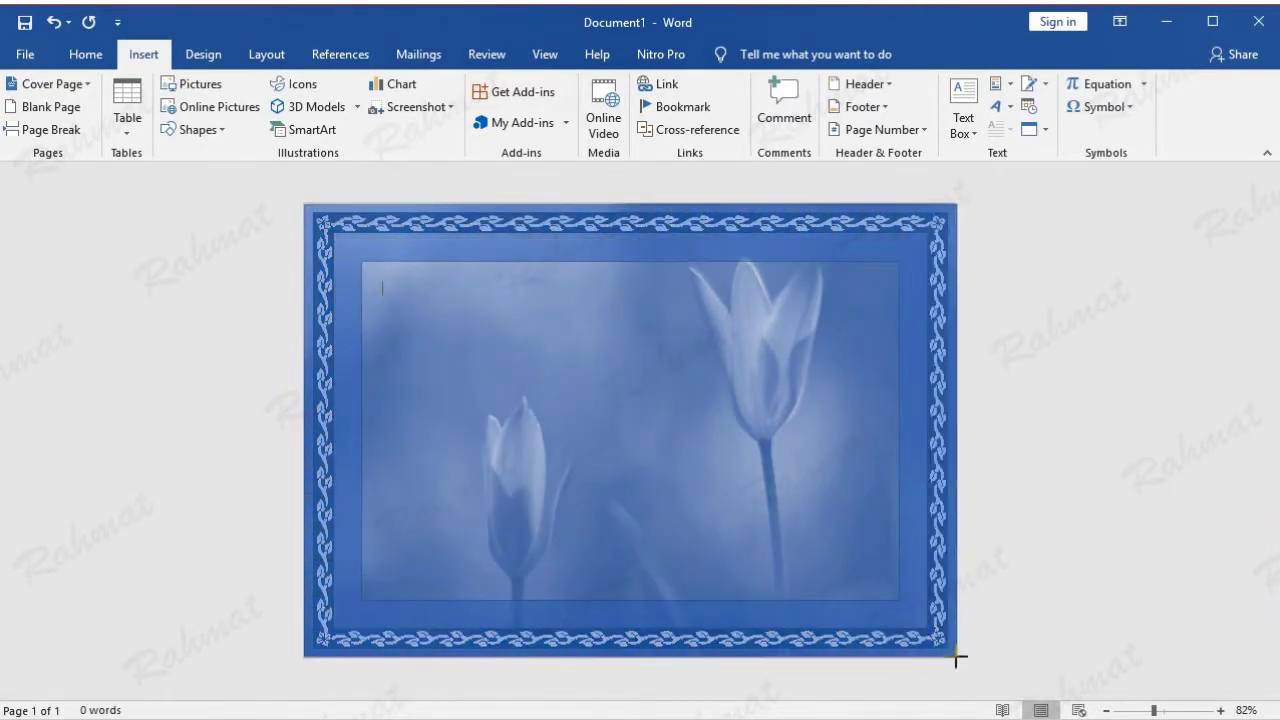
drag(957, 658, 957, 658)
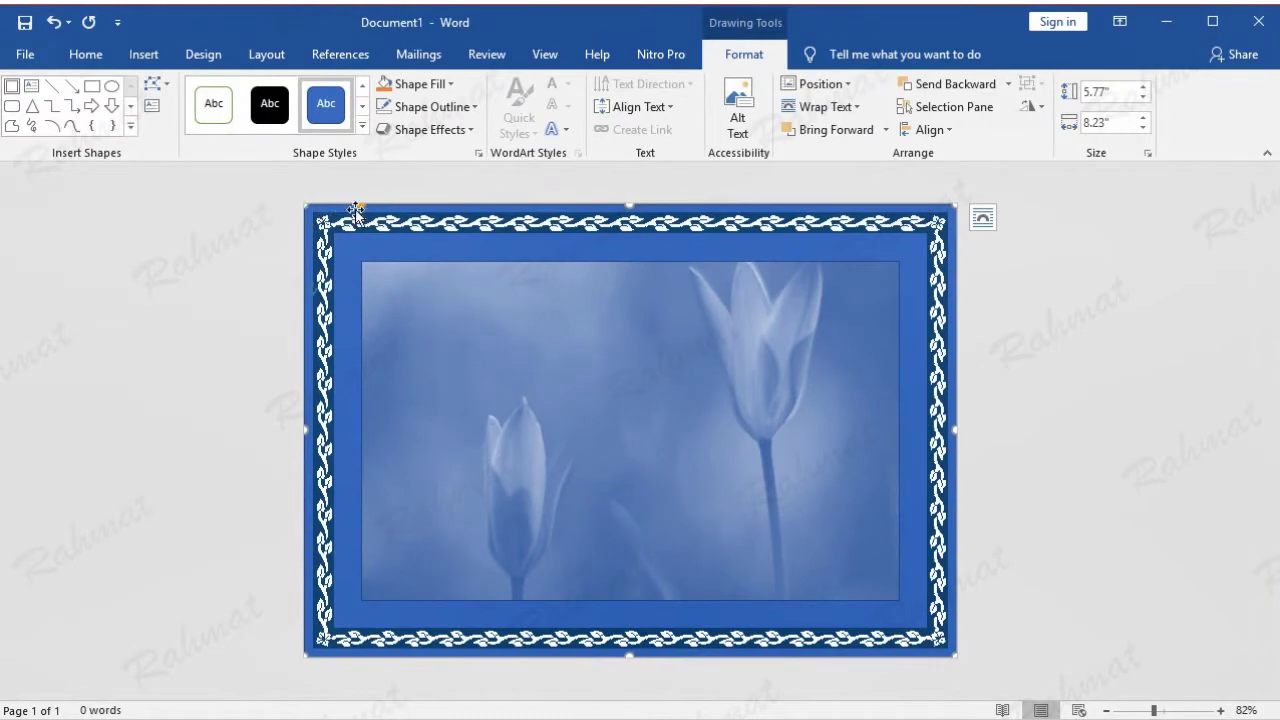
drag(634, 205, 634, 202)
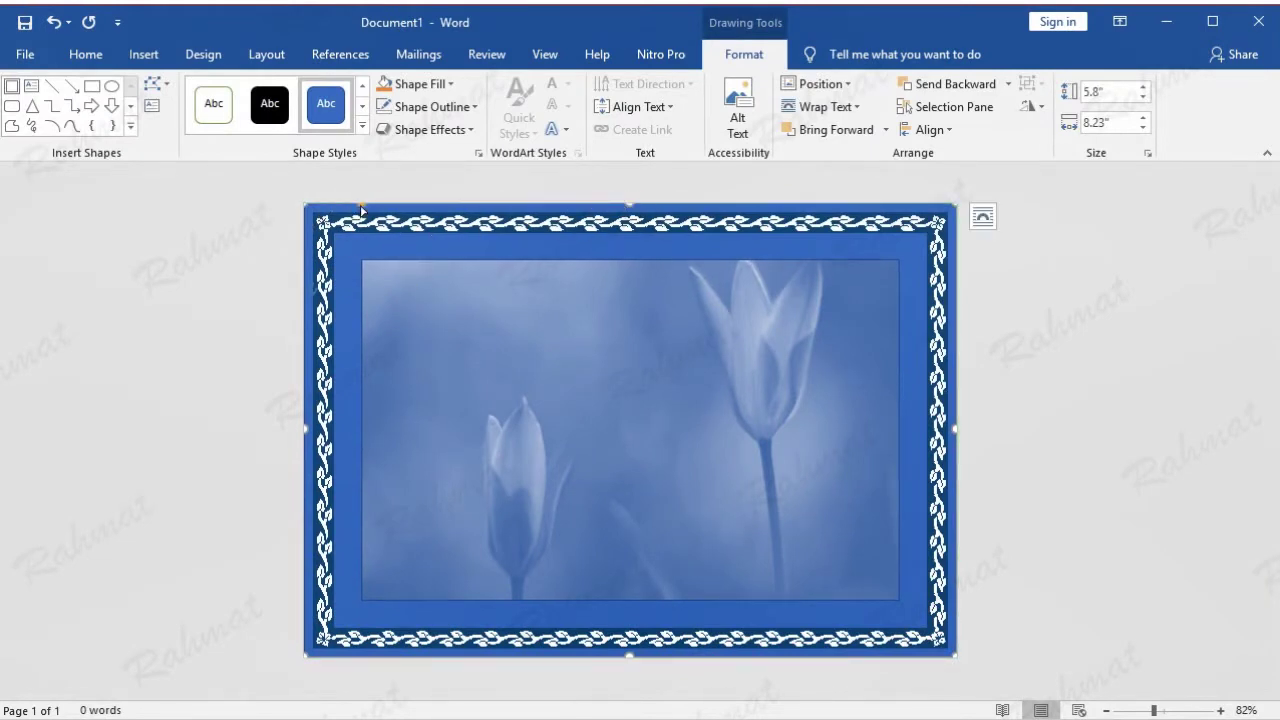
drag(362, 208, 327, 206)
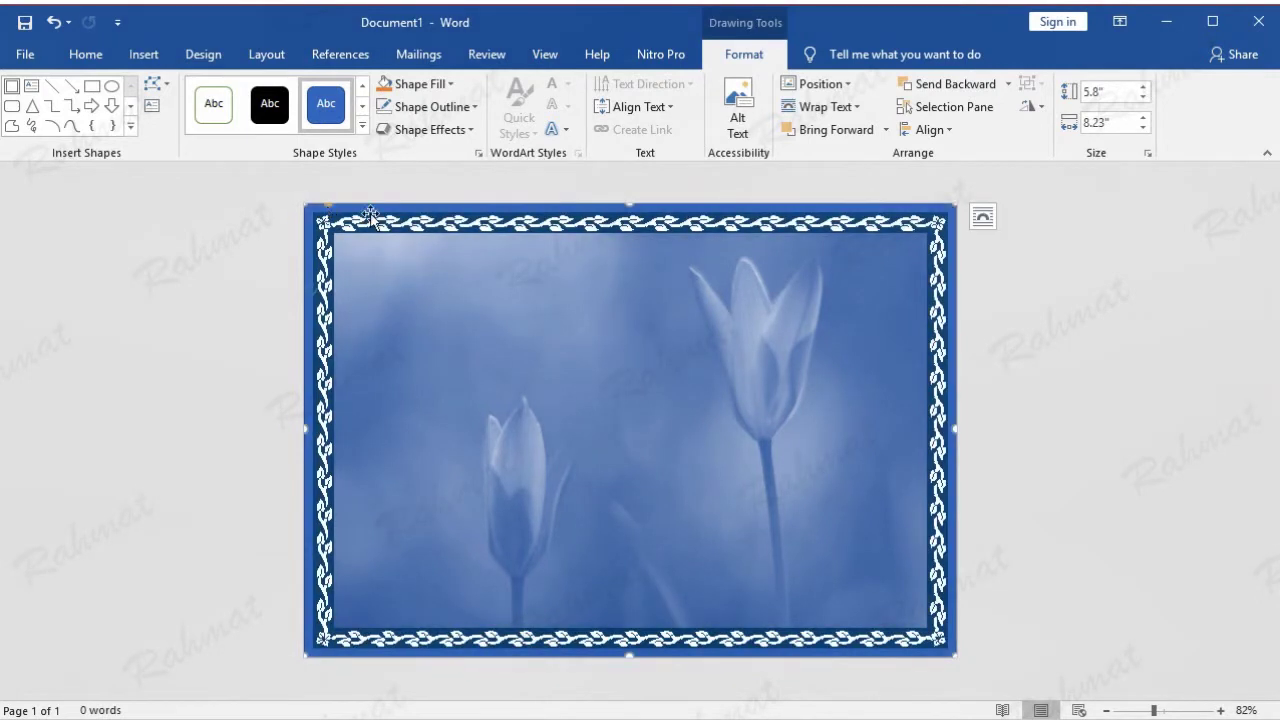
Apply a bevel preset effect to the rectangle.
click(446, 86)
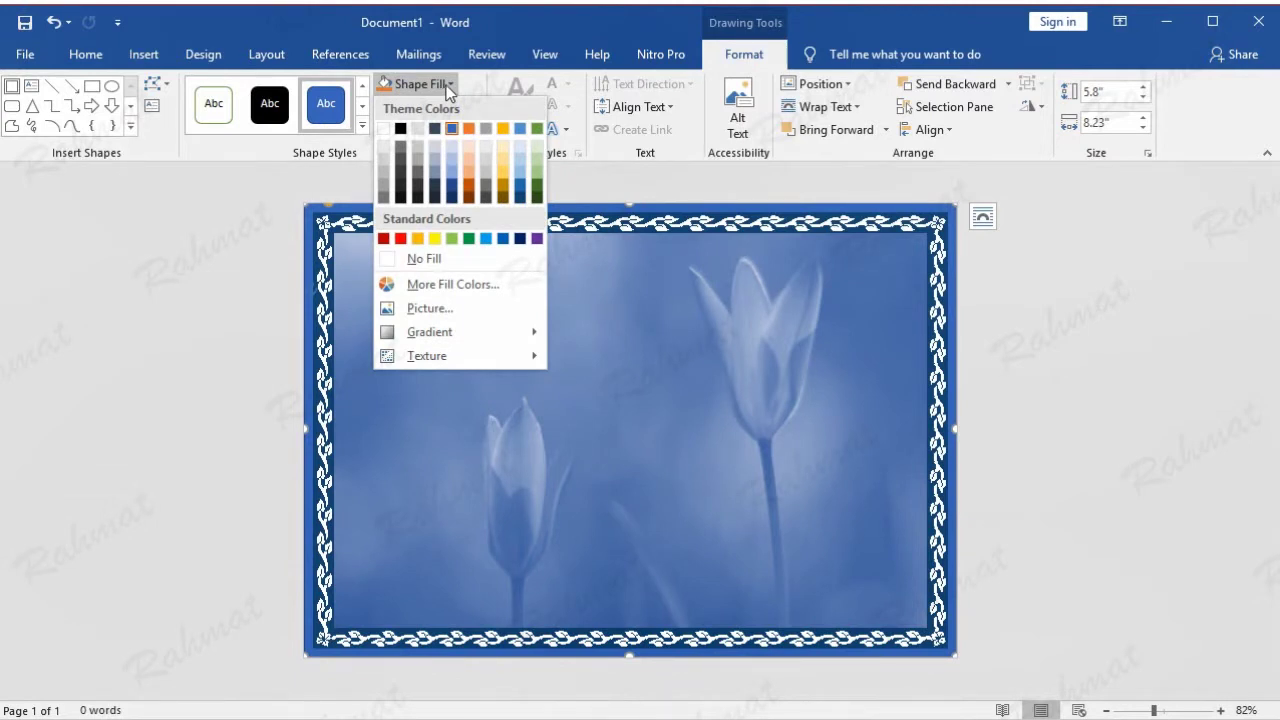
click(522, 192)
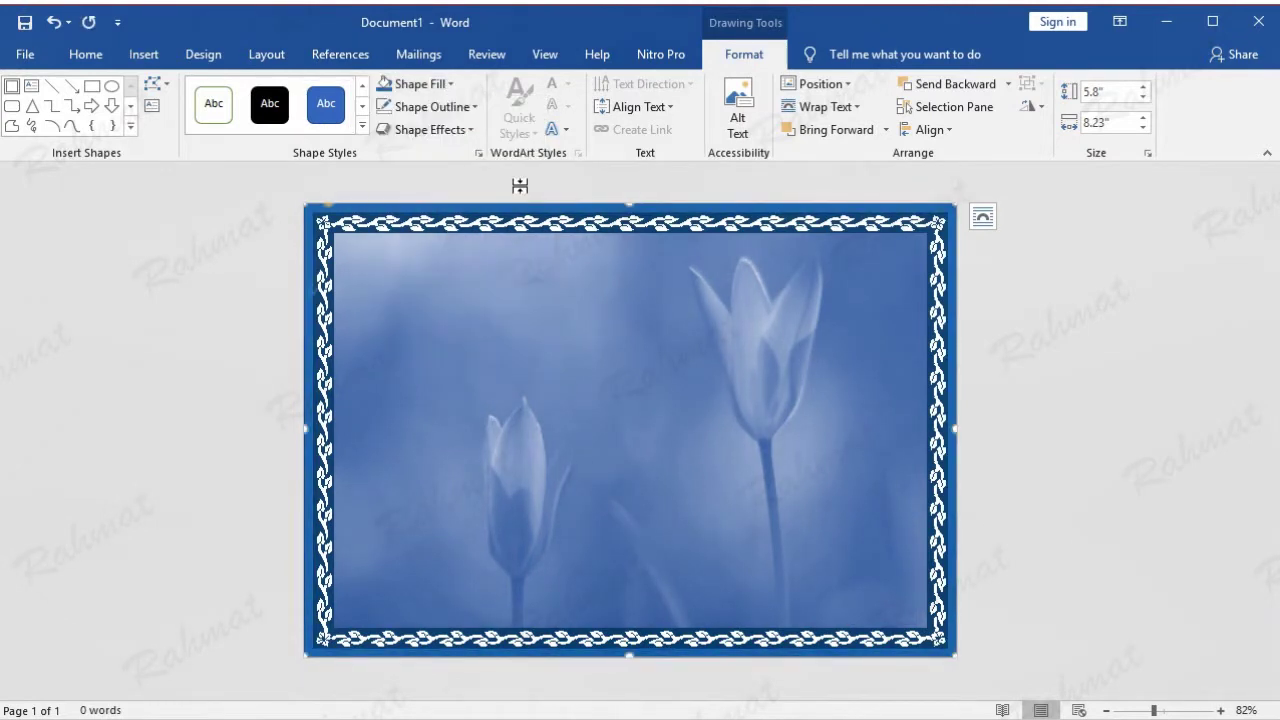
click(428, 129)
mouse_move(440, 167)
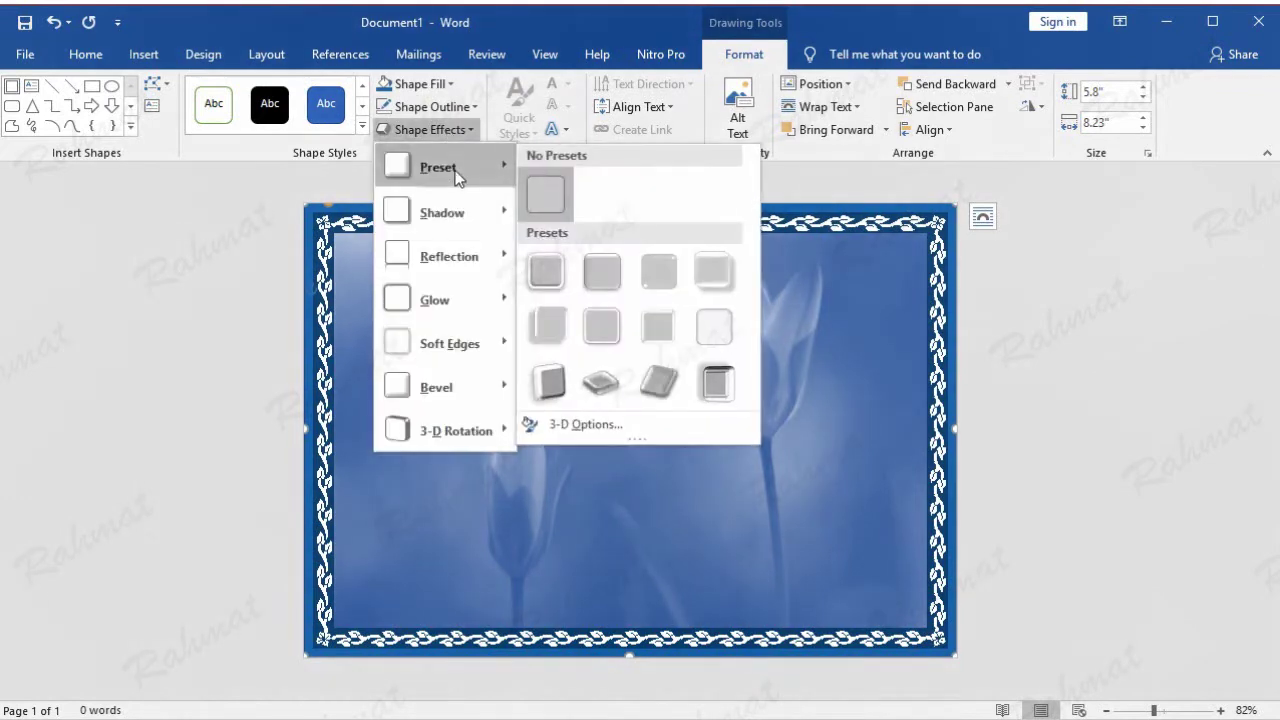
click(600, 268)
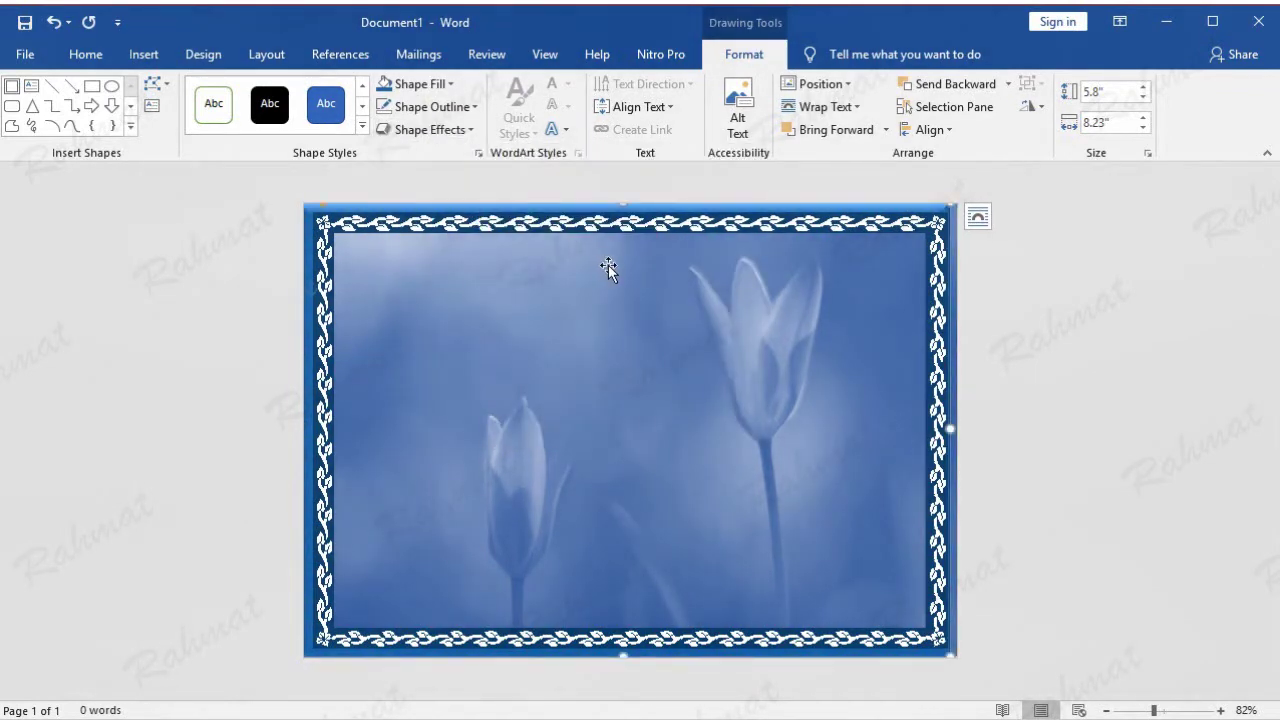
click(1043, 350)
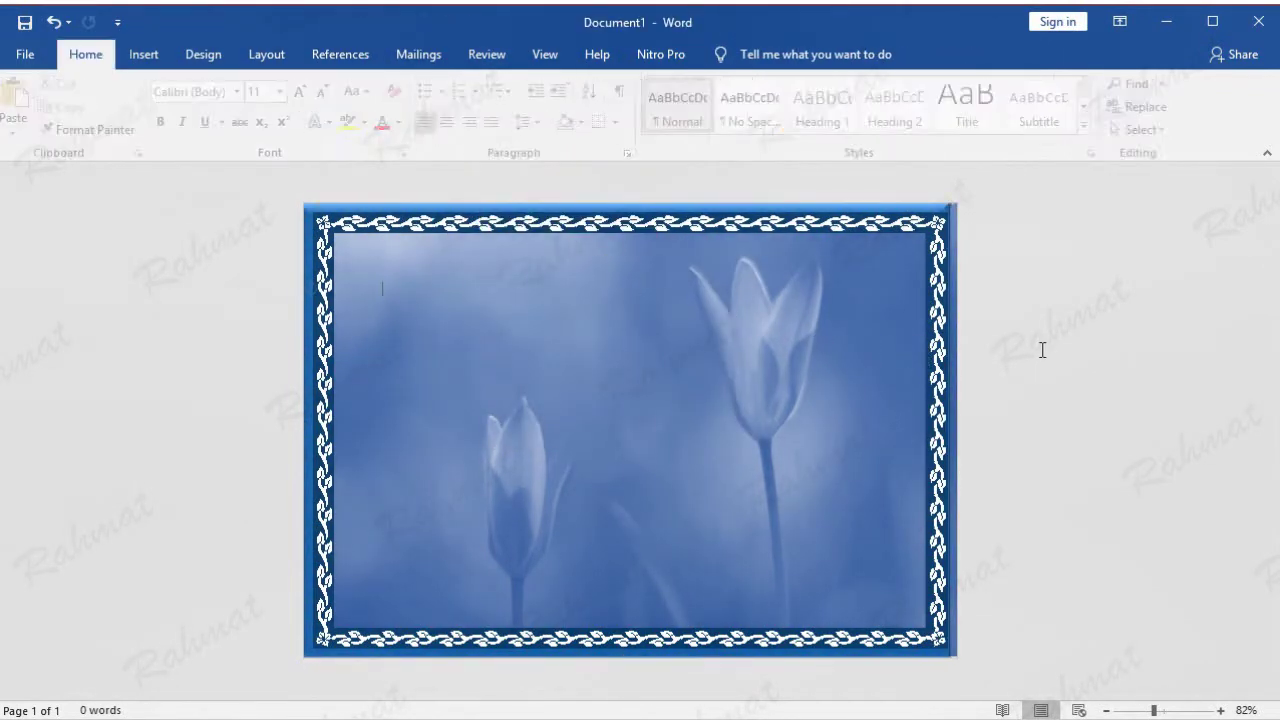
Widen the rectangle slightly to the right and adjust its bottom edge.
click(902, 210)
drag(954, 428, 960, 408)
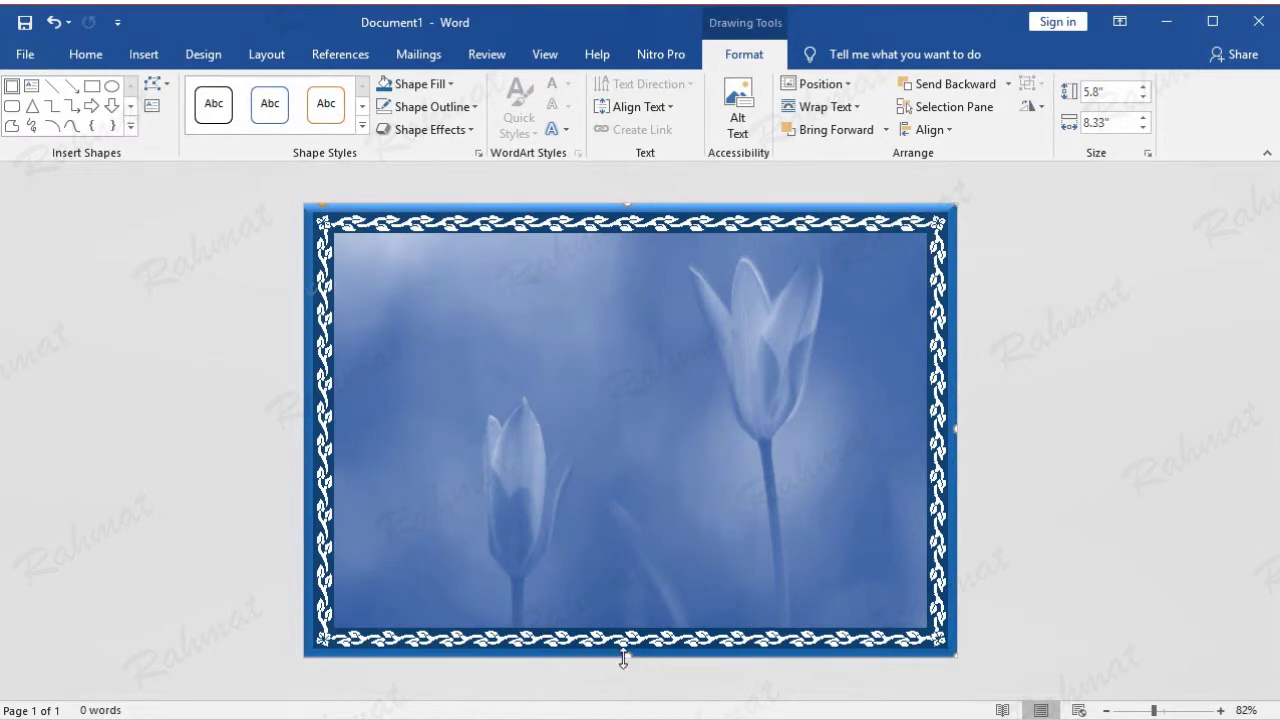
drag(624, 658, 624, 670)
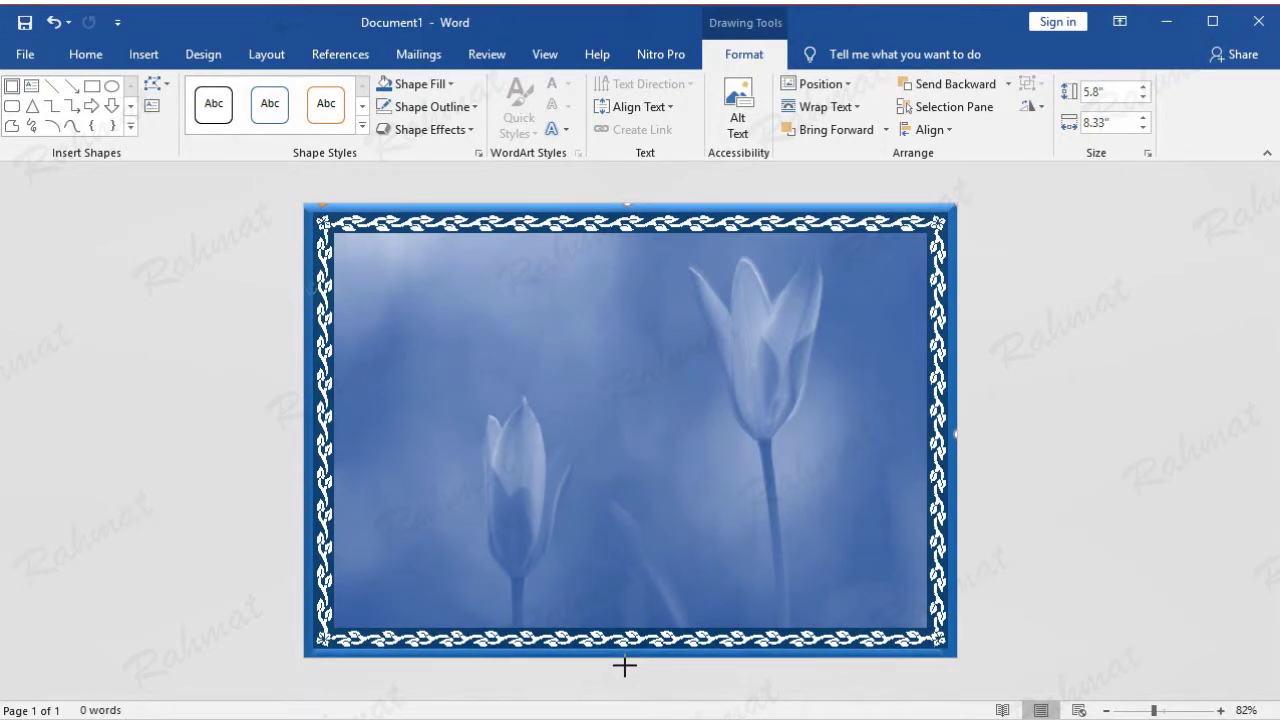
click(1077, 345)
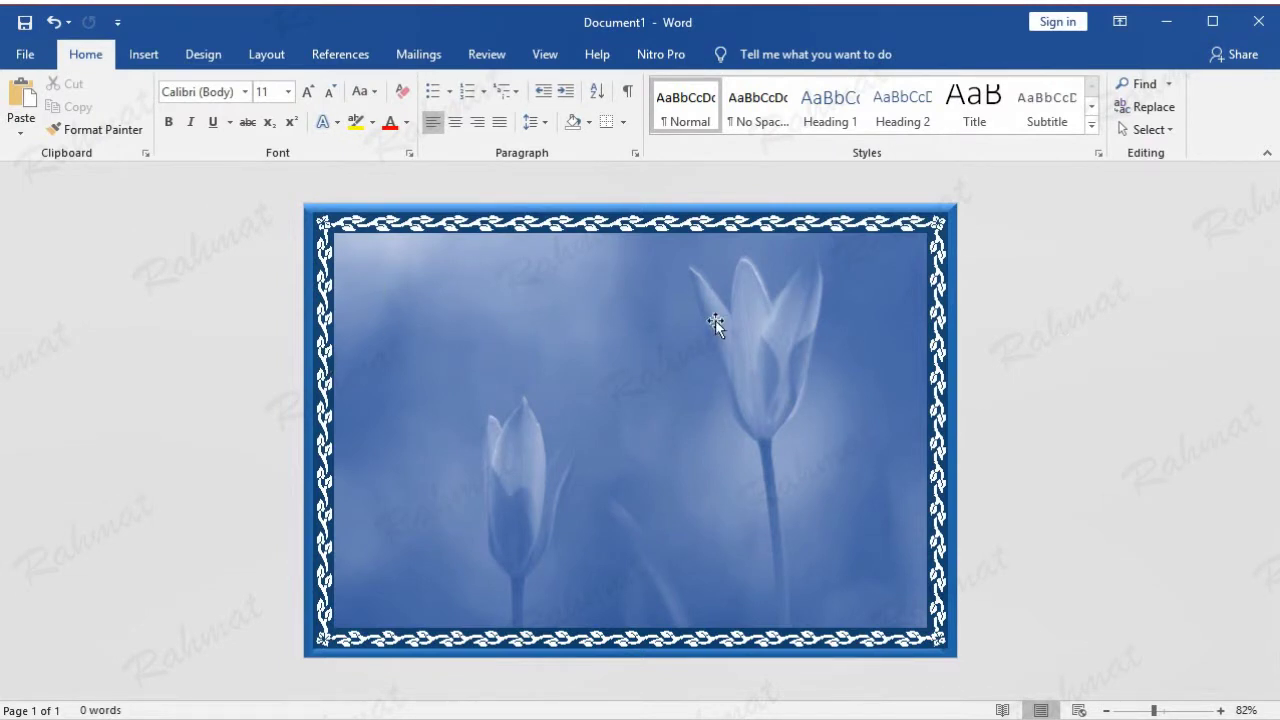
click(145, 58)
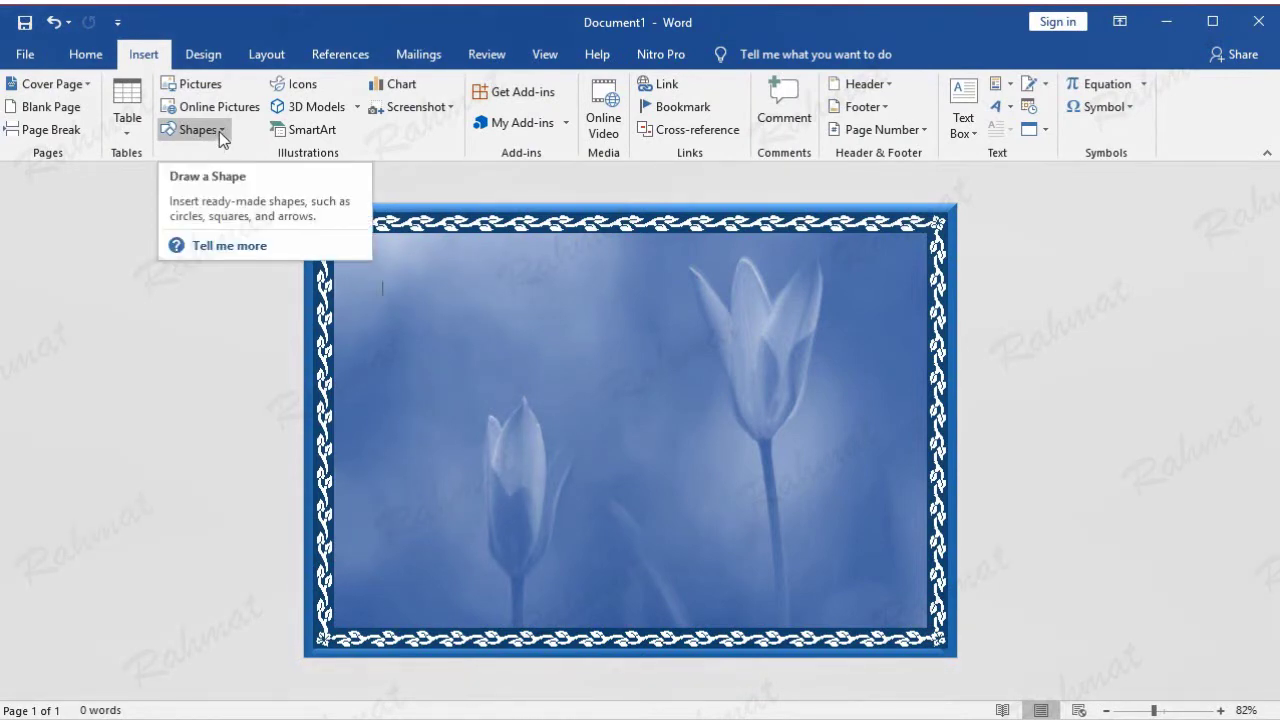
Draw a Flowchart: Document shape near the top-left and rotate it a quarter turn.
click(220, 132)
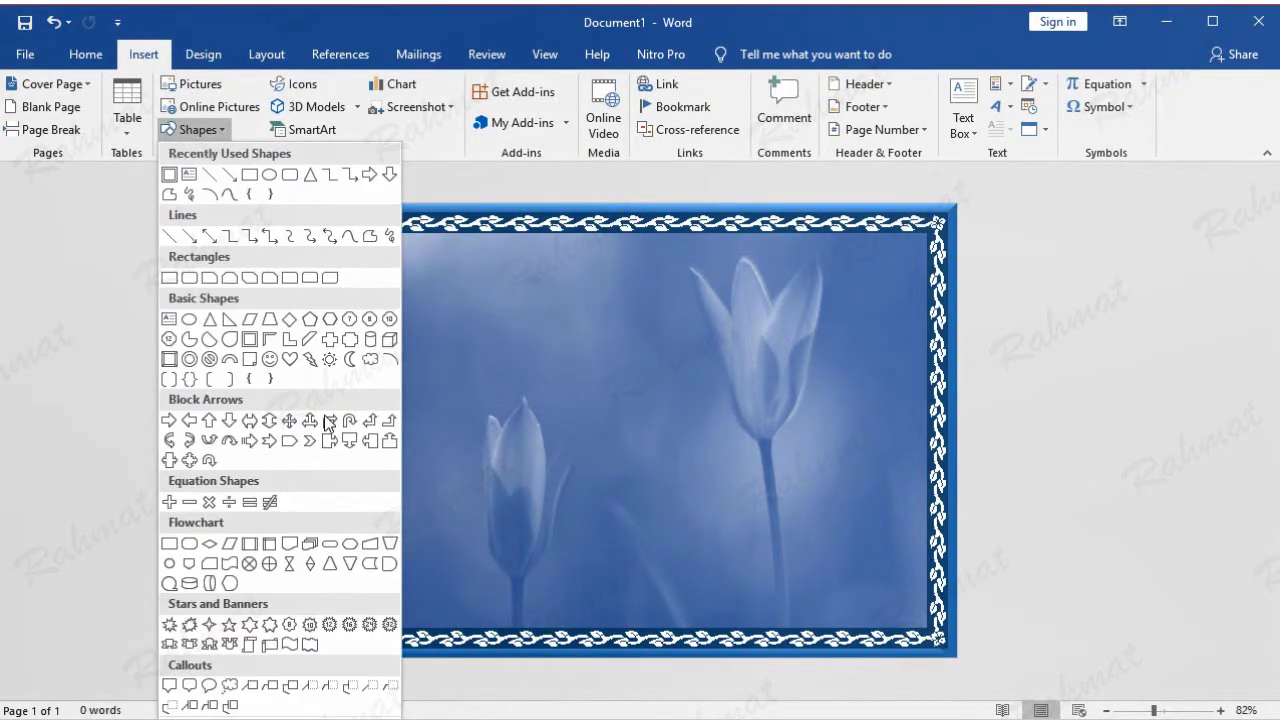
click(289, 543)
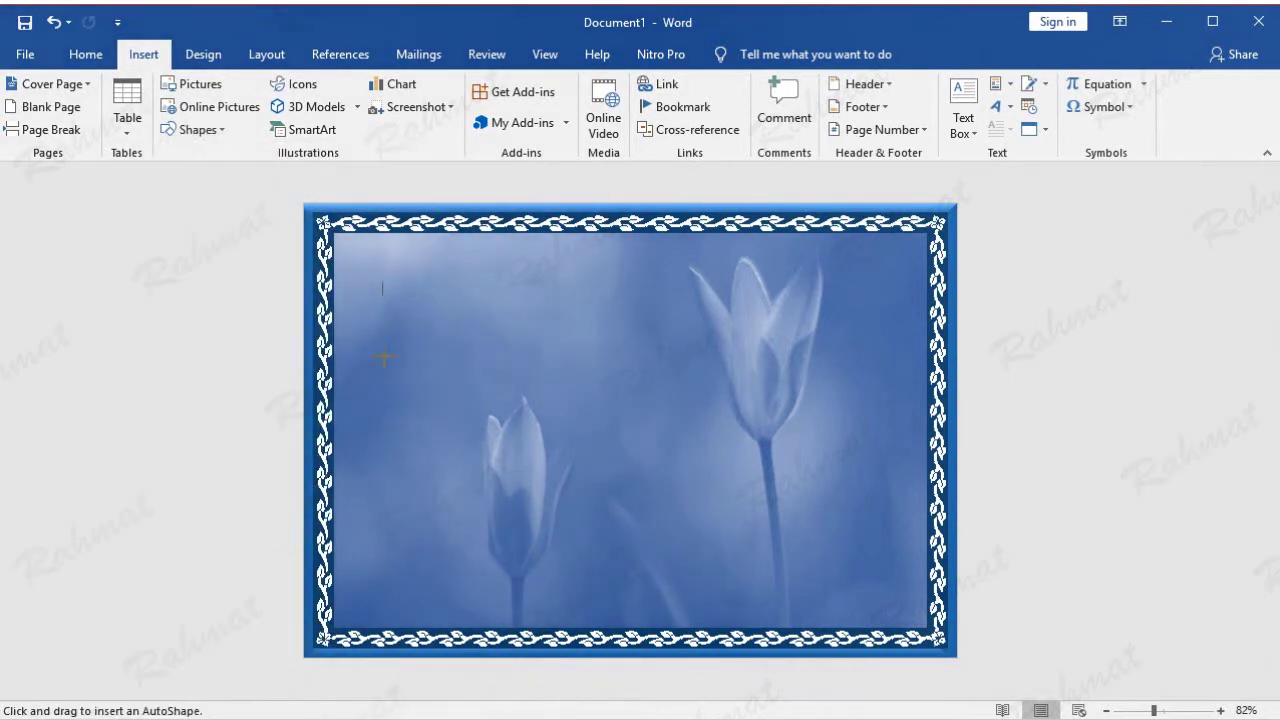
mouse_move(410, 279)
mouse_down()
mouse_move(496, 401)
mouse_move(496, 386)
mouse_up()
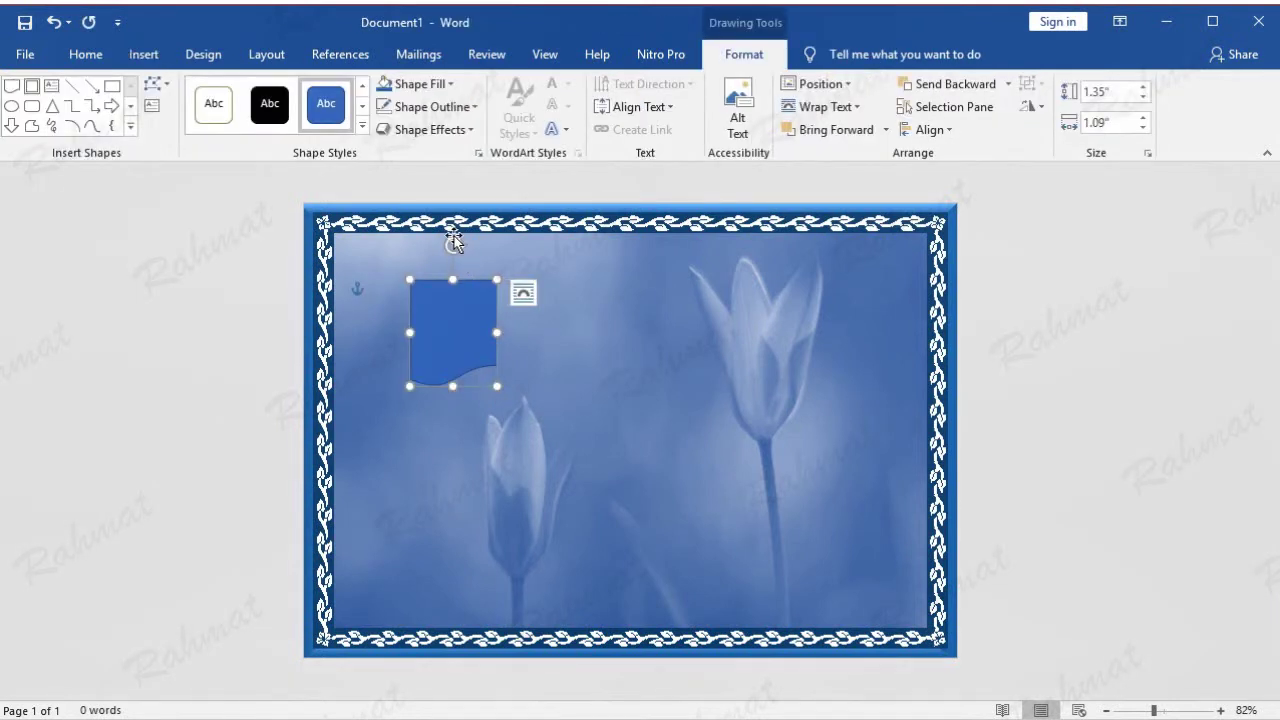
drag(453, 241, 364, 330)
click(1122, 90)
text(6.28)
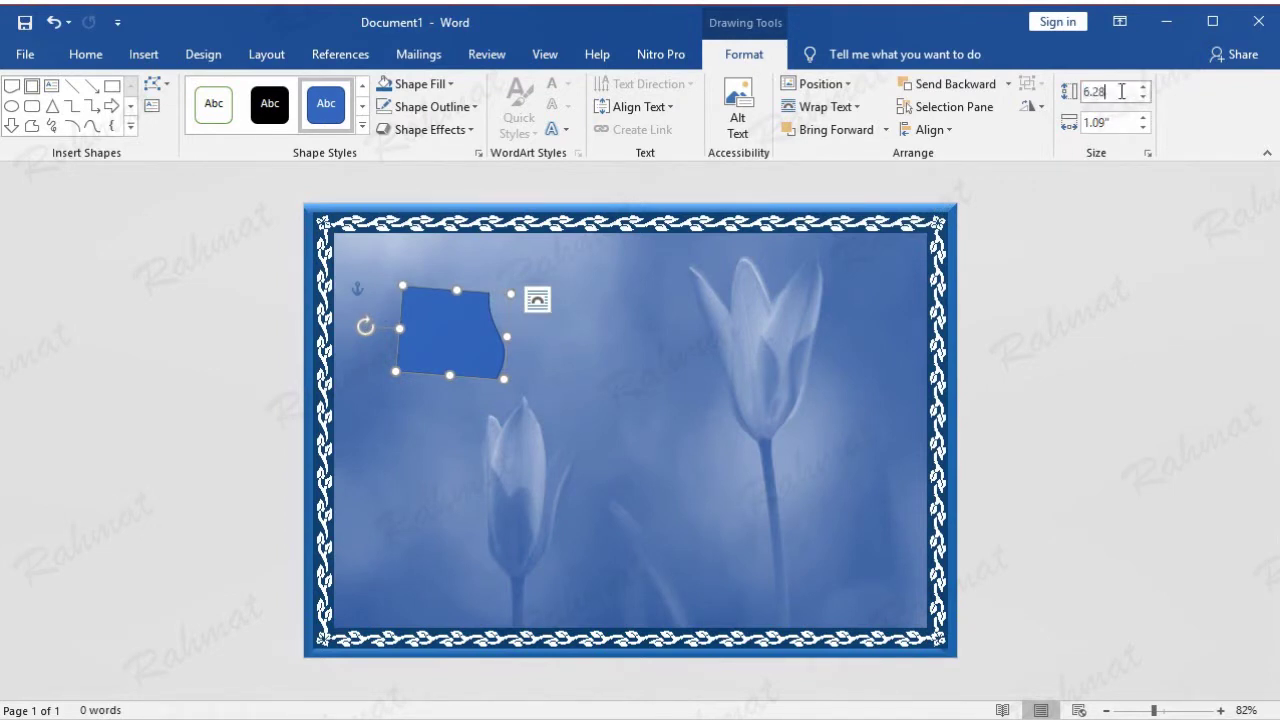
click(1114, 124)
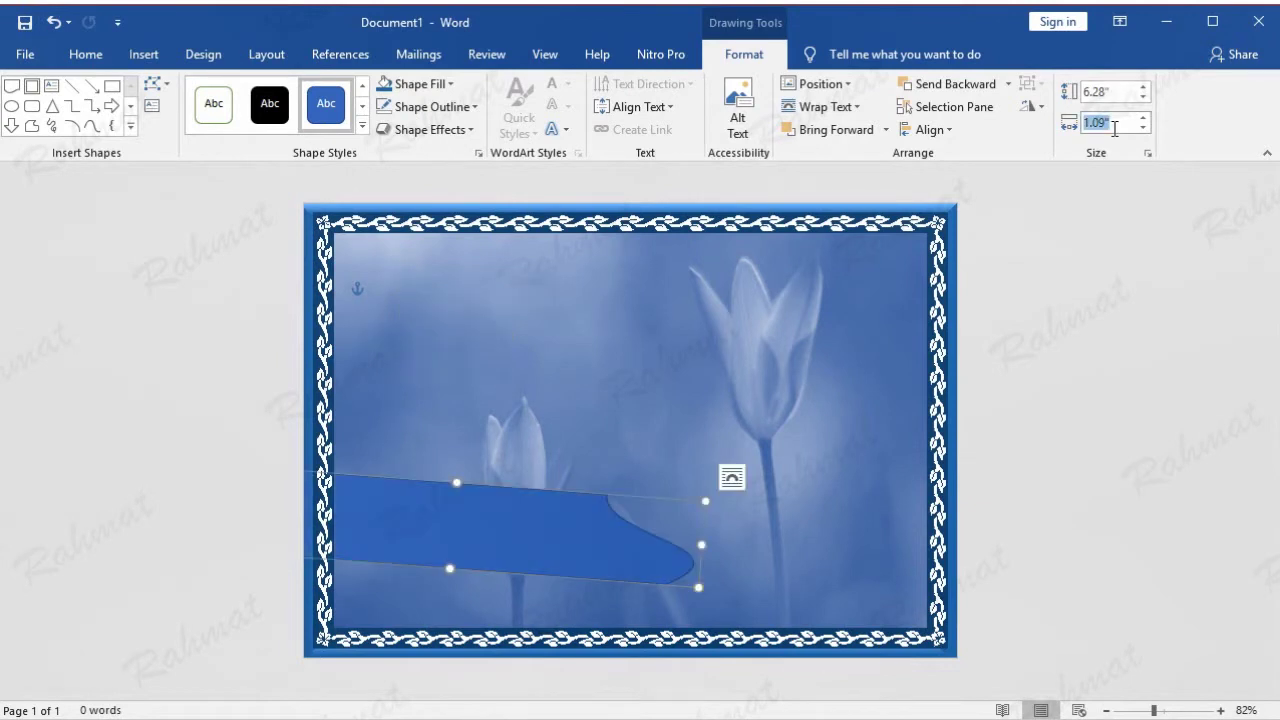
click(54, 22)
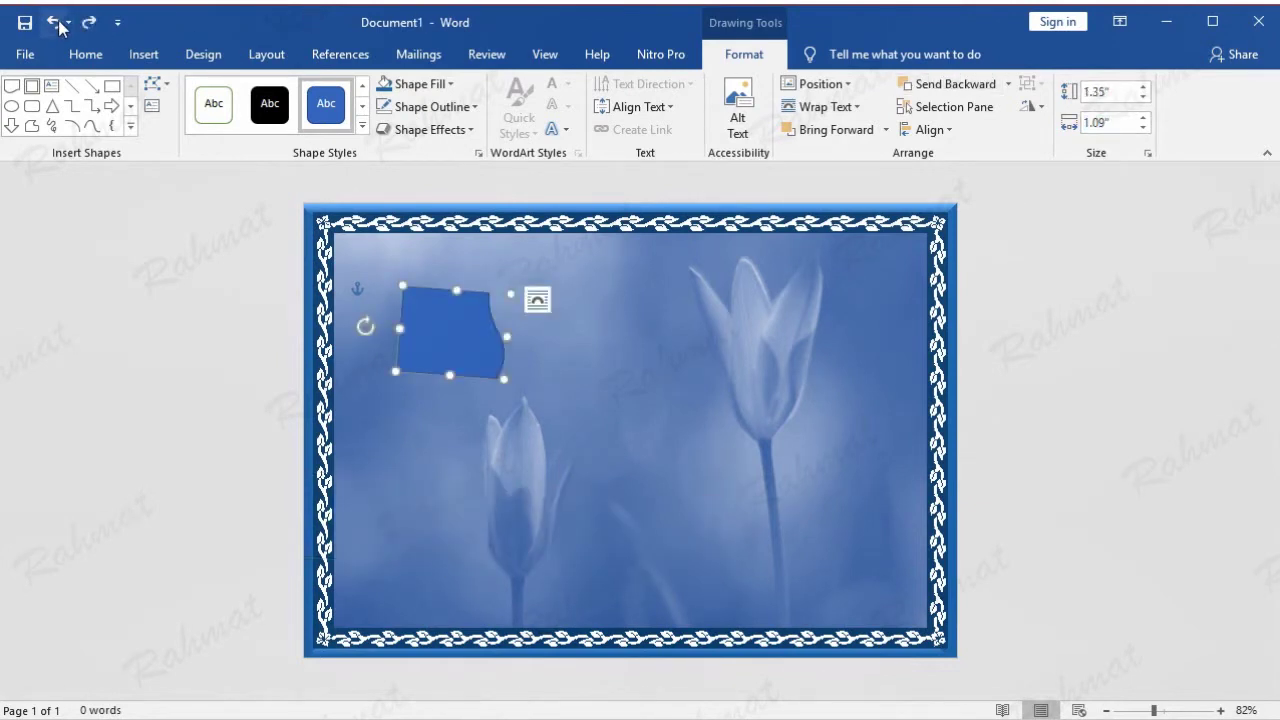
drag(454, 246, 328, 333)
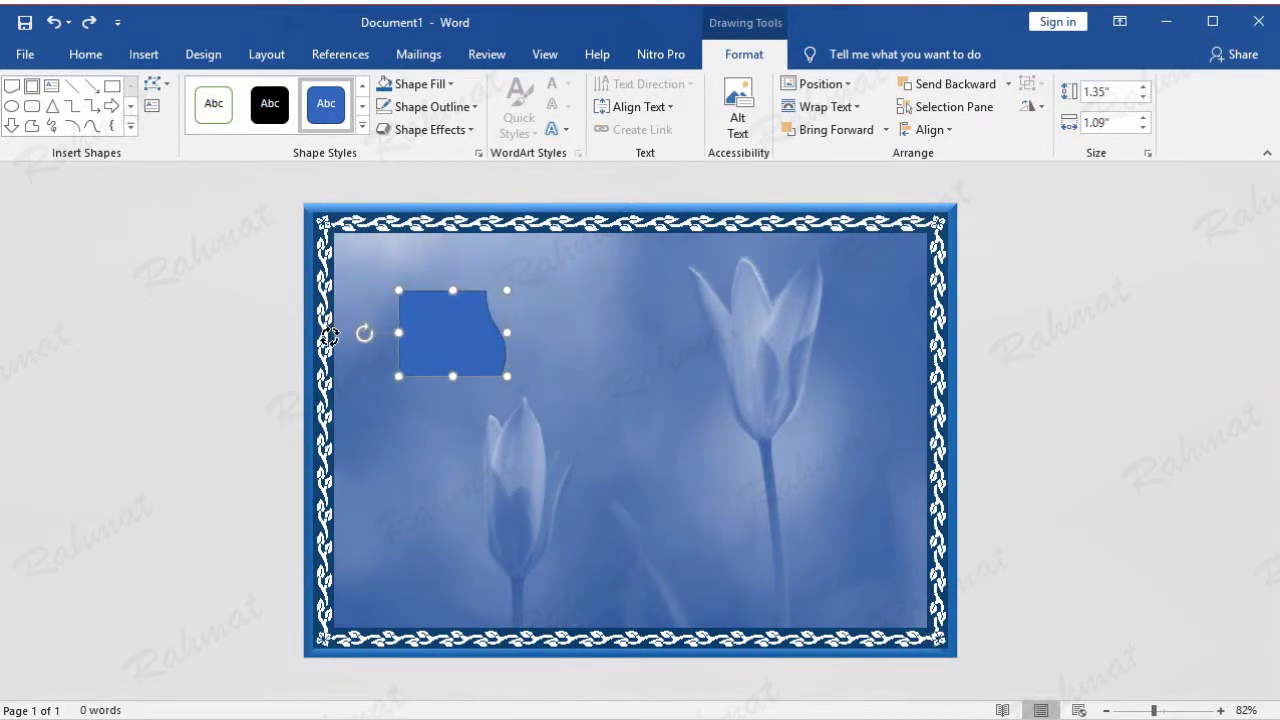
drag(330, 338, 330, 338)
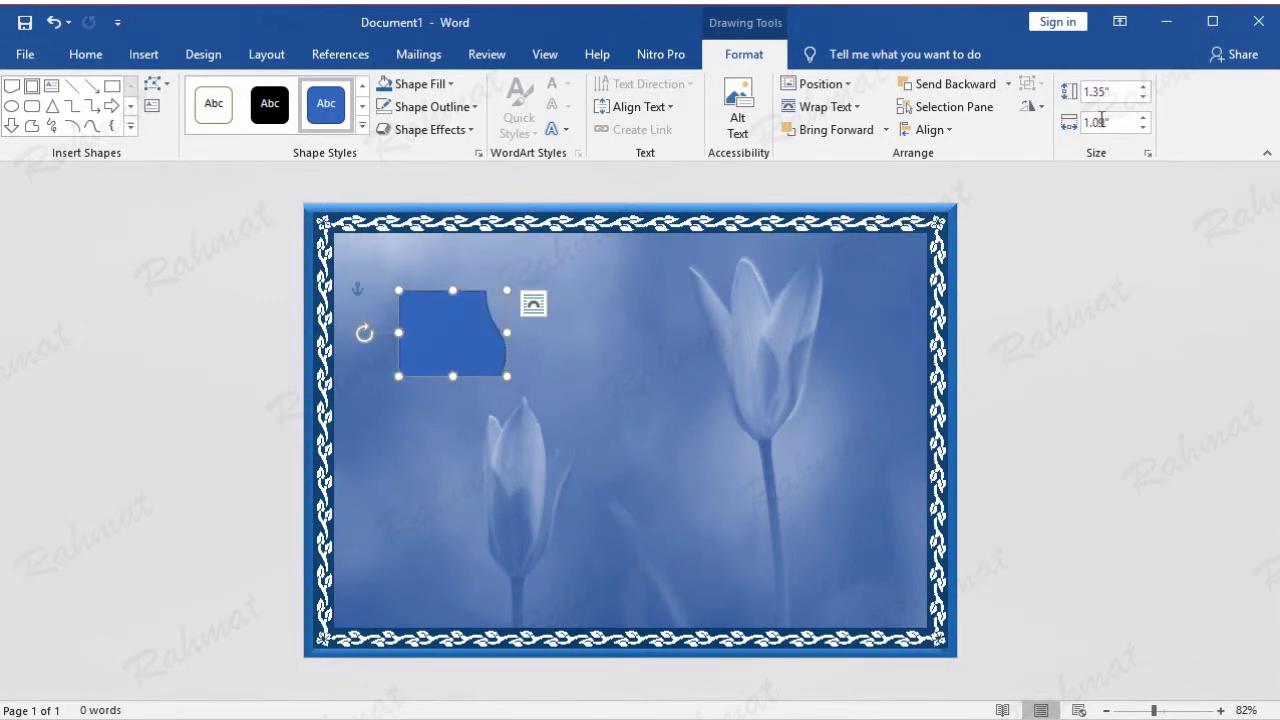
Size the document shape to 6.28" high by 6.45" wide and move it over the card.
click(1127, 93)
drag(1127, 93, 1083, 93)
text(6.)
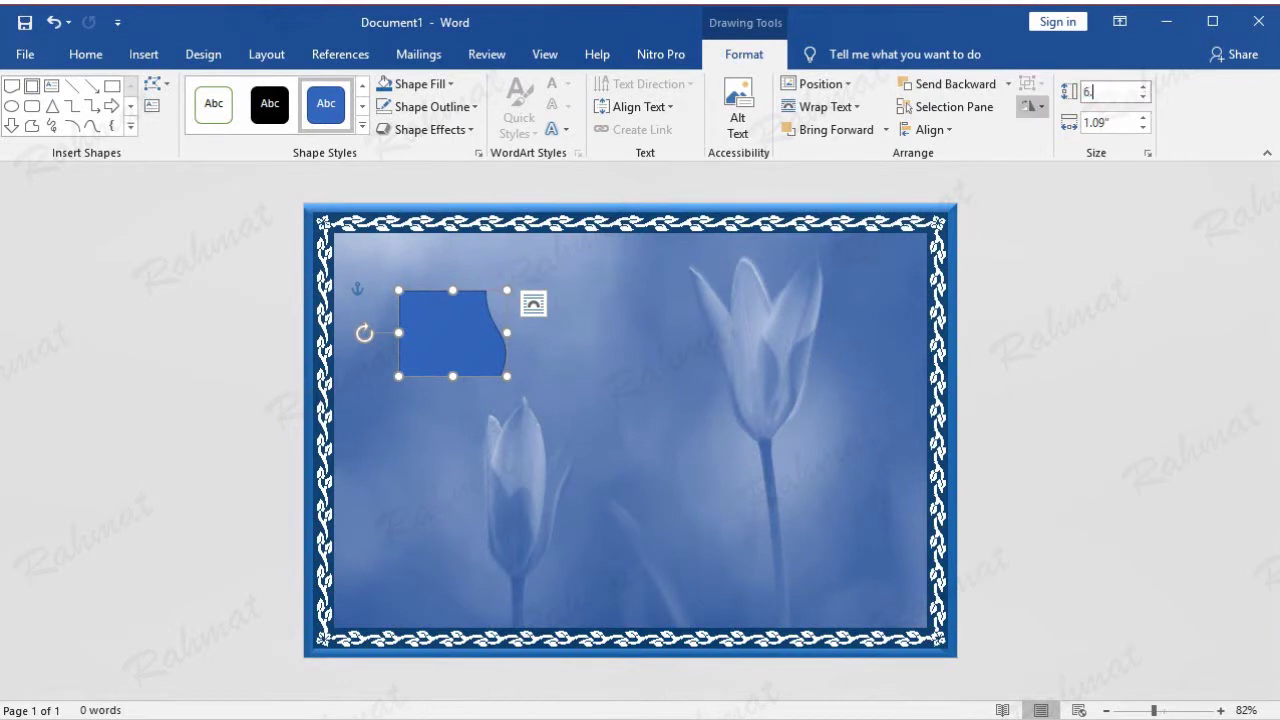
text(28)
click(1119, 121)
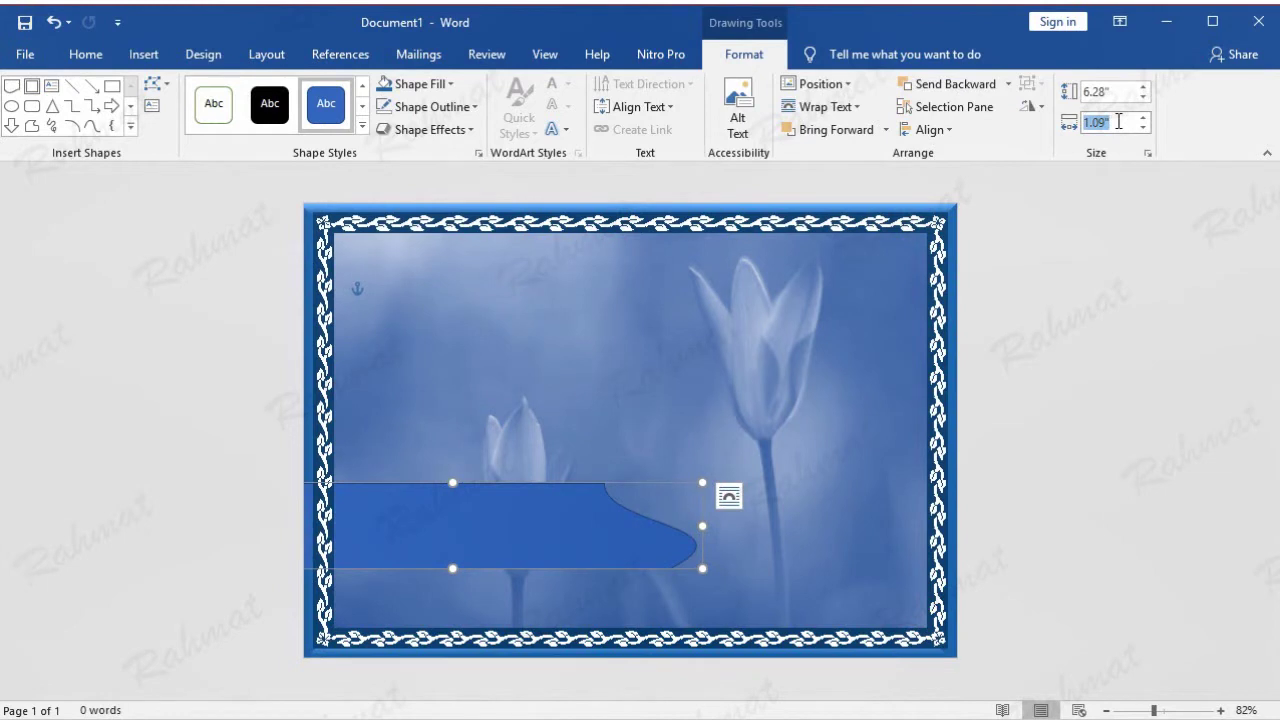
text(6.4)
text(5)
key(Return)
mouse_move(688, 450)
mouse_down()
mouse_move(572, 371)
mouse_move(620, 379)
mouse_up()
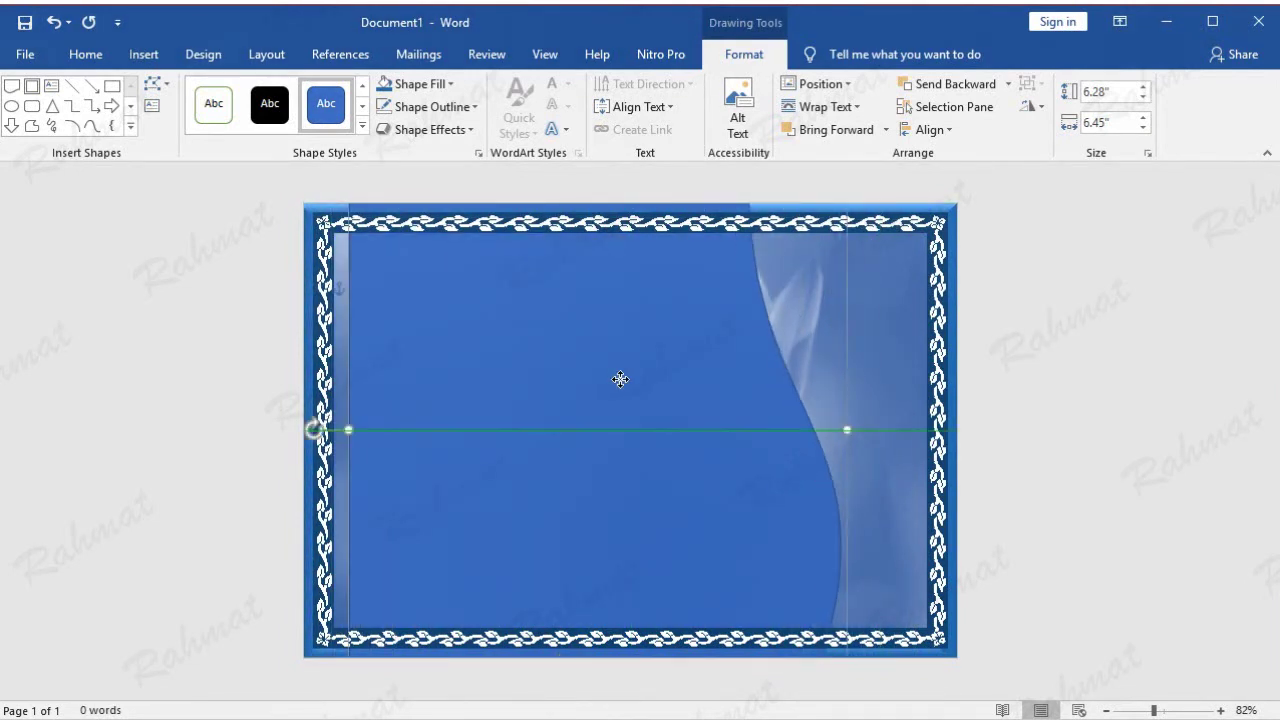
click(459, 136)
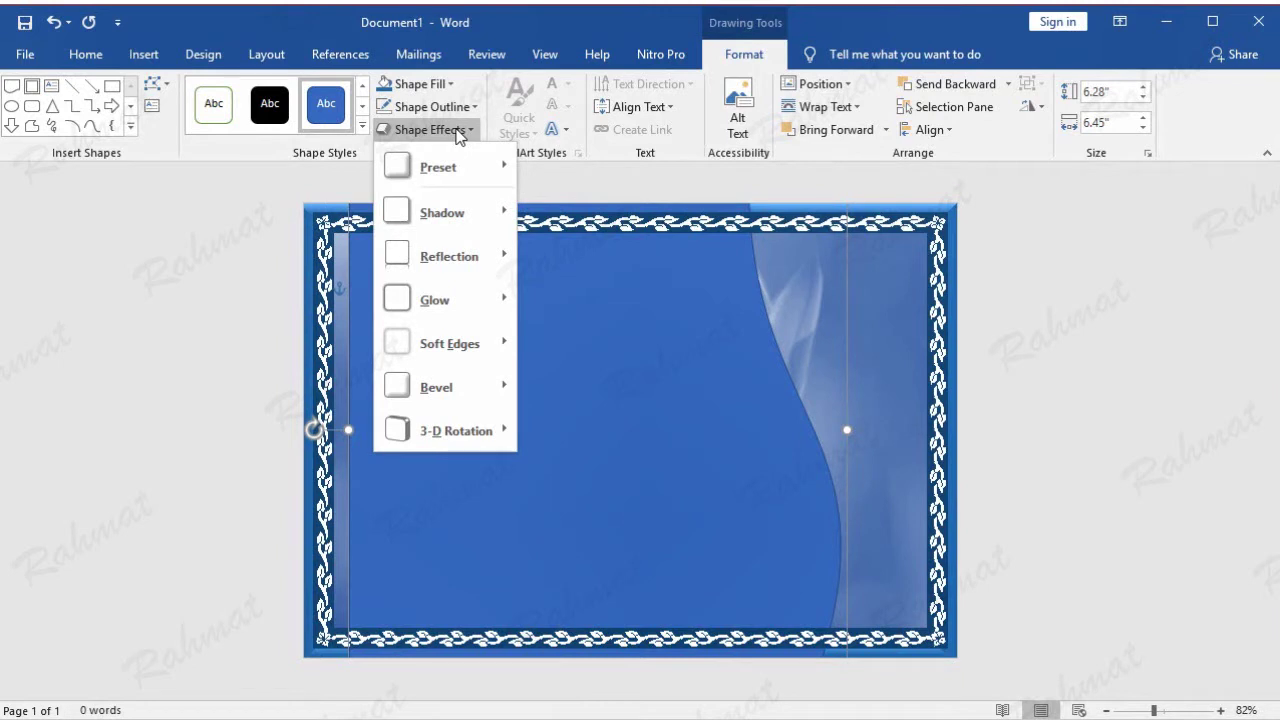
Fill the wavy shape with Blue, add a 50 point soft edge, and shift it up-left.
click(451, 86)
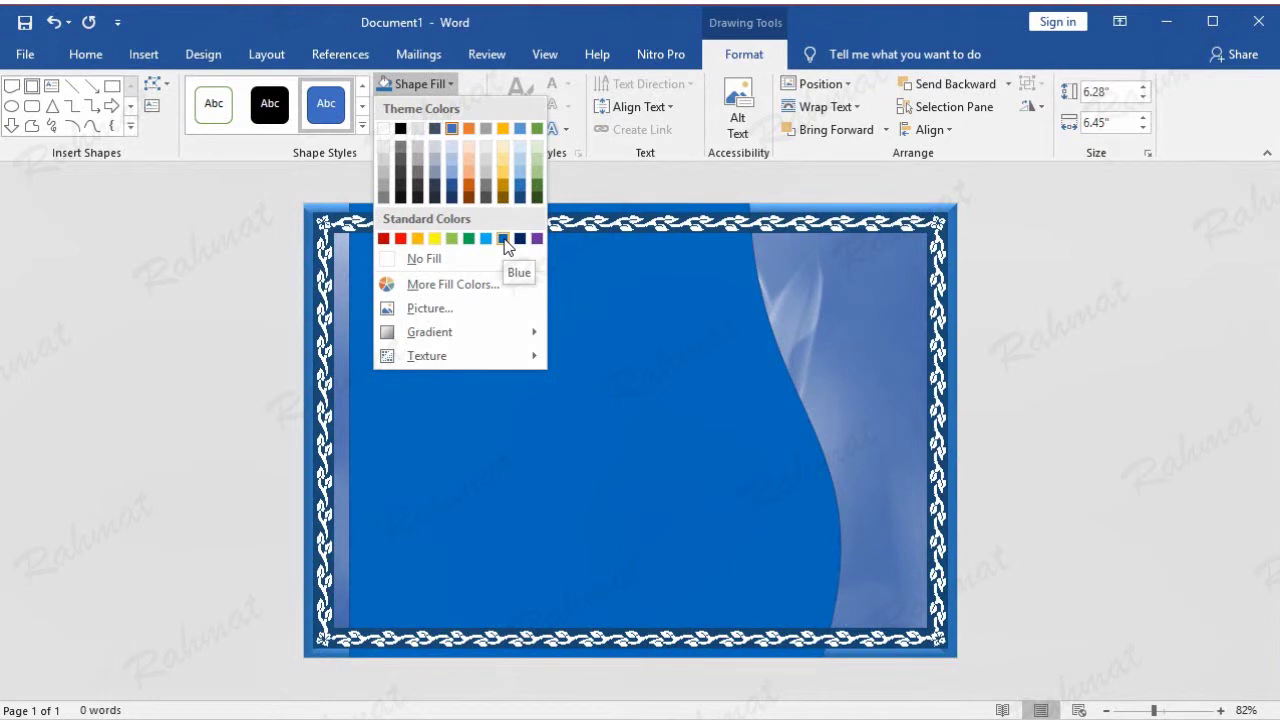
click(505, 243)
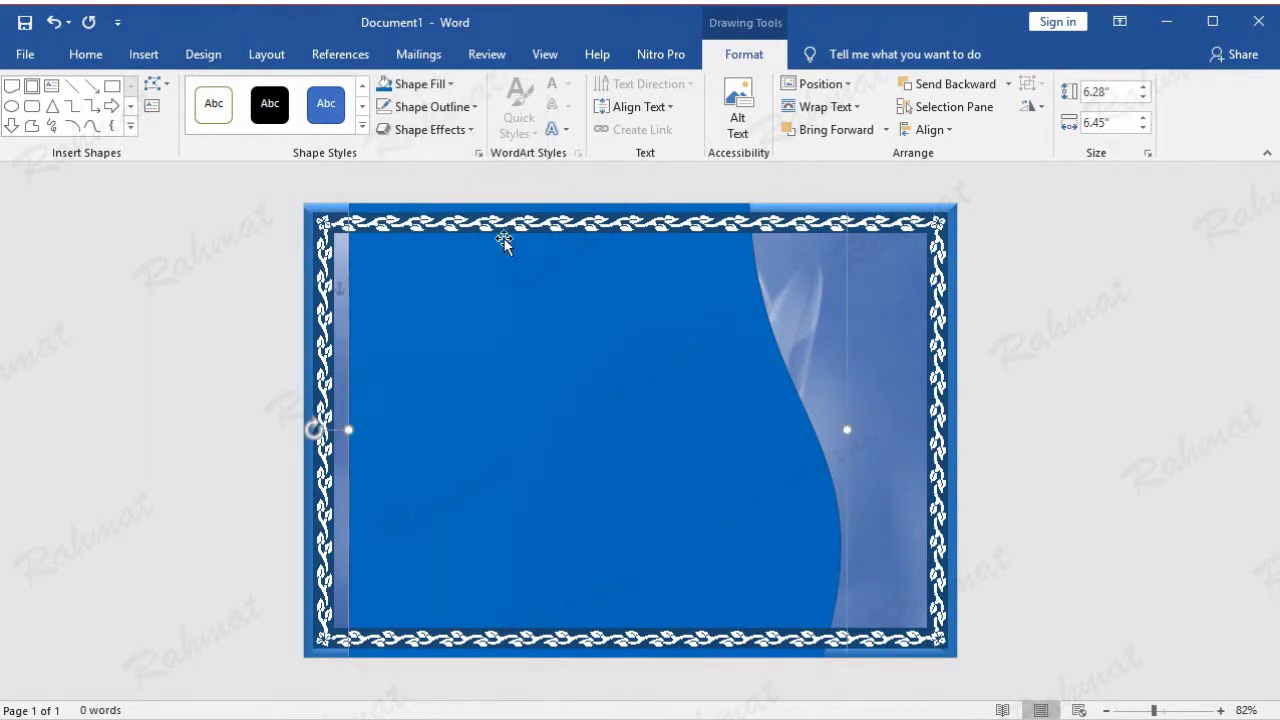
click(450, 137)
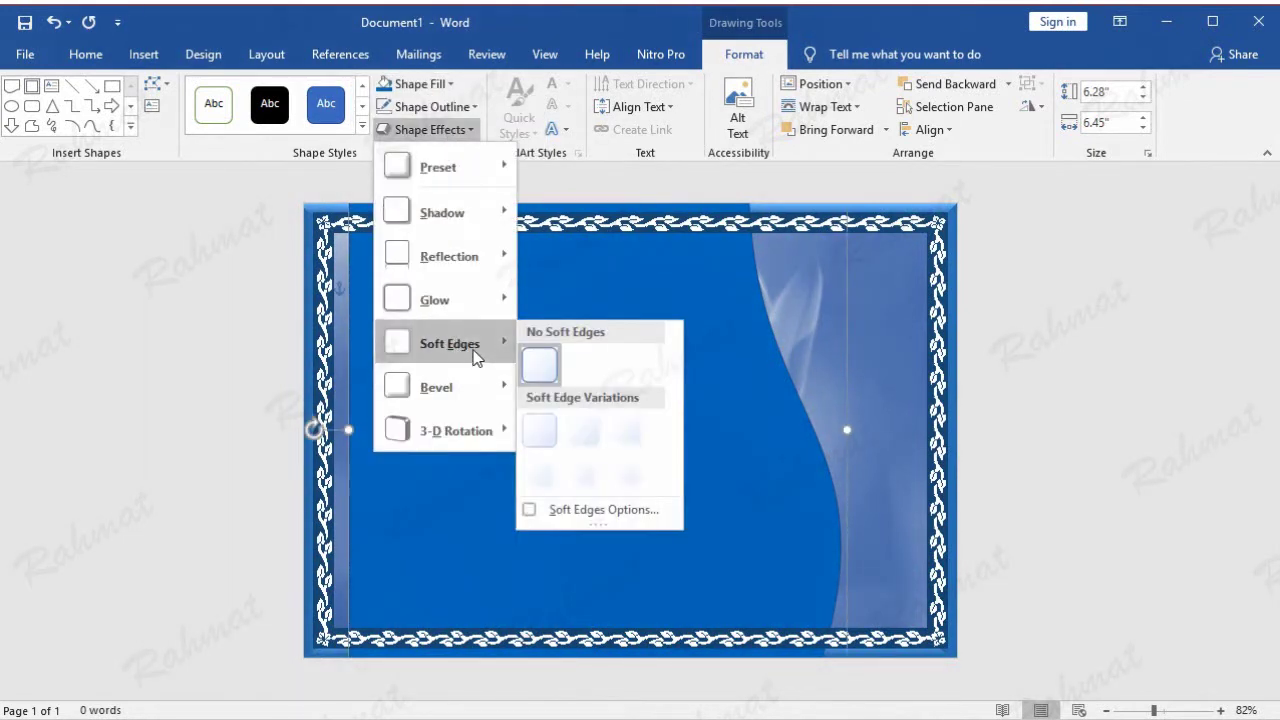
click(640, 476)
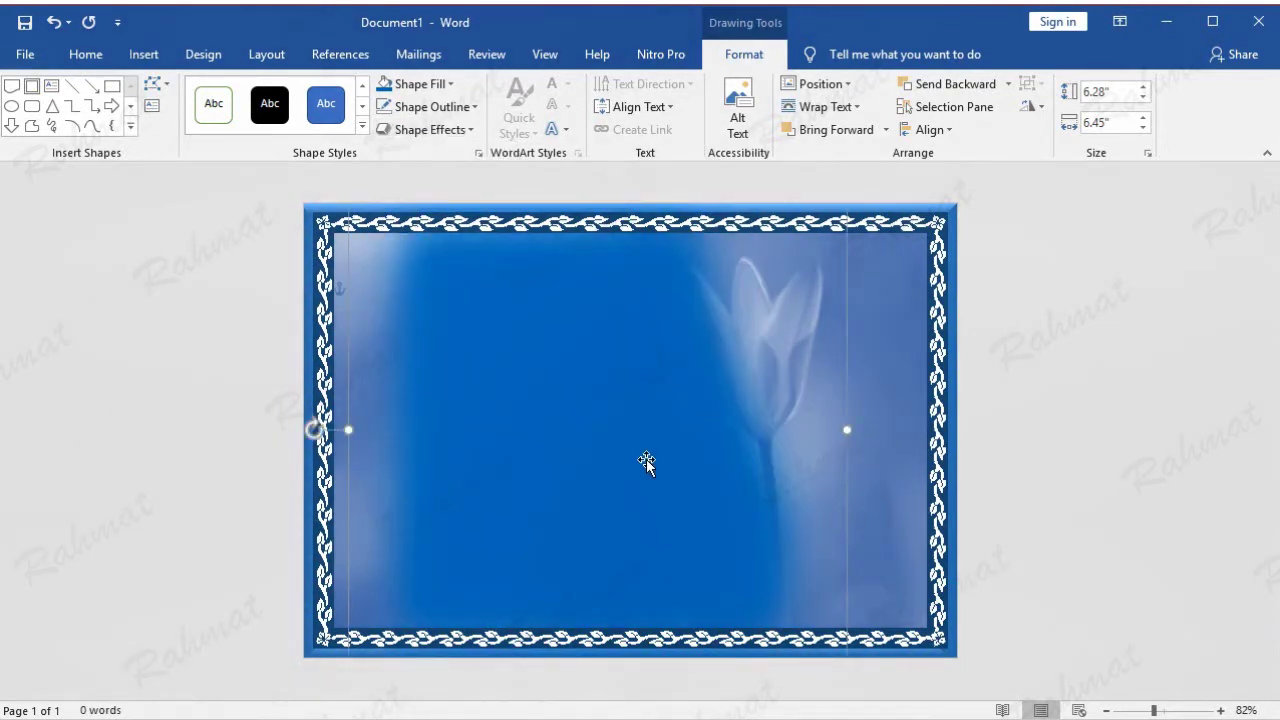
drag(669, 442, 620, 425)
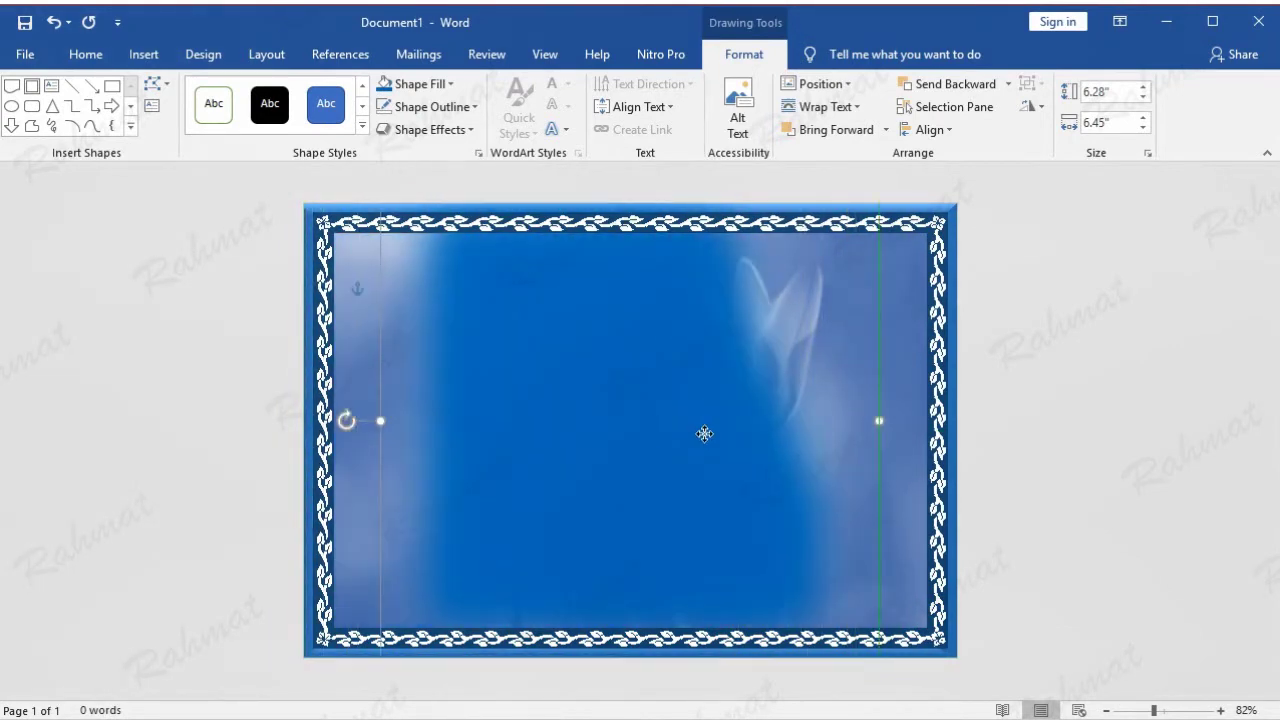
drag(620, 425, 614, 393)
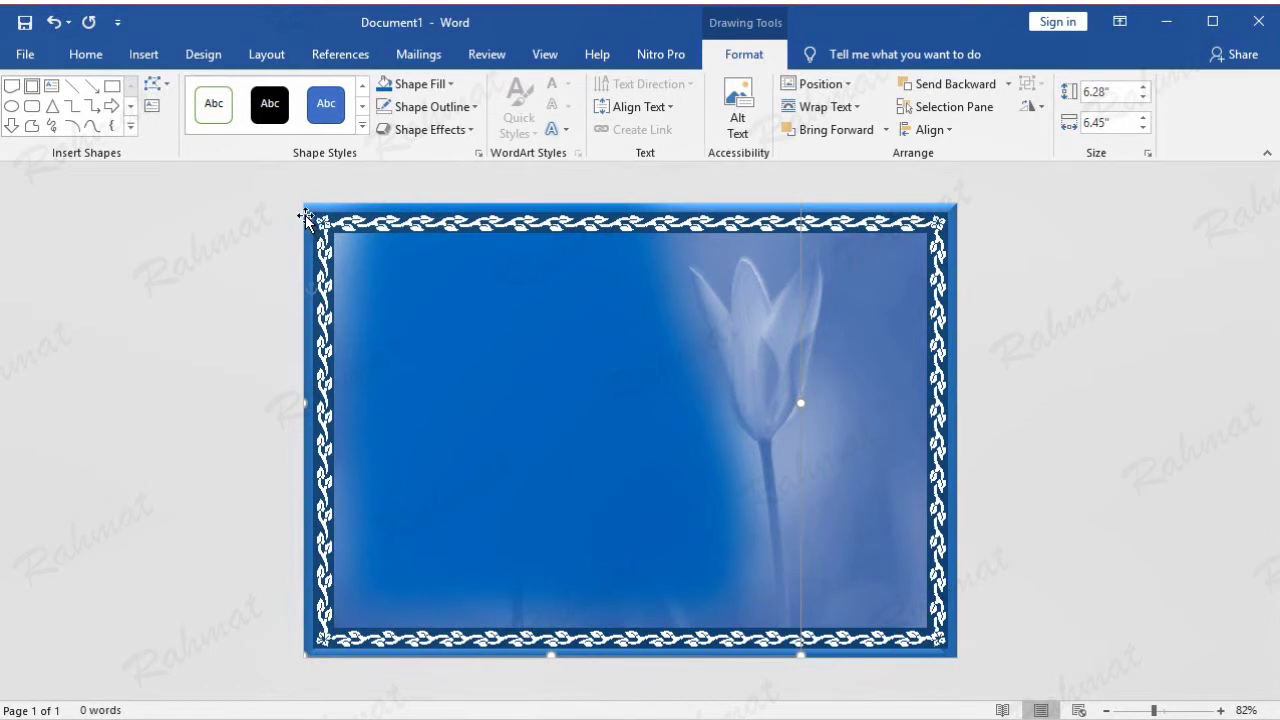
click(722, 210)
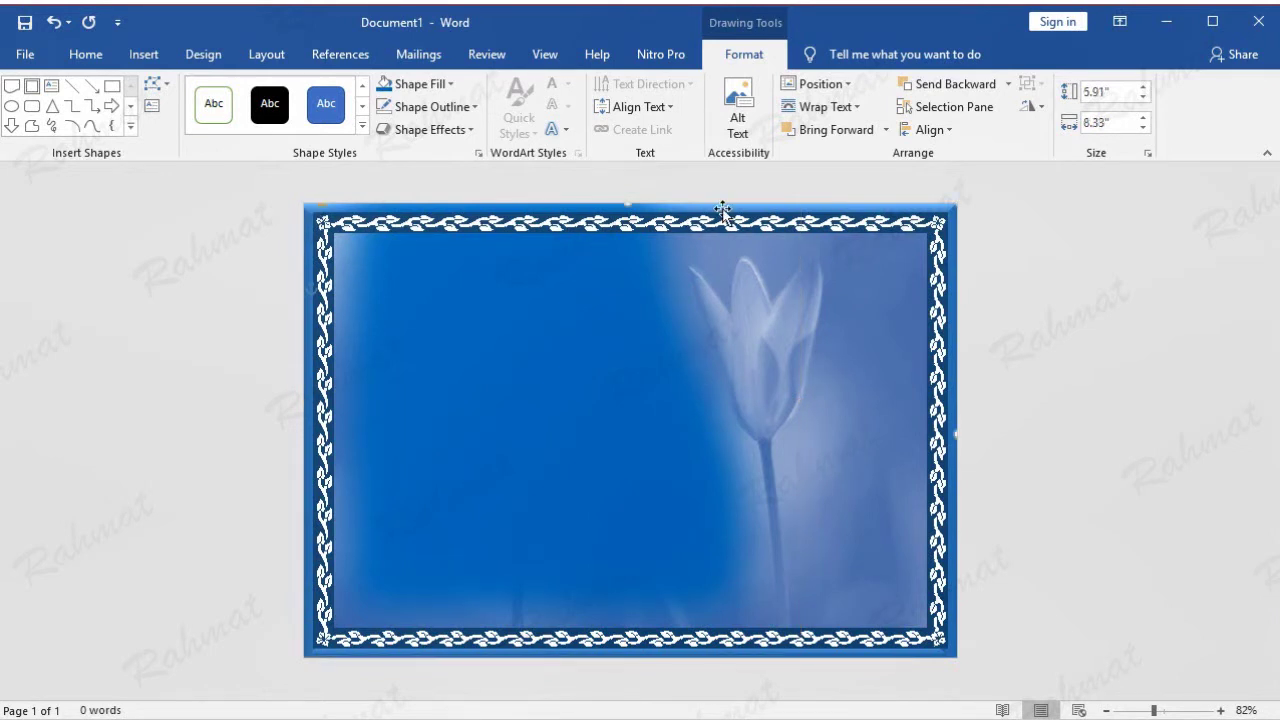
Bring the art border picture in front of all other layers.
drag(722, 210, 848, 307)
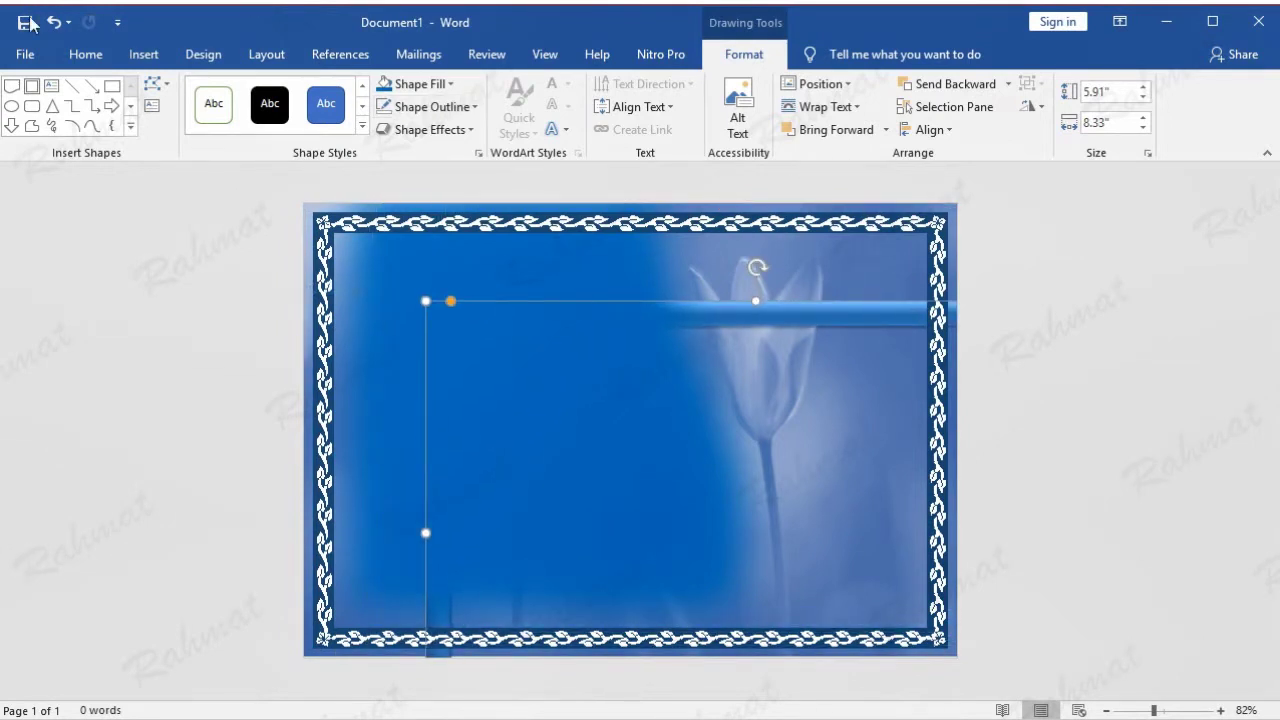
click(54, 22)
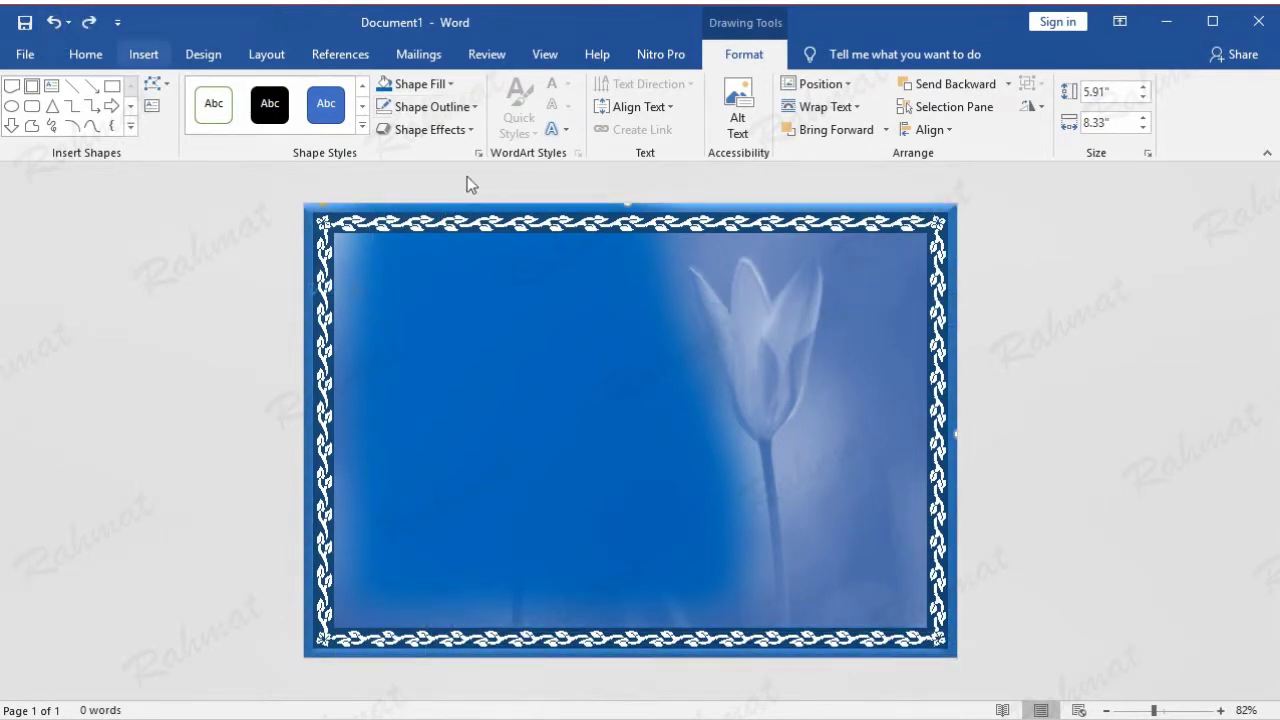
right_click(708, 206)
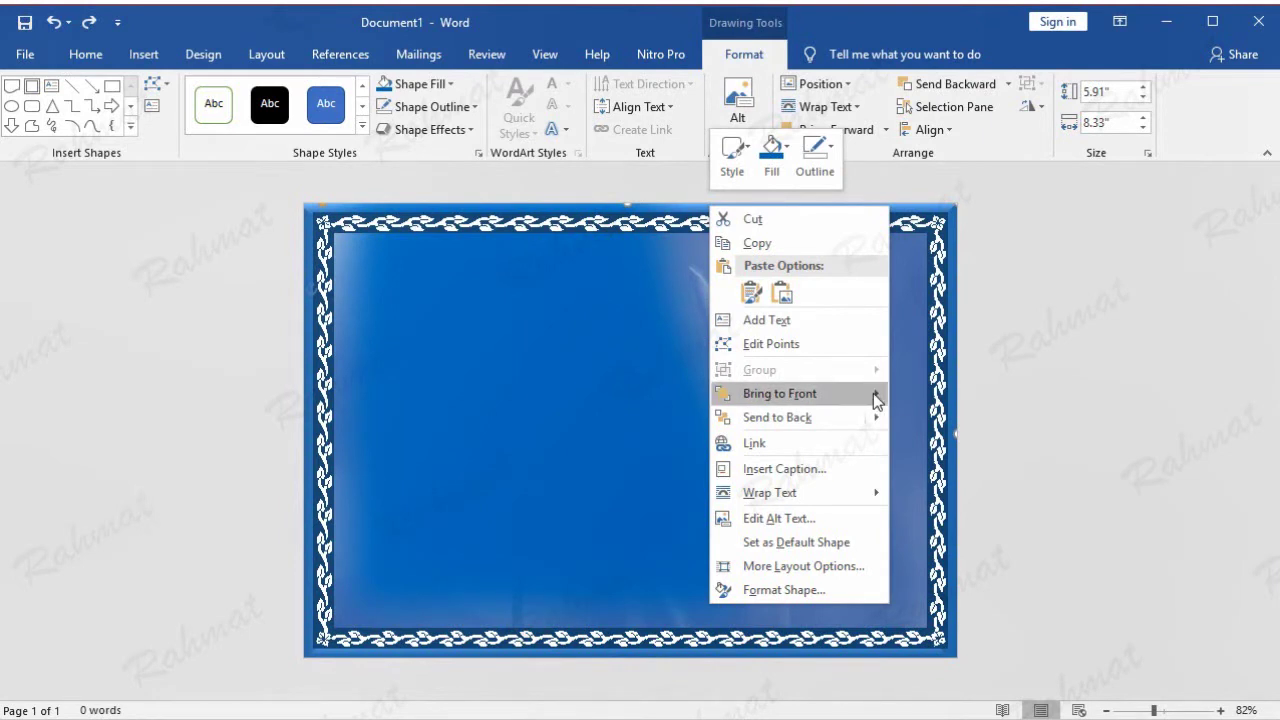
mouse_move(790, 393)
click(908, 393)
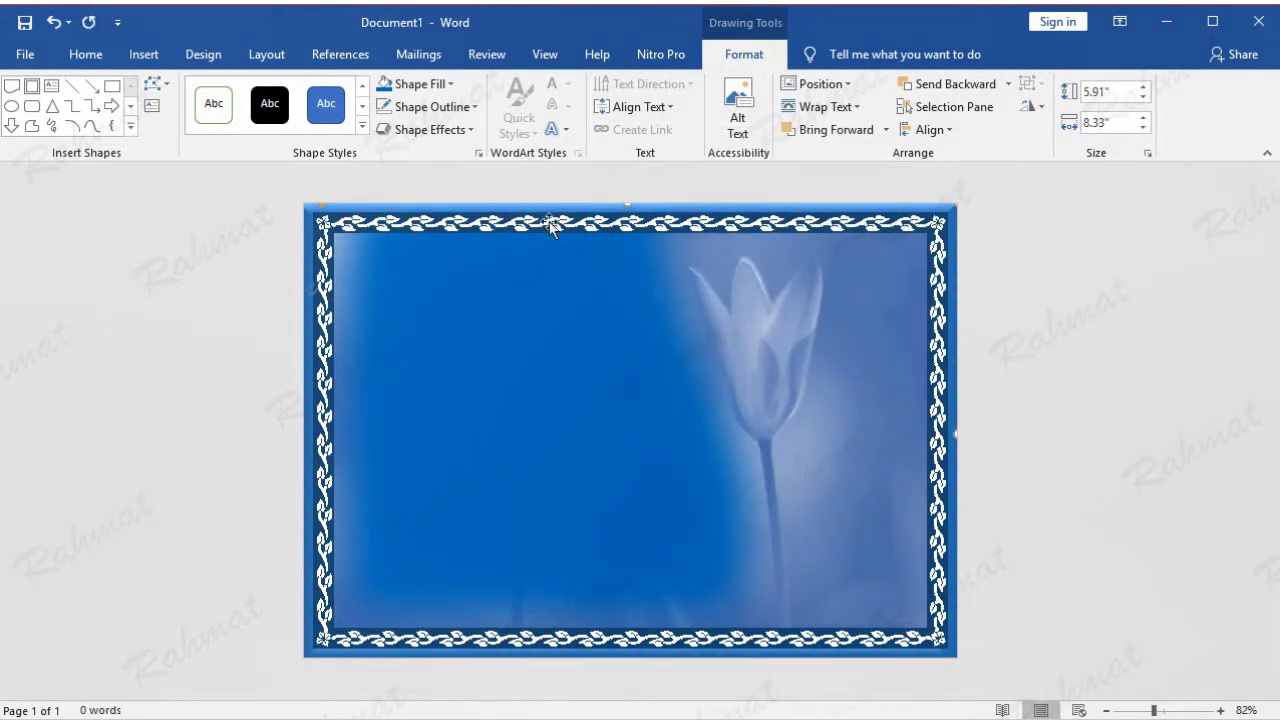
Nudge the tulip photo slightly to the left.
click(597, 407)
mouse_move(597, 407)
mouse_down()
mouse_move(544, 402)
mouse_move(551, 443)
mouse_move(557, 394)
mouse_up()
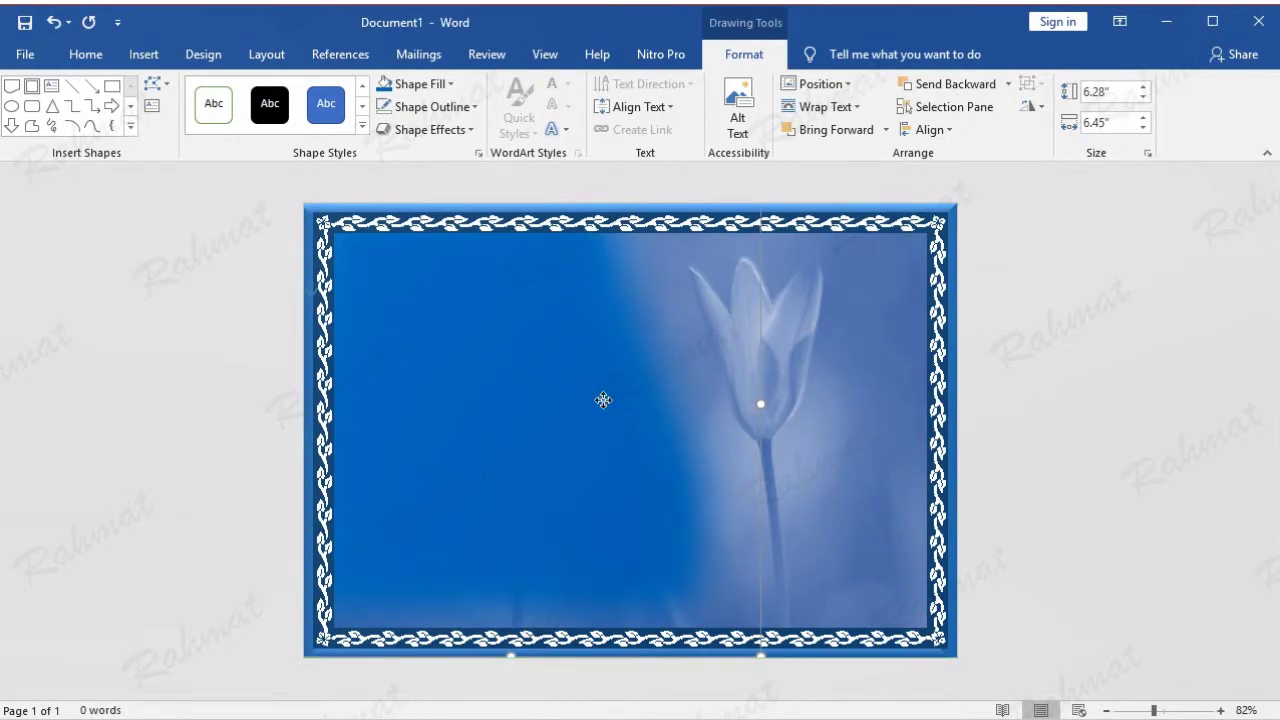
click(1100, 369)
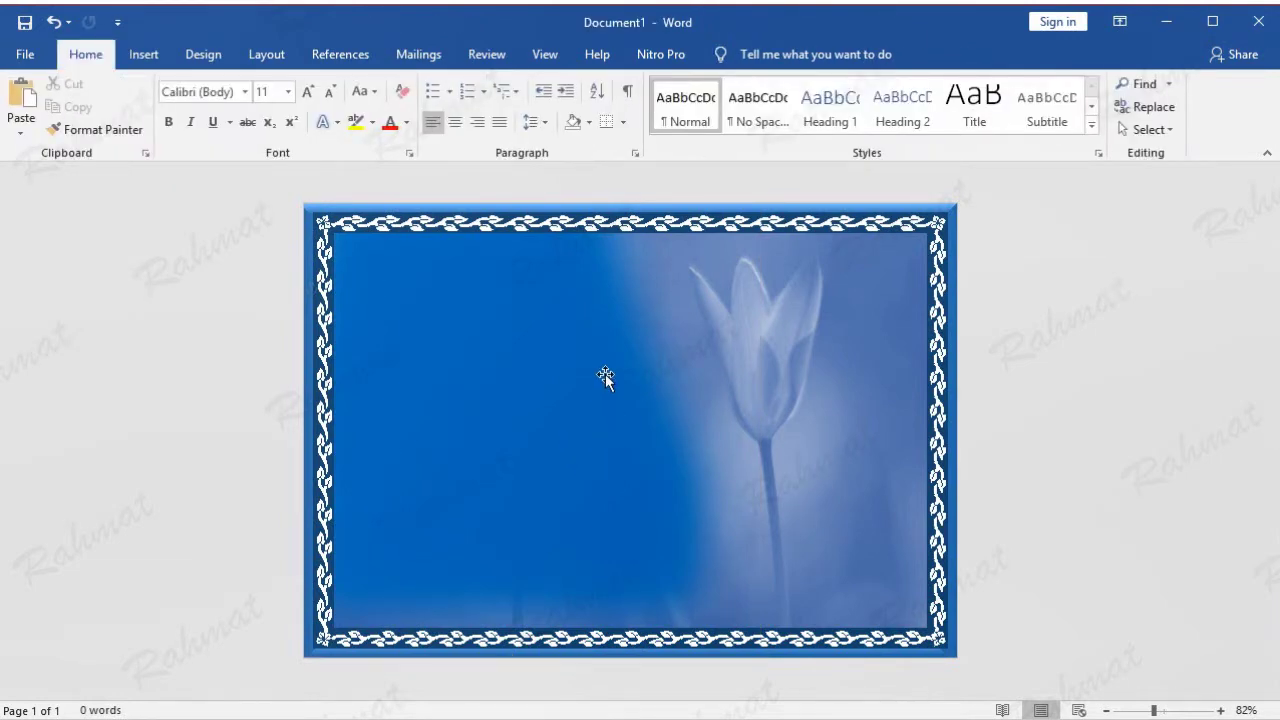
Draw a heart shape on the left side of the card.
click(144, 55)
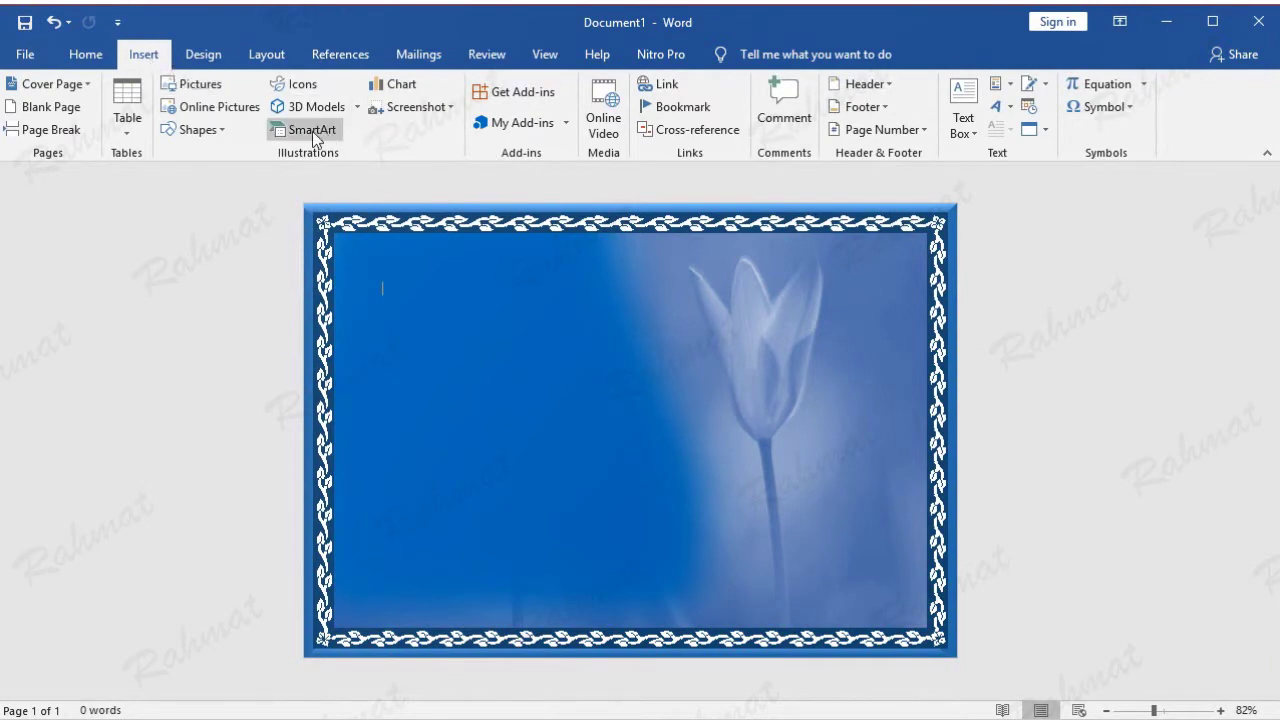
click(214, 132)
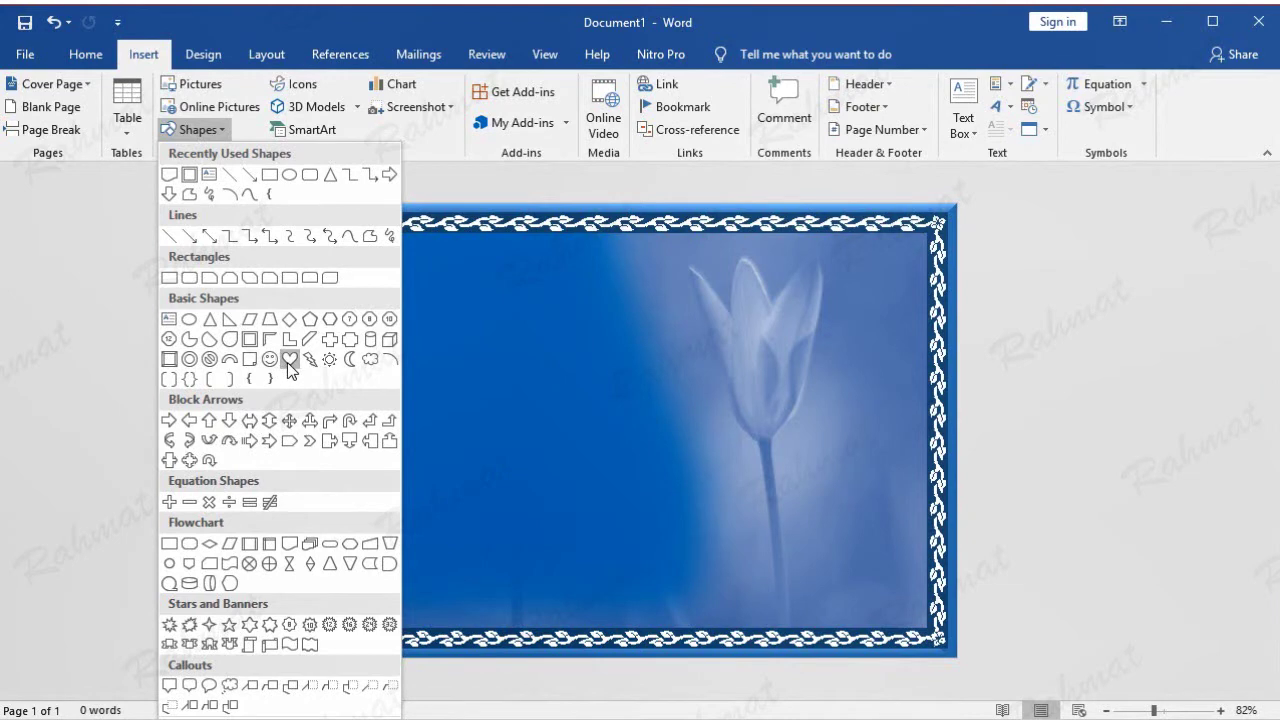
click(289, 362)
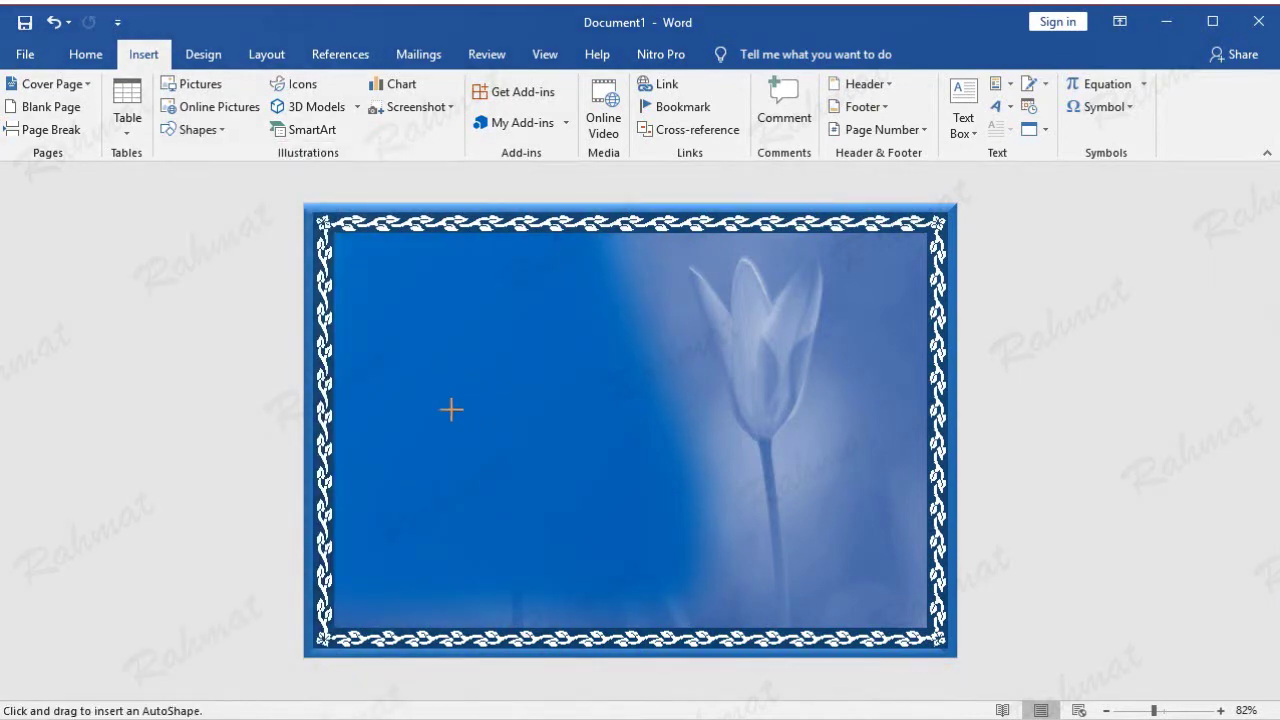
drag(443, 395, 564, 511)
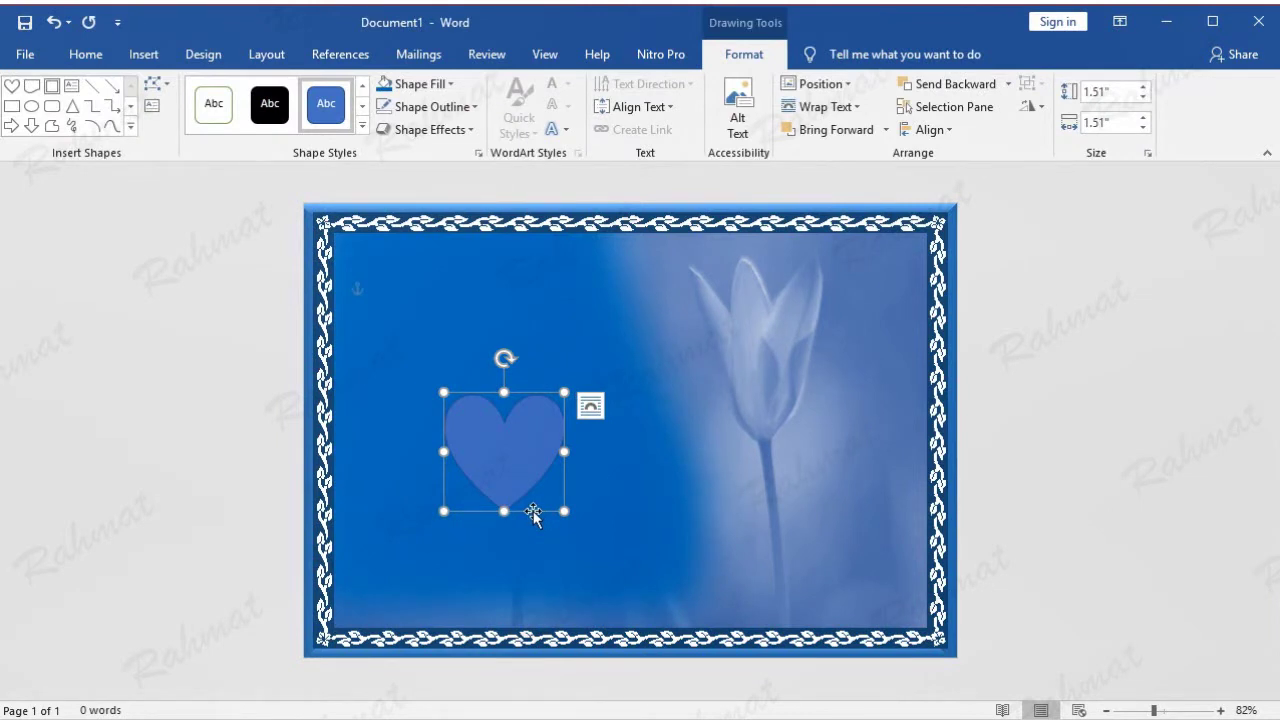
Size the heart to 2.95" by 2.95" and move it up and left on the card.
click(1118, 93)
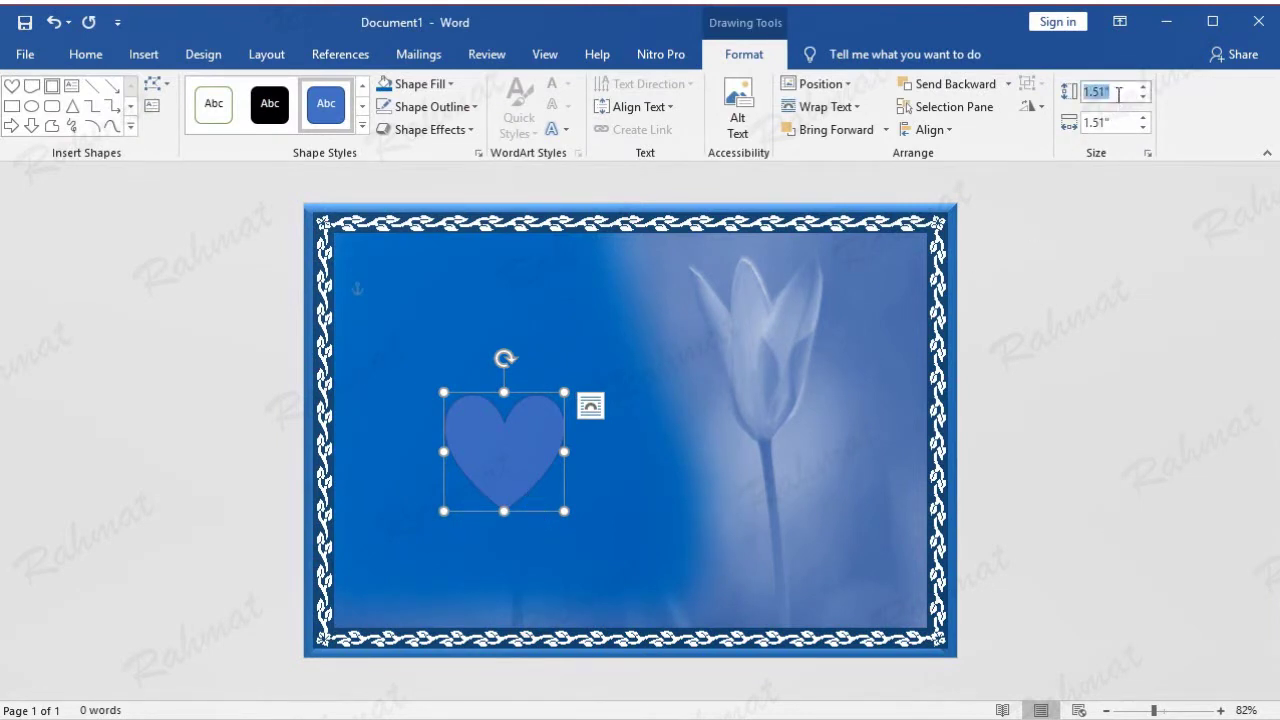
text(2.95)
click(1118, 121)
text(2)
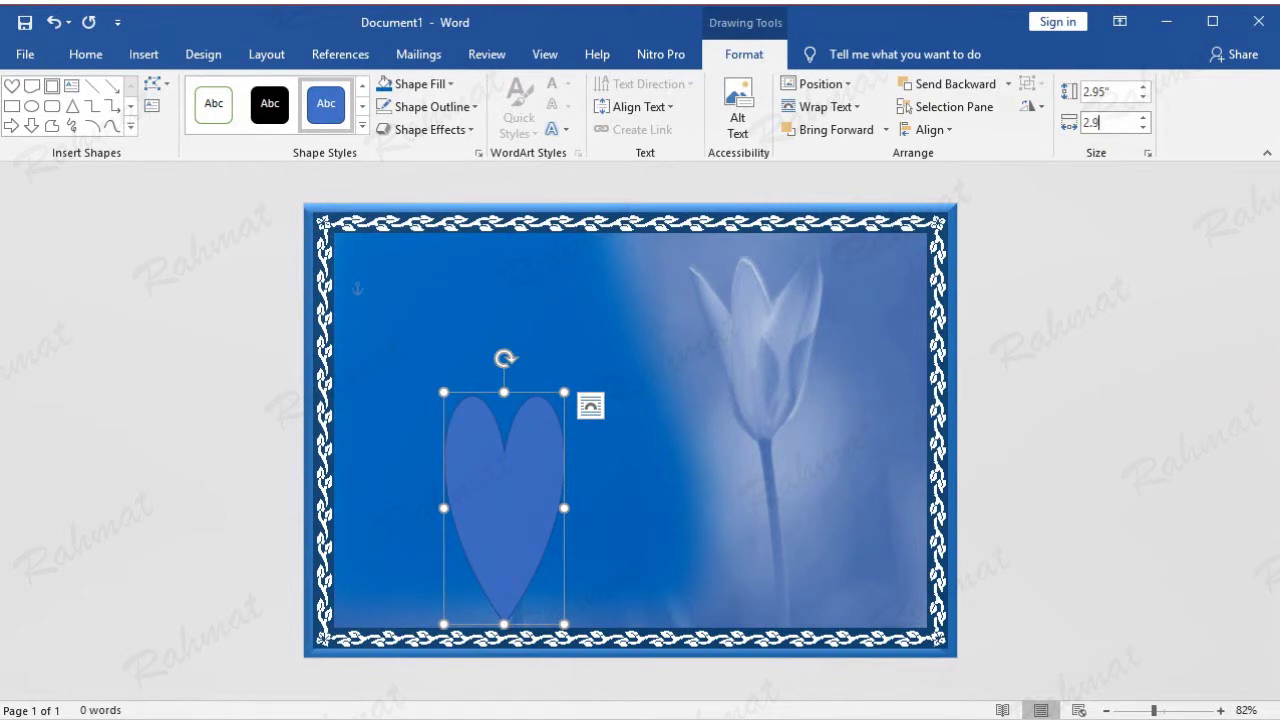
click(1049, 369)
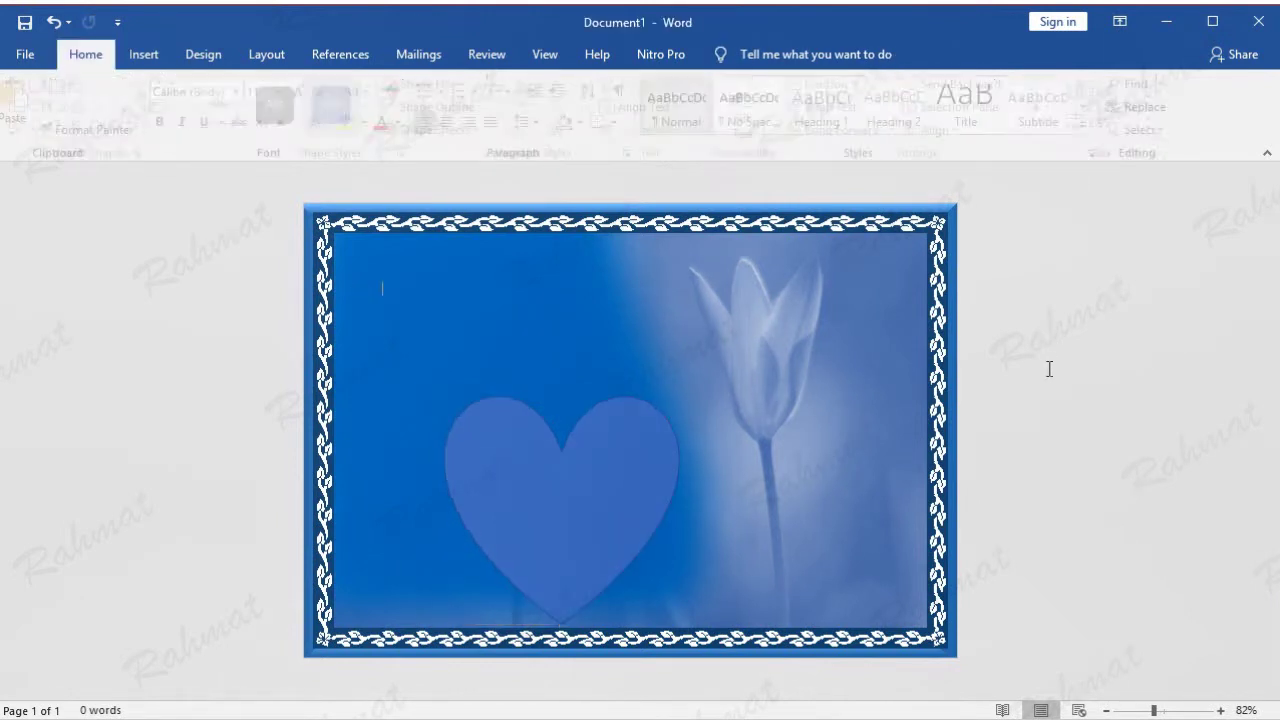
drag(596, 486, 567, 368)
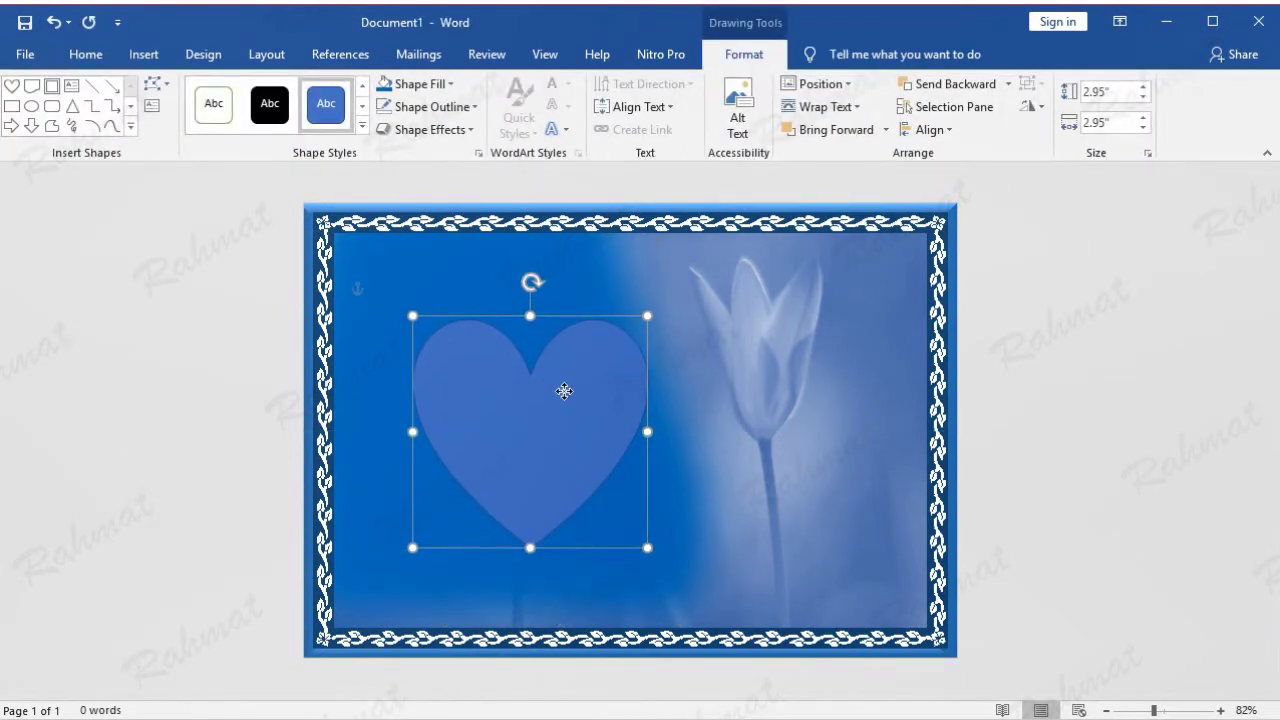
drag(567, 368, 565, 395)
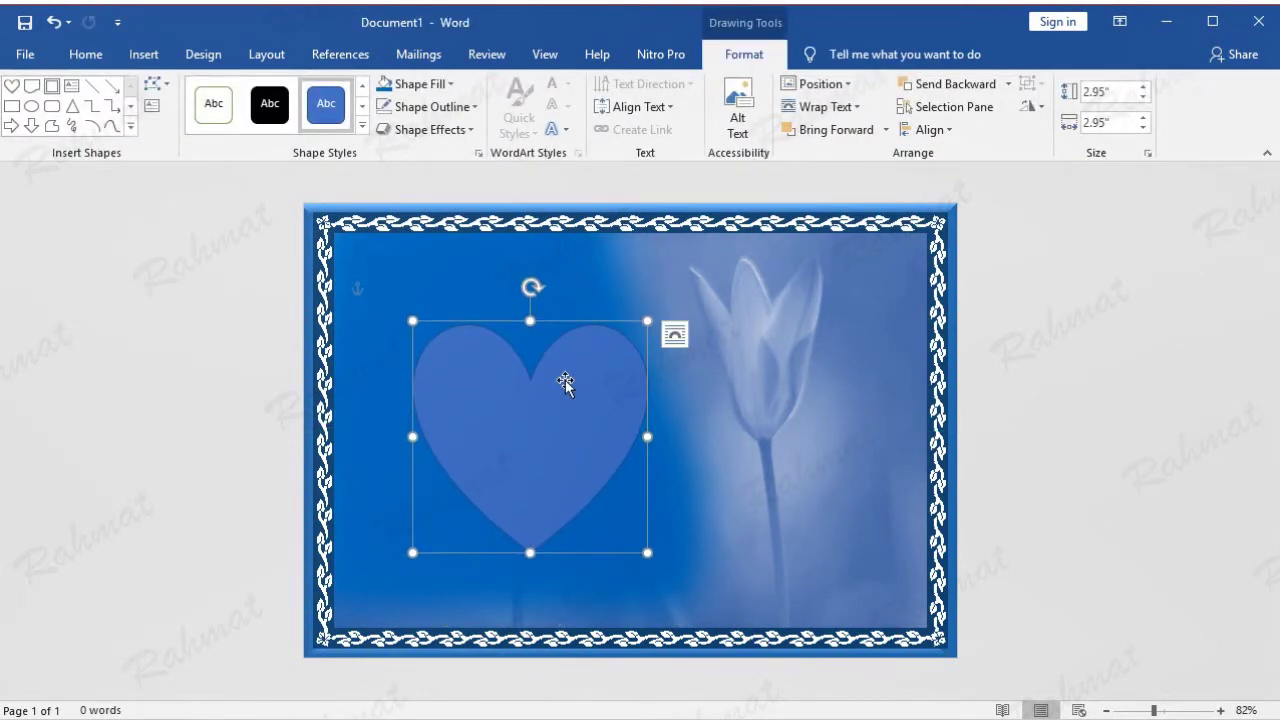
Fill the heart shape with the img12 photo and give it soft edges.
click(449, 90)
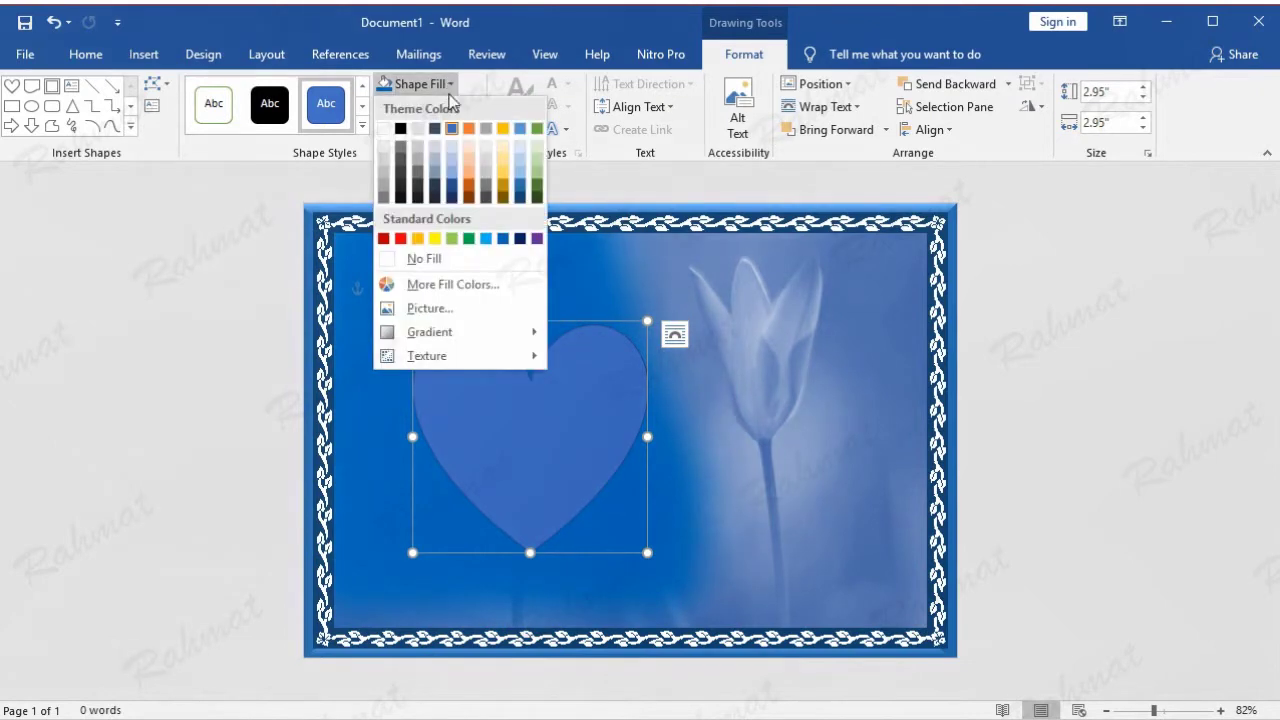
click(449, 307)
click(427, 335)
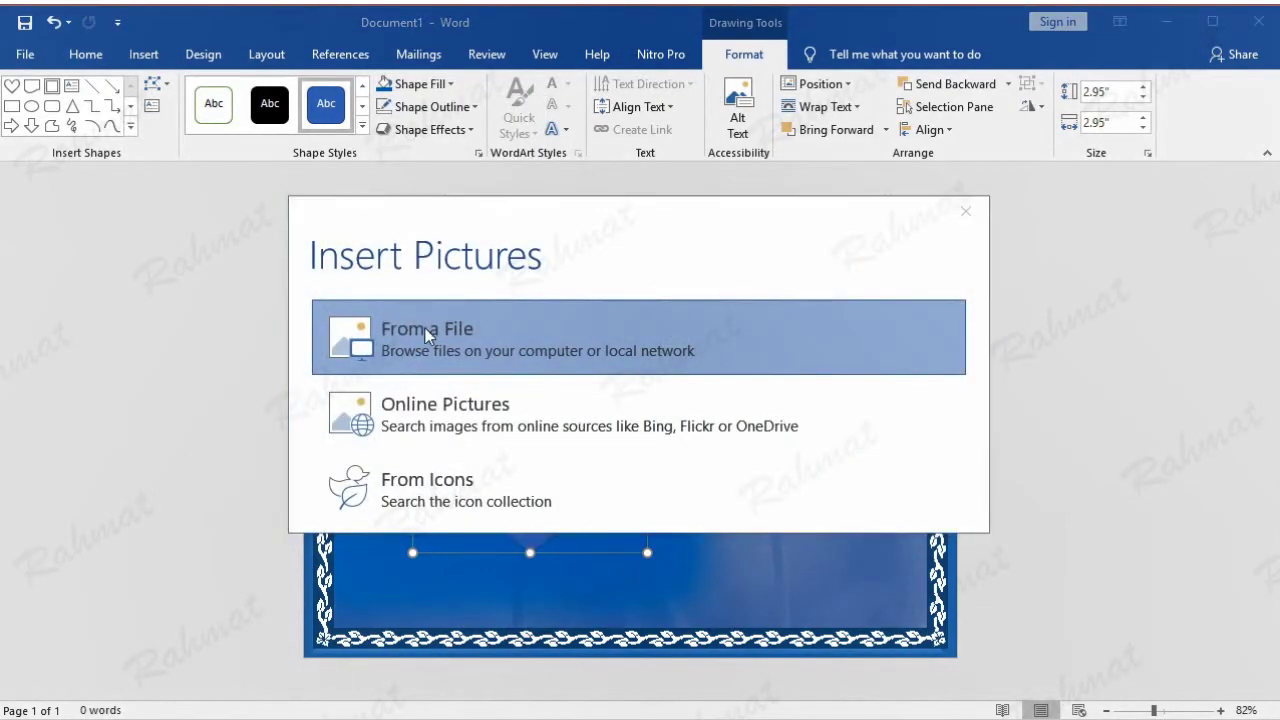
double_click(362, 226)
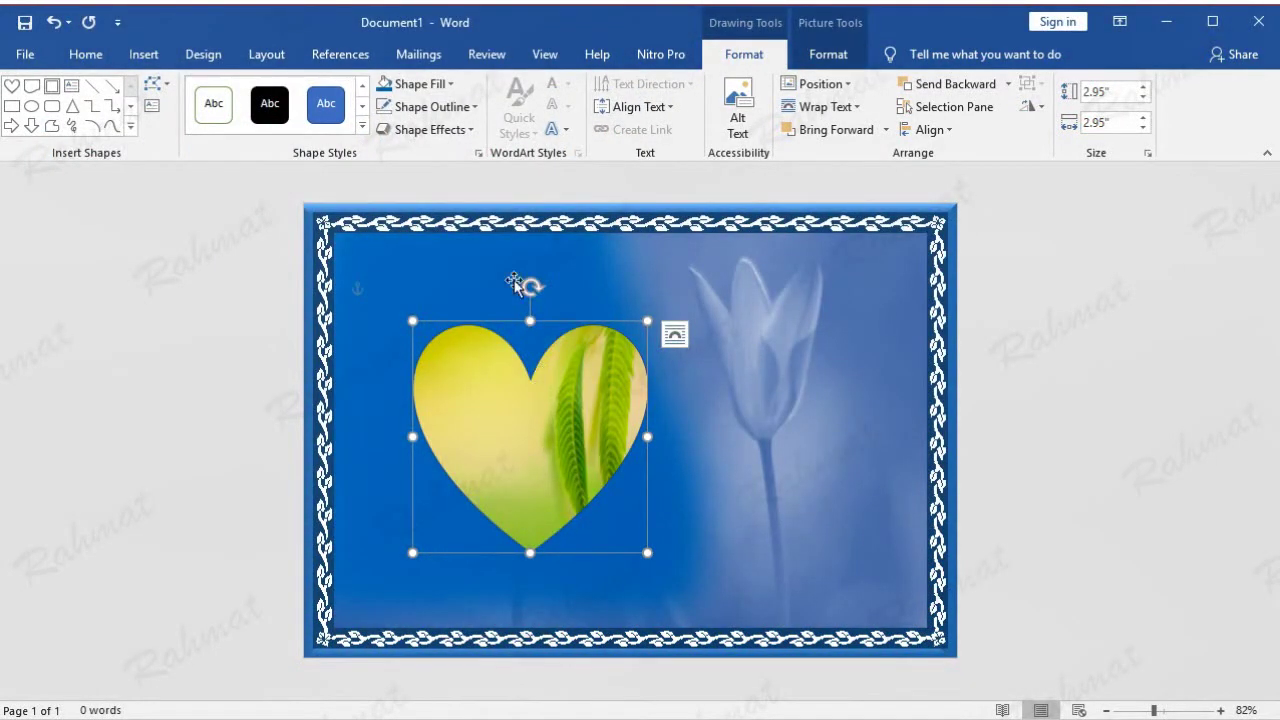
click(465, 135)
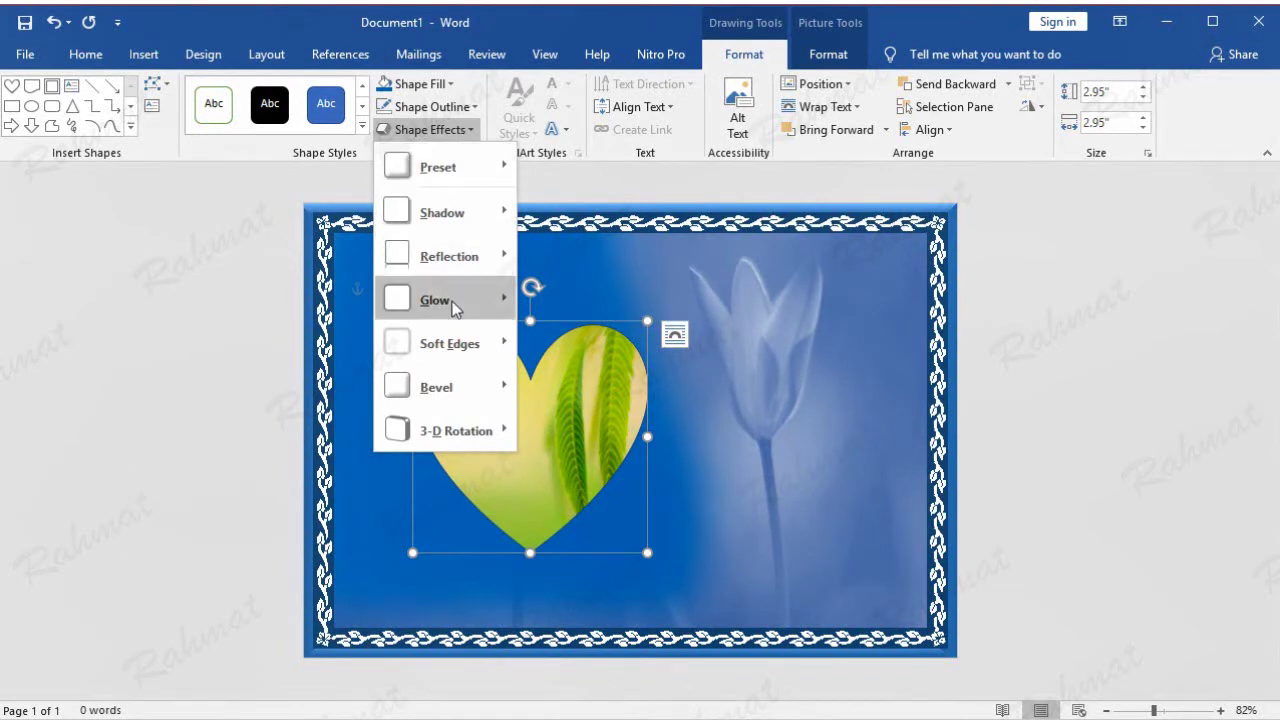
mouse_move(449, 343)
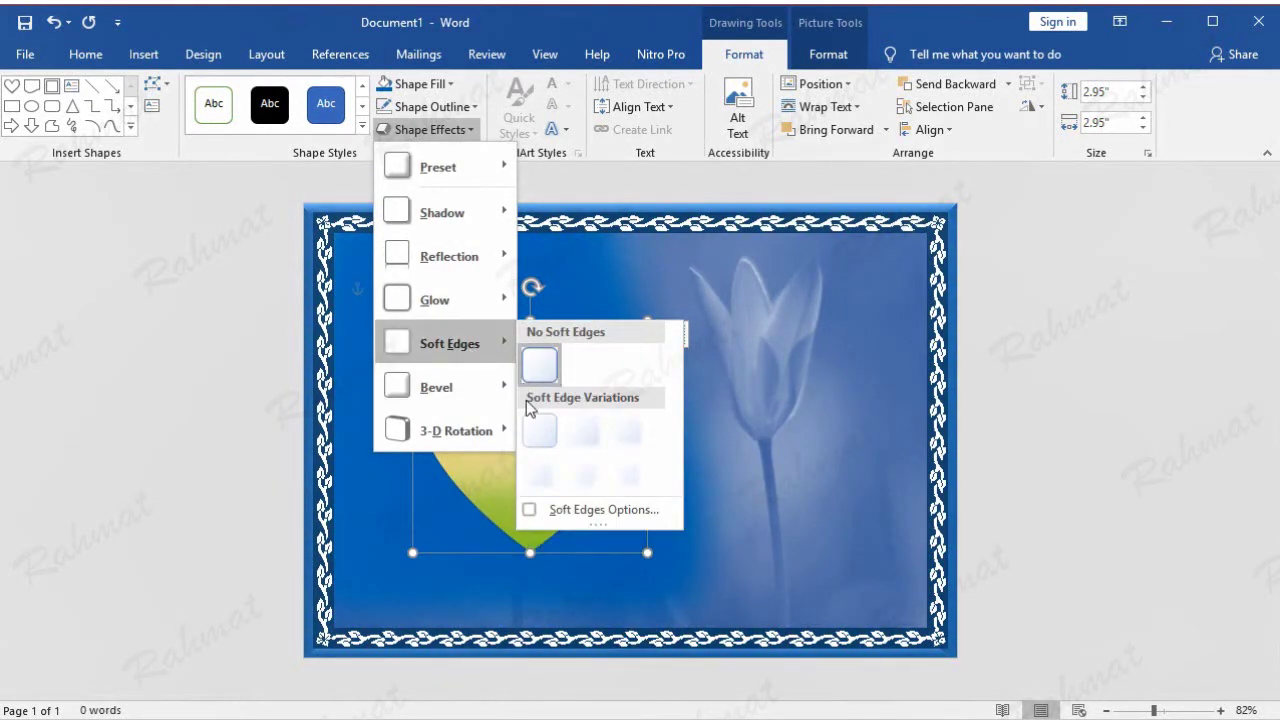
click(541, 474)
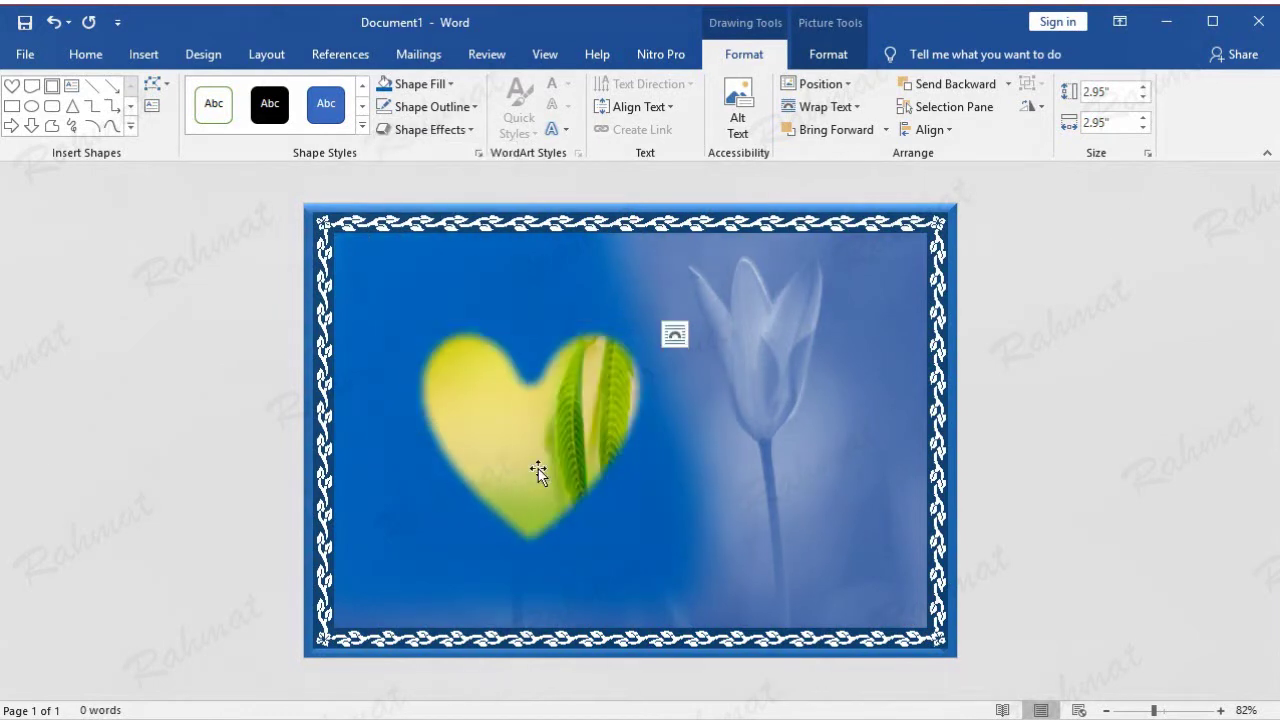
Set the heart's layout position to -0.26 horizontally and 0 vertically.
right_click(560, 415)
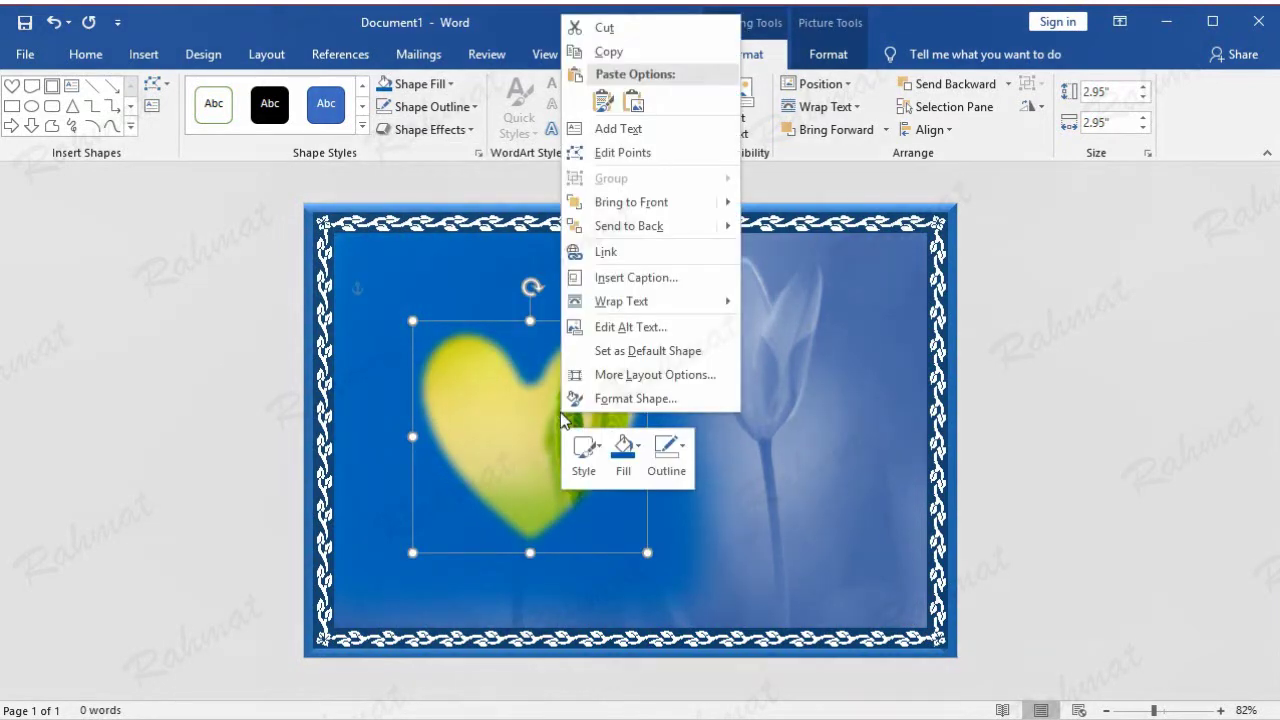
click(635, 375)
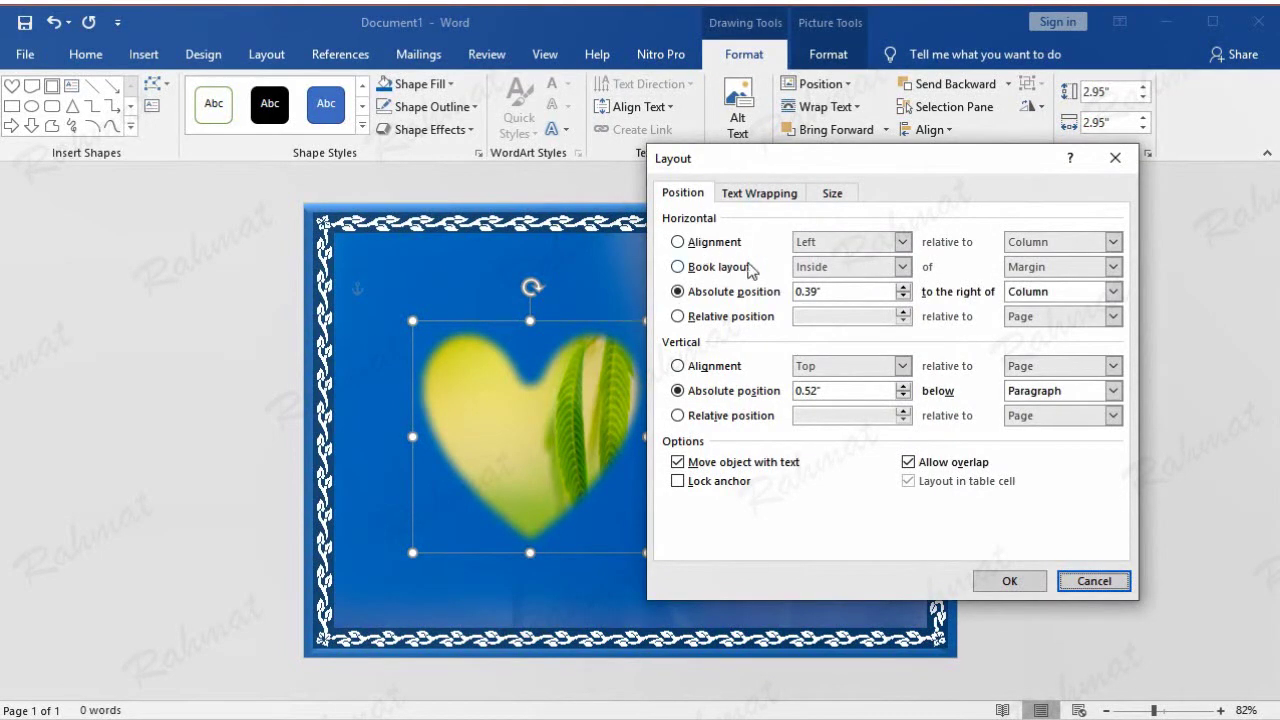
drag(838, 291, 608, 284)
text(-0)
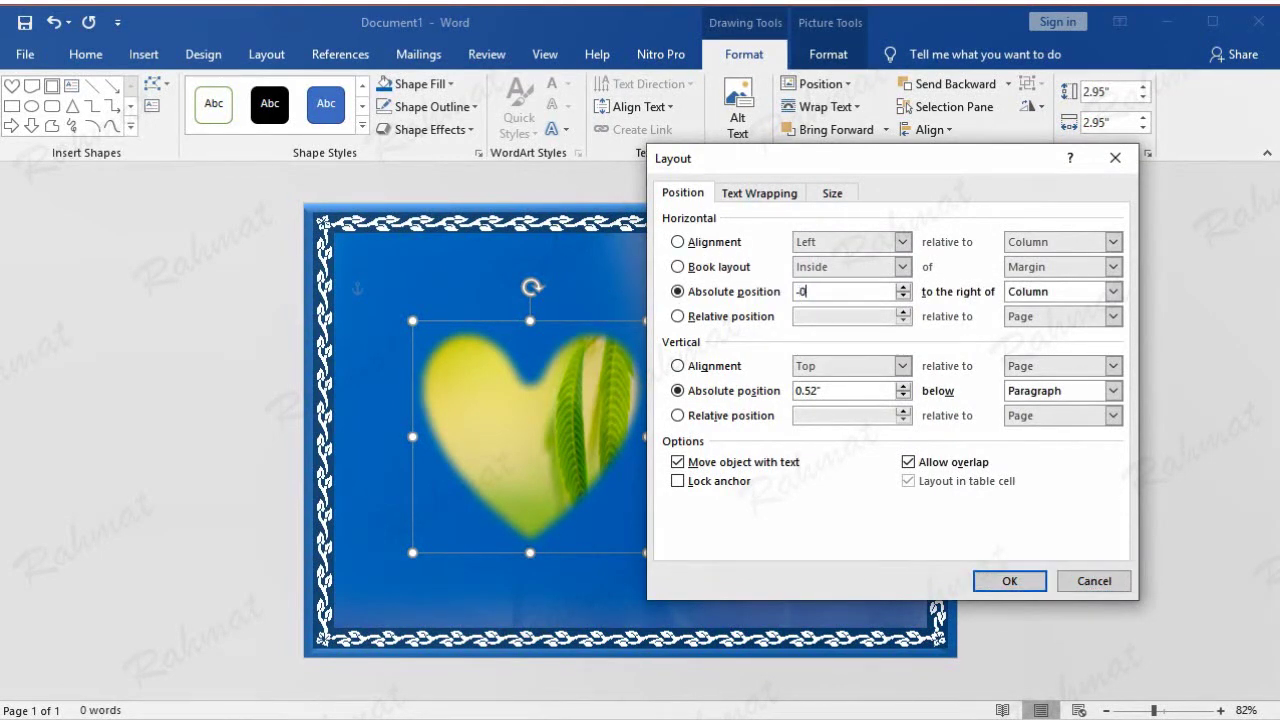
text(.26)
drag(838, 390, 770, 402)
text(0.4)
key(Return)
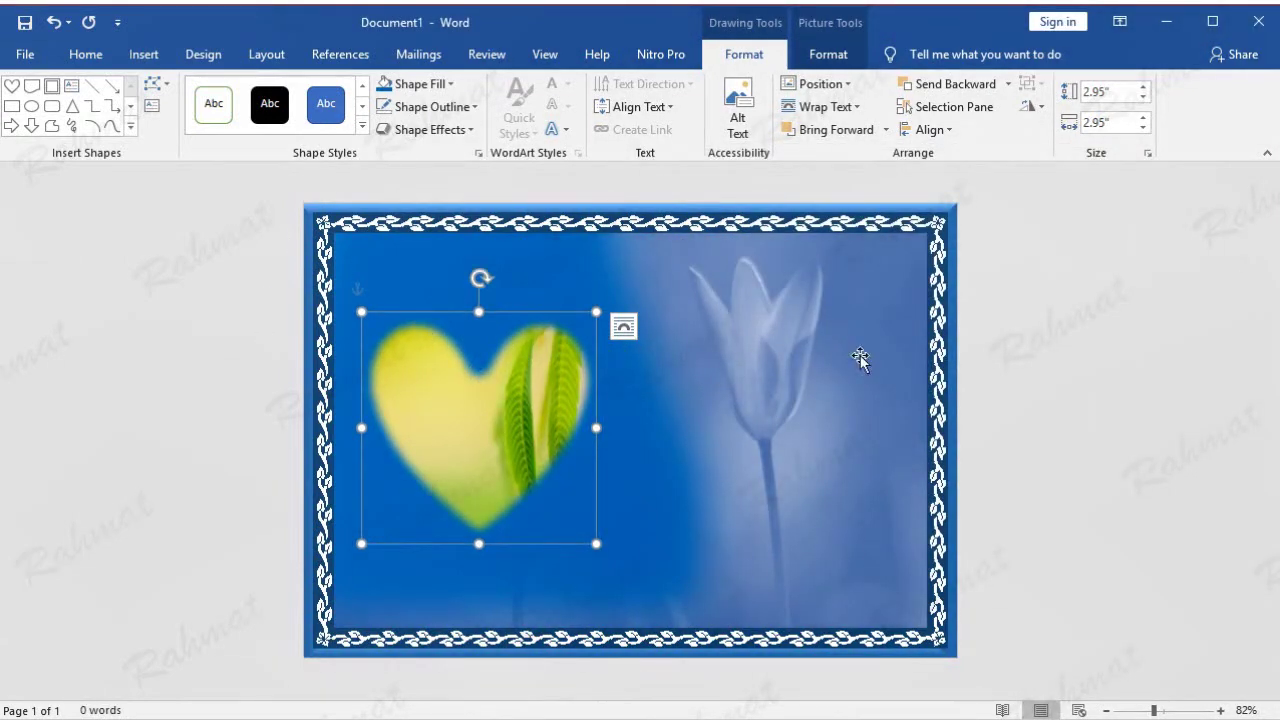
click(1114, 340)
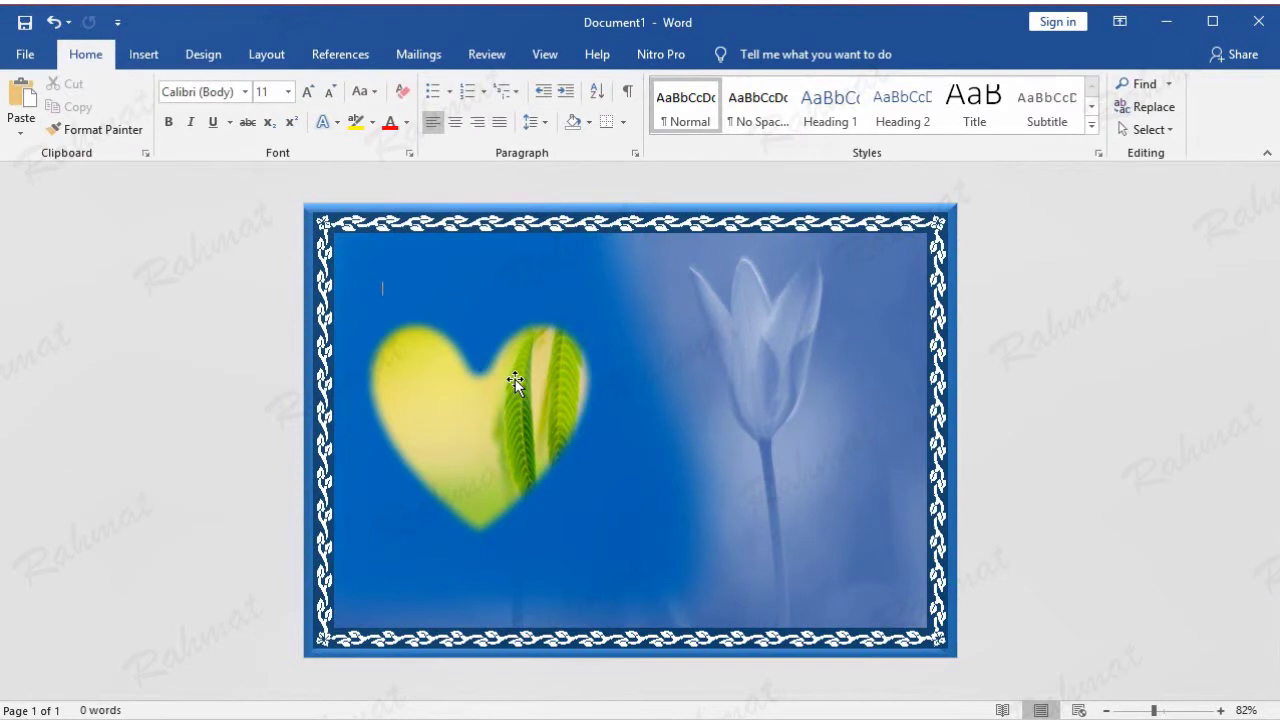
Insert a WordArt text box and place it above the heart.
click(515, 383)
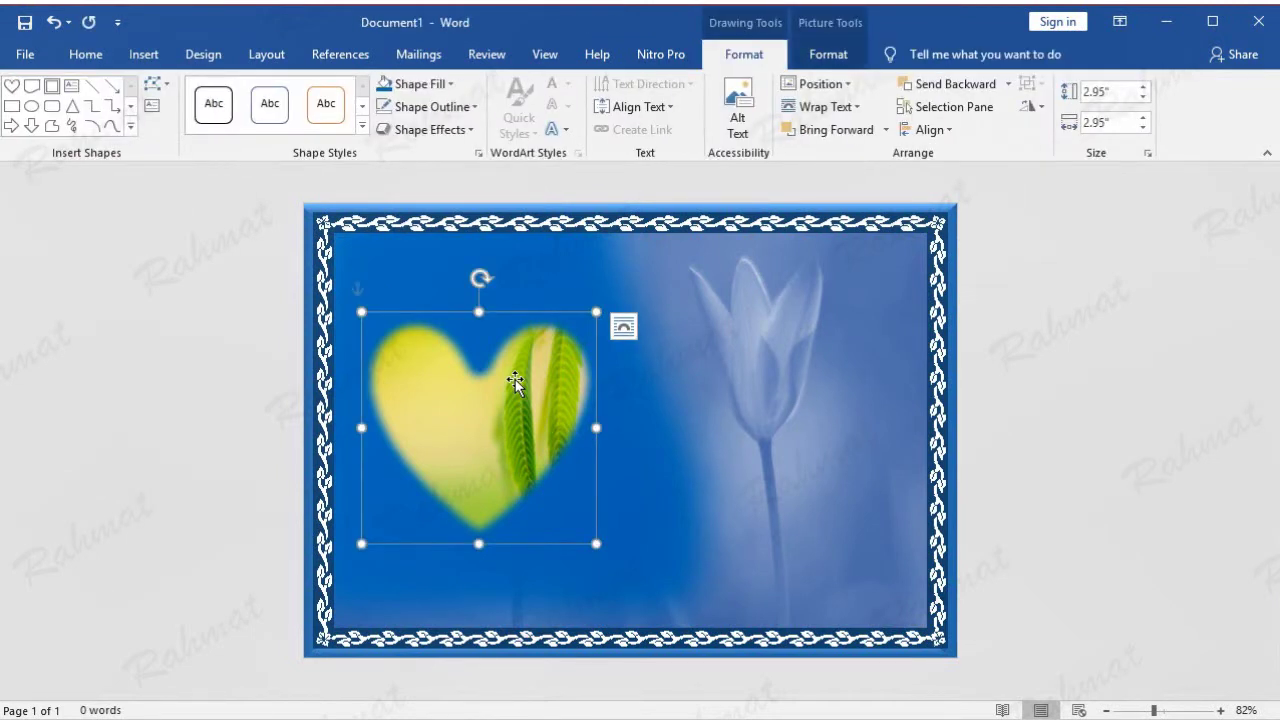
click(797, 312)
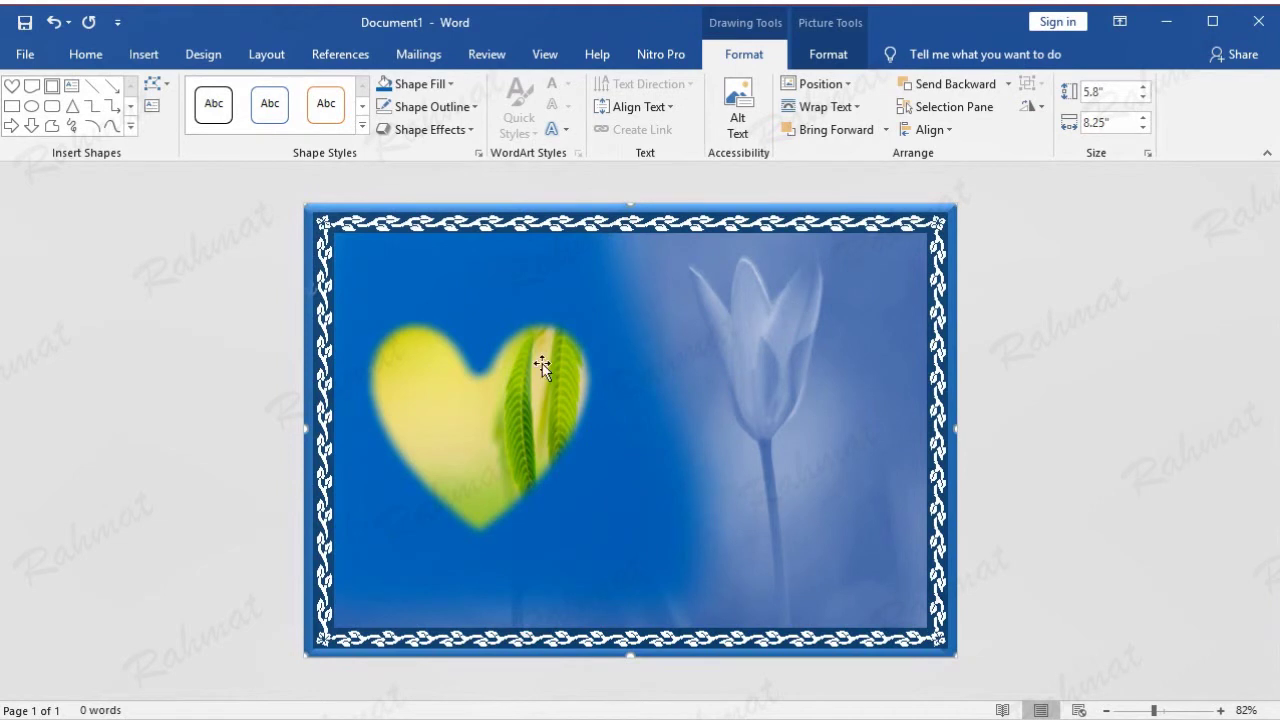
click(145, 55)
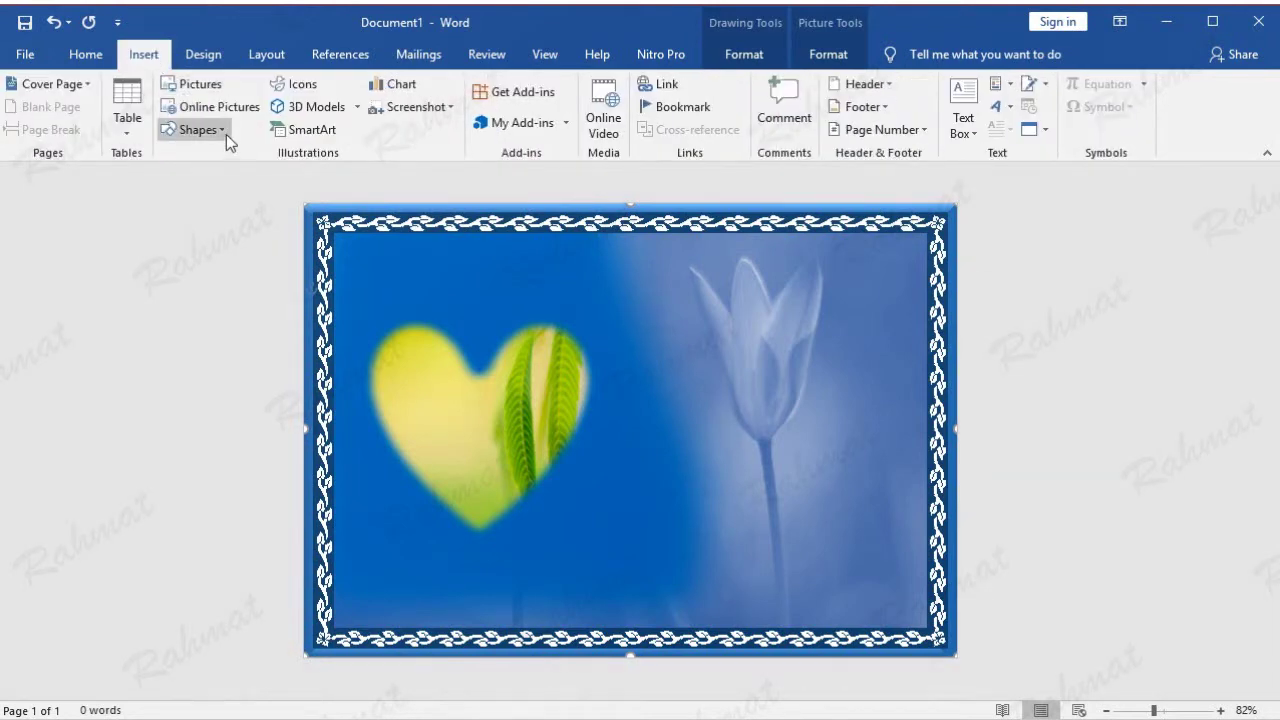
click(1014, 108)
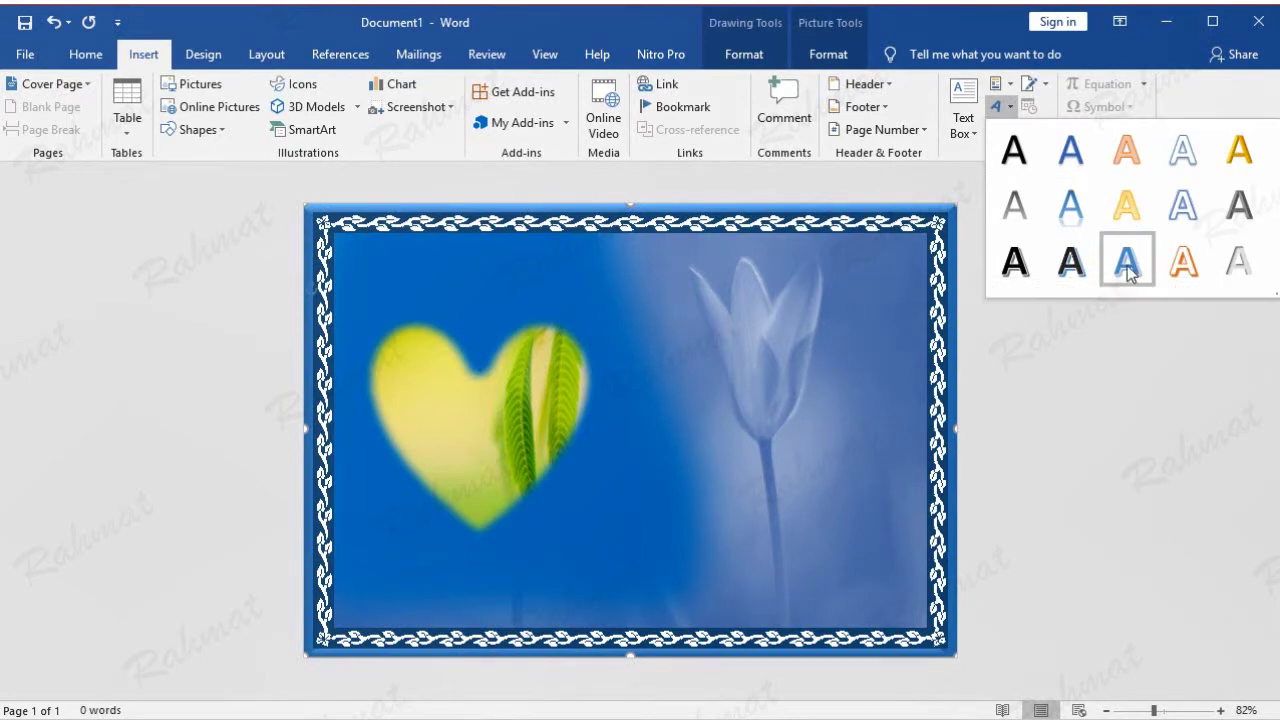
click(1072, 262)
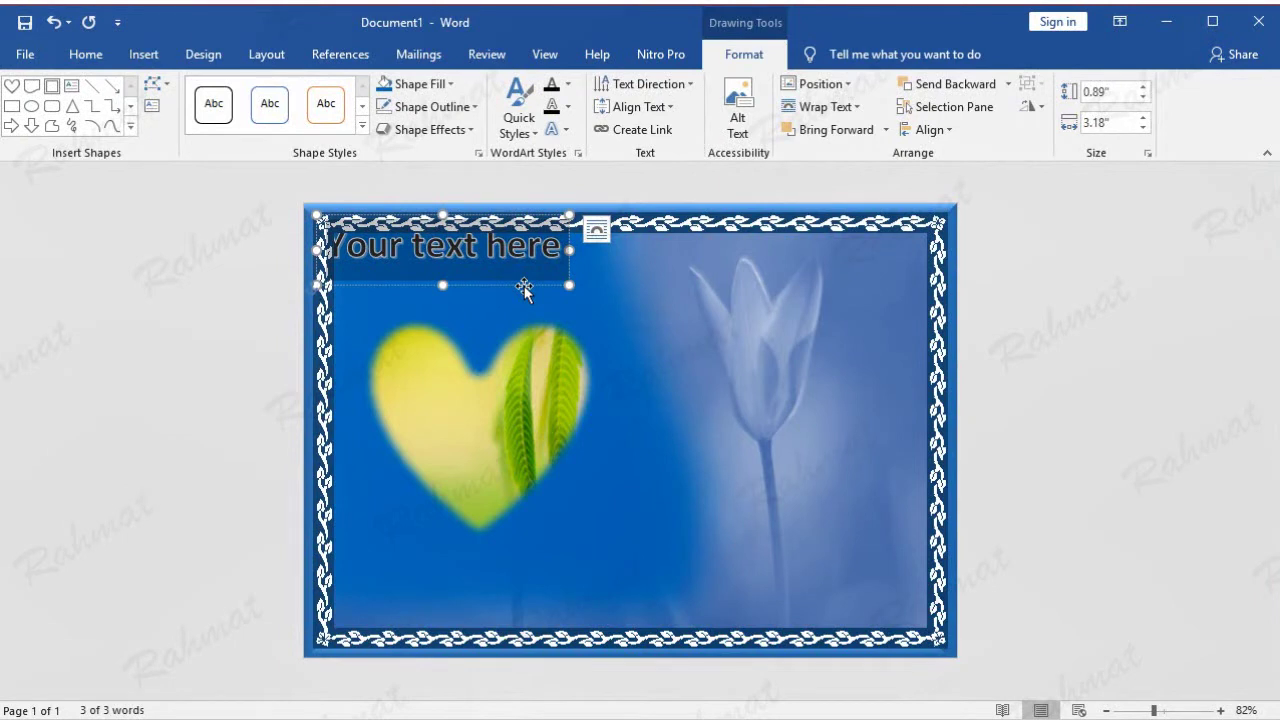
drag(524, 289, 711, 345)
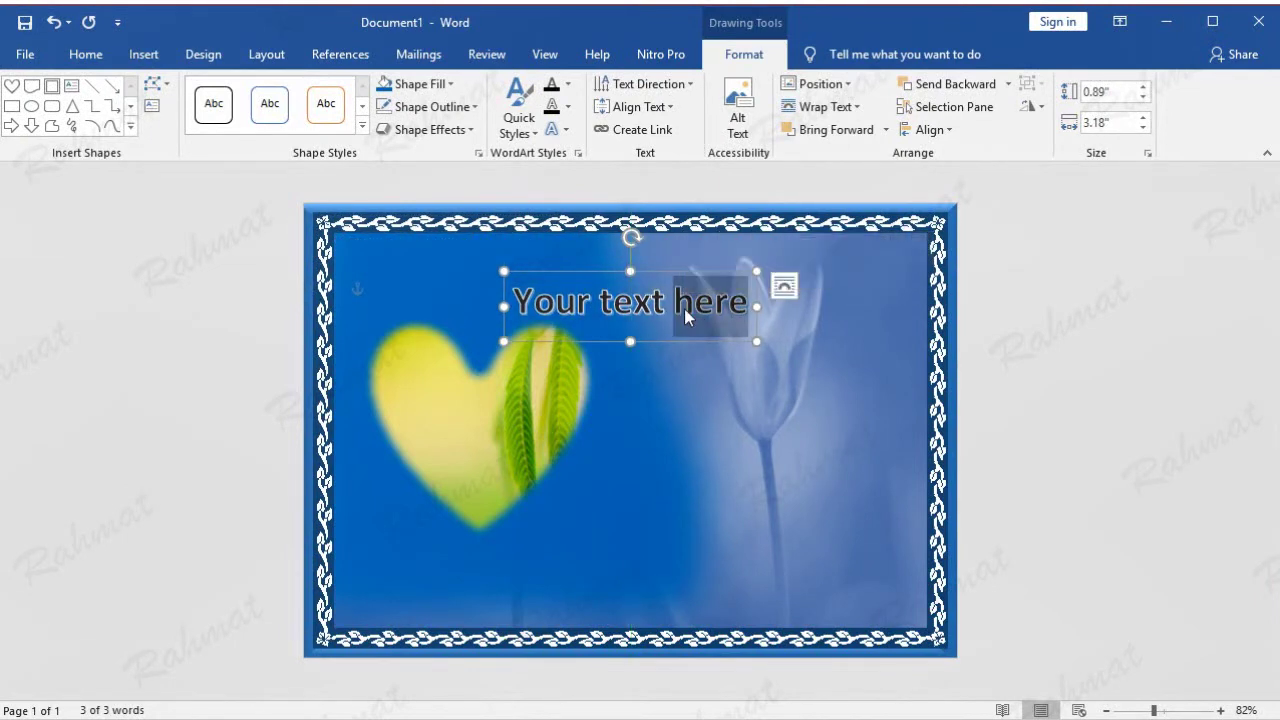
Replace the WordArt placeholder with the person's full name, capitalising both names.
double_click(684, 308)
triple_click(684, 309)
text(a)
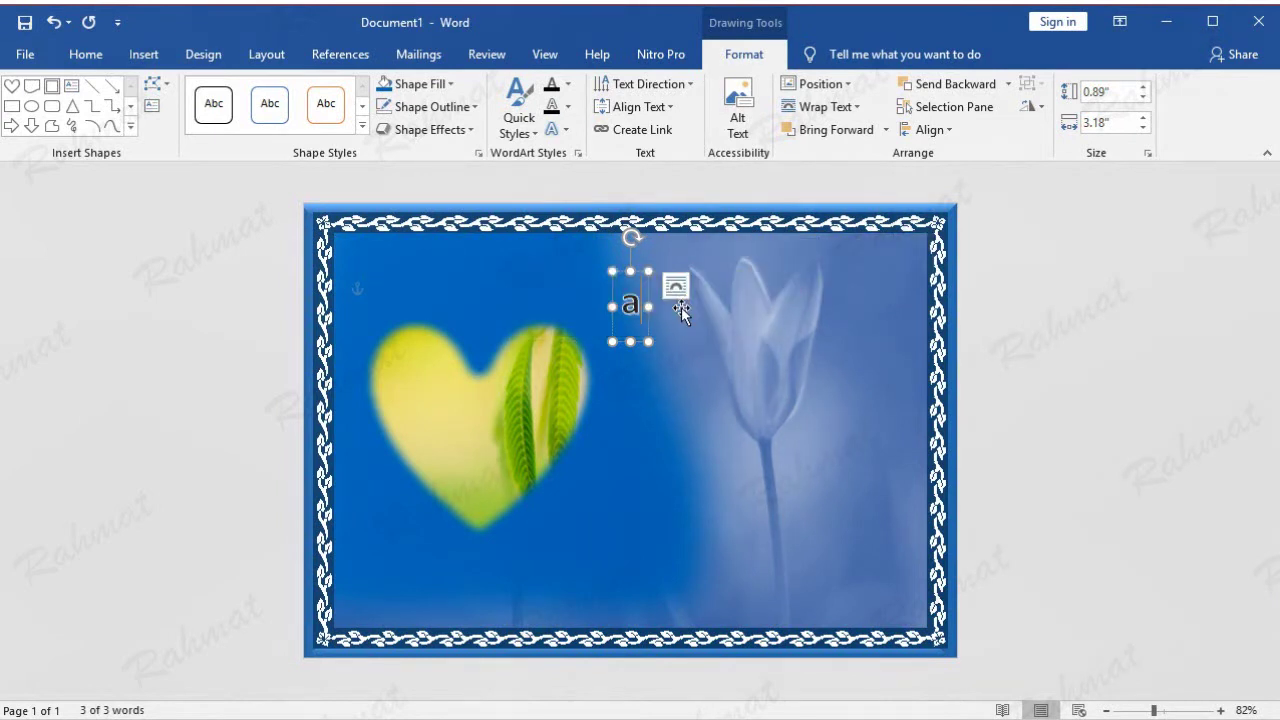
text(ndy)
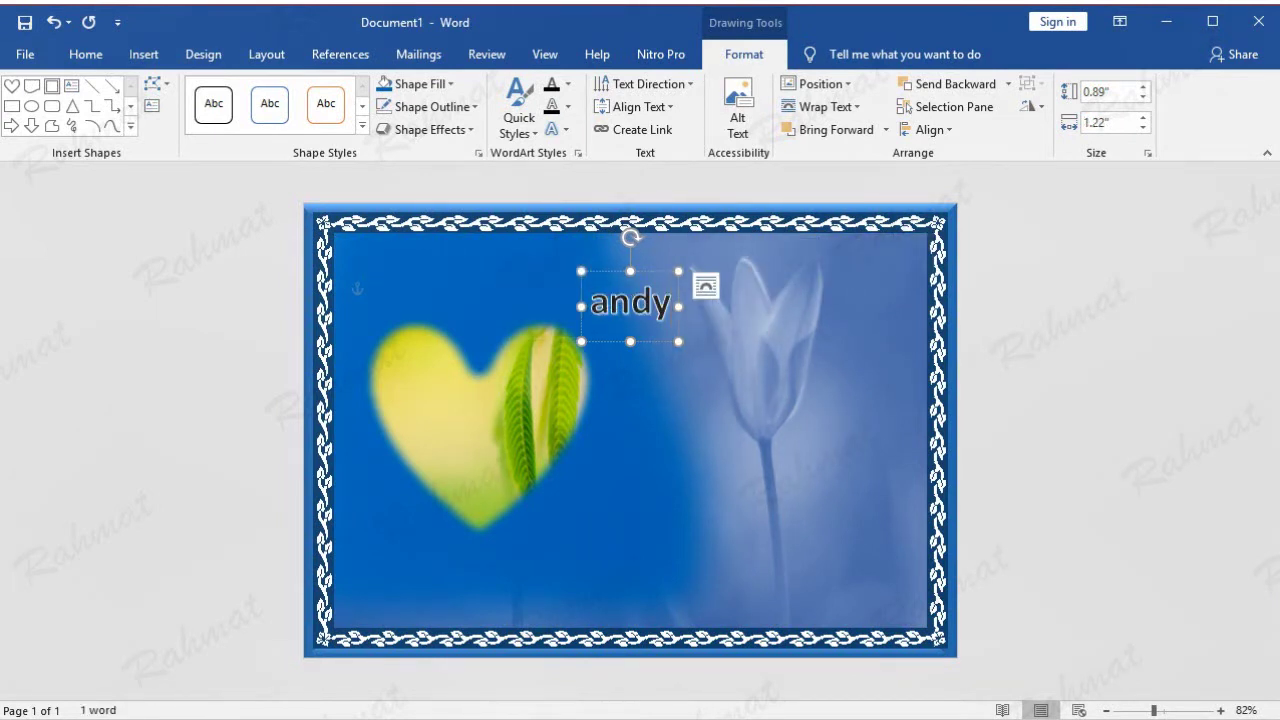
key(BackSpace)
text(A)
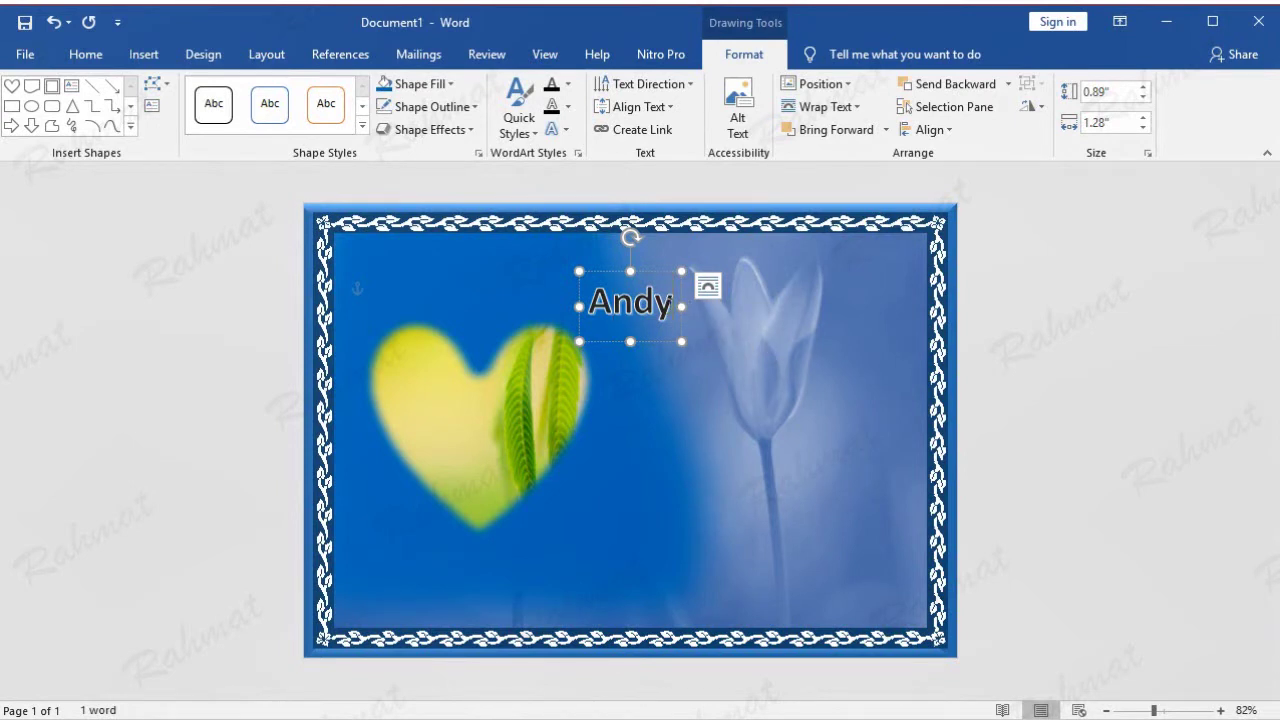
text(septian)
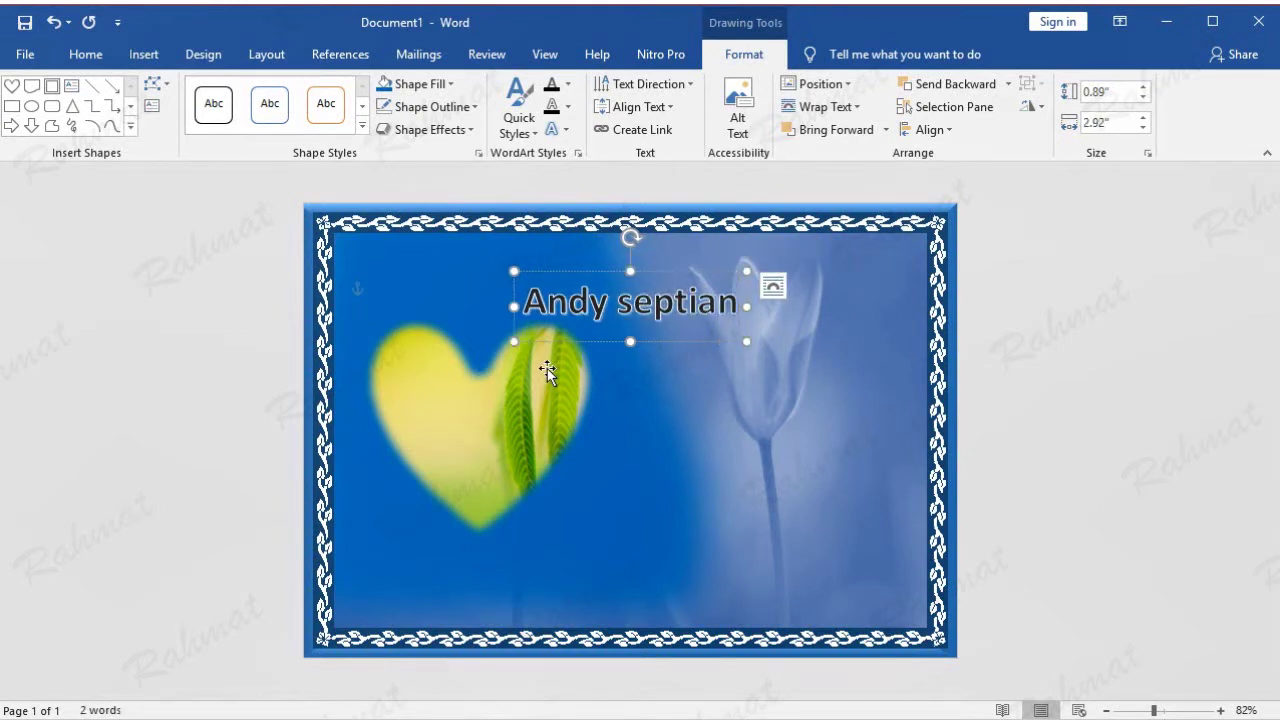
click(626, 304)
key(BackSpace)
text(S)
Move the name WordArt to the upper right over the tulip and select its text.
mouse_move(645, 272)
mouse_down()
mouse_move(783, 431)
mouse_move(783, 268)
mouse_up()
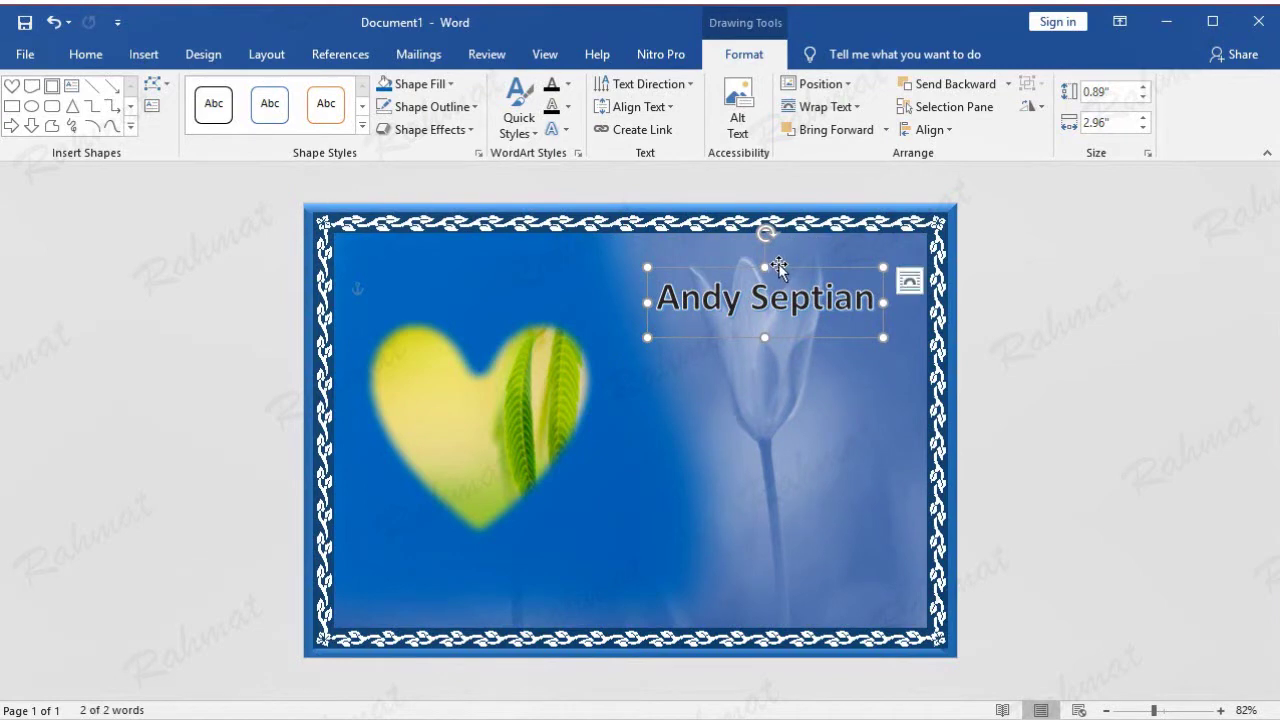
double_click(728, 304)
triple_click(728, 304)
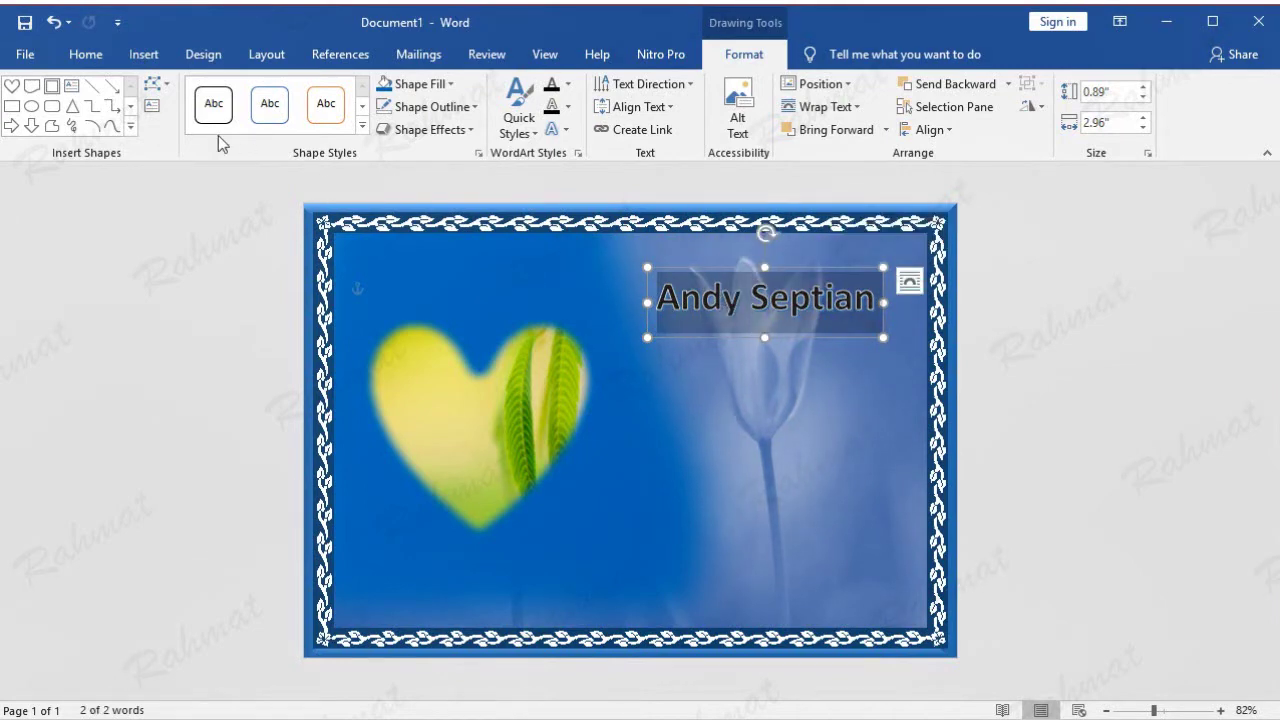
click(108, 60)
Set the name WordArt's font to Harlow Solid Italic at size 26.
click(244, 91)
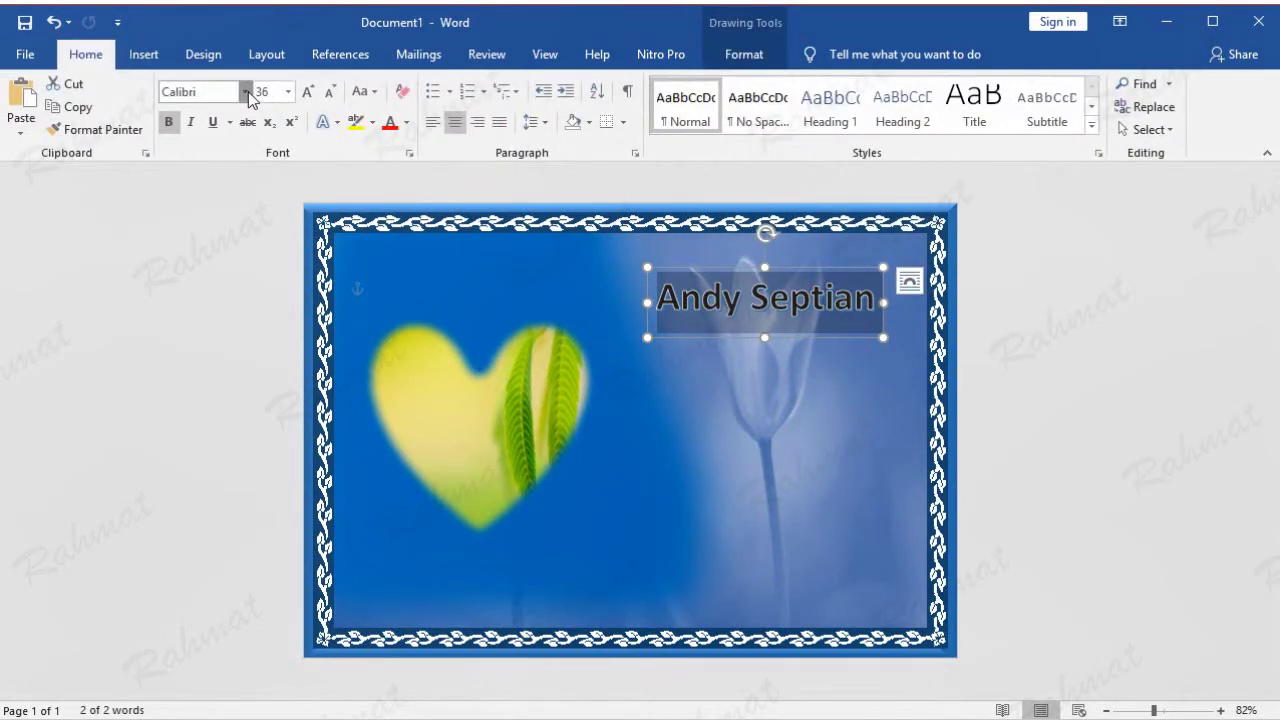
scroll(290, 395, down, 5)
scroll(288, 470, down, 3)
scroll(287, 494, down, 2)
scroll(272, 510, down, 5)
scroll(272, 510, down, 3)
scroll(272, 510, down, 5)
scroll(272, 510, down, 3)
scroll(272, 515, down, 2)
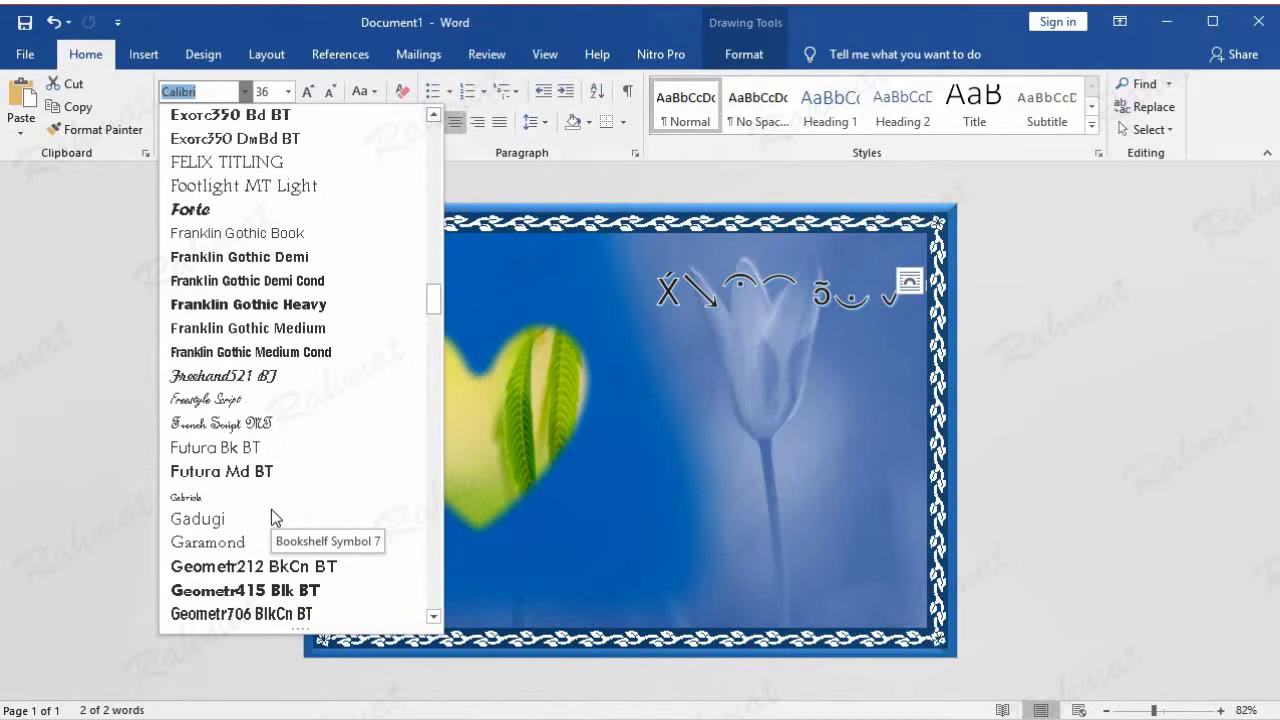
scroll(272, 515, down, 1)
scroll(272, 515, down, 5)
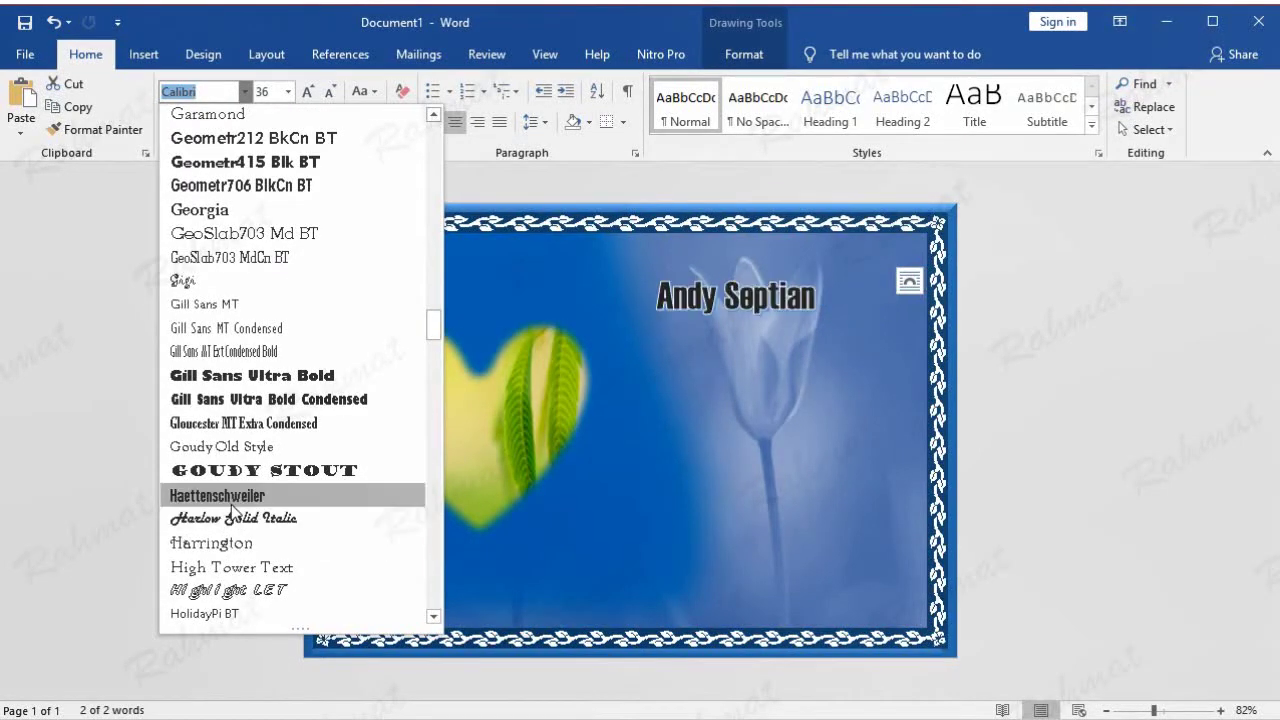
click(272, 516)
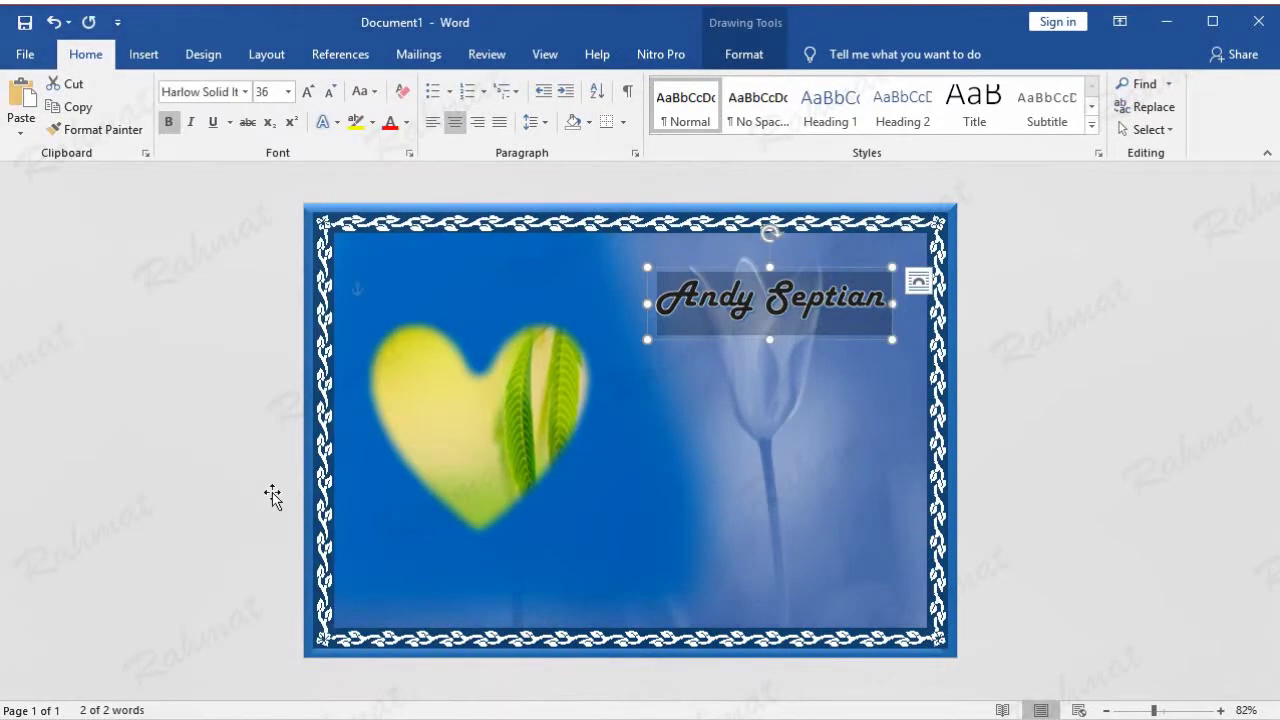
click(291, 95)
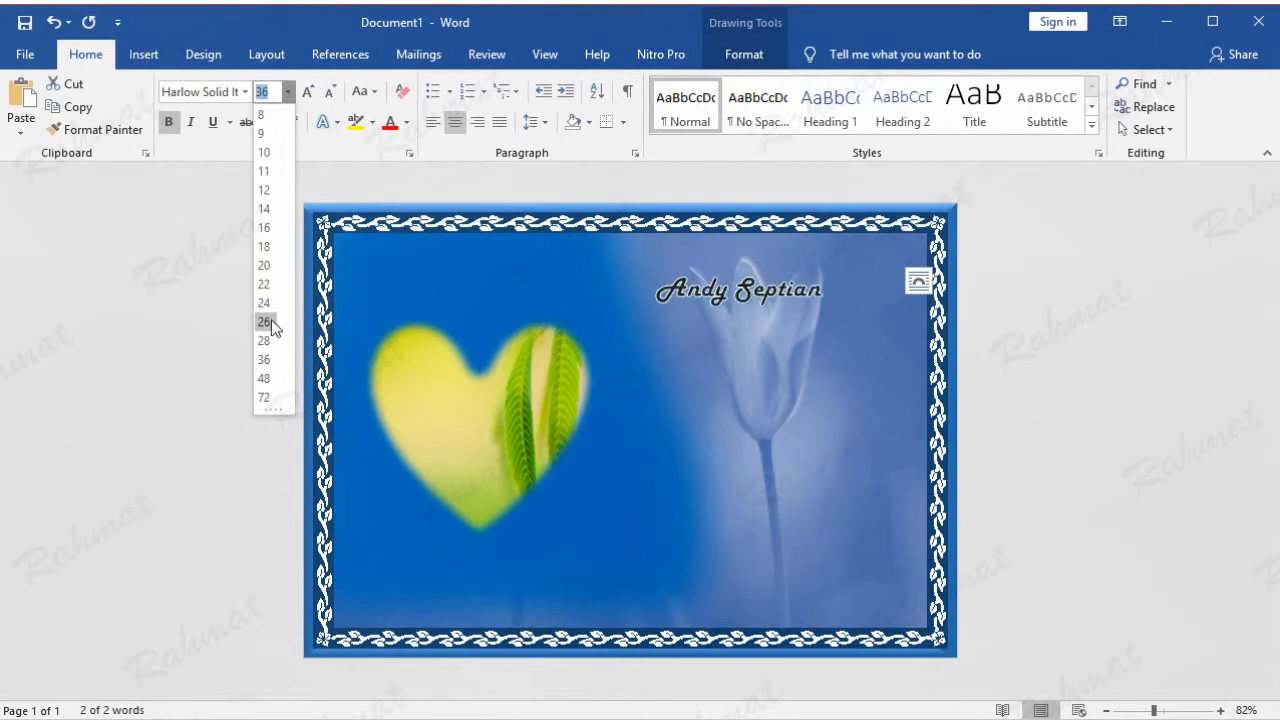
click(264, 321)
Undo an accidental move of the name box, then reselect and copy it.
mouse_move(772, 273)
mouse_down()
mouse_move(802, 250)
mouse_move(784, 279)
mouse_up()
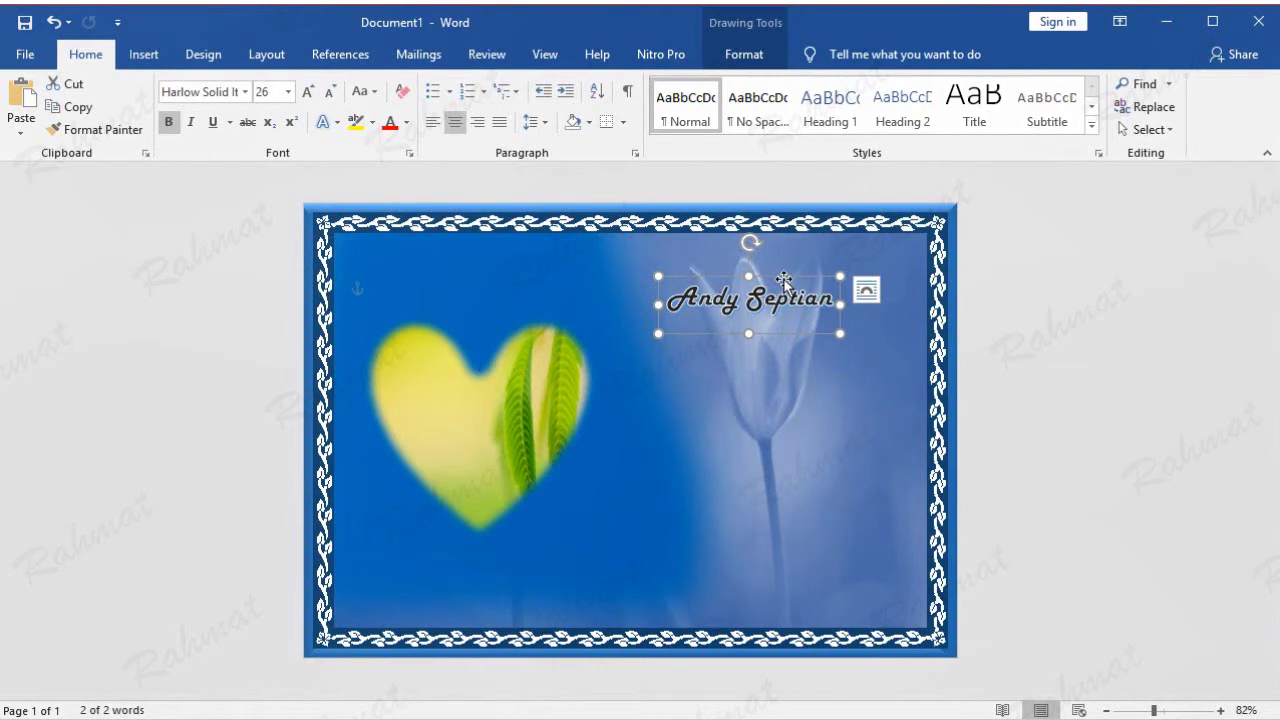
key(ctrl+z)
click(784, 281)
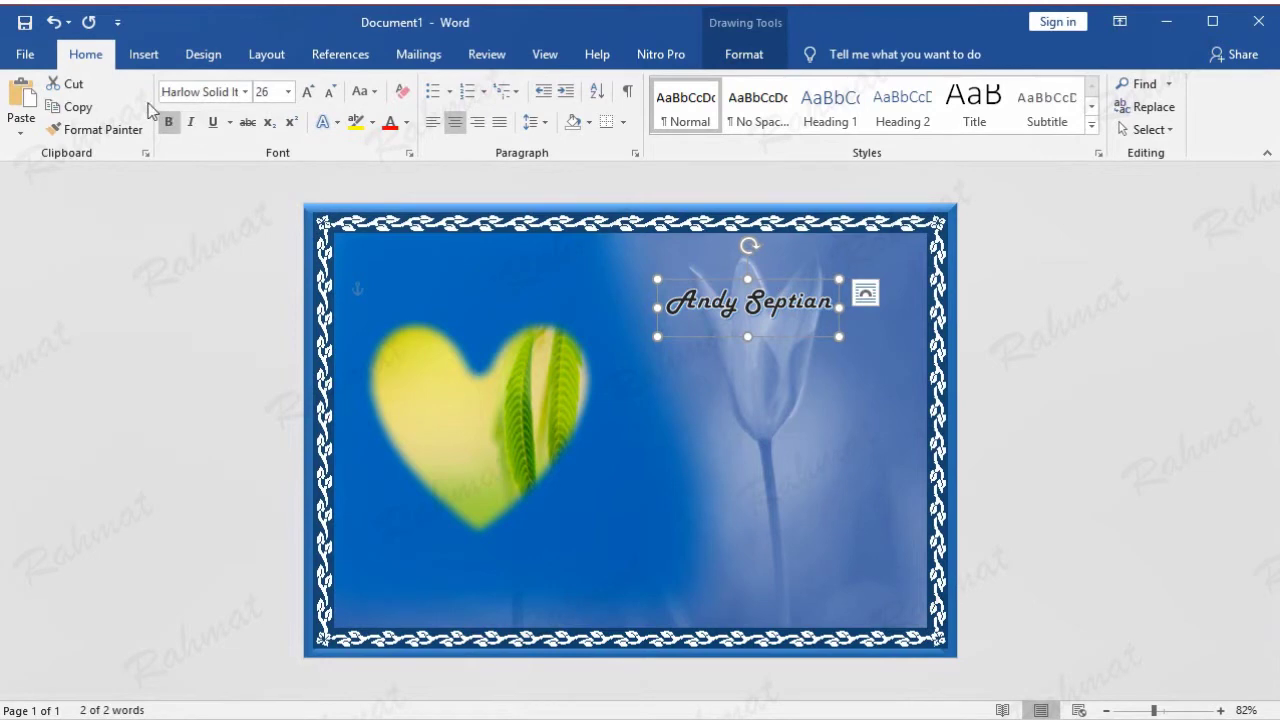
click(80, 107)
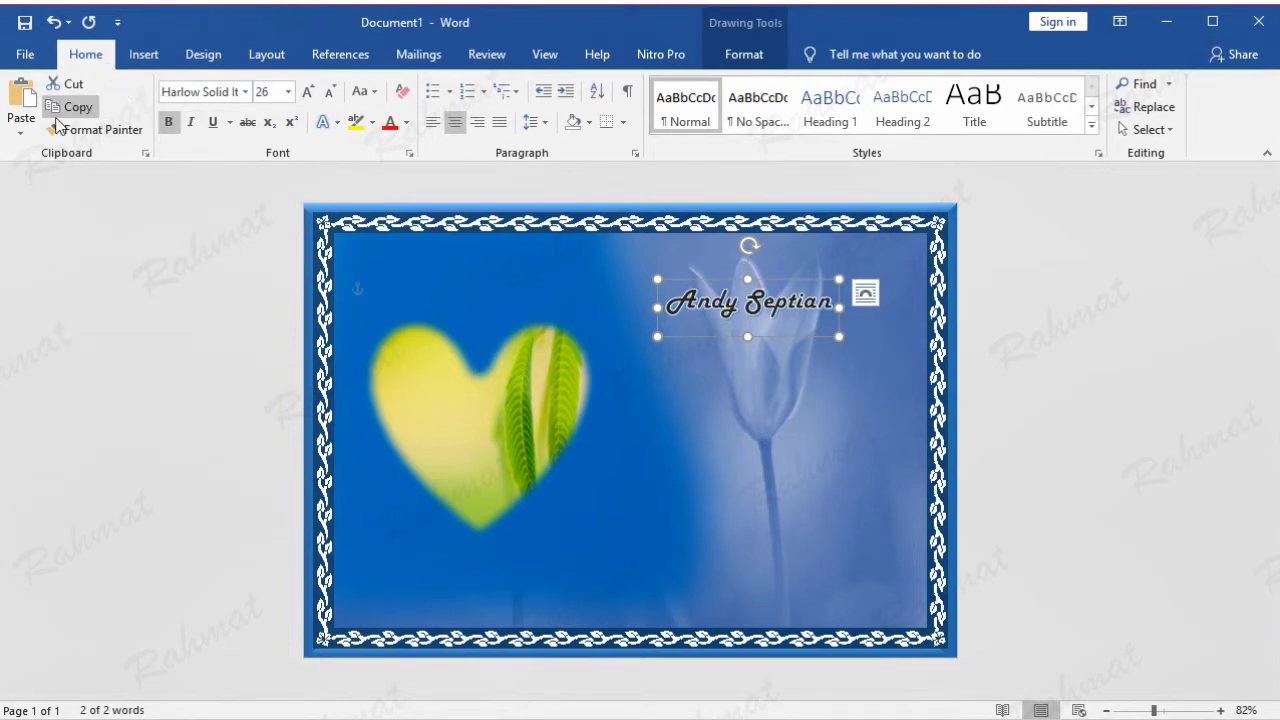
Paste a copy of the name WordArt, type the second person's name, and position it below the first.
click(21, 100)
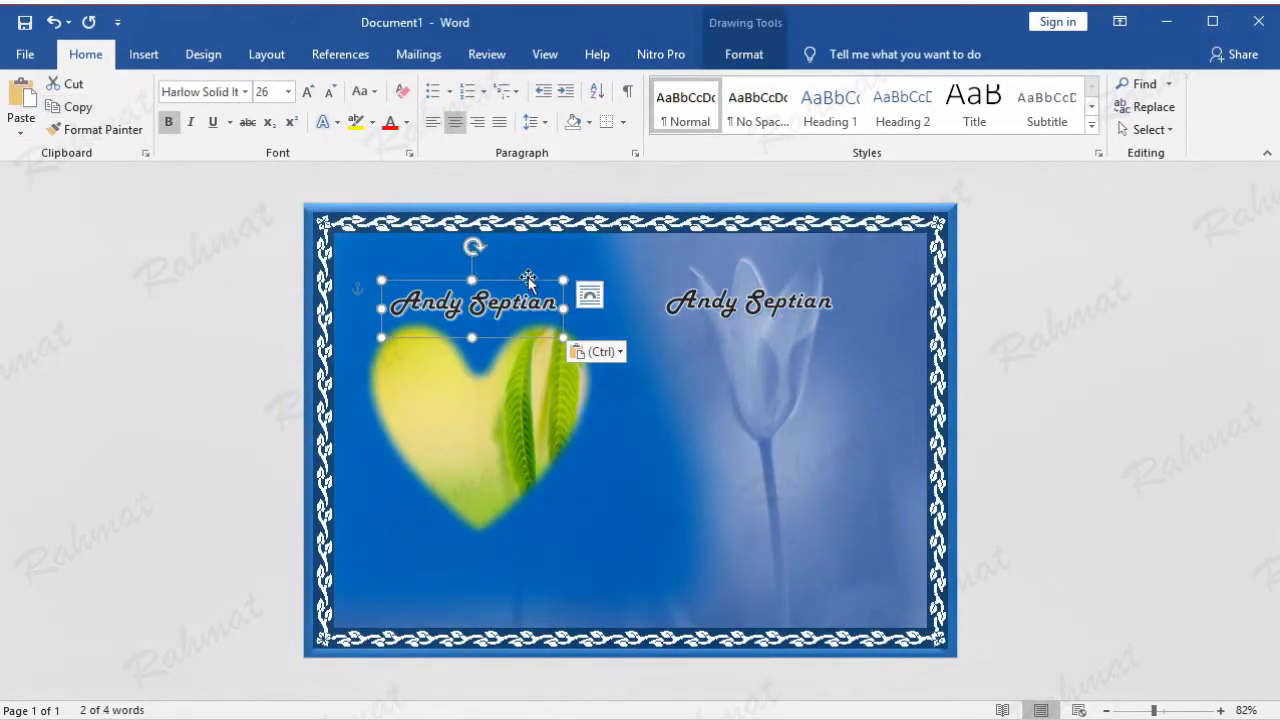
drag(521, 288, 835, 422)
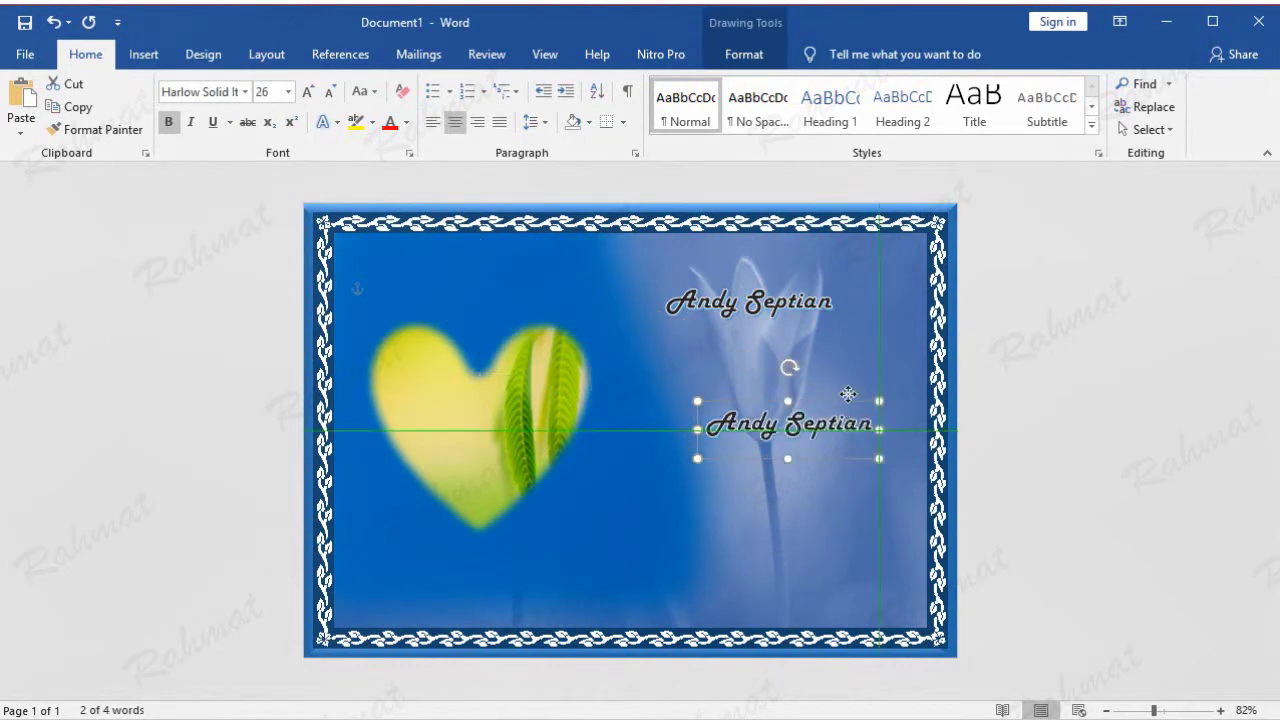
mouse_move(835, 422)
mouse_down()
mouse_move(824, 388)
mouse_move(806, 403)
mouse_up()
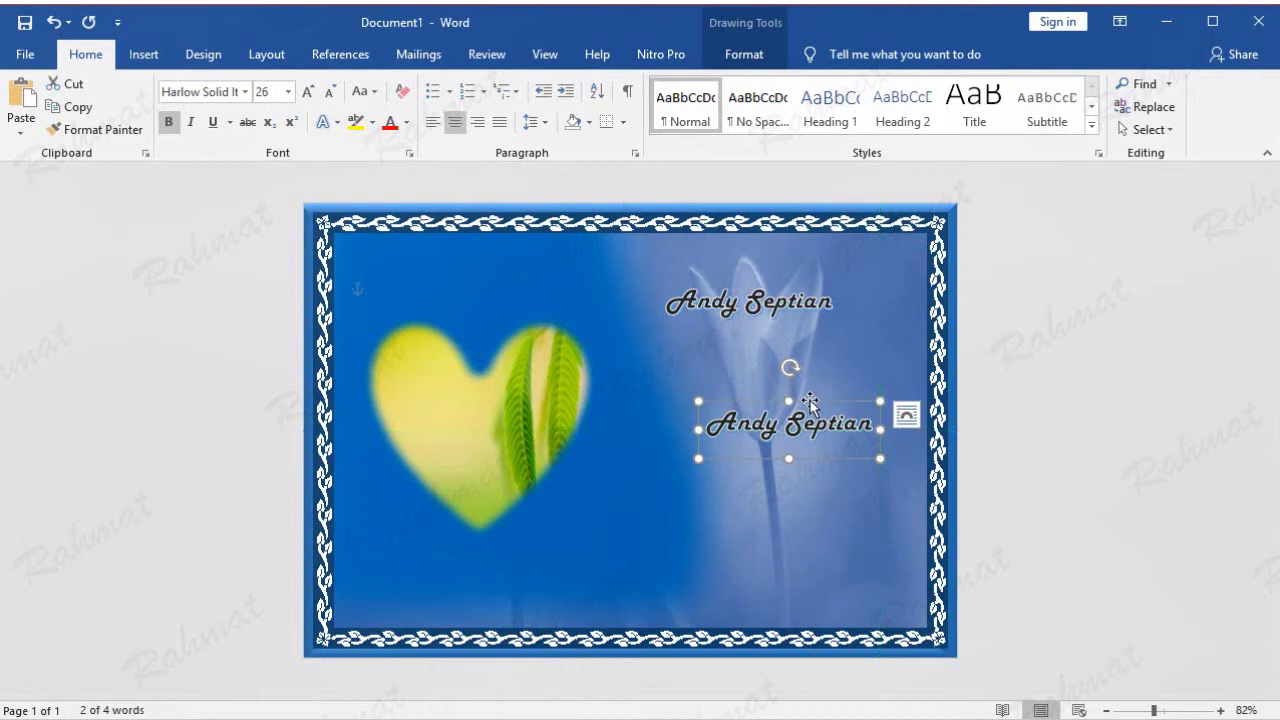
triple_click(797, 425)
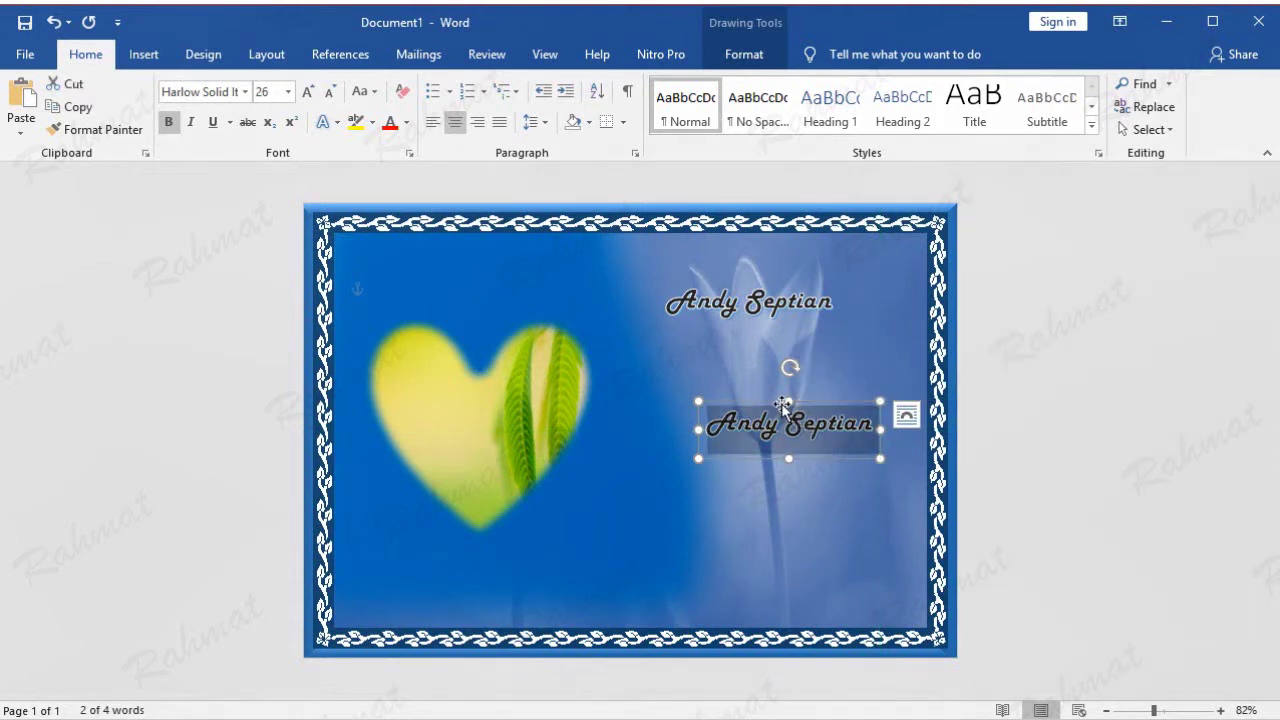
text(Merry)
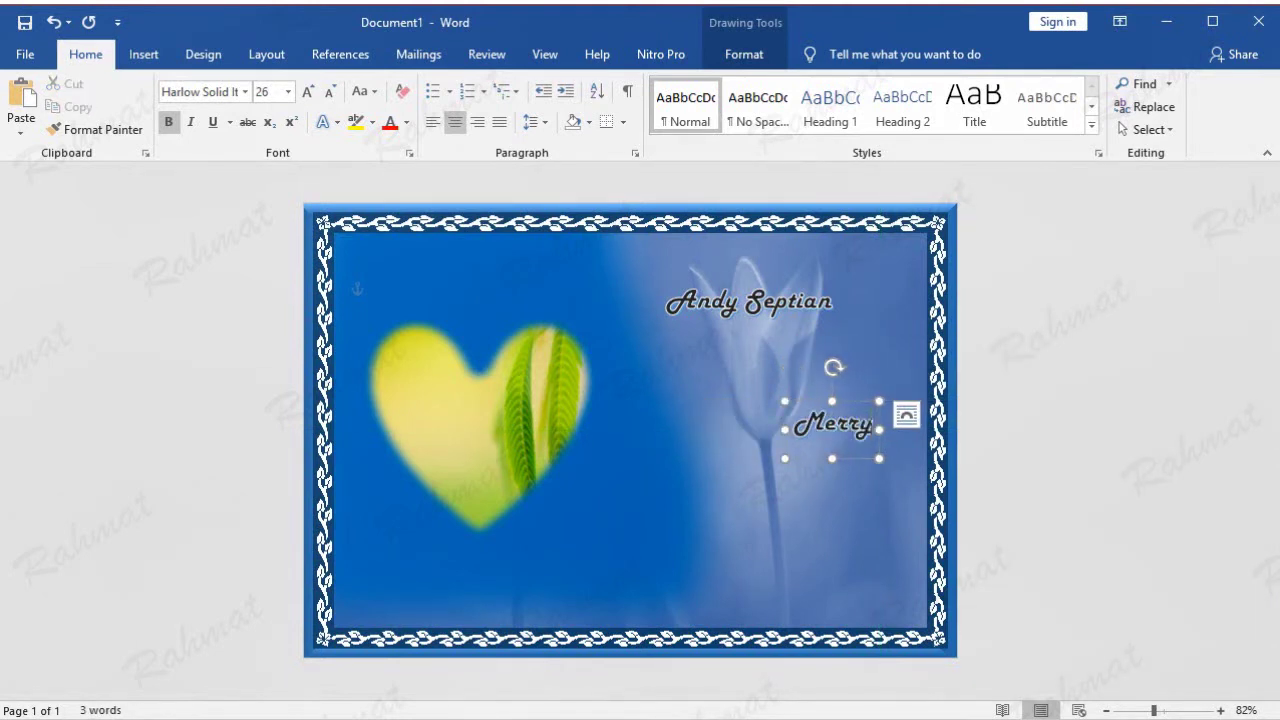
text( Anjani)
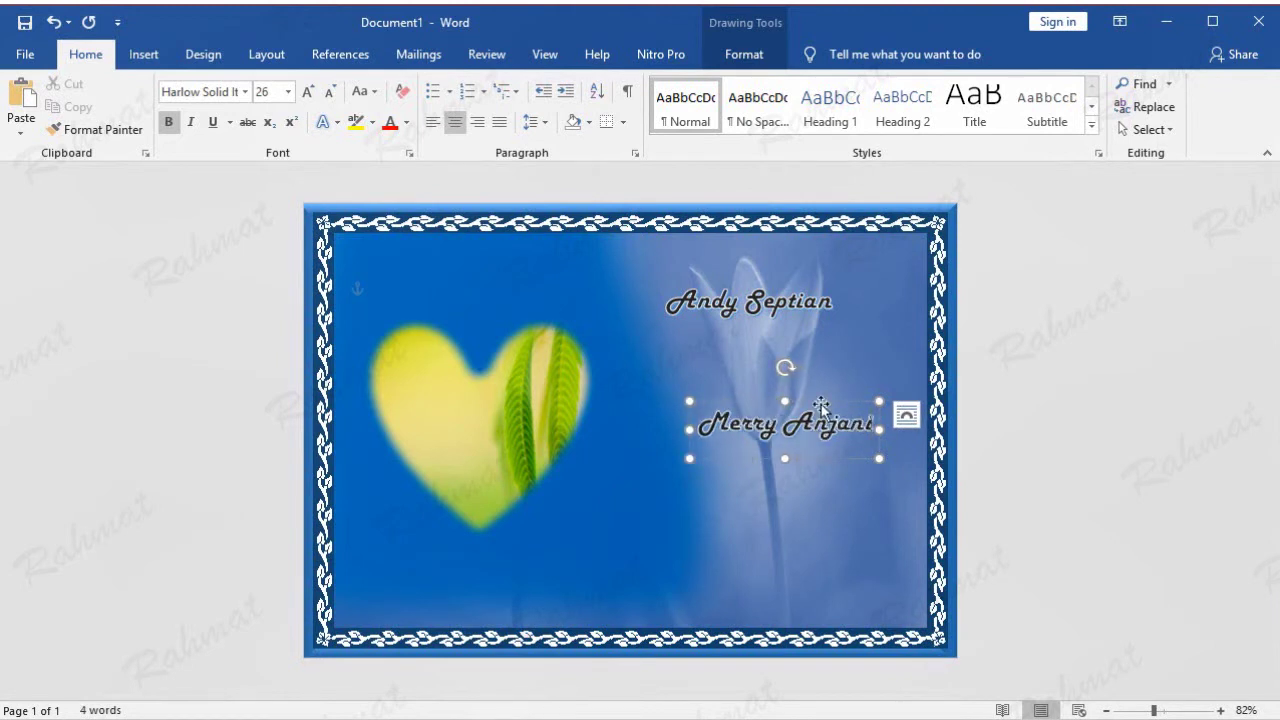
drag(820, 410, 824, 396)
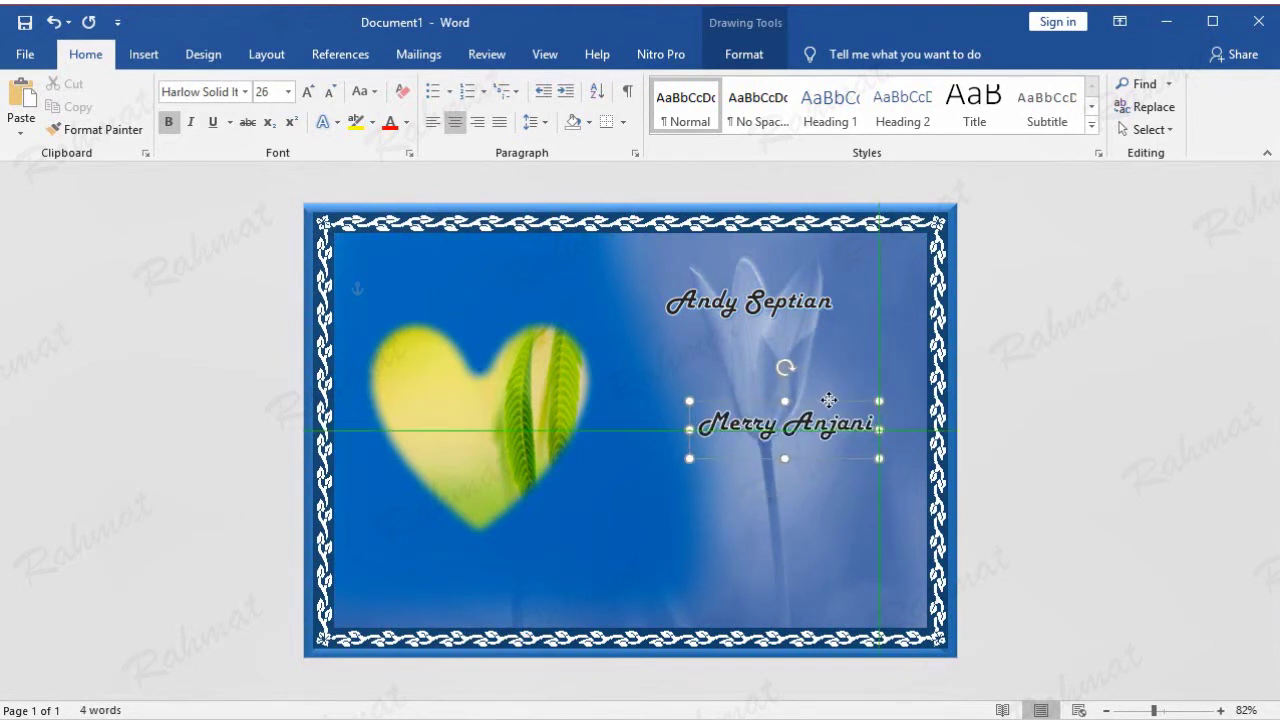
drag(838, 400, 842, 404)
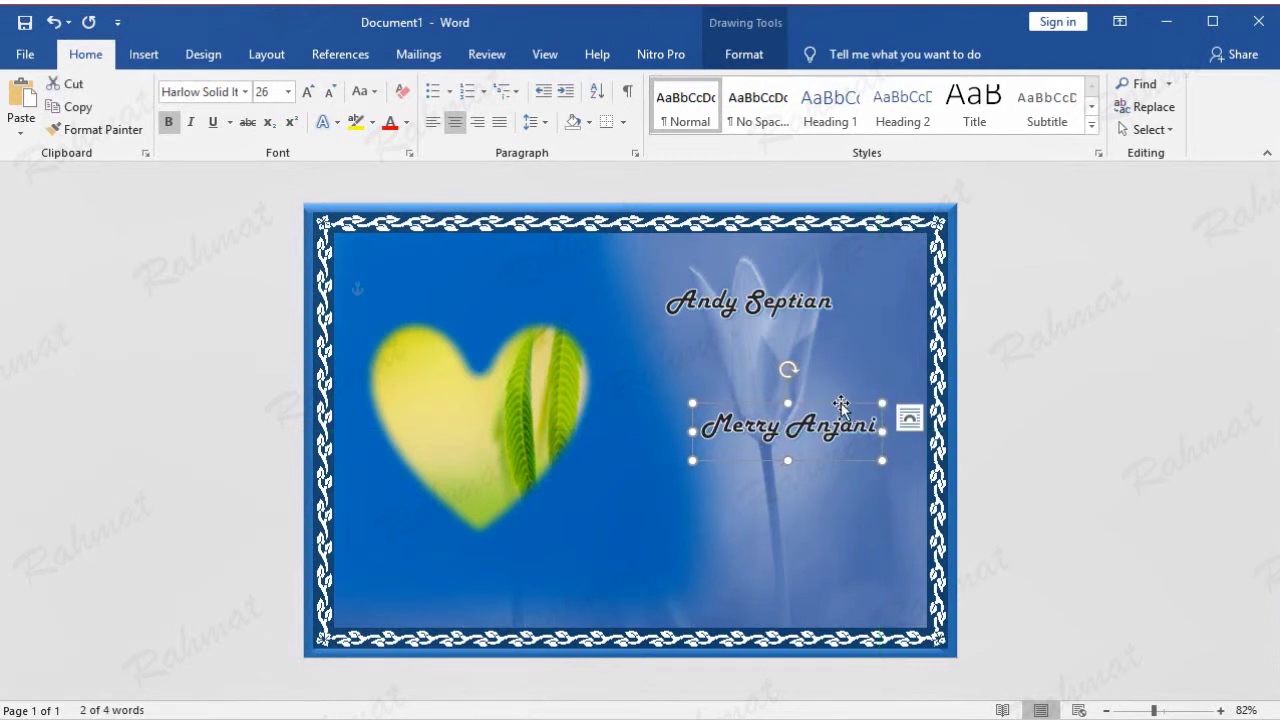
key(Right)
key(Right)
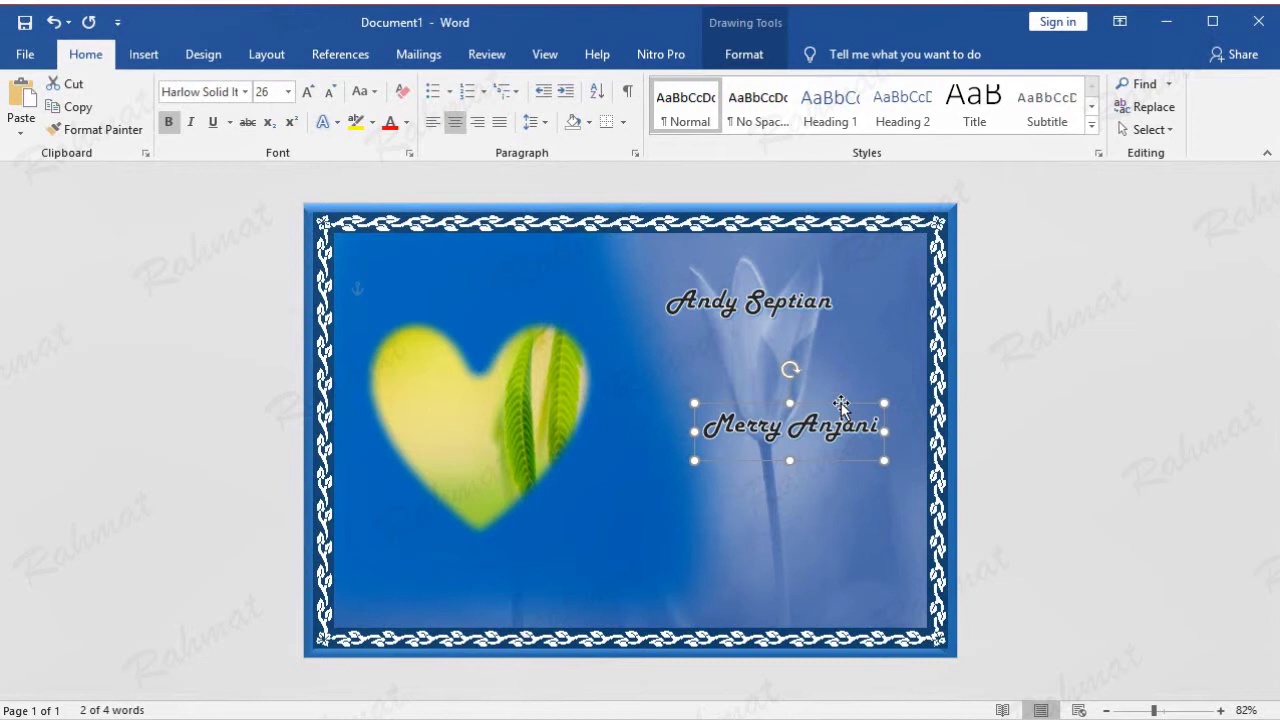
key(Right)
key(Right)
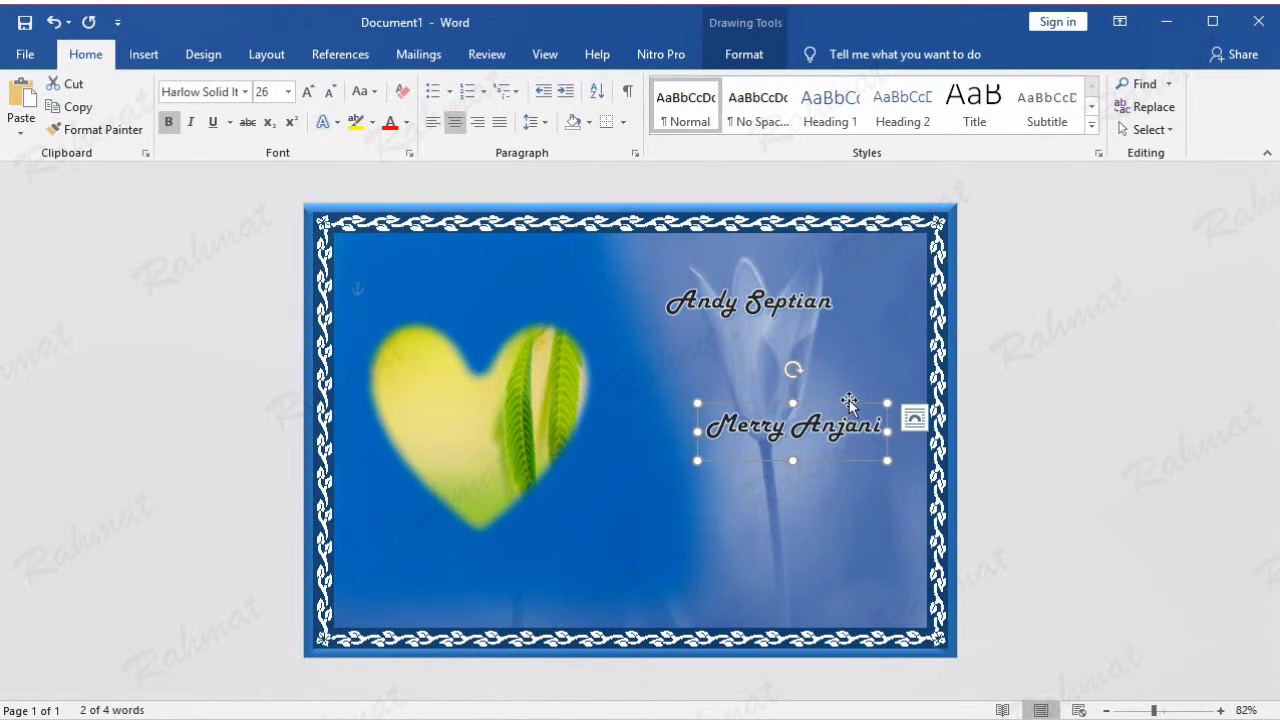
click(989, 330)
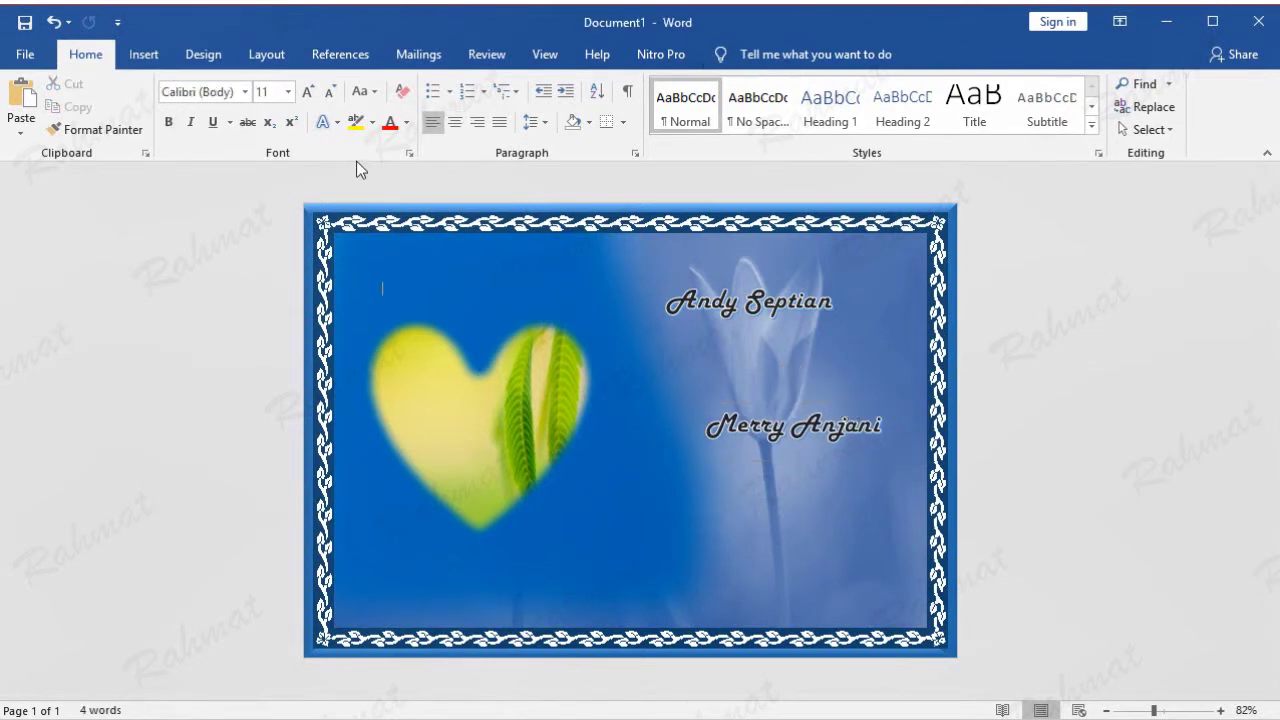
click(22, 98)
Turn the pasted copy into a Calibri ampersand and place it between the two names.
drag(505, 281, 538, 272)
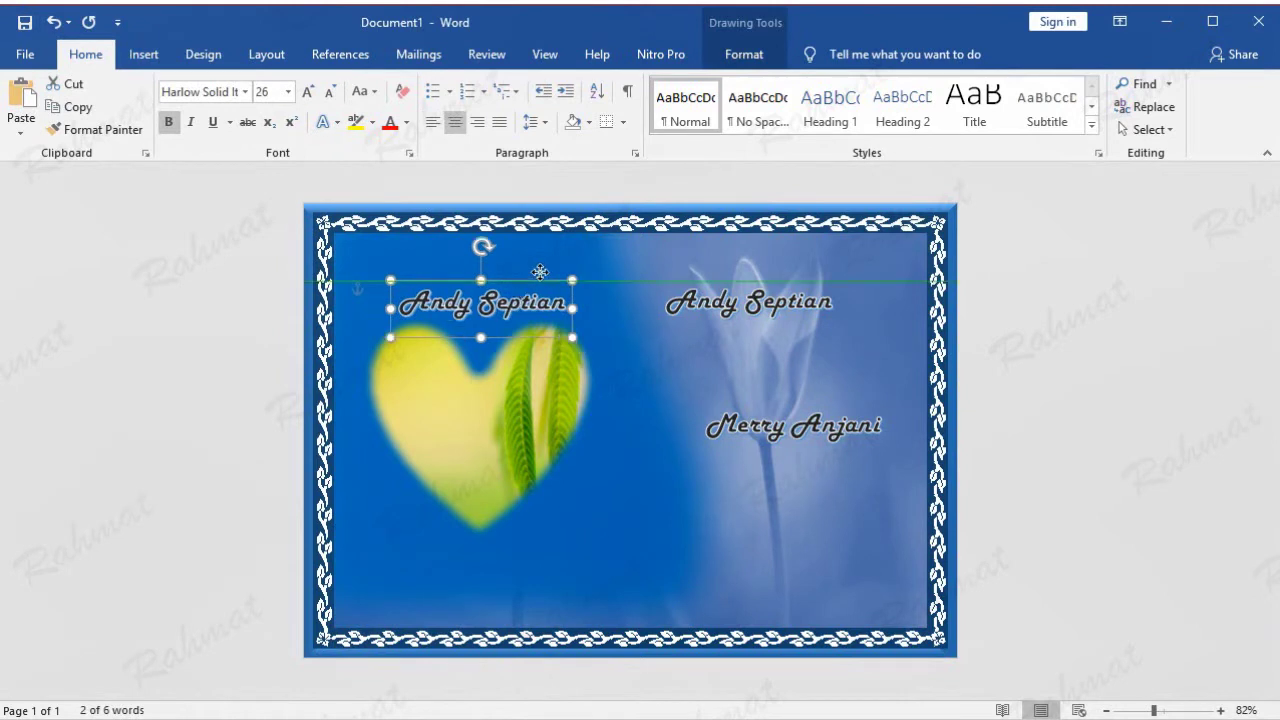
triple_click(539, 298)
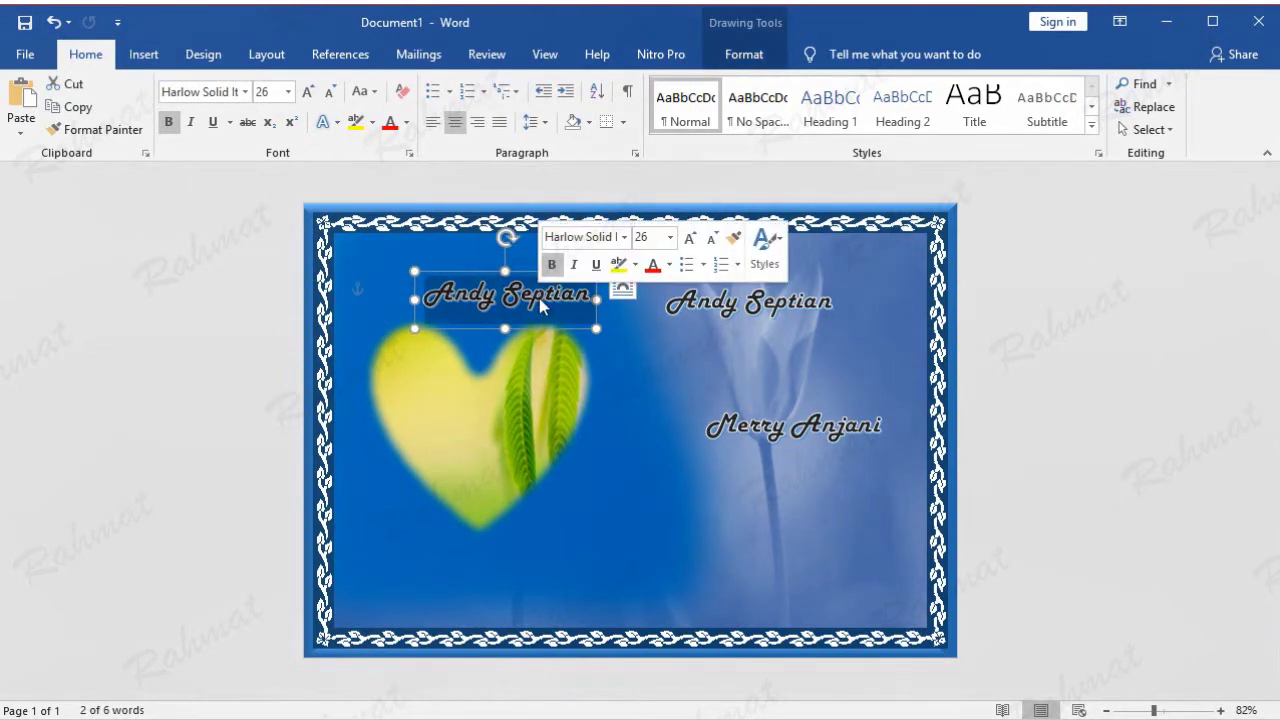
text(&)
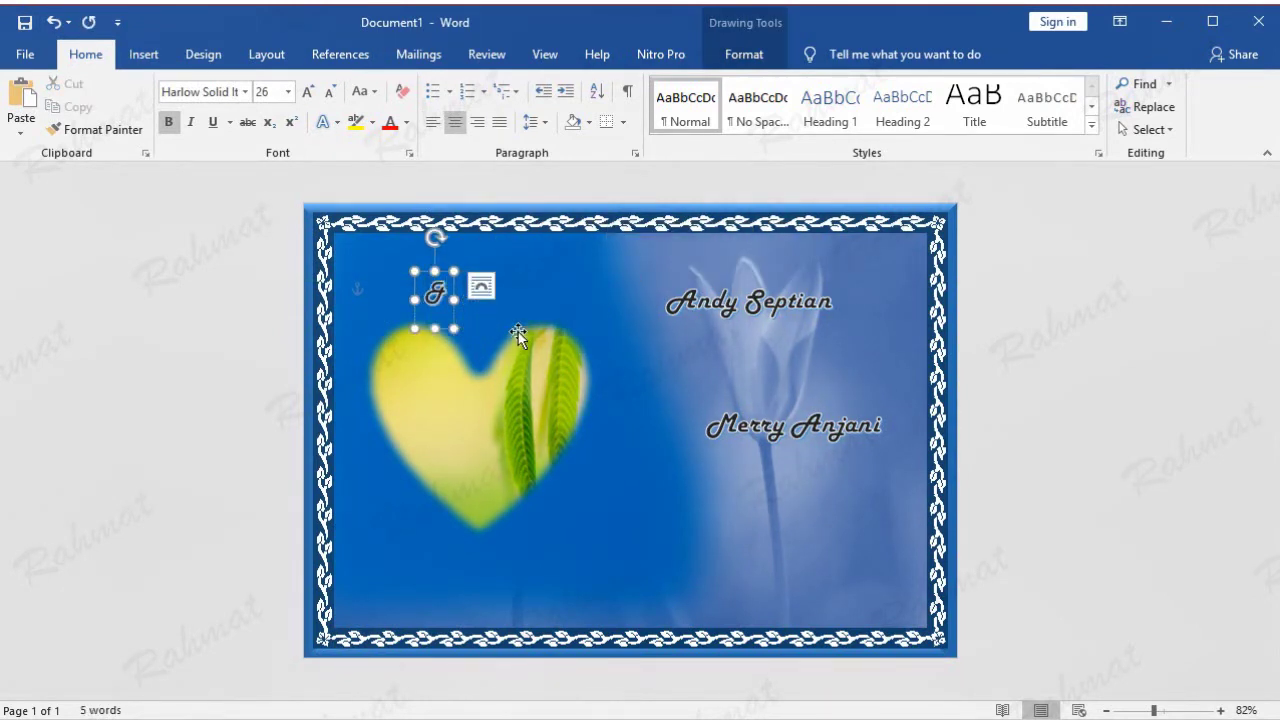
double_click(435, 293)
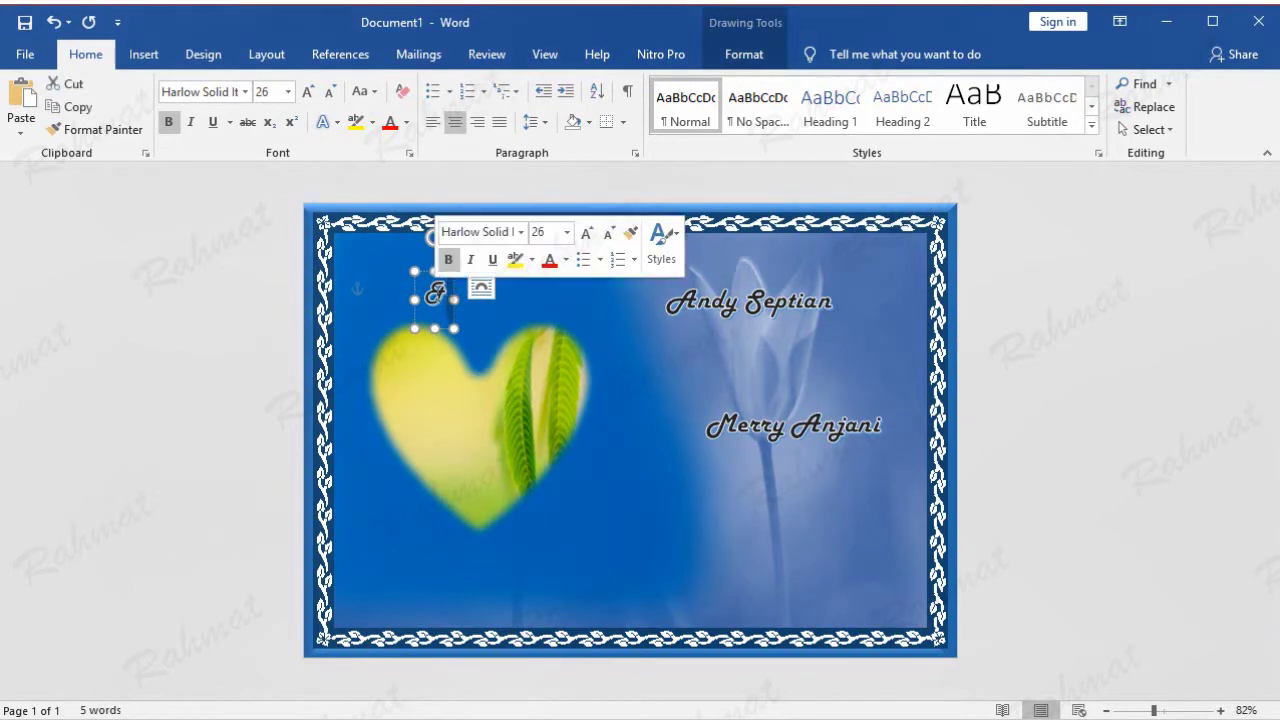
click(245, 91)
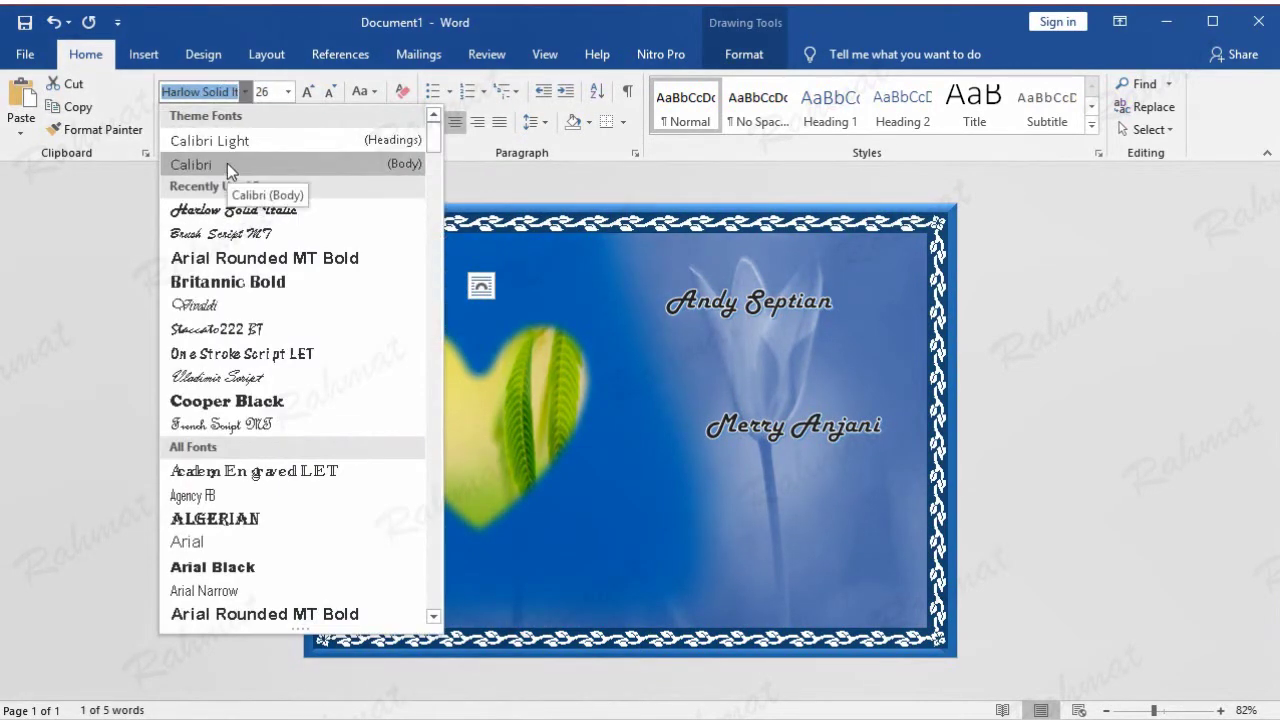
click(227, 164)
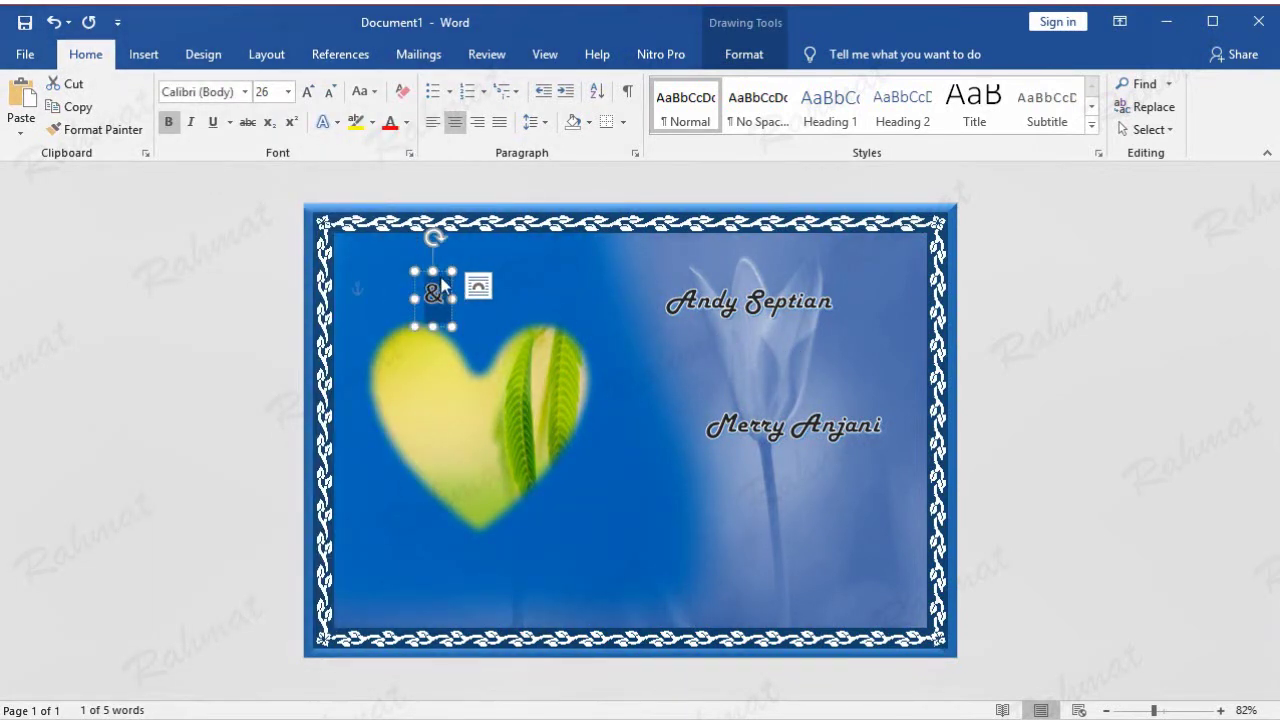
mouse_move(445, 285)
mouse_down()
mouse_move(586, 344)
mouse_move(742, 349)
mouse_move(785, 334)
mouse_up()
double_click(733, 307)
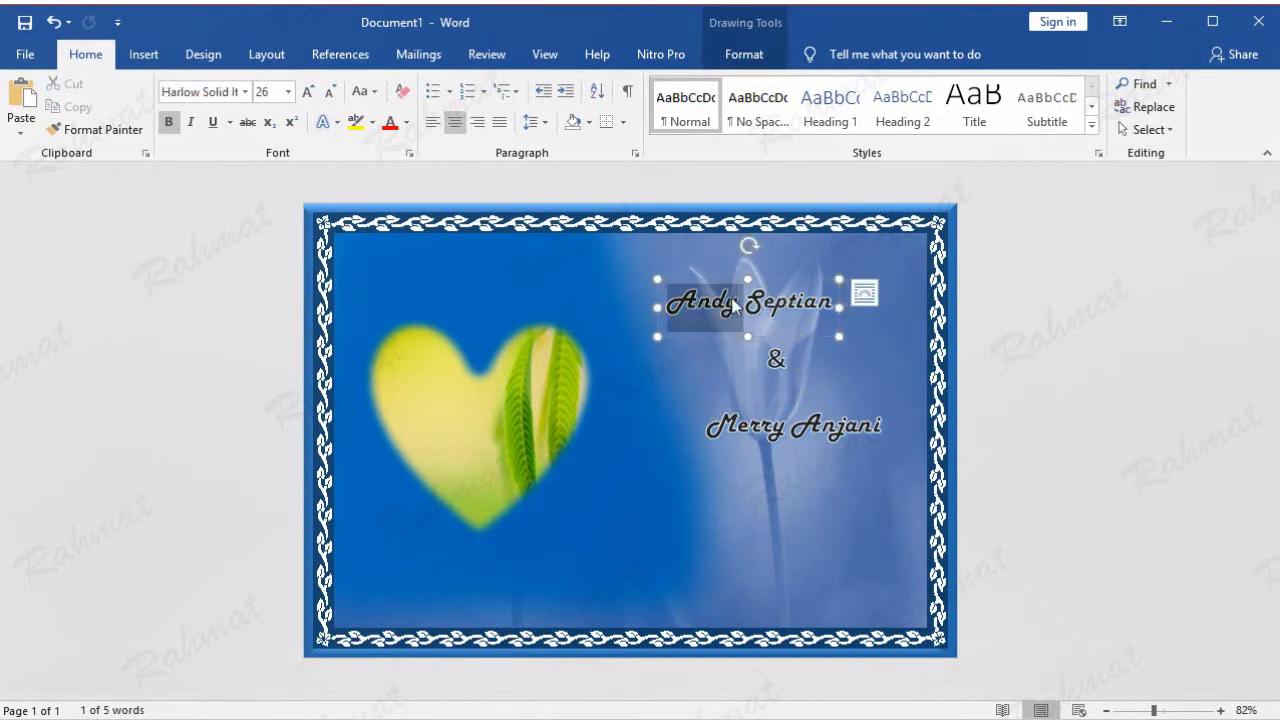
Apply a blue text fill to the first name, the ampersand and the second name.
click(733, 307)
click(758, 62)
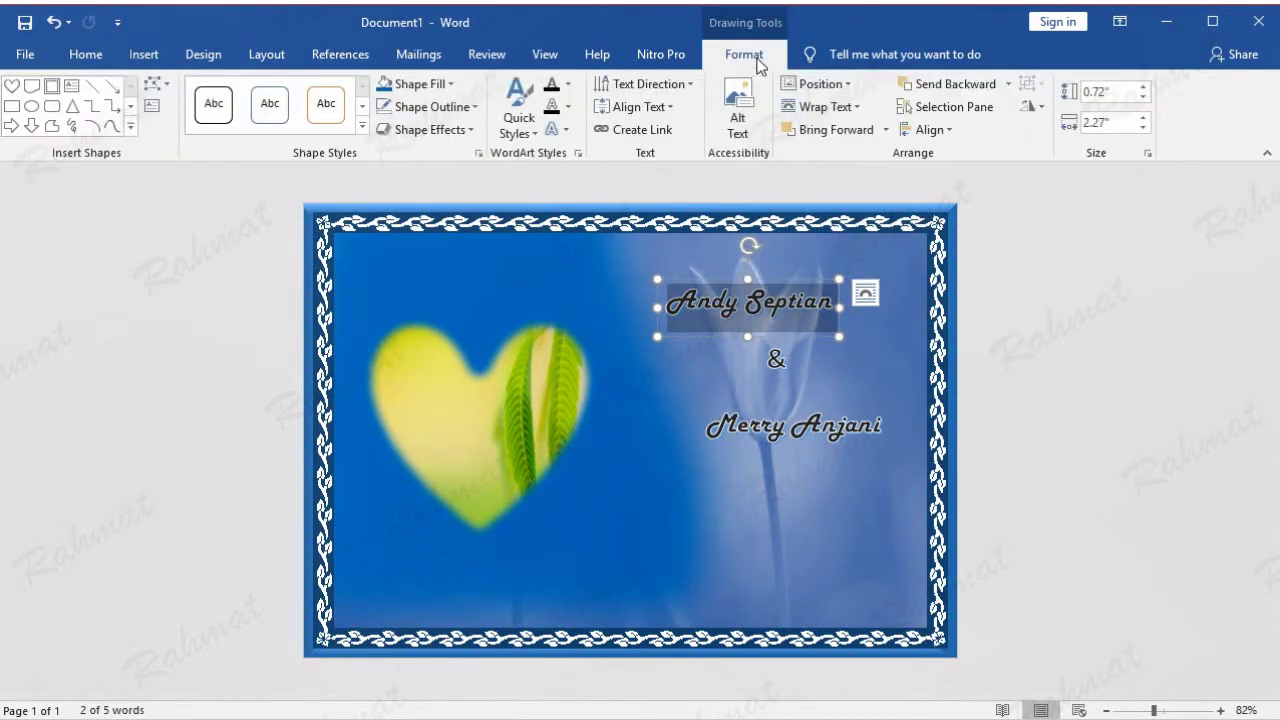
click(567, 84)
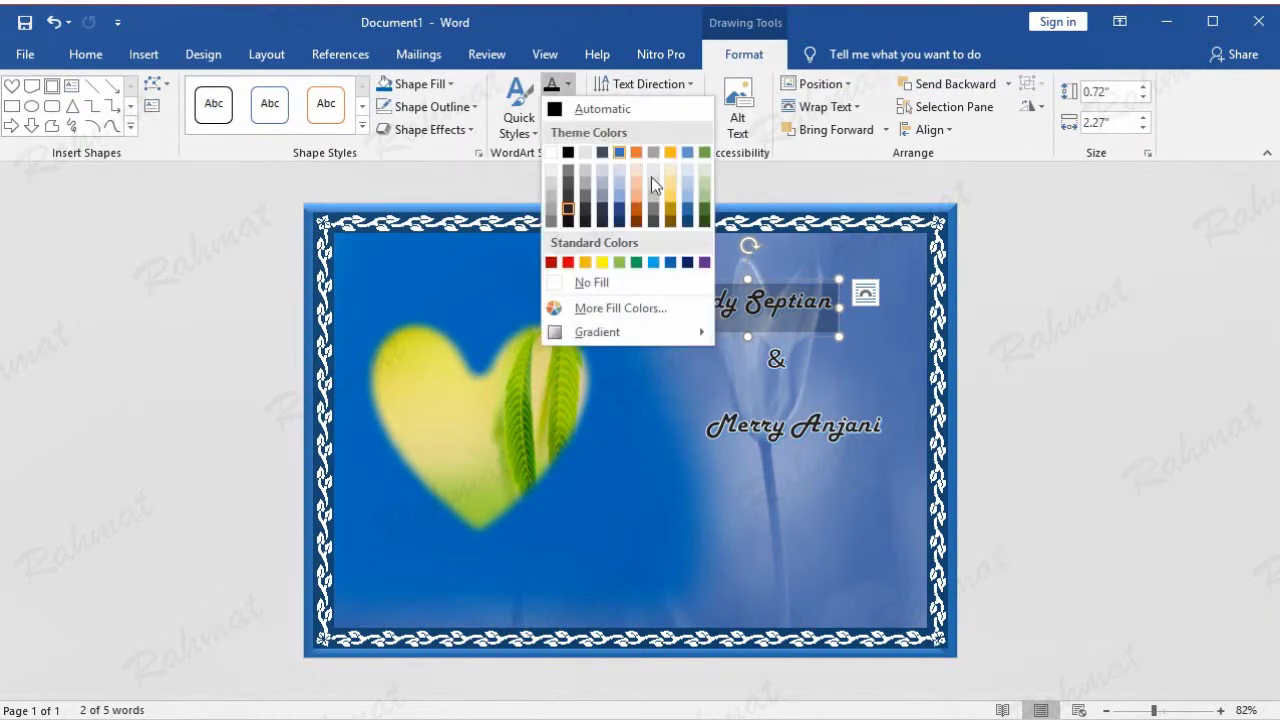
click(669, 263)
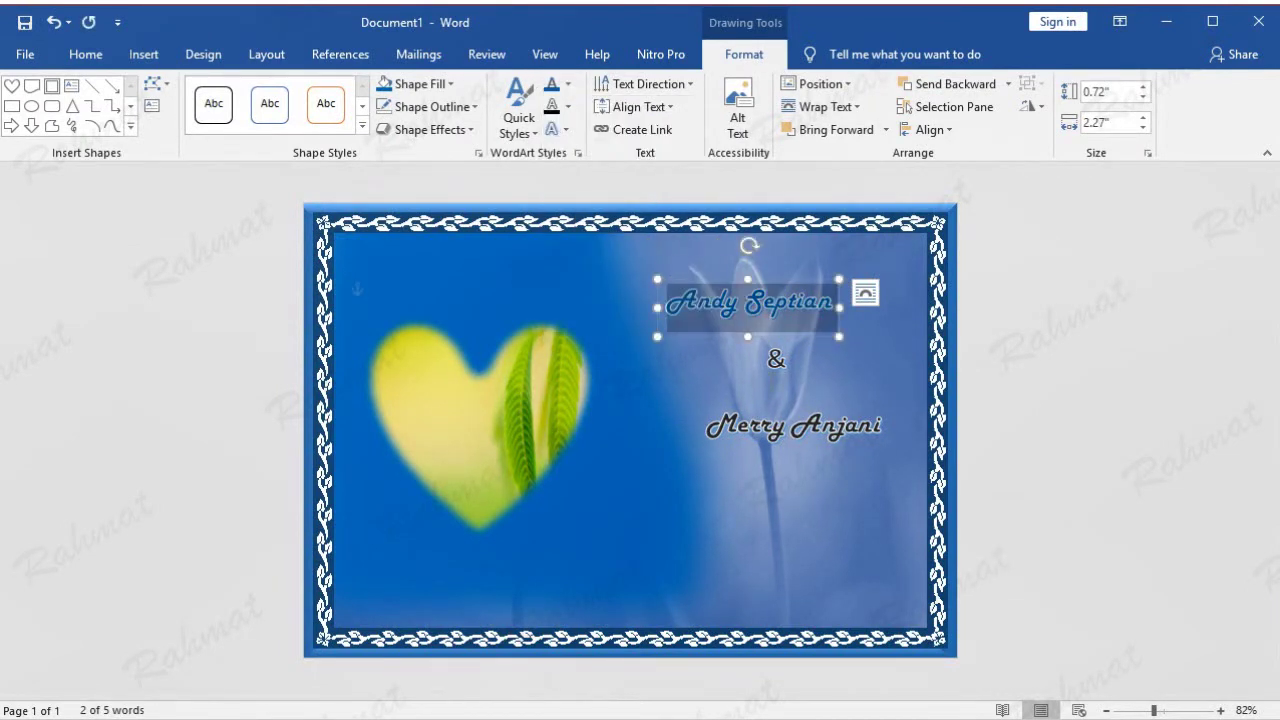
click(777, 362)
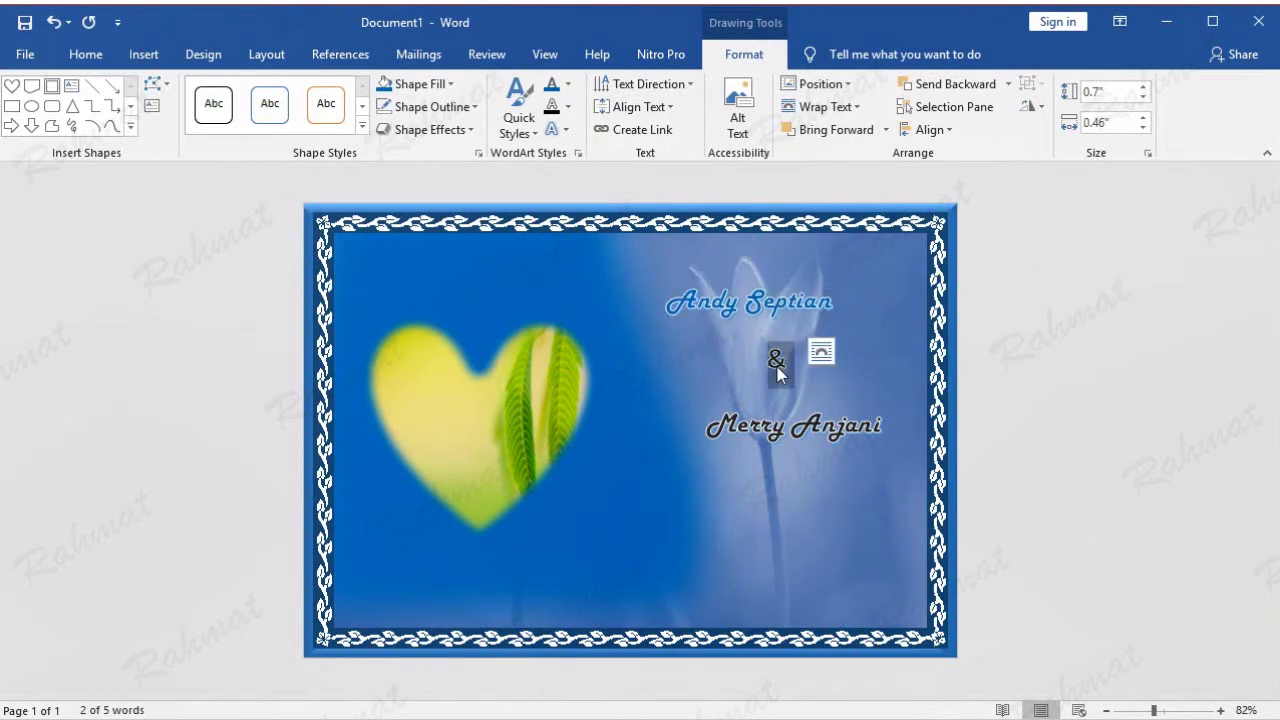
click(569, 90)
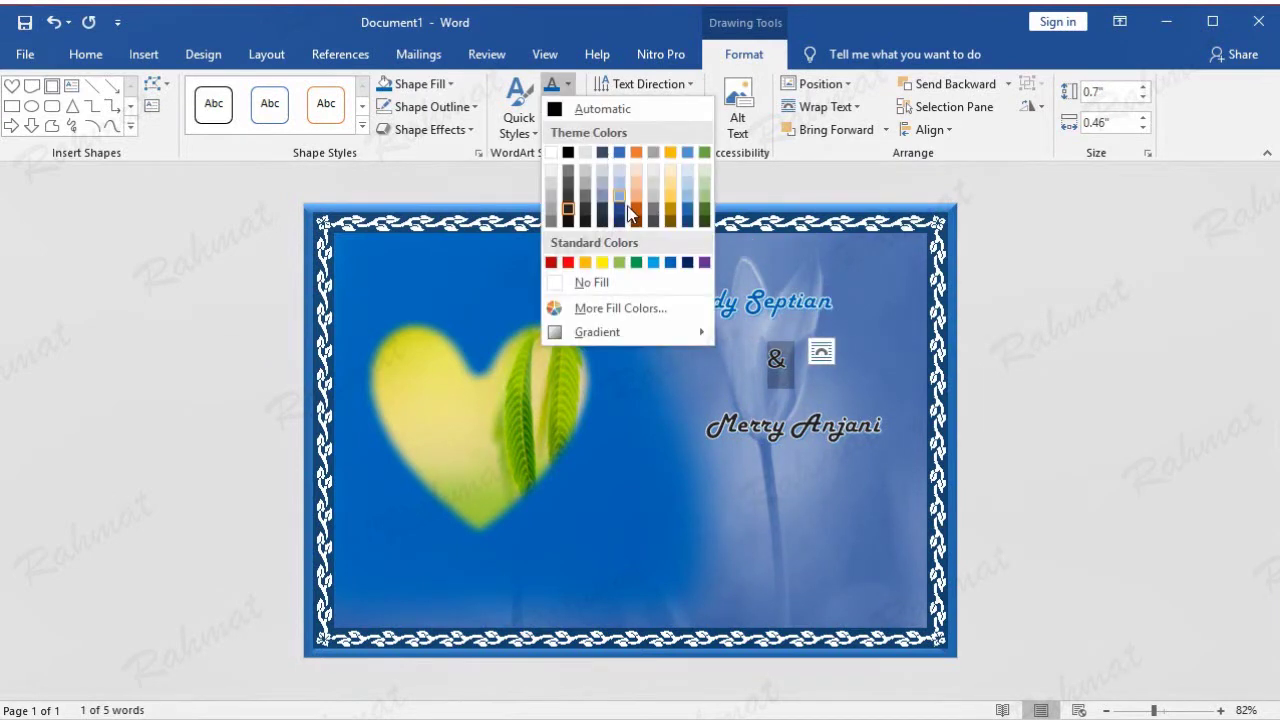
click(669, 263)
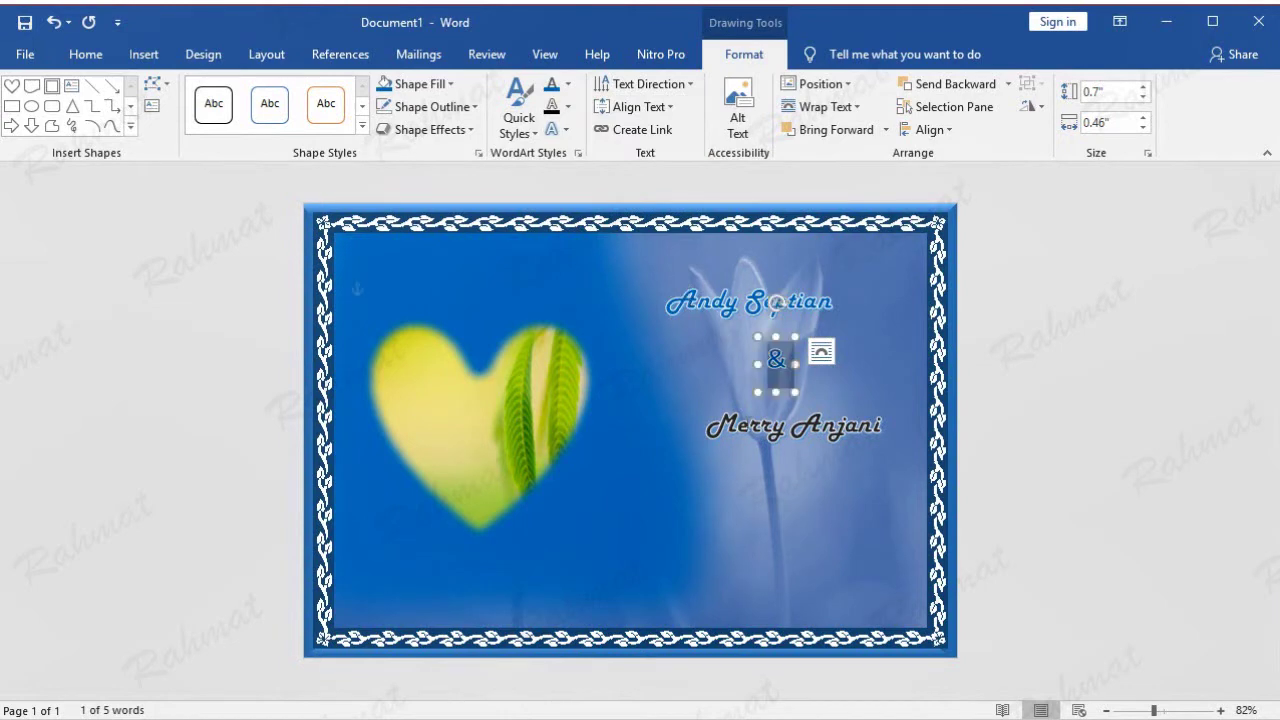
click(748, 430)
click(567, 84)
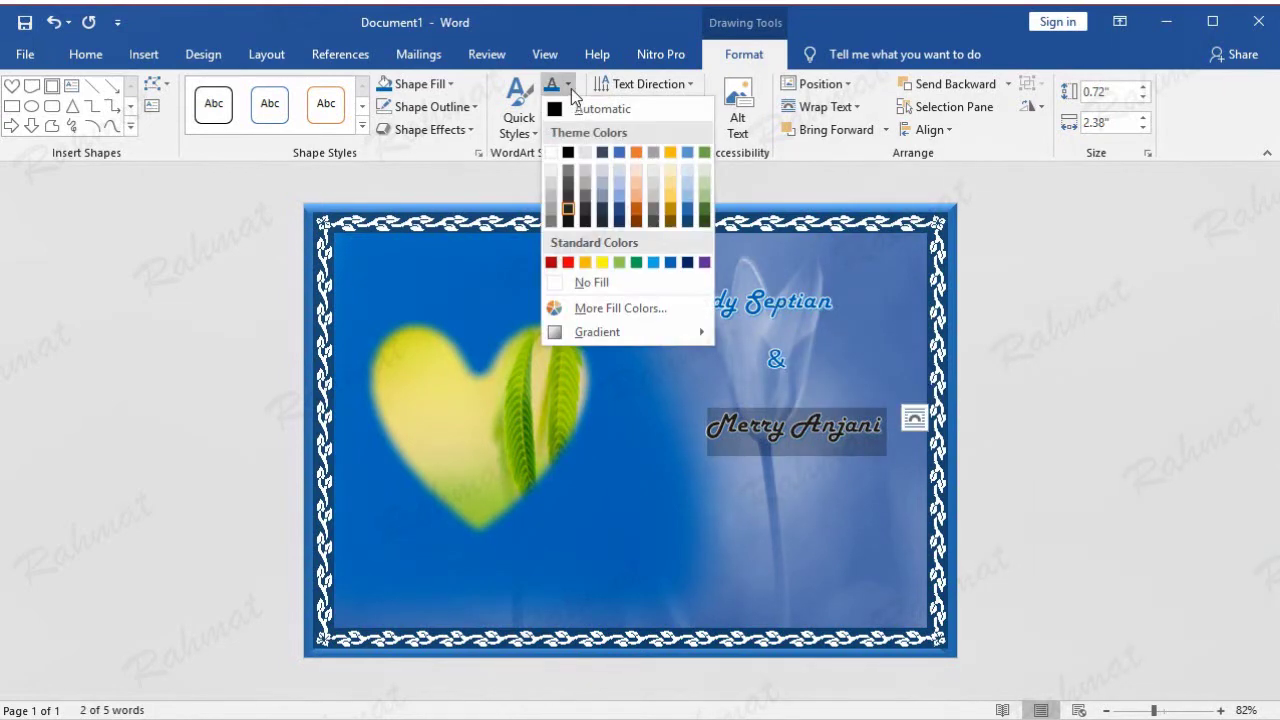
click(669, 263)
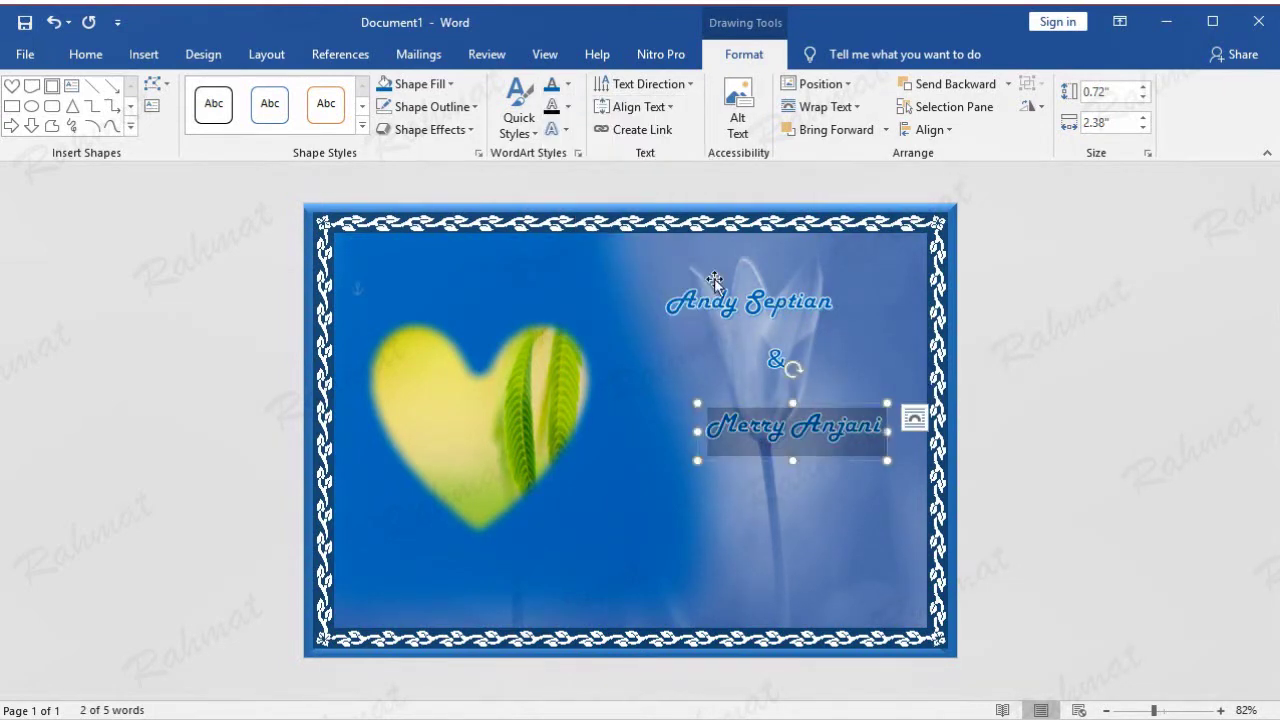
click(1046, 320)
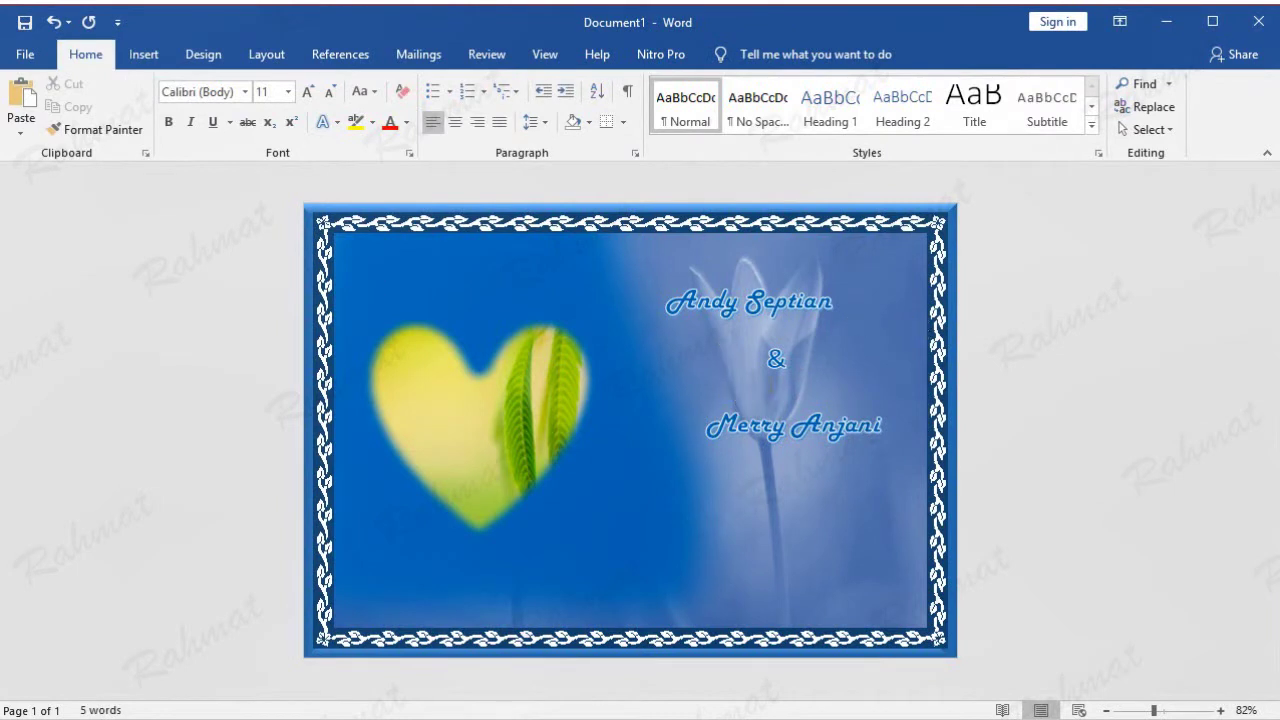
click(152, 60)
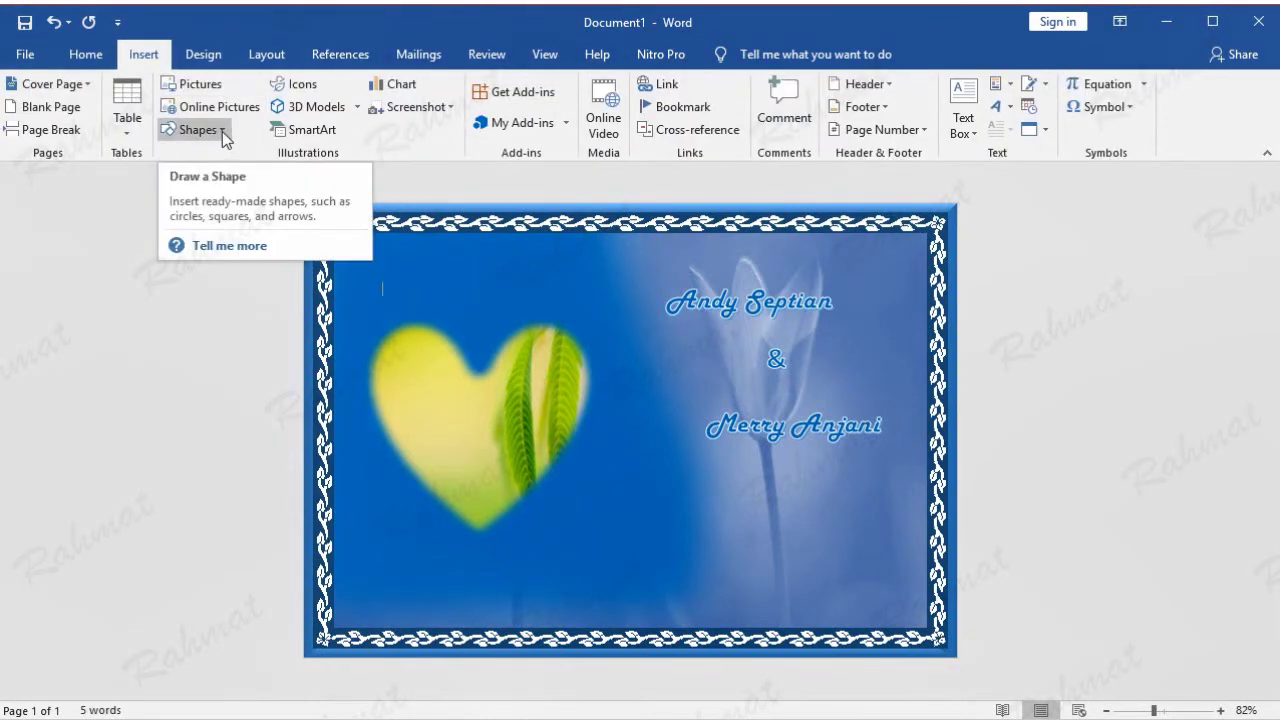
Draw a teardrop shape right of the heart and size it 1.9" by 1.9".
click(221, 134)
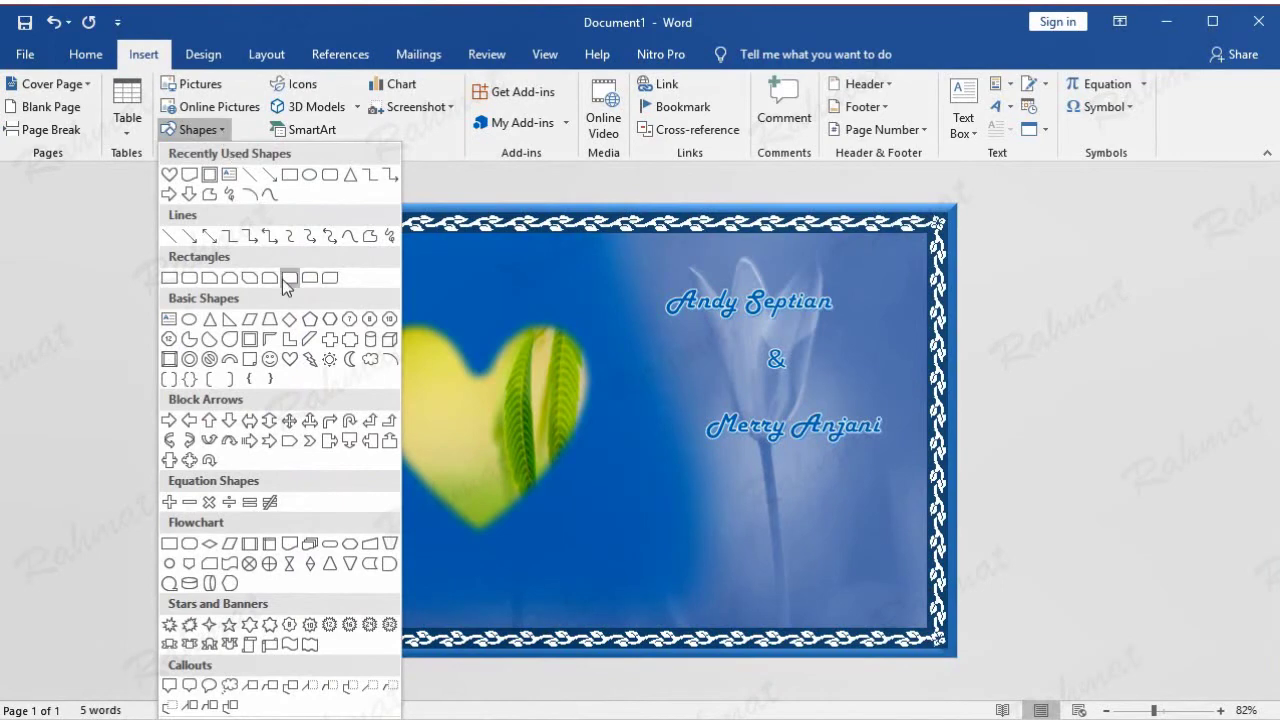
click(229, 339)
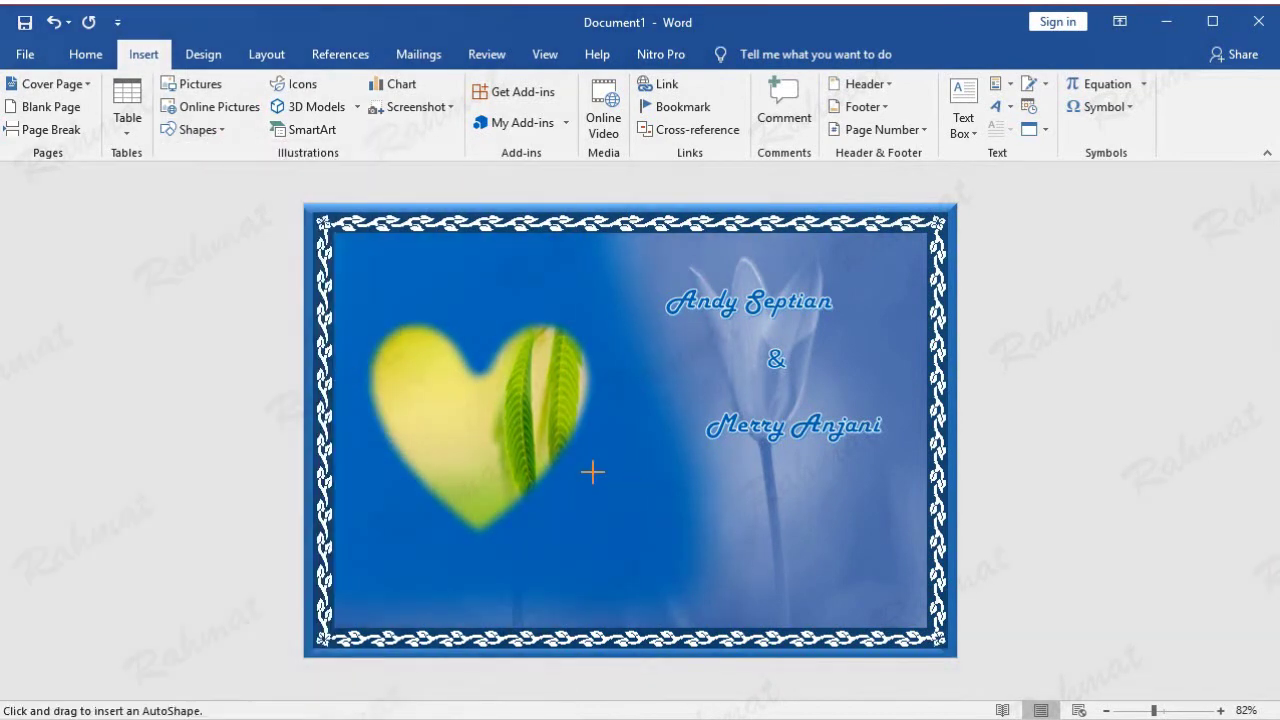
drag(592, 462, 701, 570)
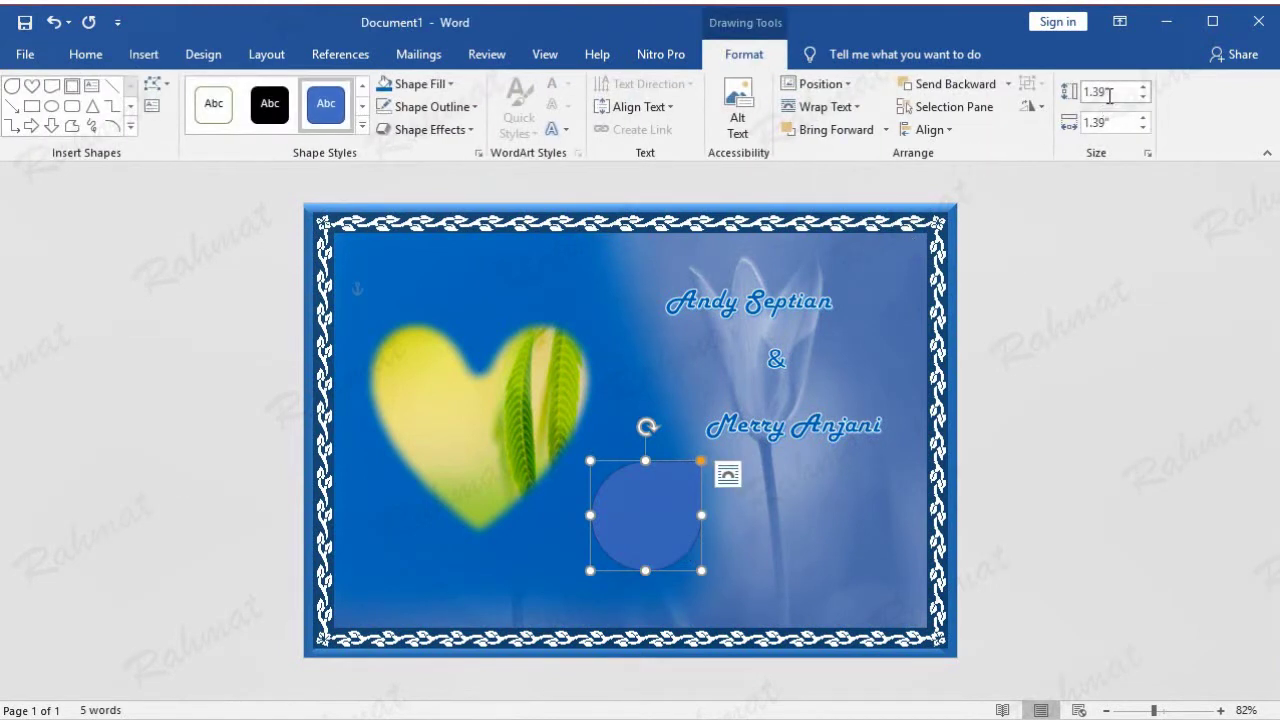
click(1109, 93)
text(1.9)
click(1110, 125)
text(1)
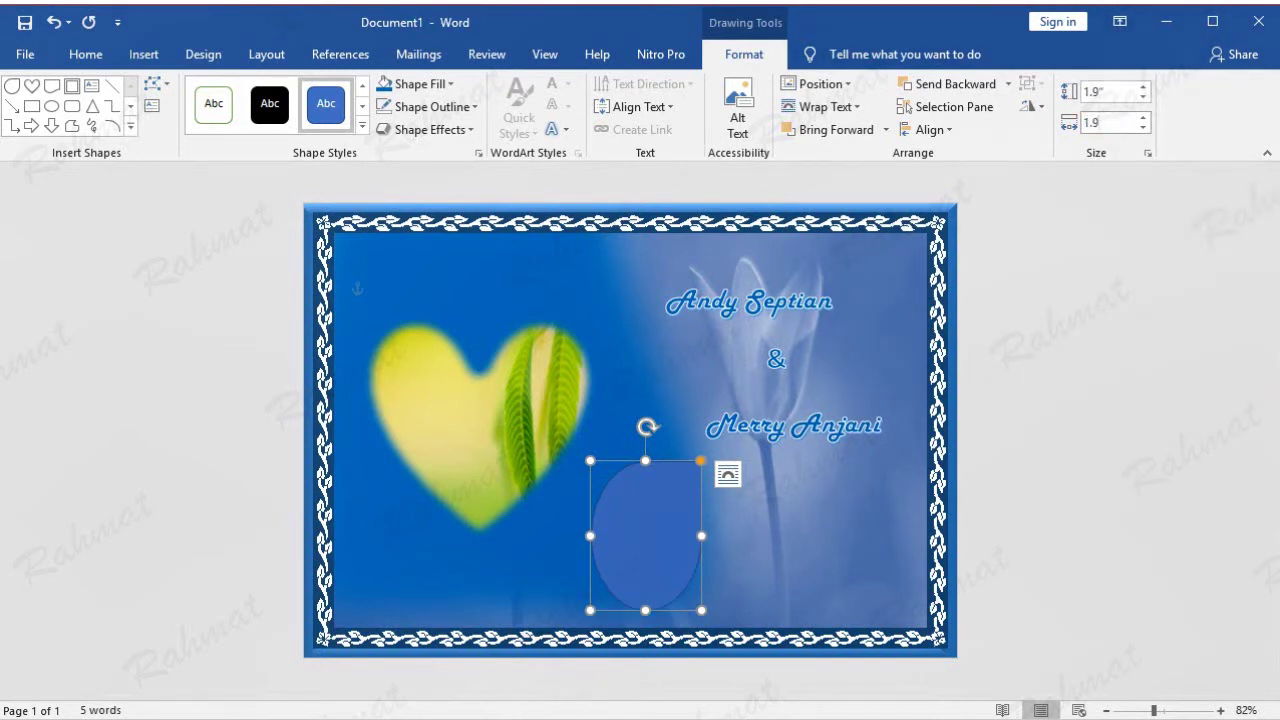
click(1131, 278)
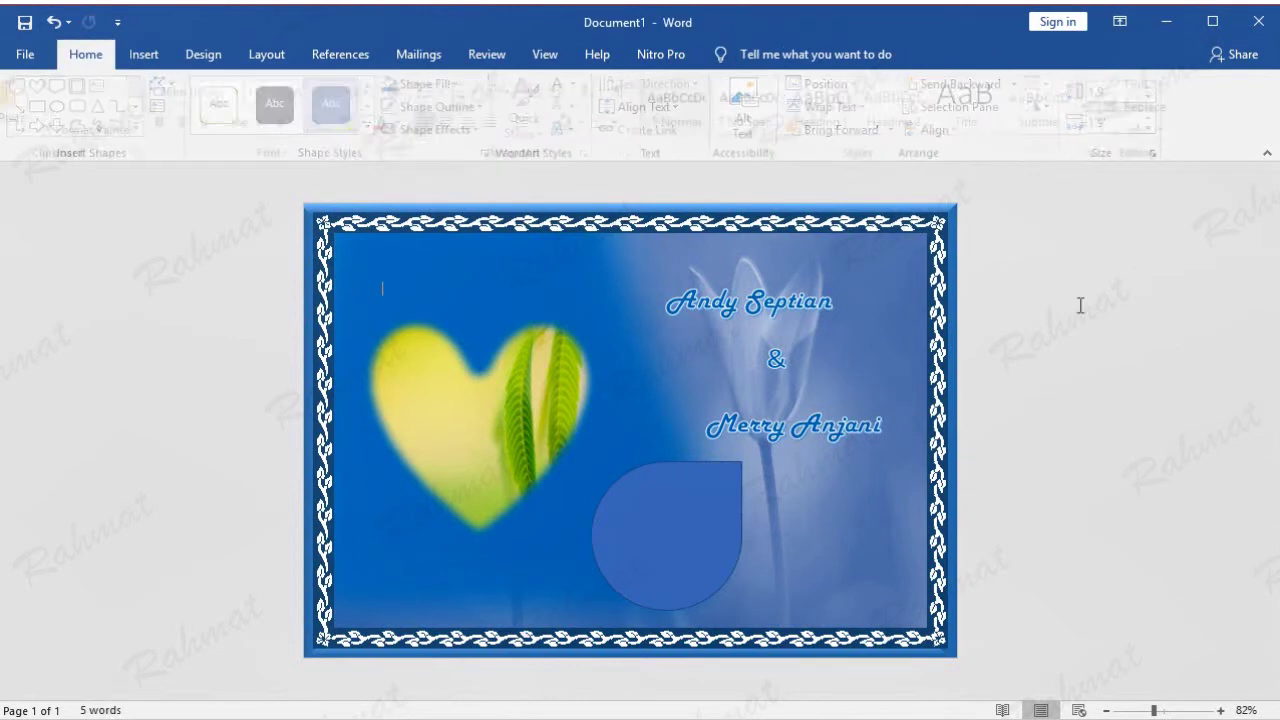
click(726, 514)
Apply the green shape style and a preset shape effect to the teardrop.
click(744, 54)
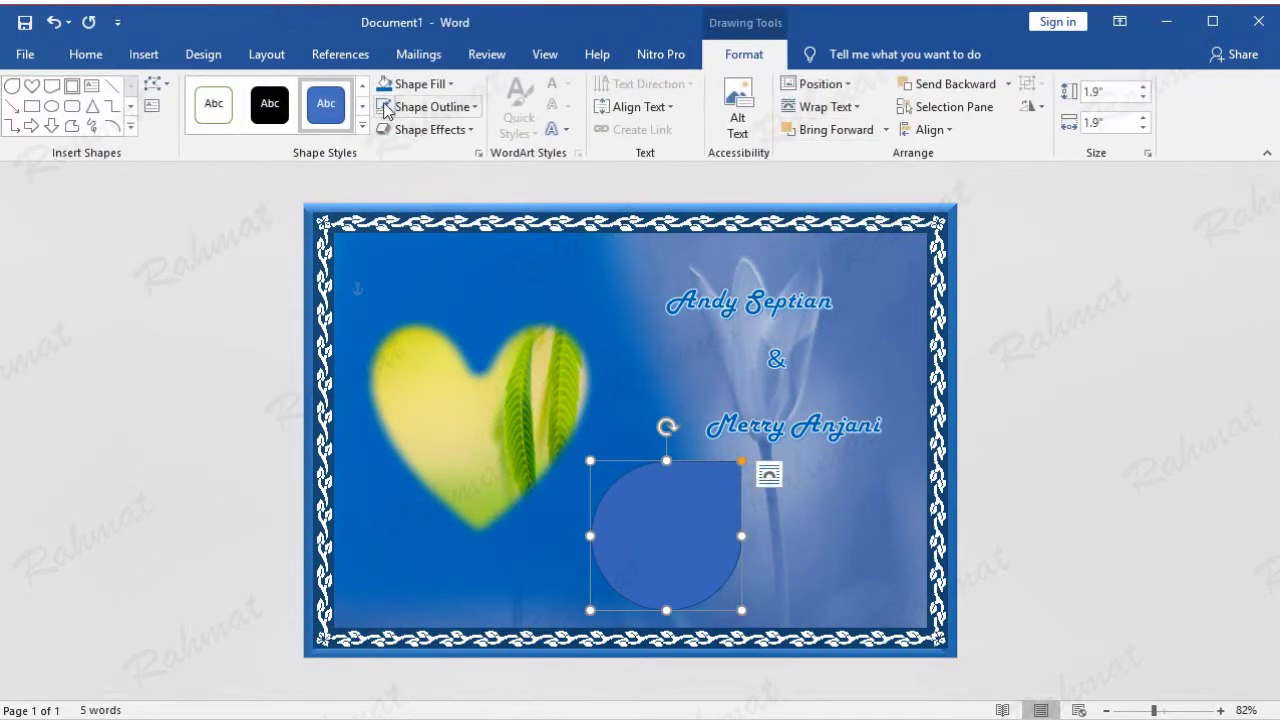
click(450, 88)
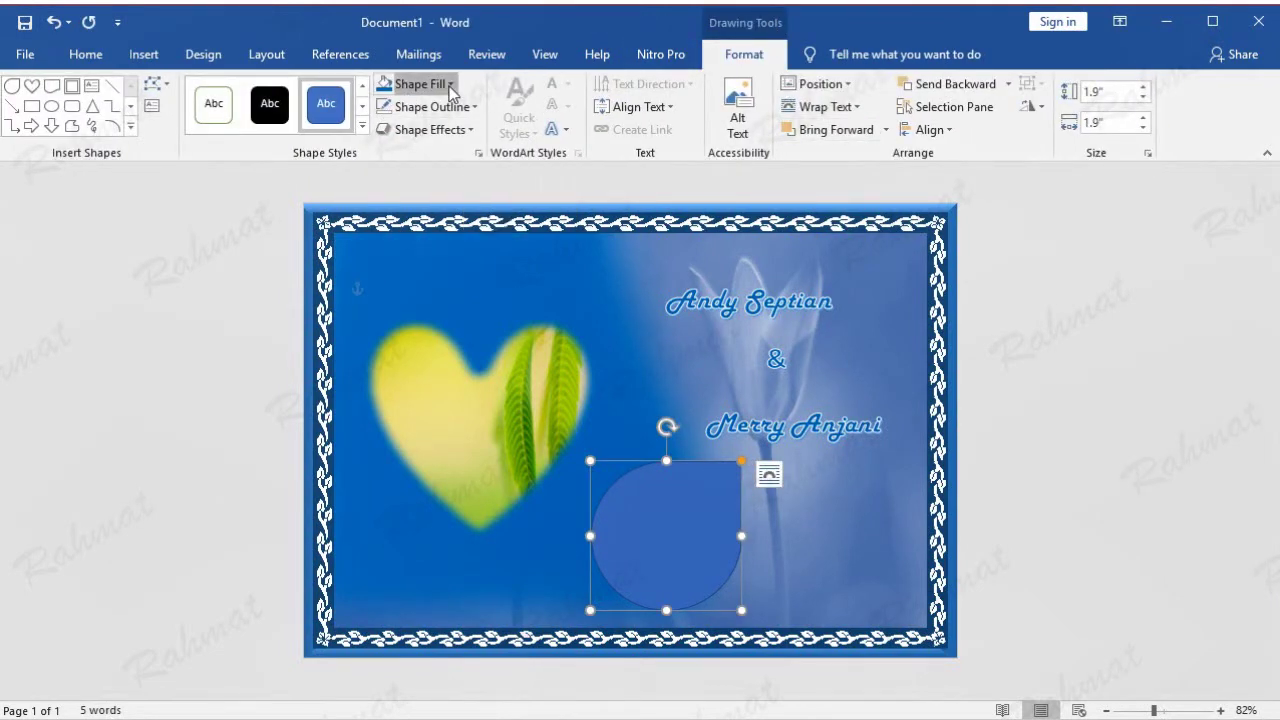
click(362, 127)
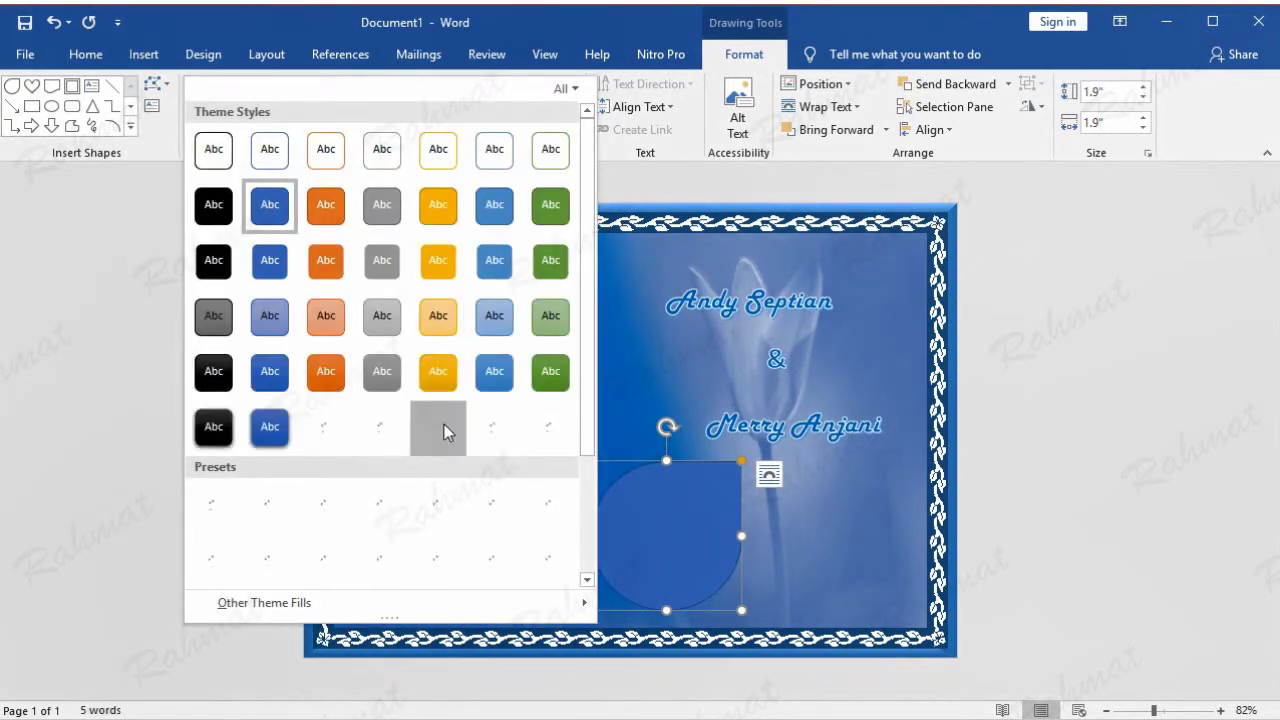
click(552, 435)
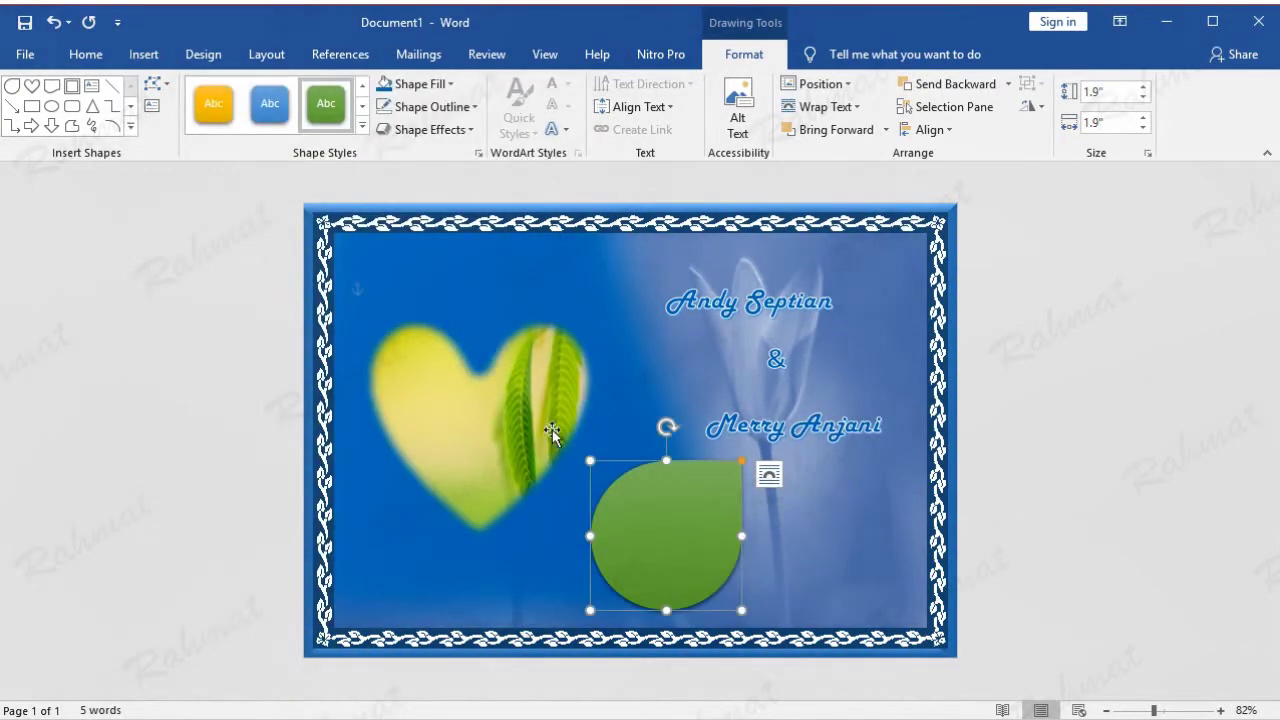
click(465, 130)
mouse_move(440, 167)
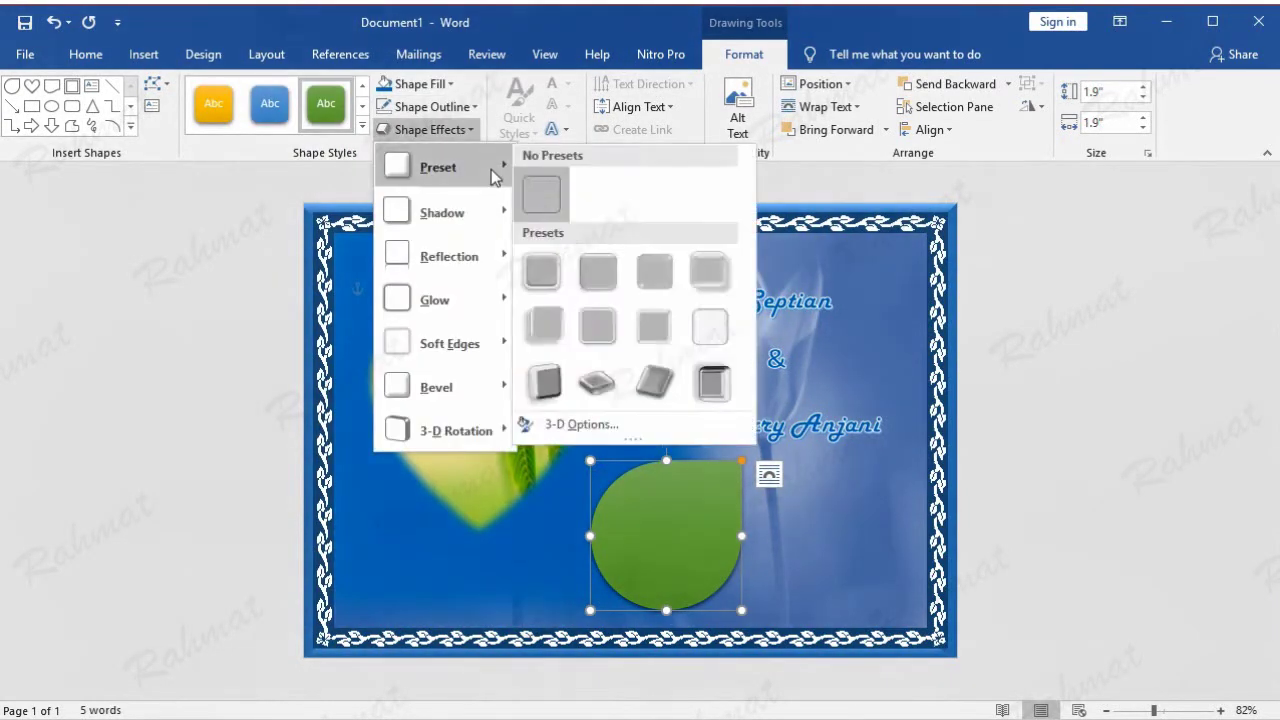
click(724, 265)
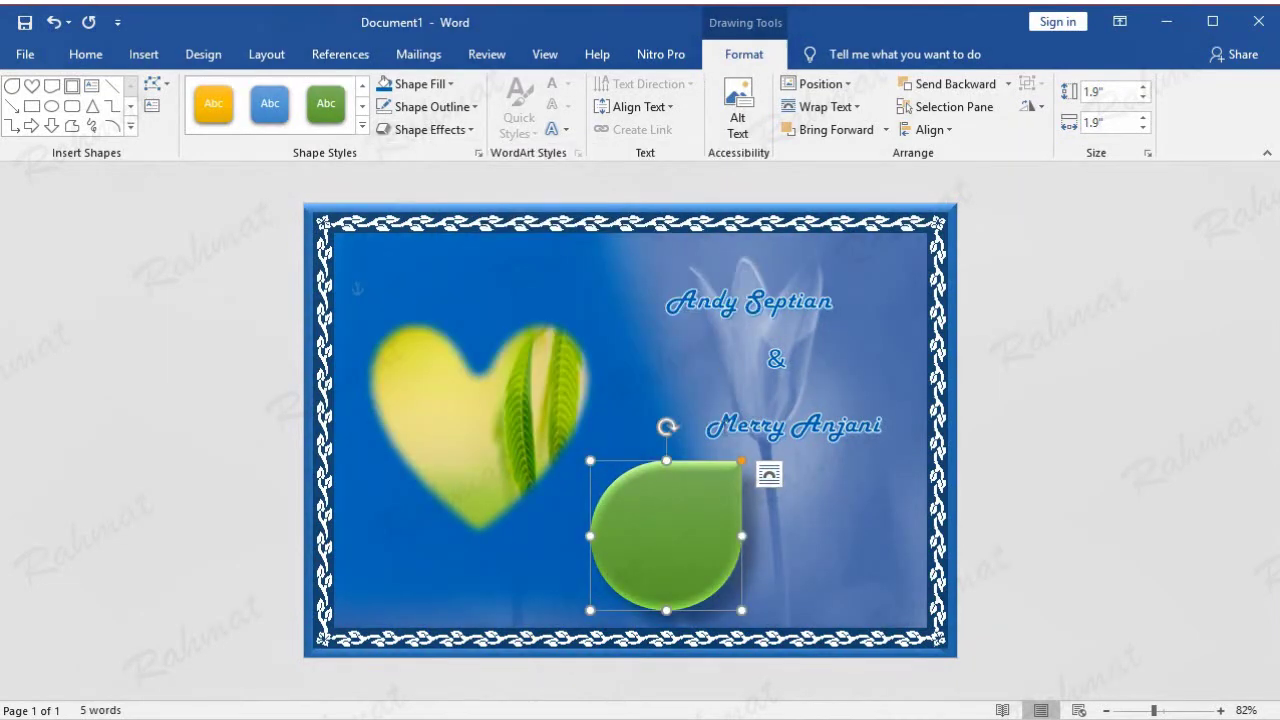
Reposition the teardrop to 2.35" horizontally and 2.29" vertically.
right_click(701, 513)
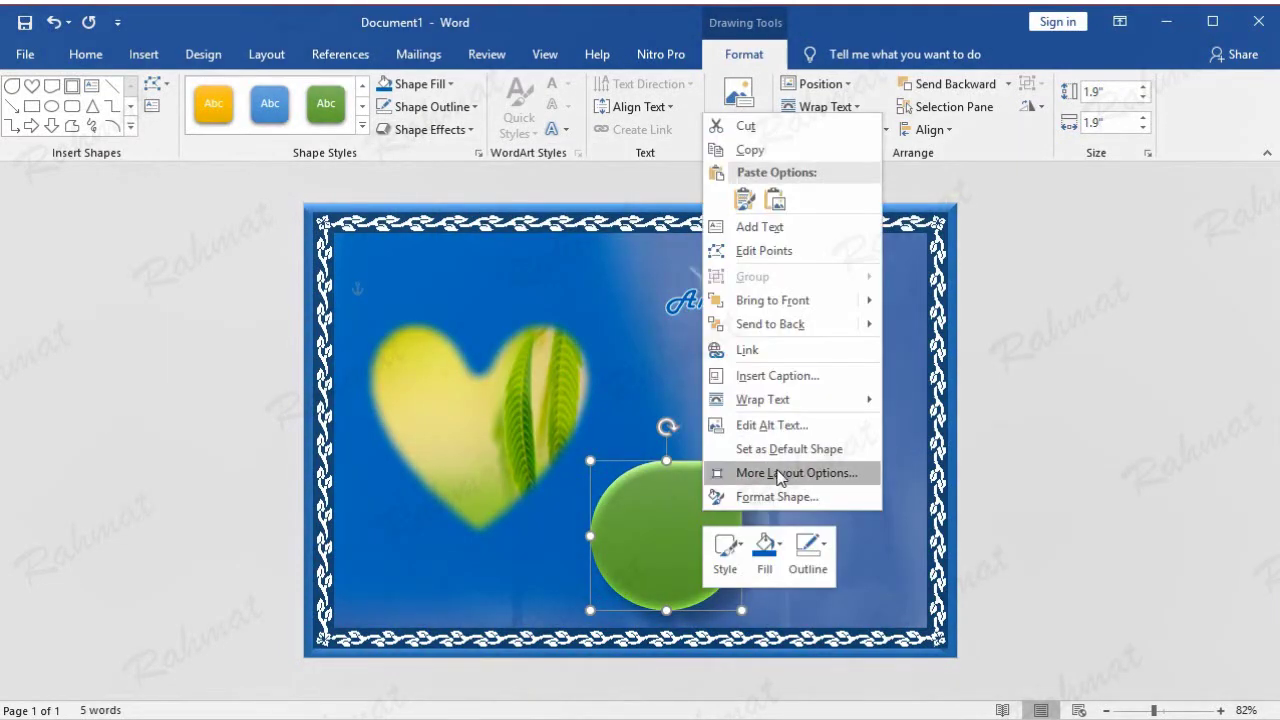
click(779, 476)
click(836, 291)
drag(836, 291, 775, 286)
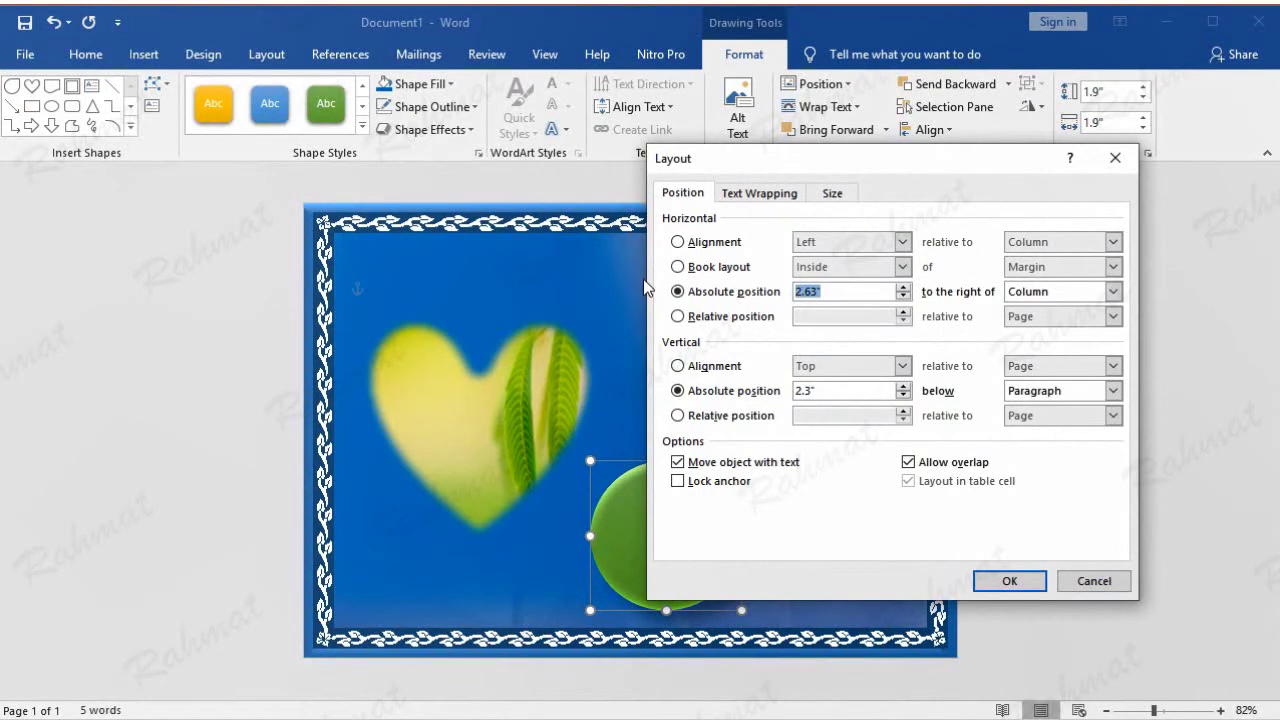
text(2)
click(757, 391)
text(2)
key(Return)
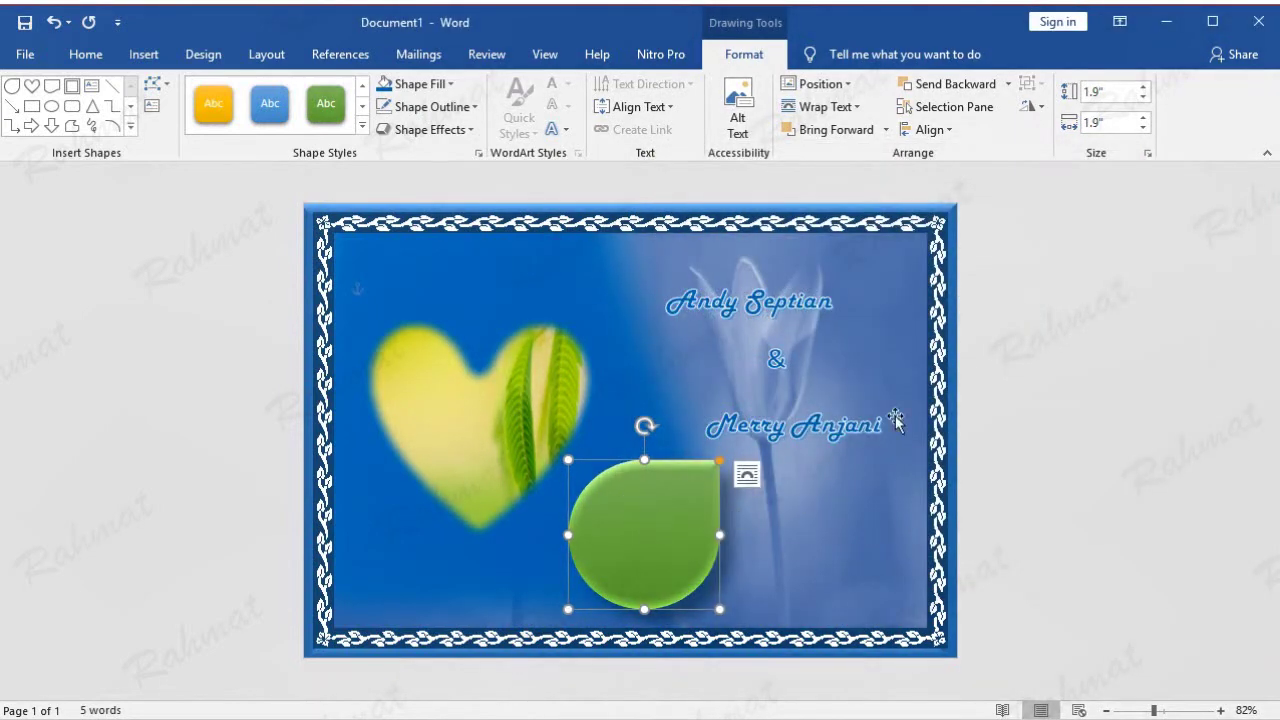
click(1034, 361)
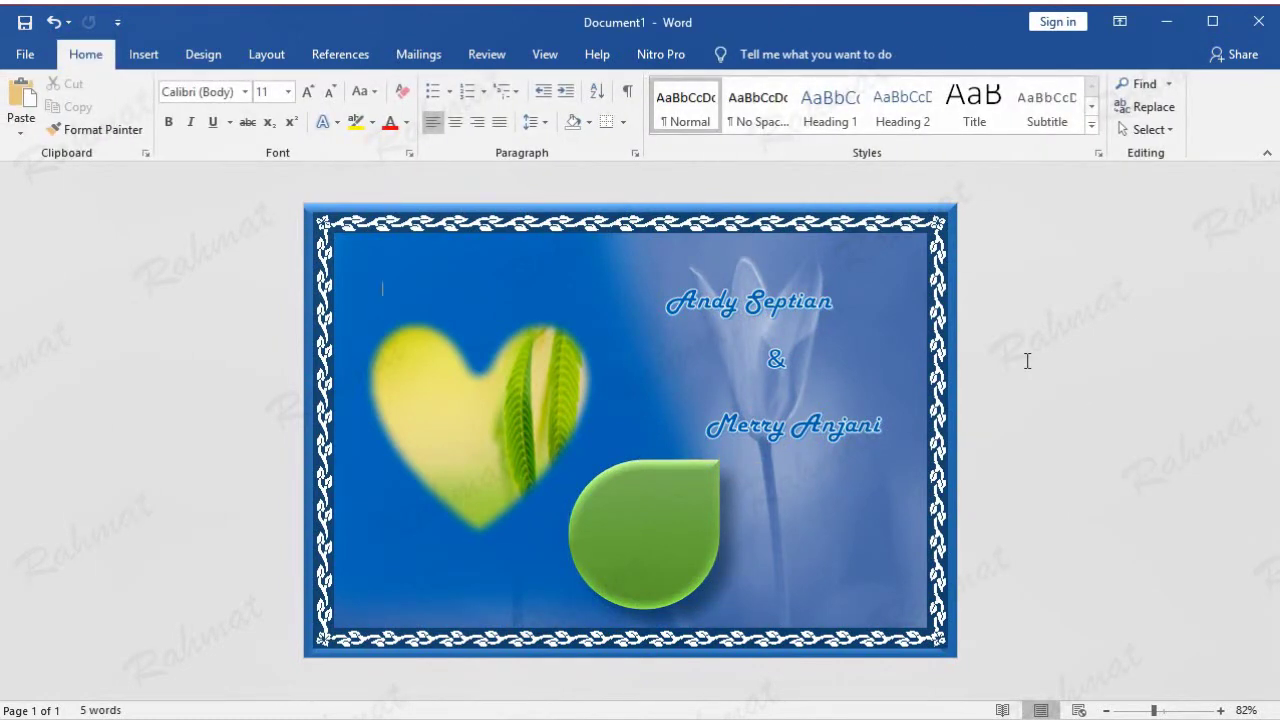
Add a simple text box reading On Monday, 21th of December 2020, At ABC Bandung, 10:00 AM.
click(141, 58)
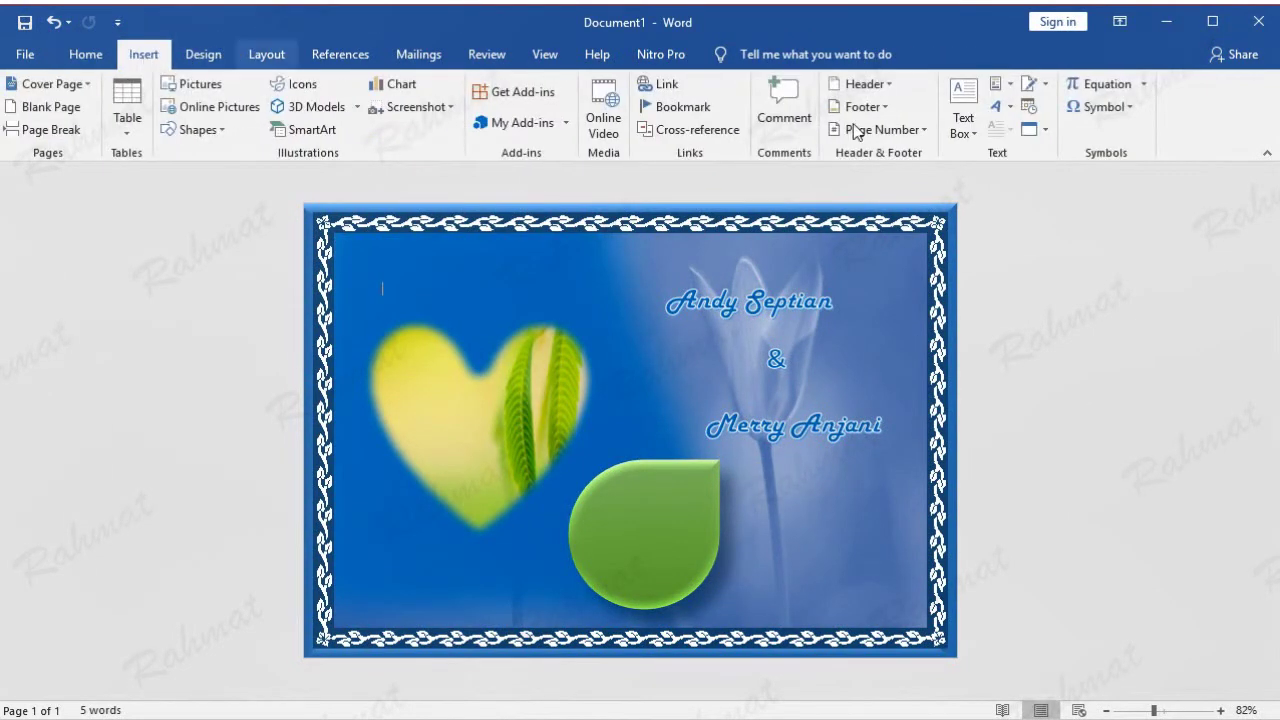
click(972, 134)
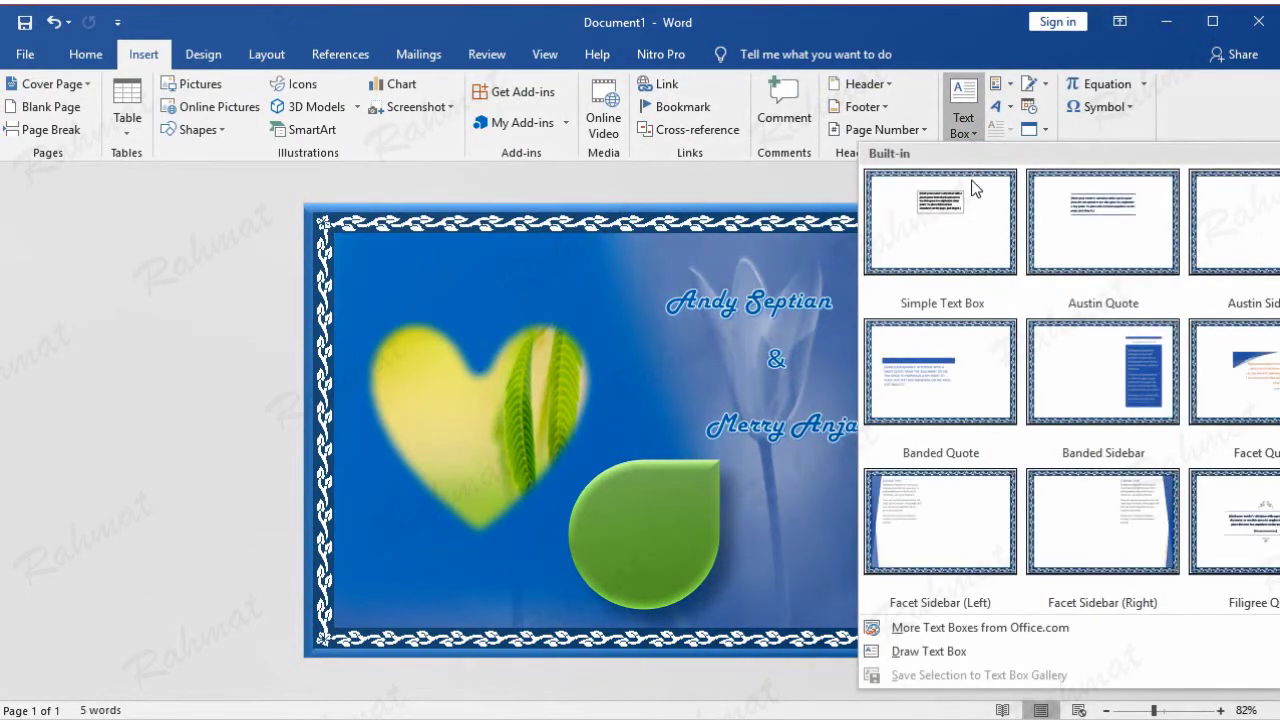
click(953, 212)
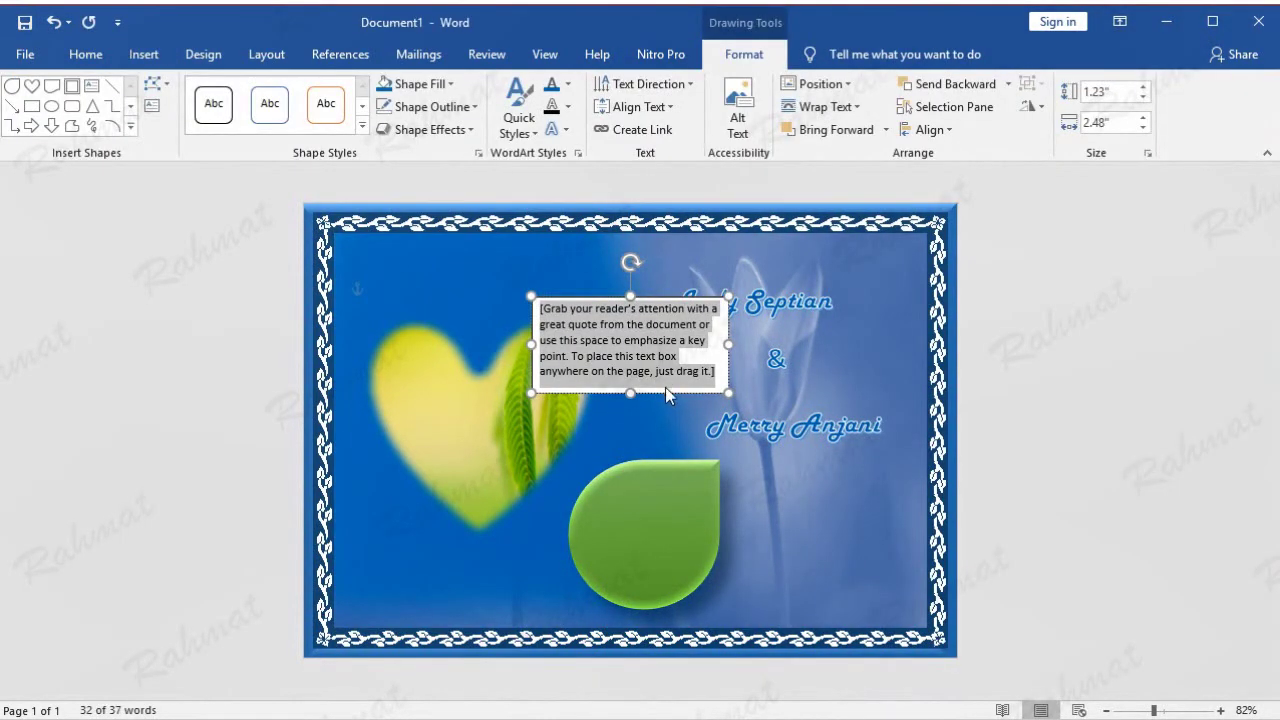
text(On)
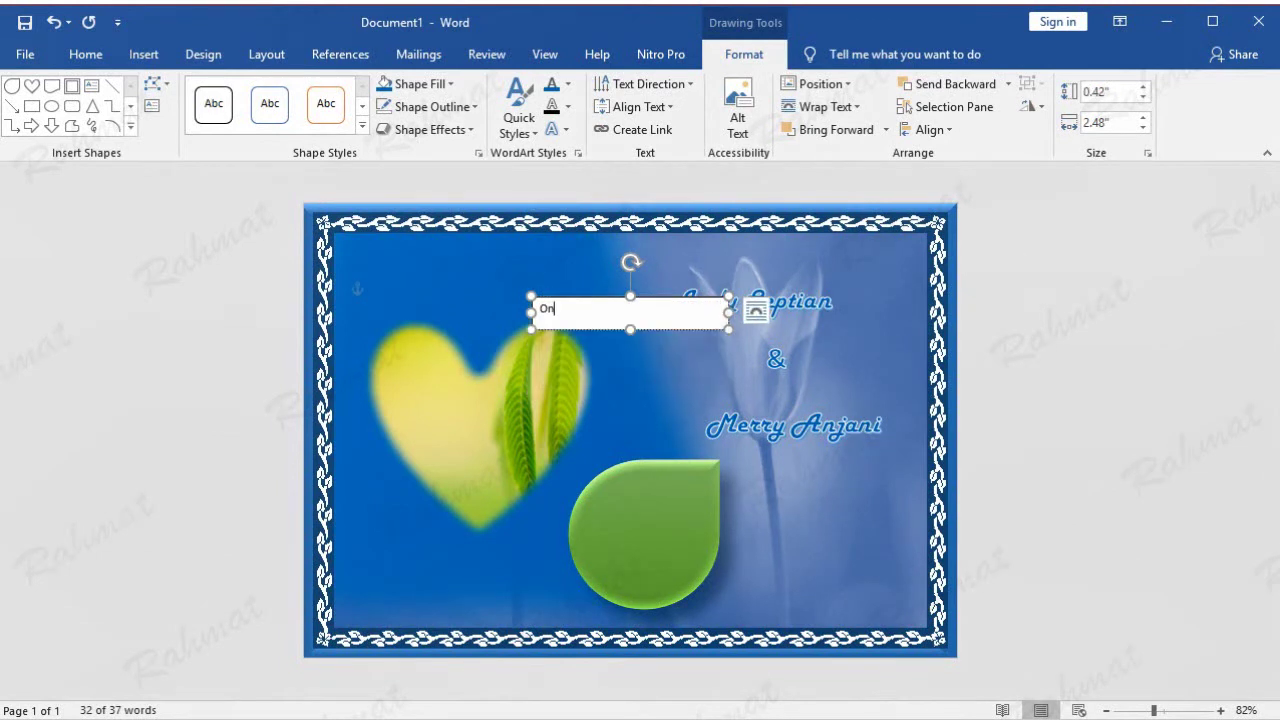
text( Monday)
key(Return)
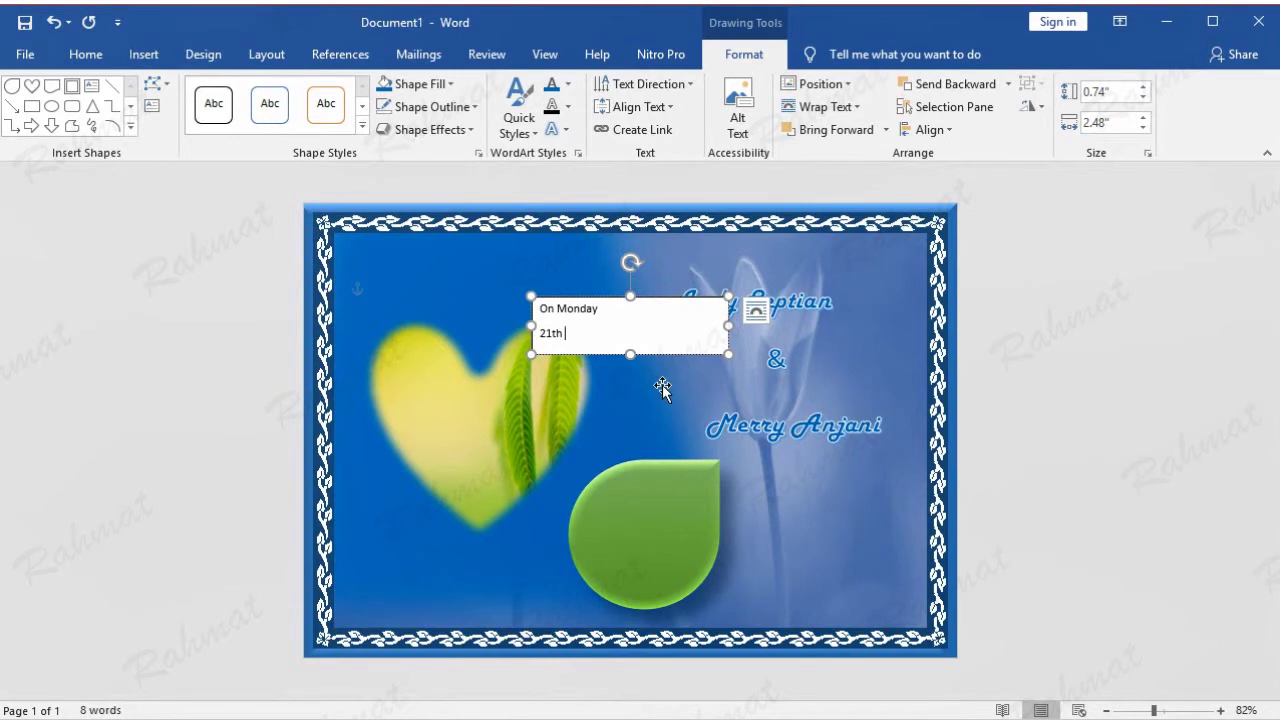
text(of December )
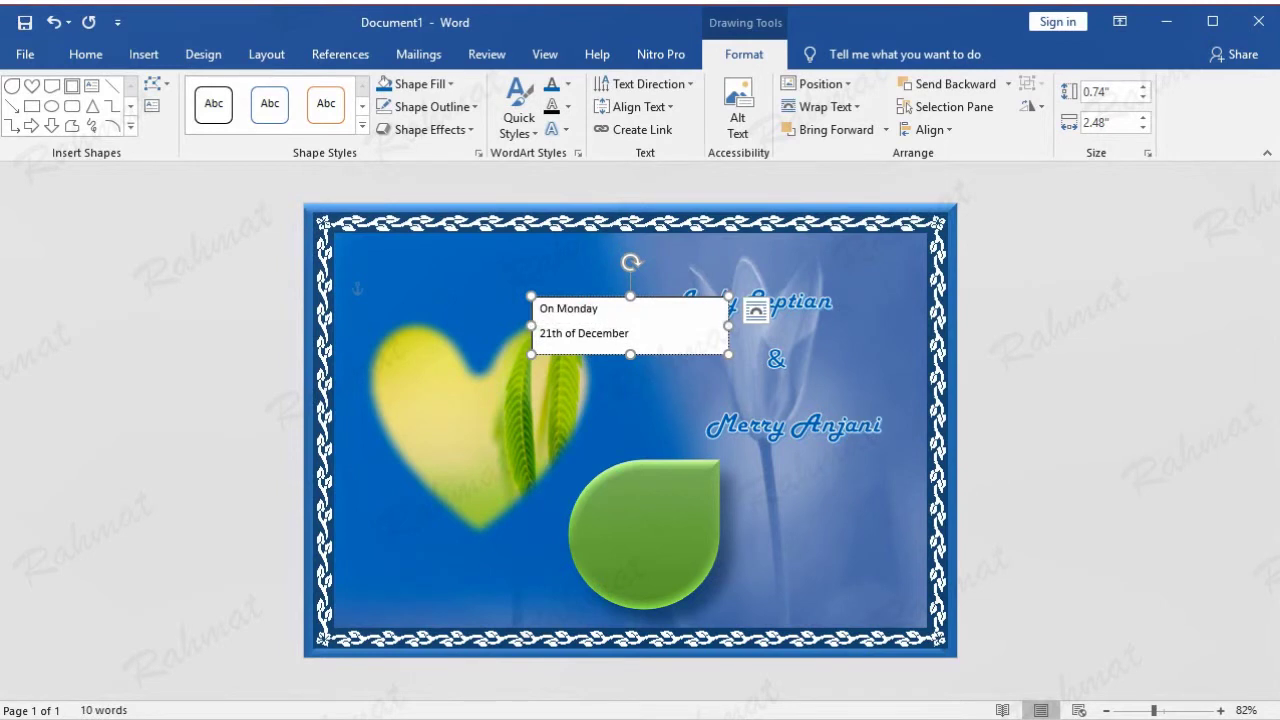
text(2020)
key(Return)
text(A)
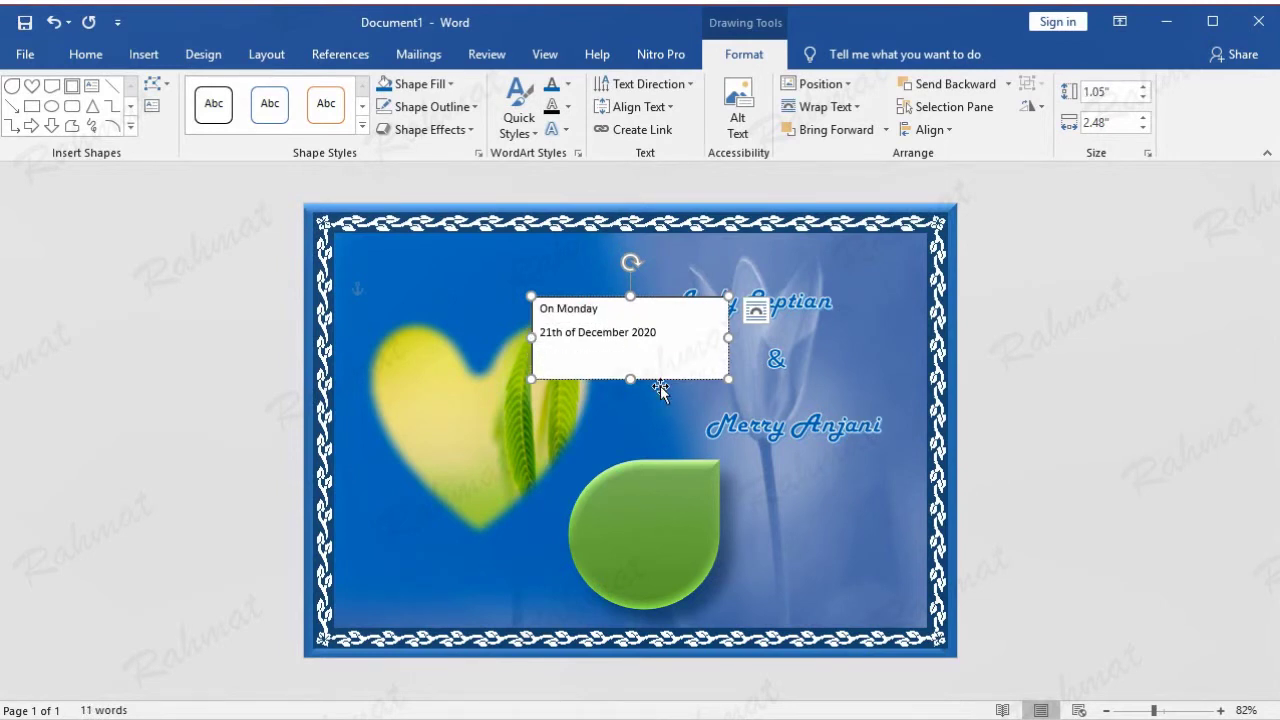
text(t ABC Bandung)
key(Return)
text(10:00 AM)
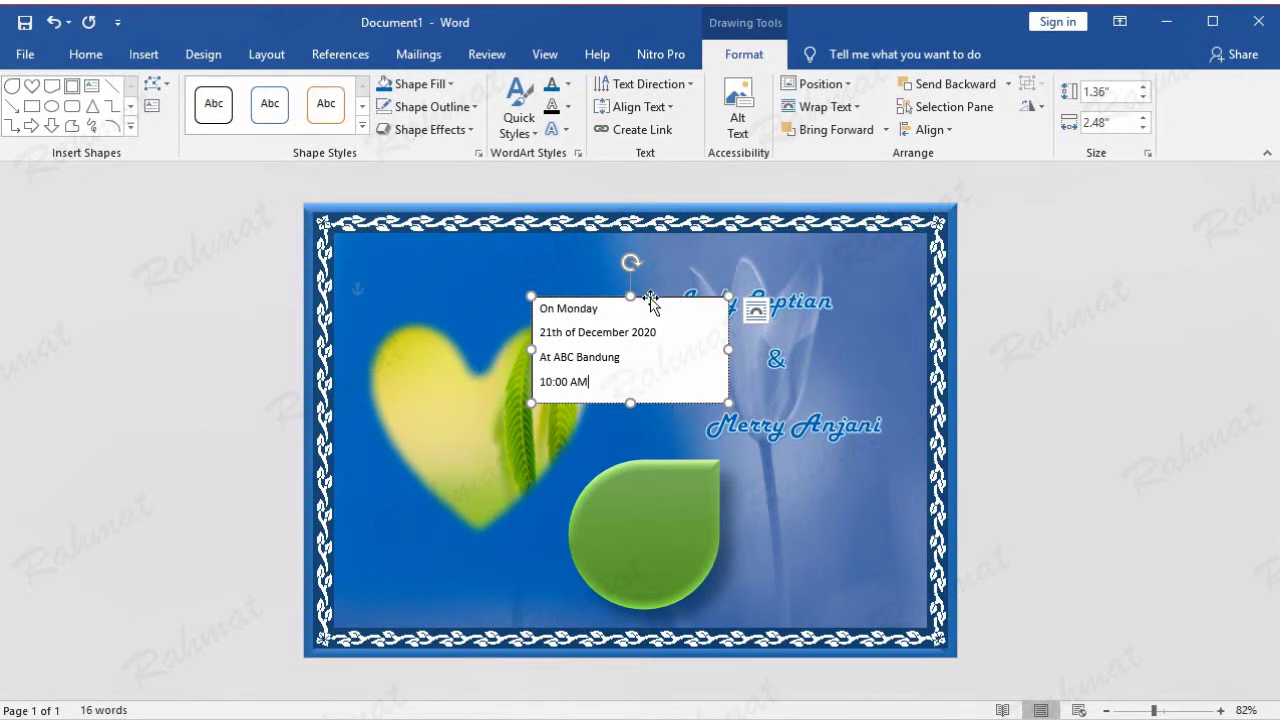
drag(651, 298, 687, 382)
Centre the event lines and remove the text box's fill and border.
key(ctrl+a)
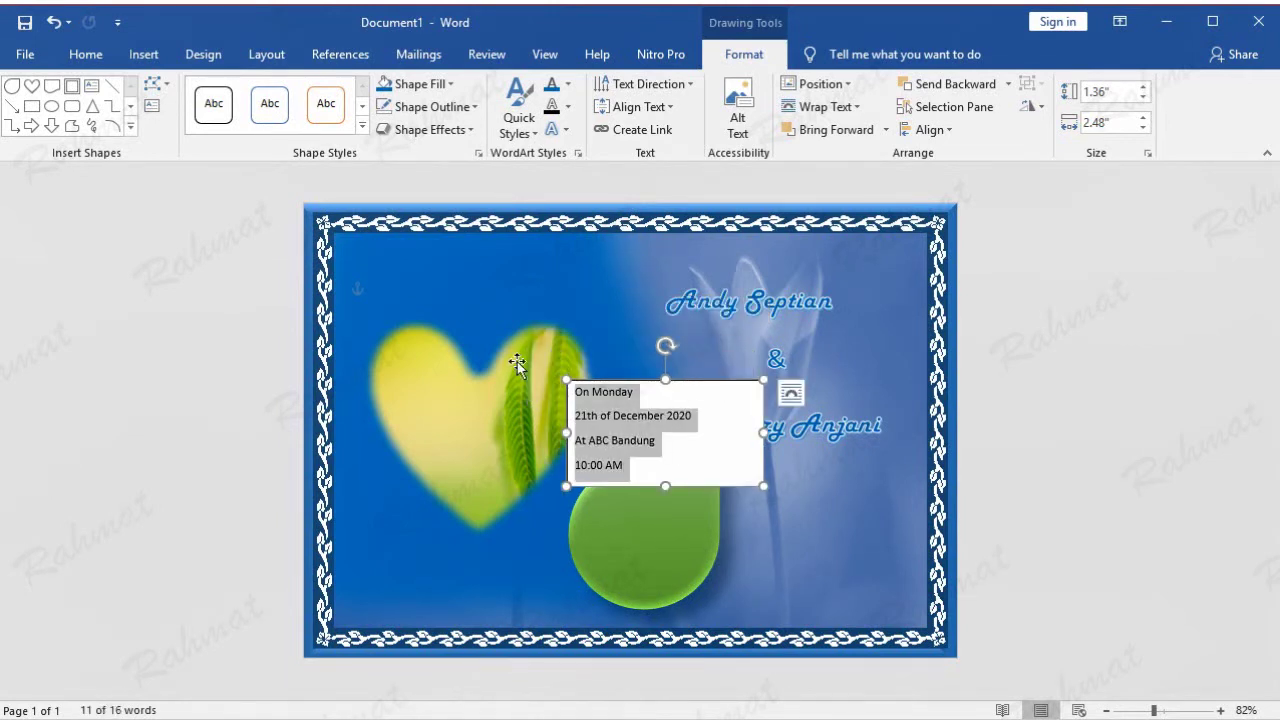
click(90, 54)
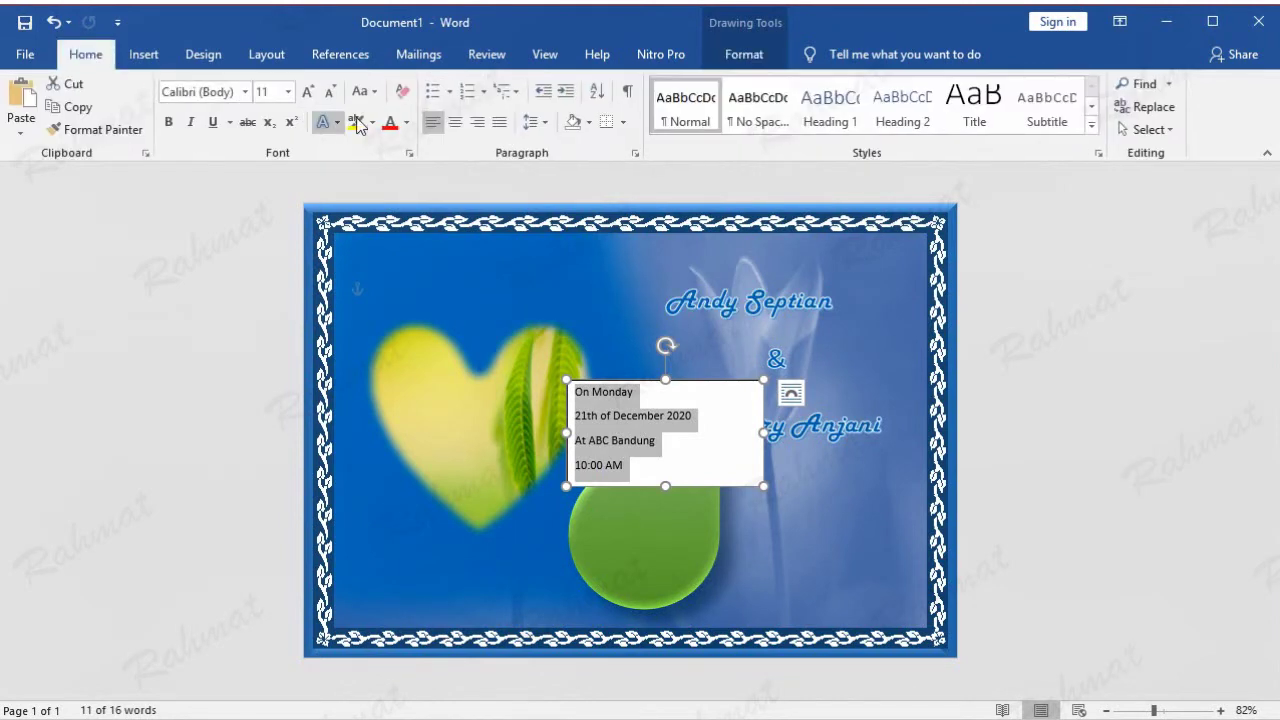
click(455, 121)
click(764, 62)
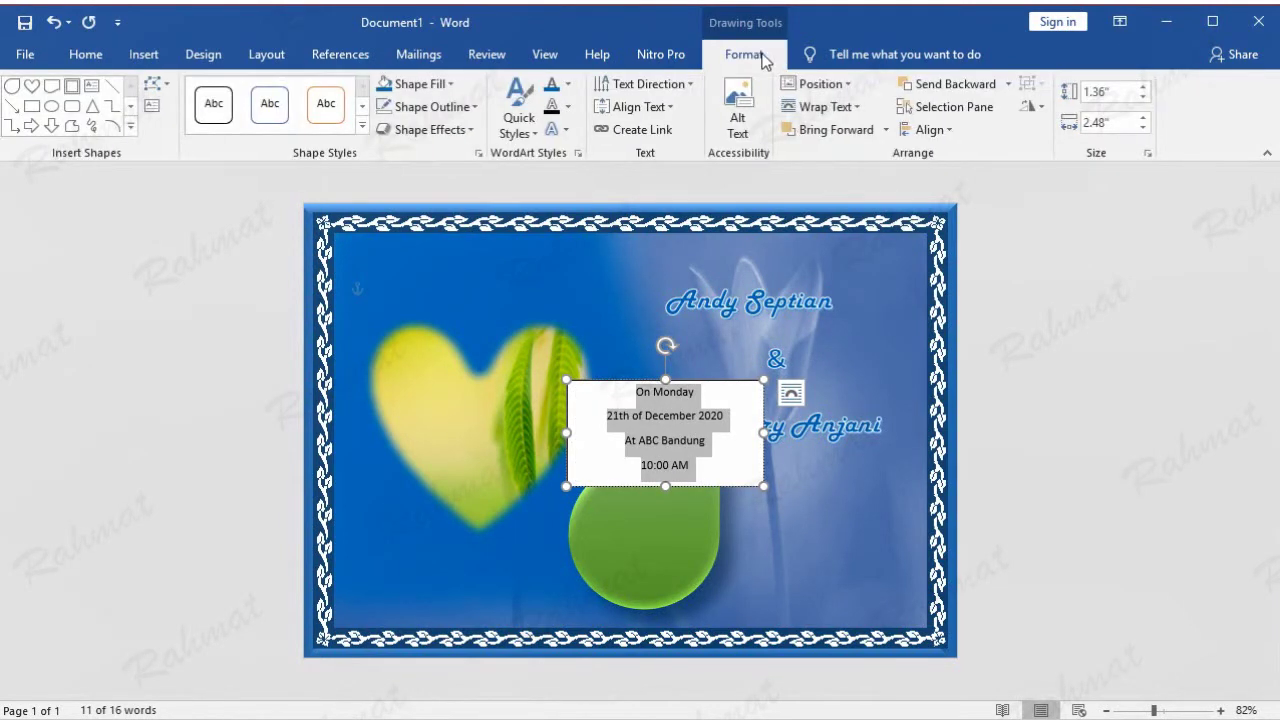
click(450, 86)
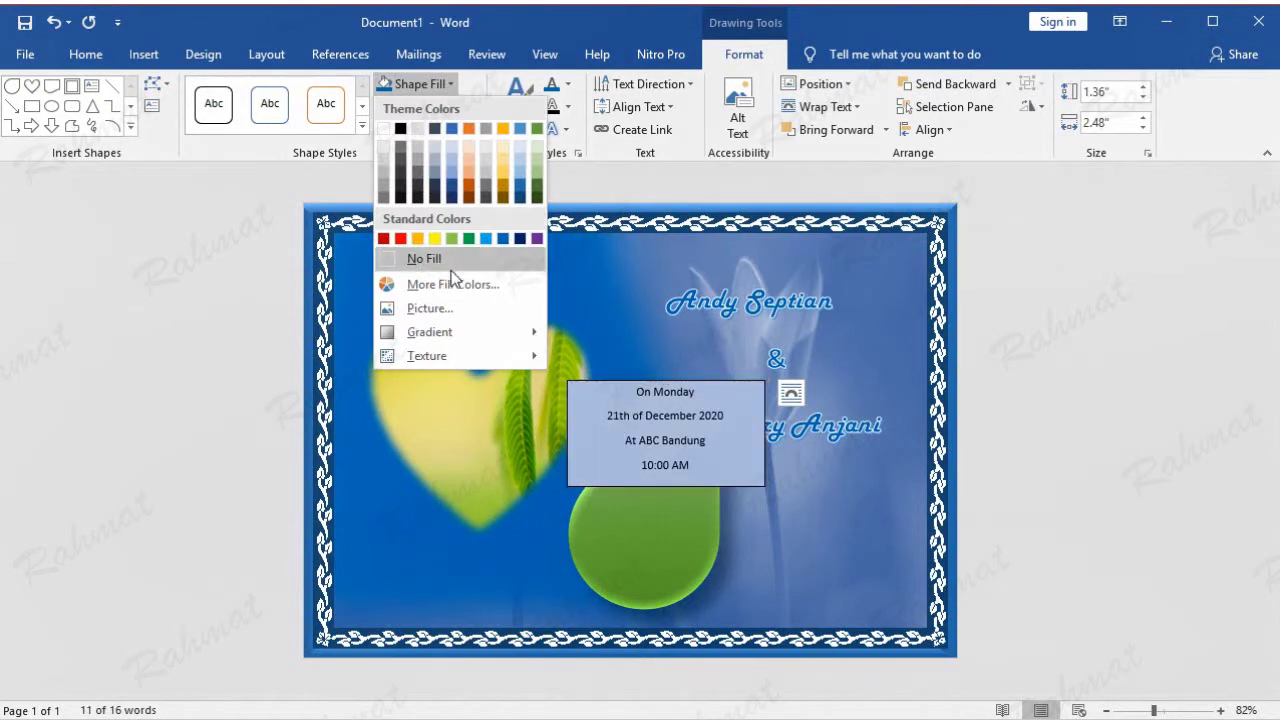
click(430, 258)
click(455, 107)
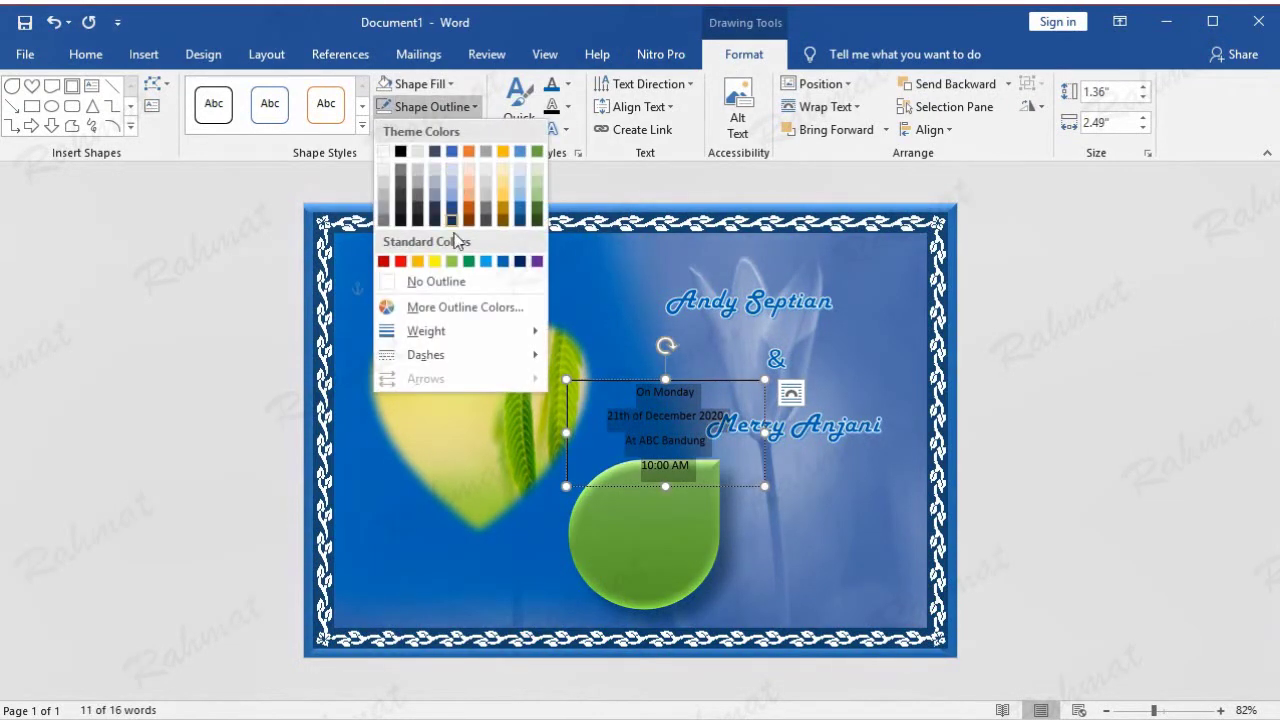
click(430, 280)
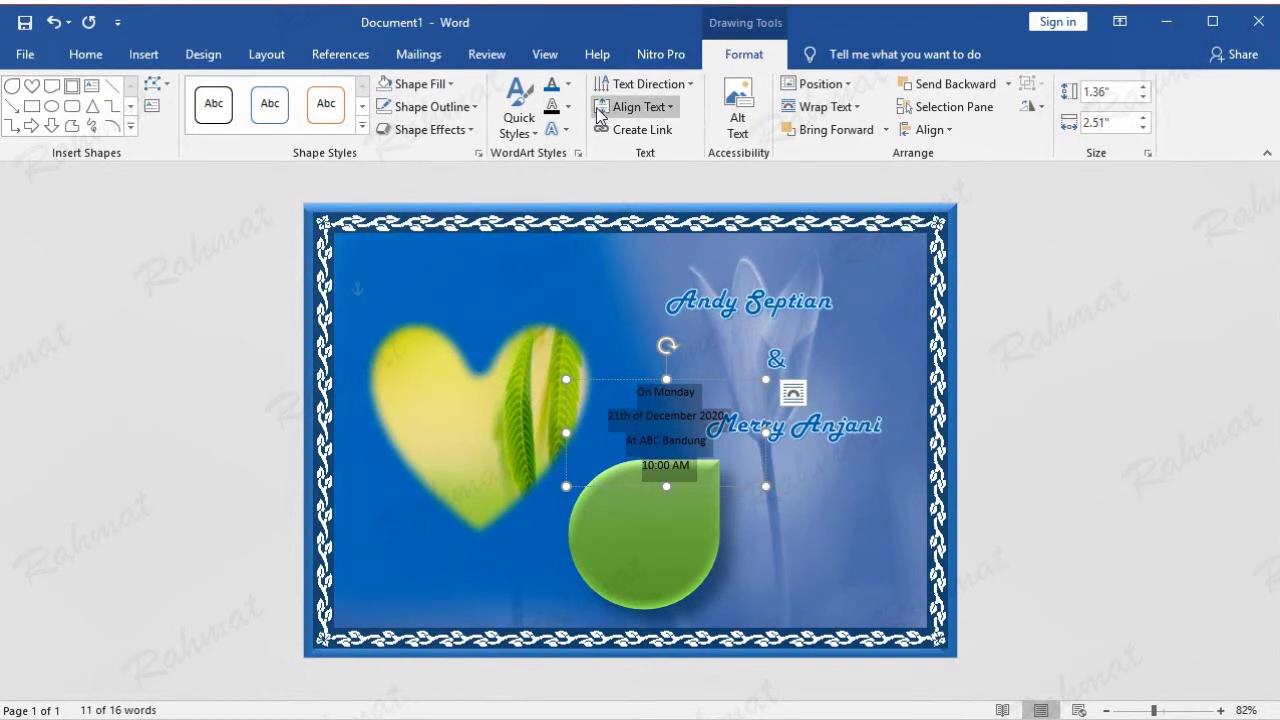
Make the event text white and move the box onto the green teardrop.
click(567, 84)
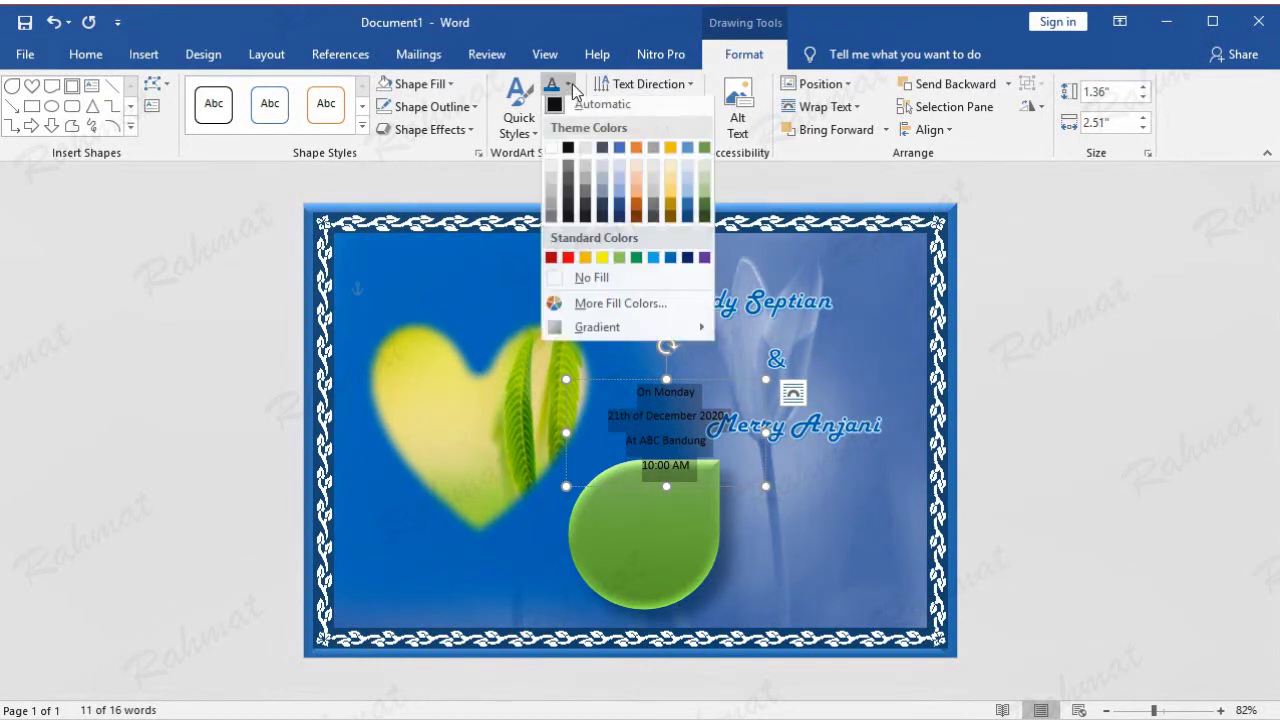
click(554, 154)
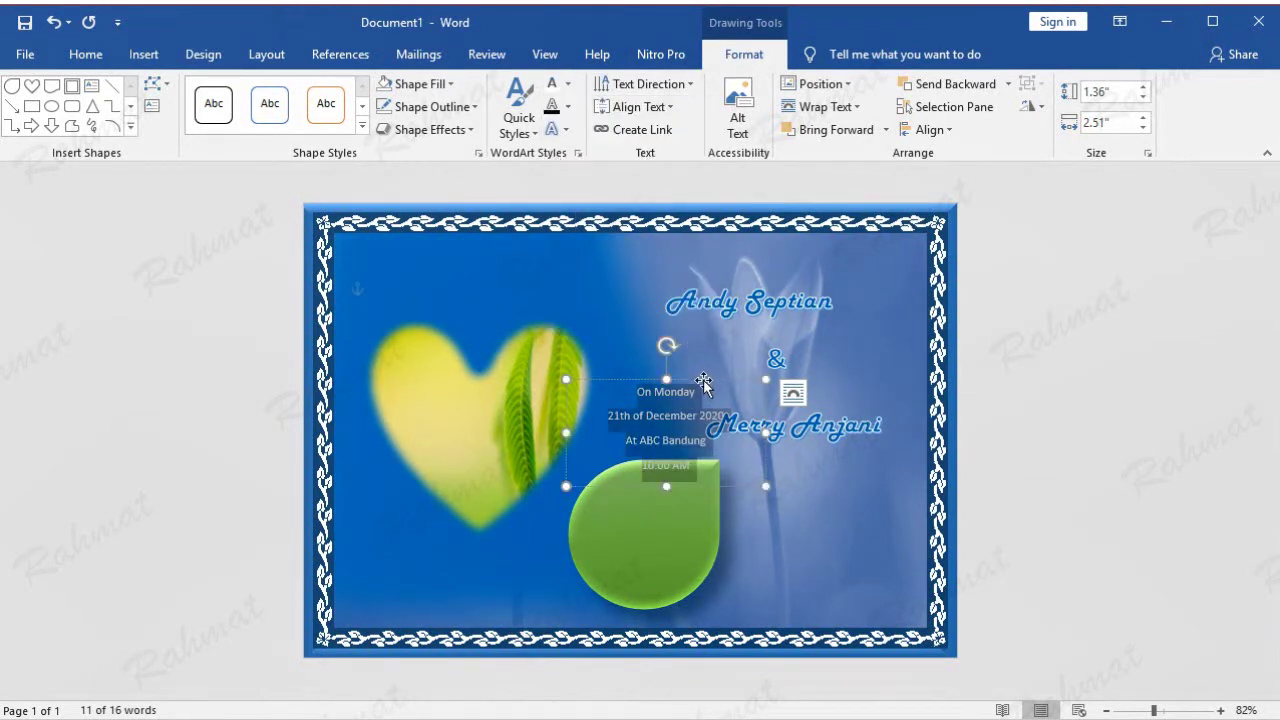
drag(705, 377, 697, 465)
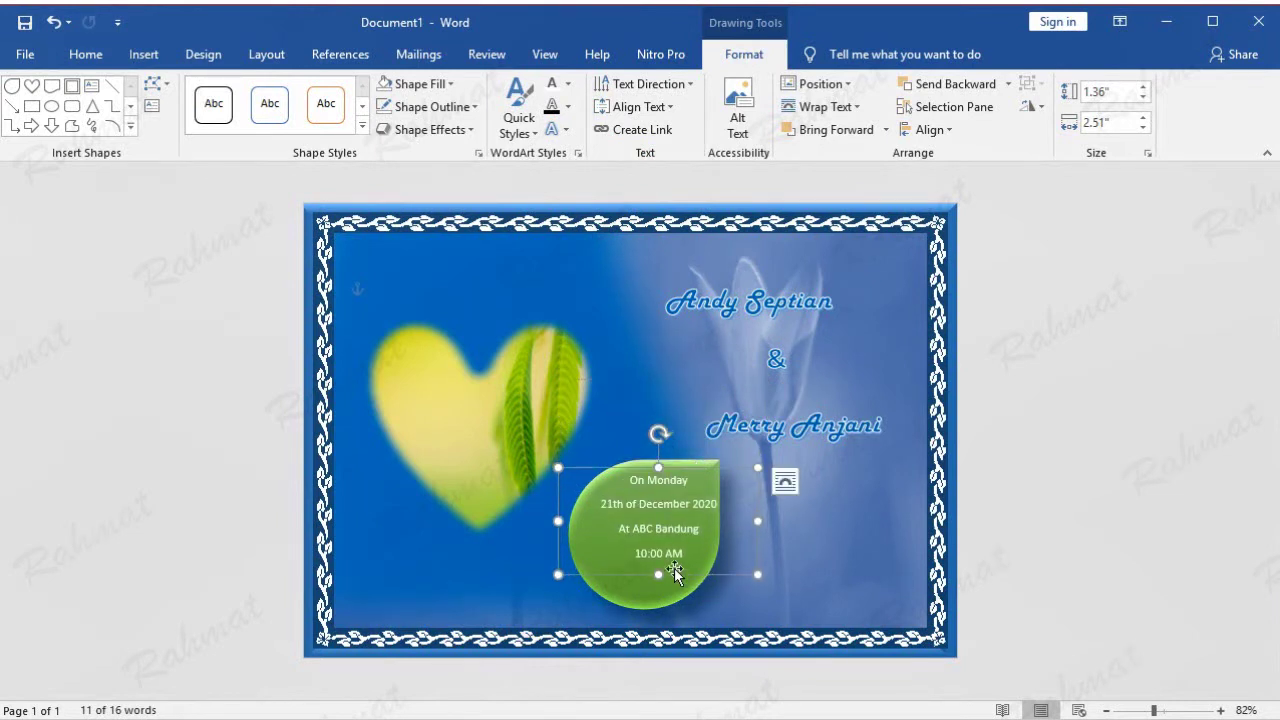
drag(684, 555, 575, 476)
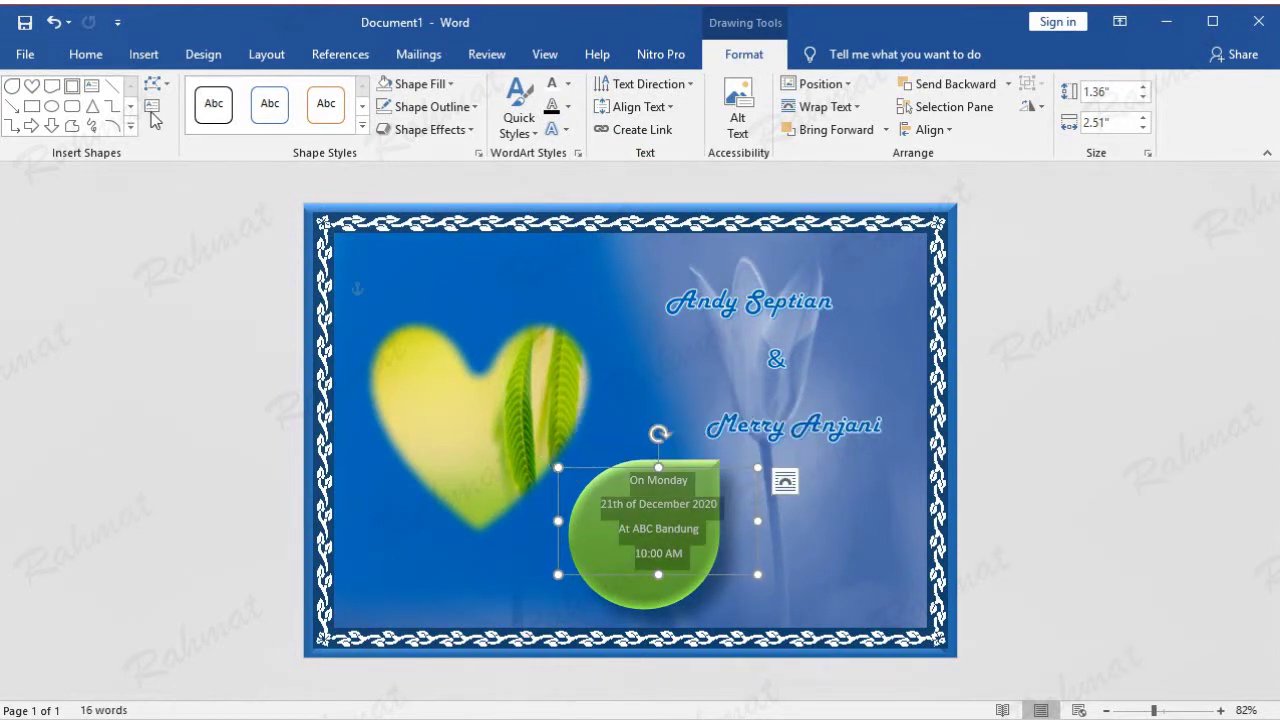
click(86, 54)
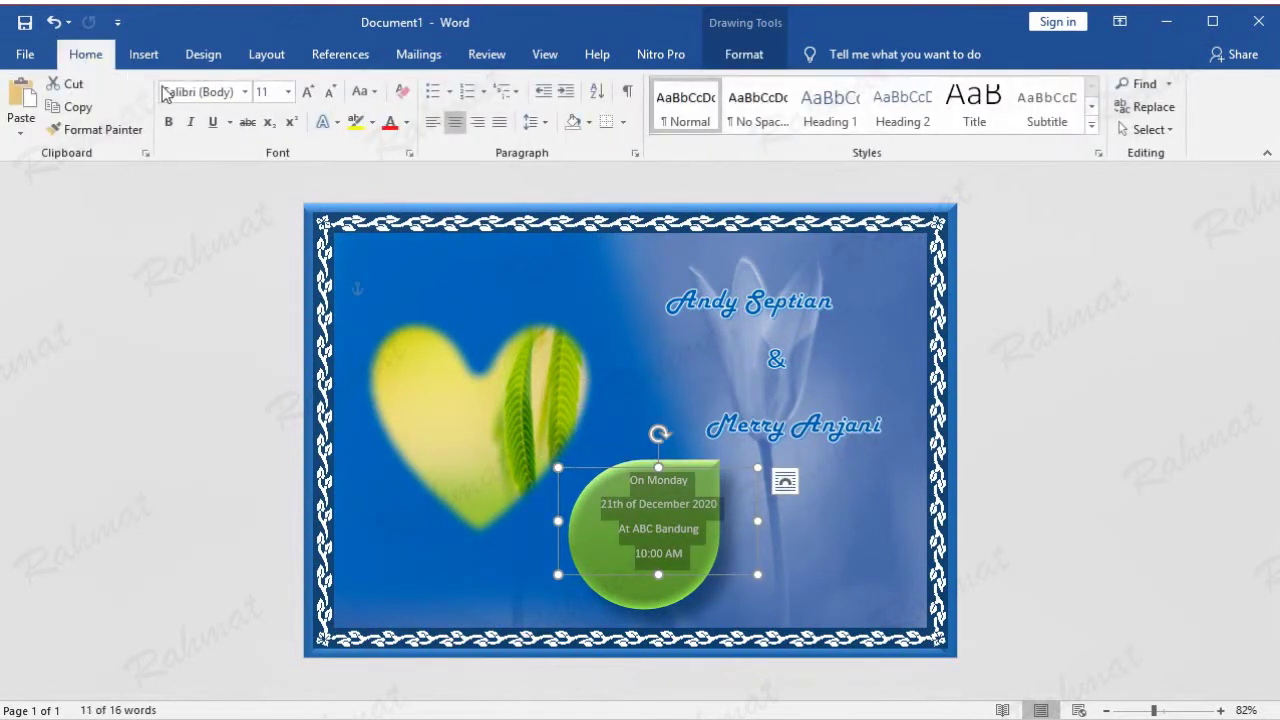
Set the teardrop's date and venue text to 12 pt, leaving line spacing at 1.15.
click(288, 91)
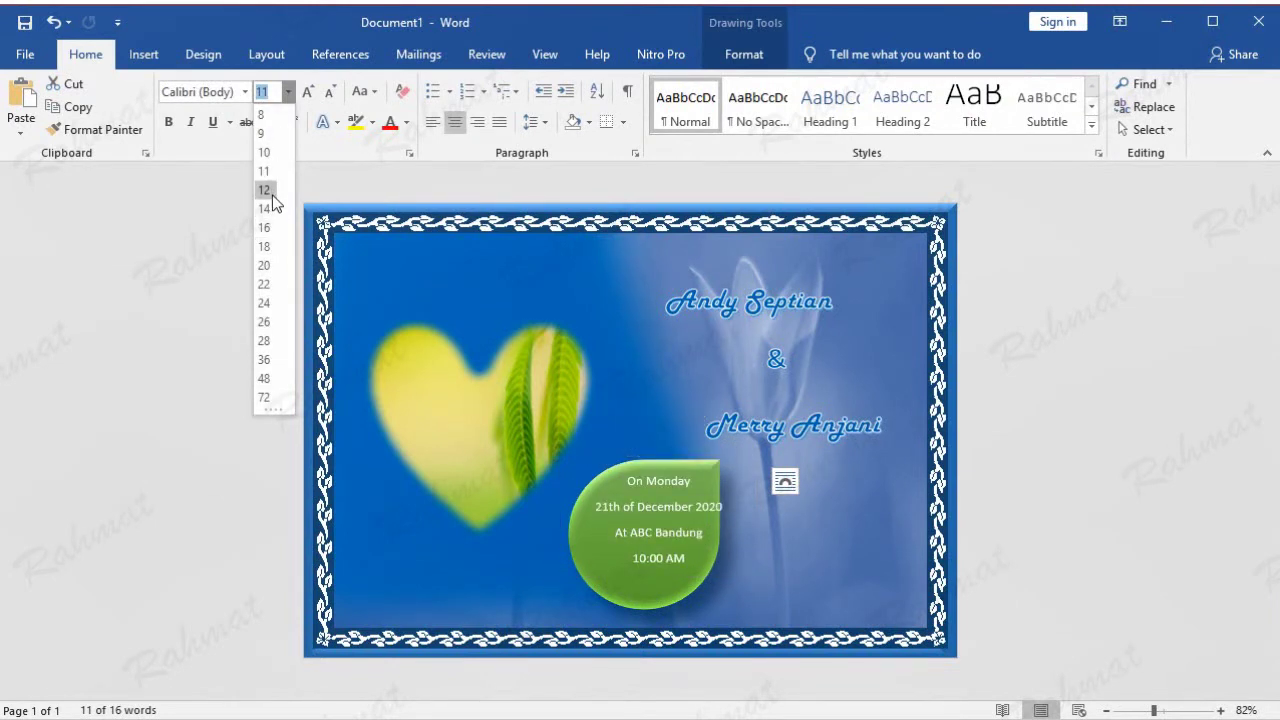
click(266, 190)
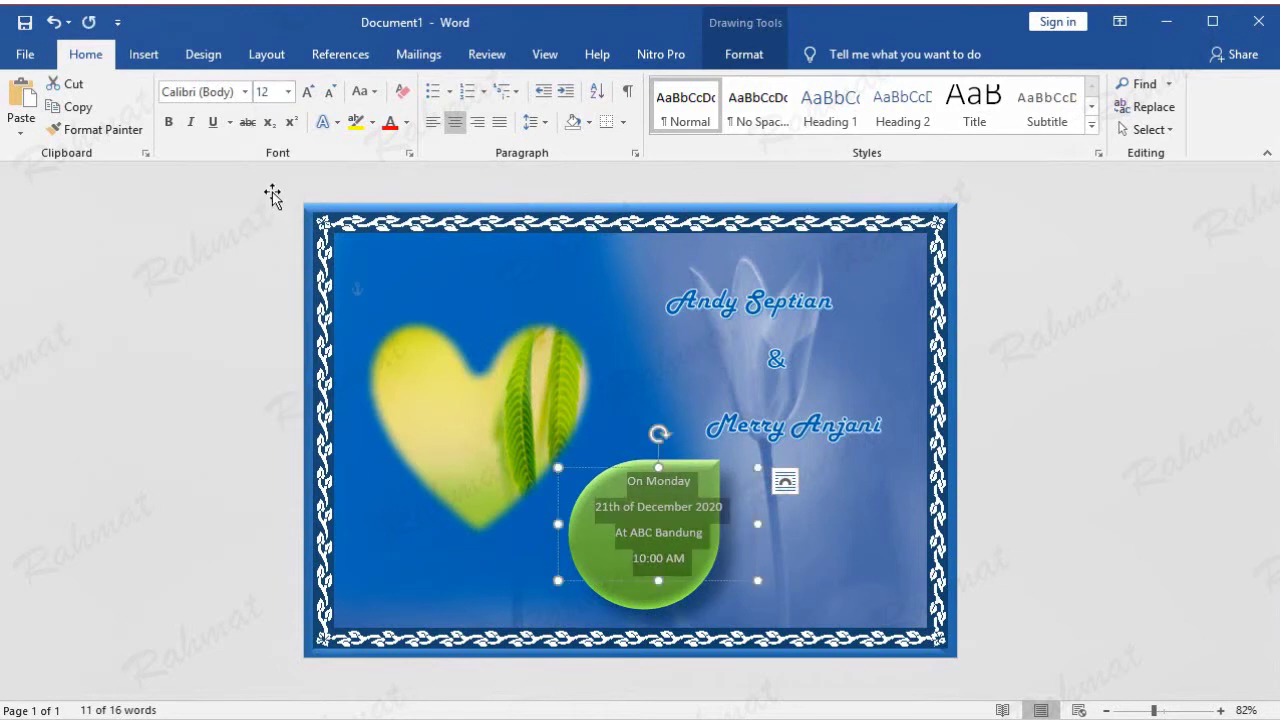
click(740, 56)
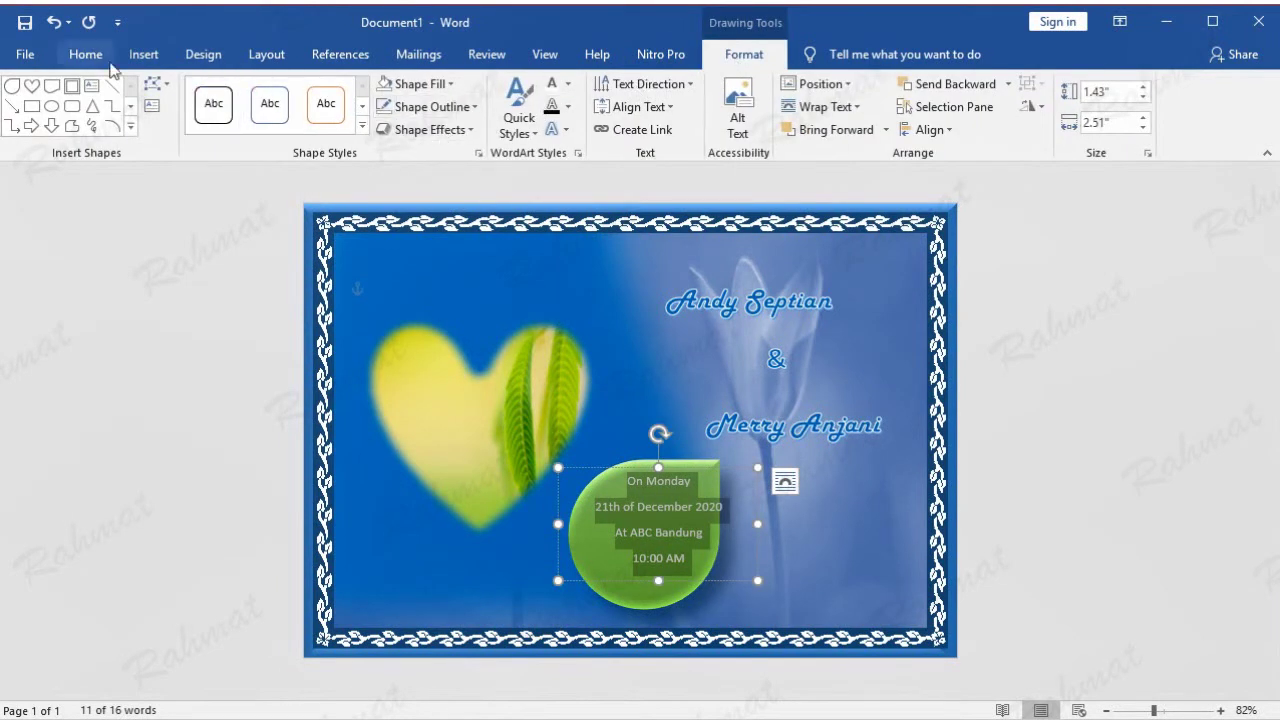
click(95, 56)
click(530, 122)
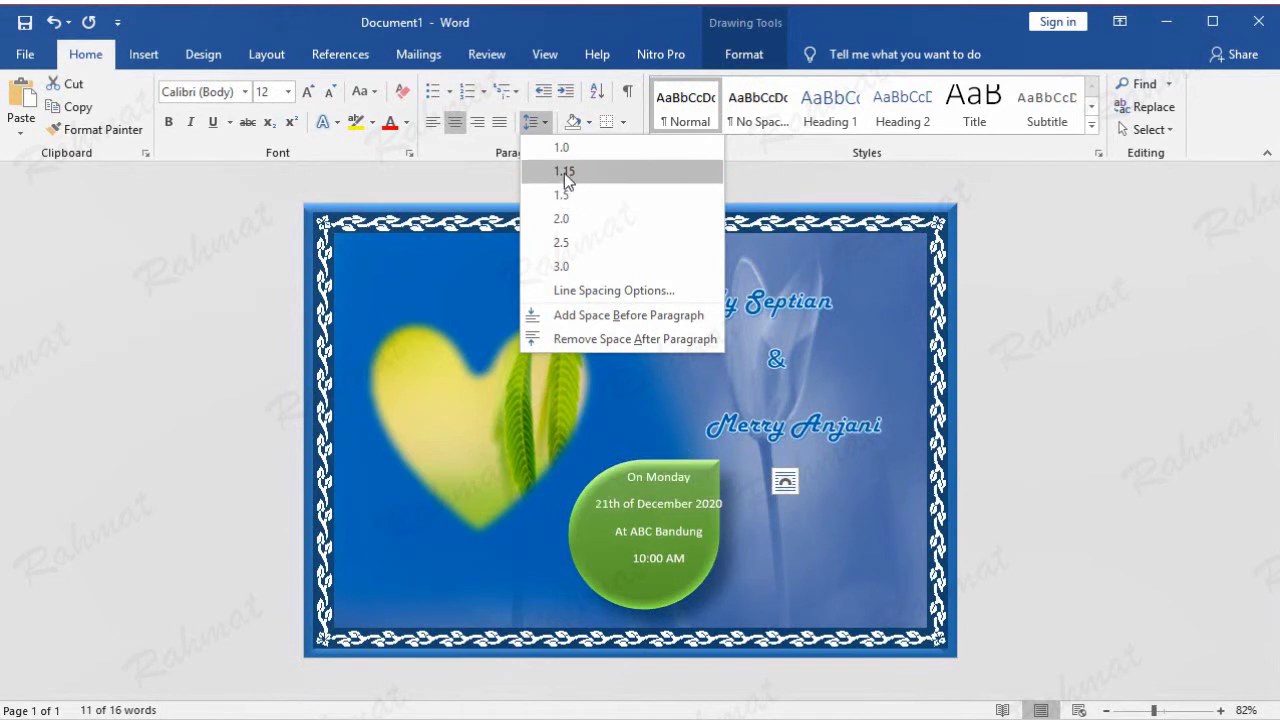
click(564, 173)
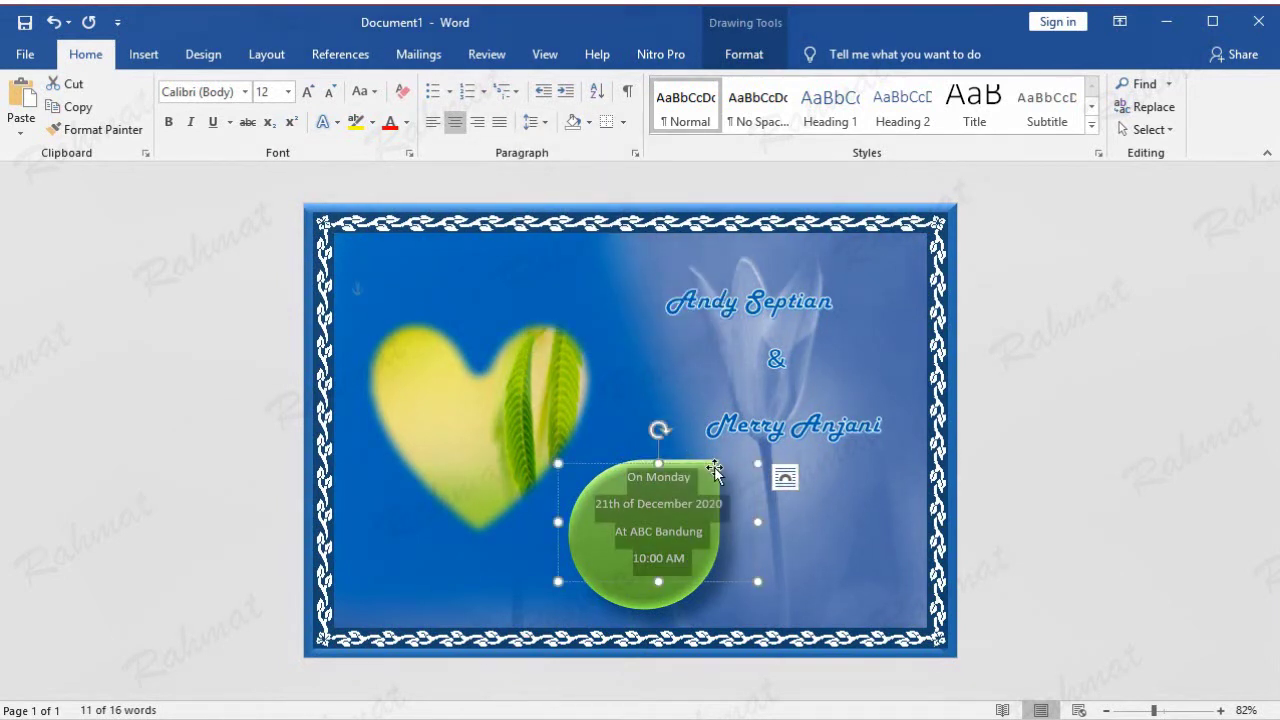
Wrap the date text box In Front of Text, nudge it into place, and select its four lines.
drag(708, 496, 713, 496)
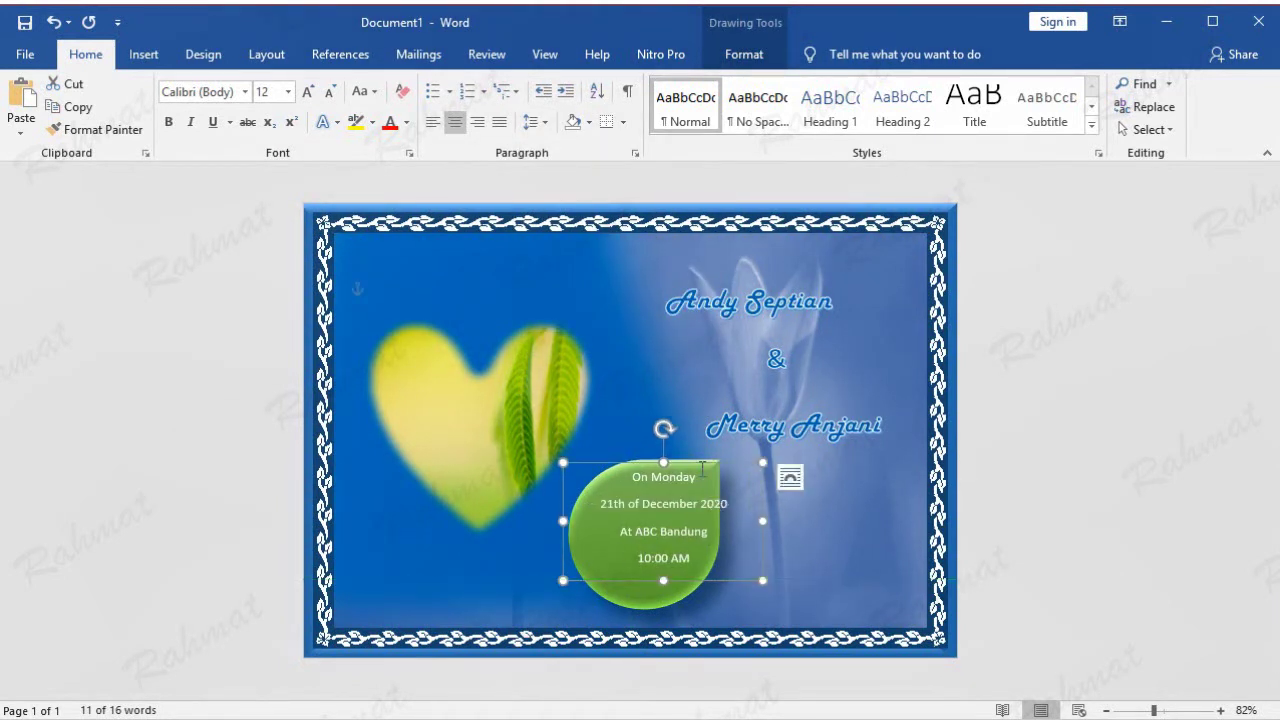
right_click(703, 475)
right_click(698, 464)
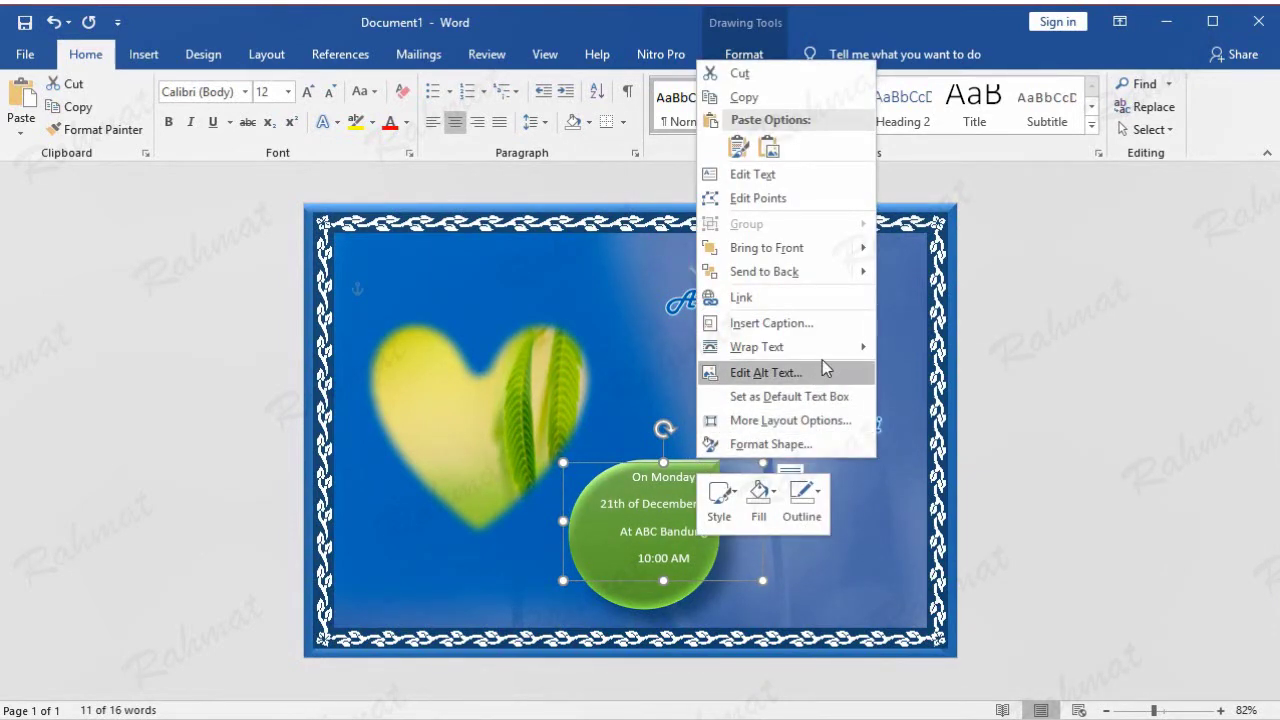
mouse_move(785, 430)
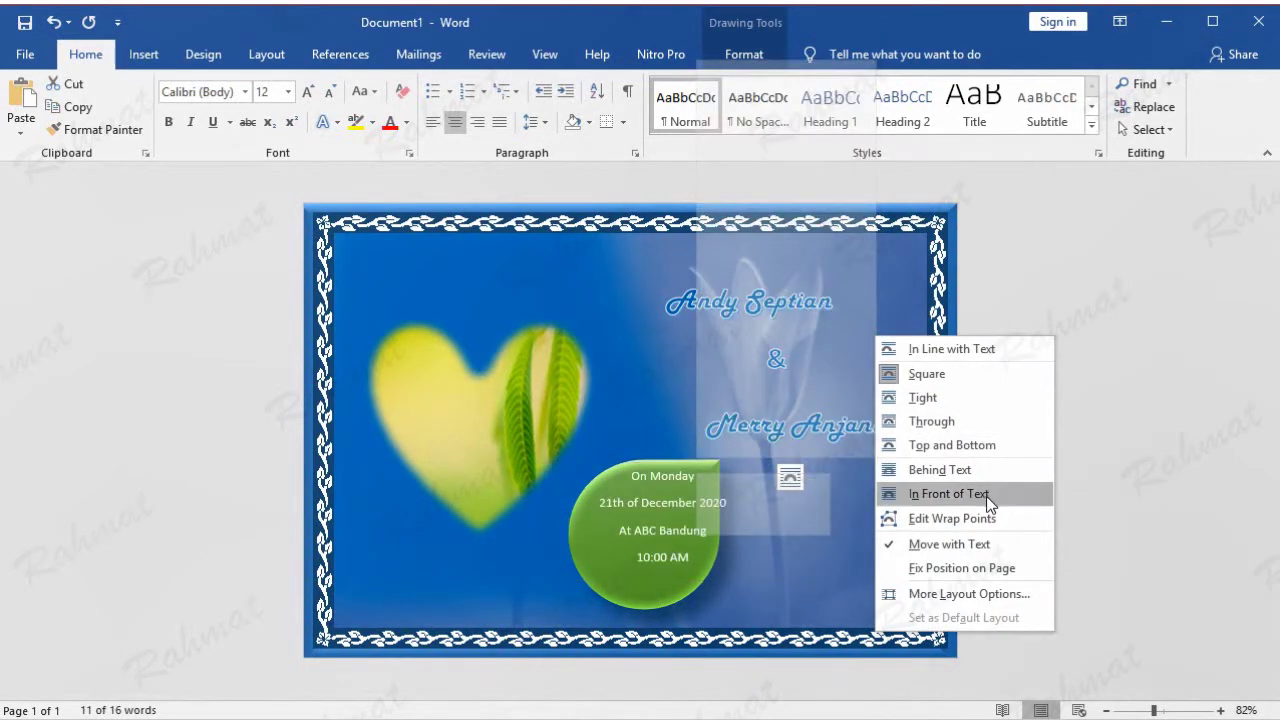
click(986, 493)
drag(686, 463, 674, 476)
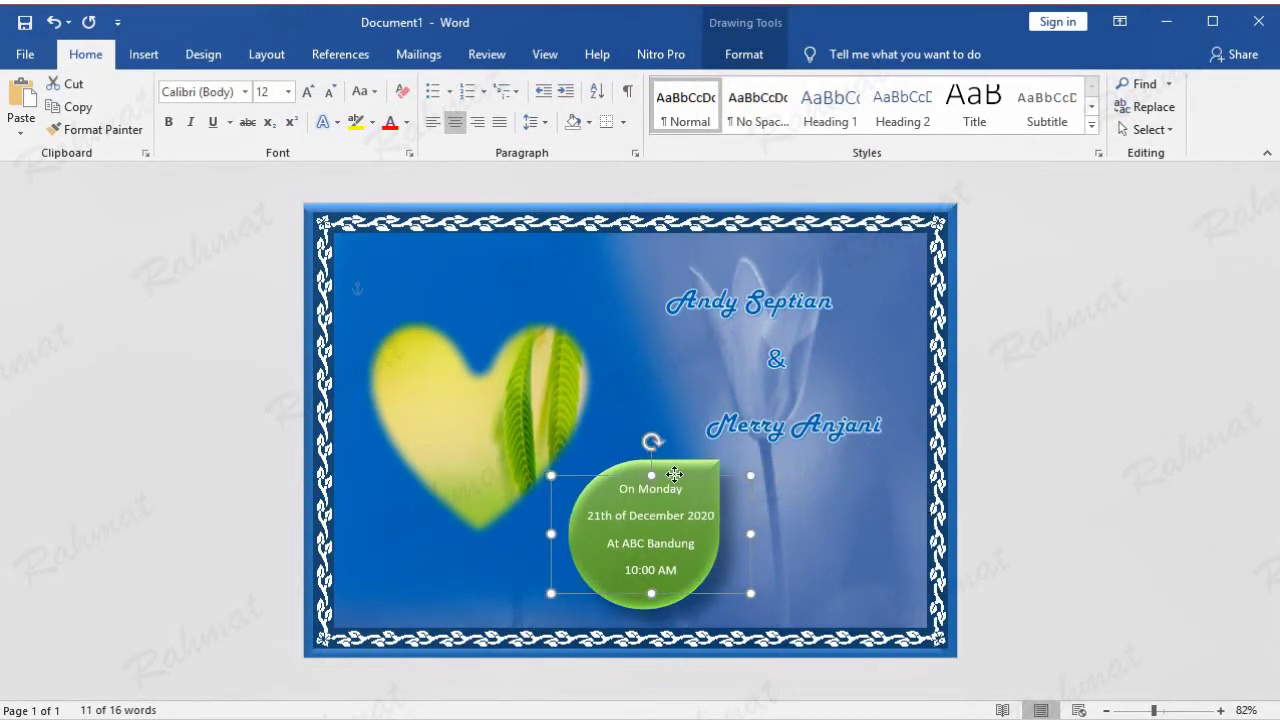
drag(617, 487, 695, 568)
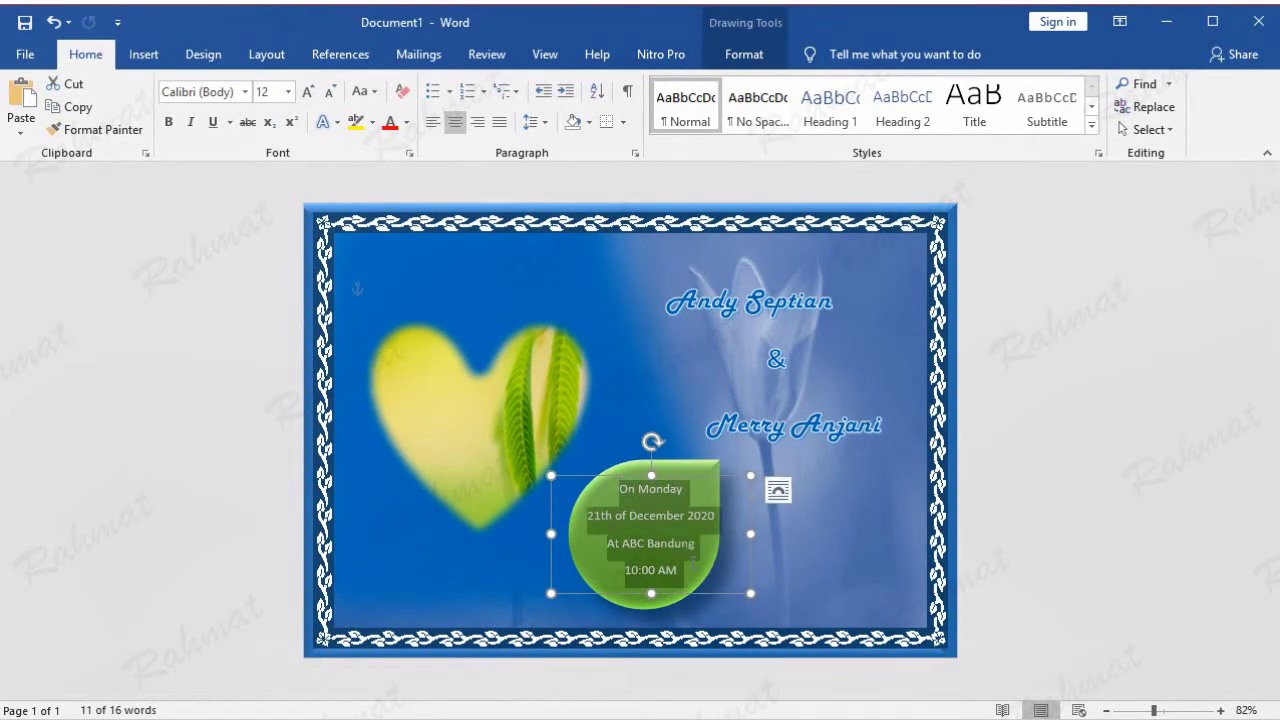
click(545, 122)
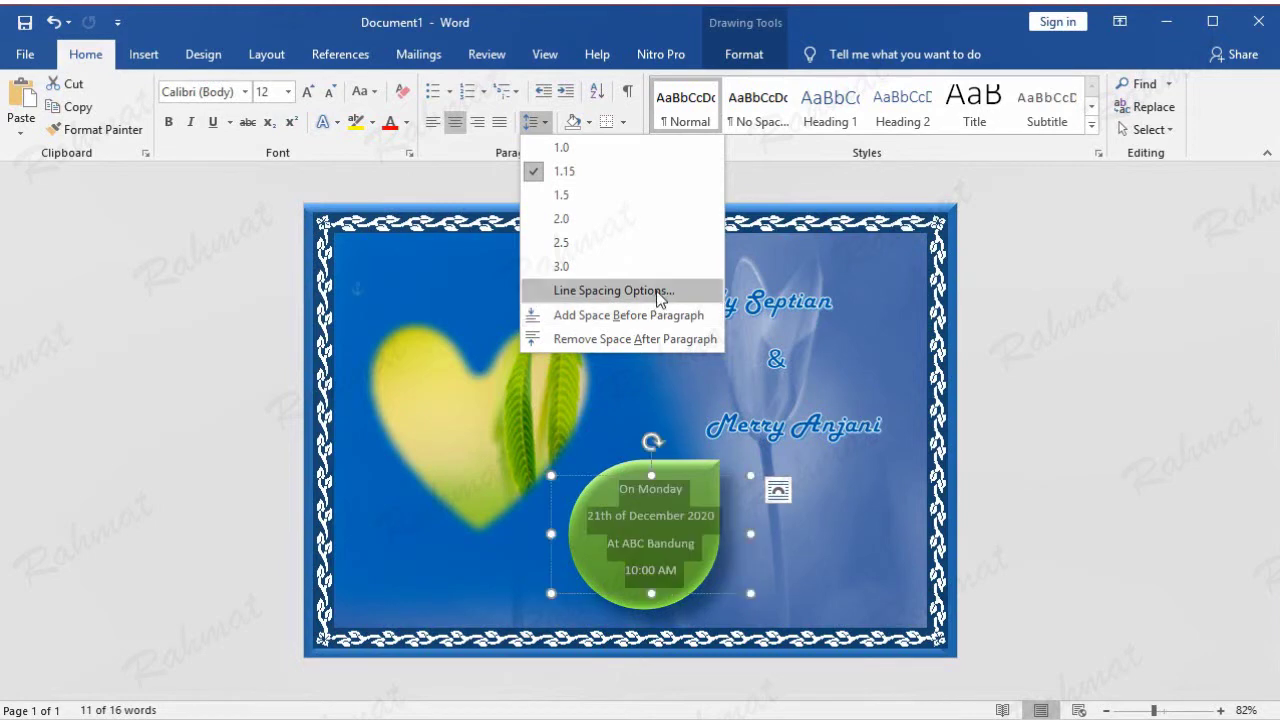
Set the date and venue lines to 1.2 multiple line spacing in Line Spacing Options.
click(613, 290)
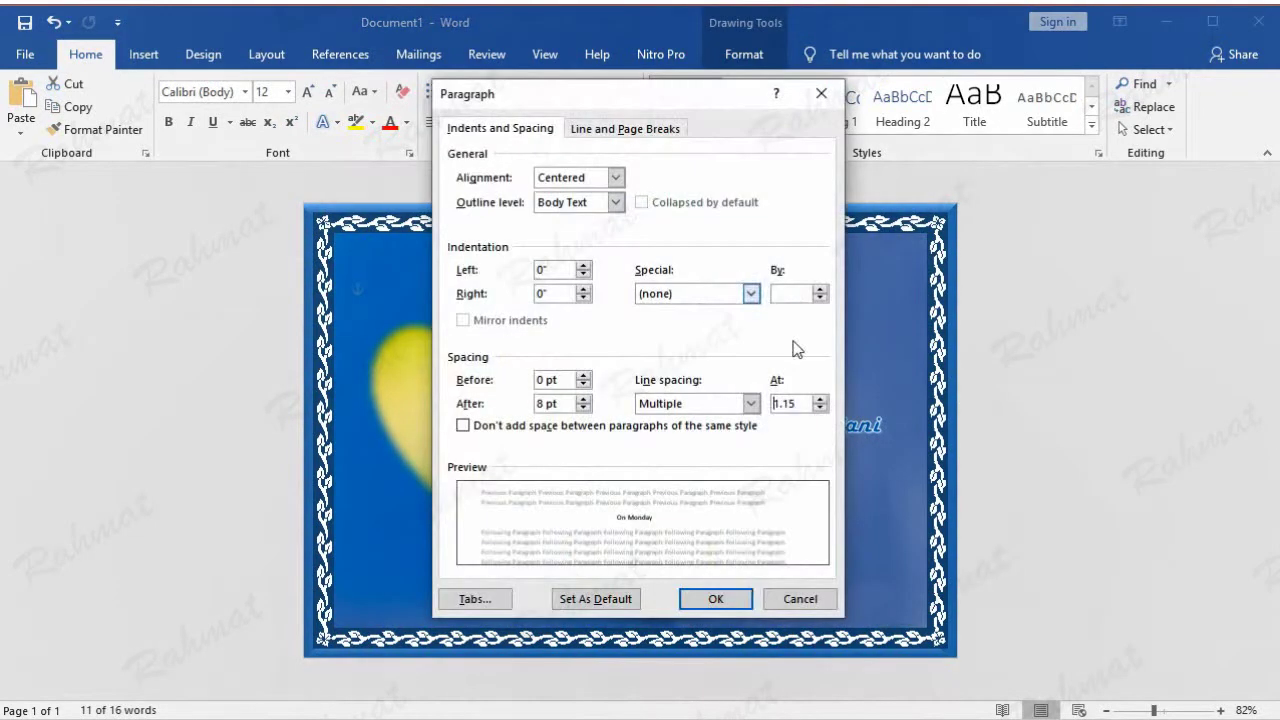
click(820, 400)
click(790, 404)
text(1.2)
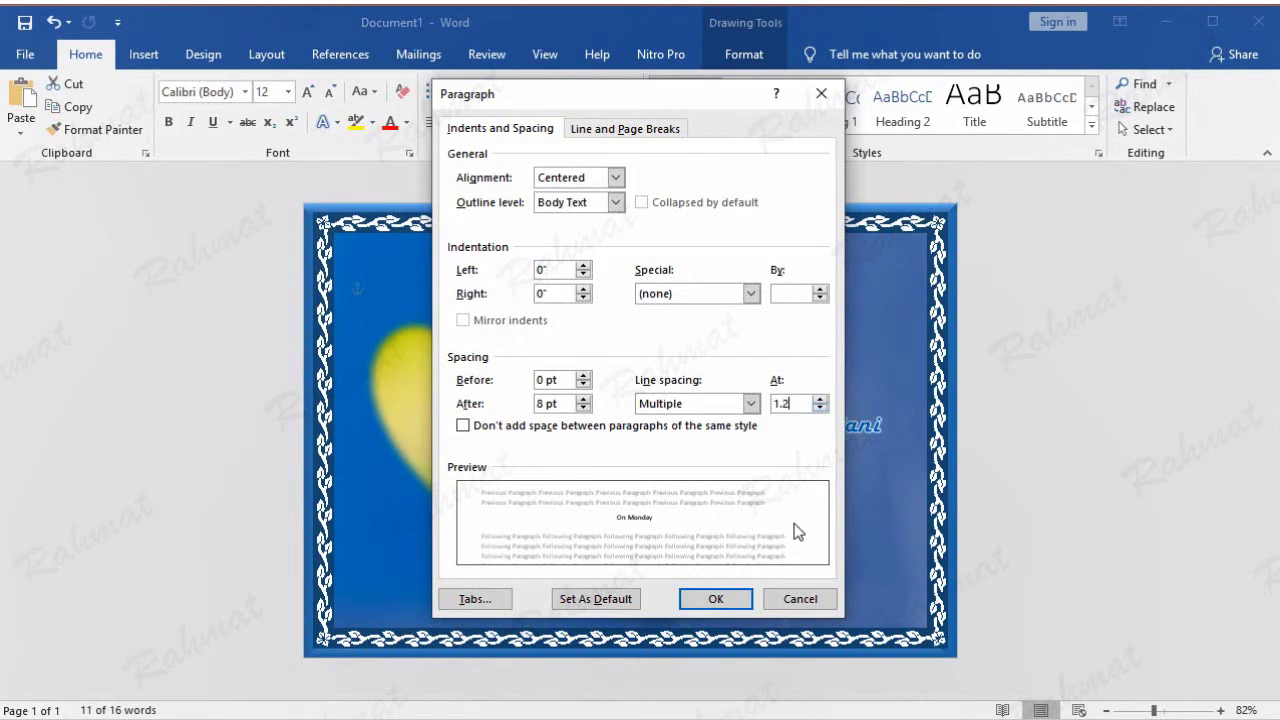
click(733, 598)
Shift the date text box slightly so it sits within the teardrop.
click(829, 486)
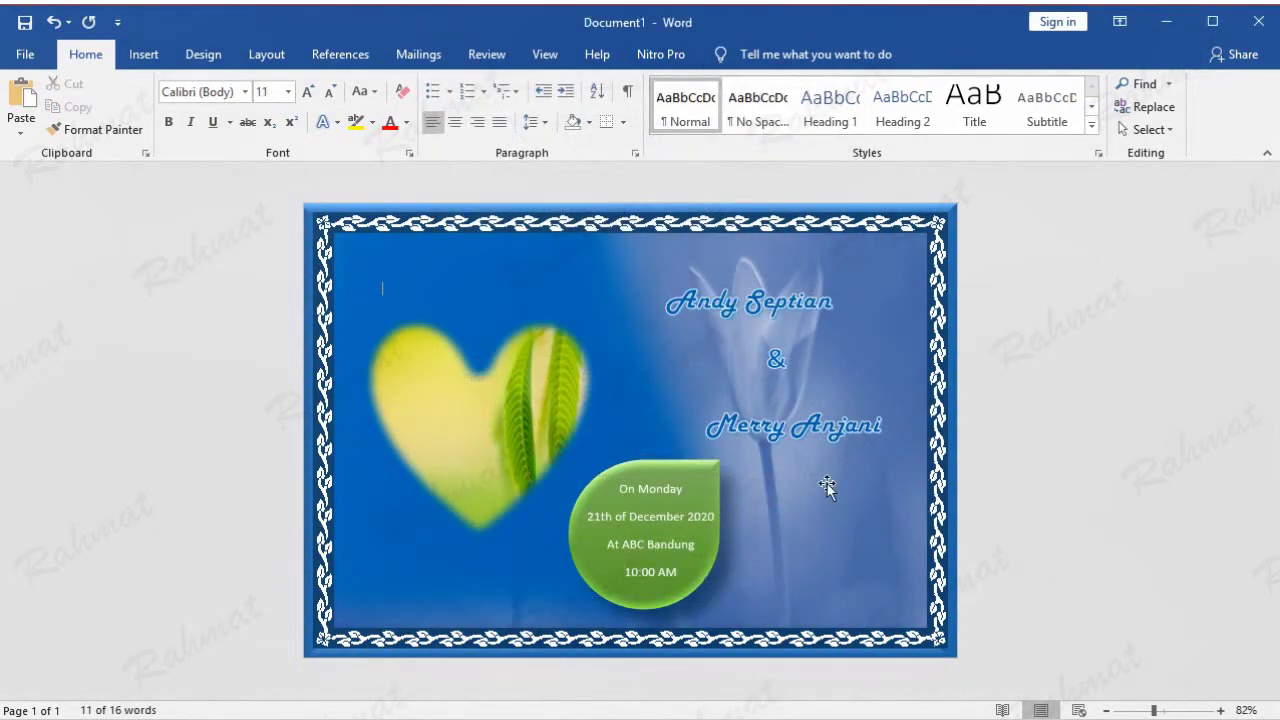
click(677, 478)
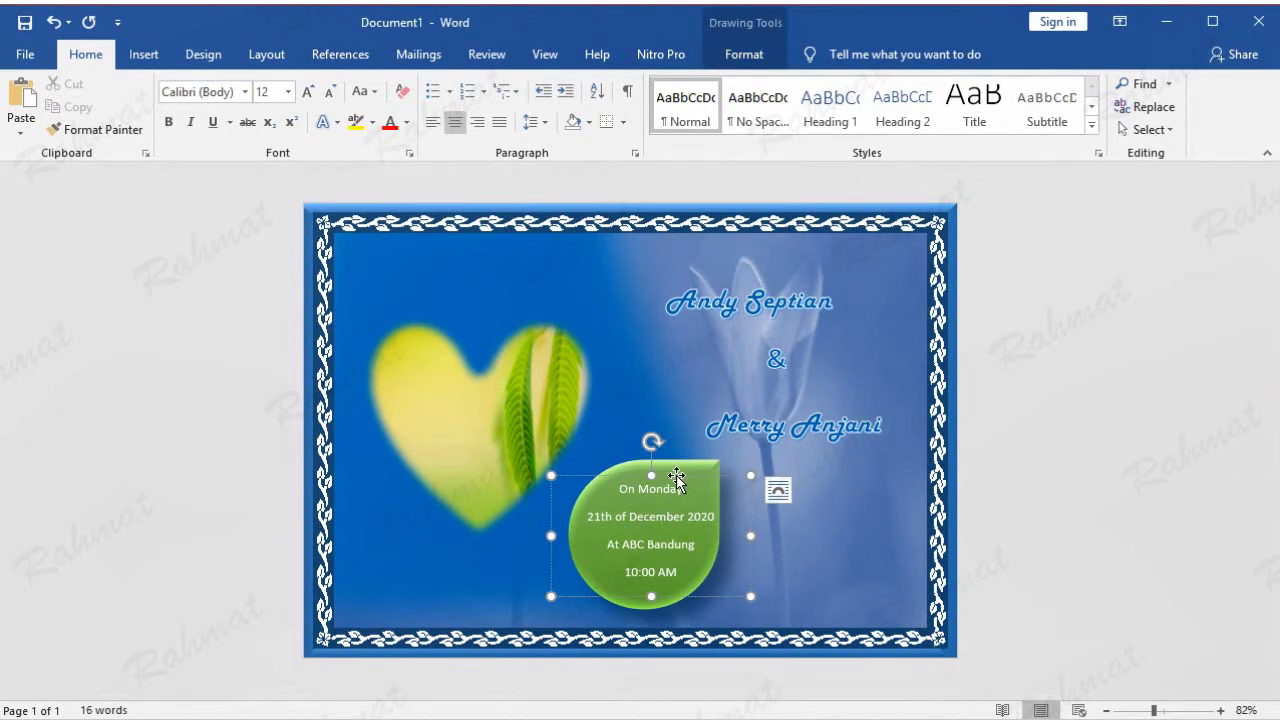
drag(677, 477, 673, 477)
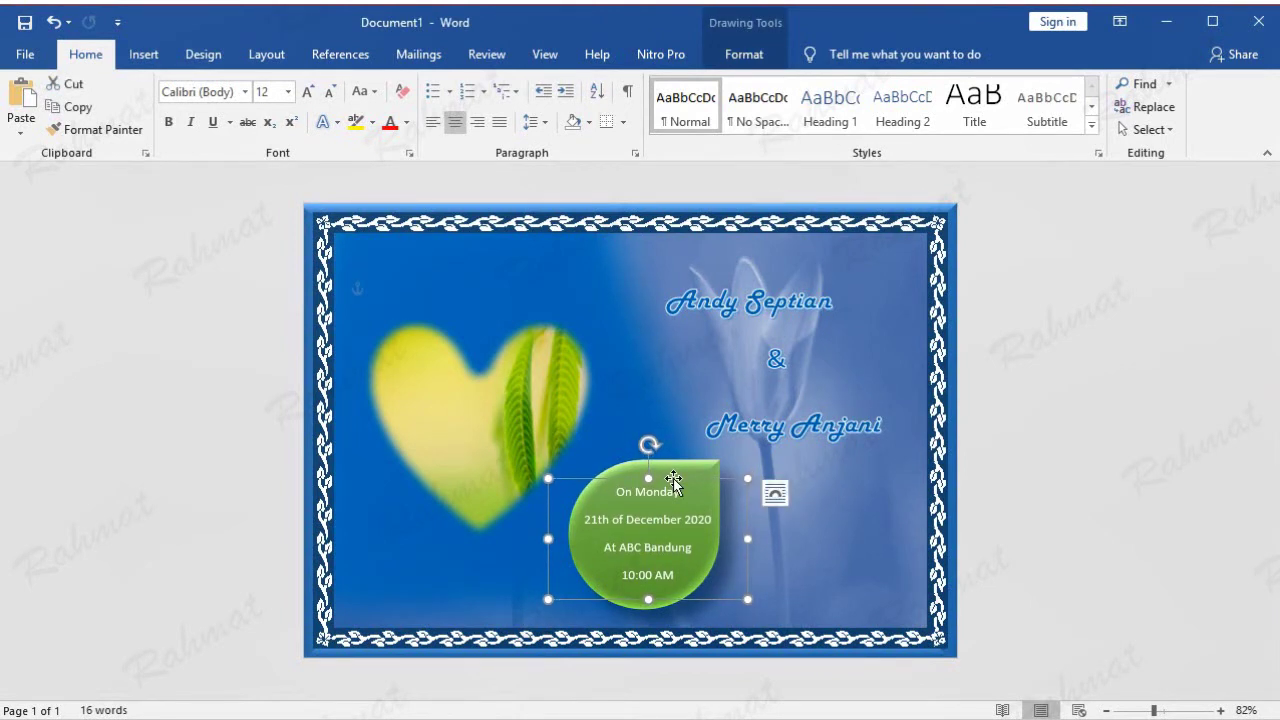
click(1014, 460)
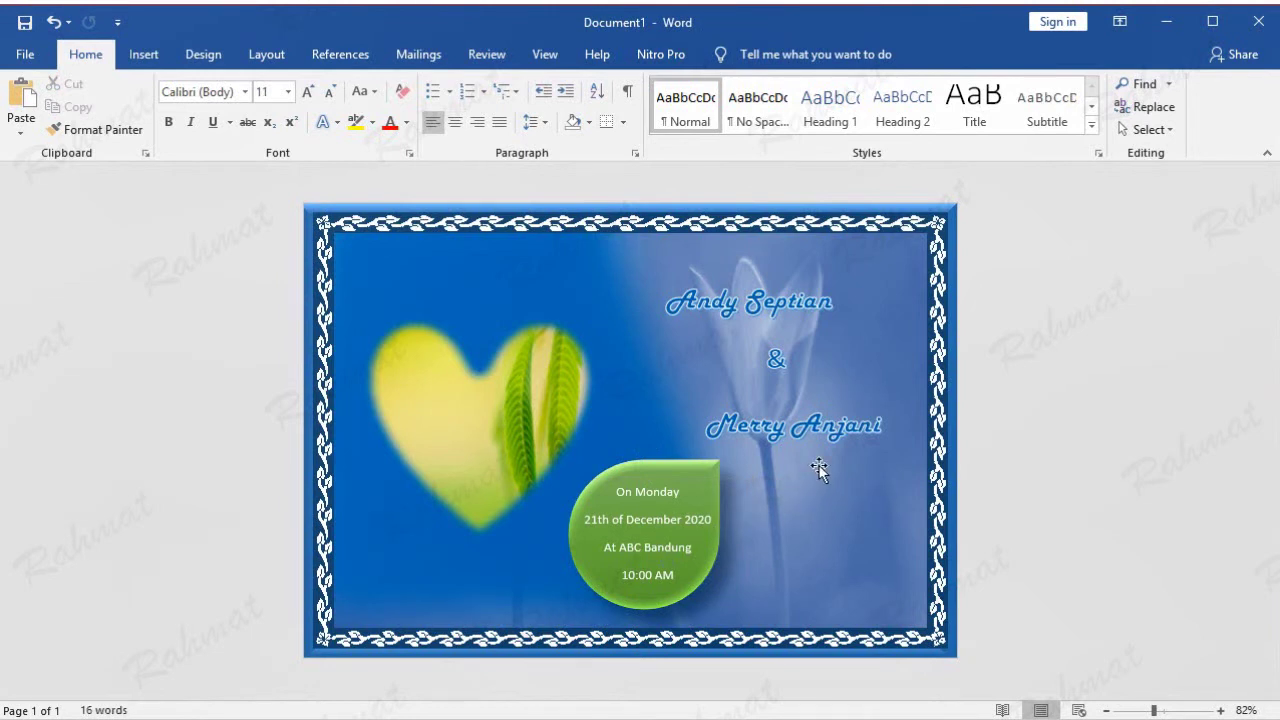
Draw a Heart shape from the Insert Shapes gallery over the names.
click(145, 56)
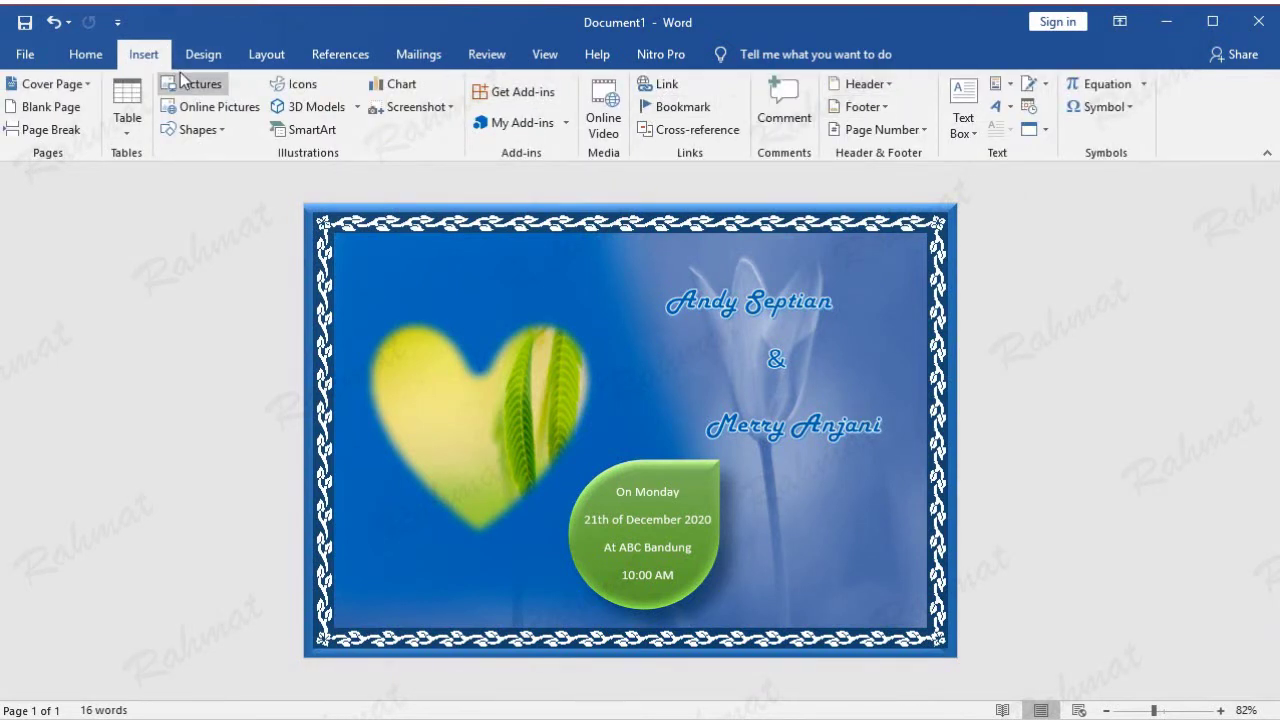
click(225, 127)
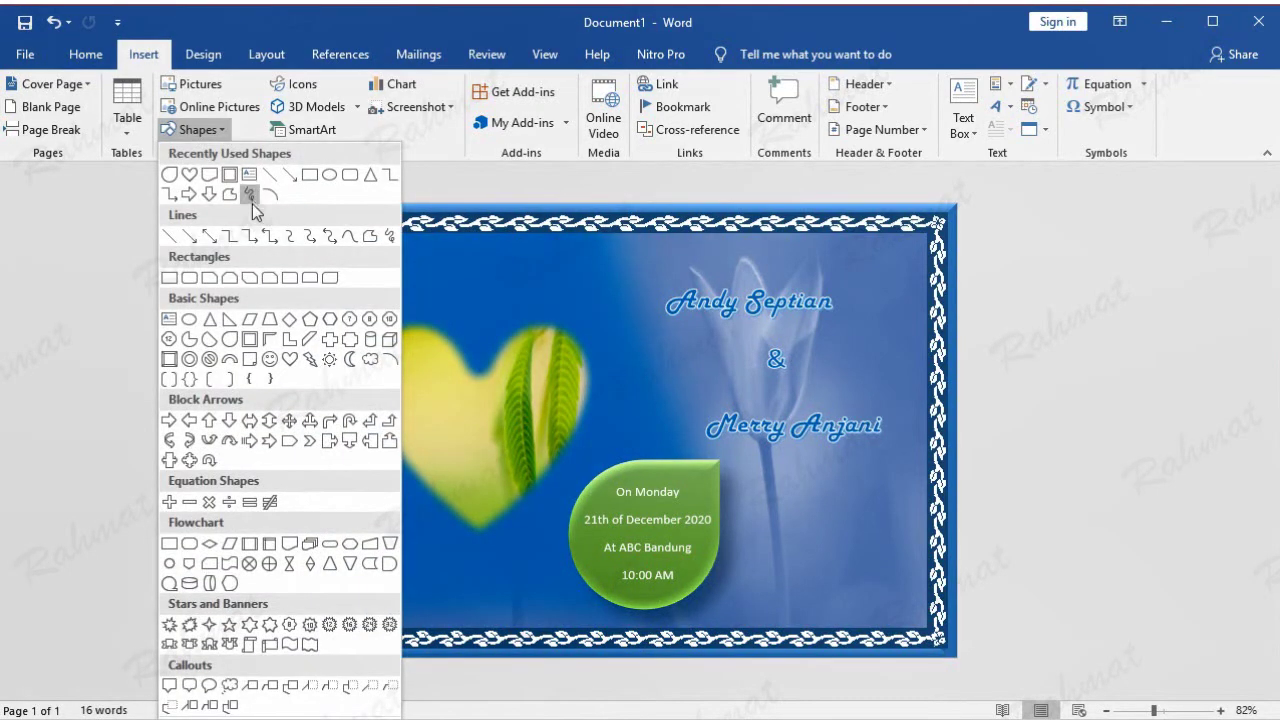
click(1085, 296)
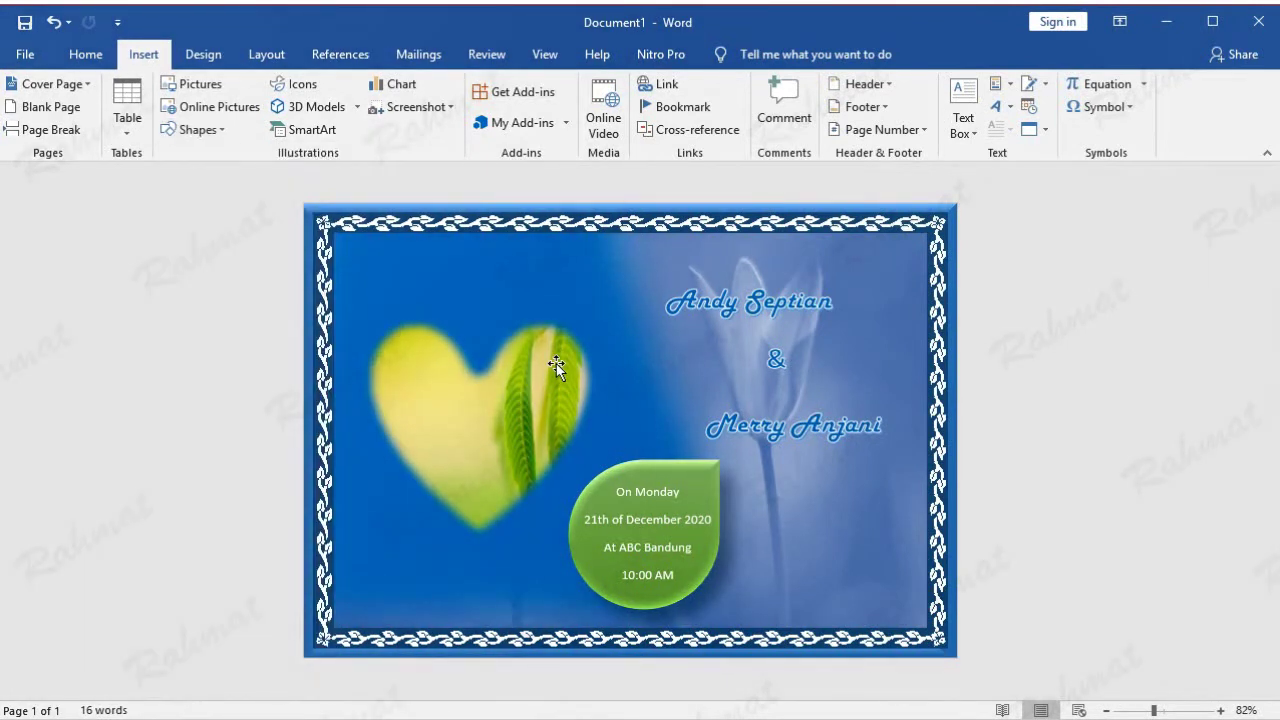
click(513, 367)
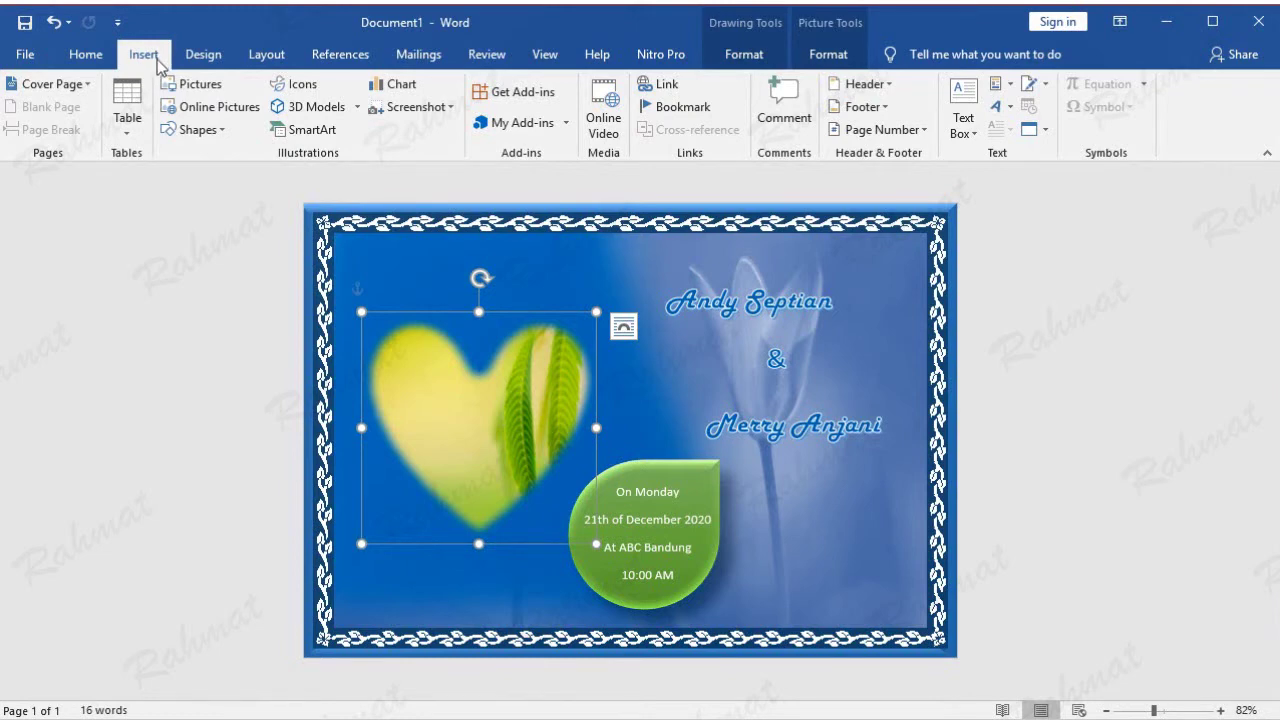
click(221, 131)
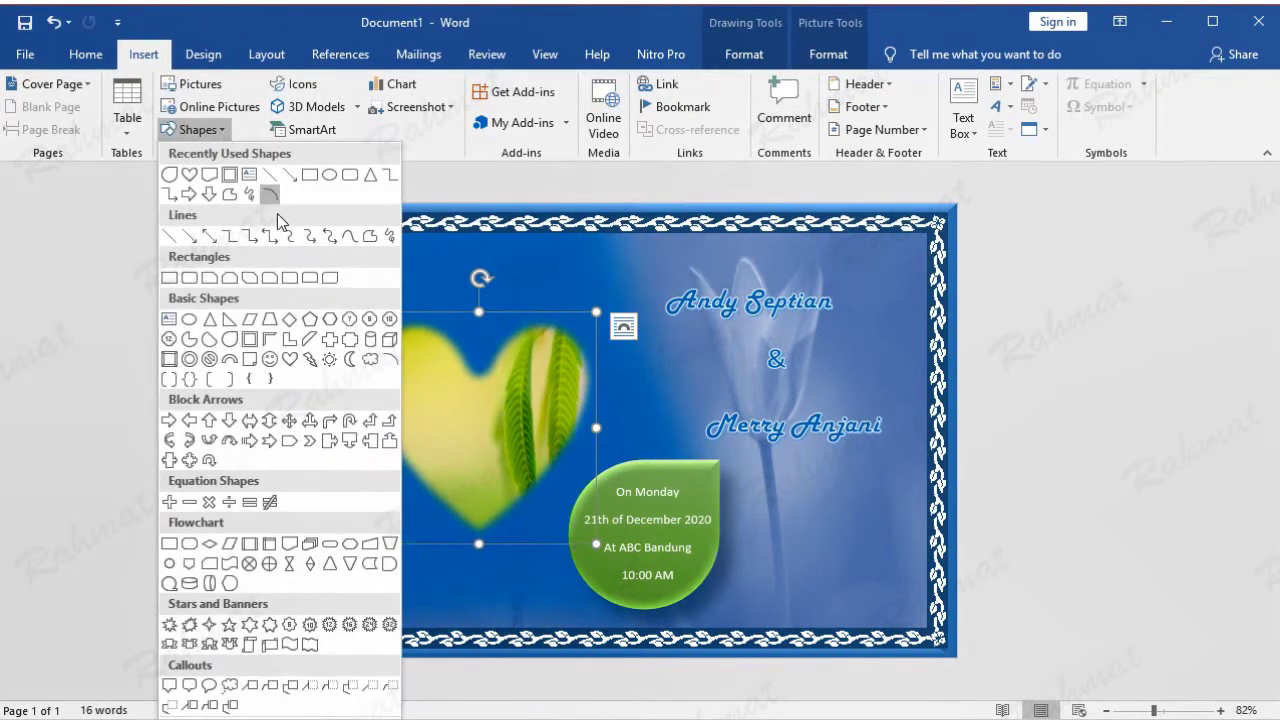
click(306, 362)
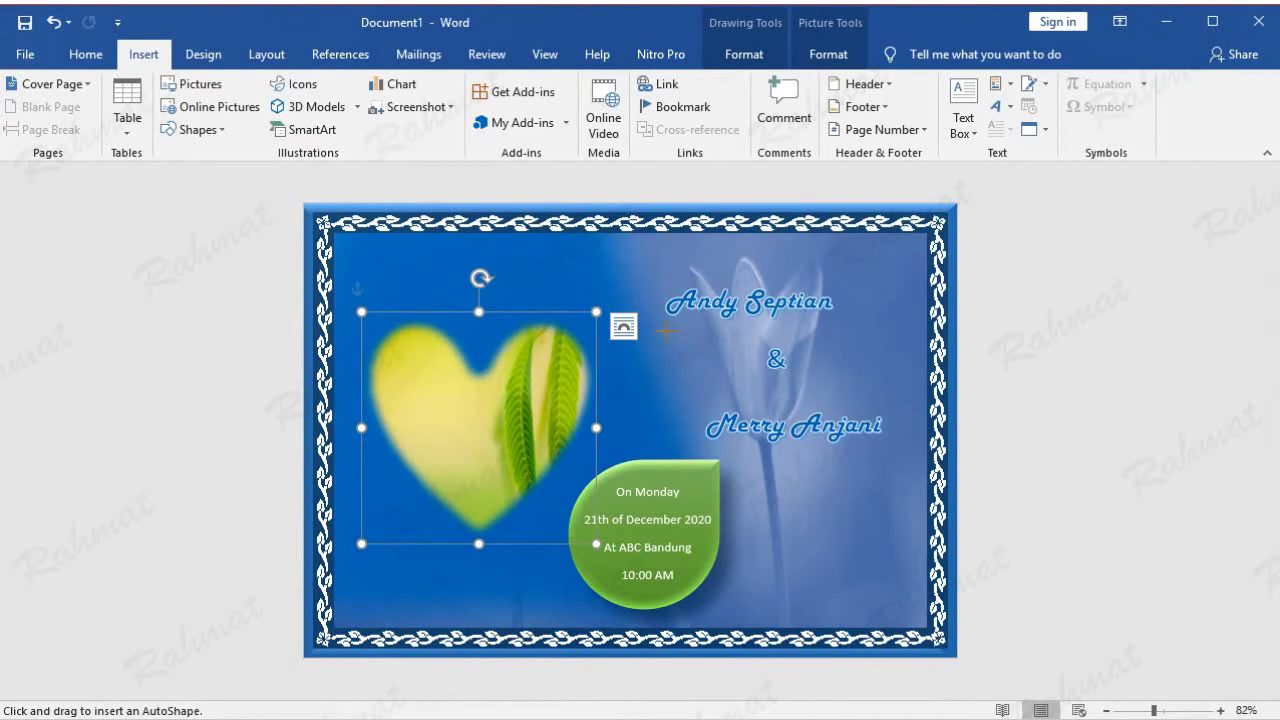
drag(665, 331, 804, 465)
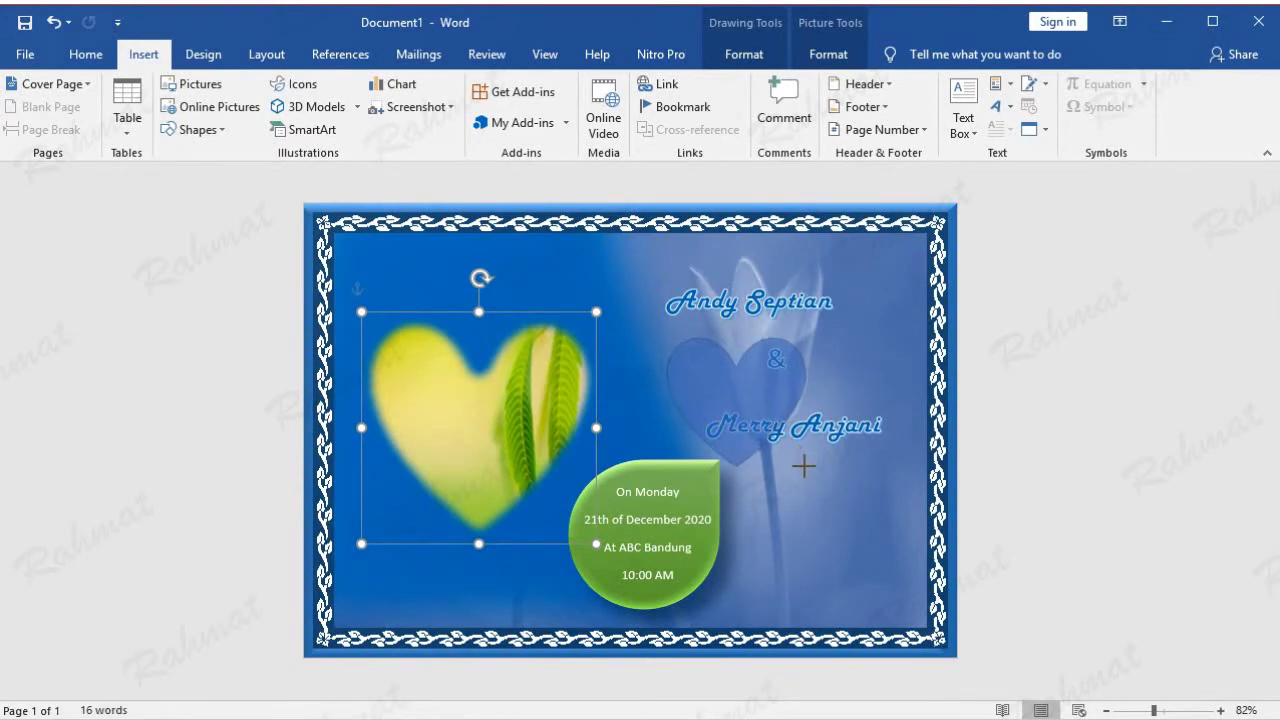
drag(804, 465, 805, 466)
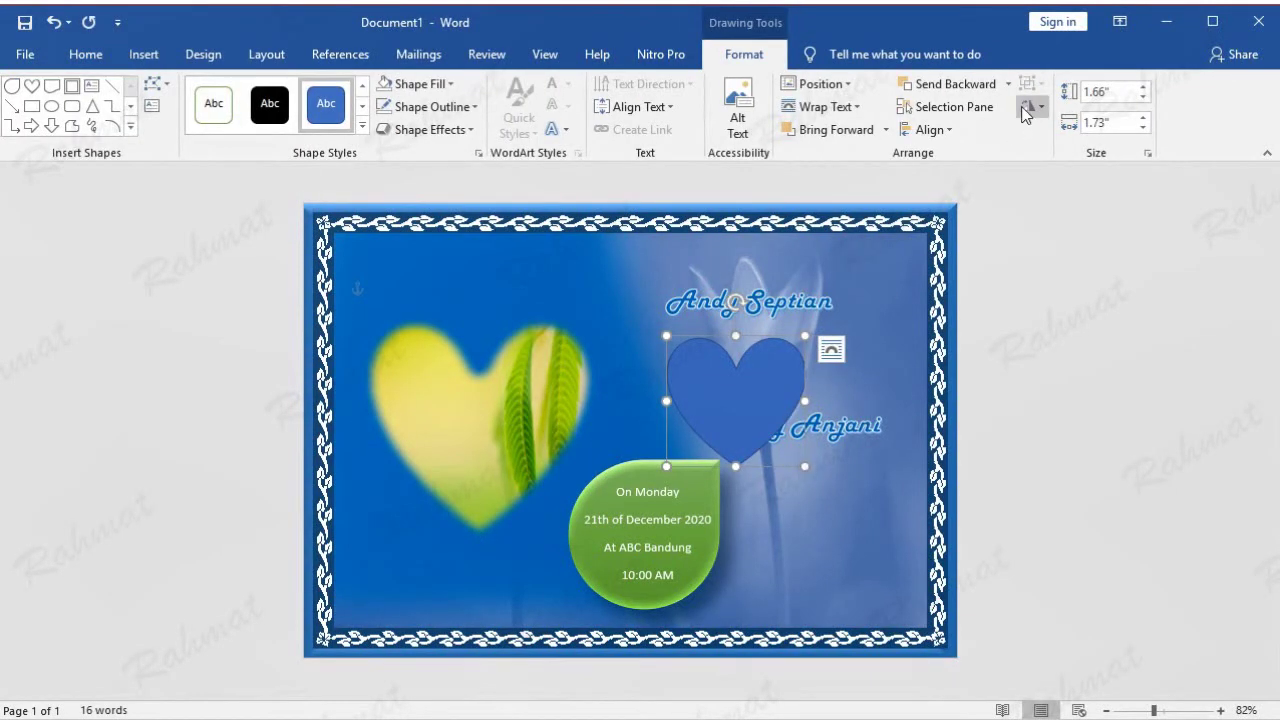
Set the new heart shape's height to 3.19 inches.
click(1110, 92)
text(3)
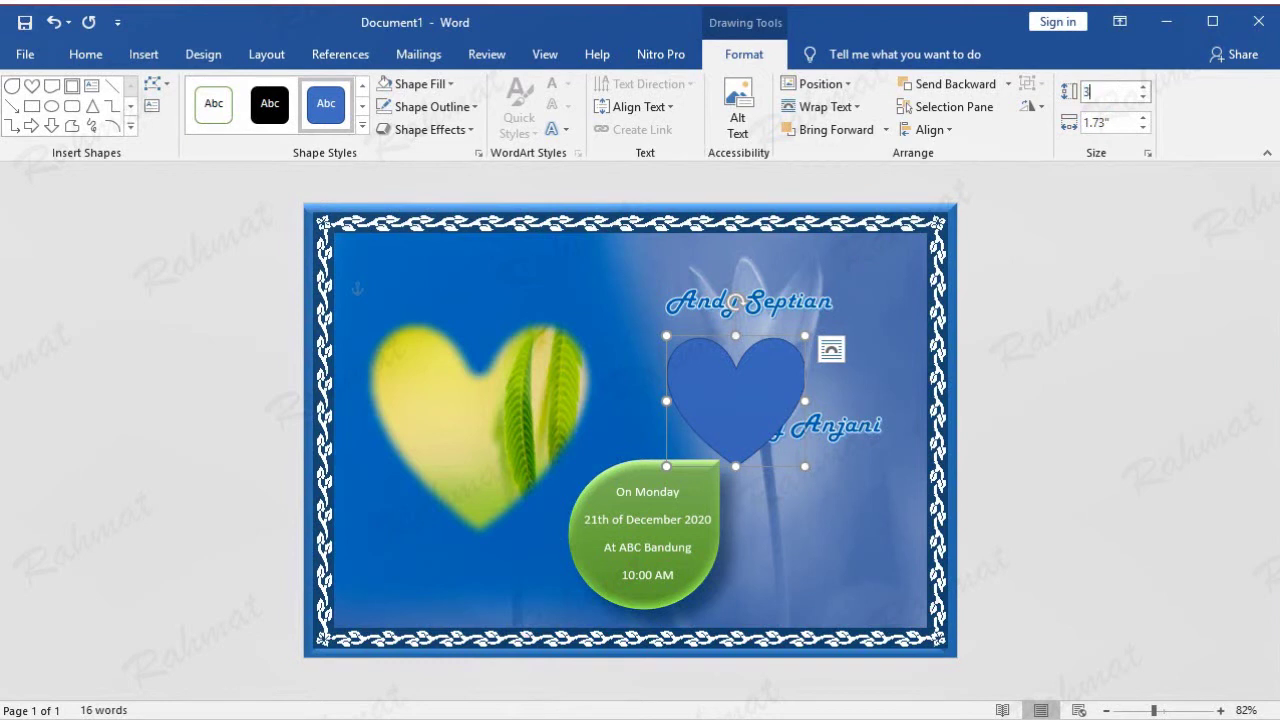
text(.19)
click(1122, 122)
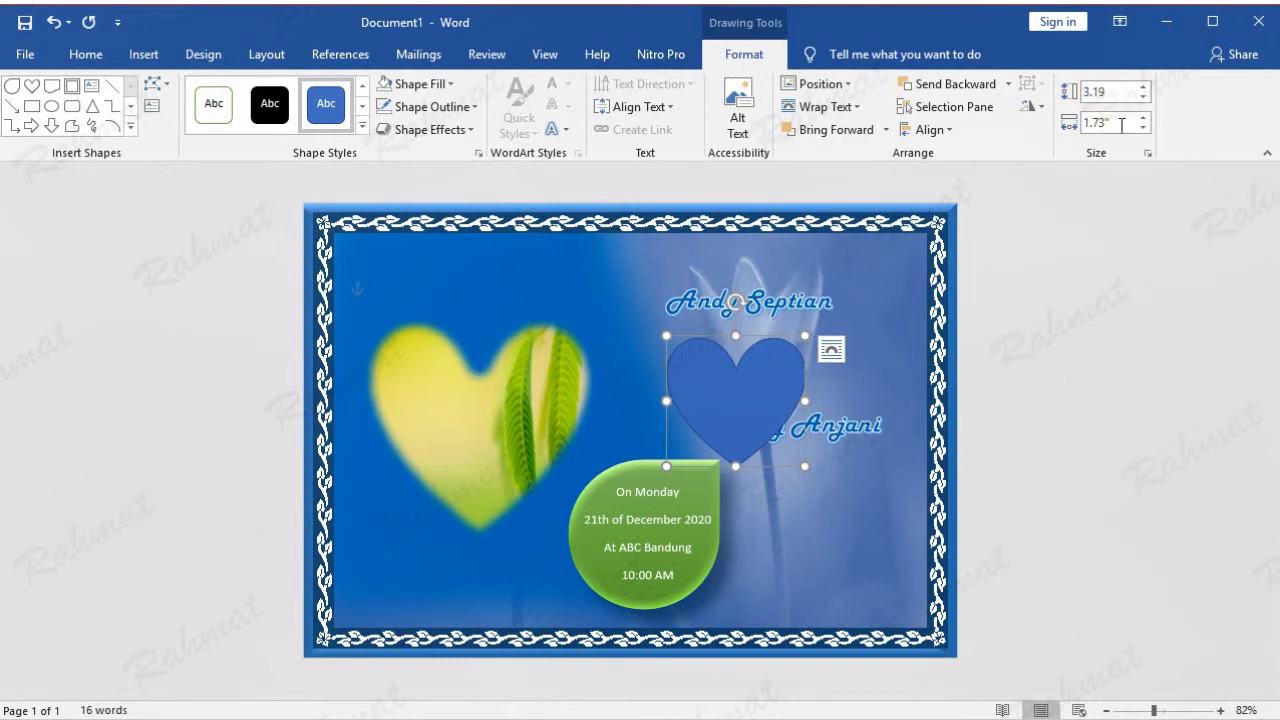
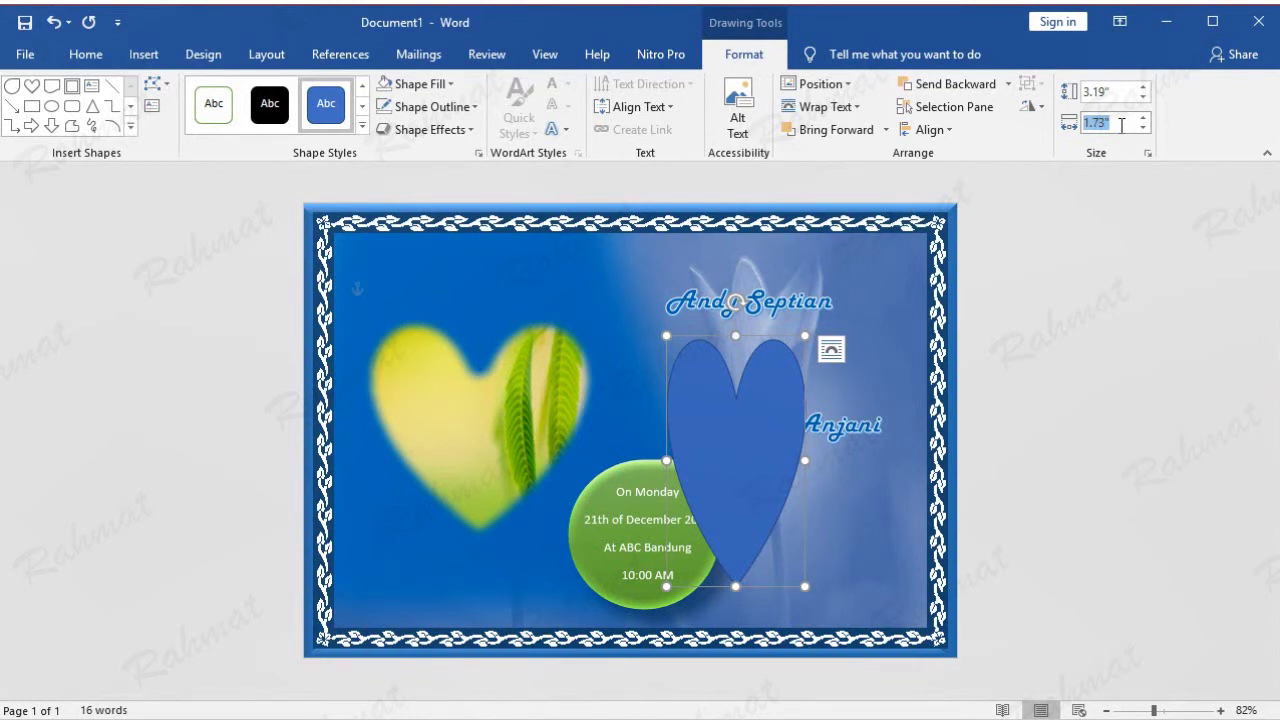
Set the heart's width to 3.12 inches and move it left and up on the card.
text(3.12)
key(Return)
drag(773, 422, 671, 398)
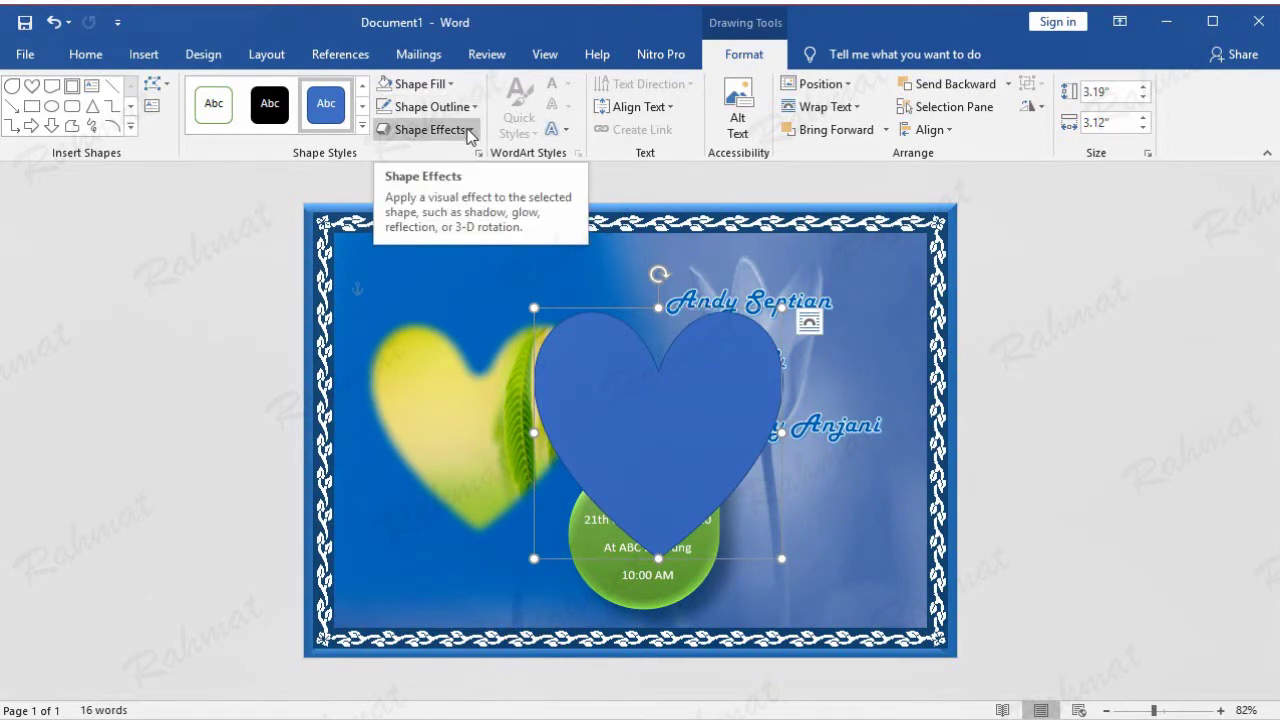
Switch the heart to a pattern fill with a green foreground colour.
click(451, 87)
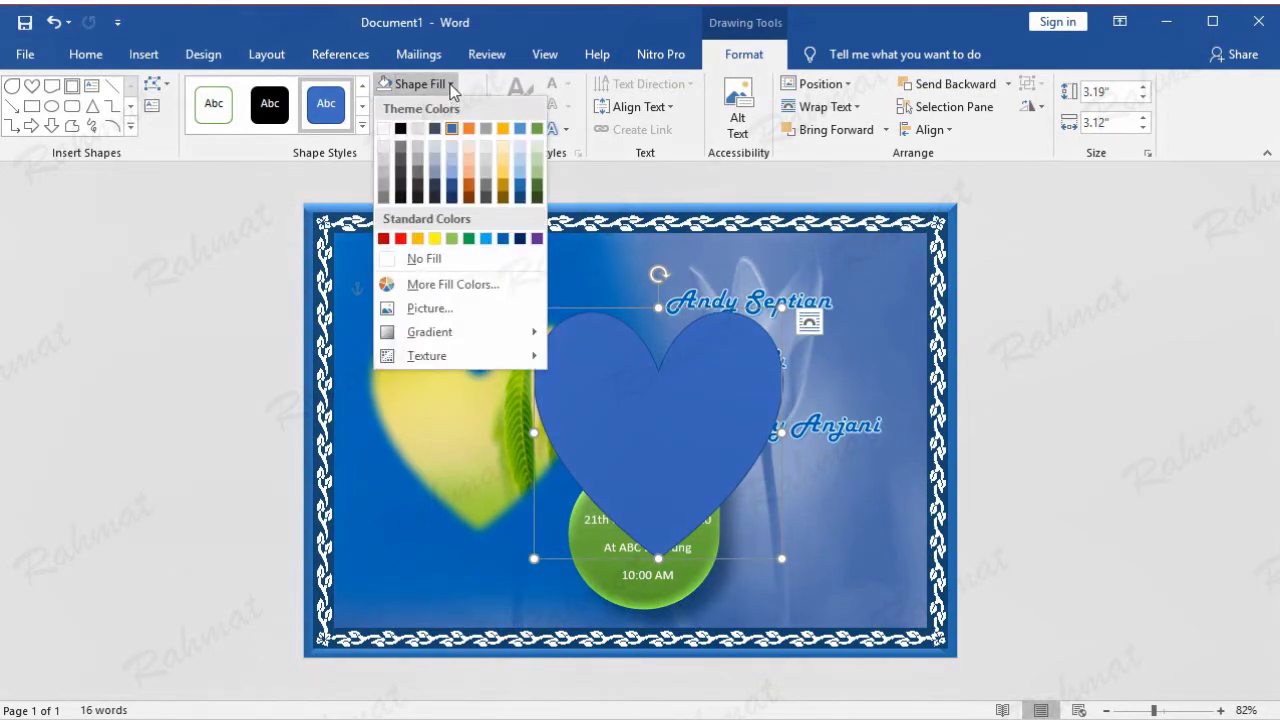
mouse_move(430, 332)
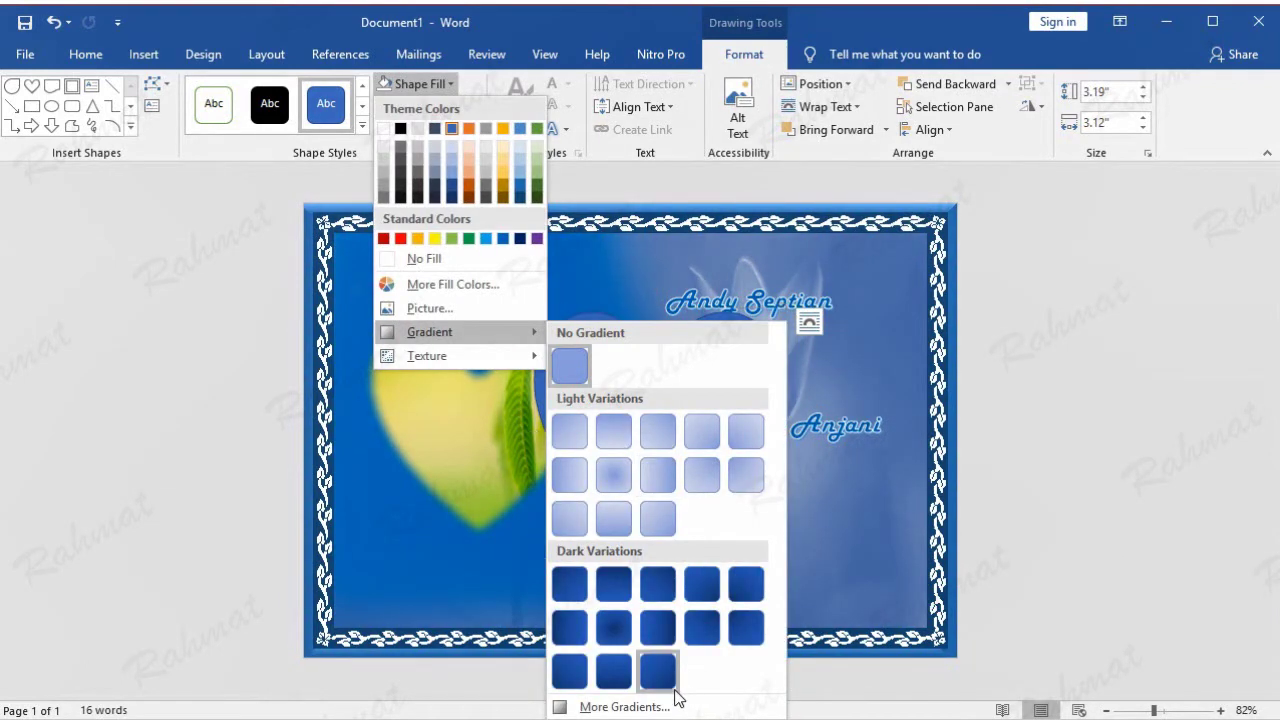
click(624, 706)
click(1070, 388)
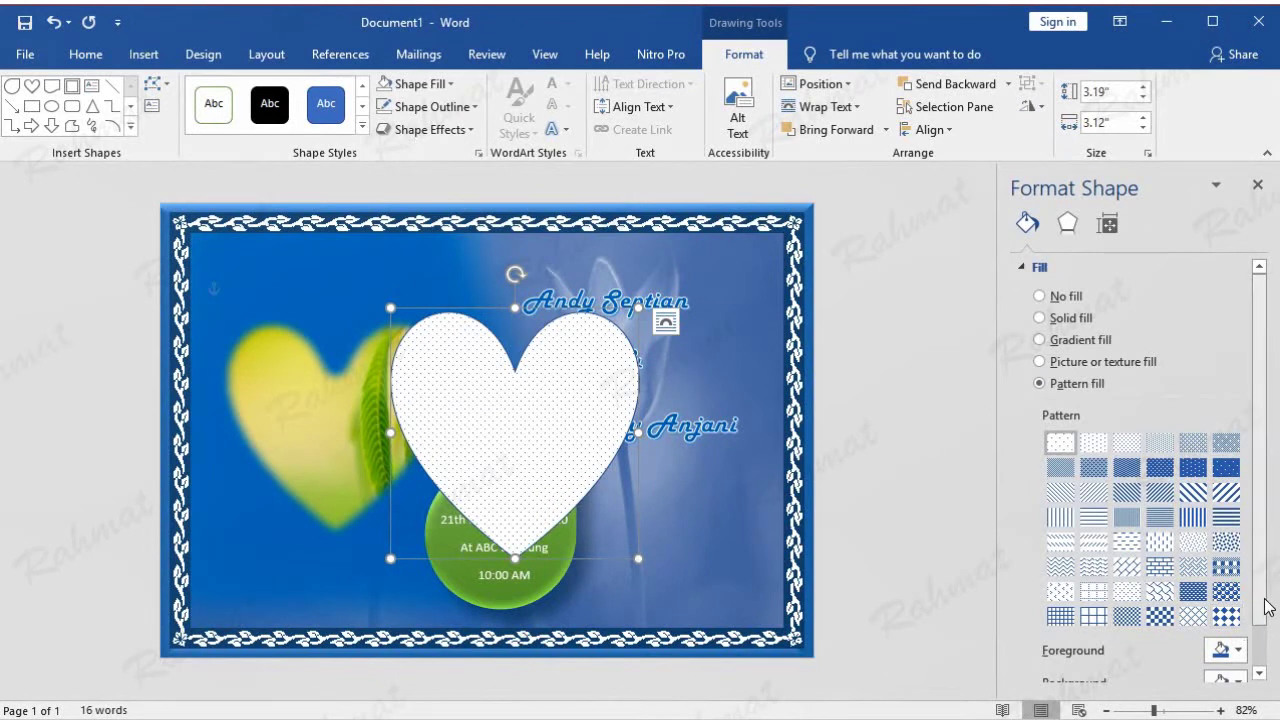
scroll(1268, 607, down, 1)
click(1238, 603)
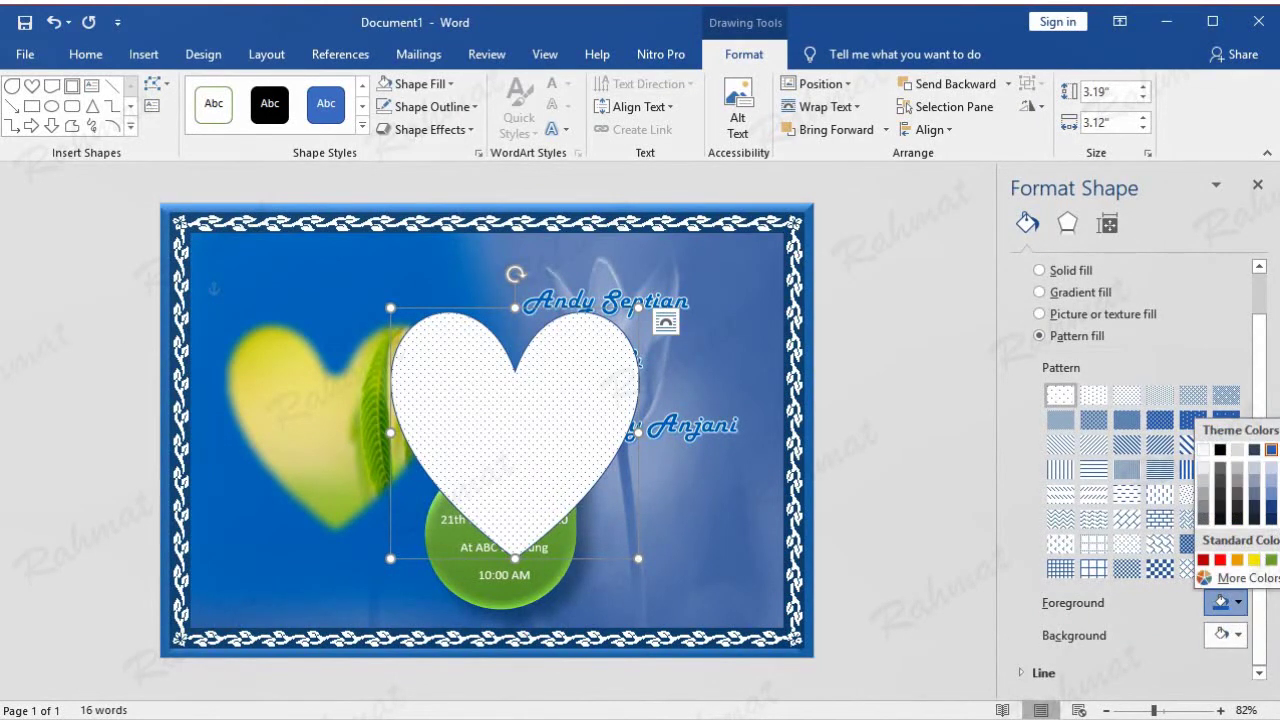
click(1271, 559)
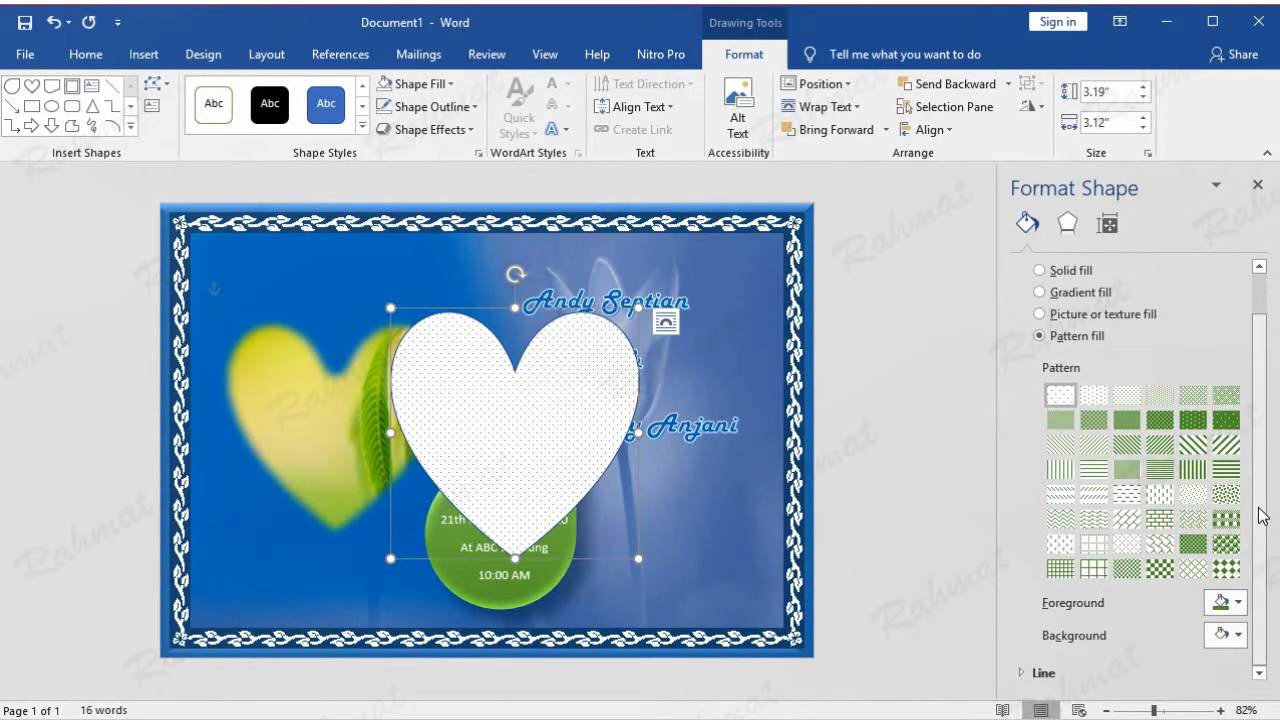
Set the pattern background colour and choose the dark green dotted pattern.
click(440, 84)
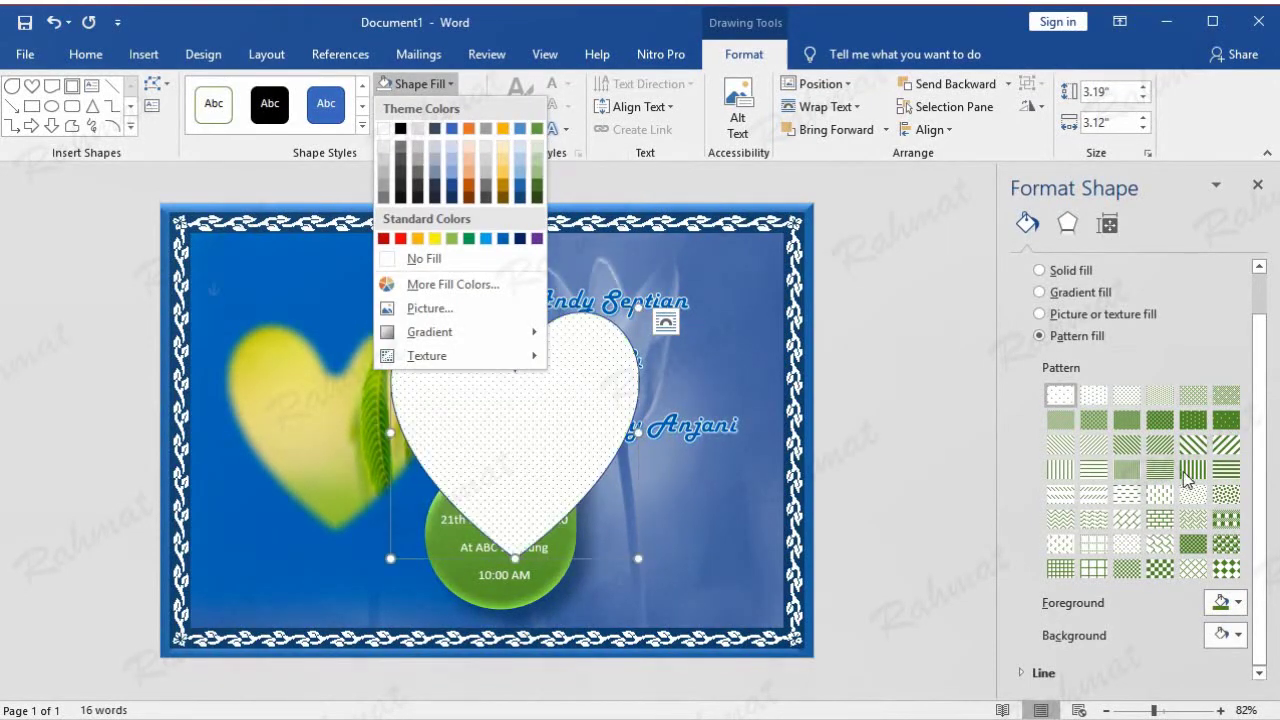
click(1237, 604)
click(1237, 604)
click(1237, 604)
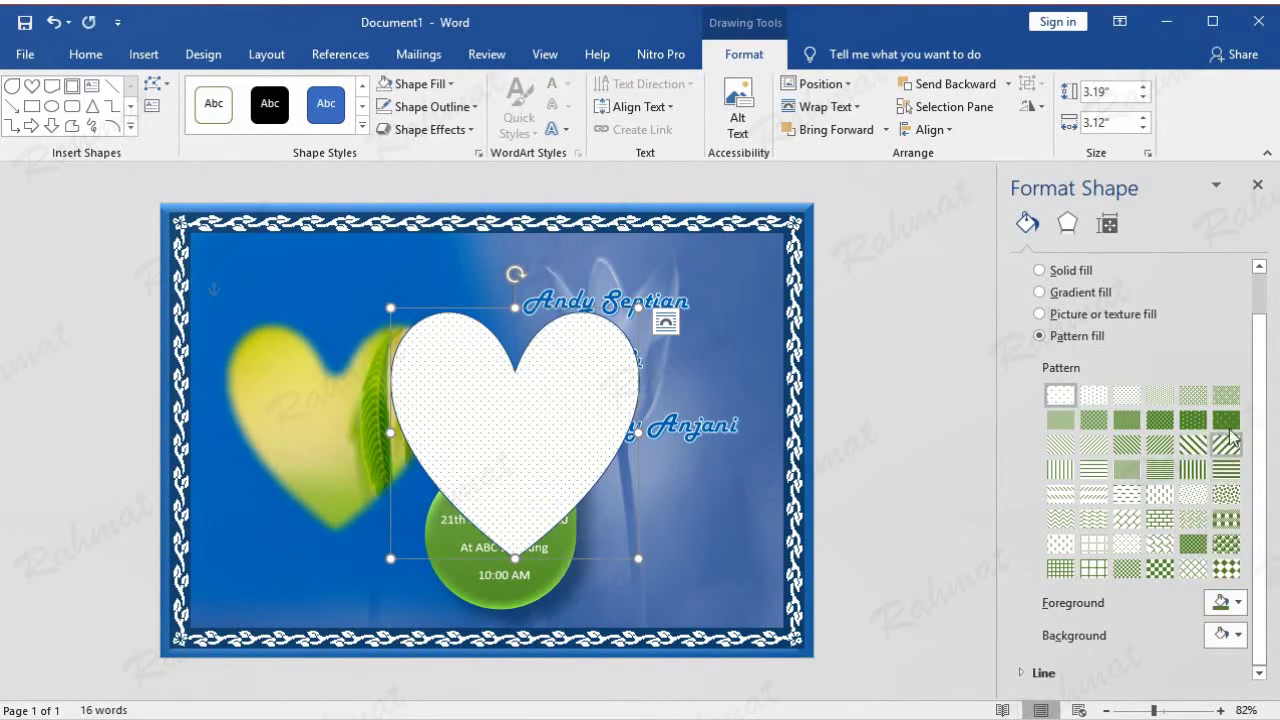
click(1232, 638)
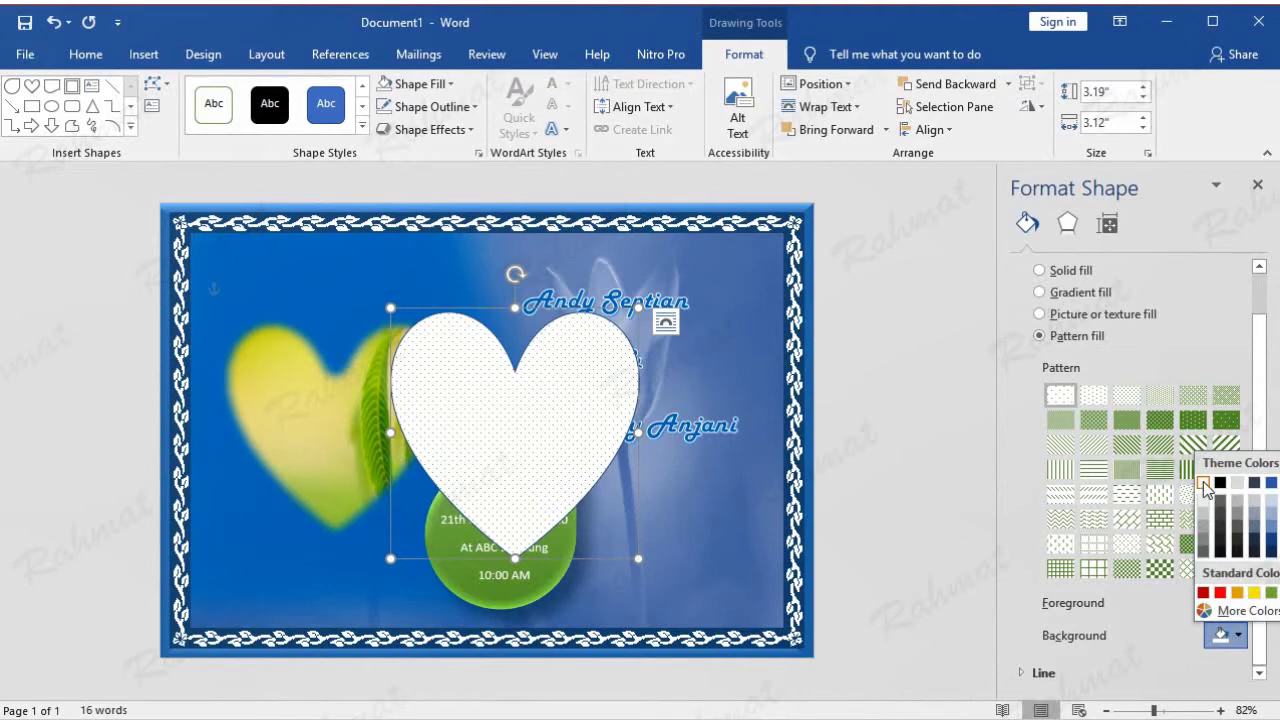
click(1205, 483)
click(1226, 419)
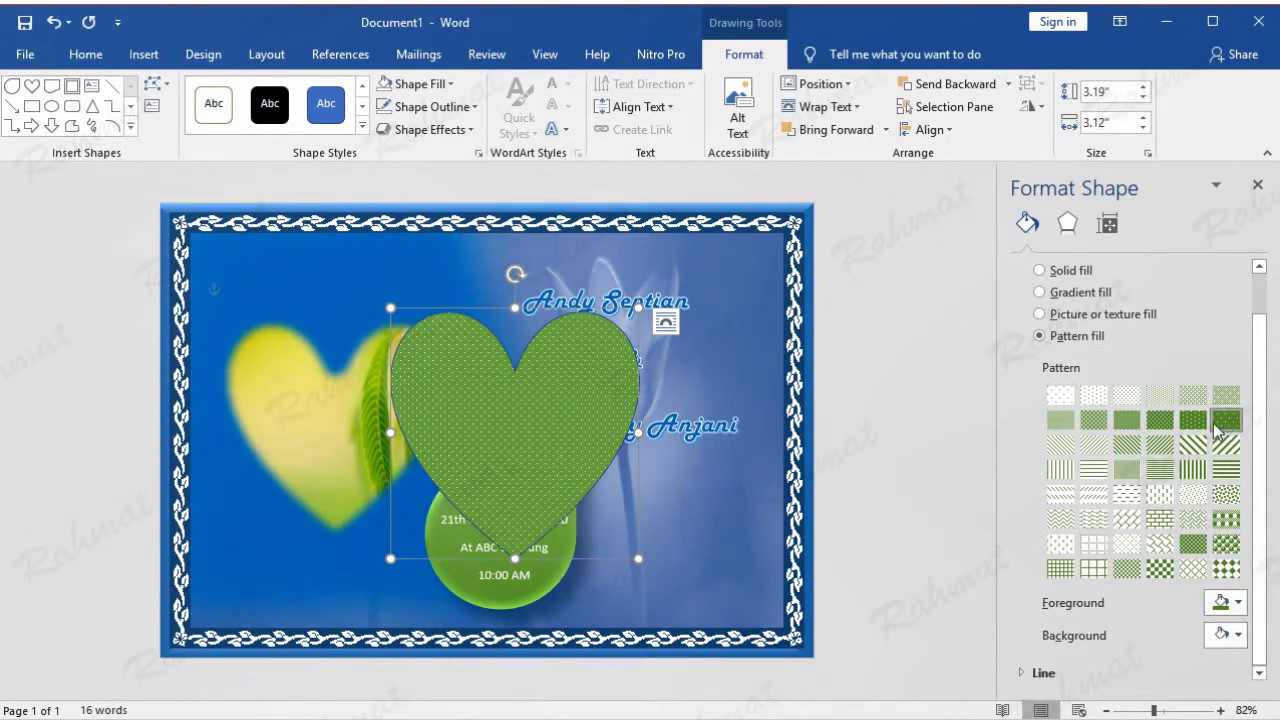
click(447, 130)
mouse_move(449, 343)
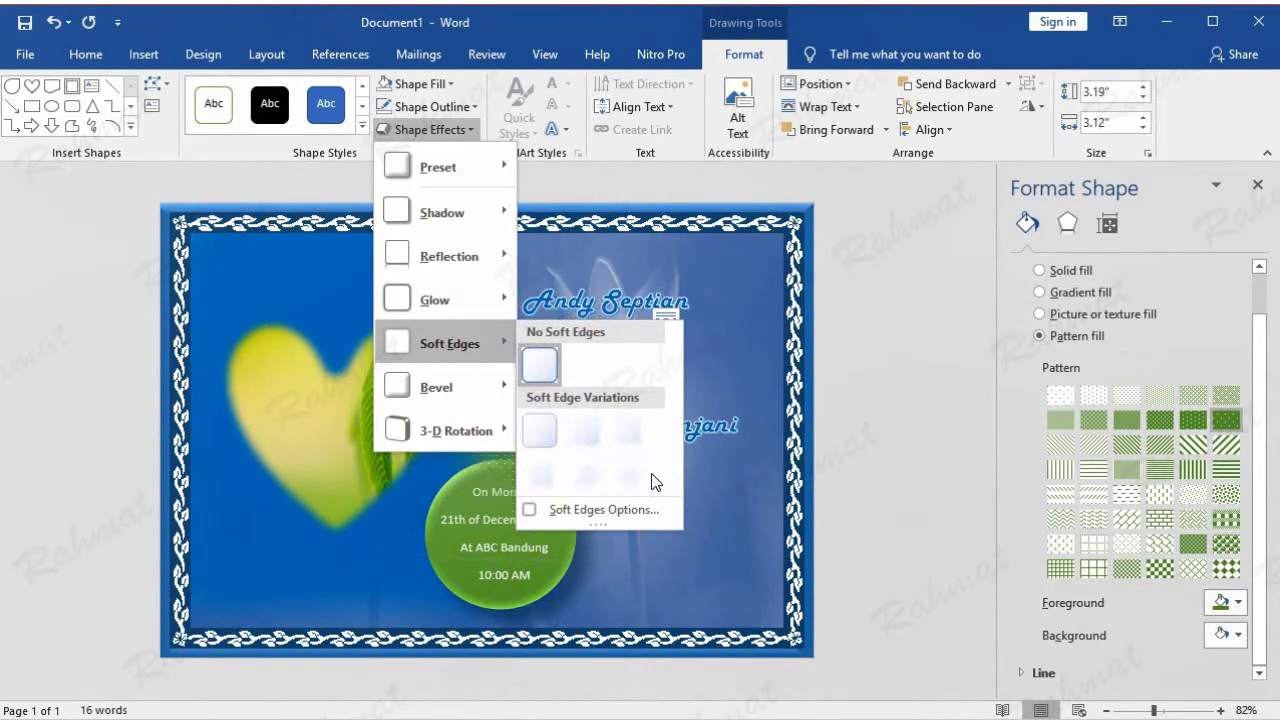
Give the green dotted heart a soft-edges effect.
click(632, 479)
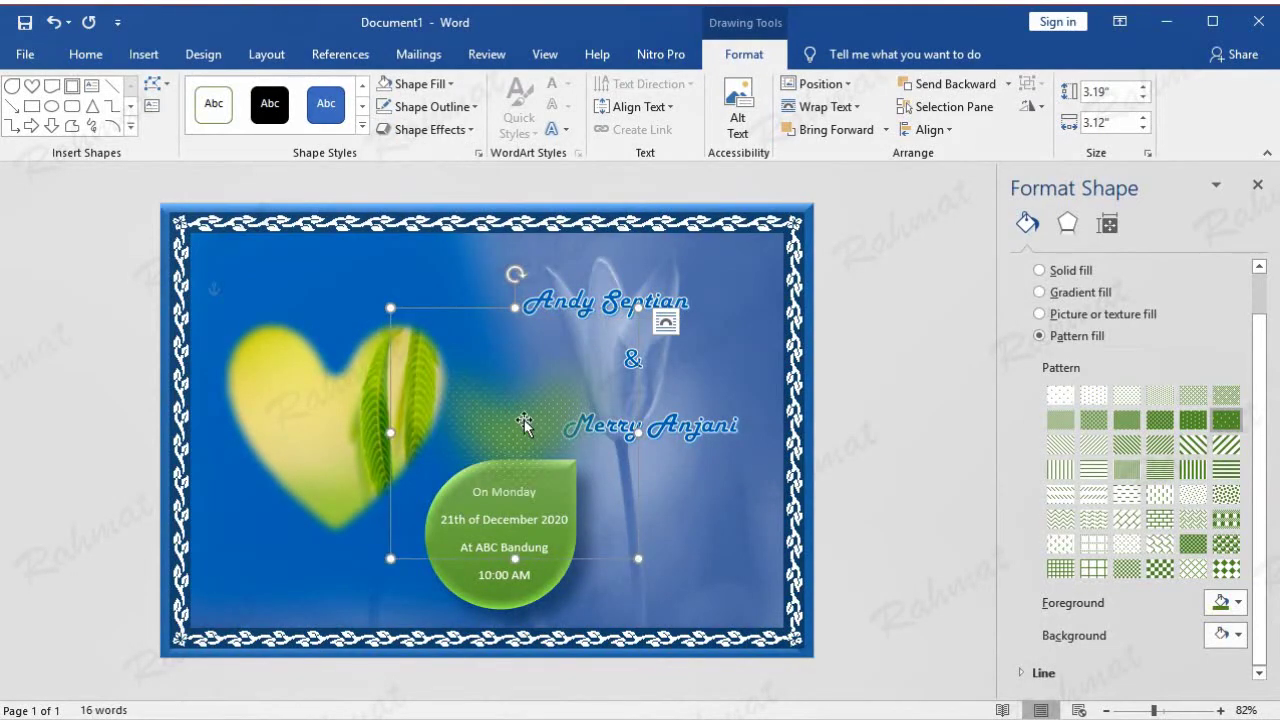
click(467, 130)
mouse_move(445, 343)
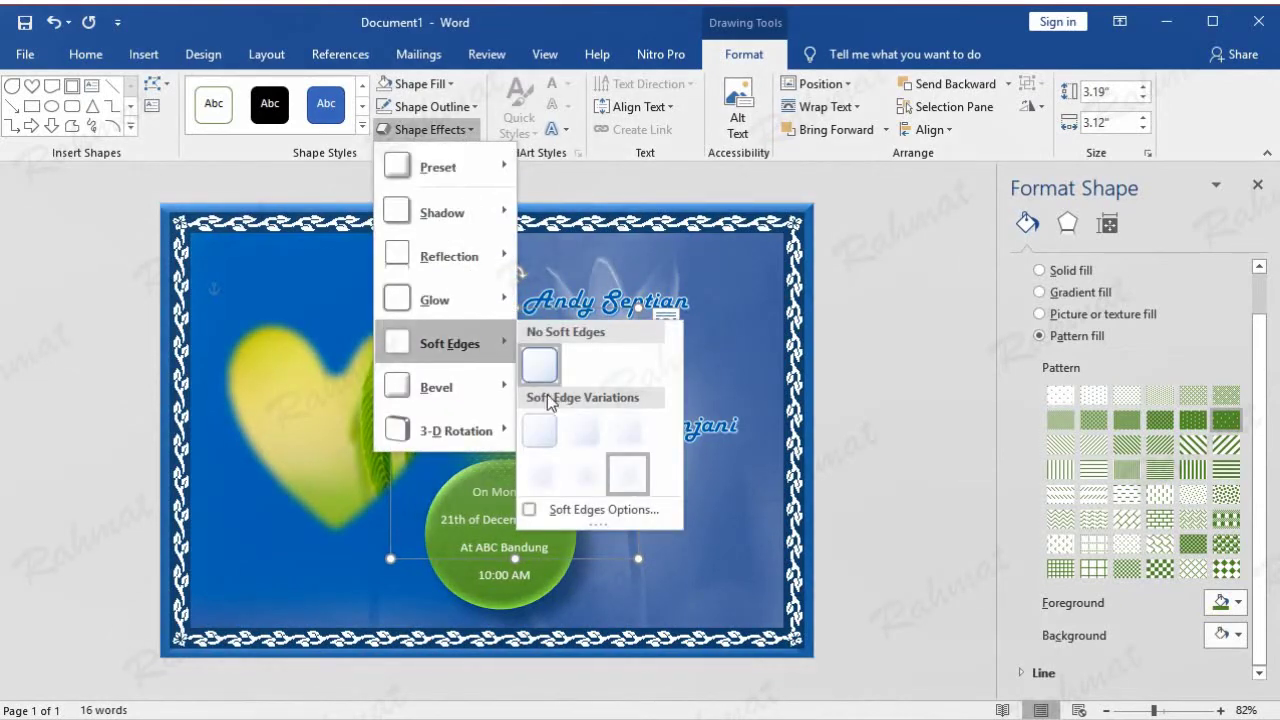
click(537, 477)
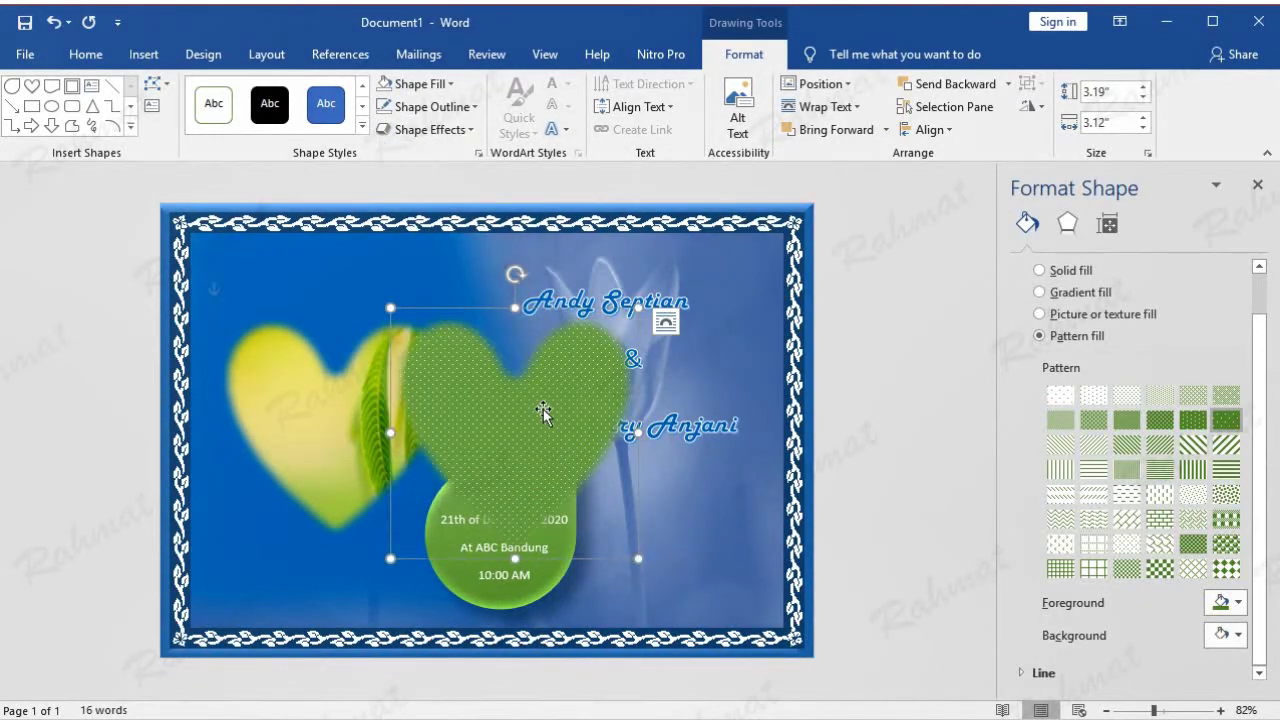
Bring the yellow heart photo to the front and align it over the green heart as a halo.
drag(543, 412, 431, 408)
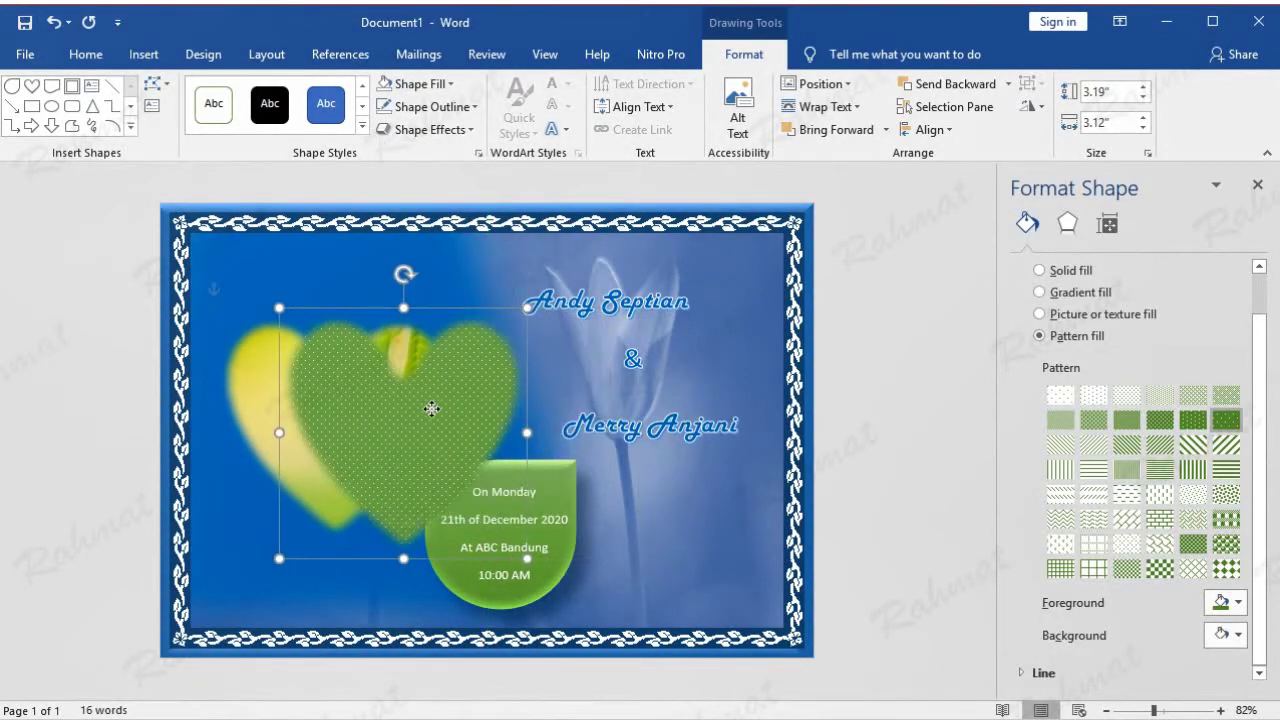
click(240, 363)
right_click(242, 364)
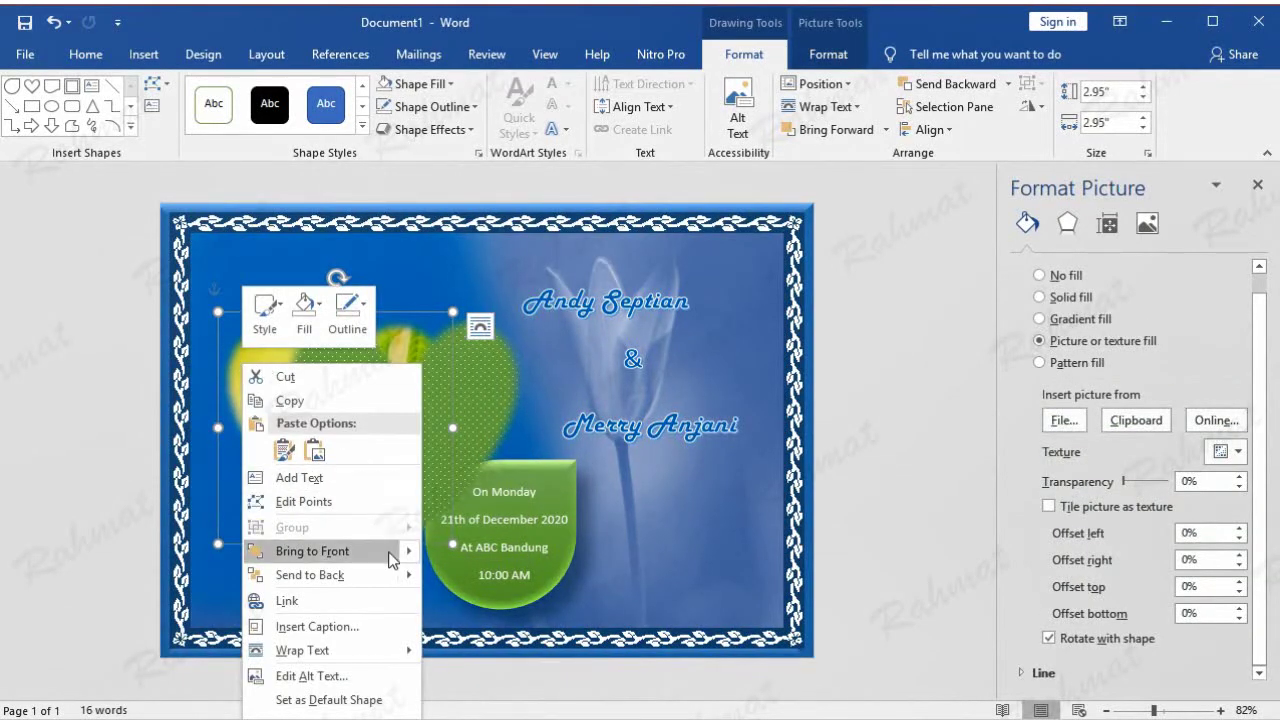
click(458, 557)
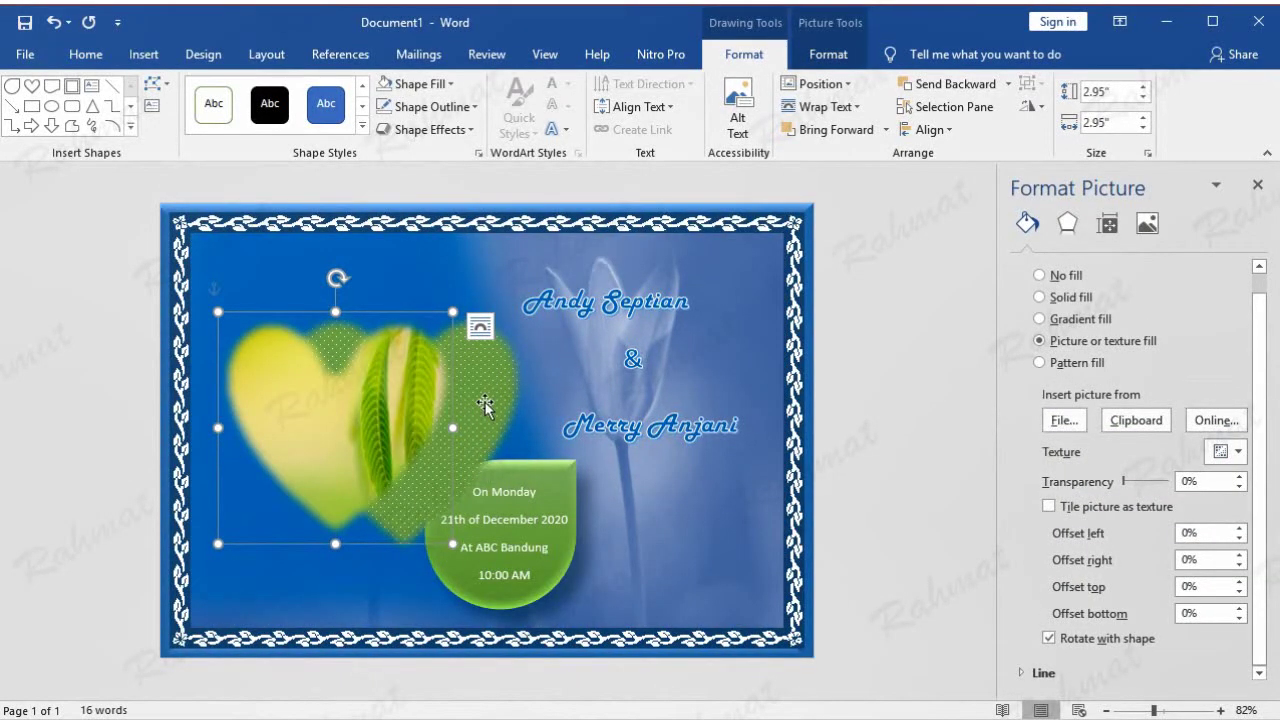
mouse_move(484, 404)
mouse_down()
mouse_move(397, 396)
mouse_move(413, 378)
mouse_up()
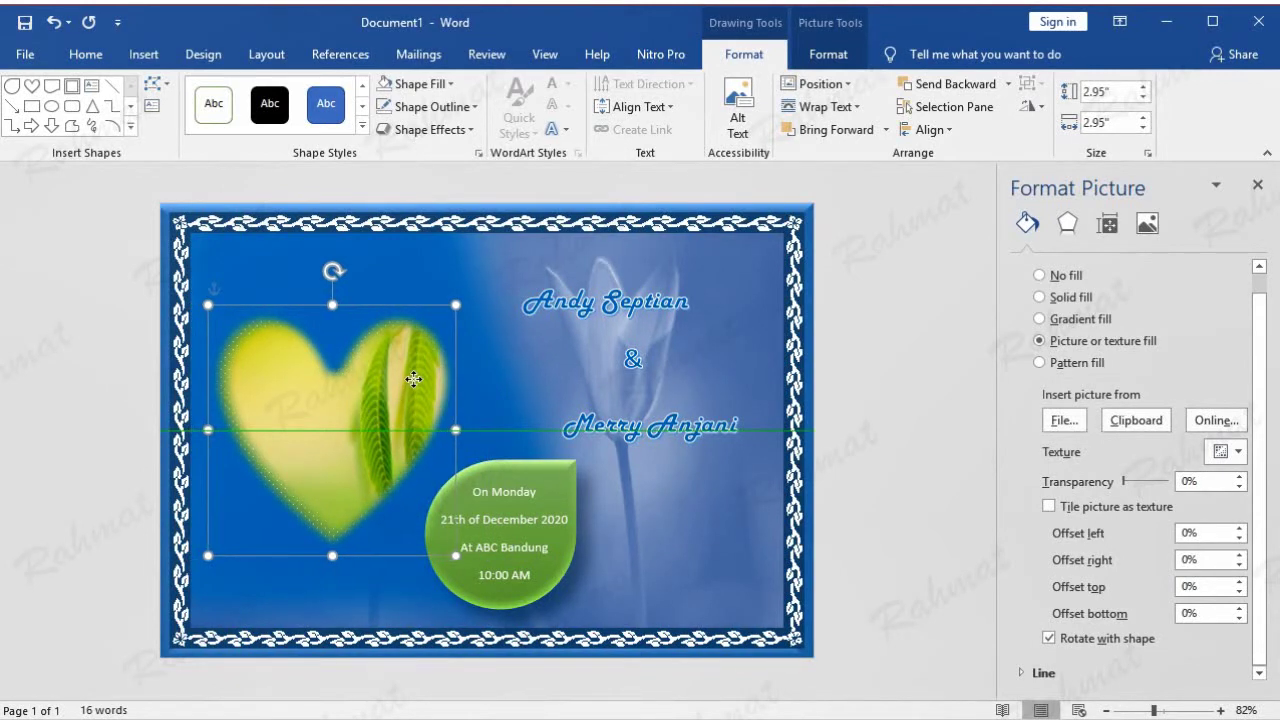
key(ctrl+Up)
key(ctrl+Up)
key(ctrl+Up)
key(ctrl+Right)
key(ctrl+Right)
key(ctrl+Down)
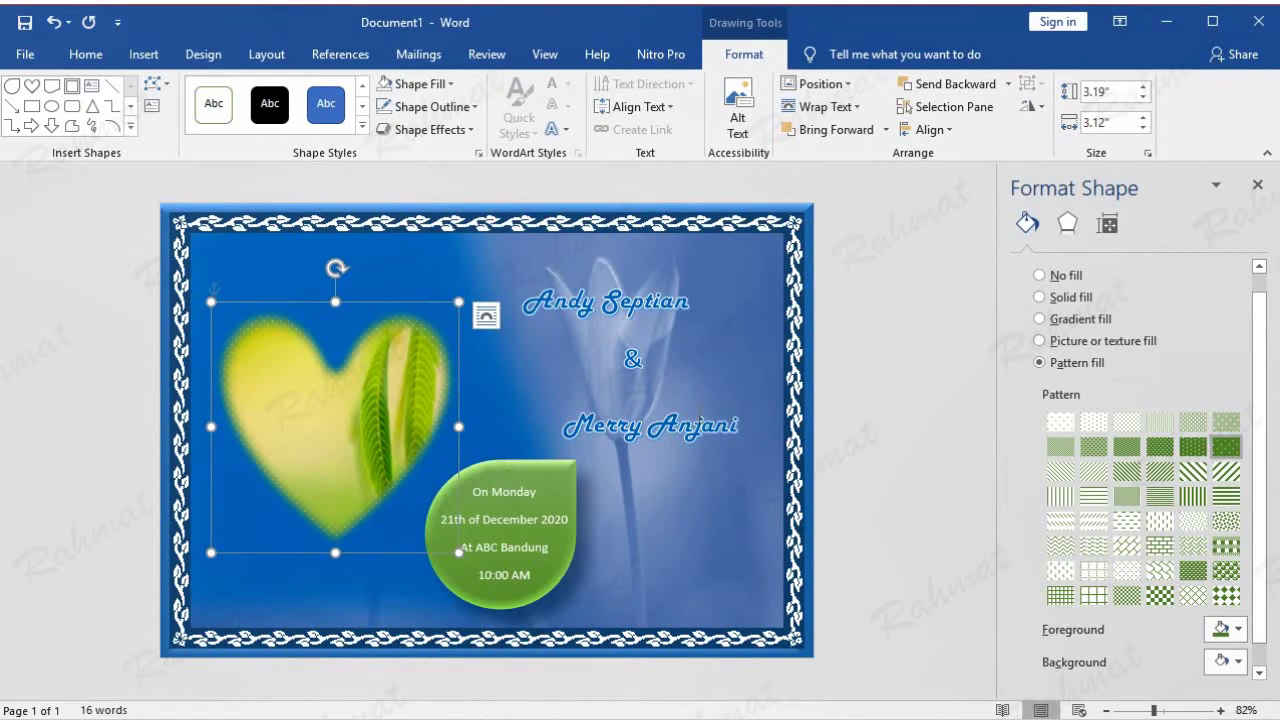
click(889, 348)
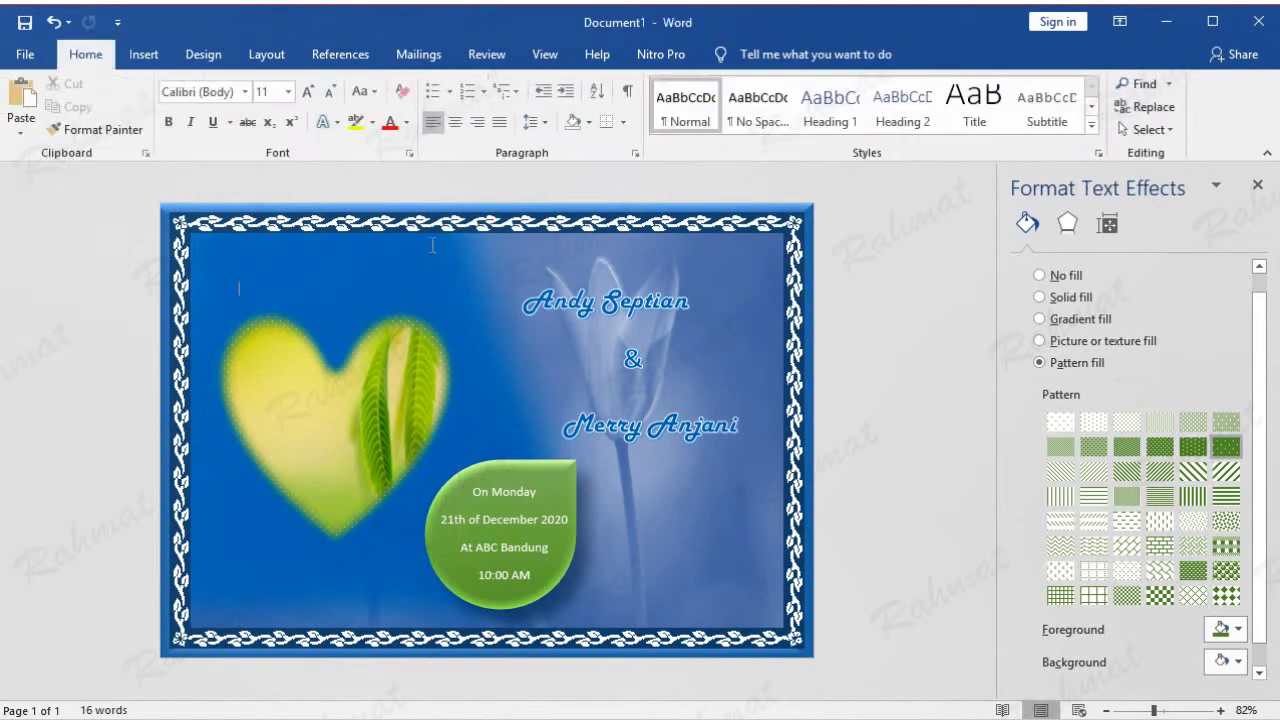
Draw a new 2 x 2 inch heart shape and move it over the yellow photo.
click(160, 60)
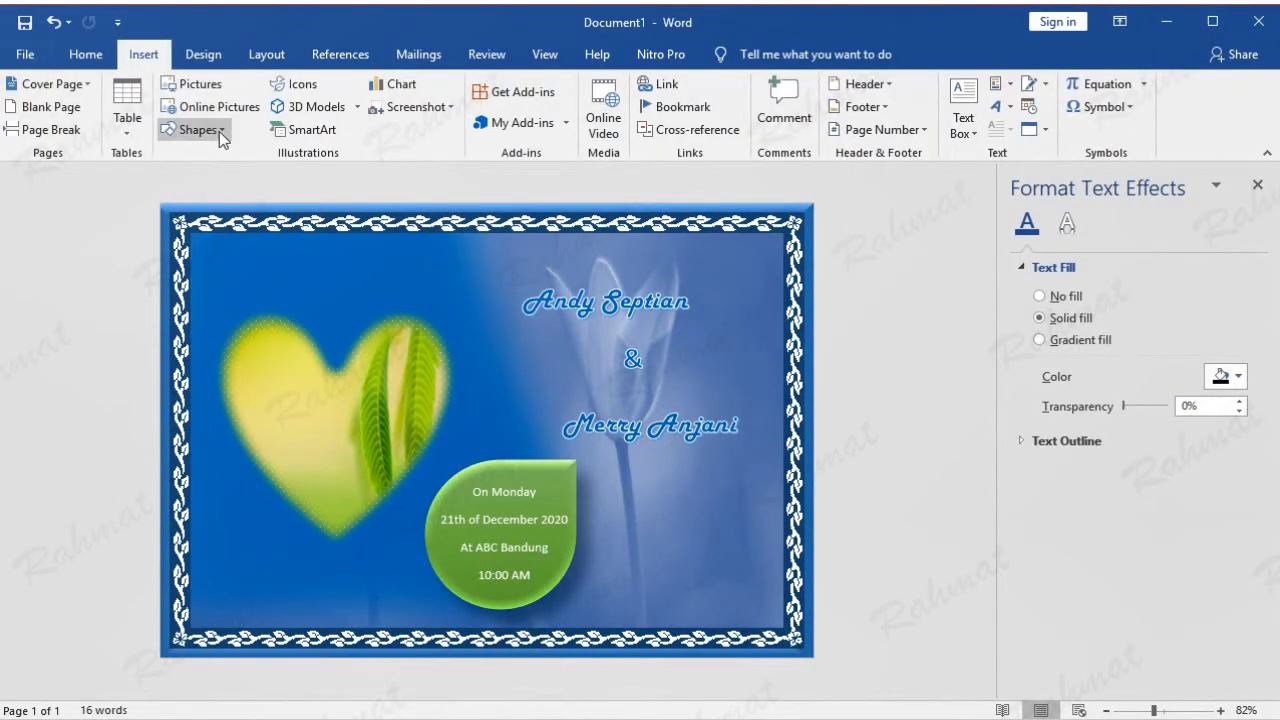
click(219, 132)
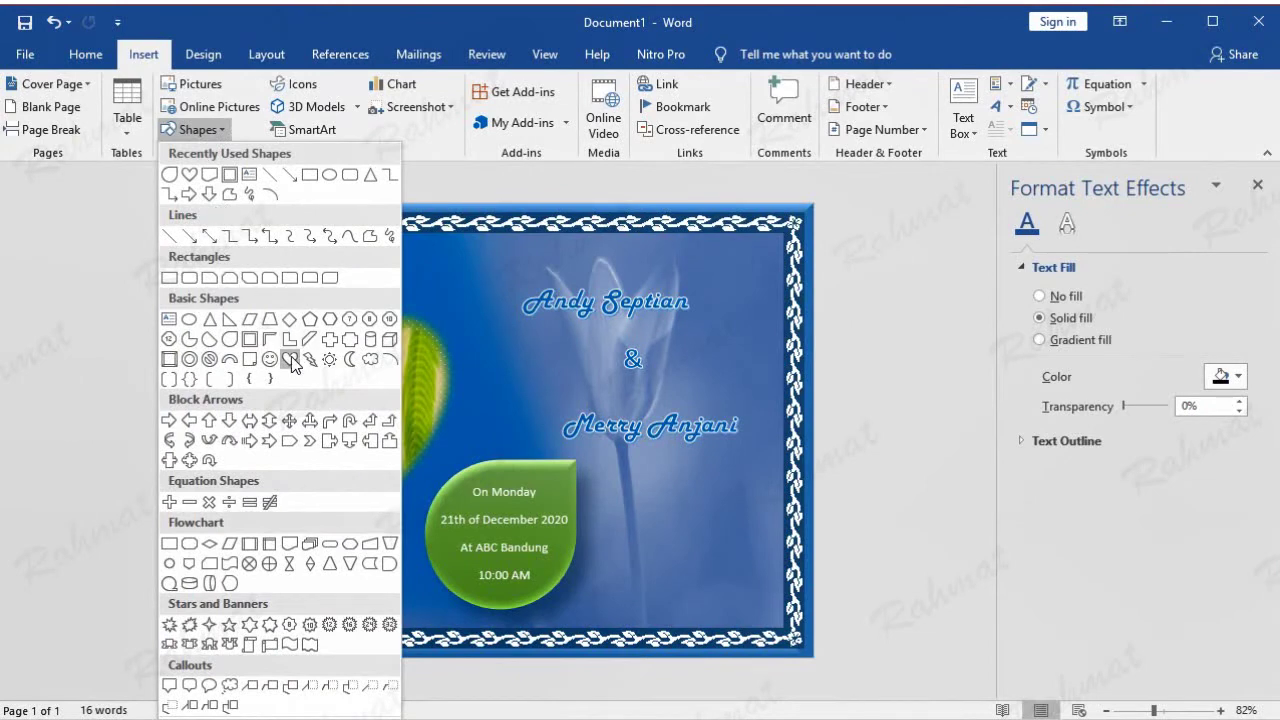
click(289, 358)
drag(519, 358, 629, 451)
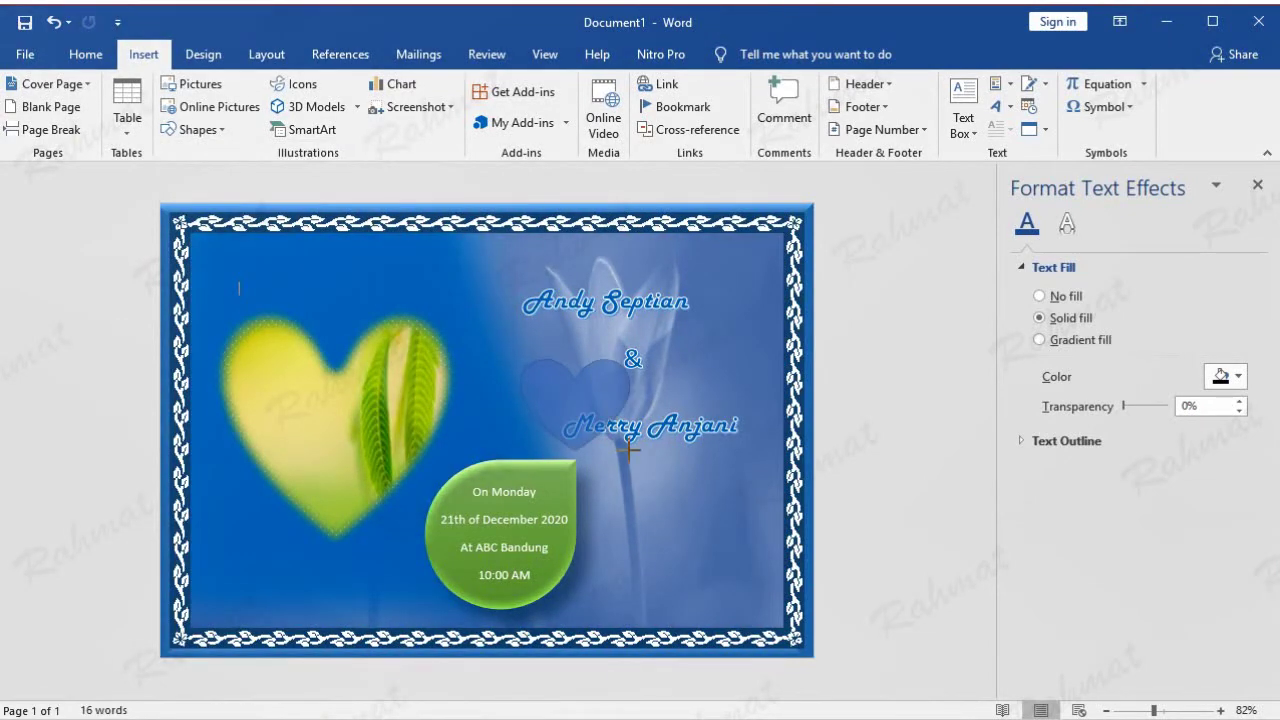
click(1108, 95)
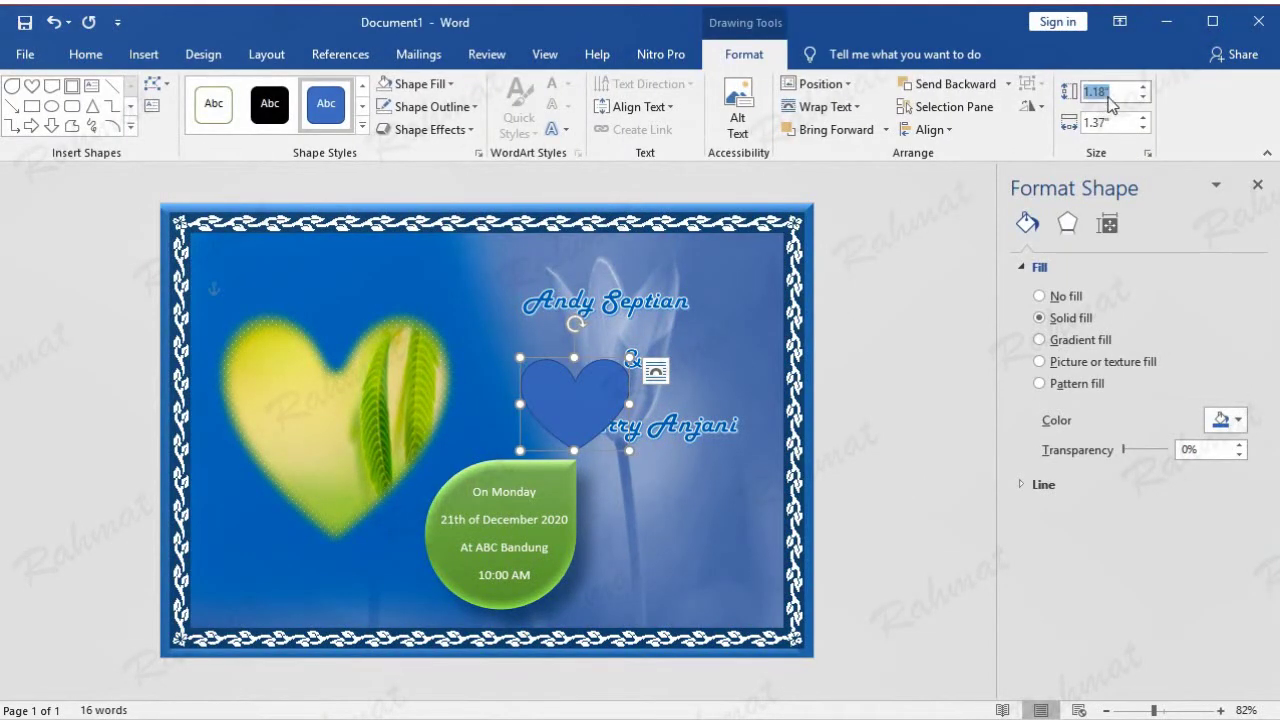
text(2)
click(1108, 123)
text(2)
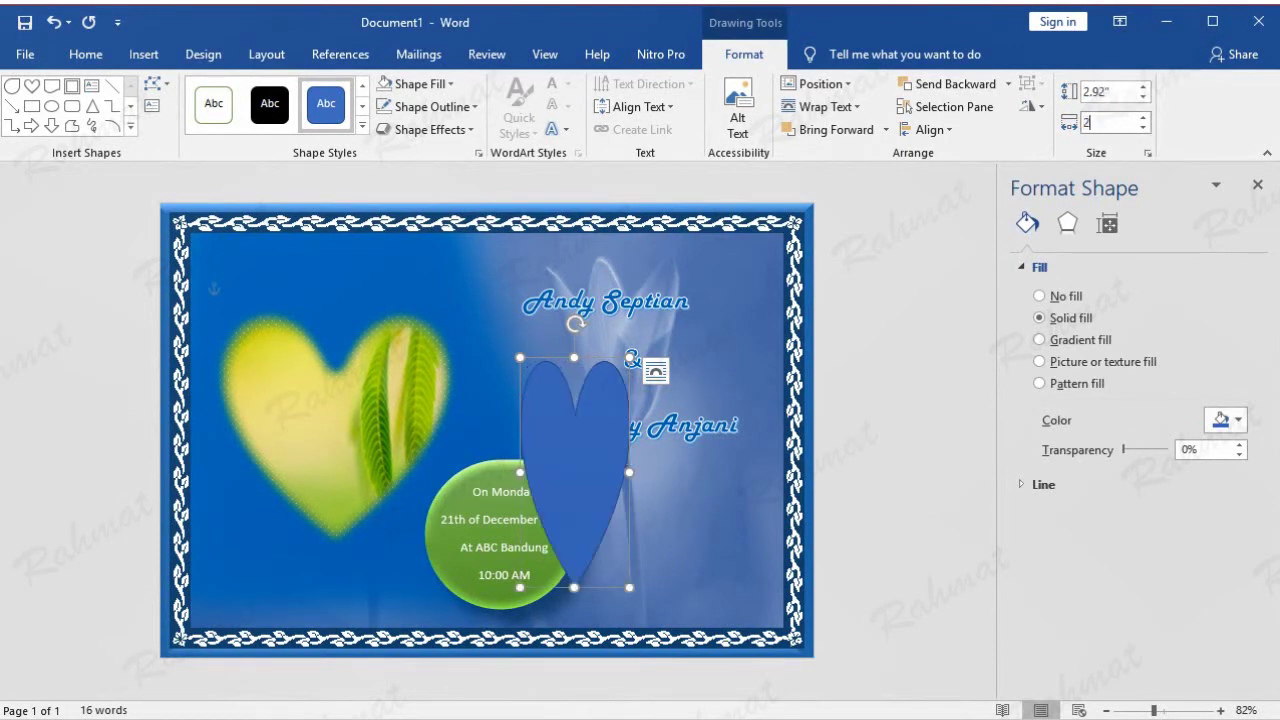
key(Return)
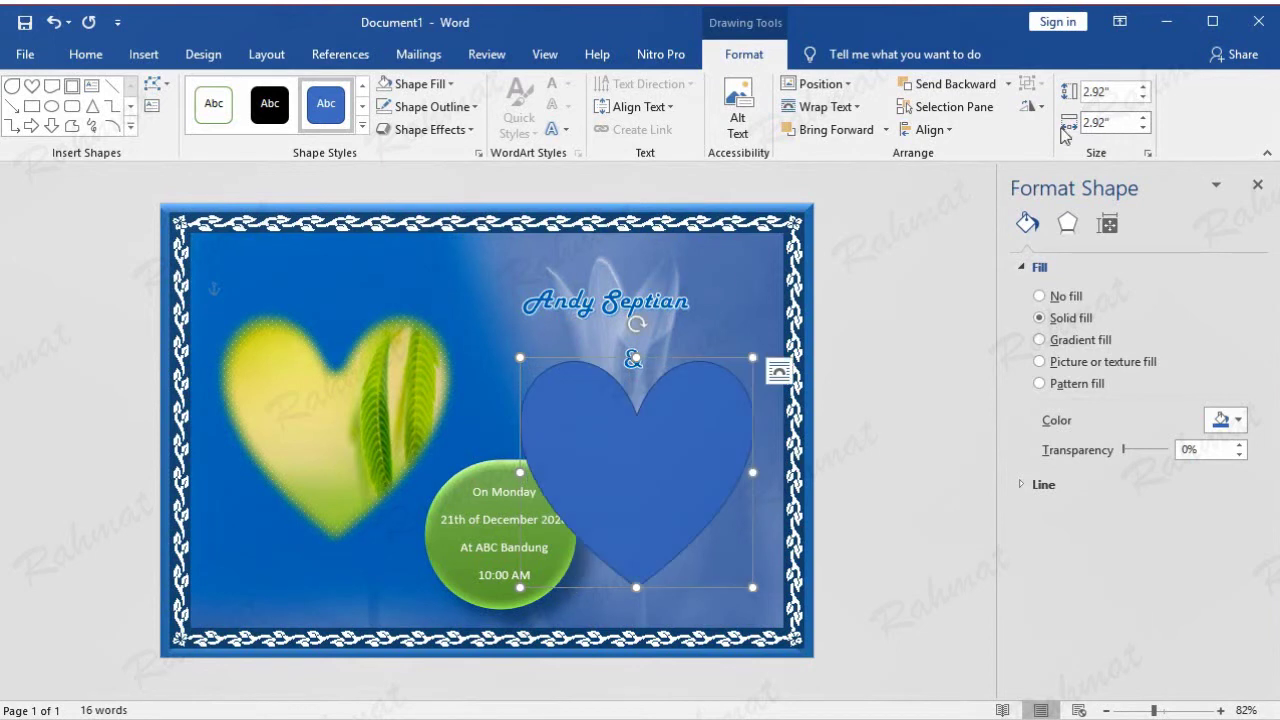
drag(681, 430, 449, 406)
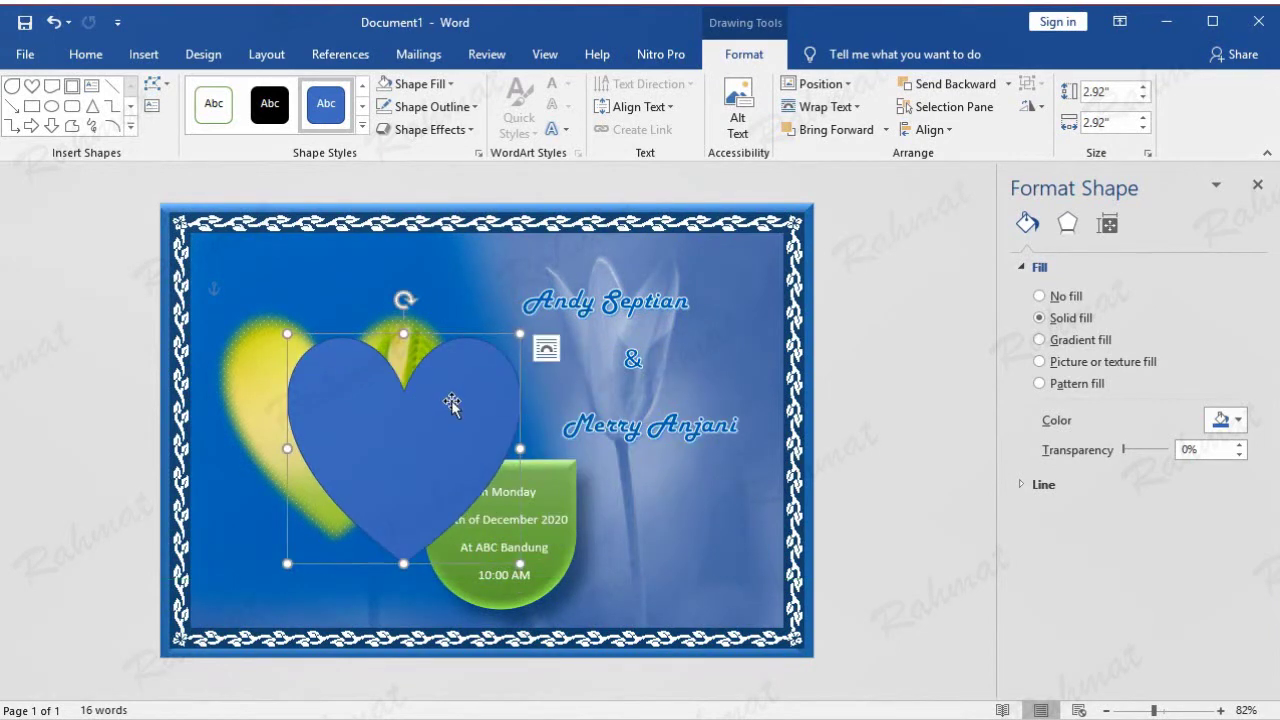
Give the heart no fill and a white 1½ pt dash-dot outline.
click(450, 86)
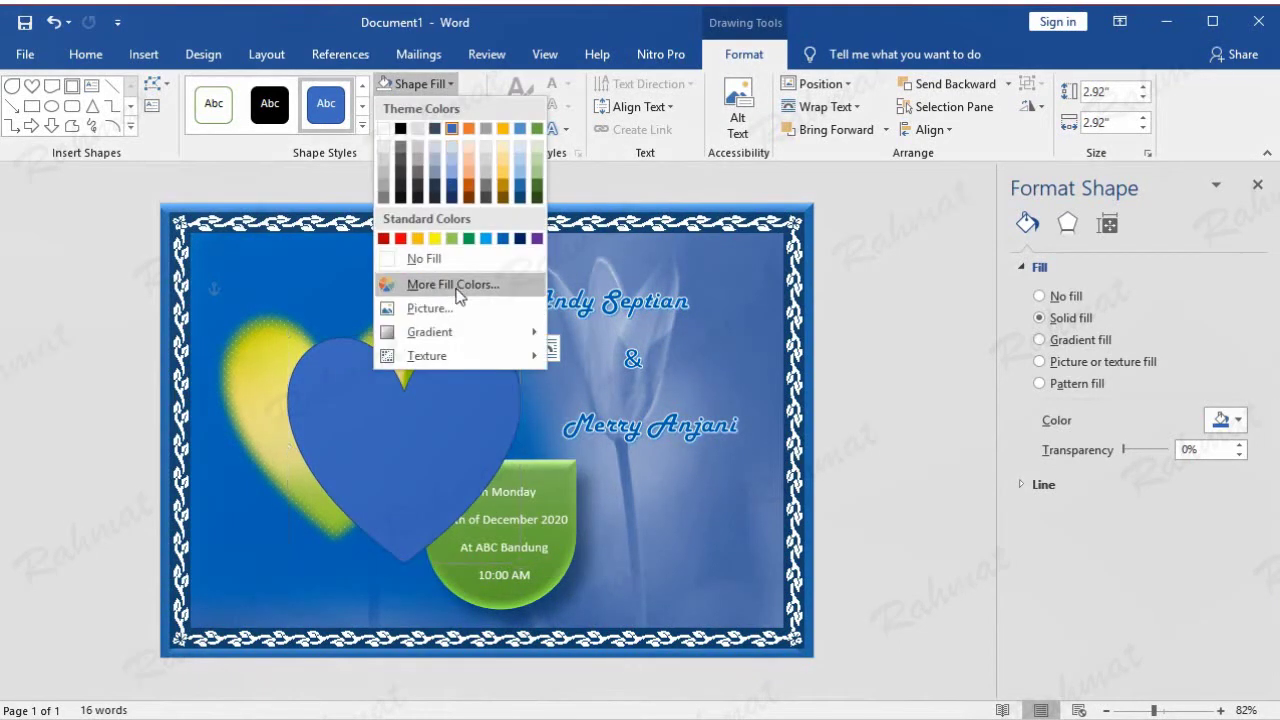
click(424, 255)
click(466, 119)
mouse_move(426, 331)
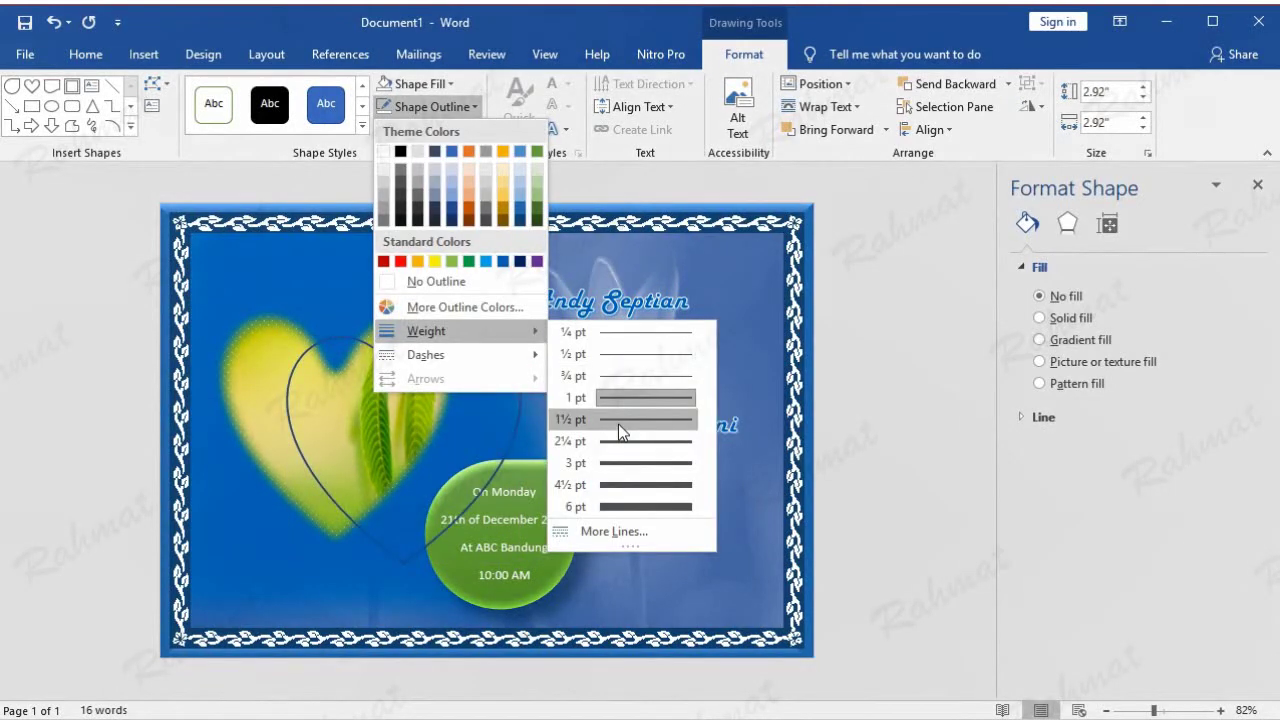
click(619, 422)
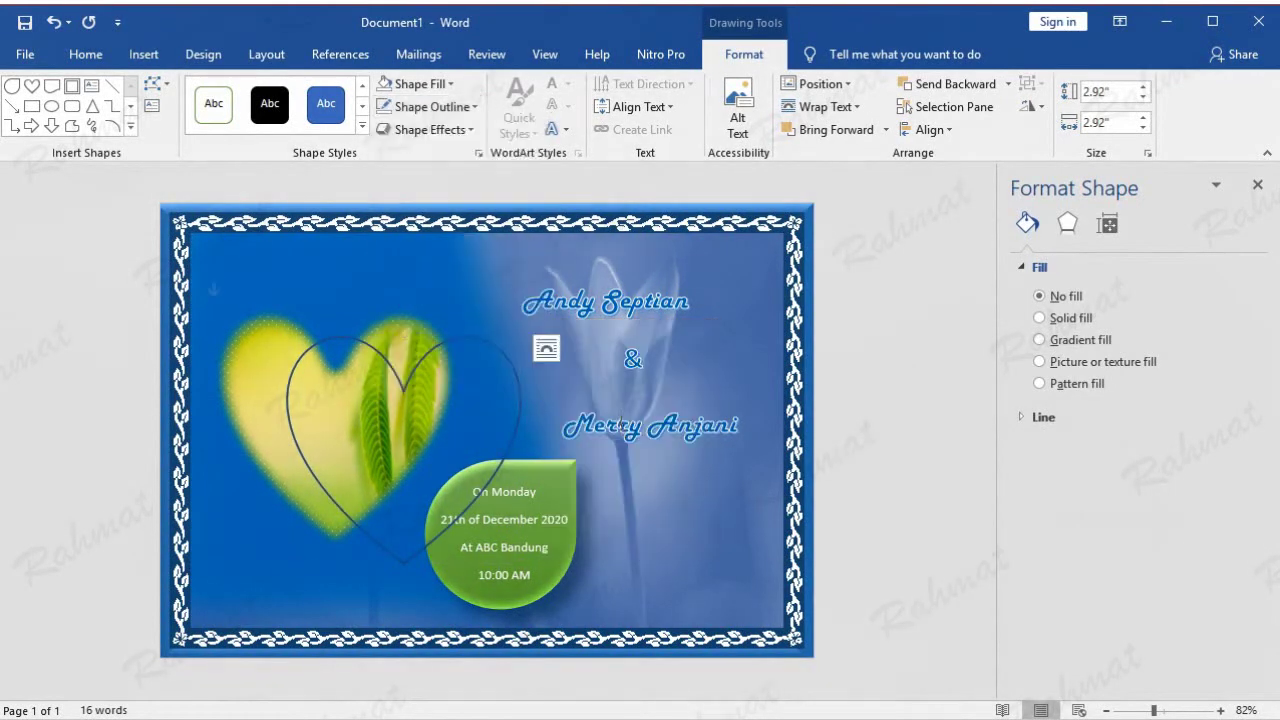
click(415, 110)
click(384, 152)
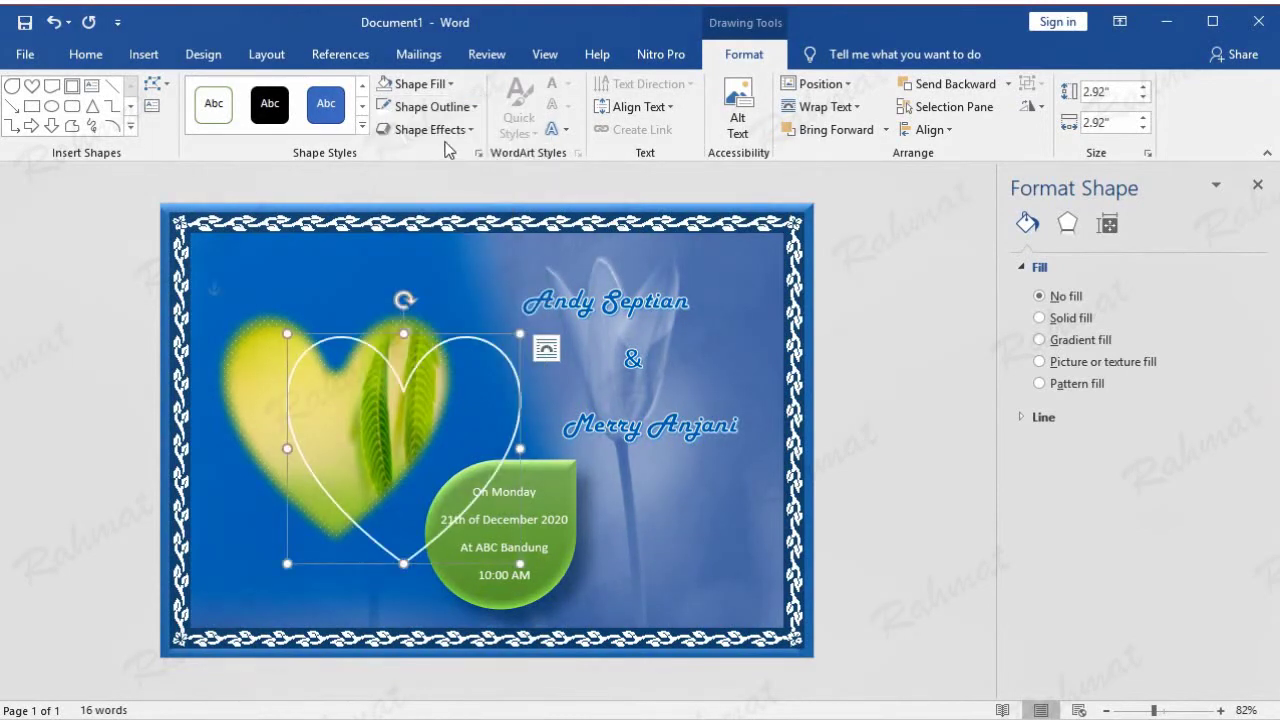
click(440, 107)
mouse_move(455, 355)
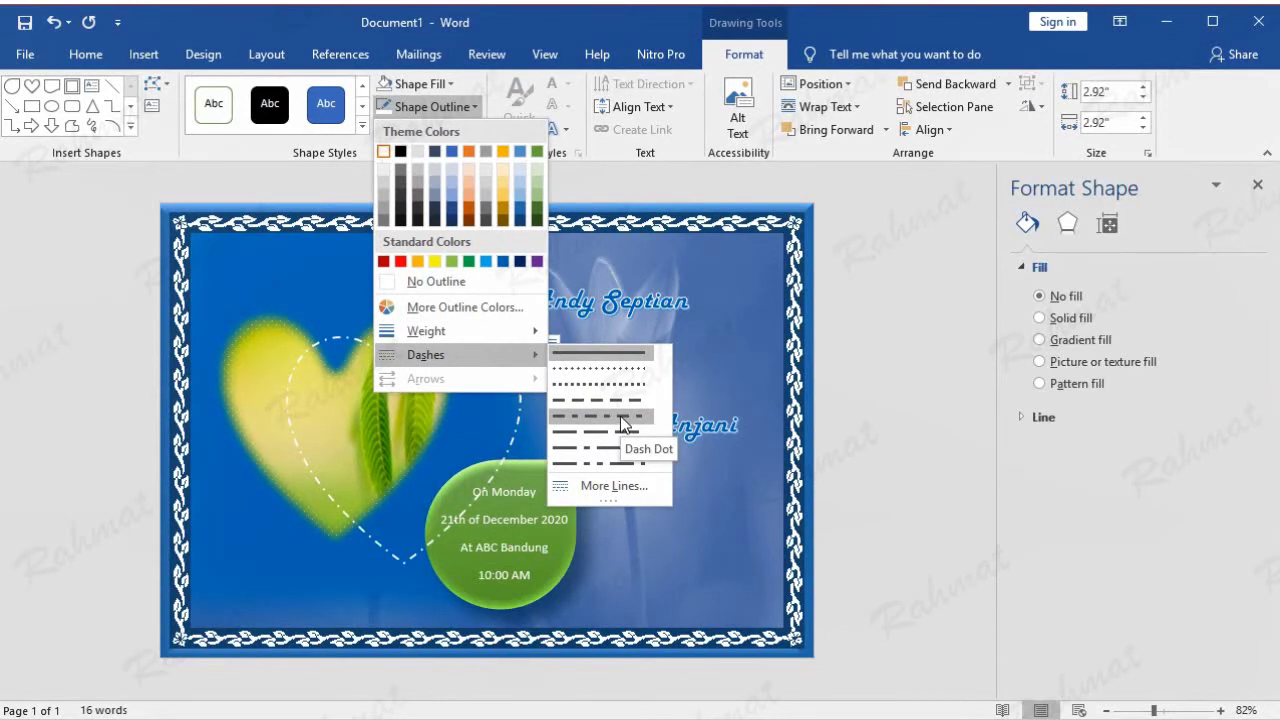
click(620, 416)
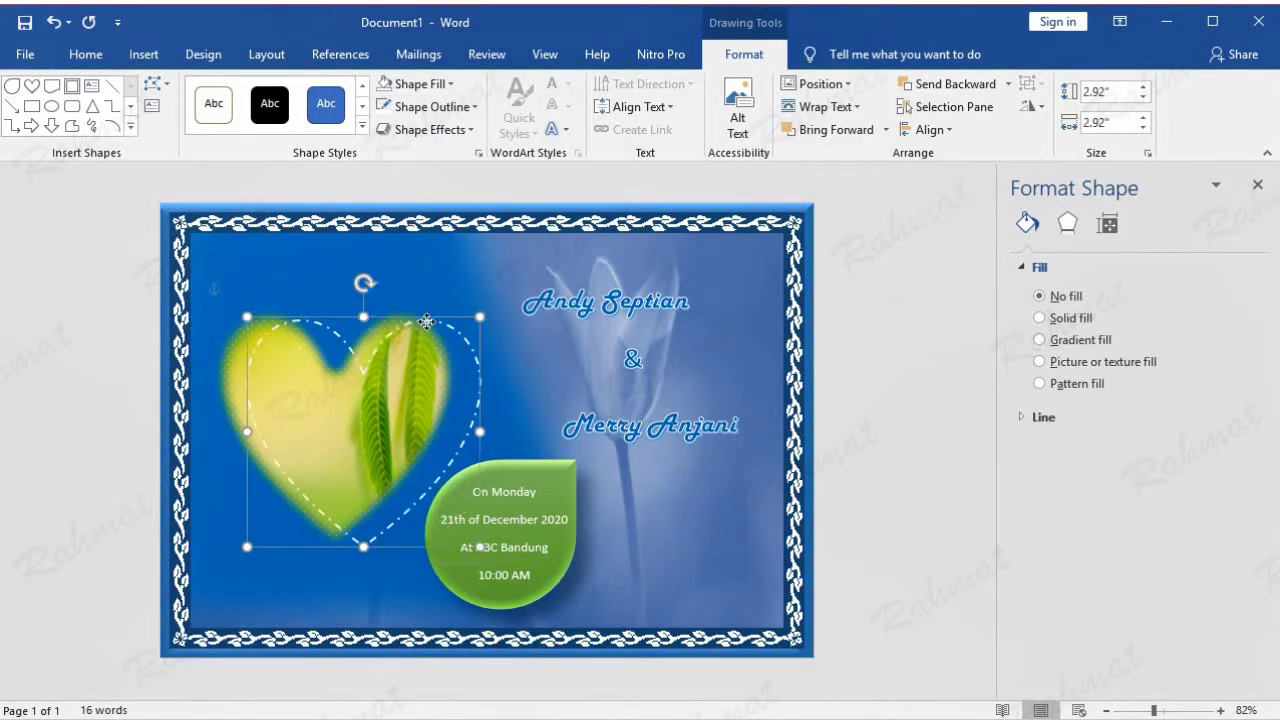
Nudge the dashed heart outline until it fits exactly around the heart photo.
drag(426, 321, 399, 315)
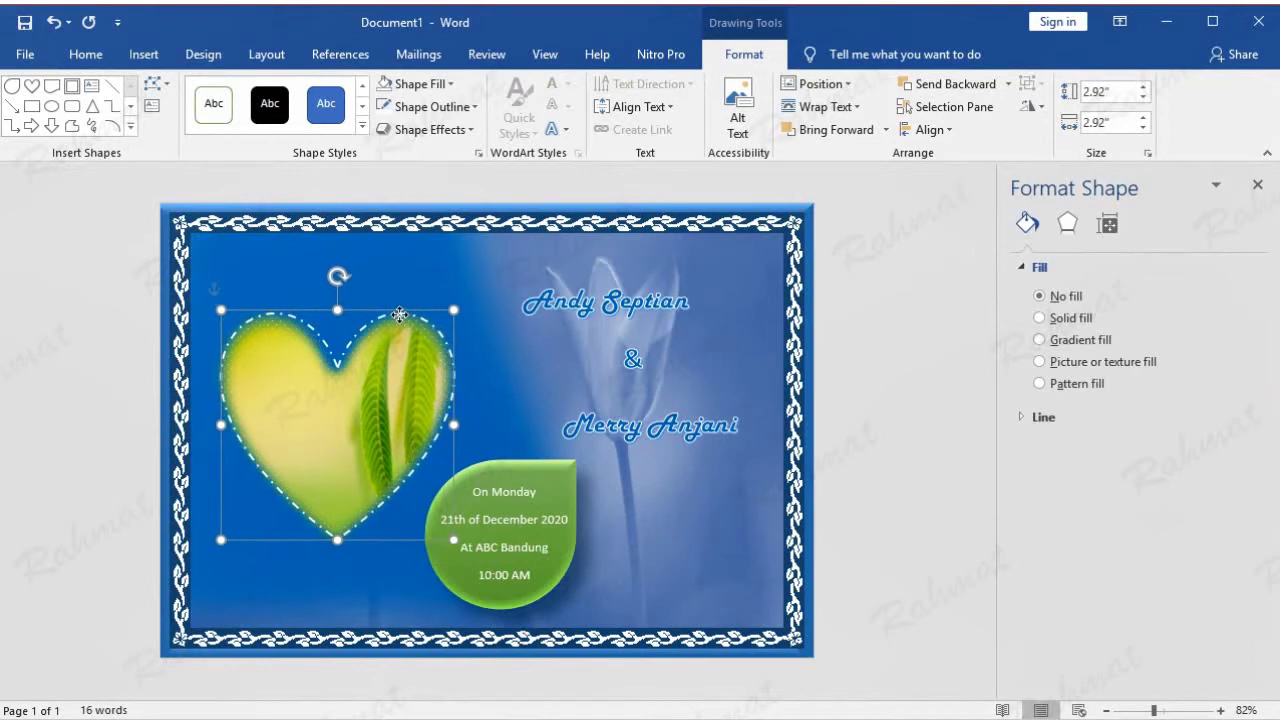
key(Left)
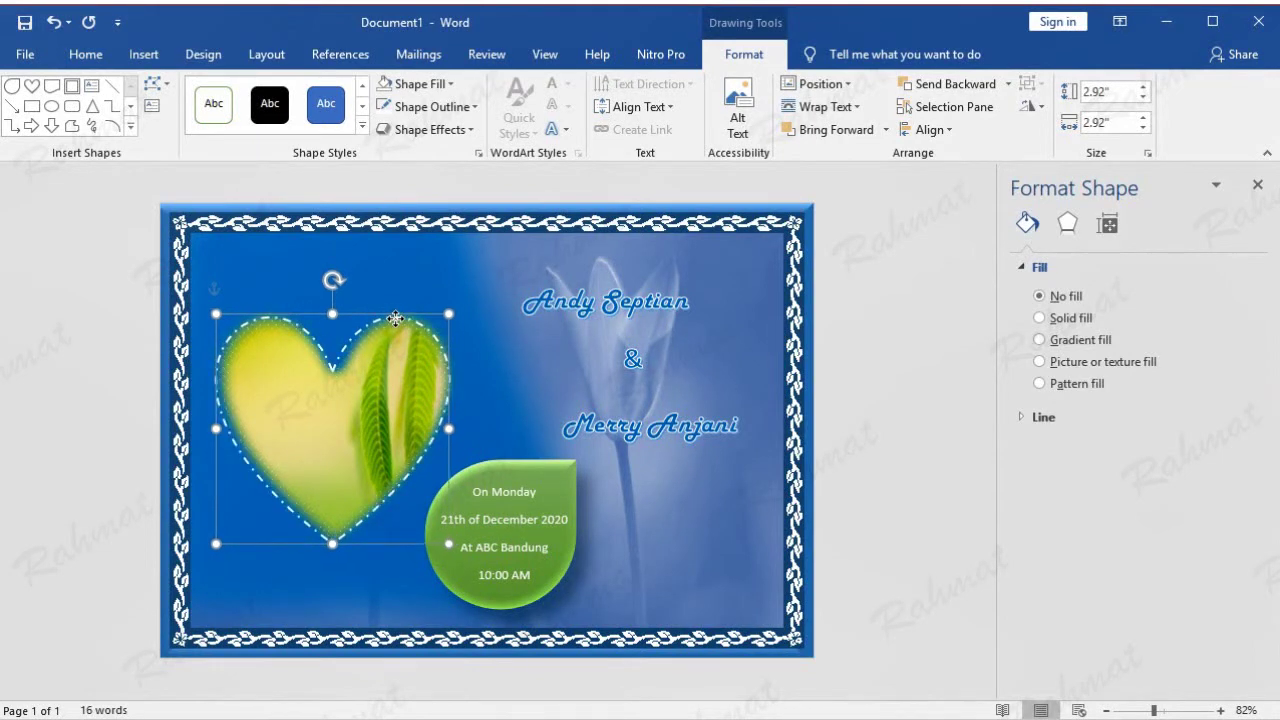
drag(397, 318, 400, 318)
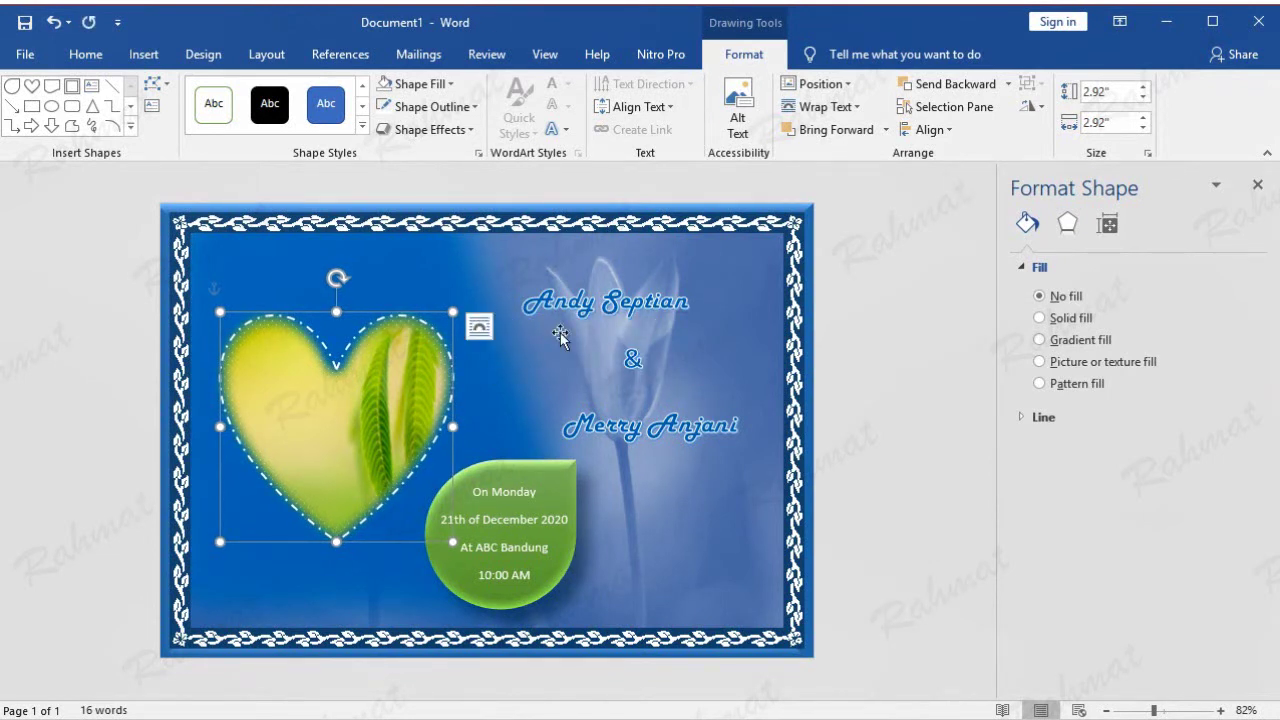
click(869, 251)
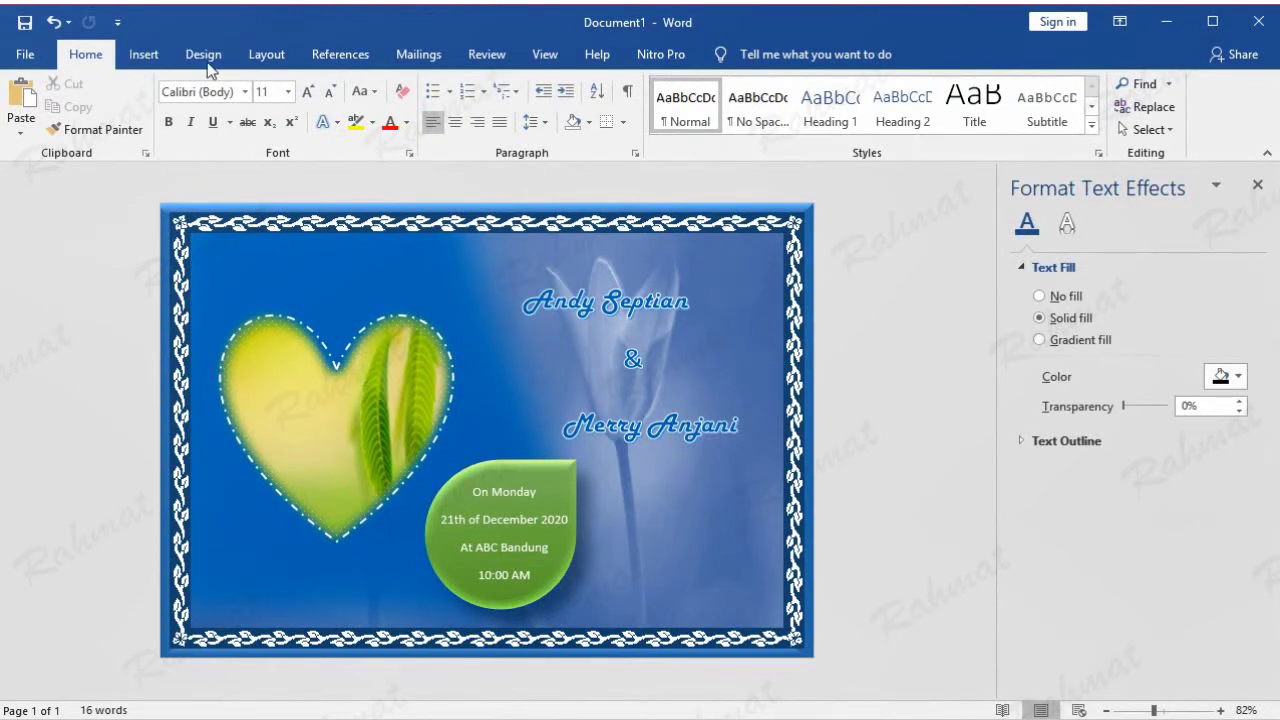
click(150, 60)
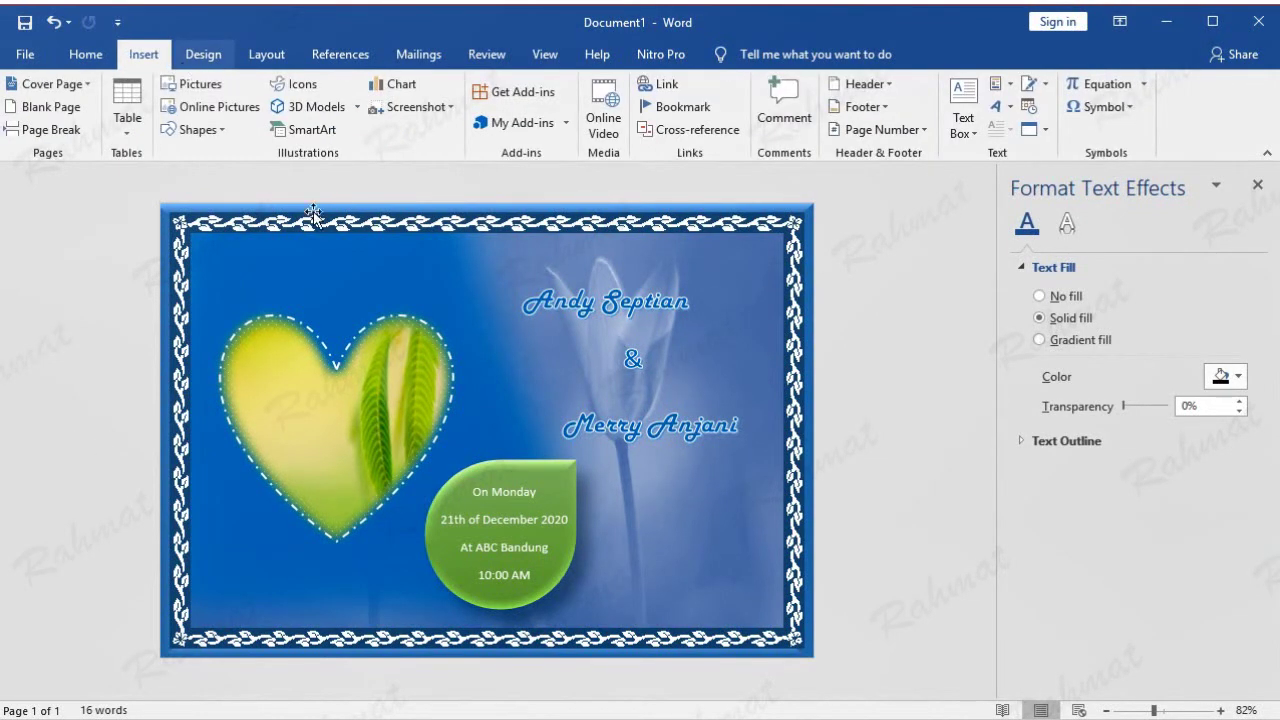
click(404, 315)
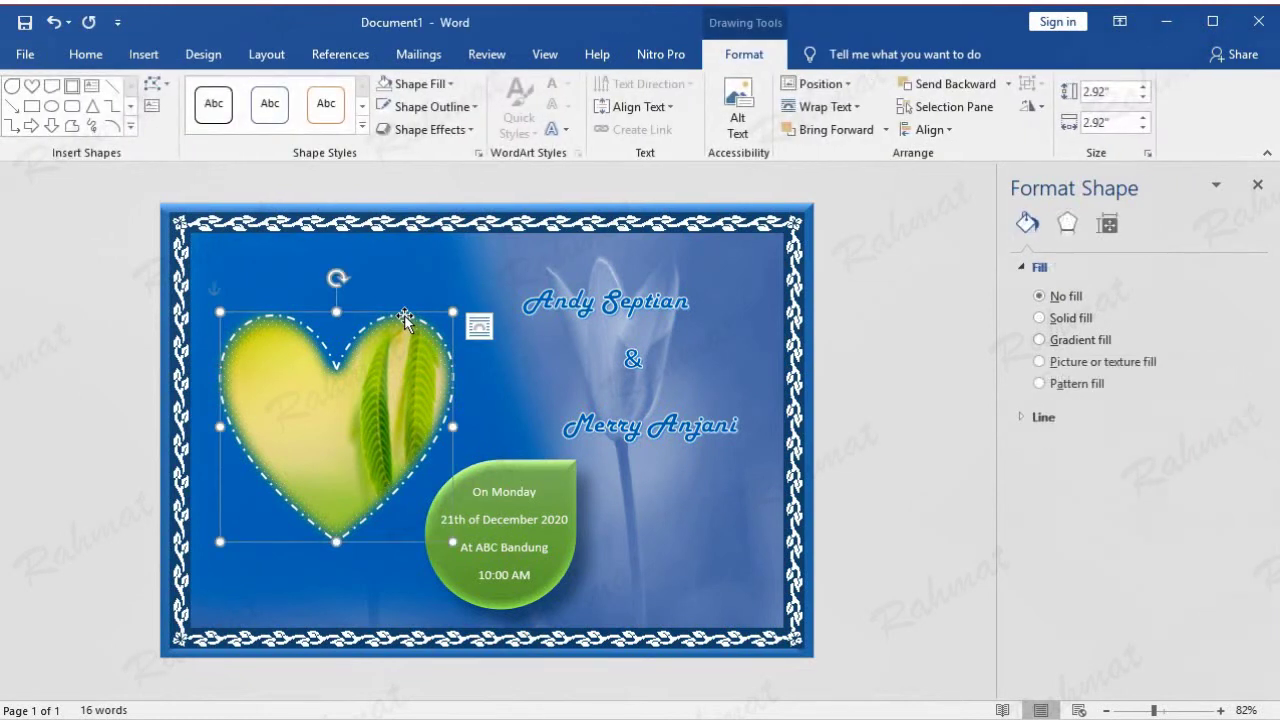
key(Down)
key(Down)
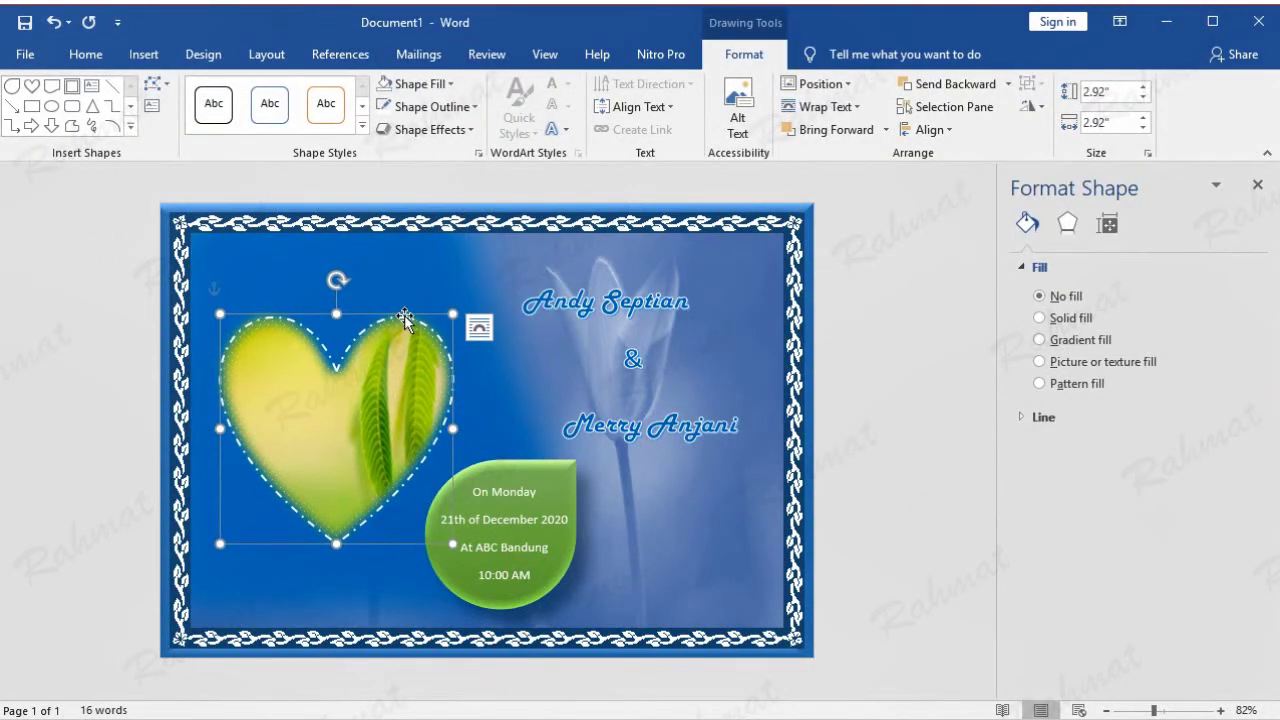
key(Left)
key(Up)
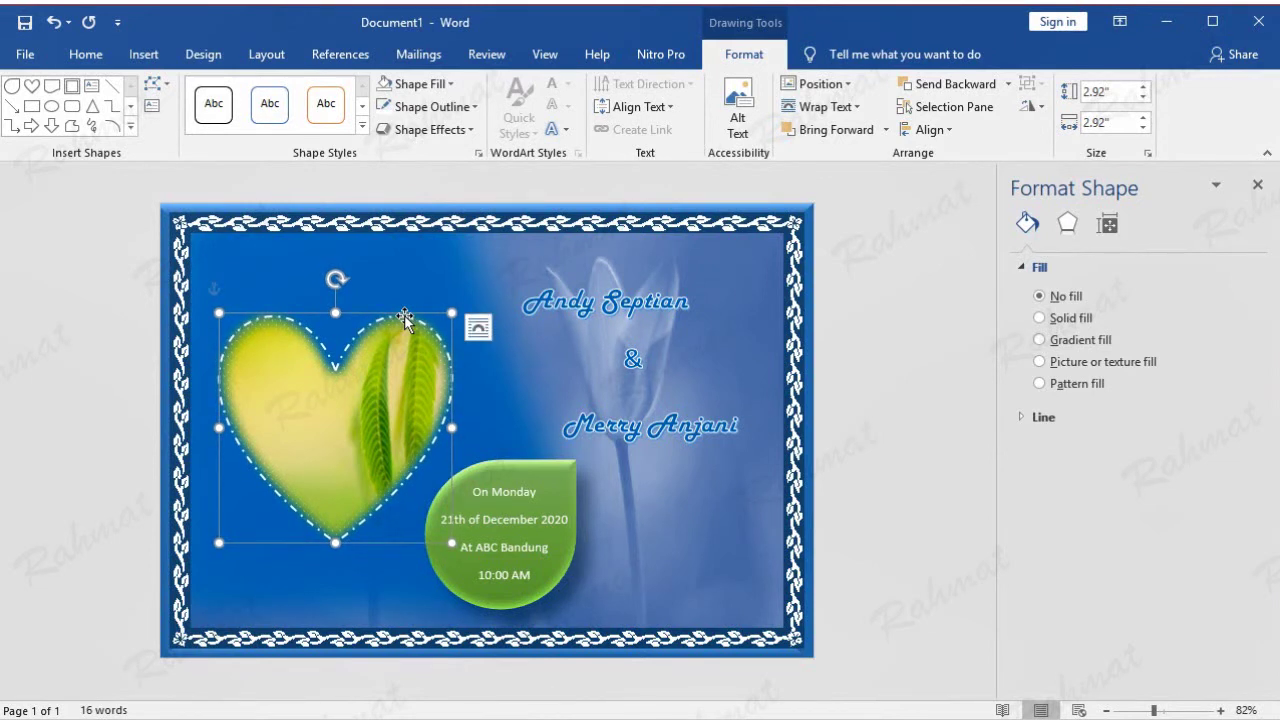
key(Left)
key(Right)
click(857, 263)
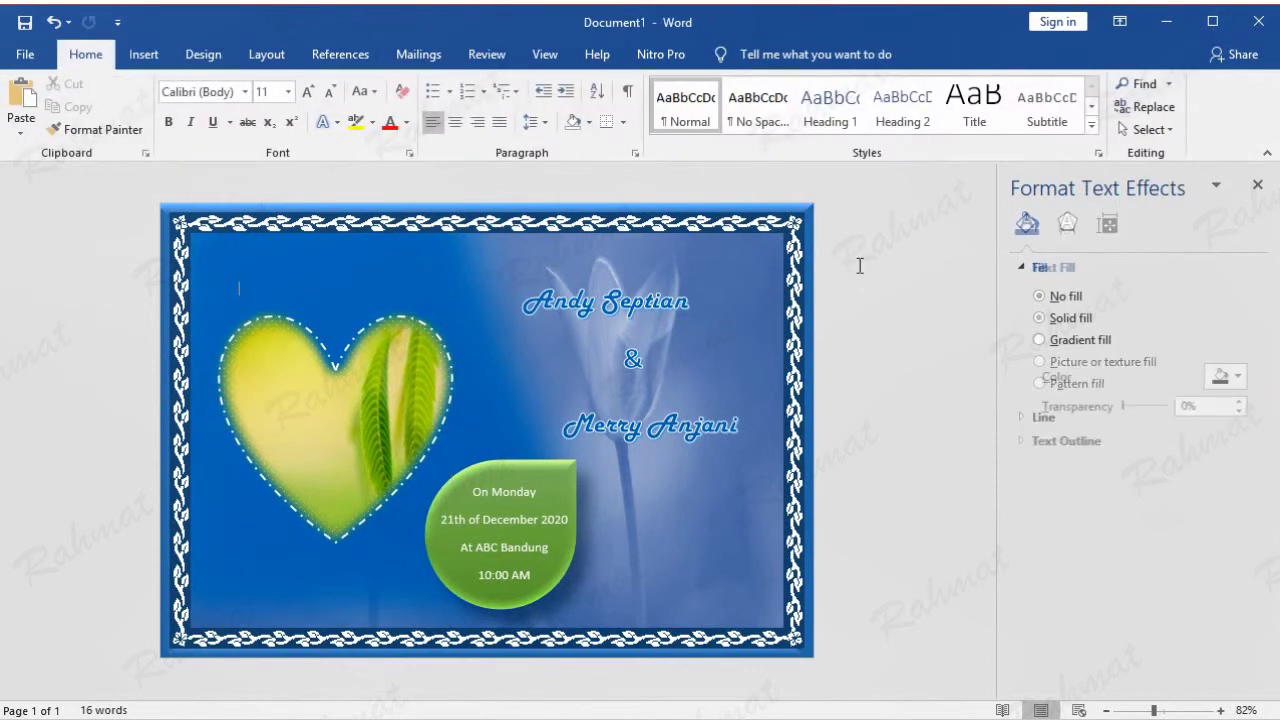
Insert a WordArt text box and type 'The Wedding of'.
click(143, 54)
click(1004, 104)
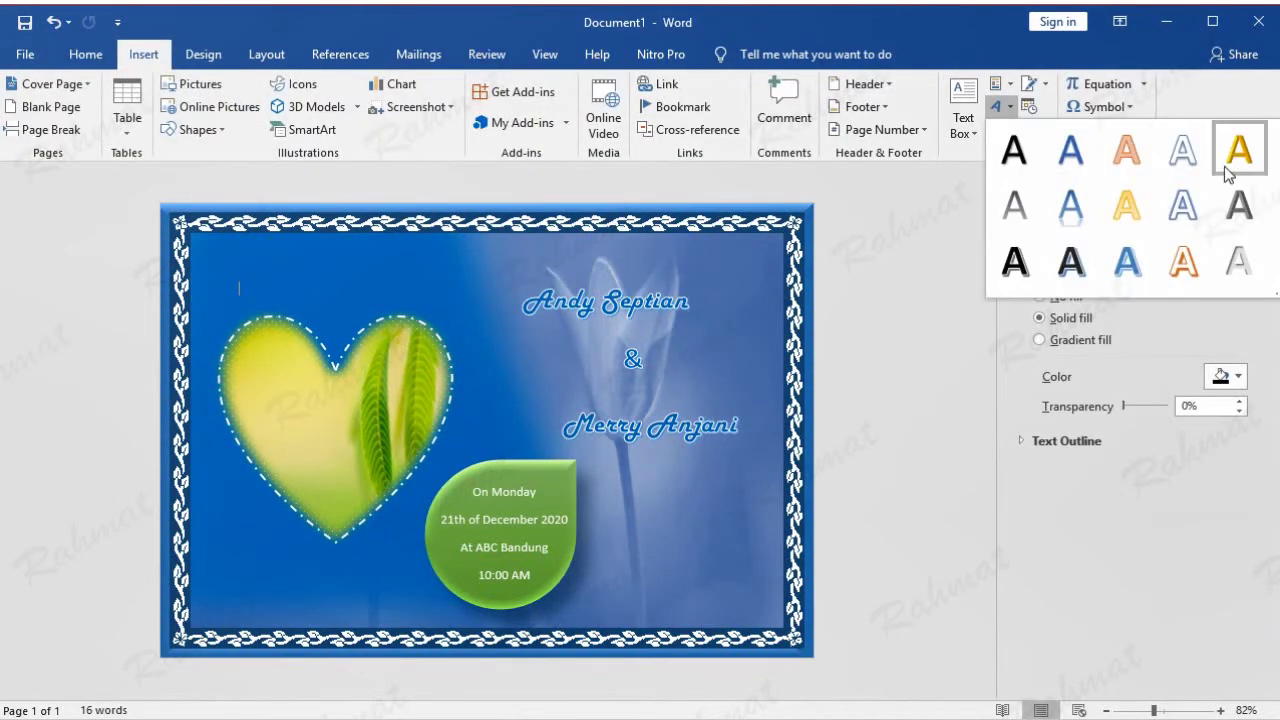
click(1200, 207)
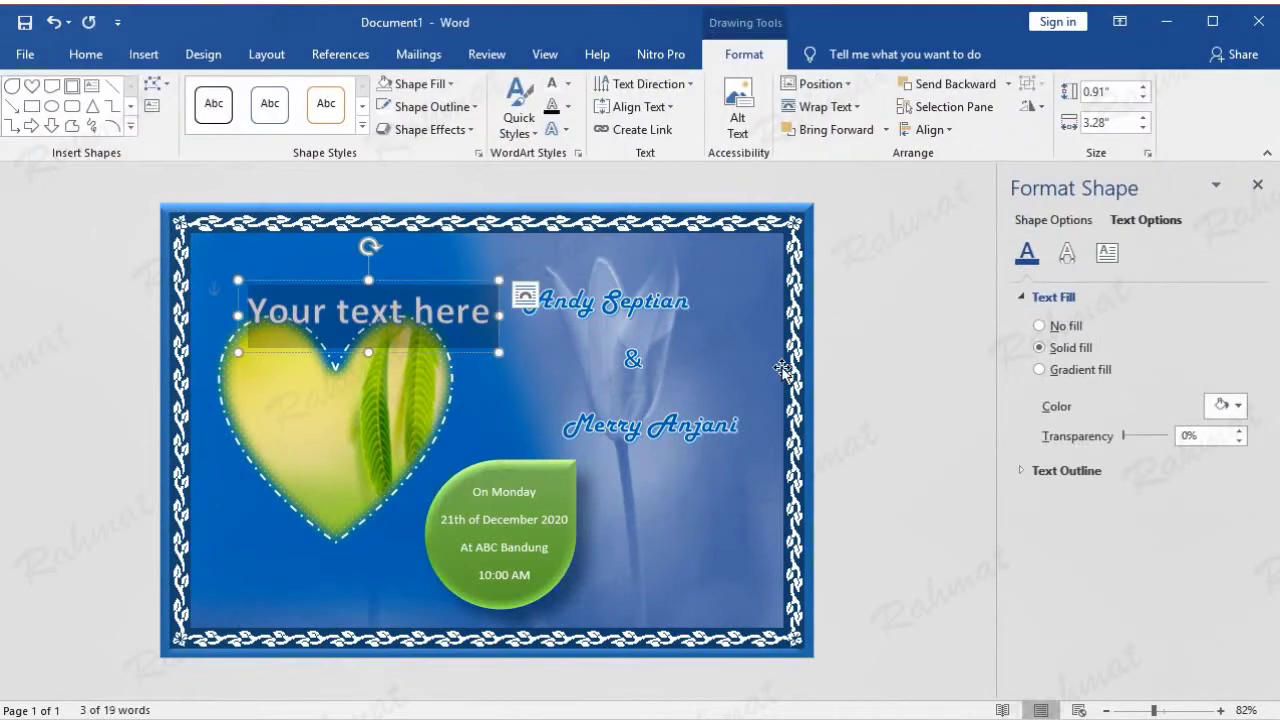
text(The)
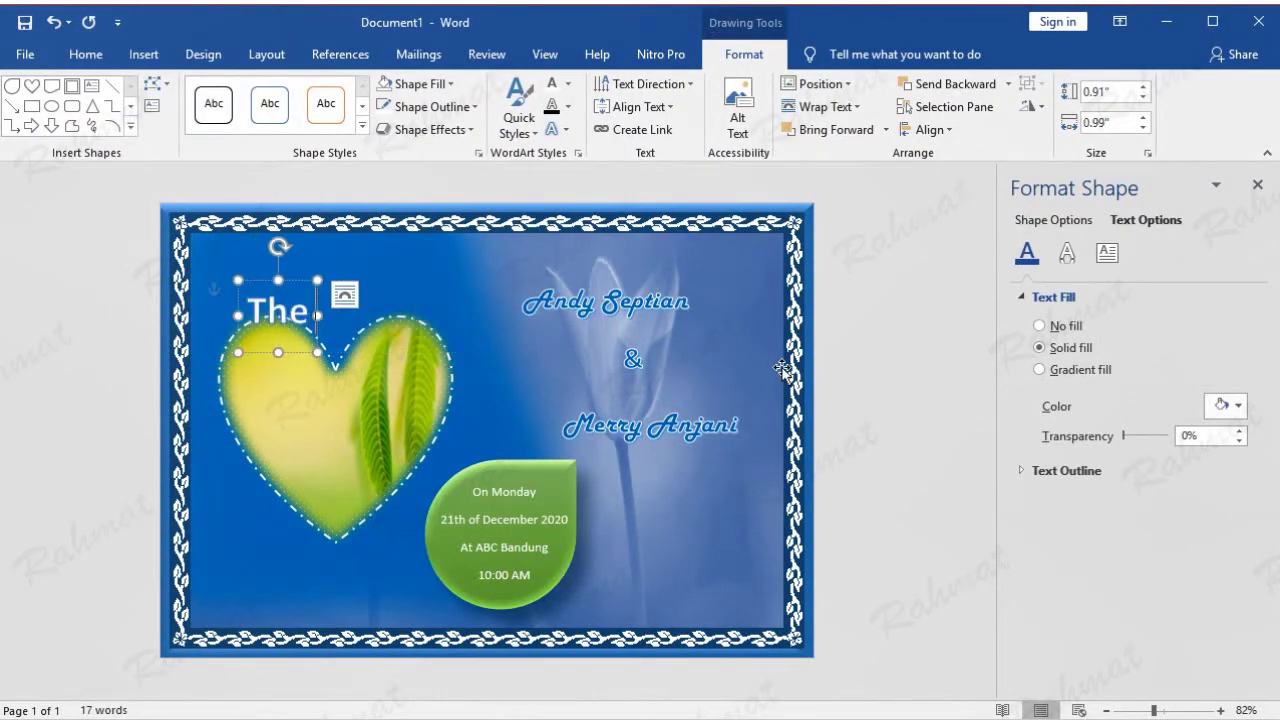
text( Wedding )
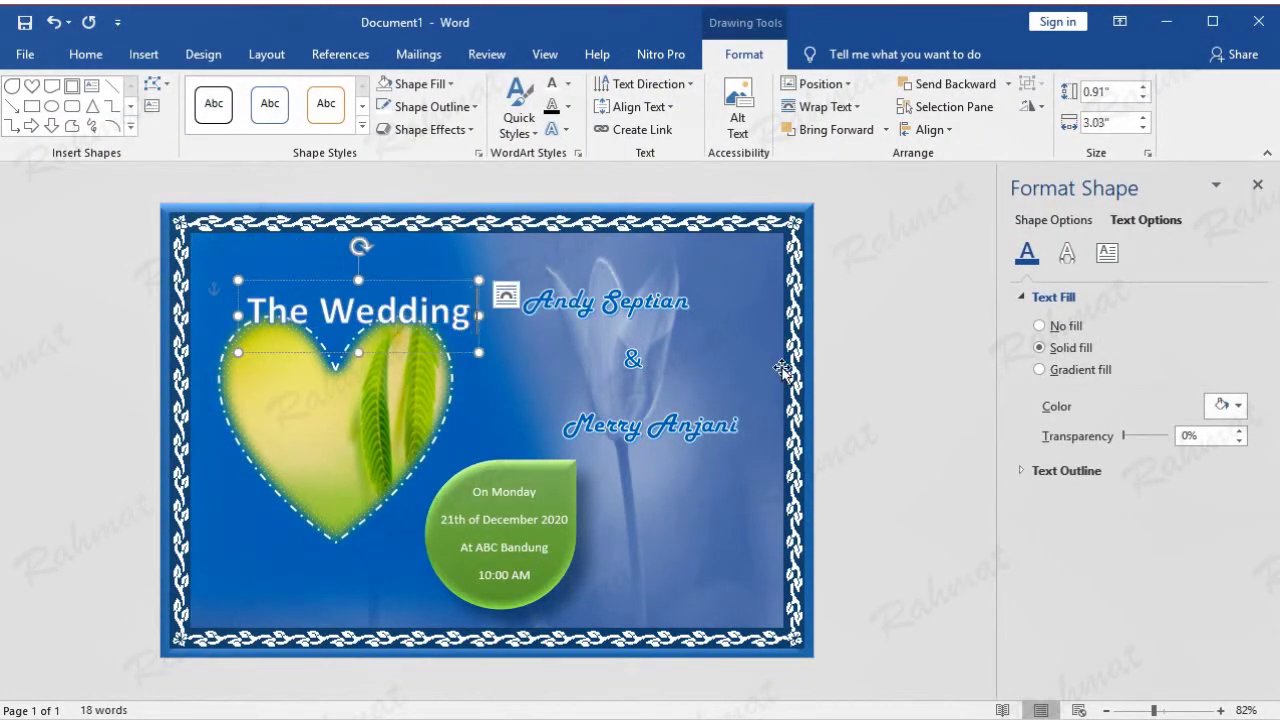
text(of)
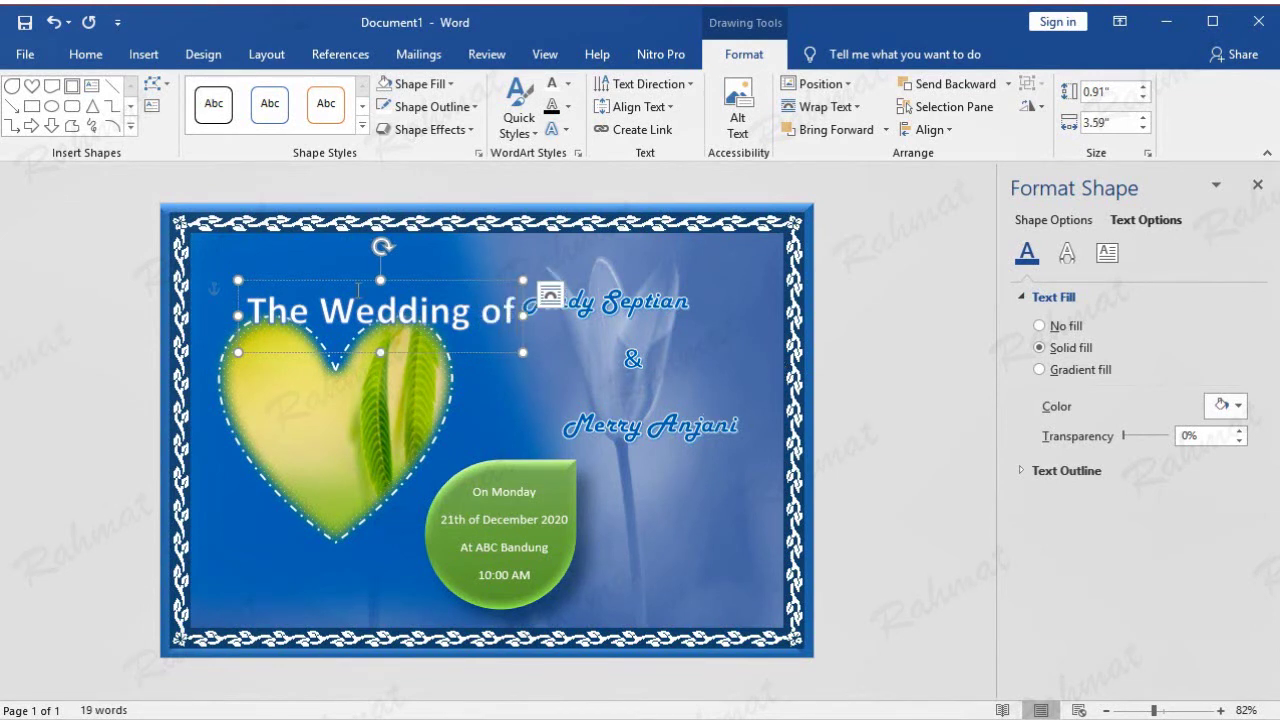
Set the 'The Wedding of' title in Britannic Bold.
triple_click(368, 289)
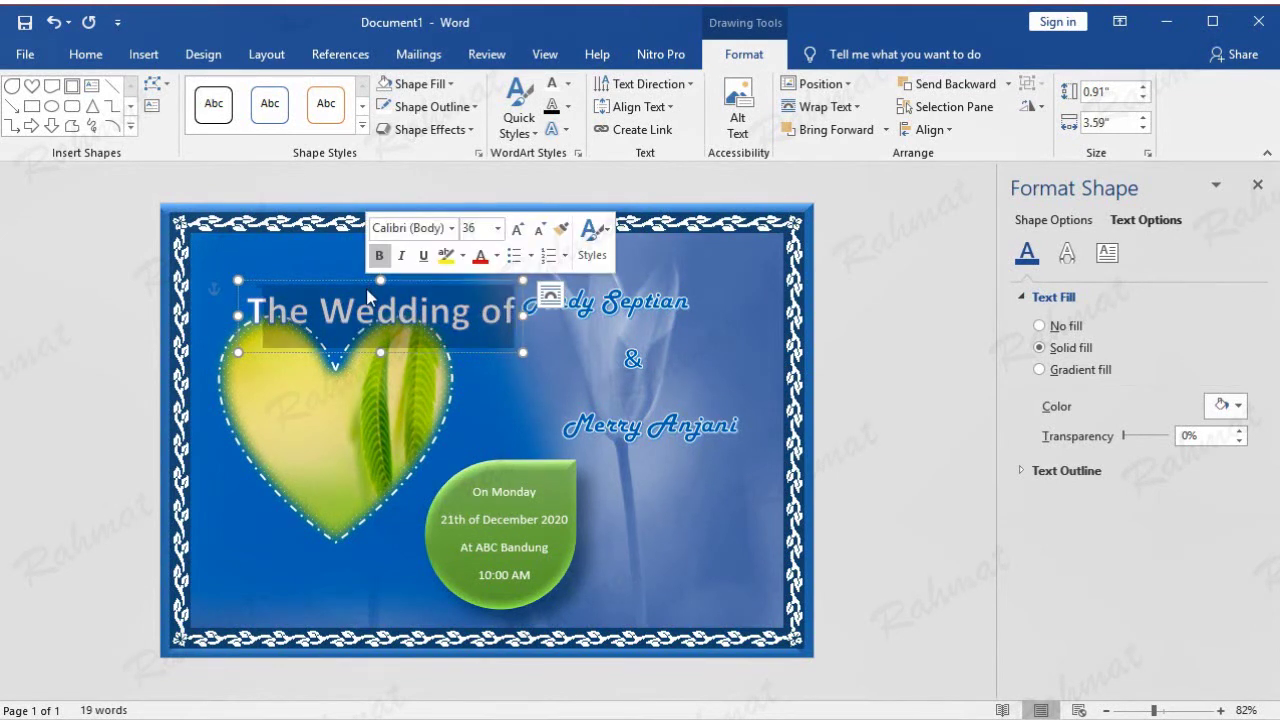
click(85, 57)
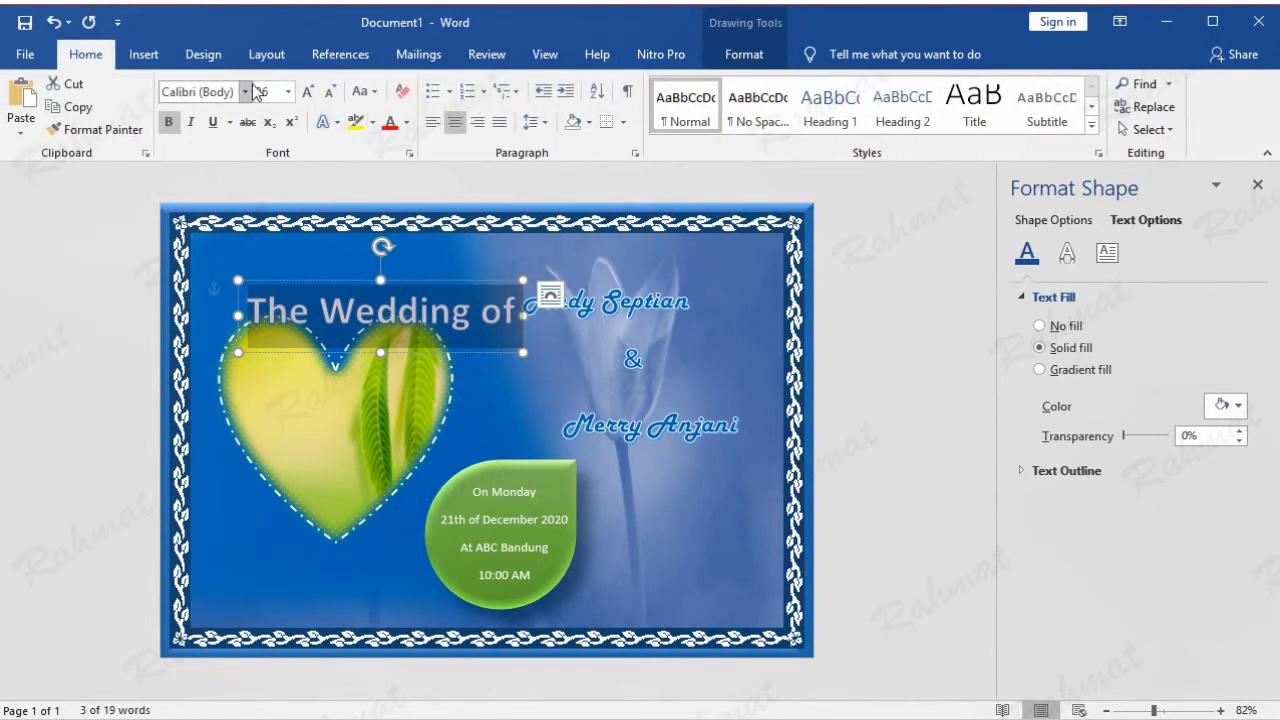
click(245, 91)
scroll(281, 356, down, 4)
scroll(278, 424, down, 1)
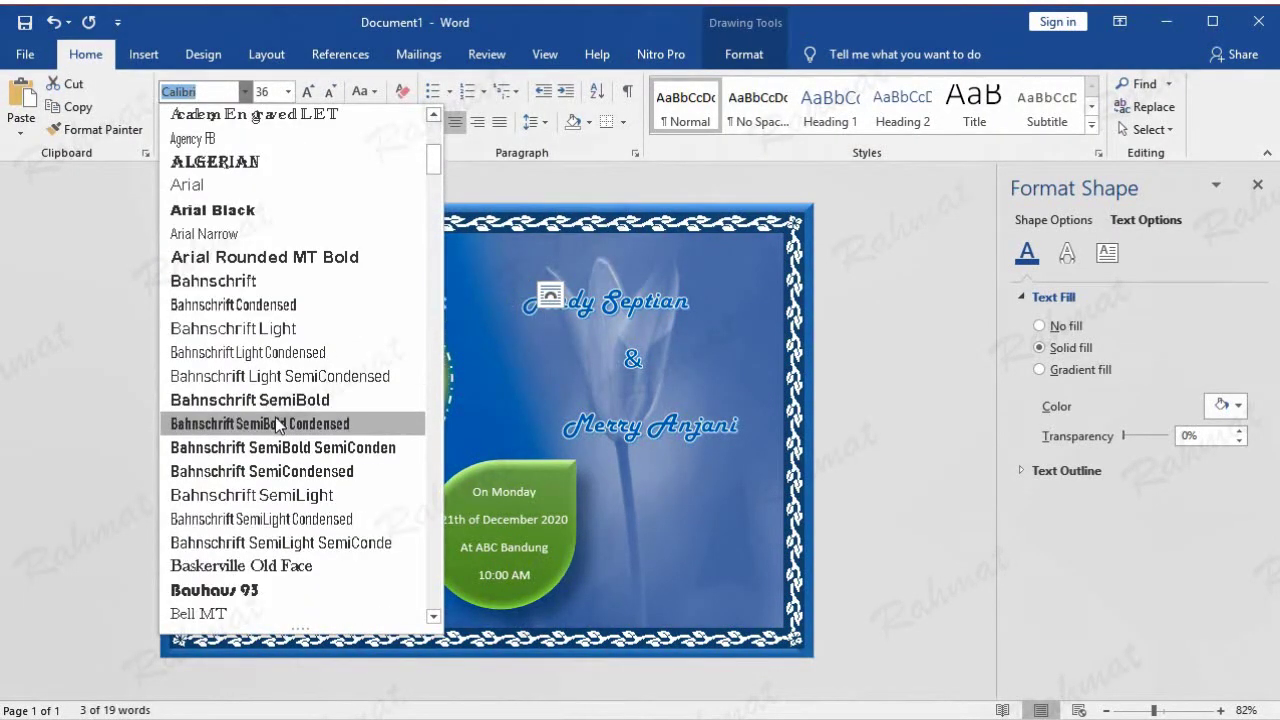
scroll(276, 435, down, 4)
scroll(274, 446, down, 2)
scroll(272, 470, down, 3)
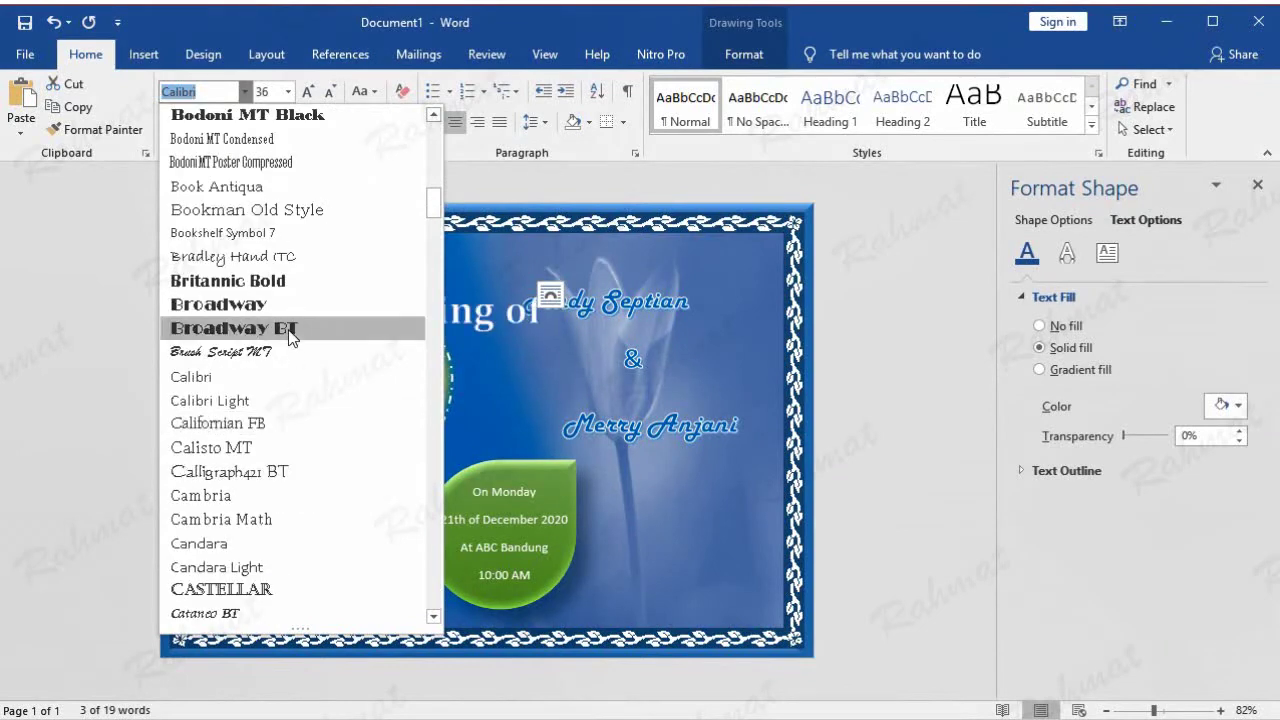
scroll(275, 300, up, 2)
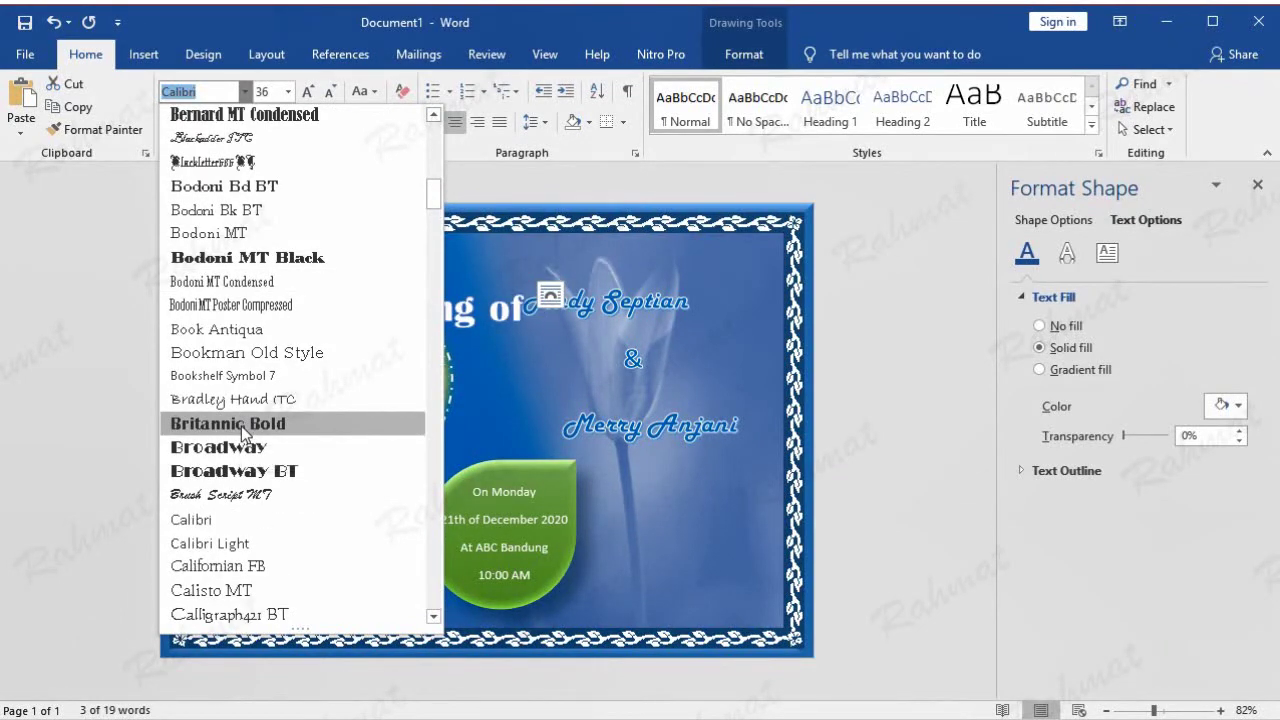
click(241, 426)
click(242, 93)
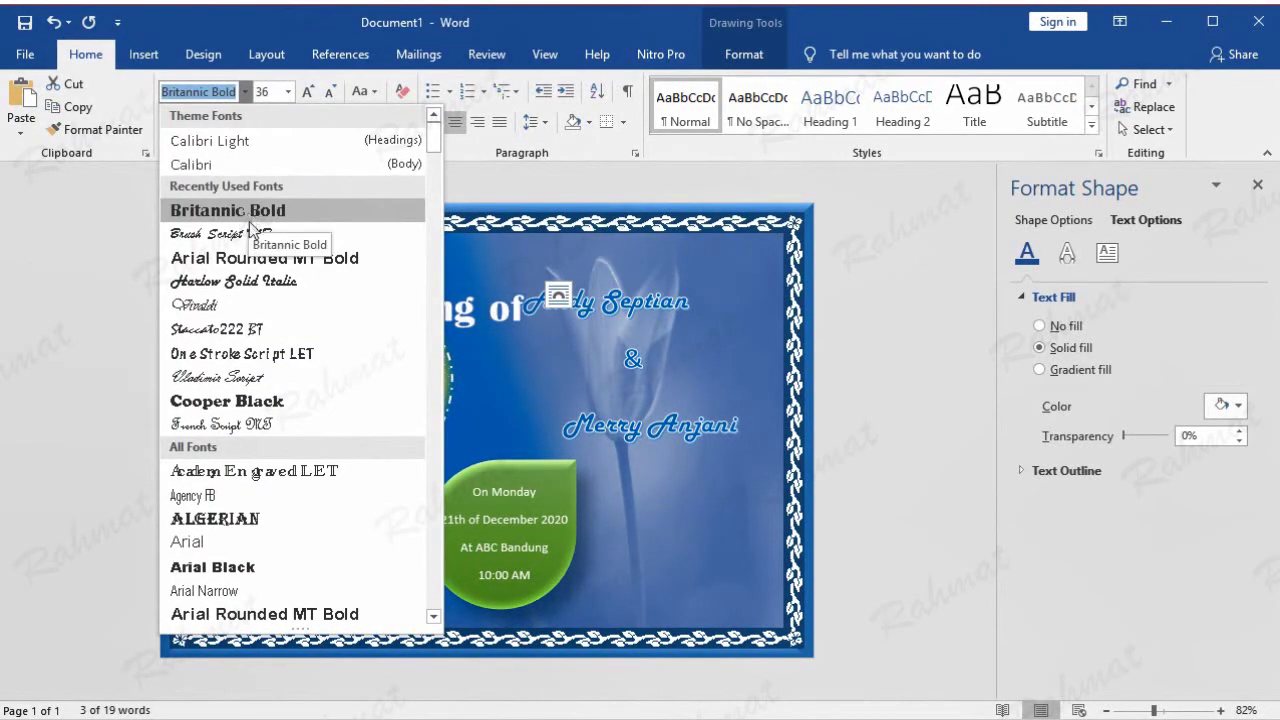
scroll(260, 330, down, 4)
scroll(289, 460, down, 3)
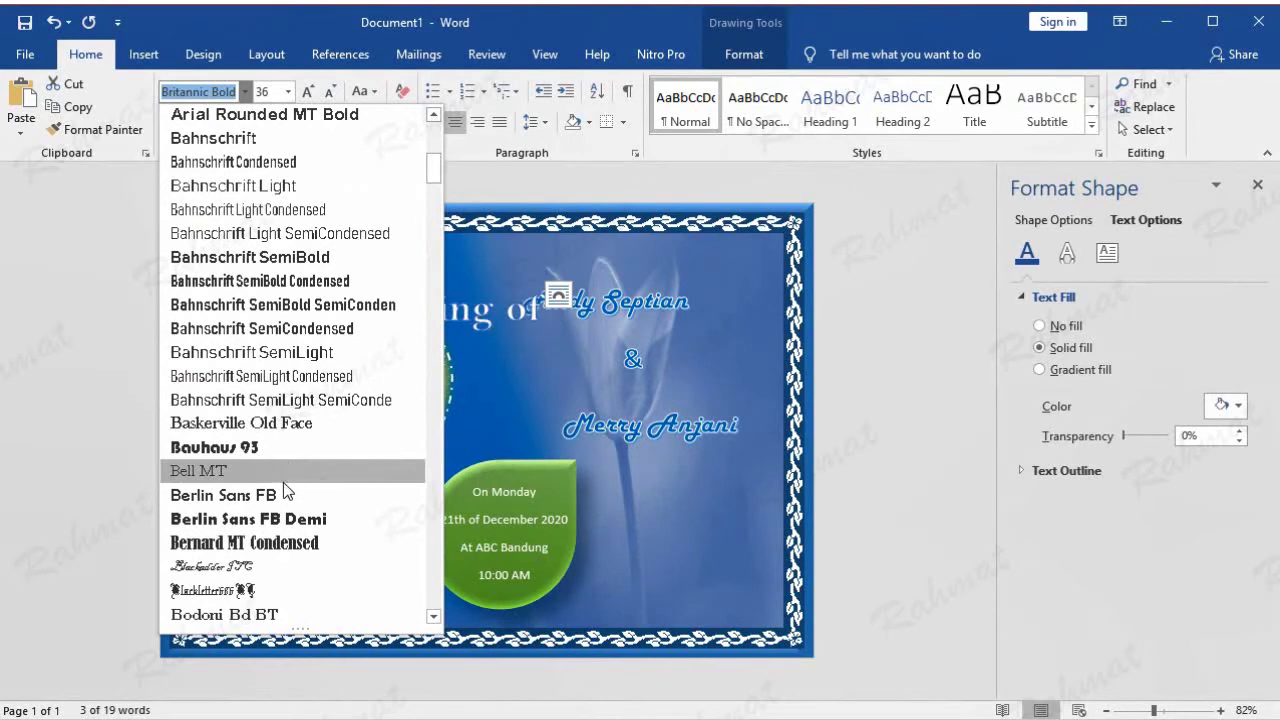
scroll(284, 485, down, 2)
scroll(286, 488, down, 2)
scroll(288, 494, down, 2)
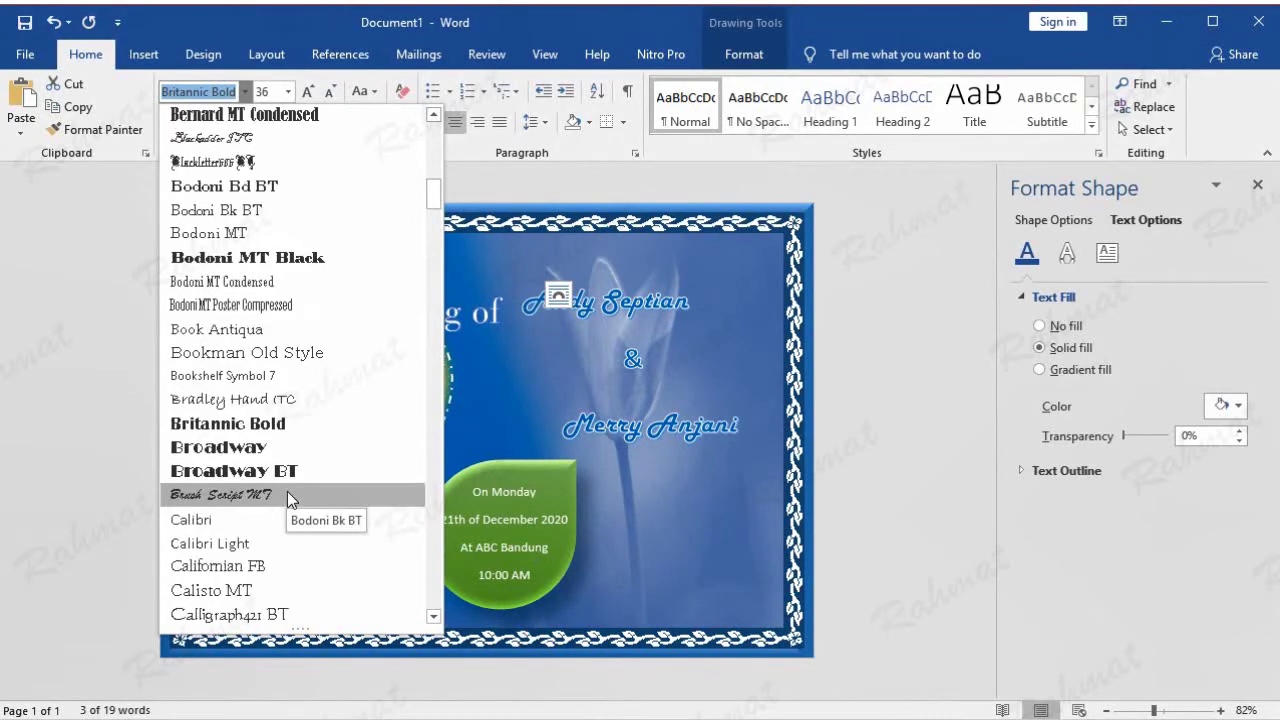
click(276, 426)
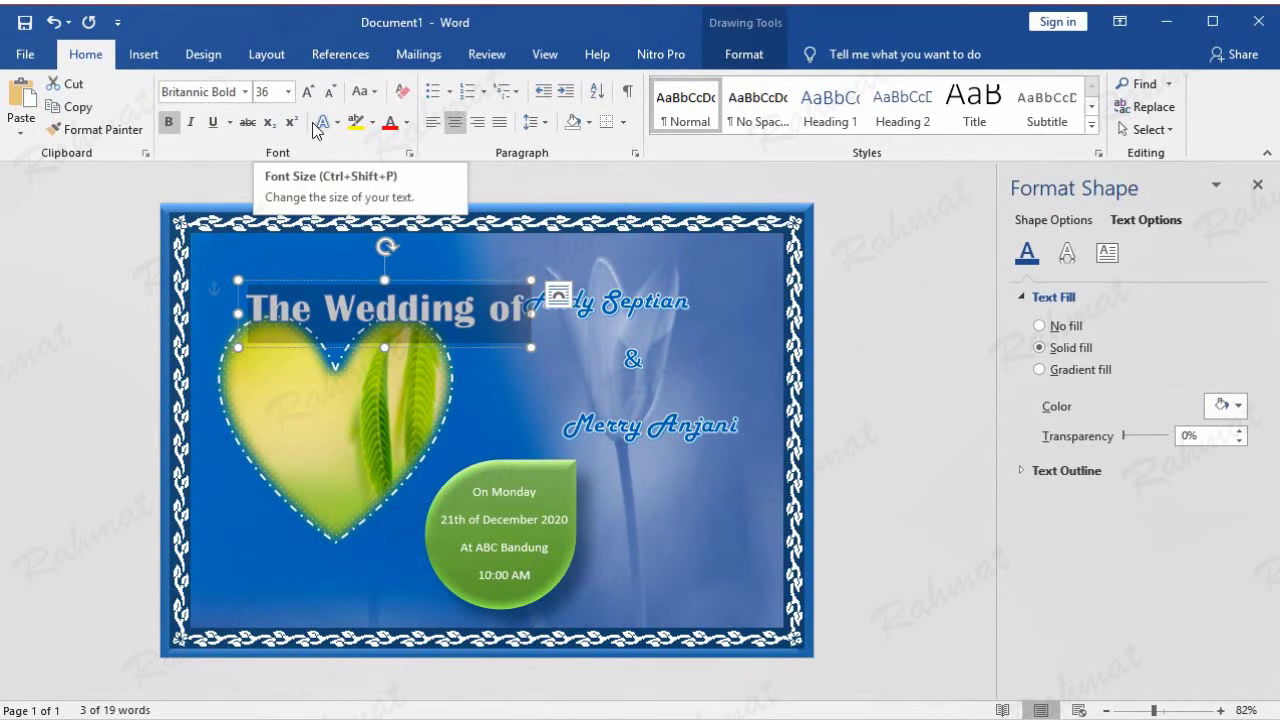
Move the title up and left toward the card's top border.
click(479, 287)
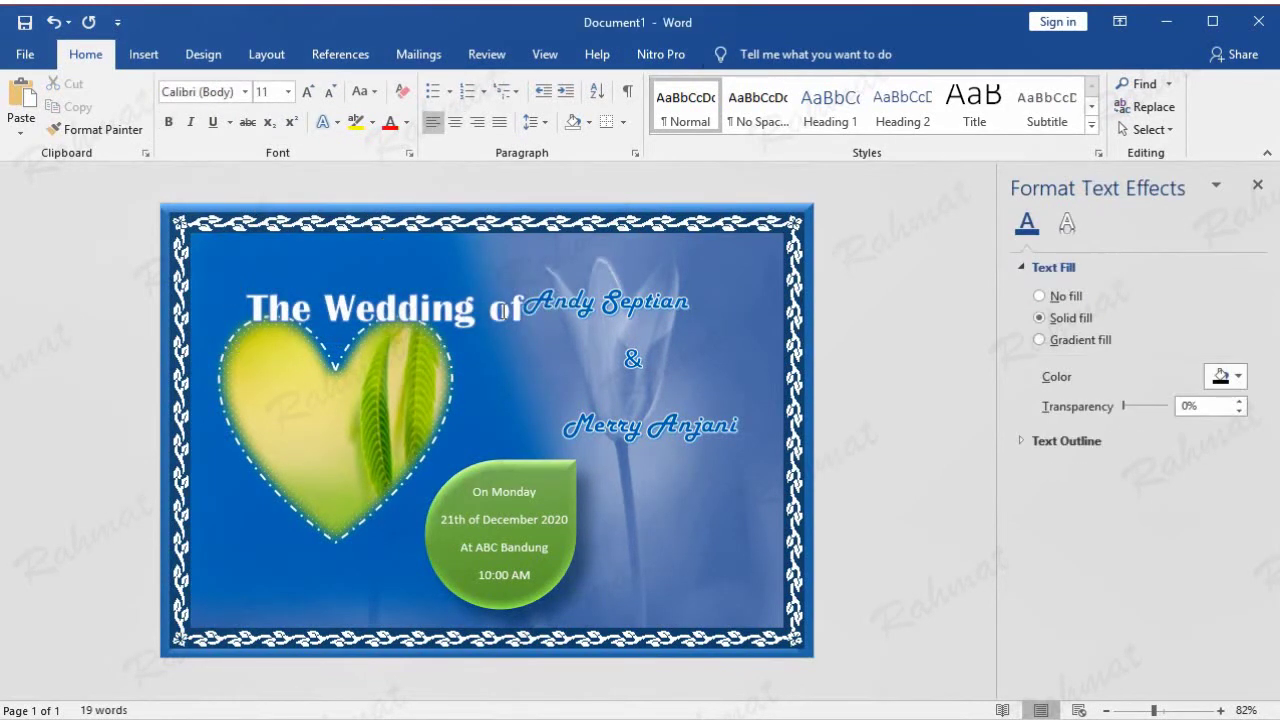
drag(477, 287, 455, 257)
triple_click(455, 277)
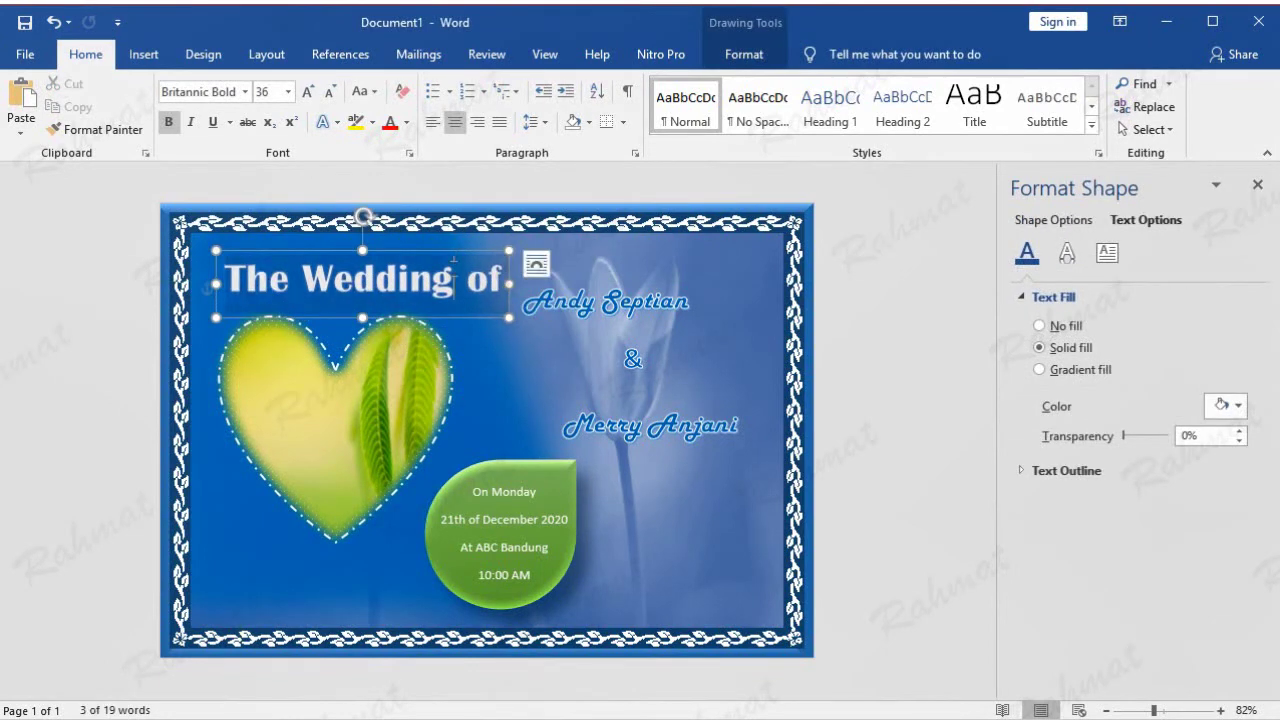
Curve the title into an upward arch with a transform text effect.
click(740, 54)
click(568, 131)
mouse_move(614, 385)
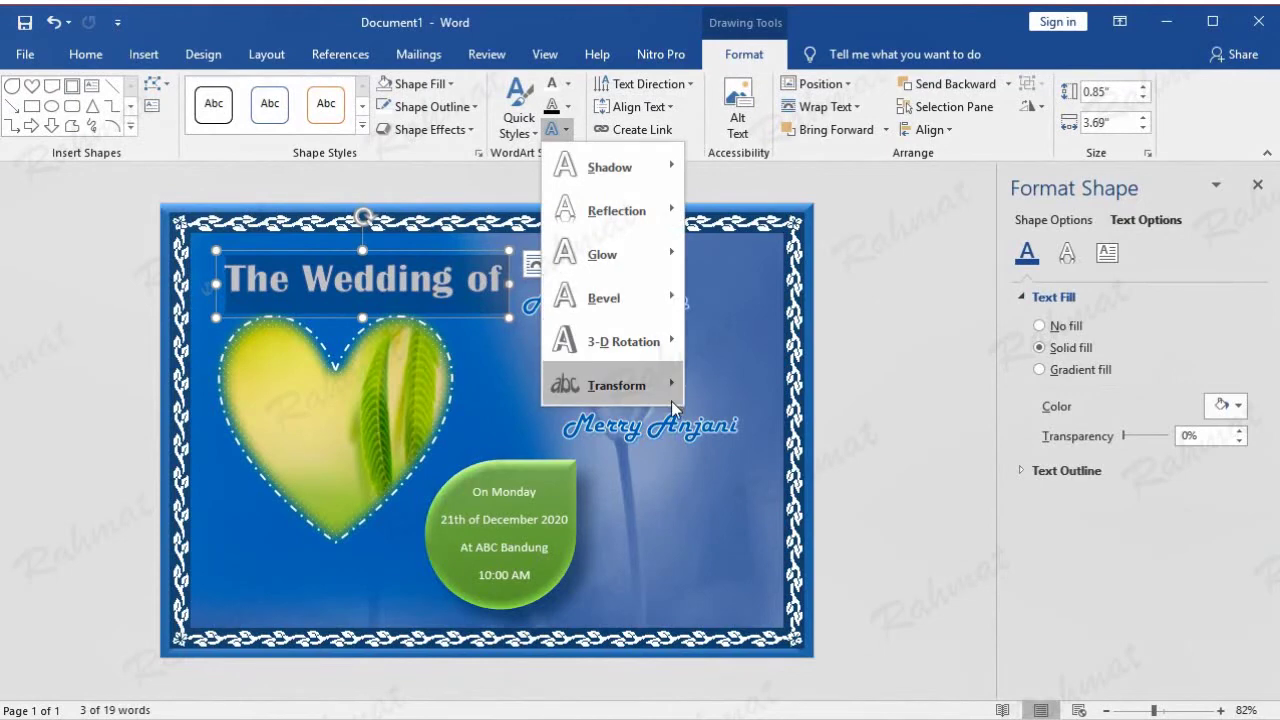
click(713, 368)
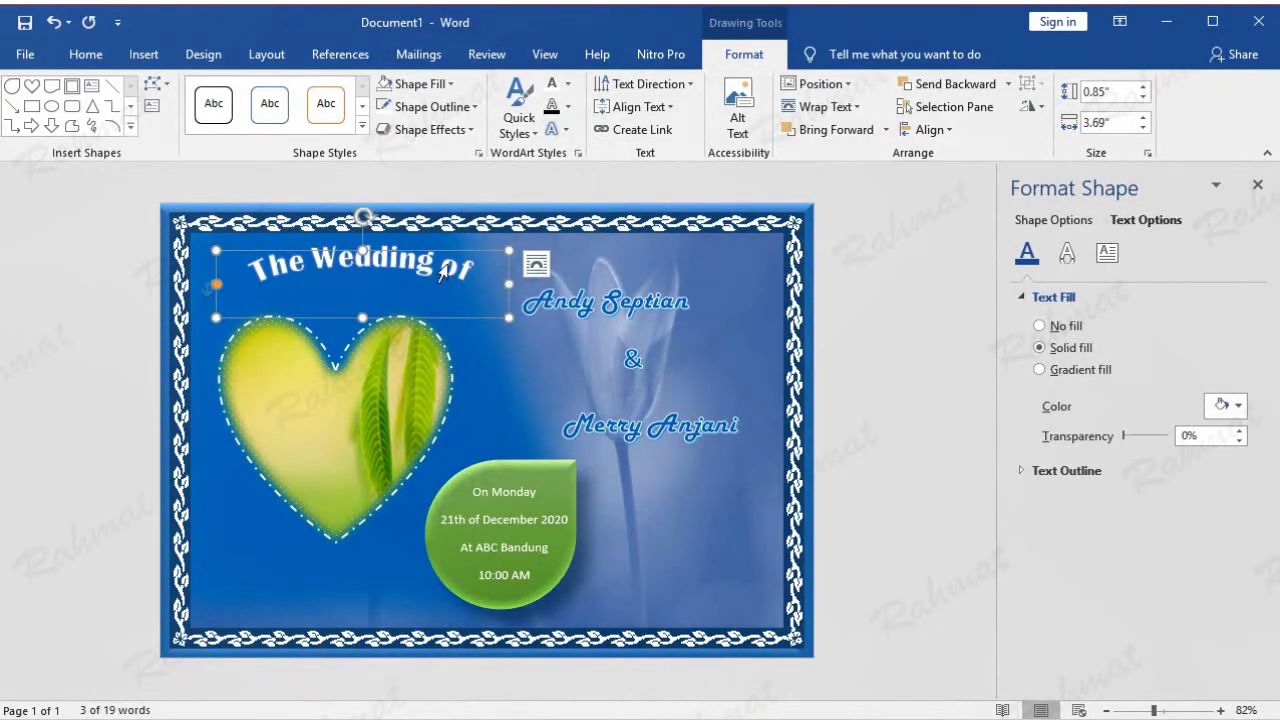
Nudge the arched title slightly down and left above the heart photo.
mouse_move(450, 256)
mouse_down()
mouse_move(428, 270)
mouse_move(441, 248)
mouse_up()
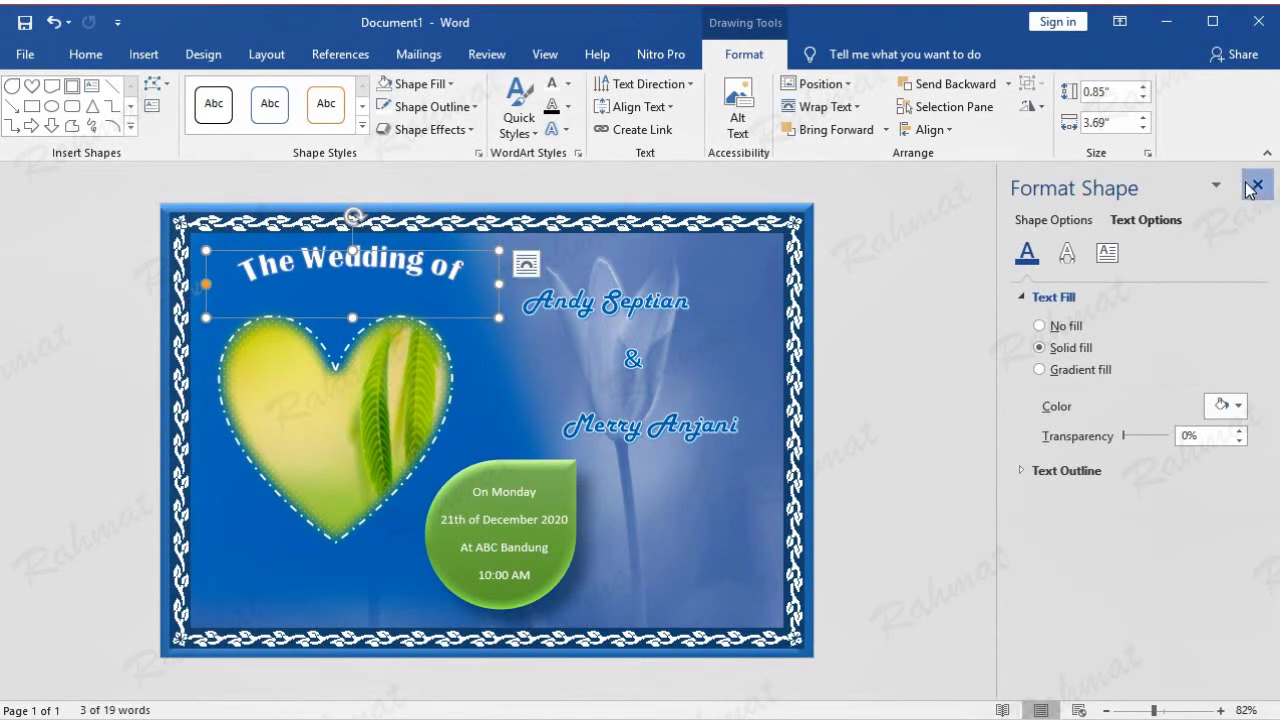
click(1257, 185)
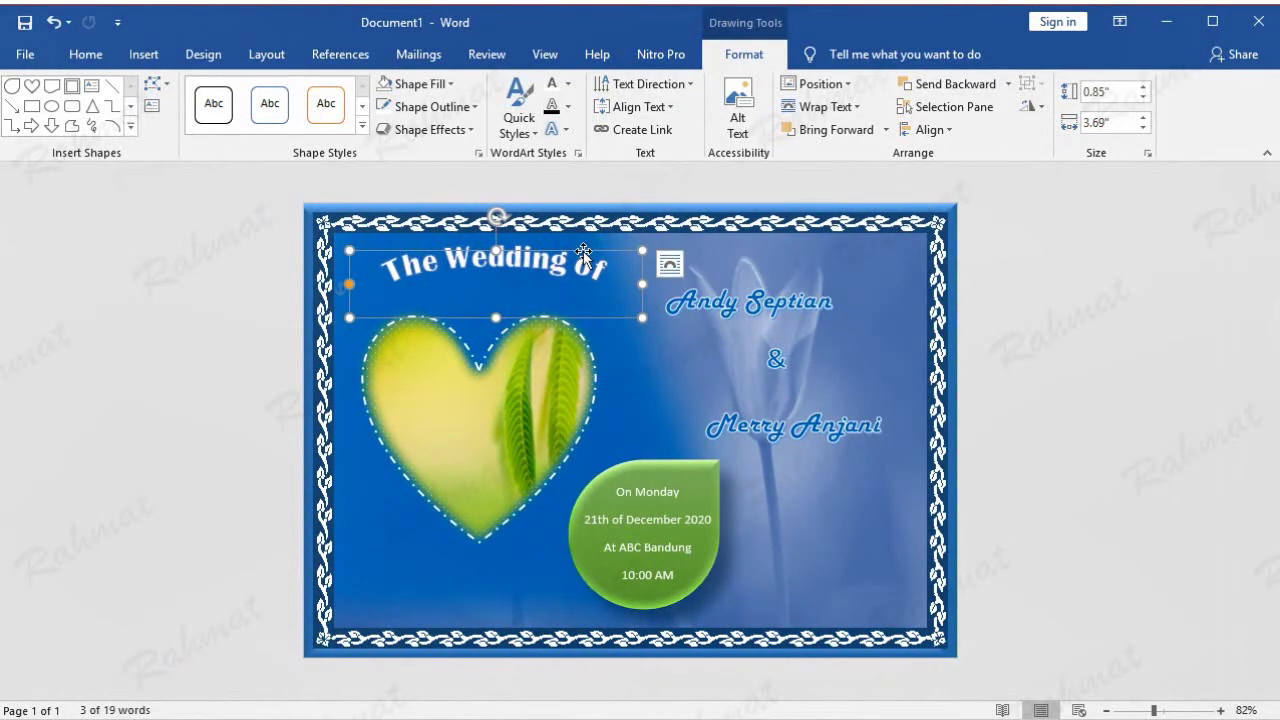
drag(583, 252, 579, 260)
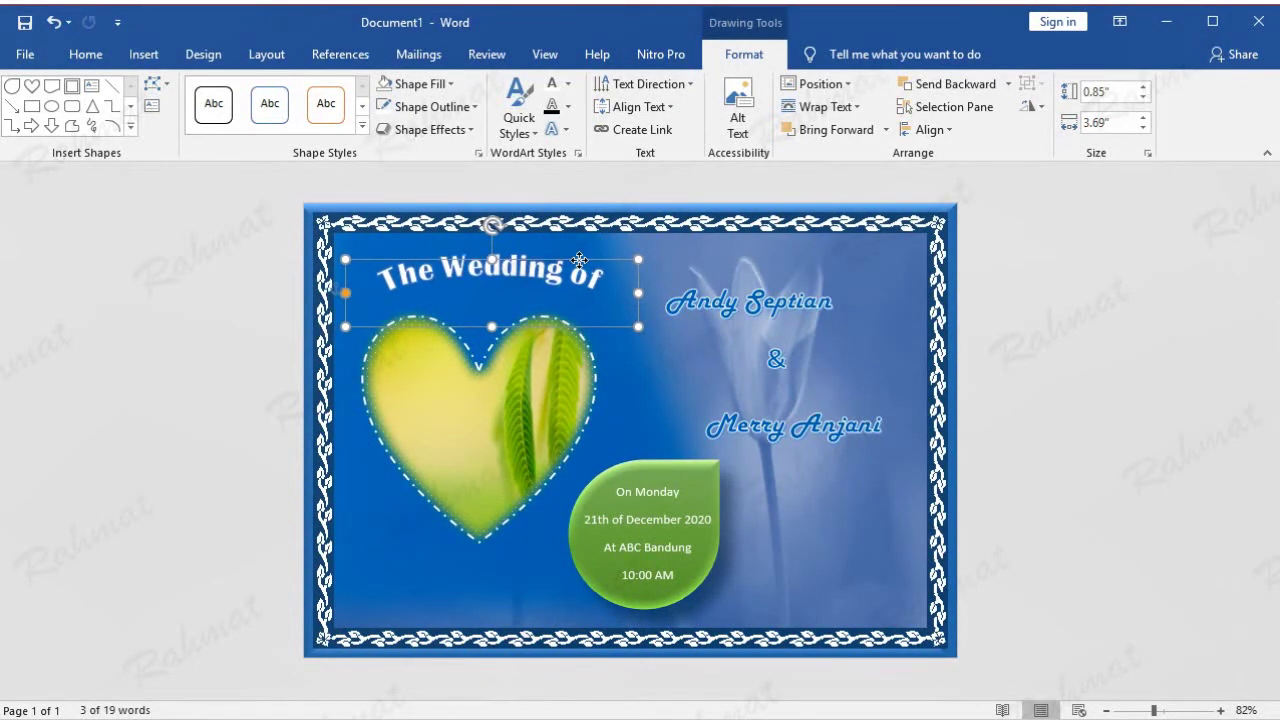
drag(579, 260, 572, 259)
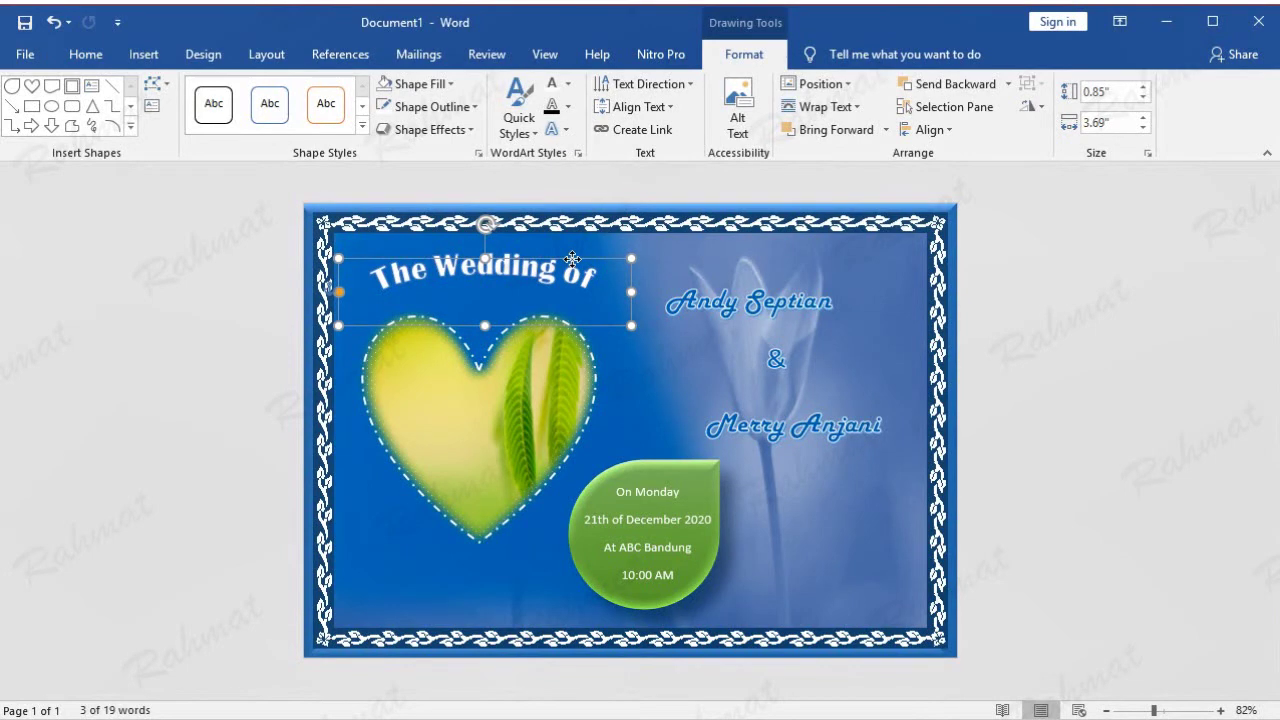
click(1065, 298)
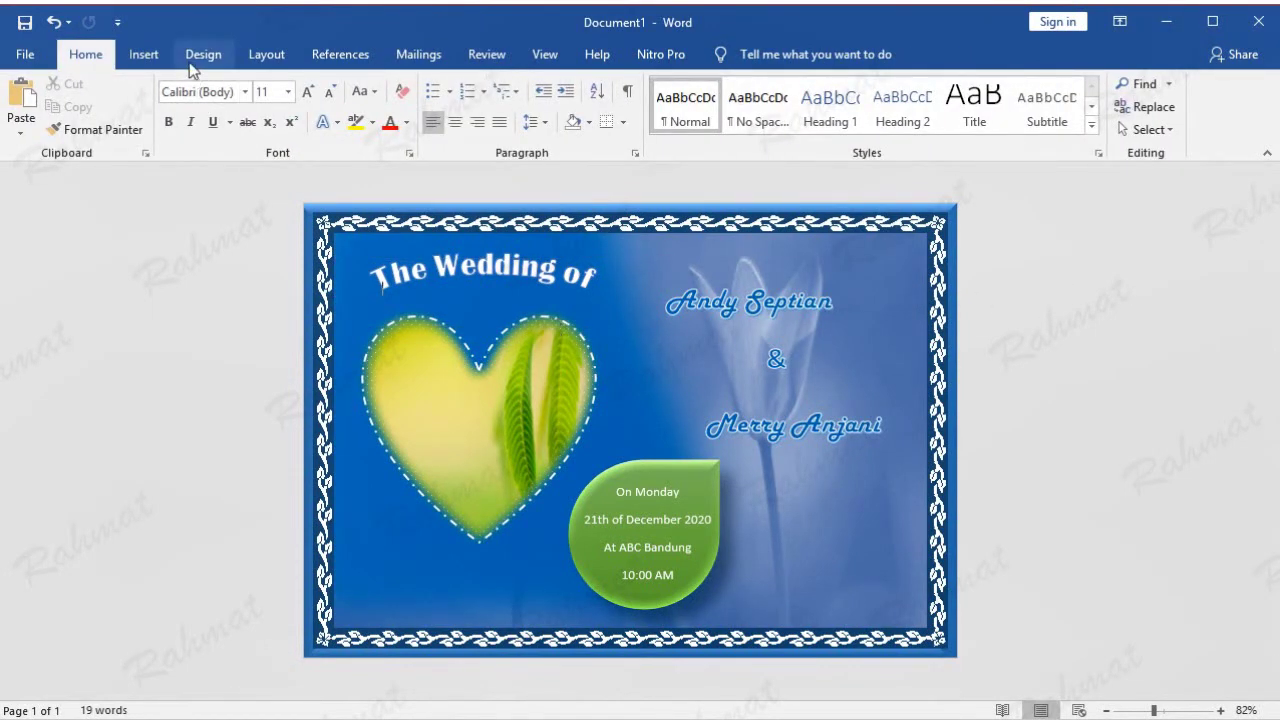
click(146, 56)
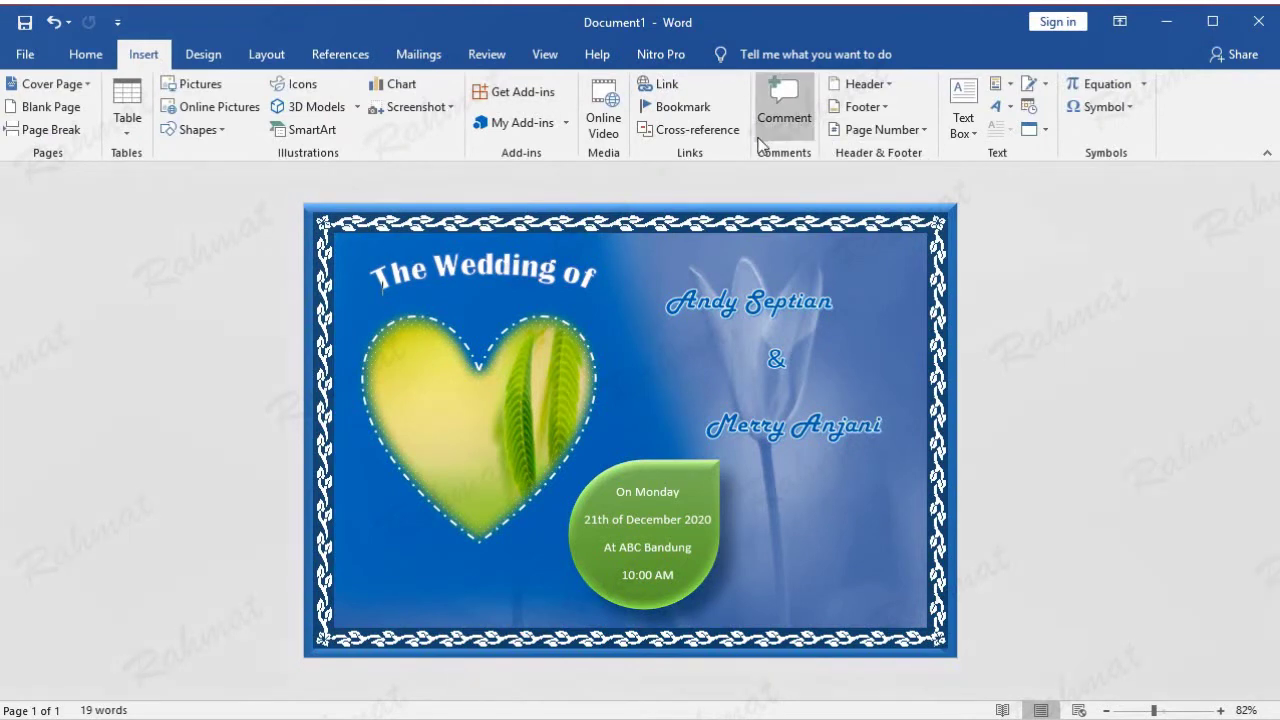
Insert gold gradient WordArt at the card's bottom-left and type the couple's names.
click(1008, 107)
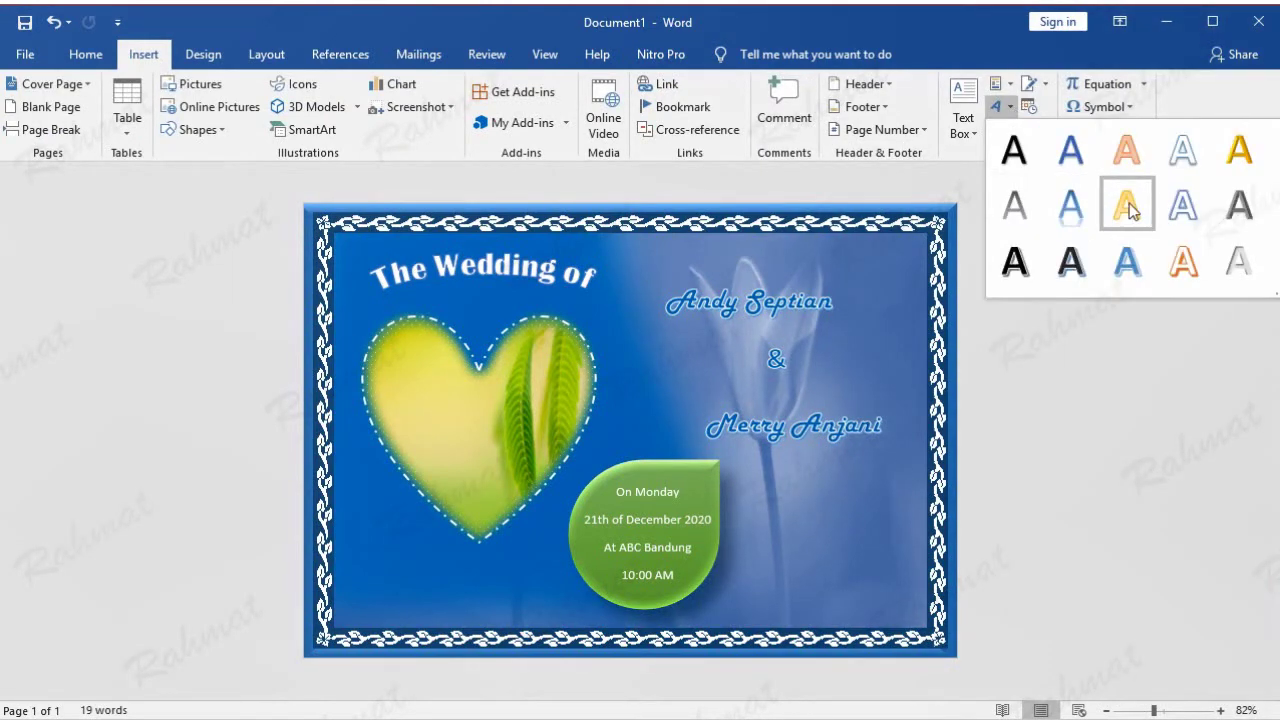
click(1128, 205)
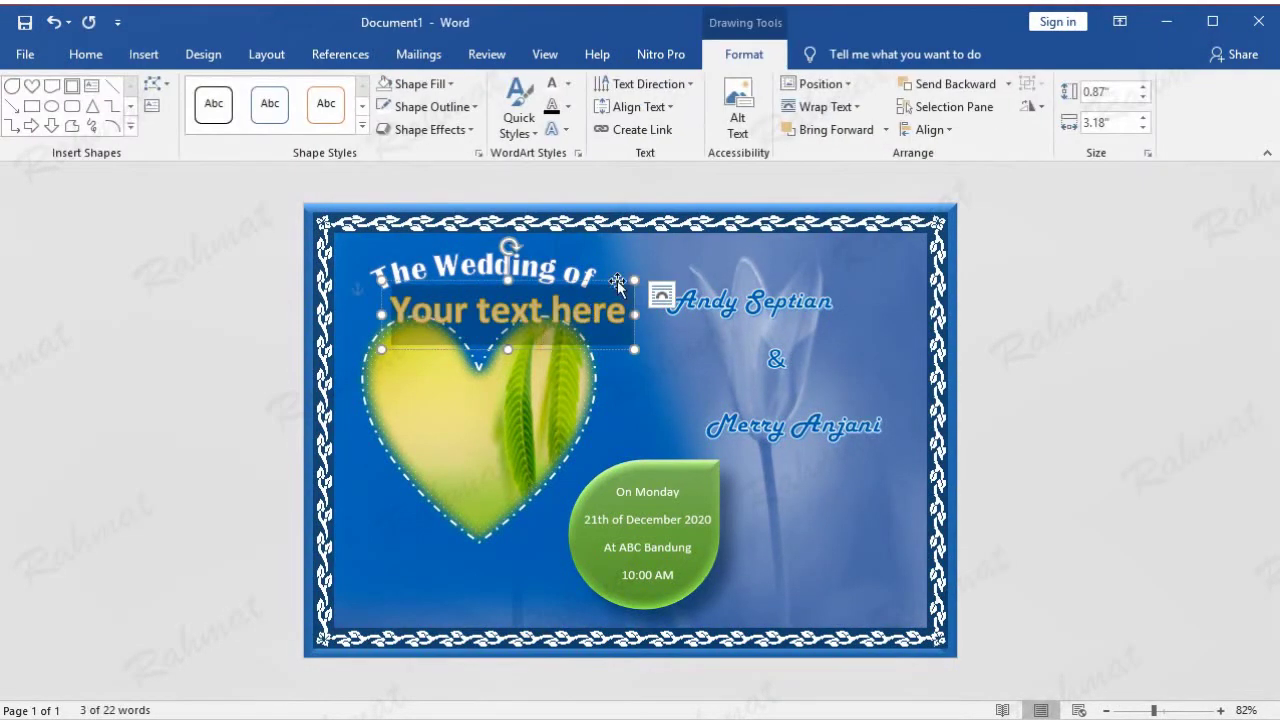
drag(610, 281, 590, 548)
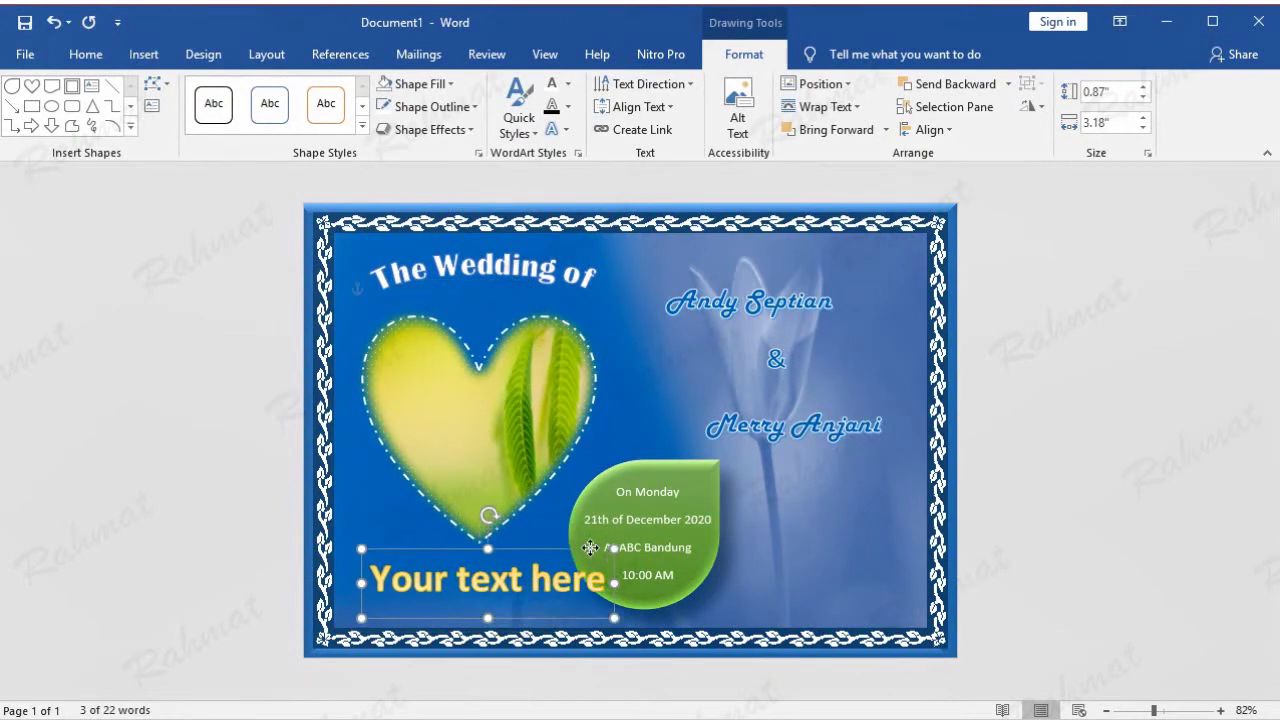
triple_click(539, 566)
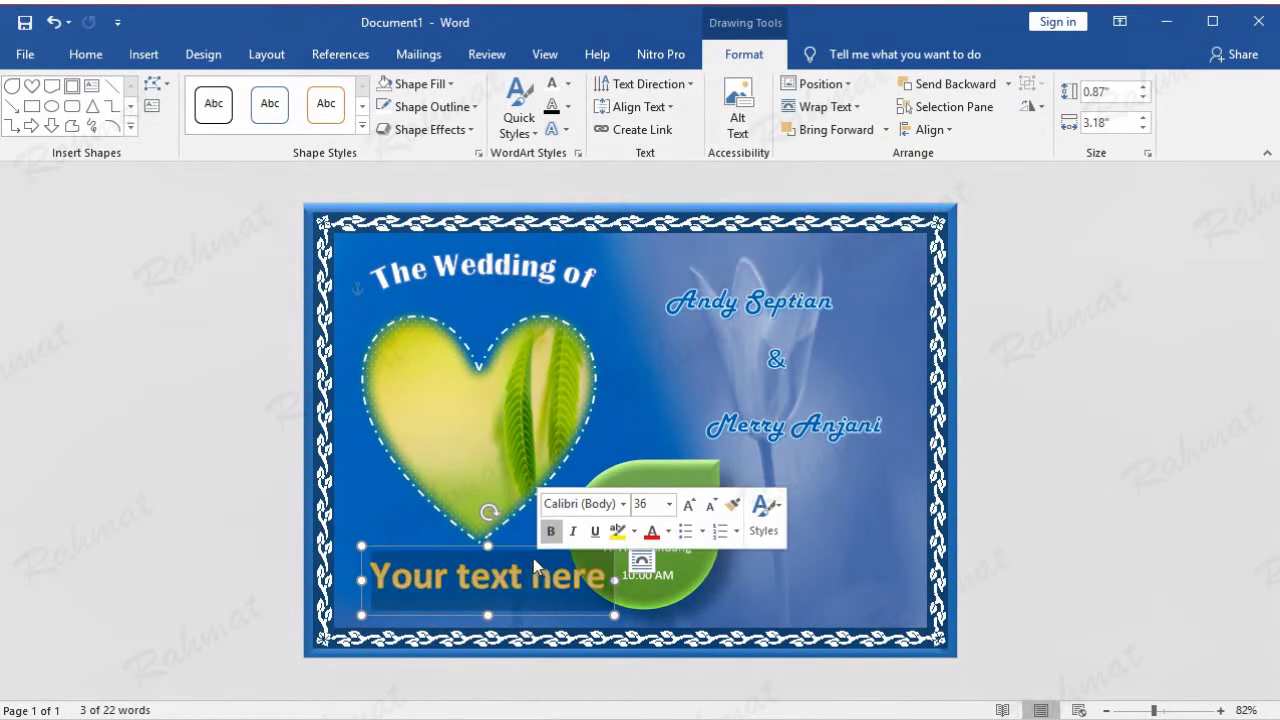
text(And)
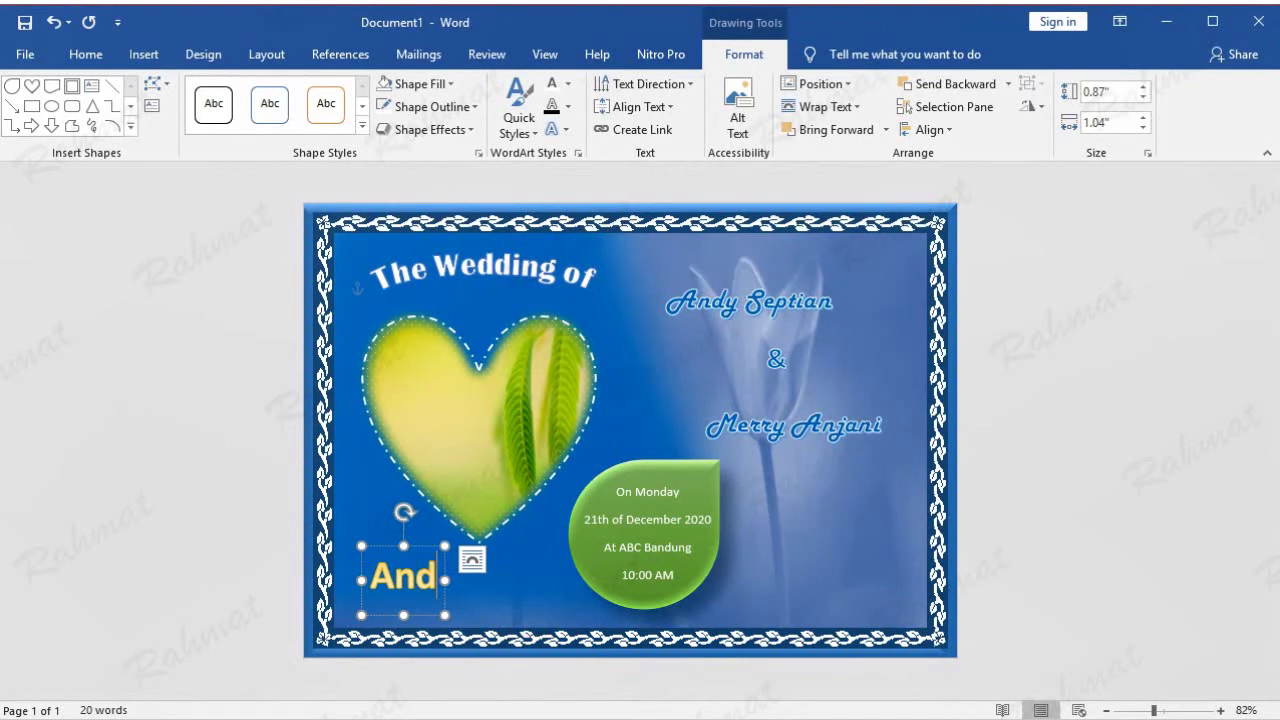
text(y)
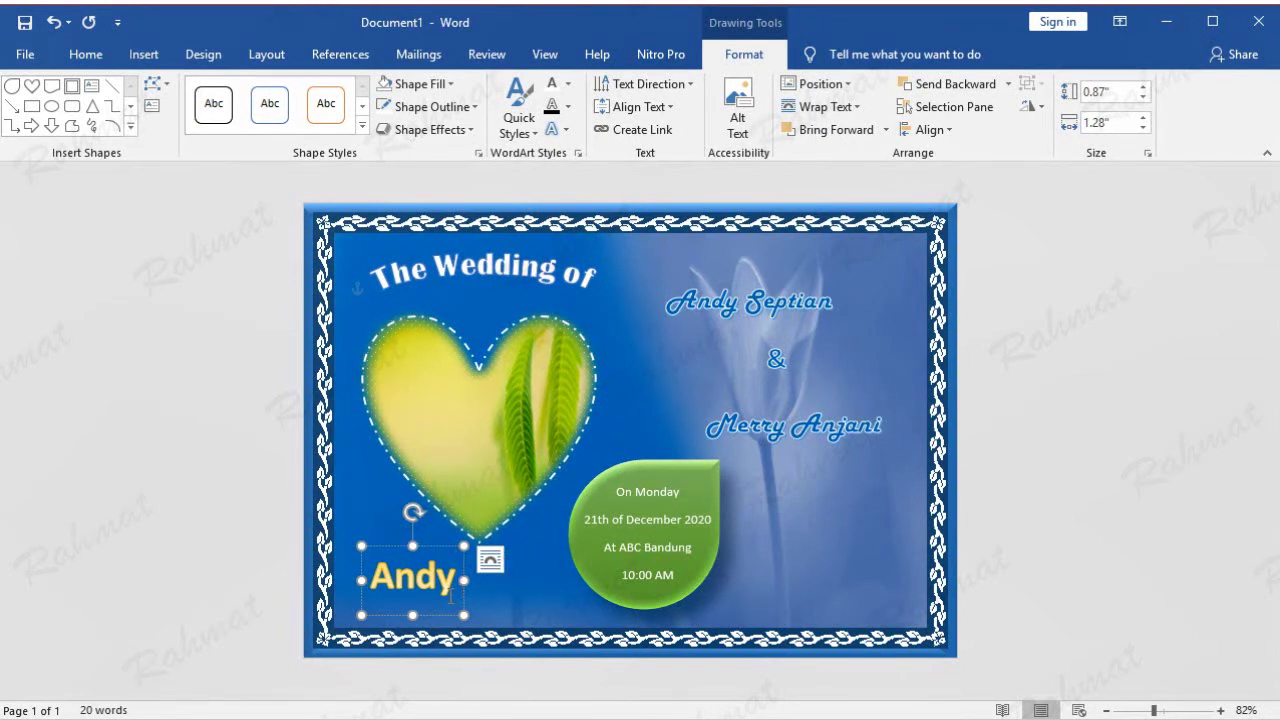
text(& Mer)
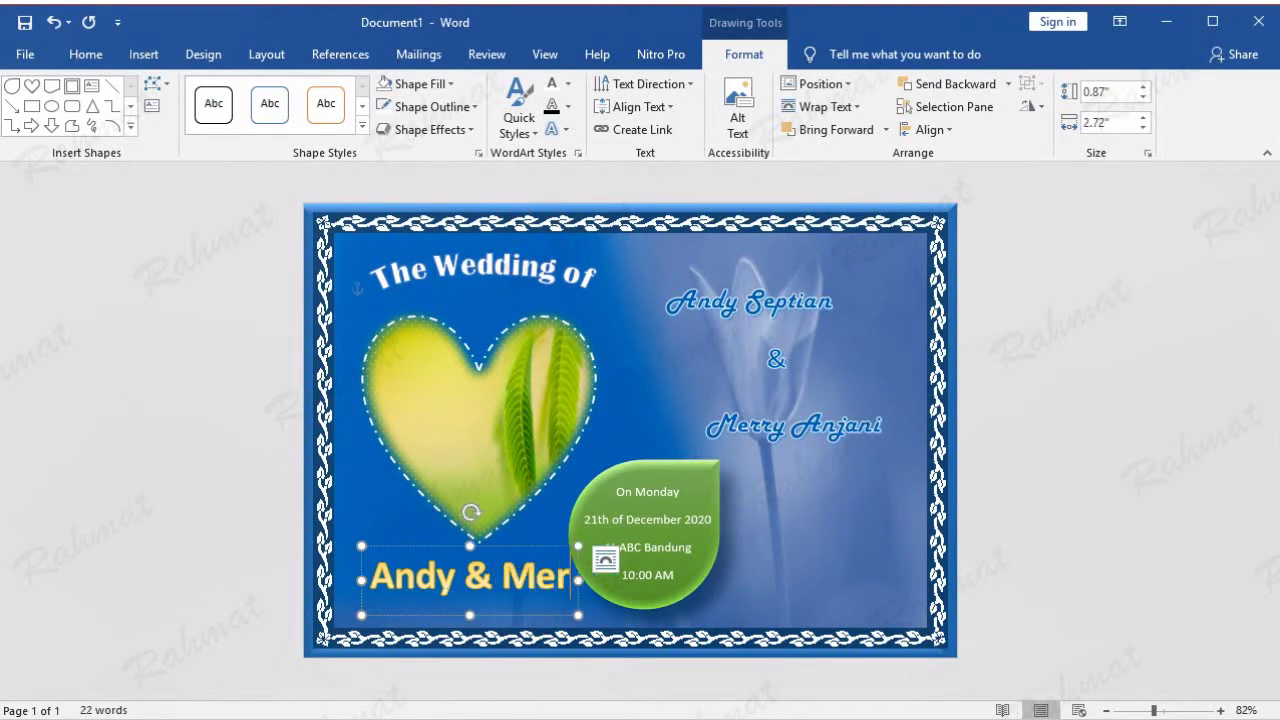
text(y)
key(BackSpace)
text(r)
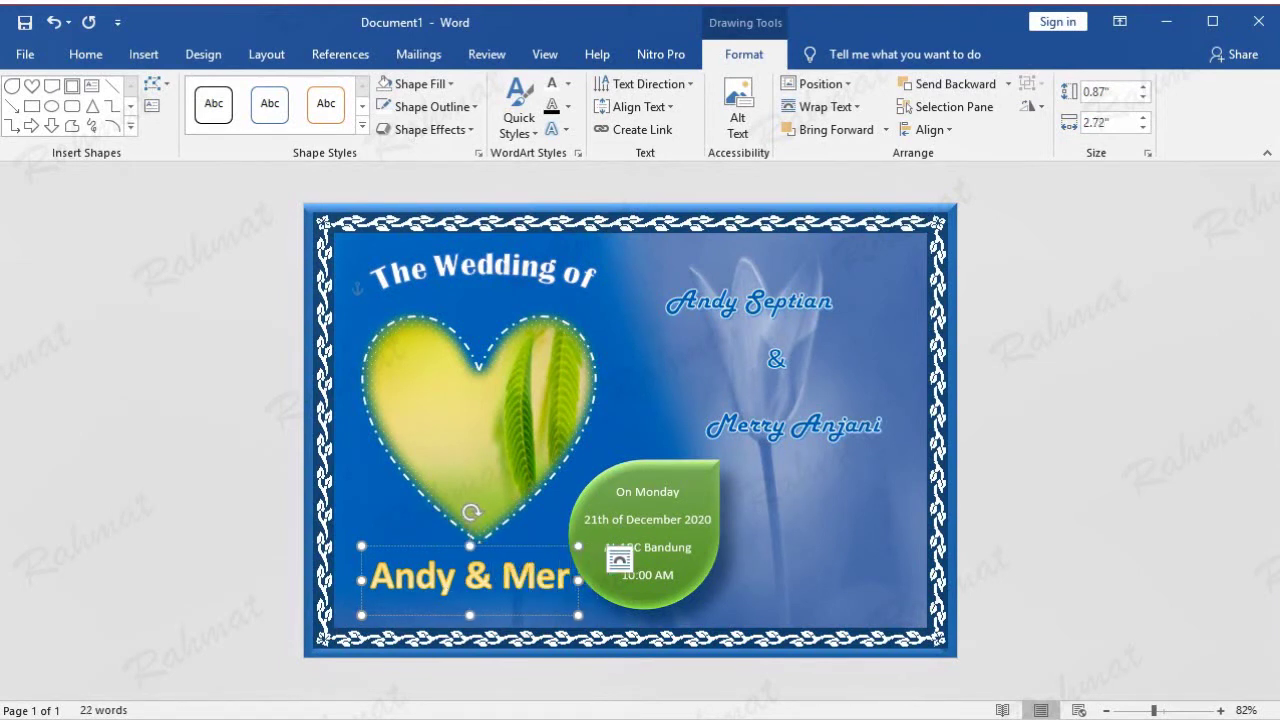
text(y)
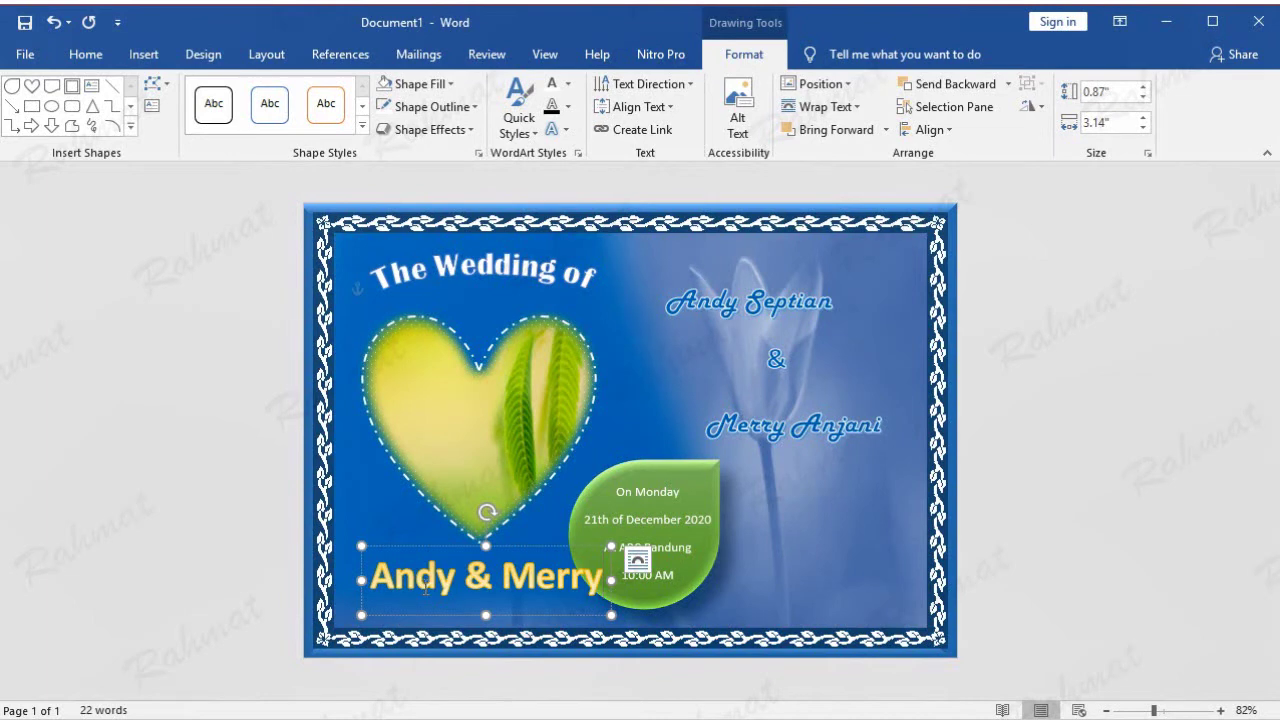
triple_click(424, 583)
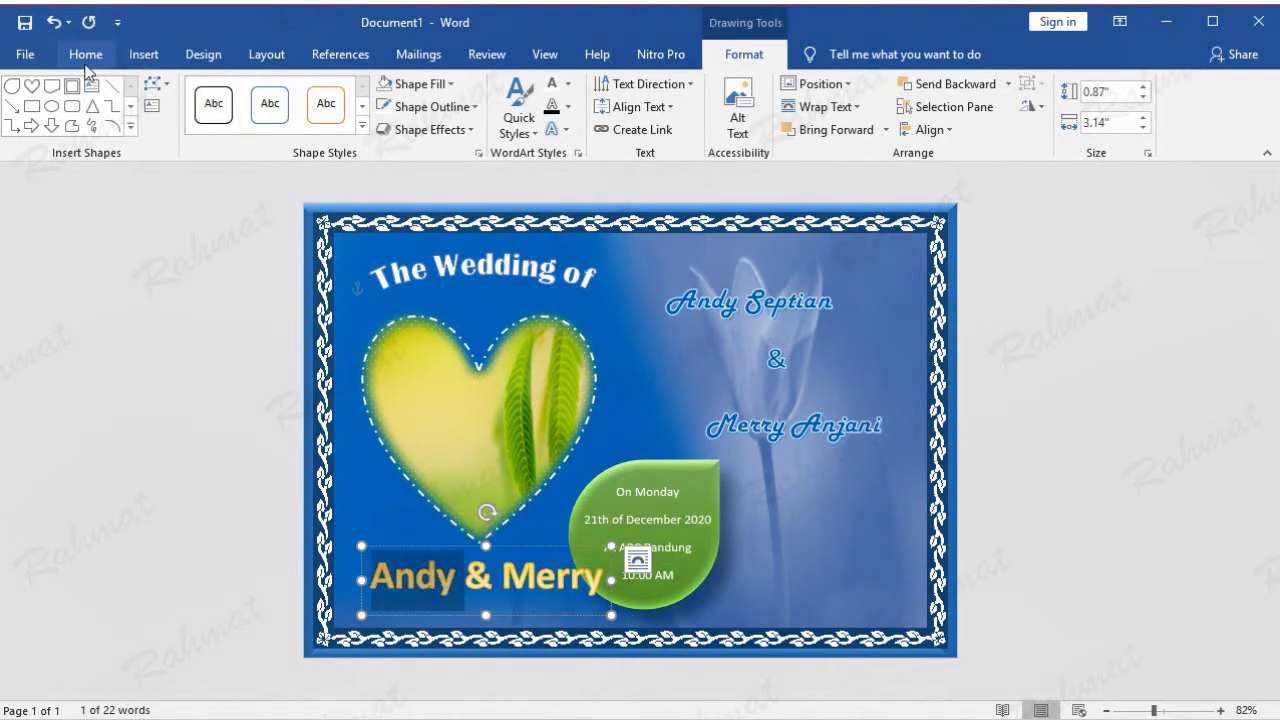
Set the whole names line to 20 pt.
click(86, 54)
click(288, 92)
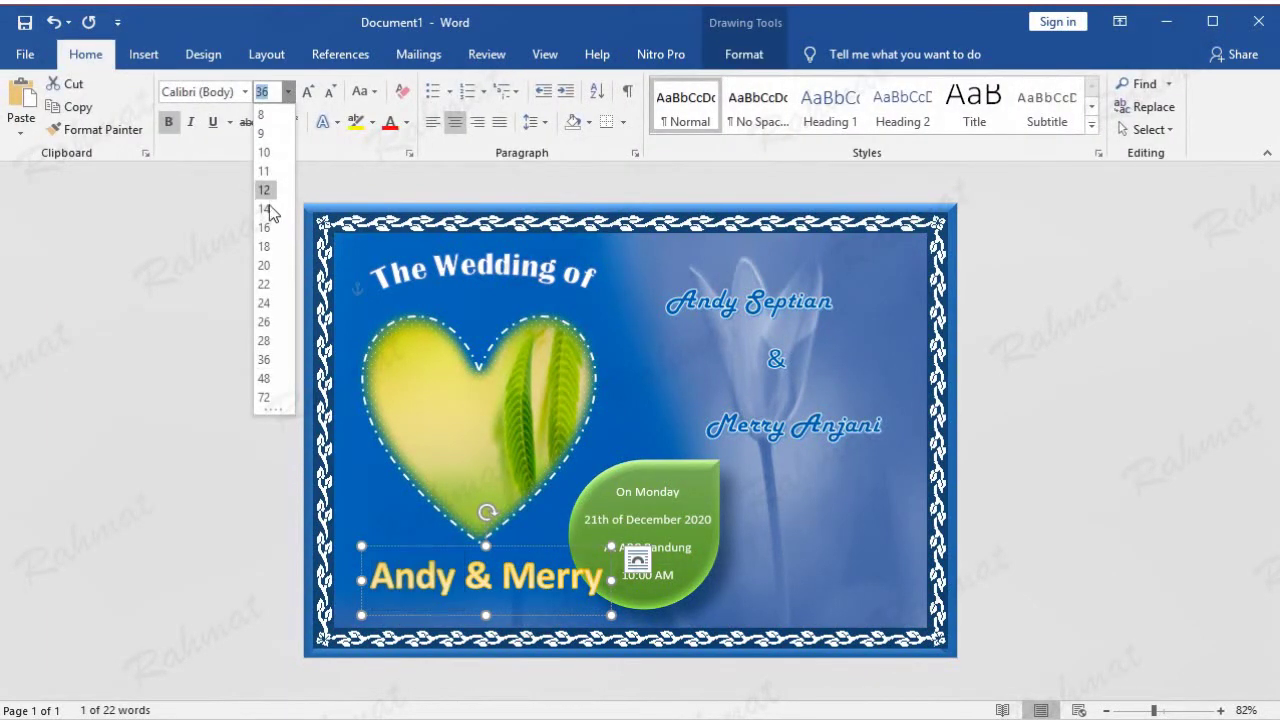
click(270, 265)
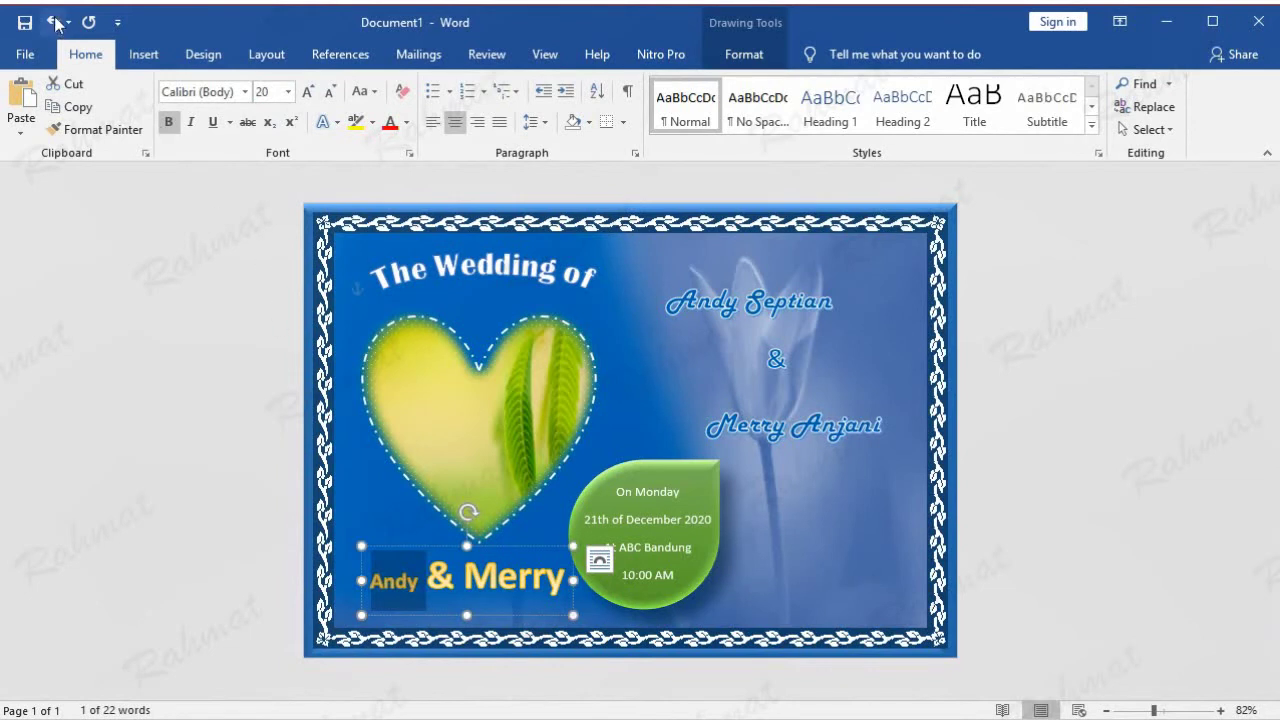
key(ctrl+z)
click(418, 583)
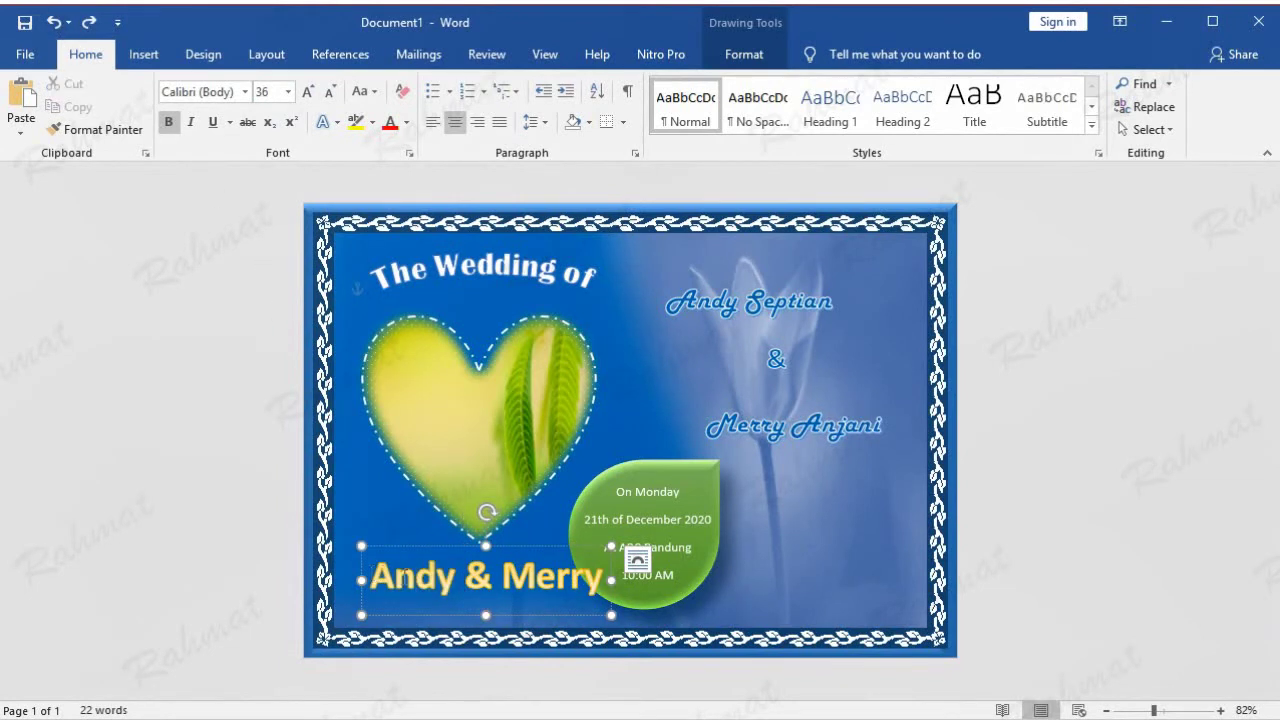
drag(383, 574, 608, 580)
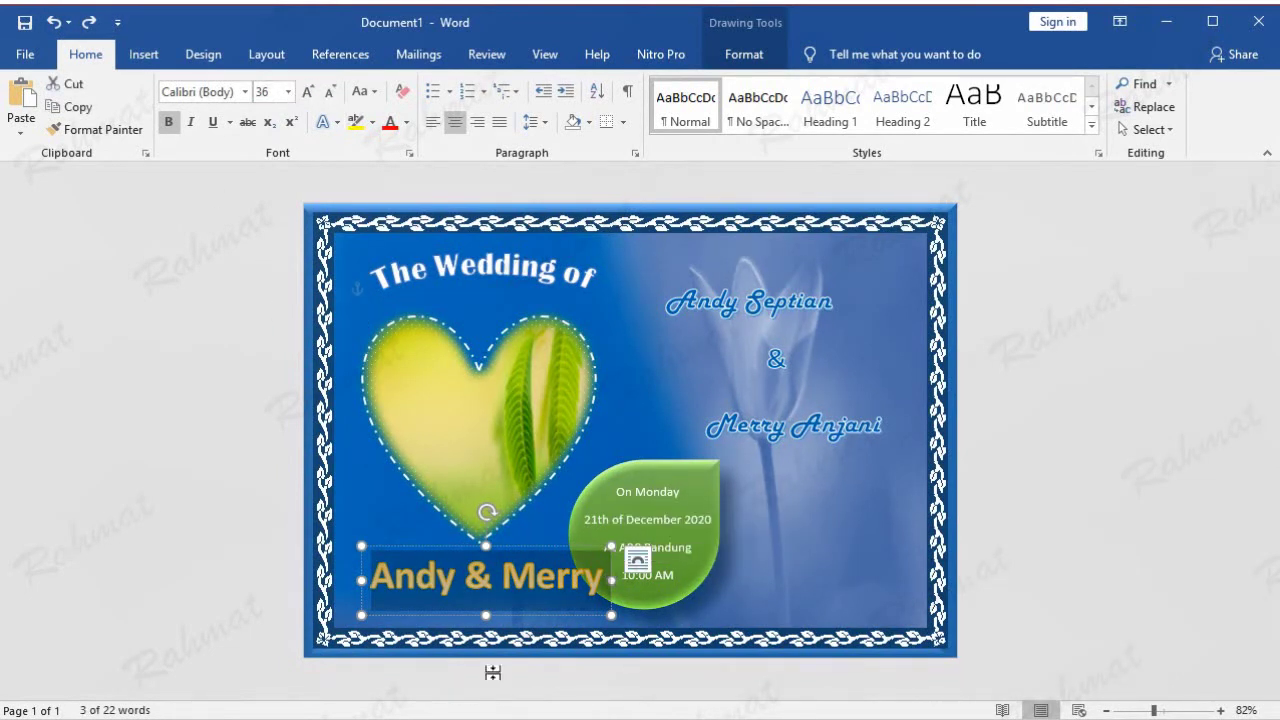
click(463, 578)
drag(372, 578, 605, 578)
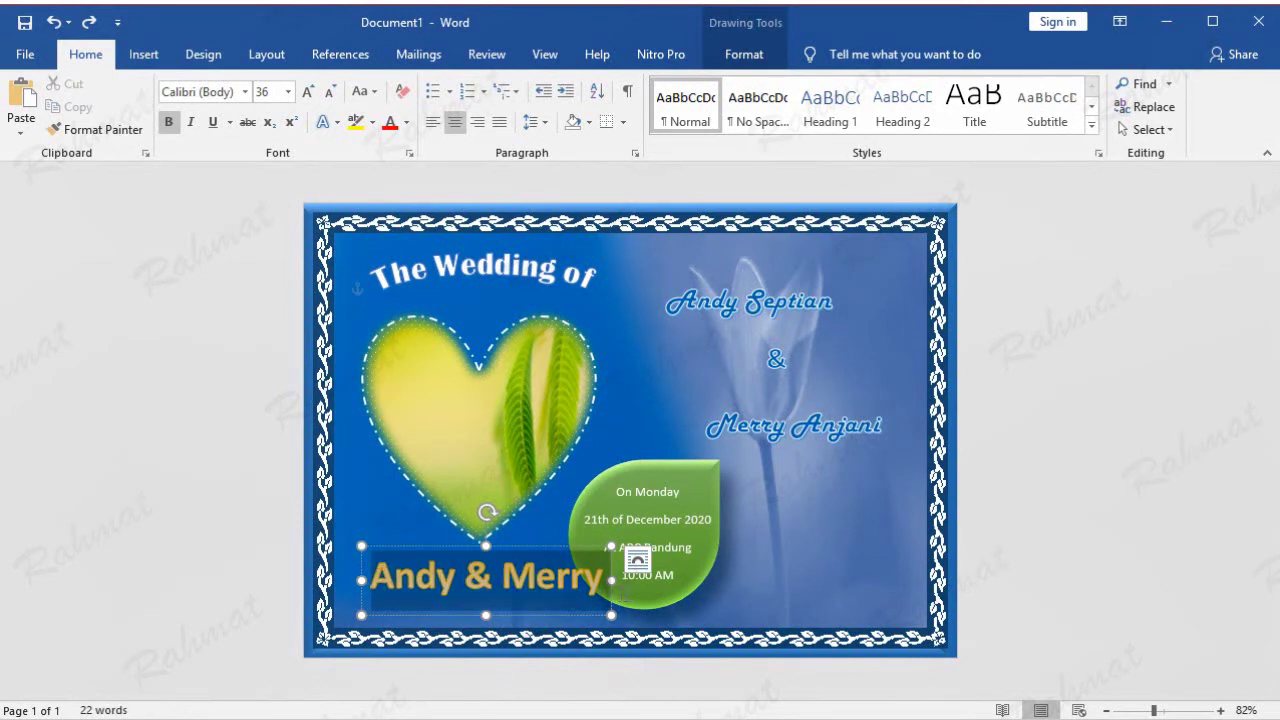
click(290, 93)
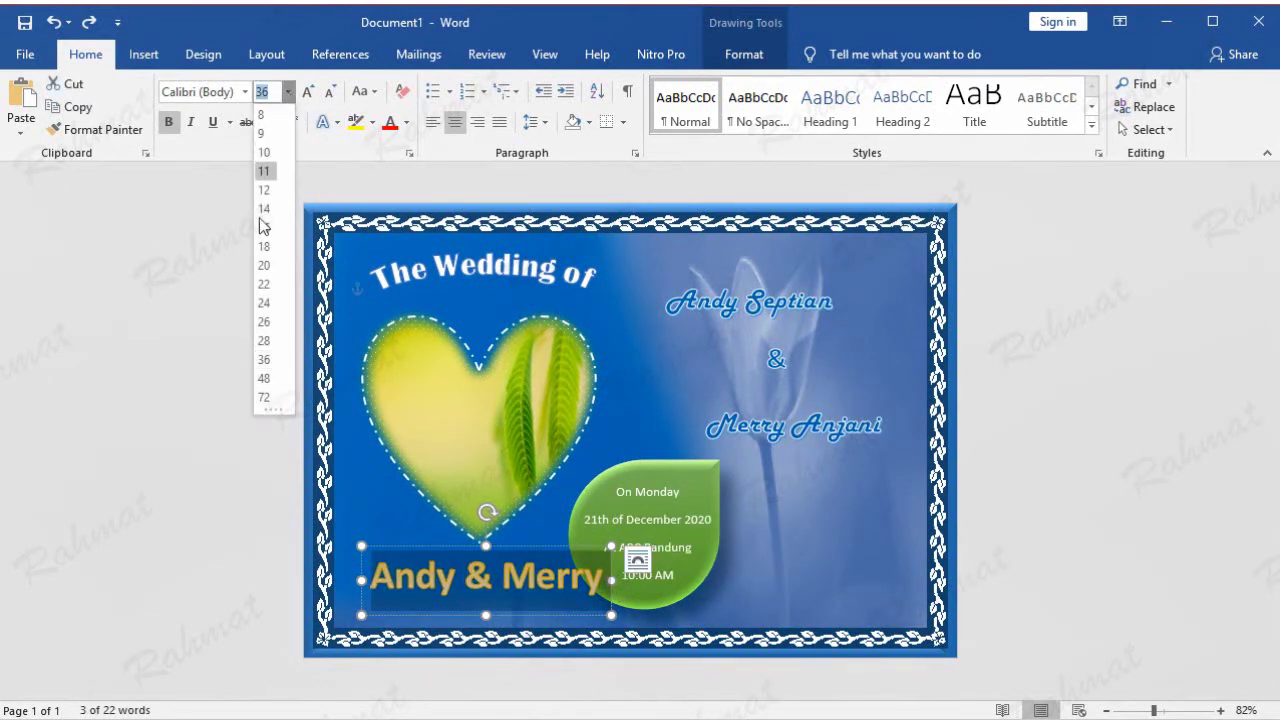
click(268, 270)
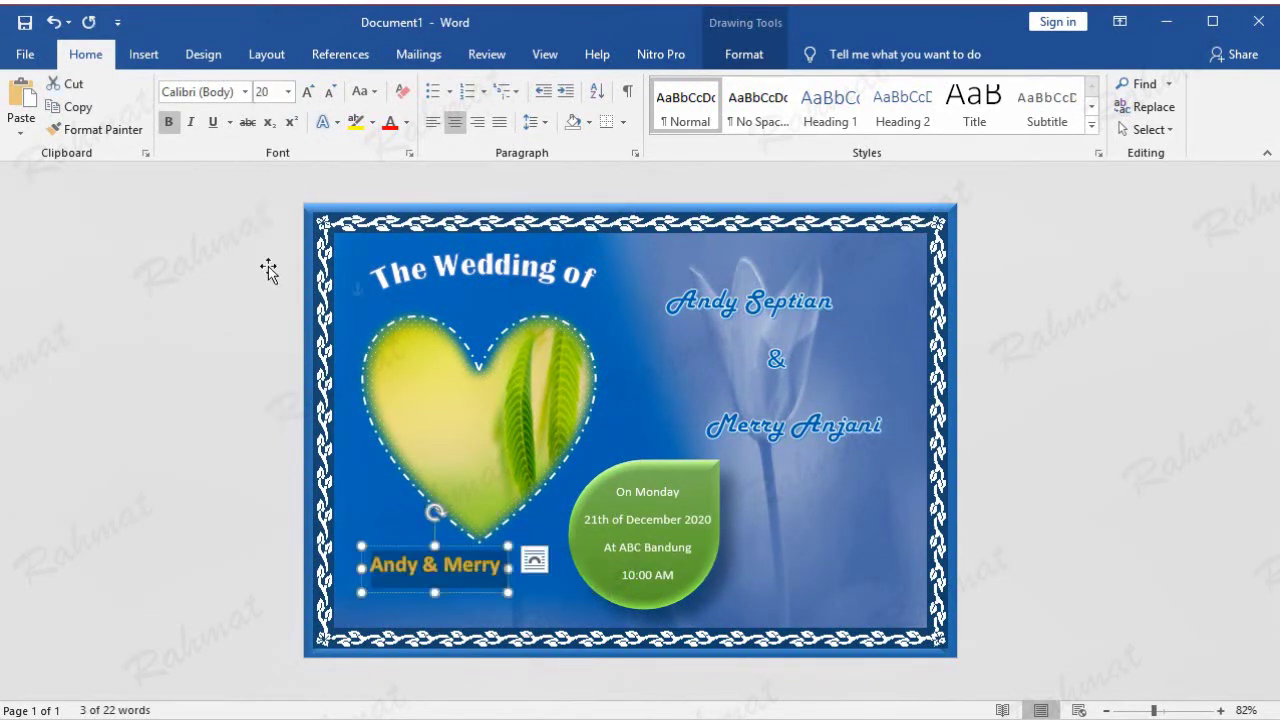
click(470, 578)
Apply Harlow Solid Italic to each of the two names.
double_click(393, 565)
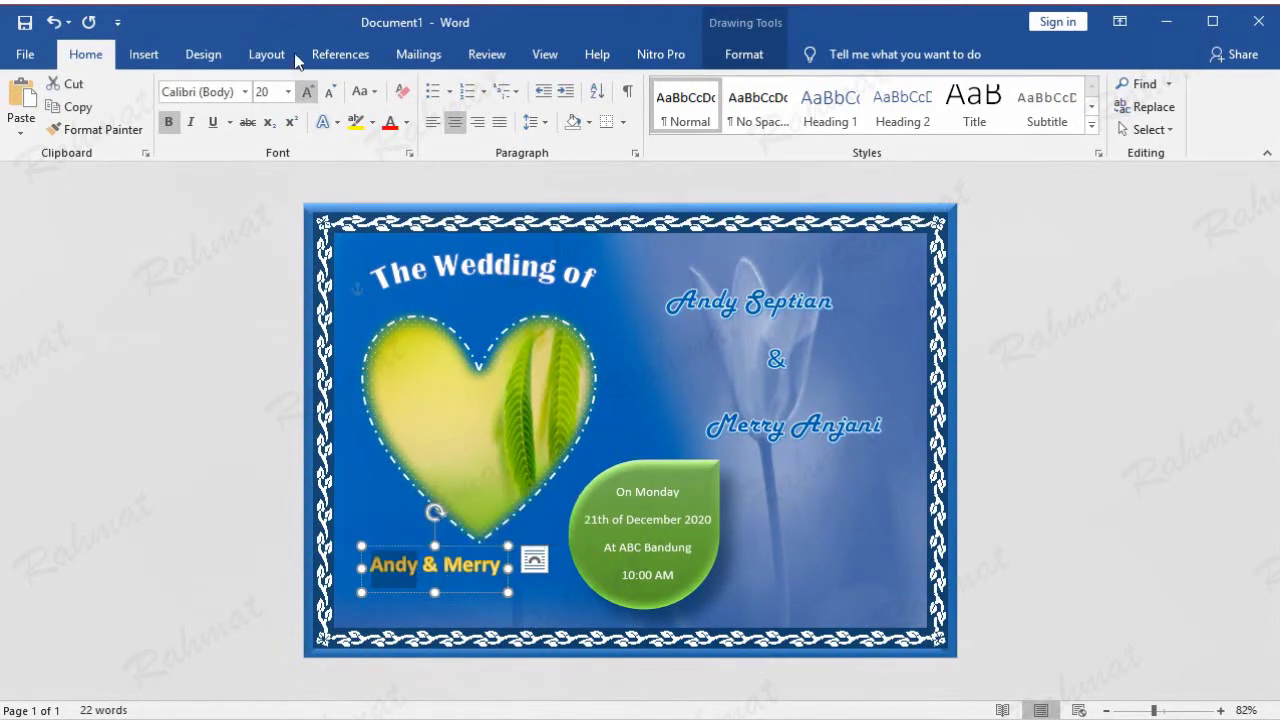
click(240, 92)
click(245, 92)
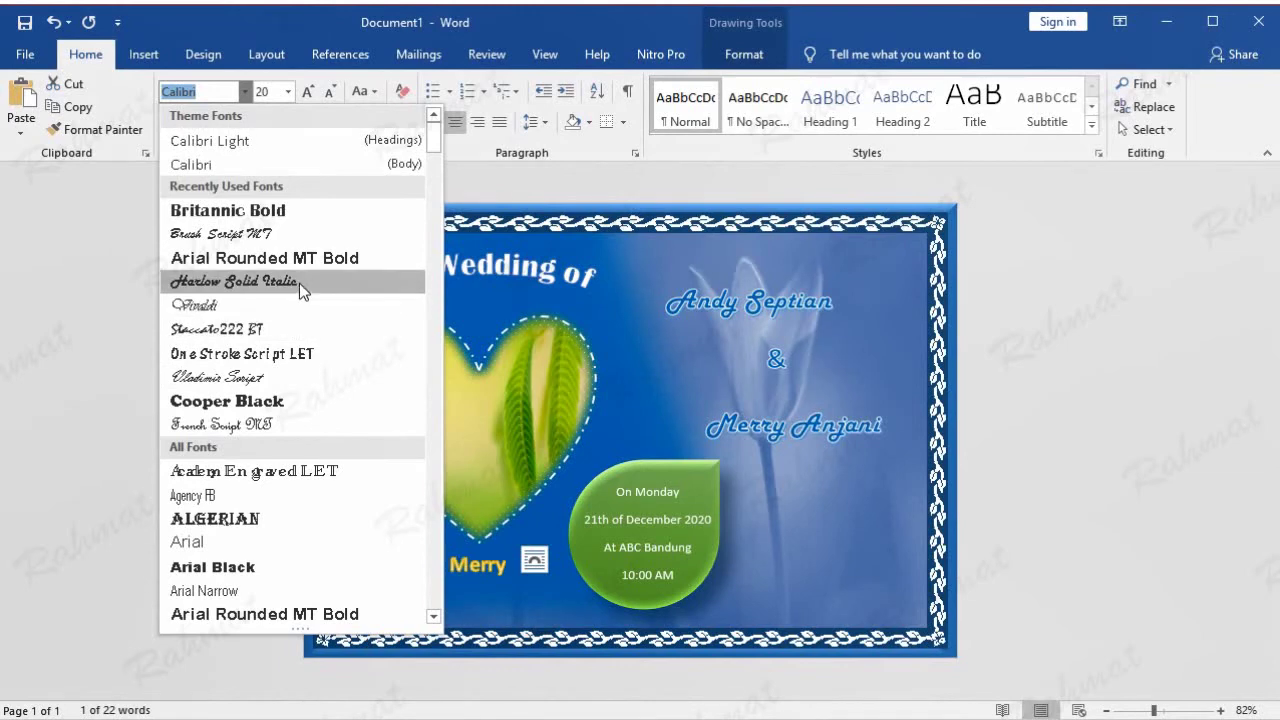
scroll(250, 494, down, 3)
scroll(264, 473, down, 3)
scroll(264, 473, down, 4)
scroll(266, 475, down, 5)
scroll(270, 477, down, 1)
scroll(272, 480, down, 6)
scroll(272, 480, down, 2)
scroll(272, 480, down, 2)
scroll(272, 480, down, 6)
scroll(272, 480, down, 3)
scroll(272, 477, down, 3)
scroll(272, 477, down, 1)
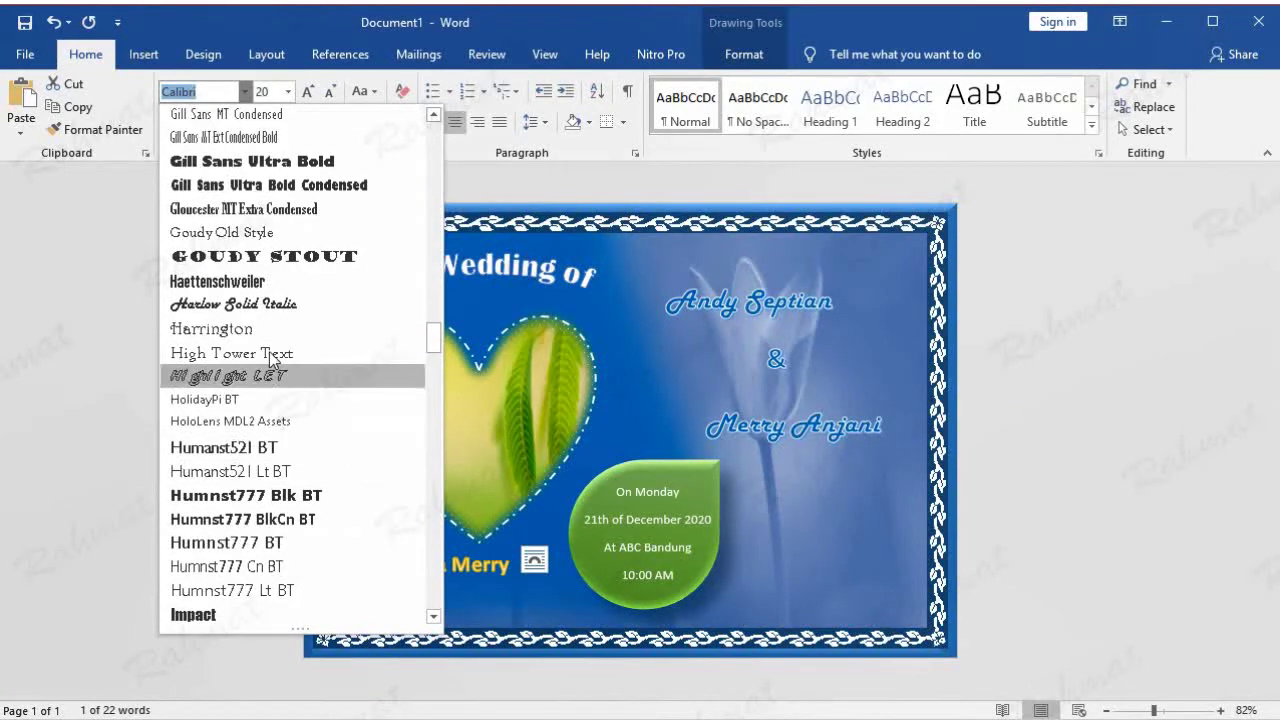
click(258, 298)
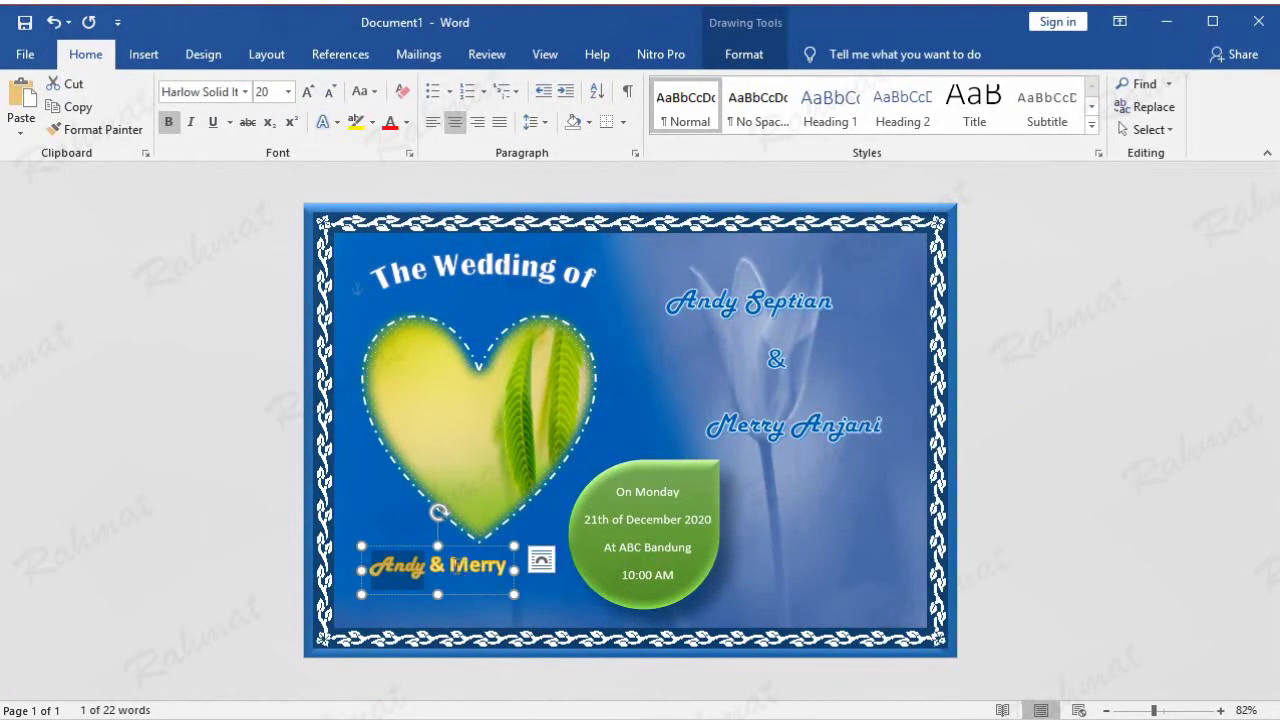
double_click(477, 565)
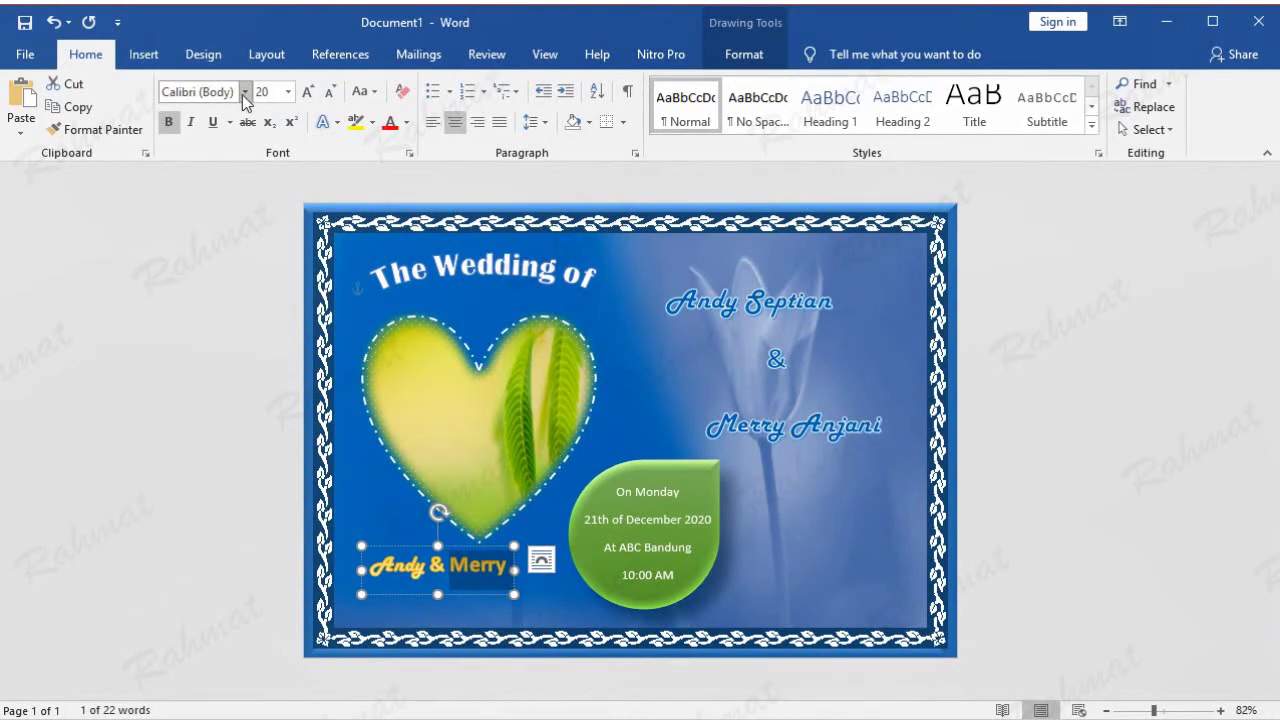
click(244, 92)
click(228, 210)
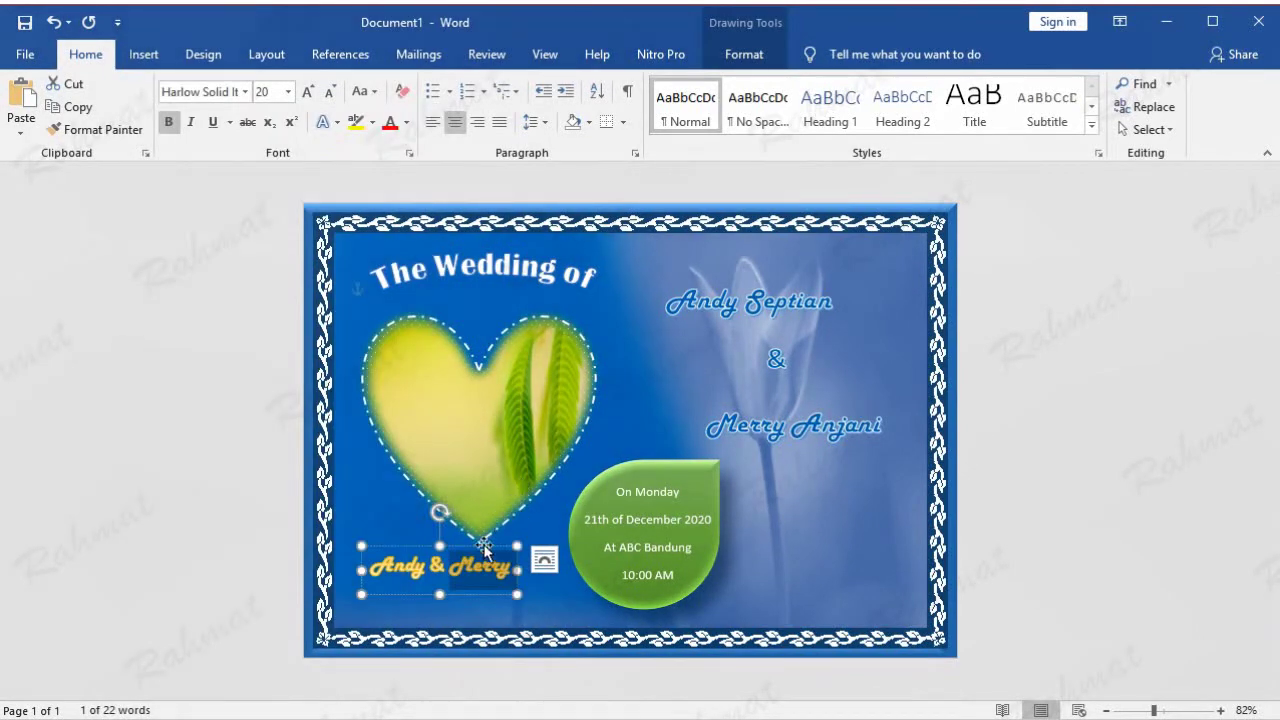
Move the names box right so it sits centred under the heart.
drag(483, 548, 522, 545)
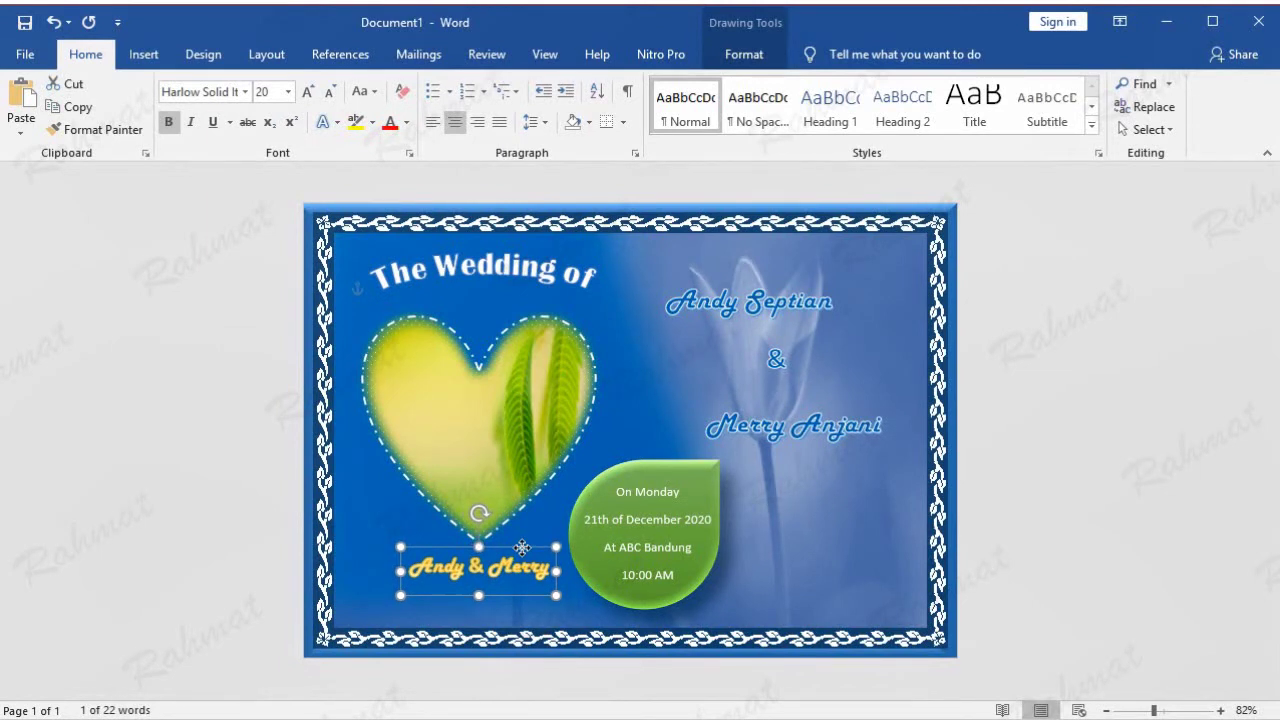
drag(522, 545, 526, 549)
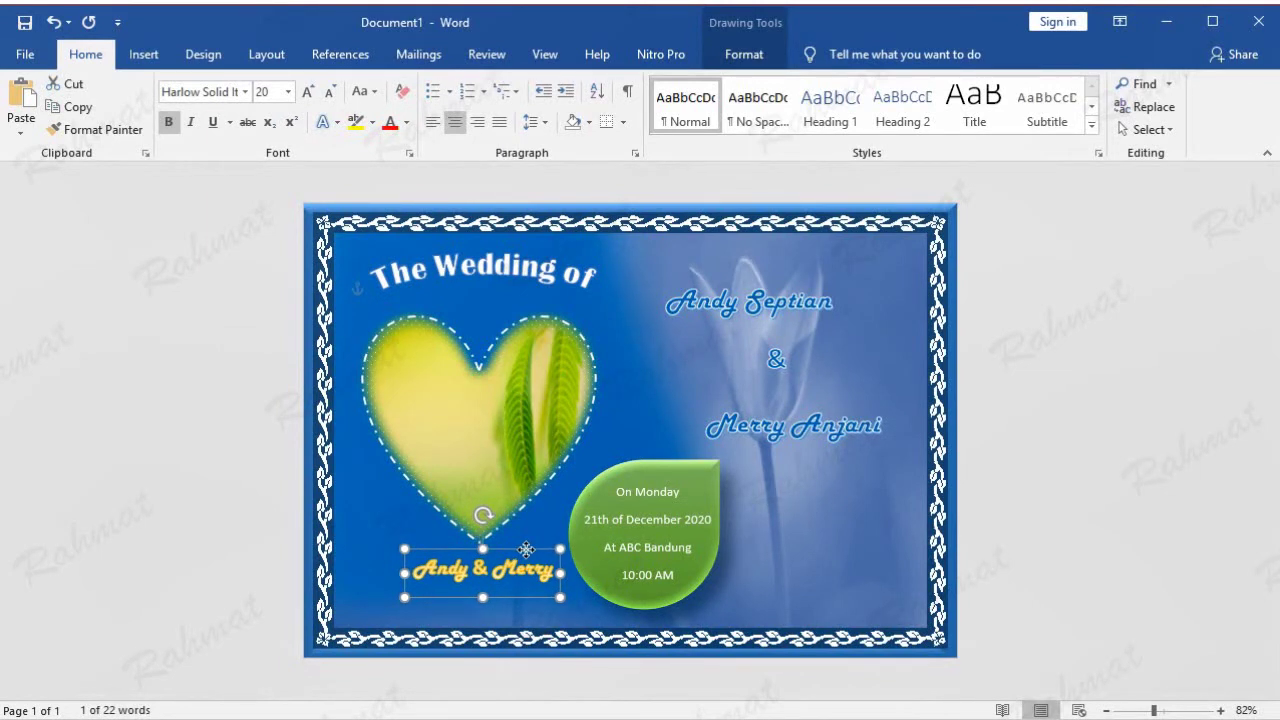
click(526, 549)
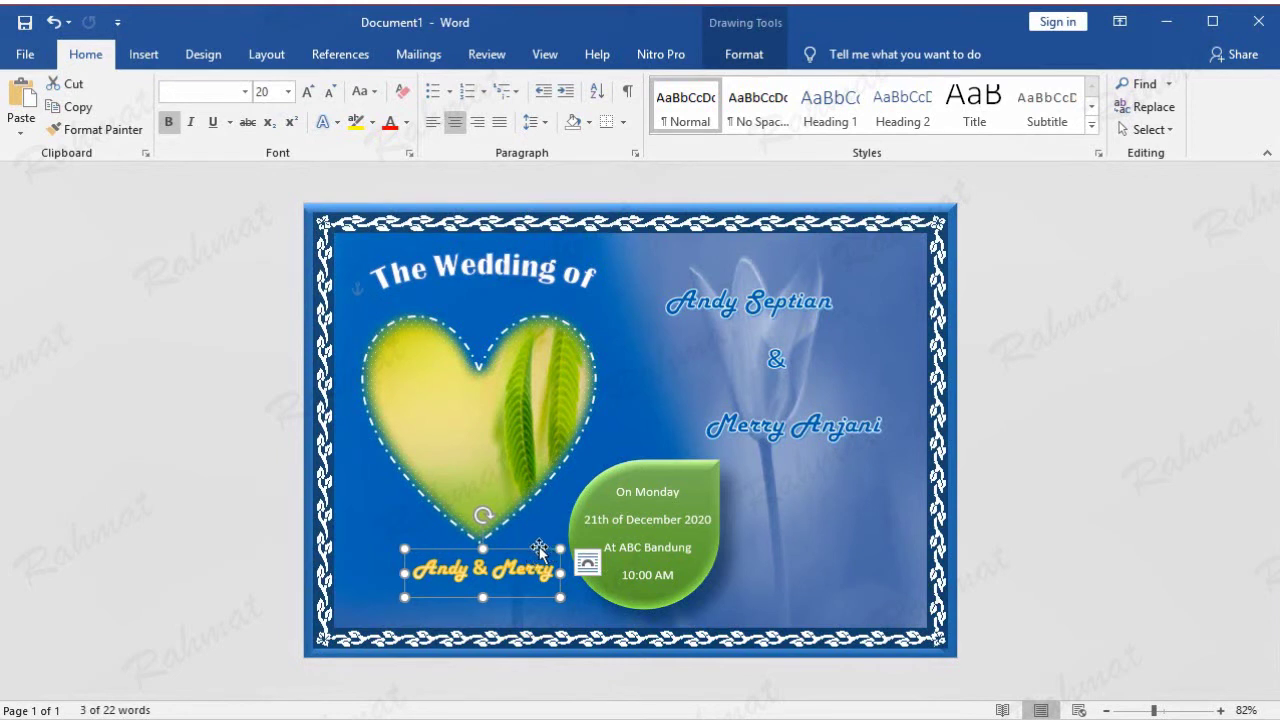
click(988, 444)
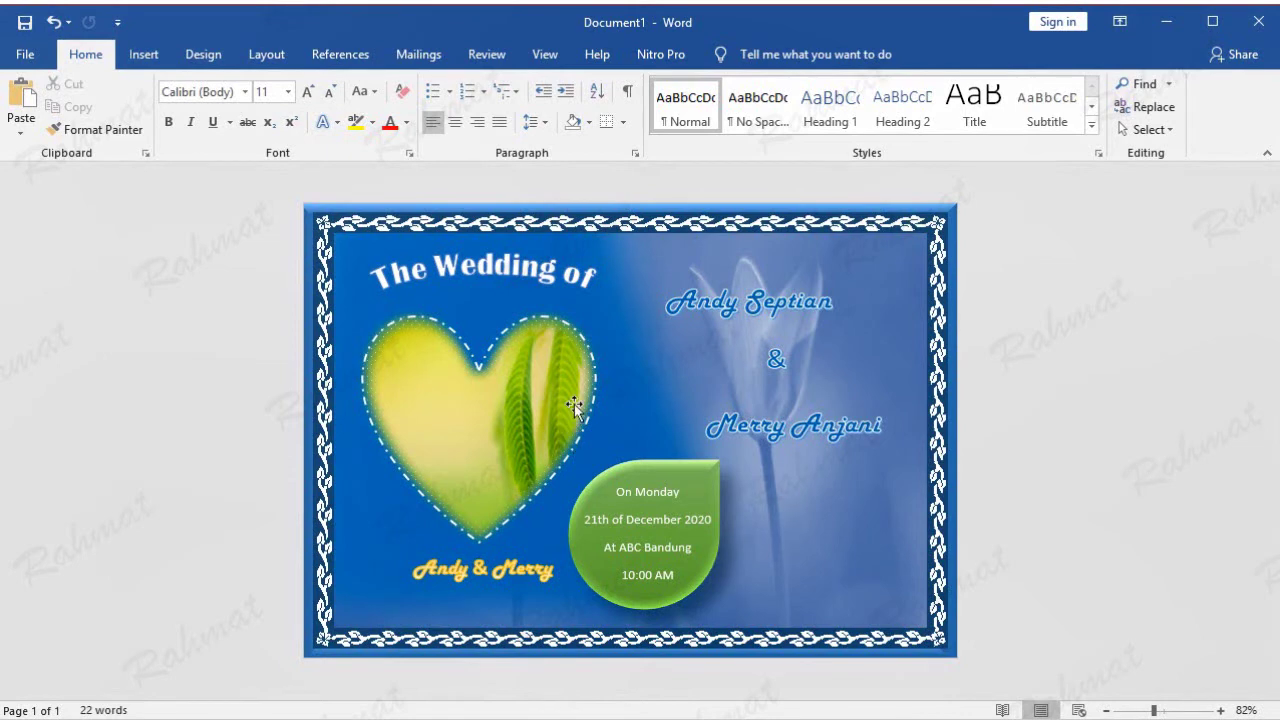
click(143, 54)
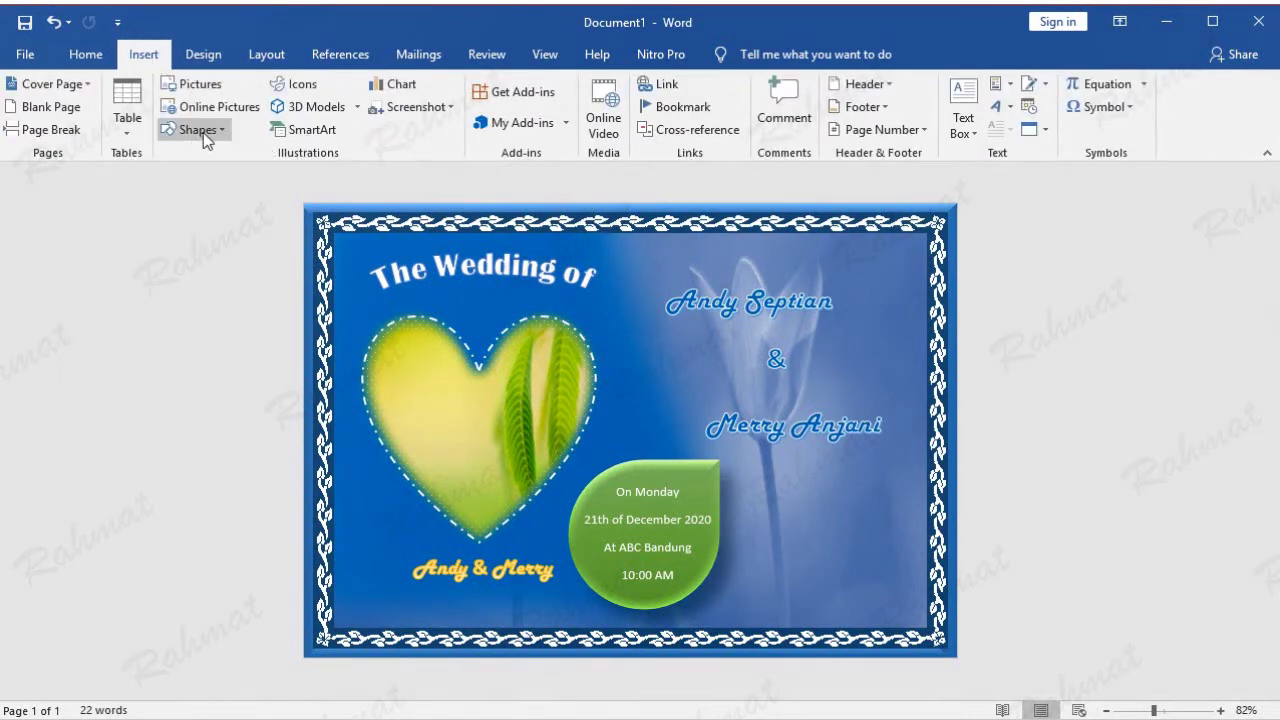
Draw a 5-point star beside the heart and size it 0.25 × 0.25 inches.
click(213, 131)
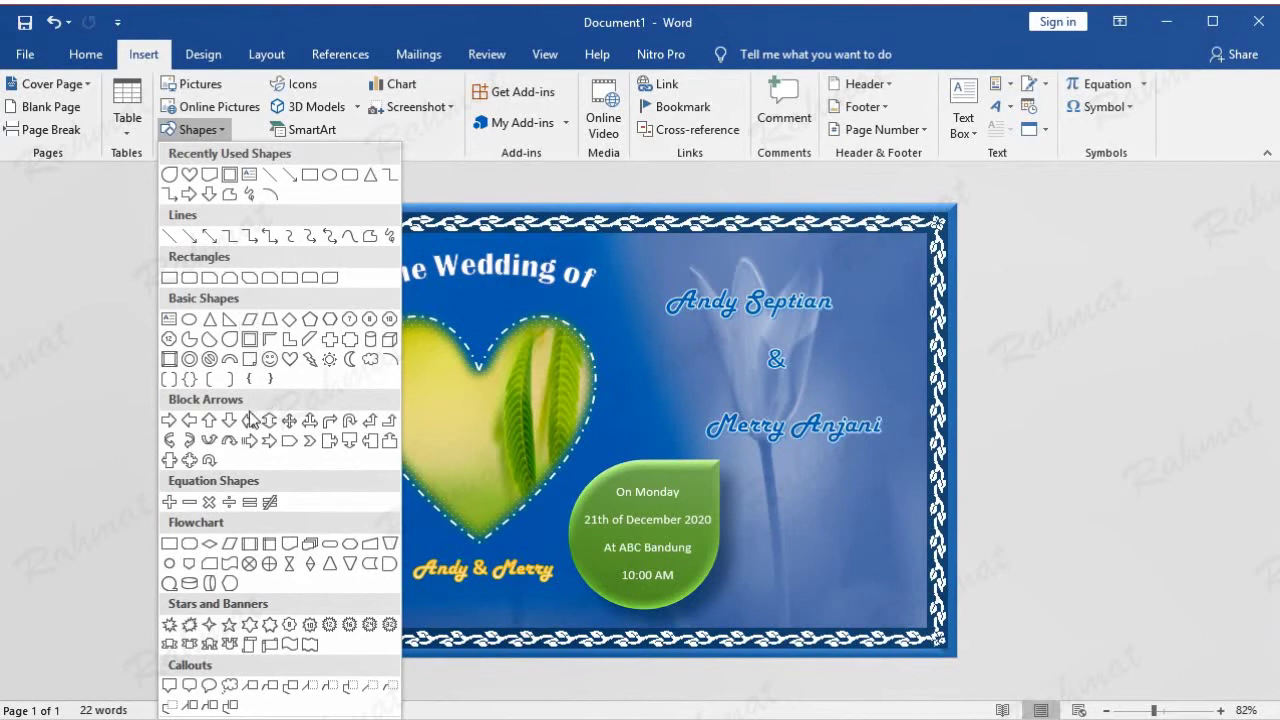
click(229, 643)
drag(625, 357, 652, 386)
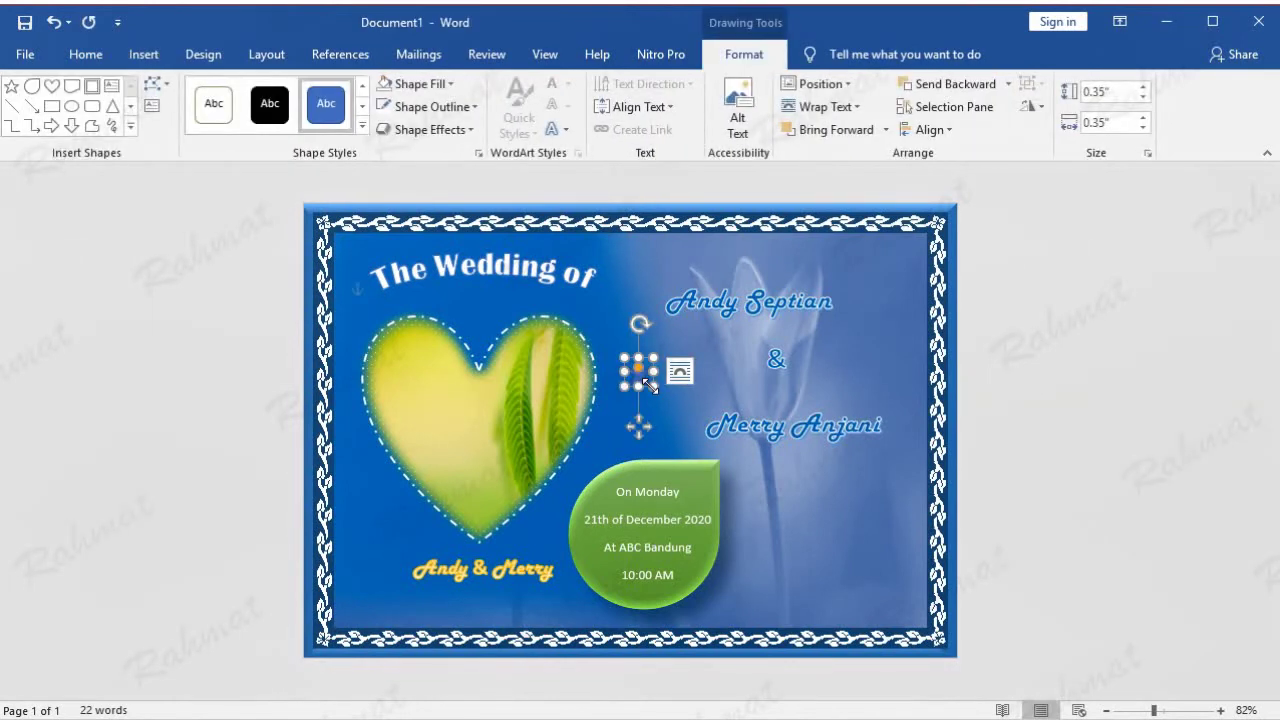
click(1114, 92)
text(0.35)
click(1122, 124)
text(2)
key(Return)
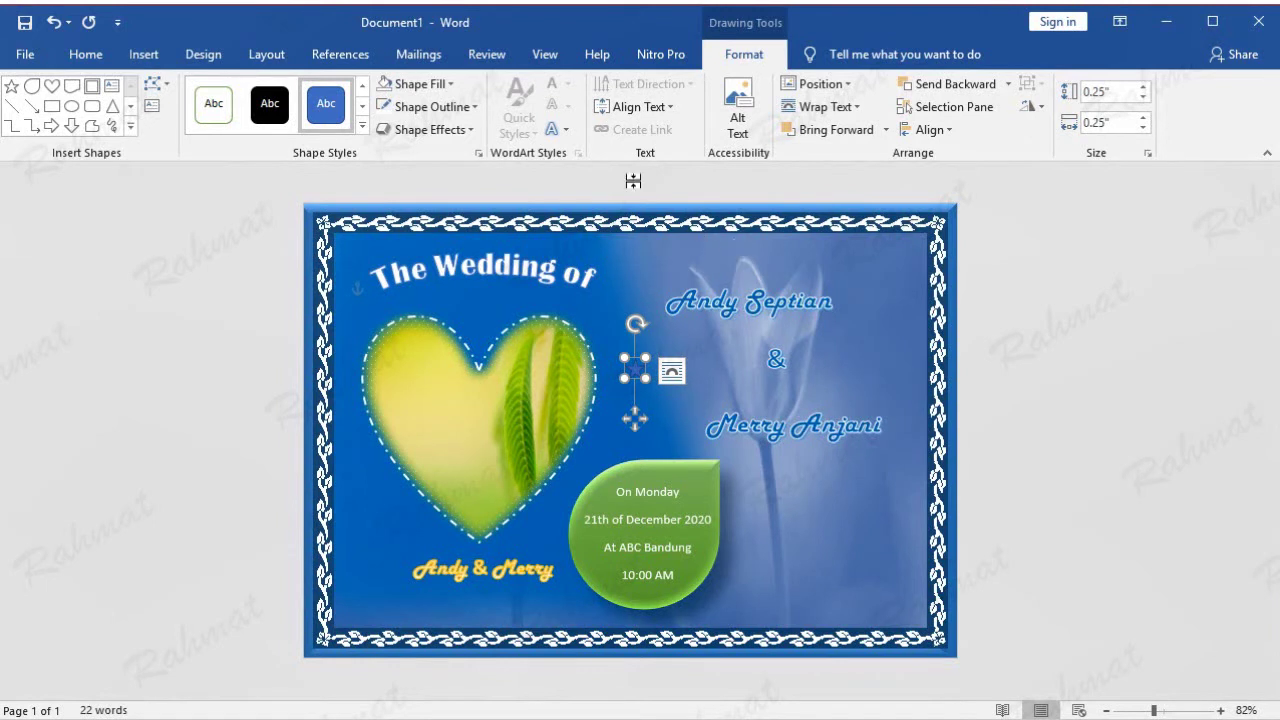
Fill the star white and remove its outline.
click(448, 86)
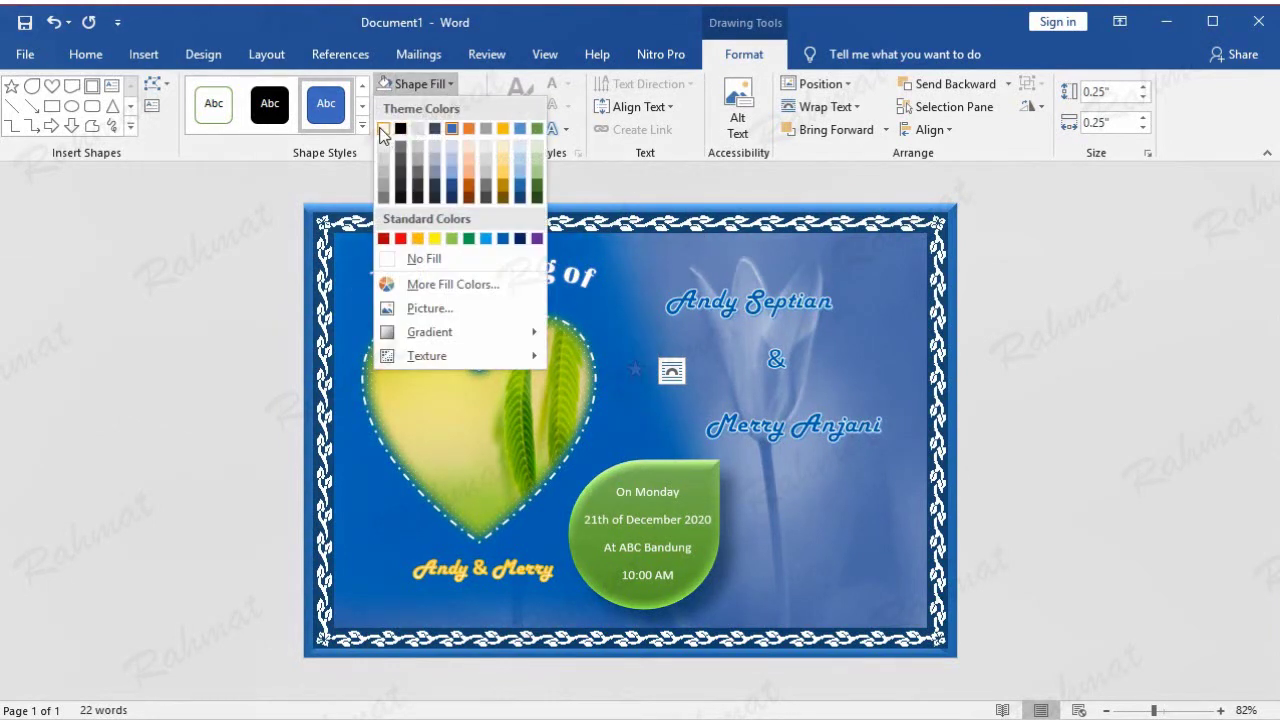
click(383, 128)
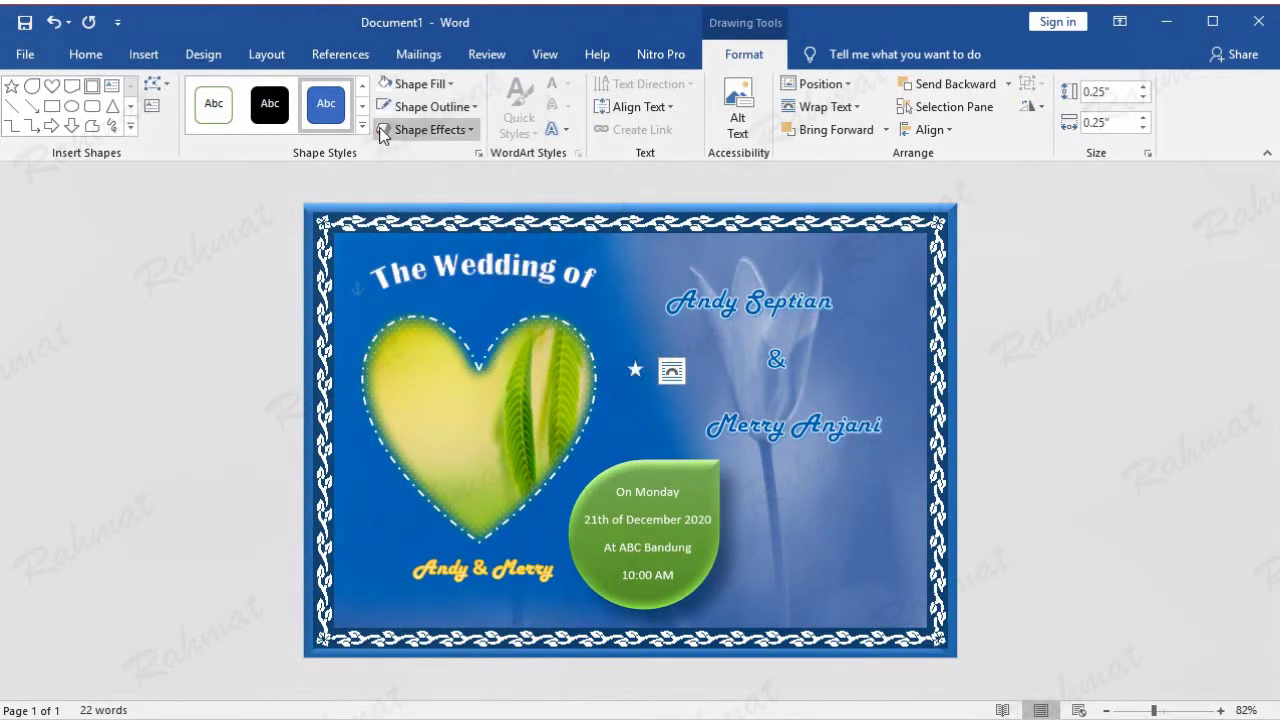
click(459, 114)
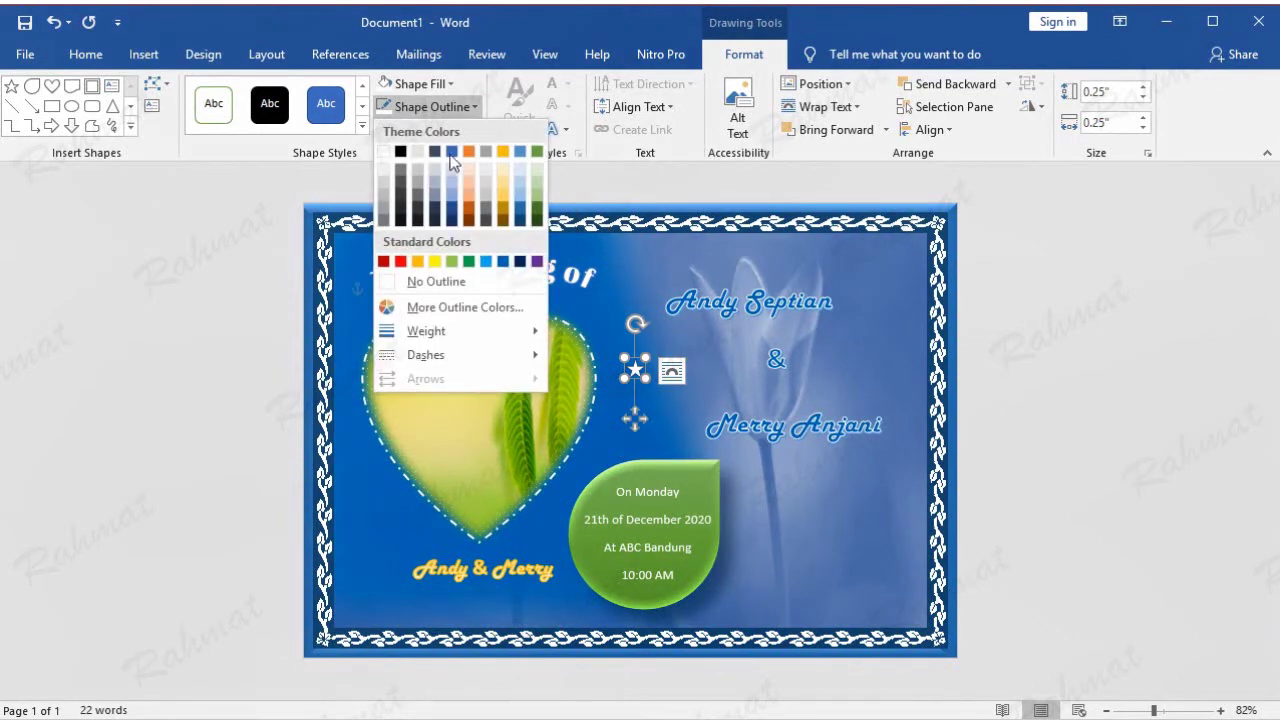
click(432, 281)
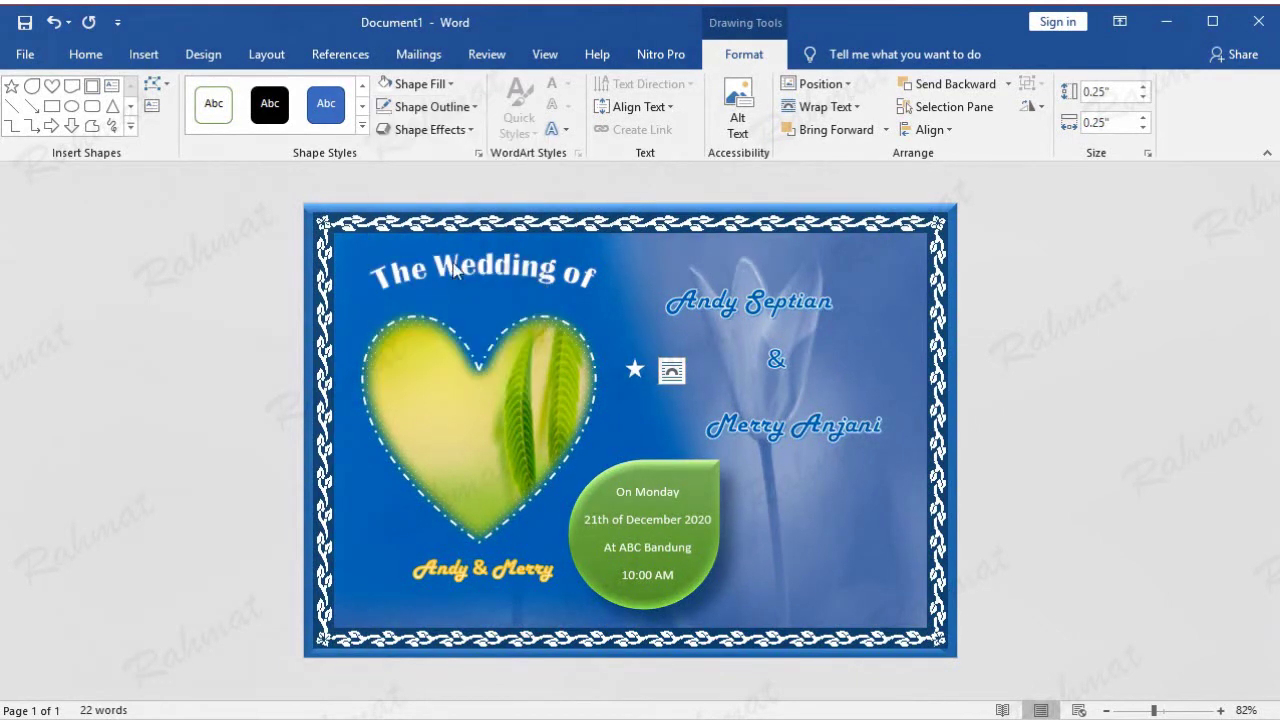
click(450, 129)
Apply an orange glow variation to the white star.
mouse_move(435, 300)
click(717, 404)
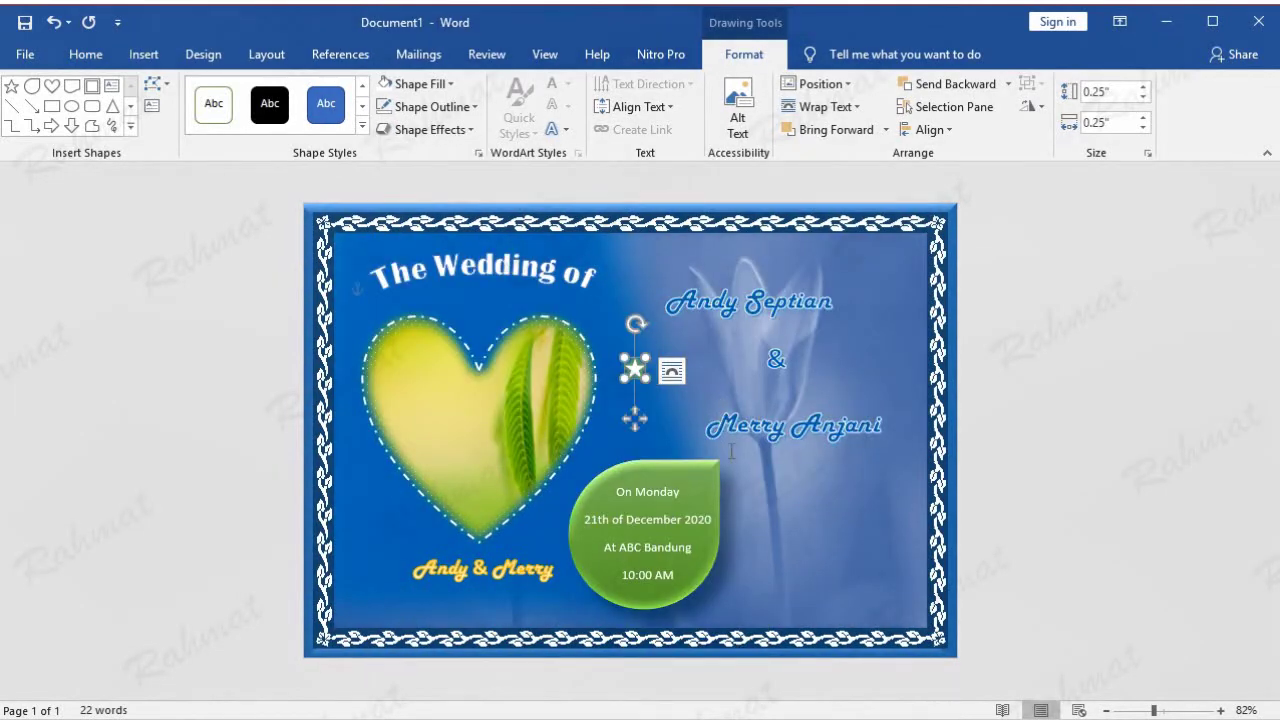
click(455, 133)
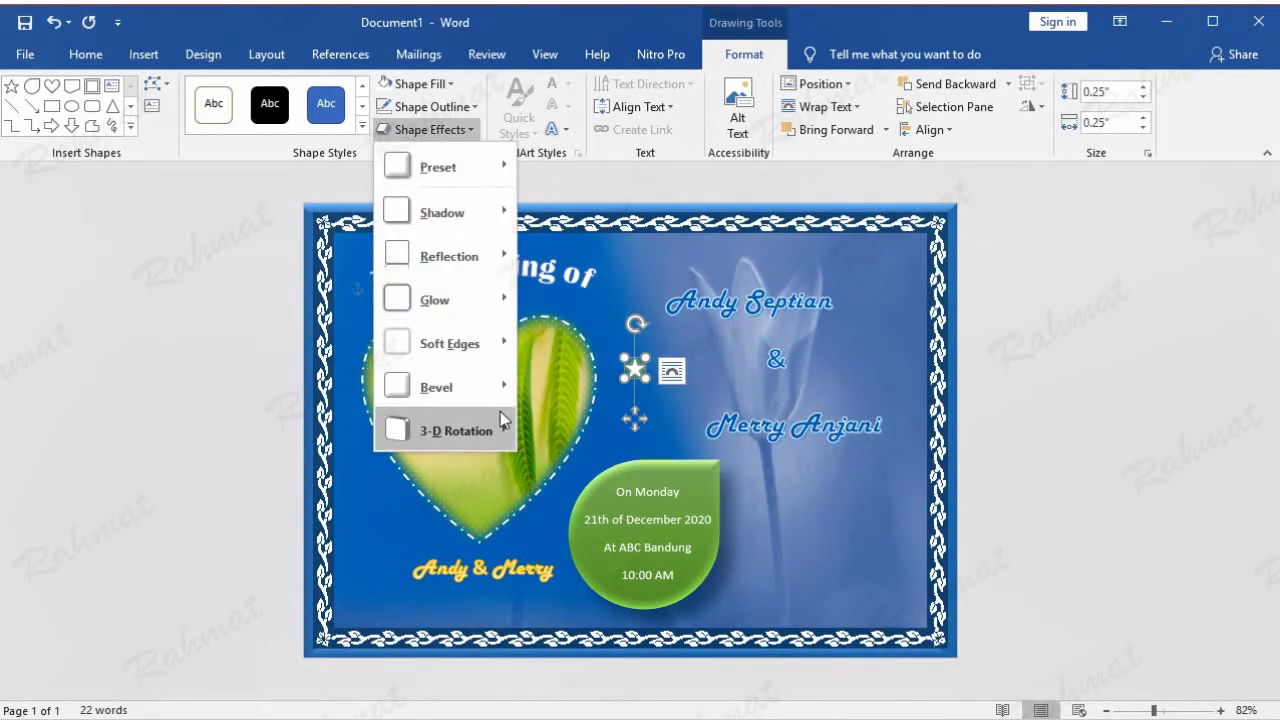
mouse_move(436, 299)
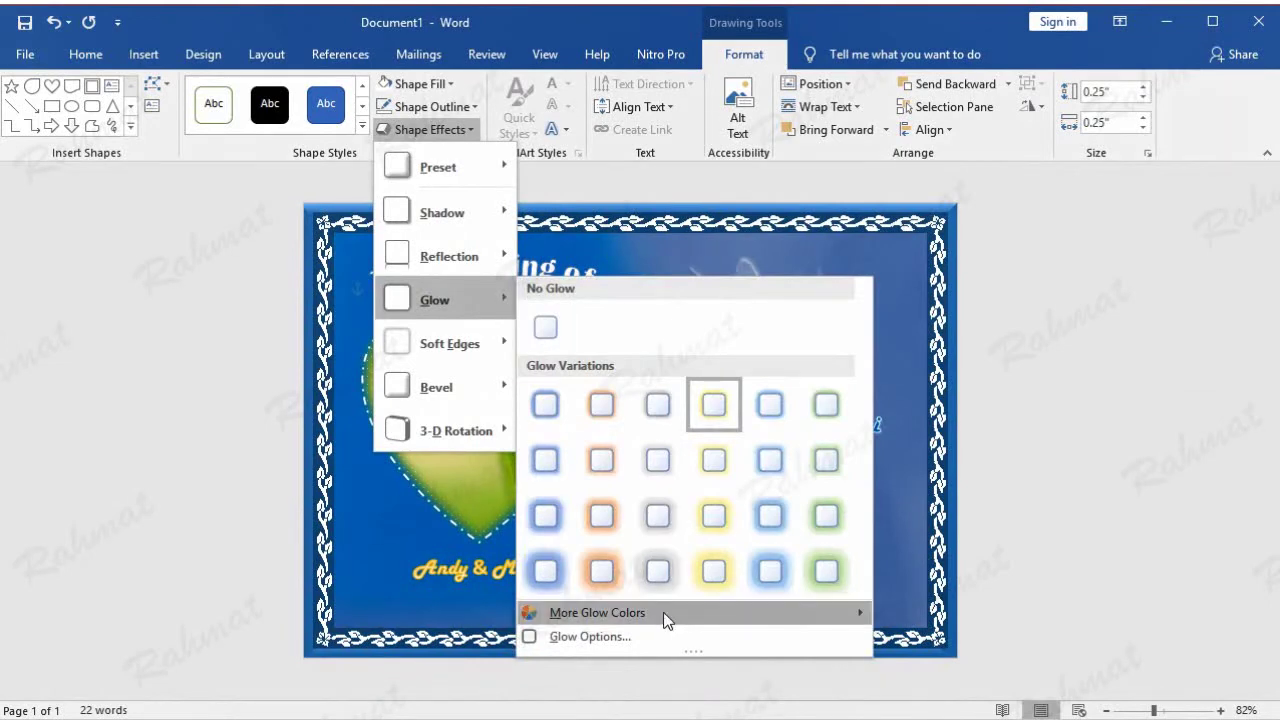
click(599, 410)
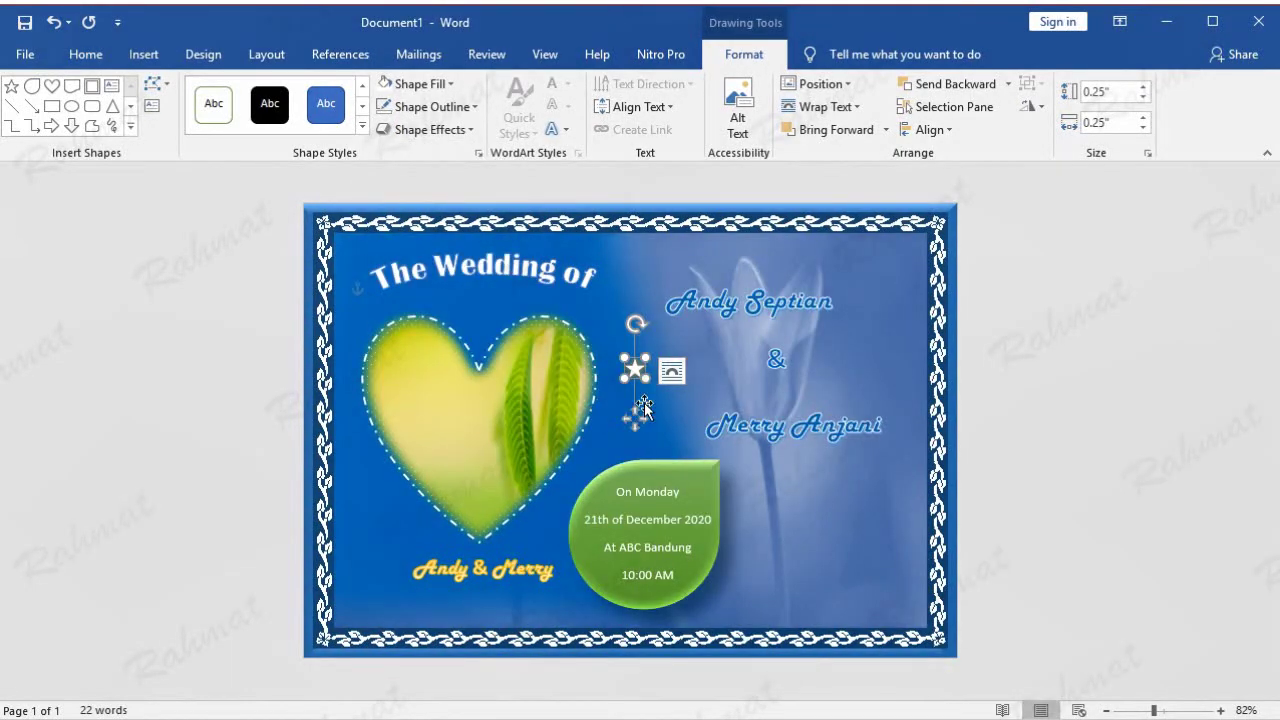
click(452, 134)
mouse_move(435, 300)
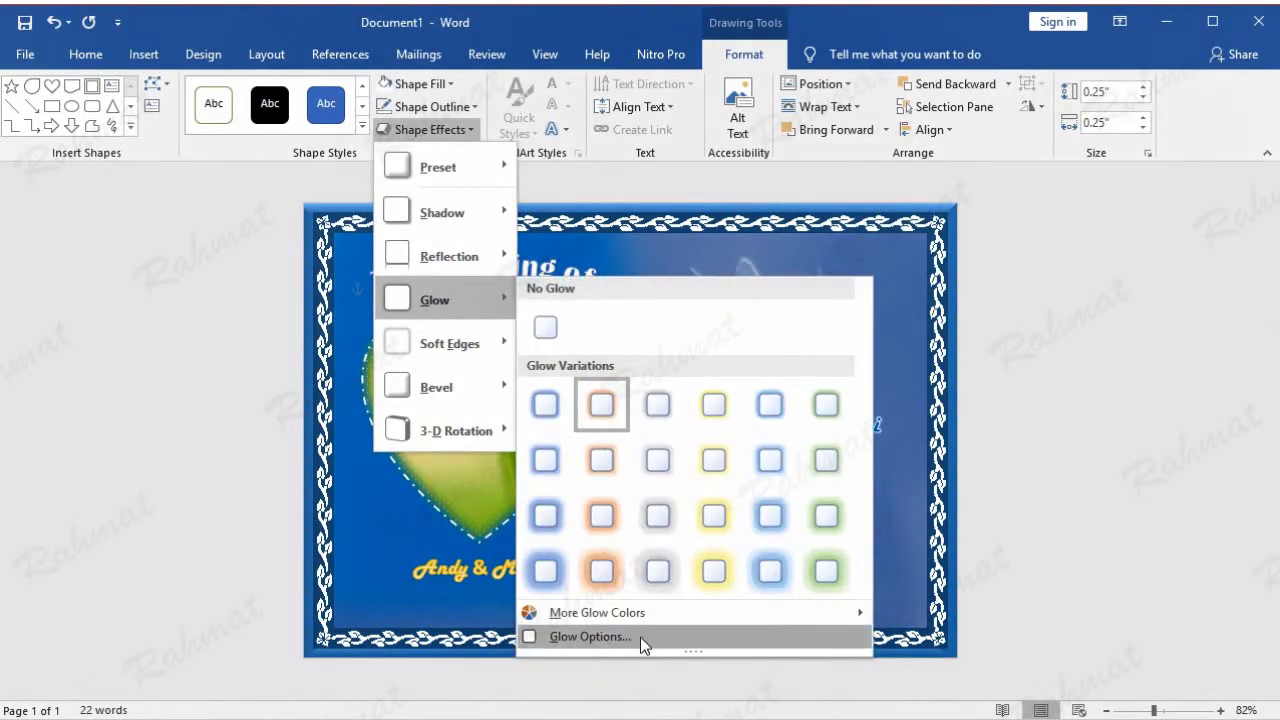
click(640, 637)
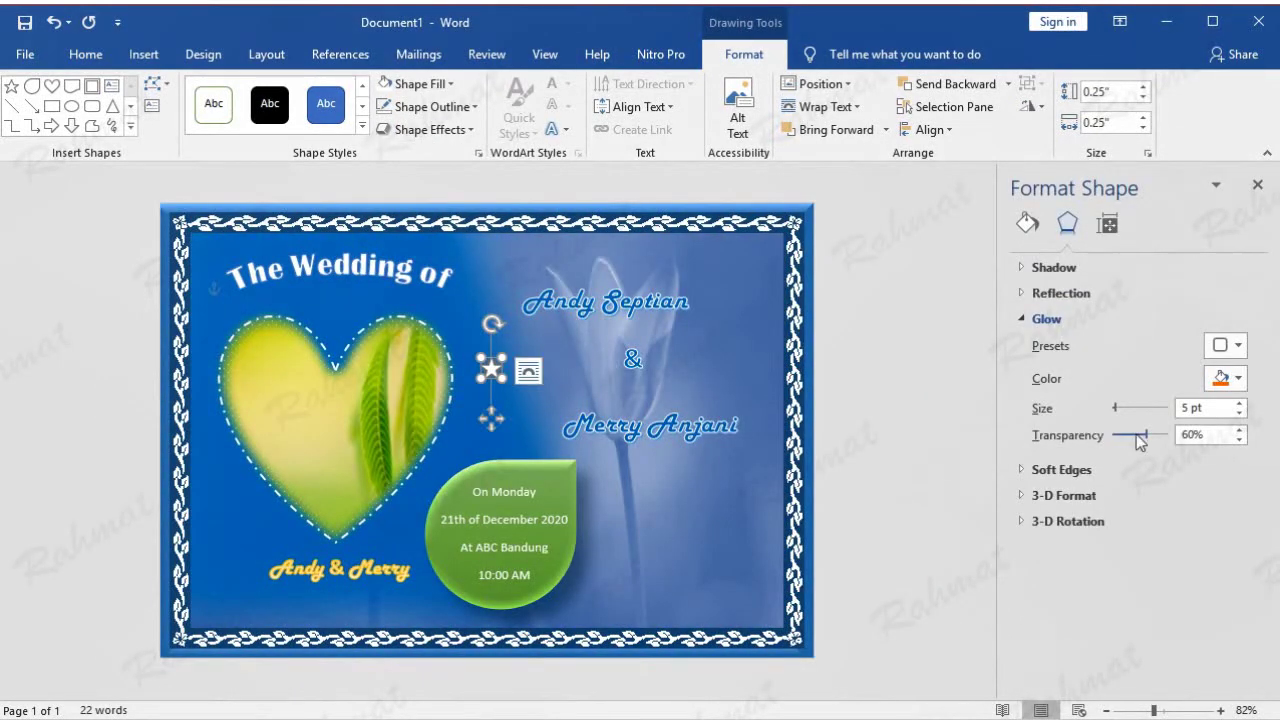
Set the star's glow size to 4 pt and raise it level with the top name.
drag(1192, 405, 1167, 412)
text(4)
click(908, 478)
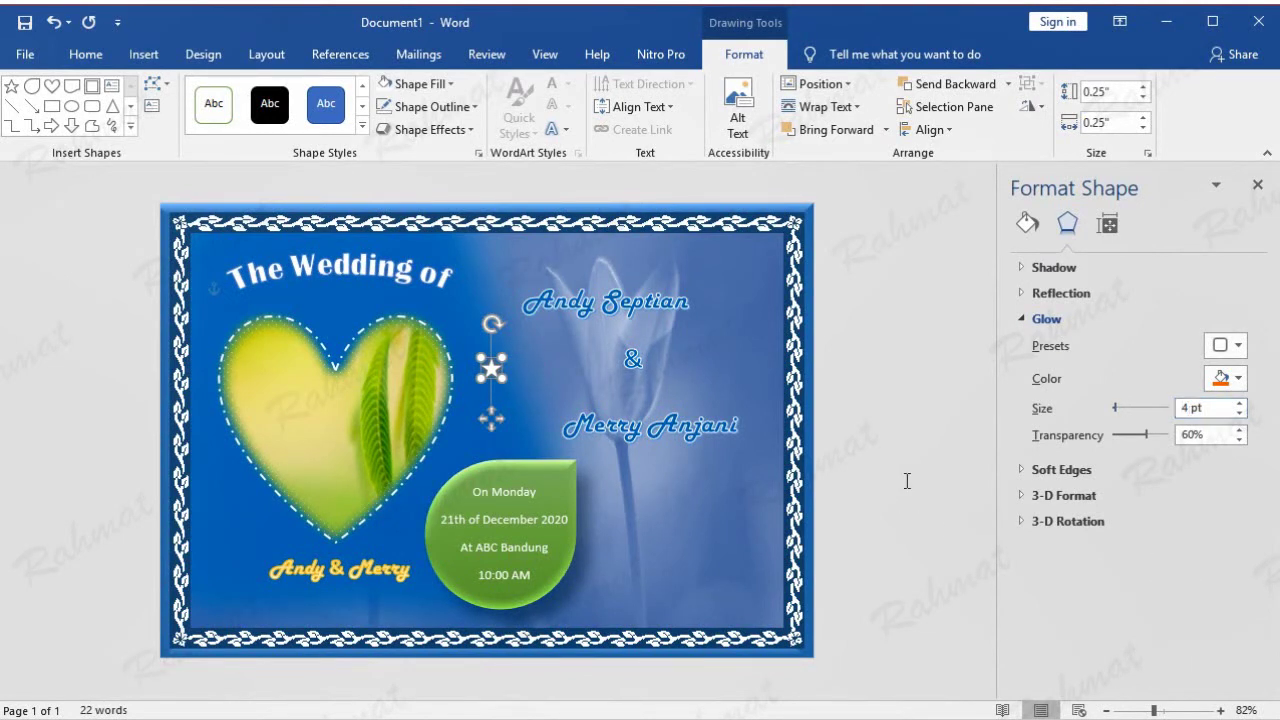
click(492, 370)
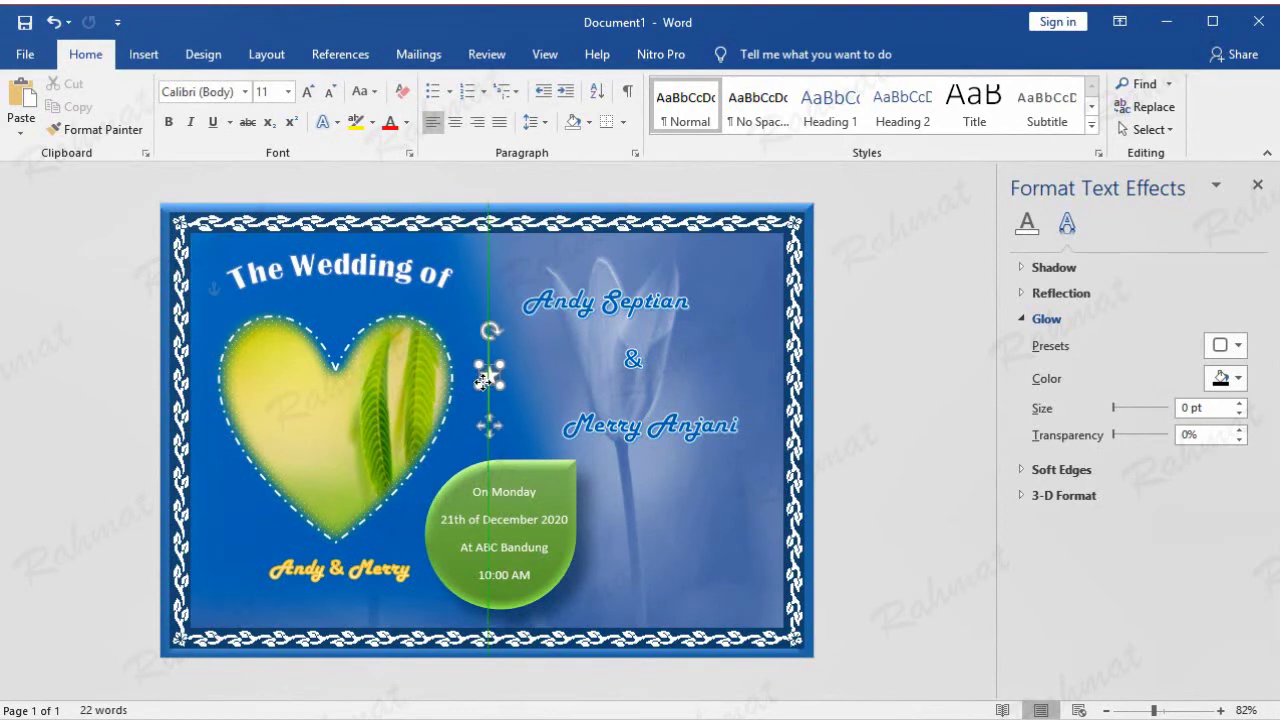
drag(491, 371, 489, 335)
Draw a 4-point star sparkle just below the first star.
click(145, 54)
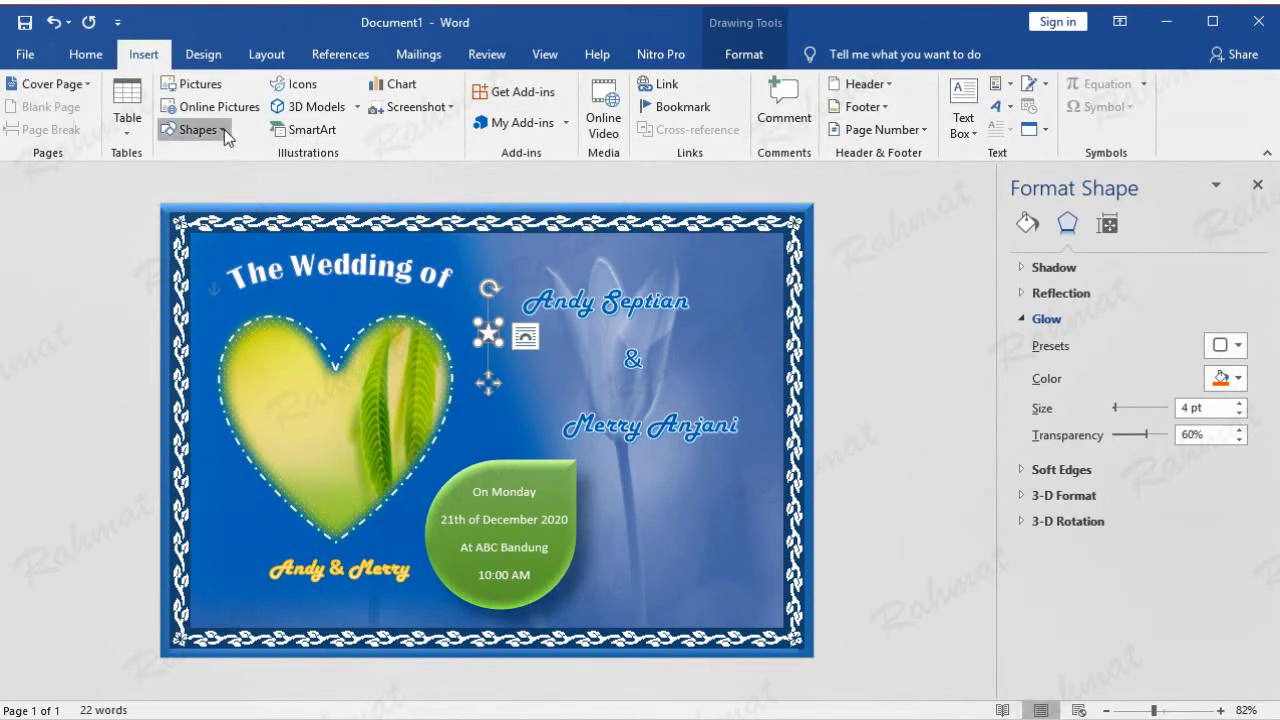
click(224, 129)
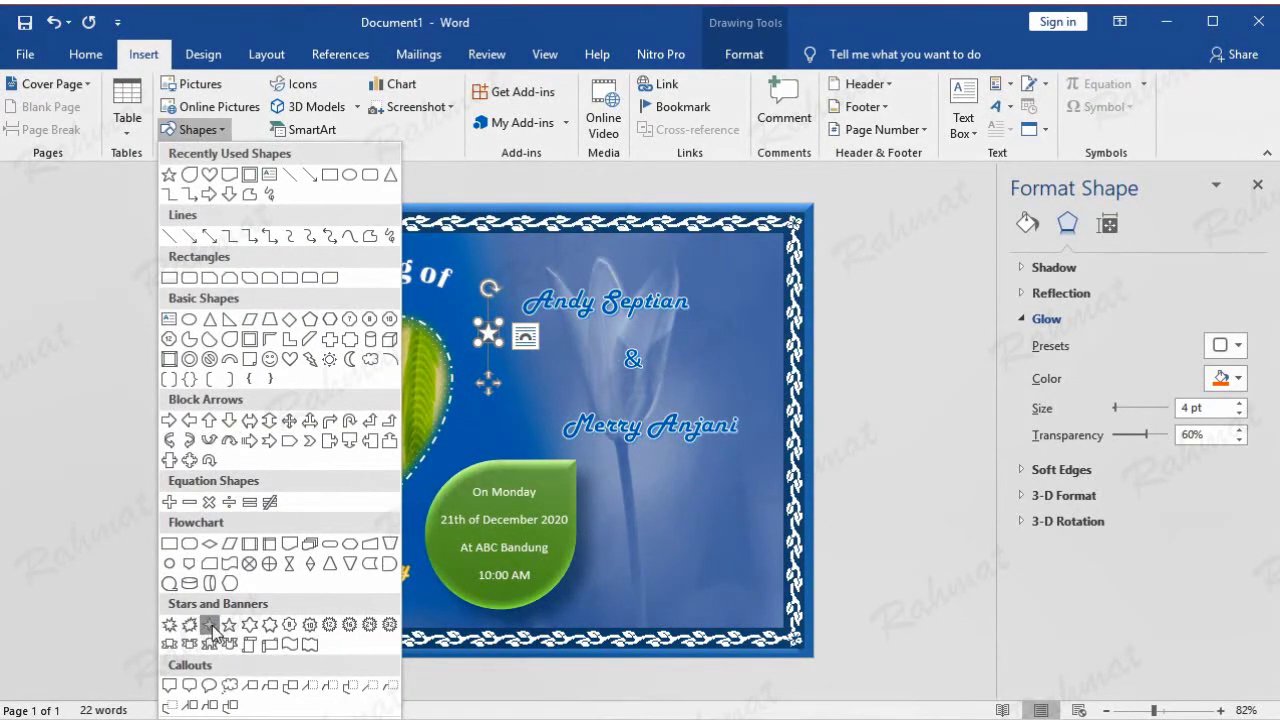
click(229, 627)
drag(528, 374, 549, 405)
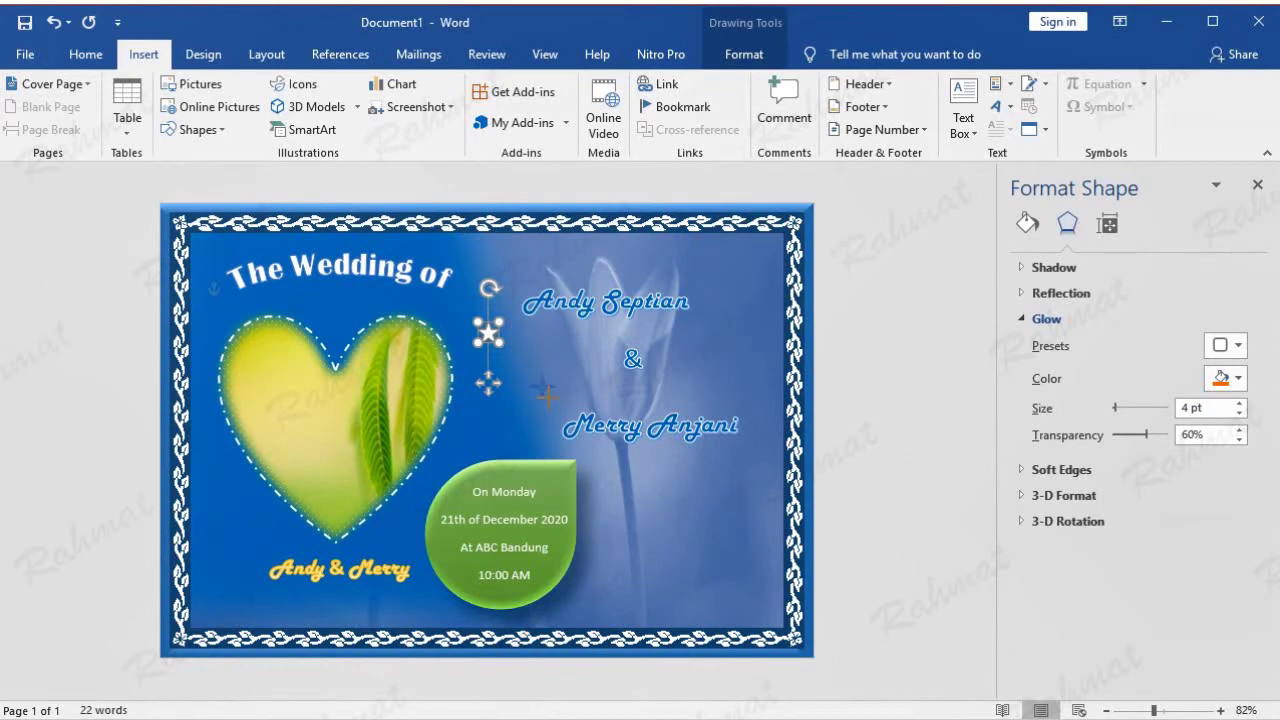
drag(545, 396, 556, 400)
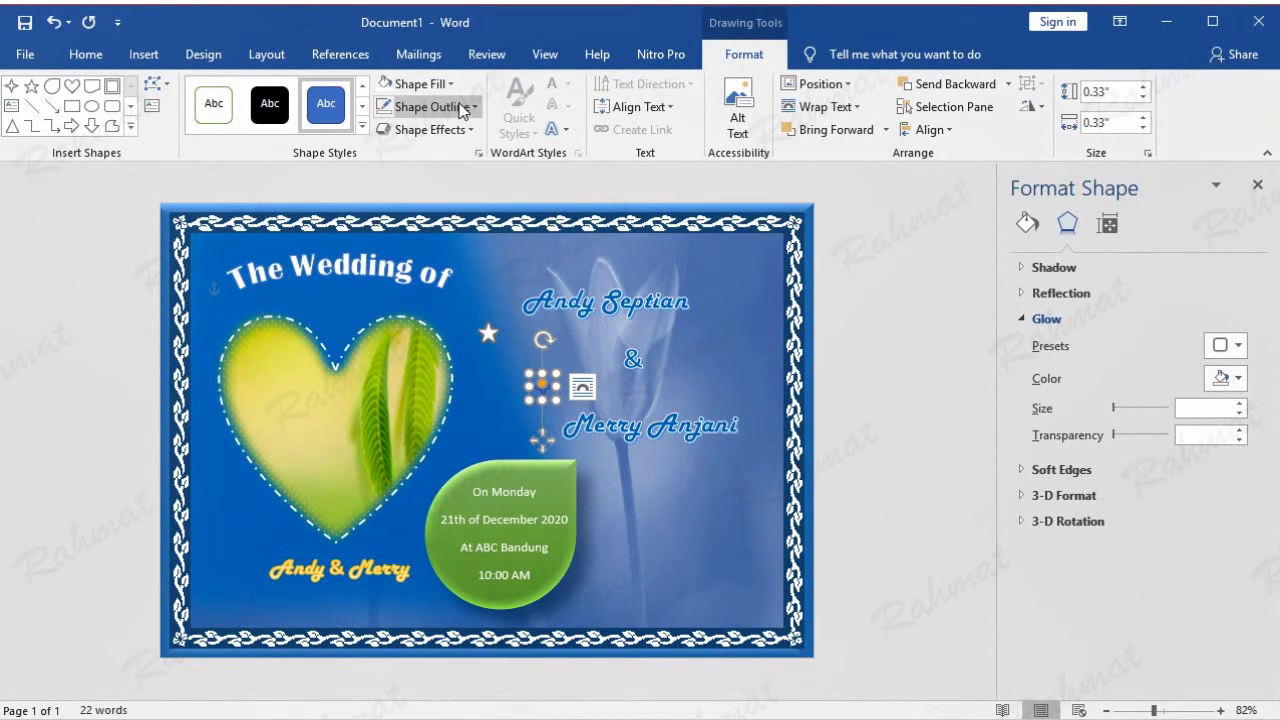
Size the sparkle to 0.25 × 0.25 inches and fill it white.
click(1115, 91)
text(0.25)
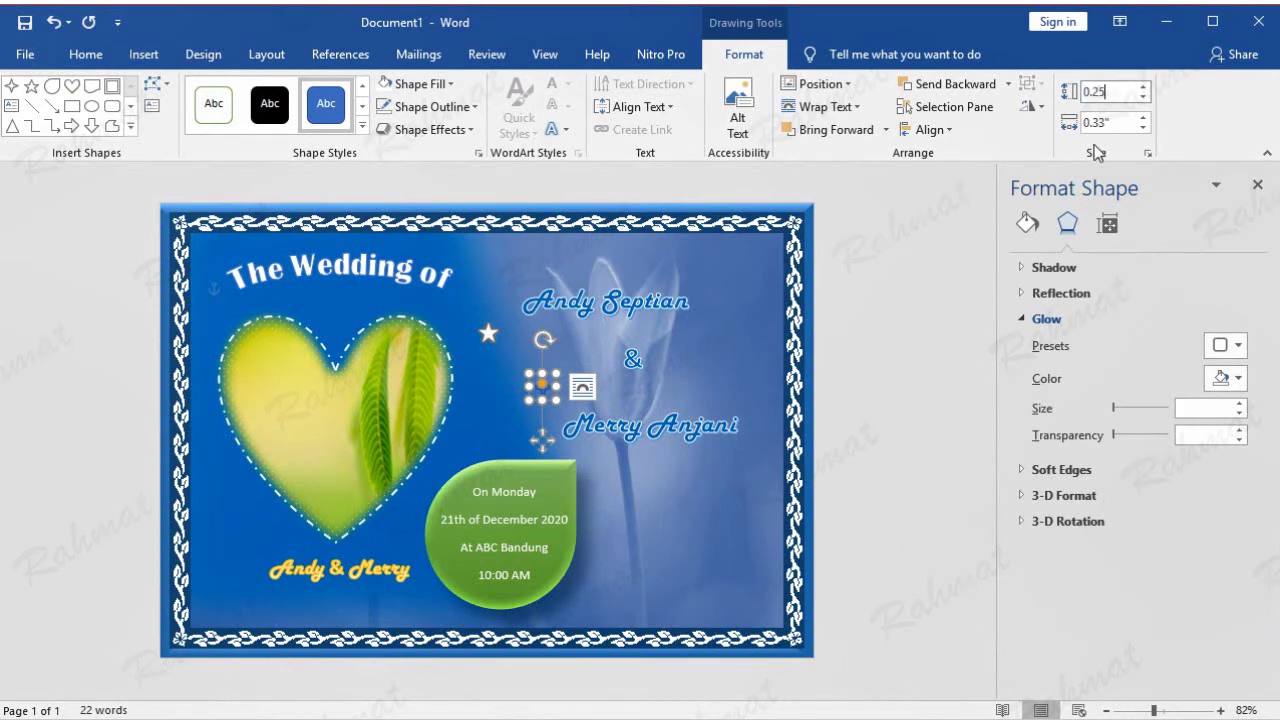
click(1115, 121)
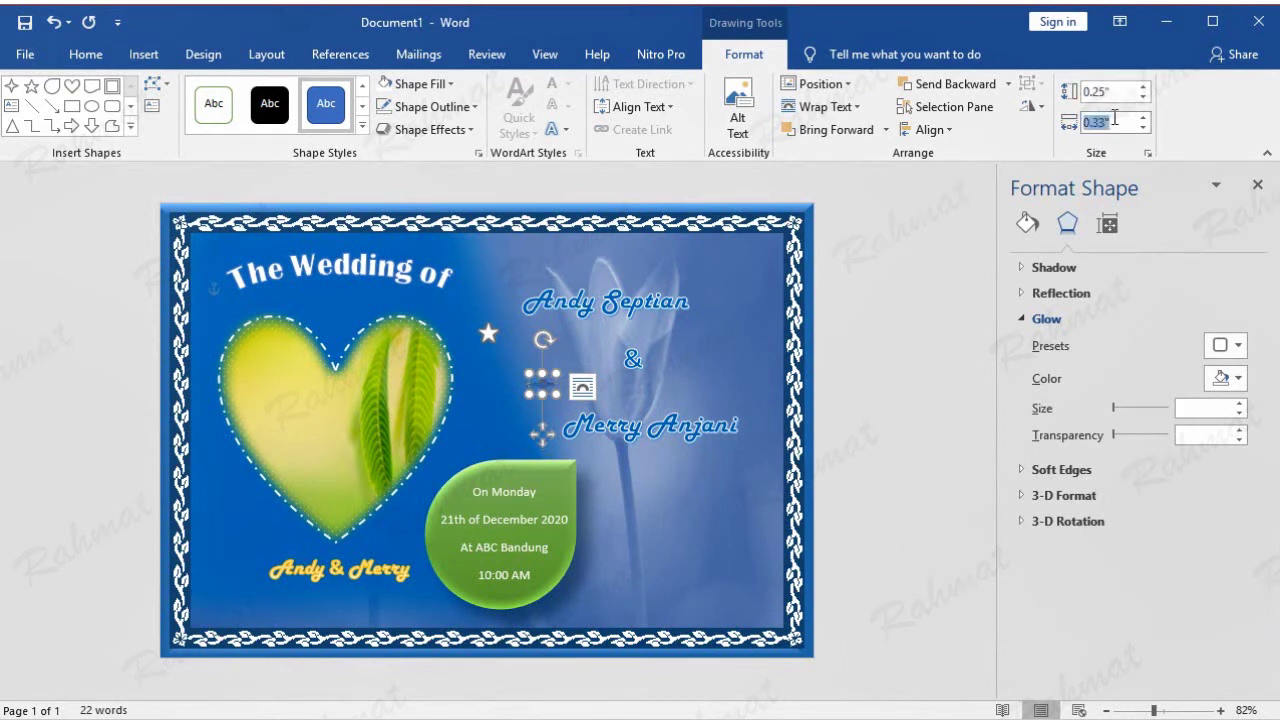
text(0.25)
key(Return)
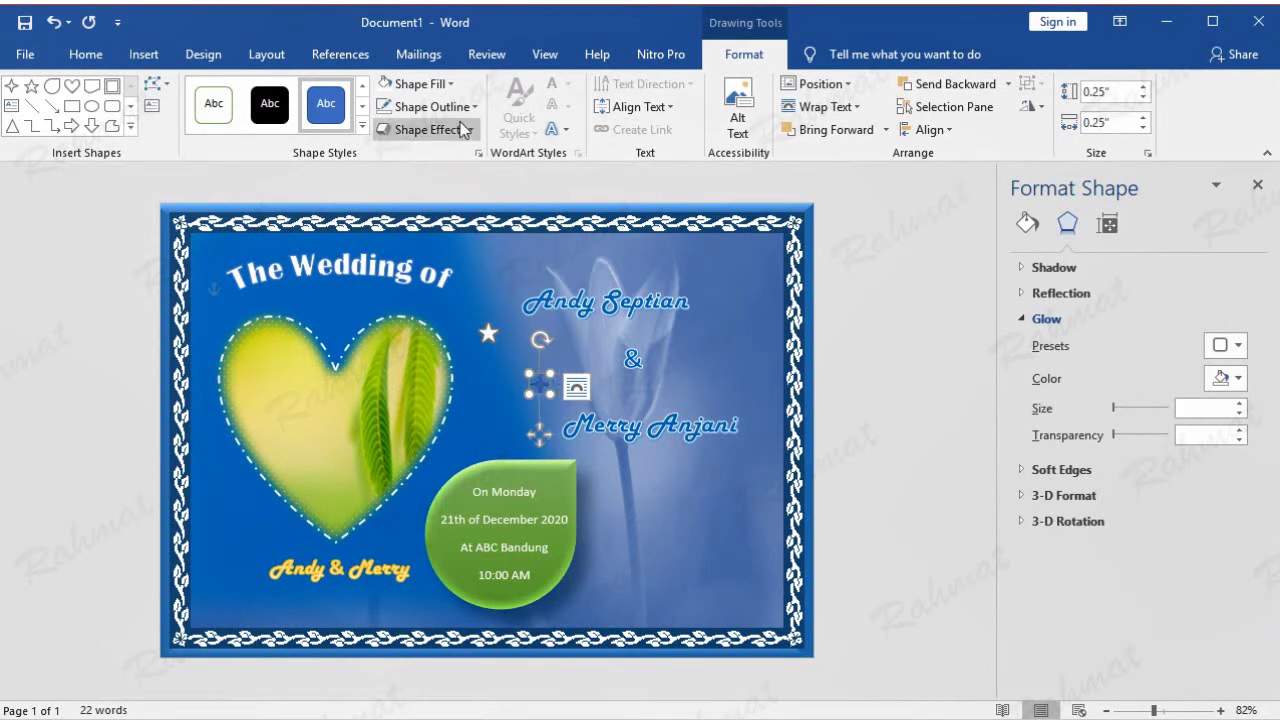
click(420, 84)
click(390, 128)
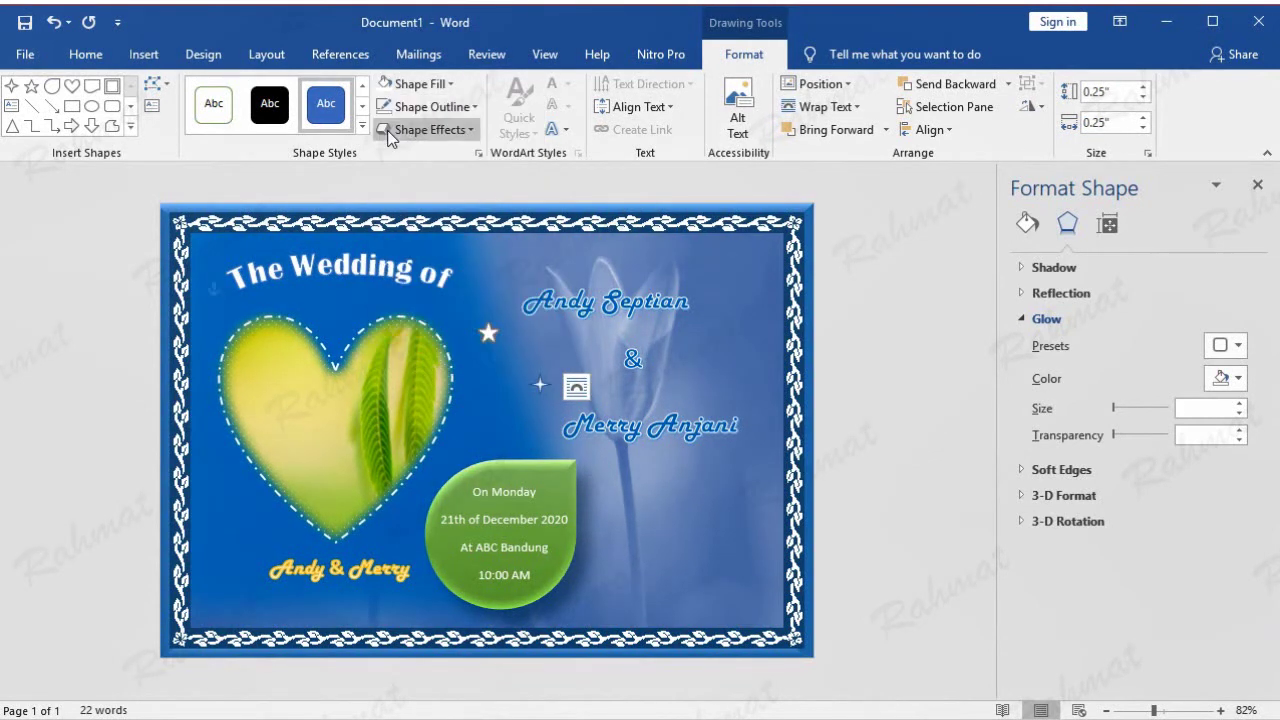
Remove the sparkle's outline and give it a yellow glow.
click(430, 107)
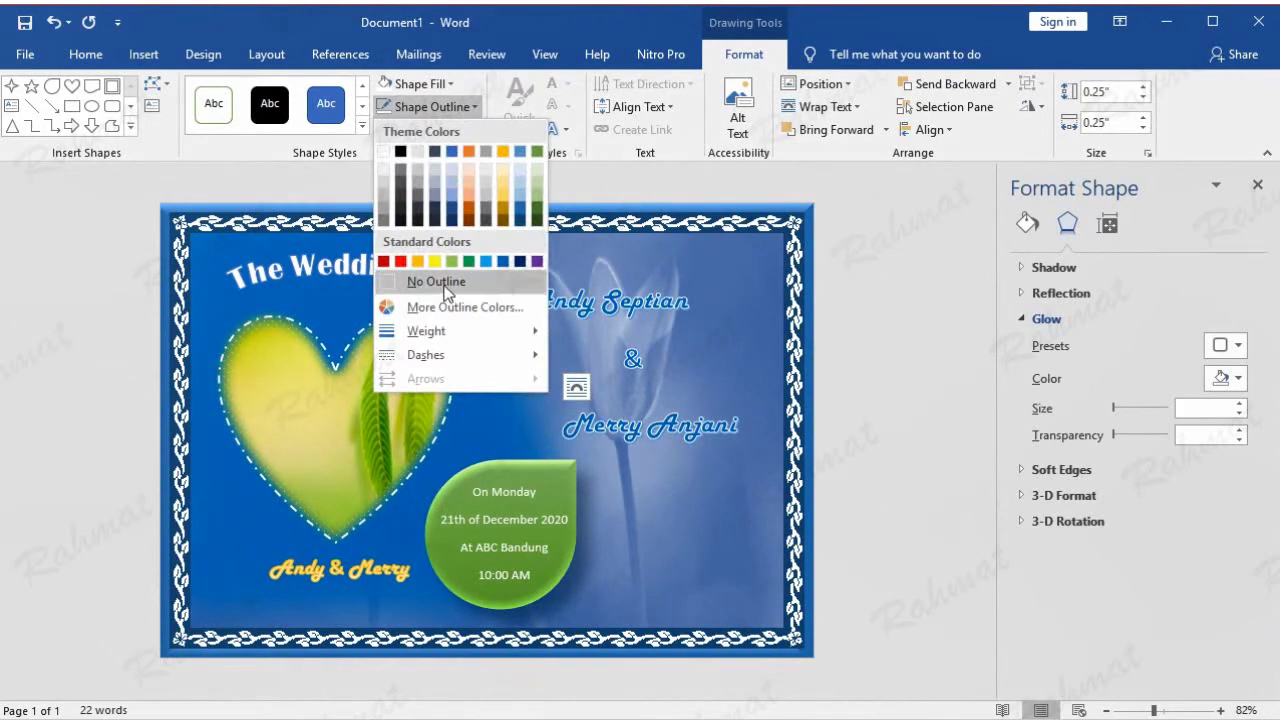
click(436, 282)
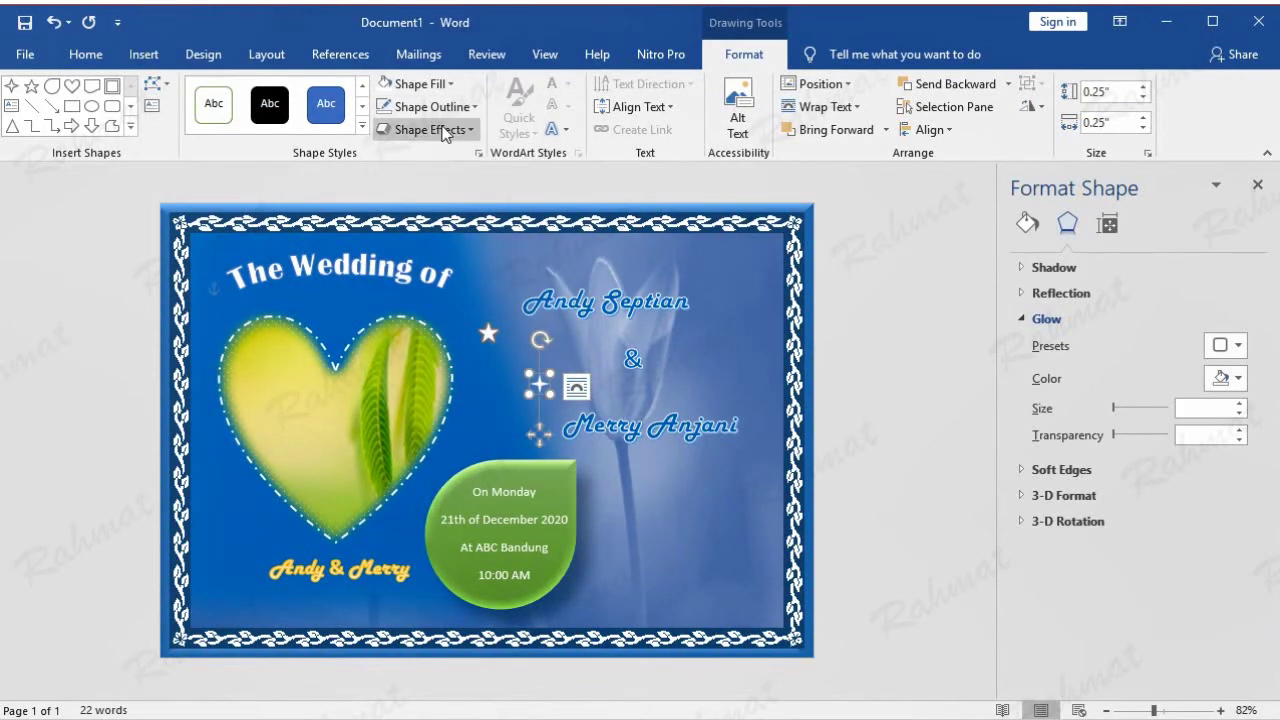
click(445, 129)
mouse_move(436, 300)
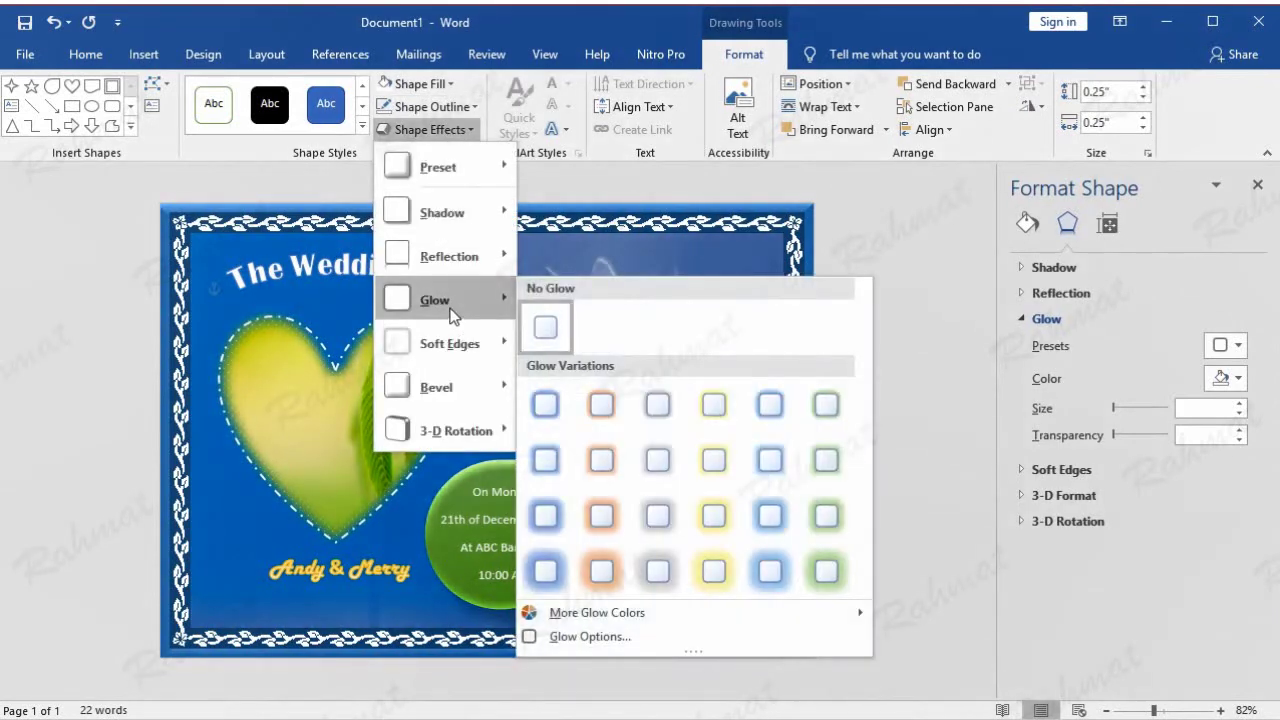
click(713, 404)
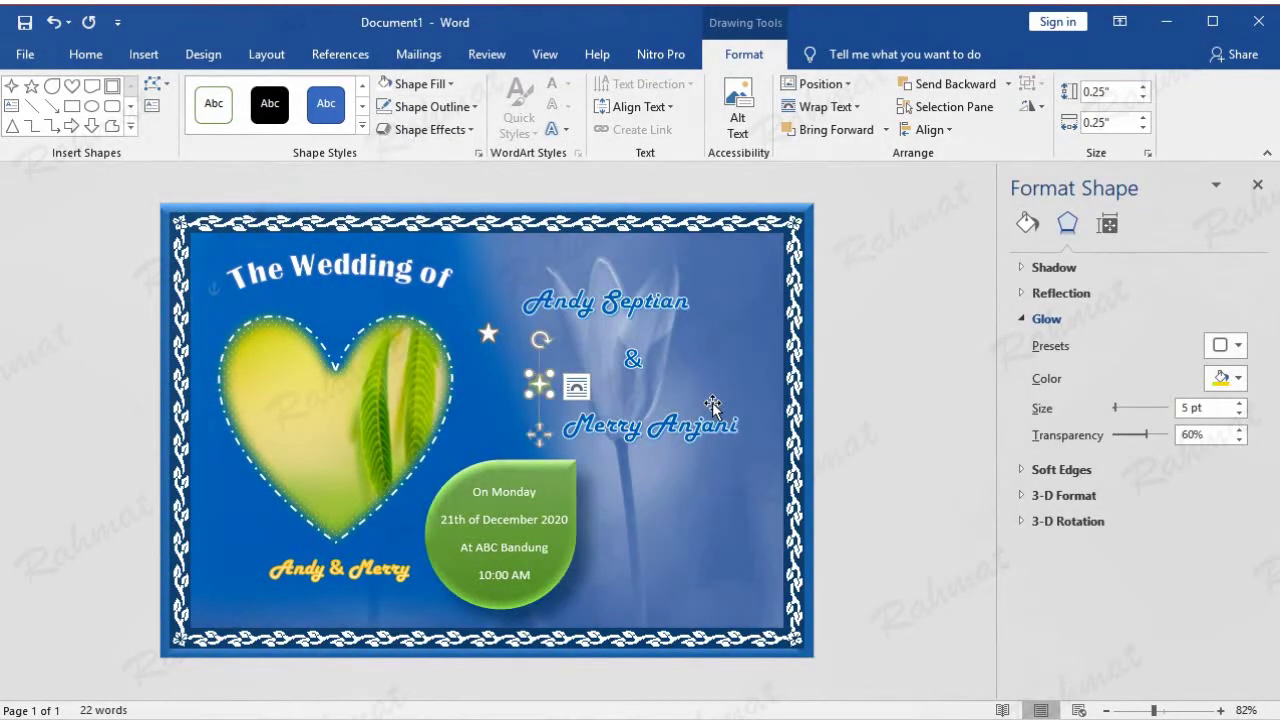
Give the white star a yellow glow too and adjust the glow size to 4 pt.
click(488, 333)
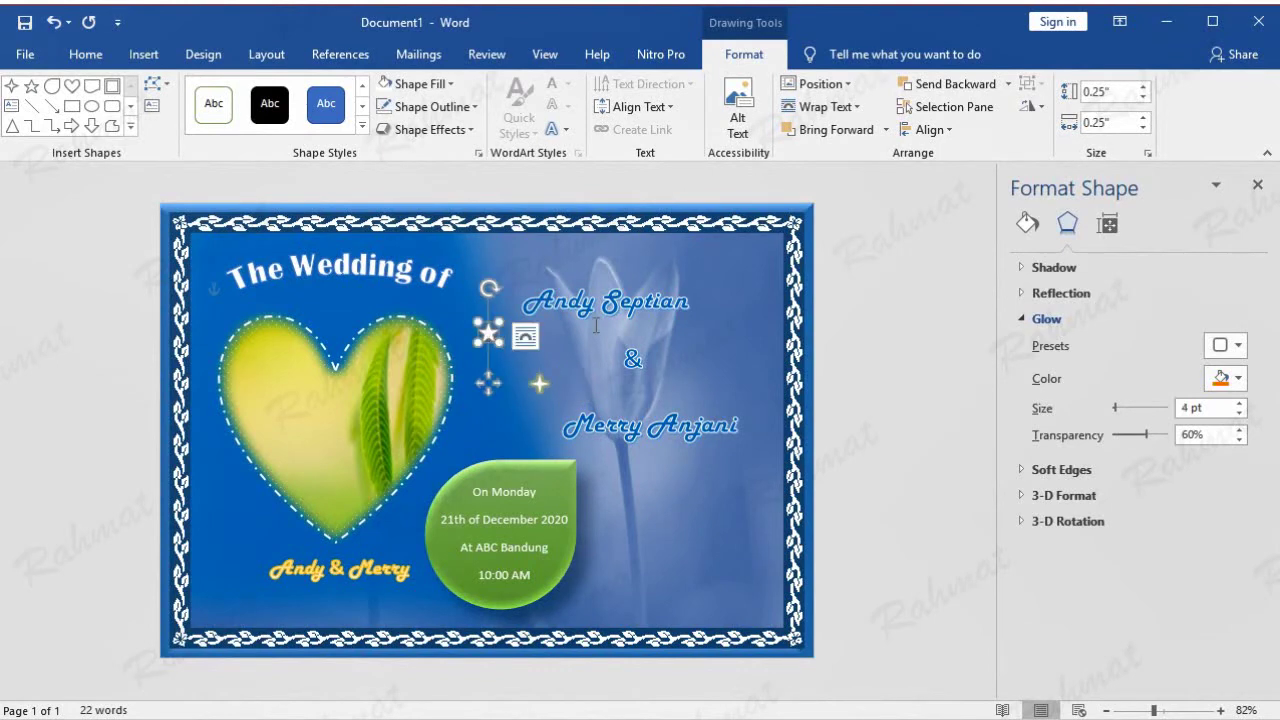
click(450, 129)
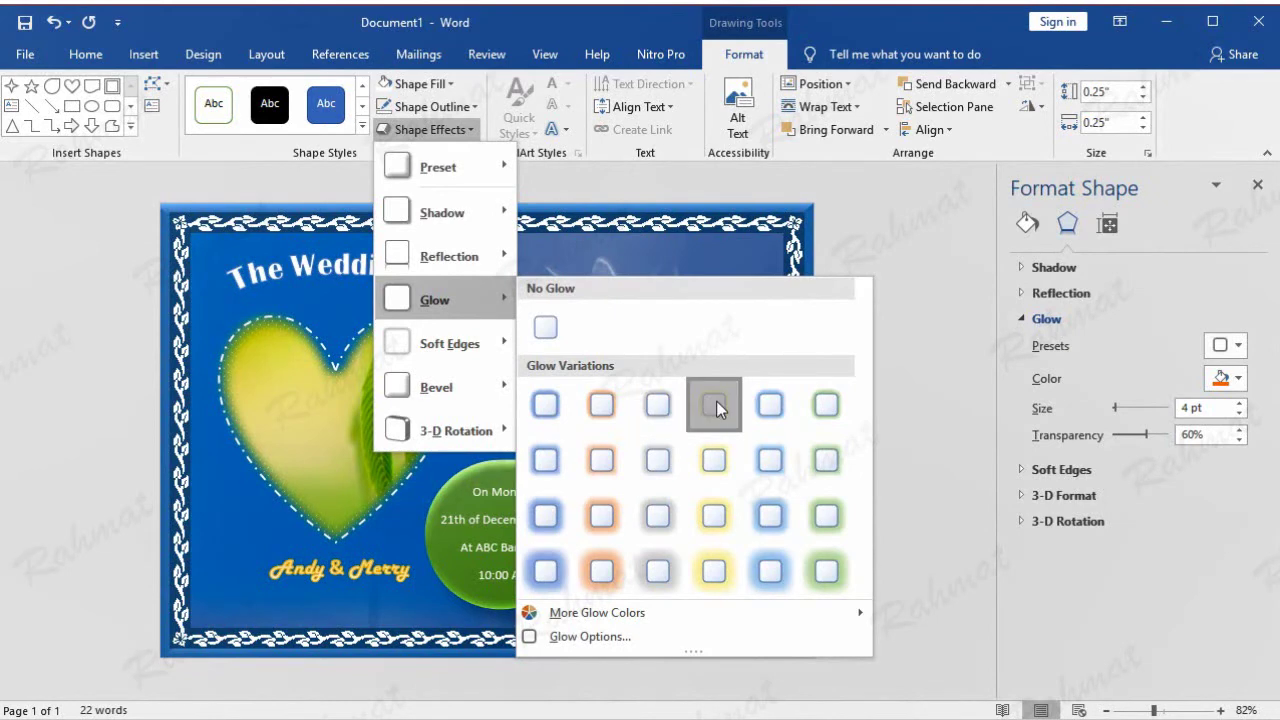
mouse_move(440, 300)
click(710, 398)
click(445, 130)
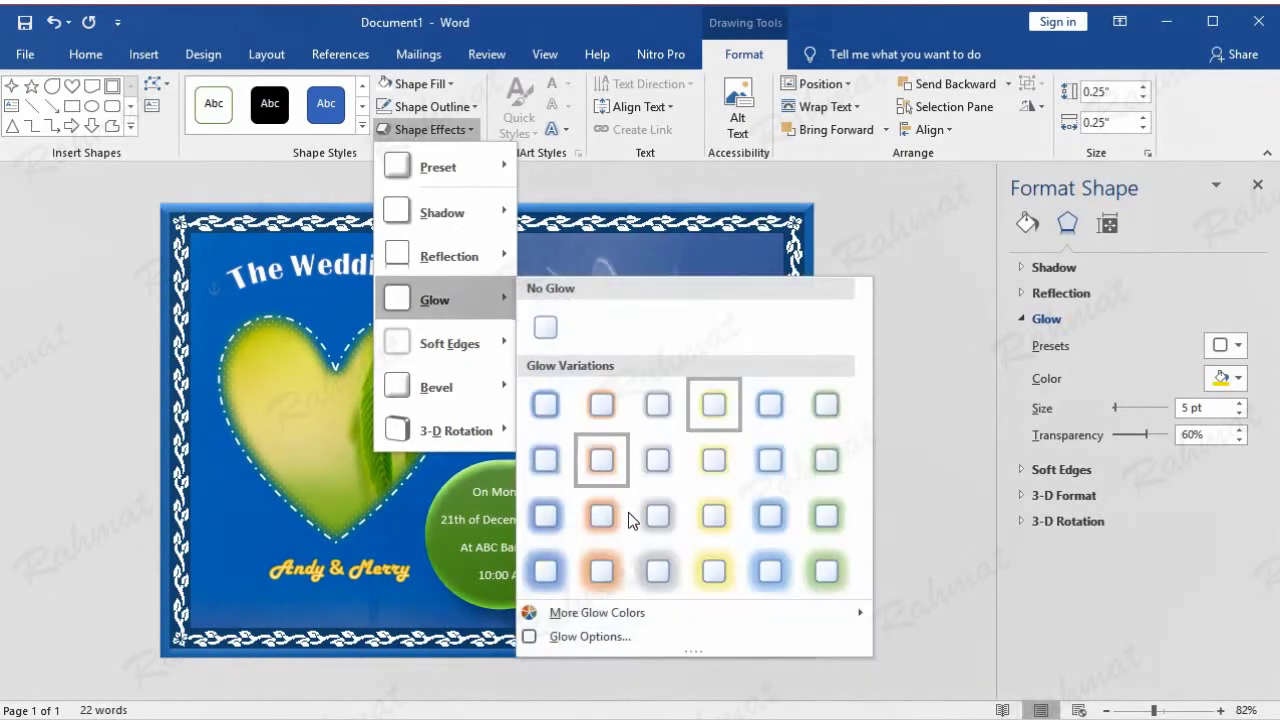
click(607, 641)
drag(1191, 404, 1176, 410)
text(4)
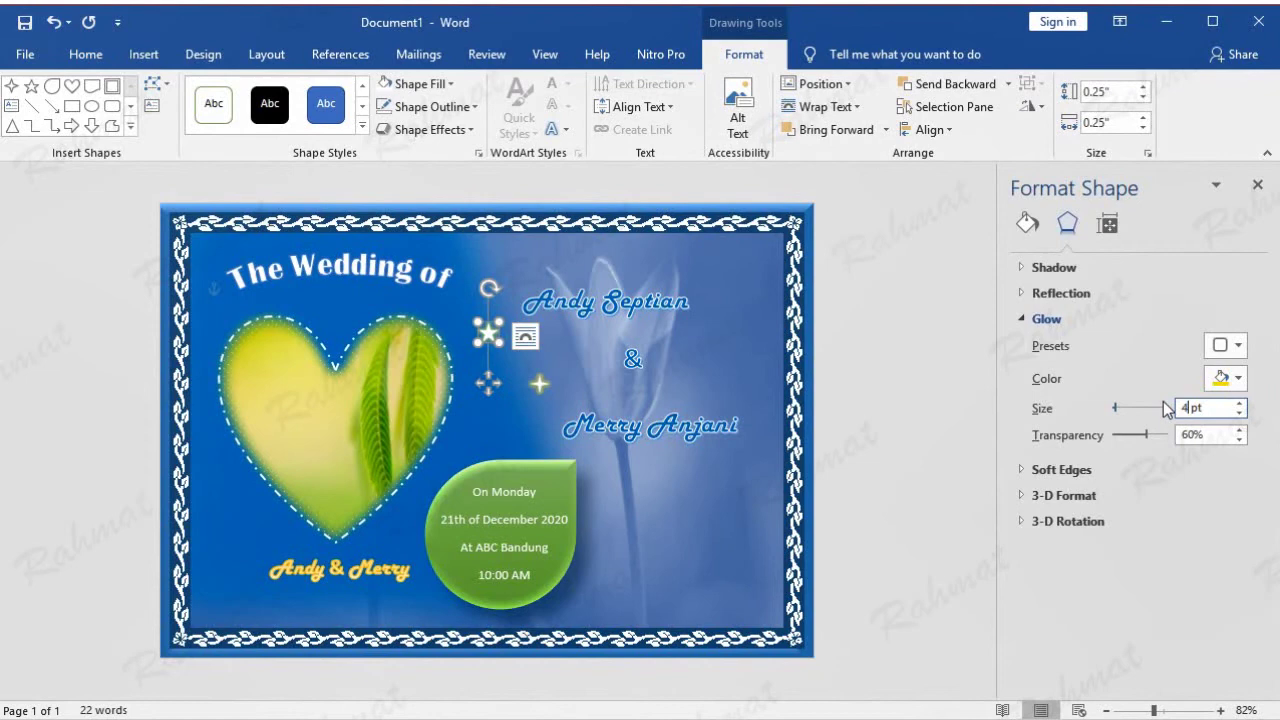
click(881, 407)
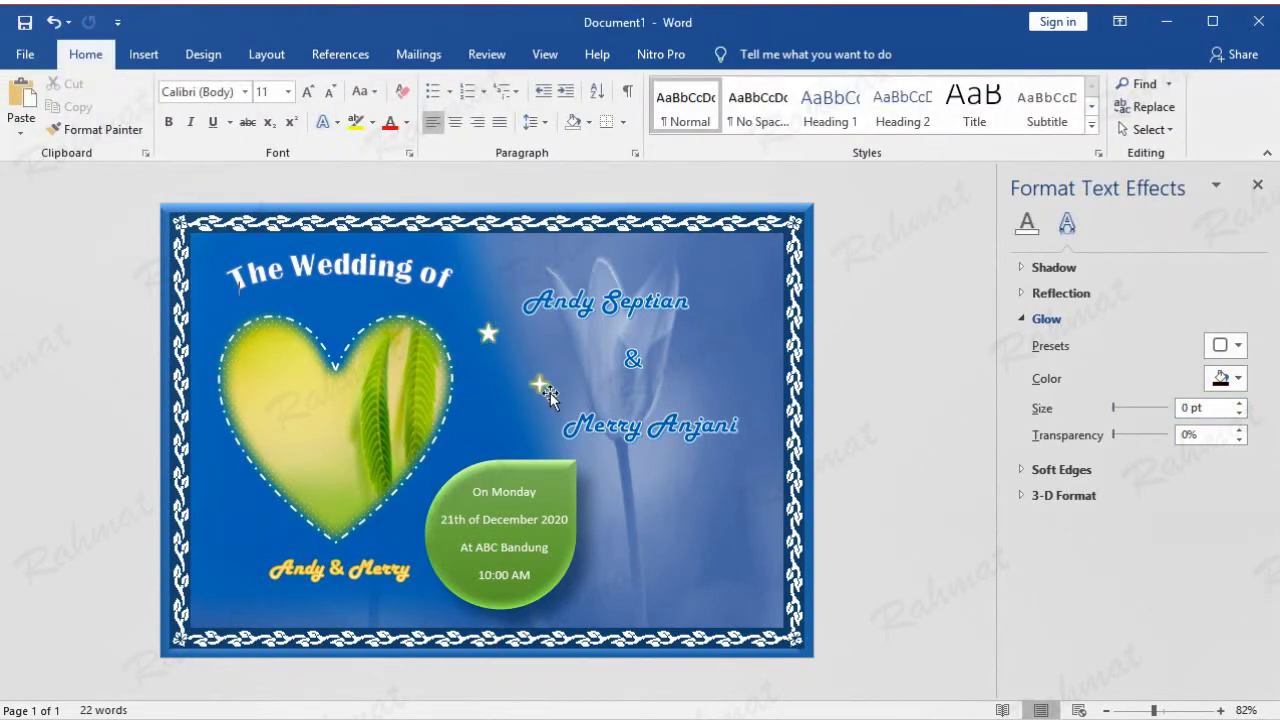
Reduce the glow size of both the star and the sparkle to 3 pt.
click(487, 335)
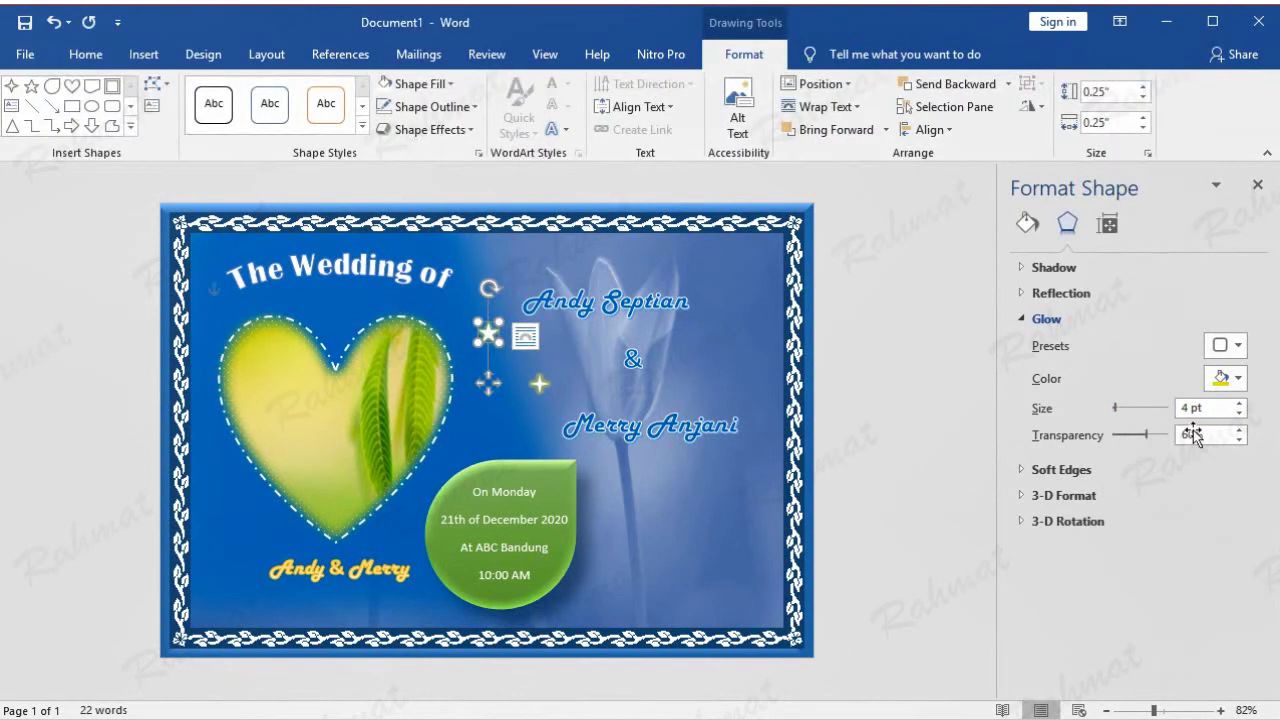
drag(1192, 408, 1176, 410)
text(3)
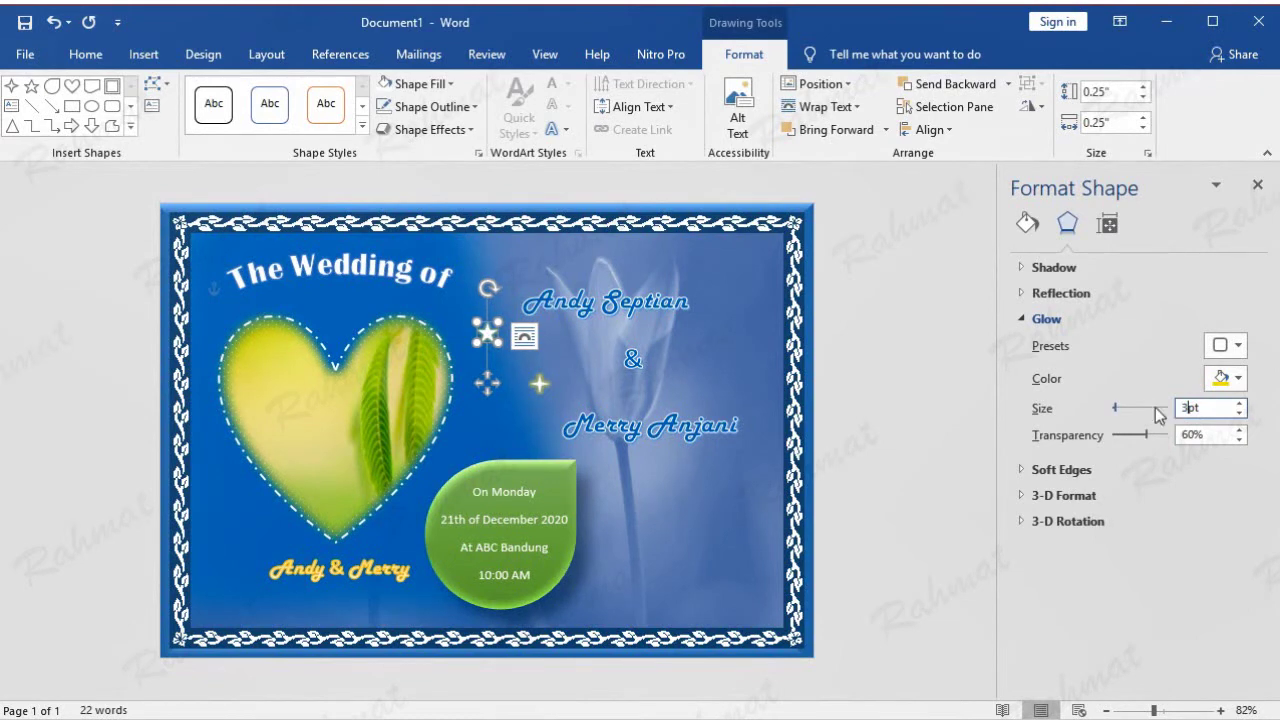
click(913, 425)
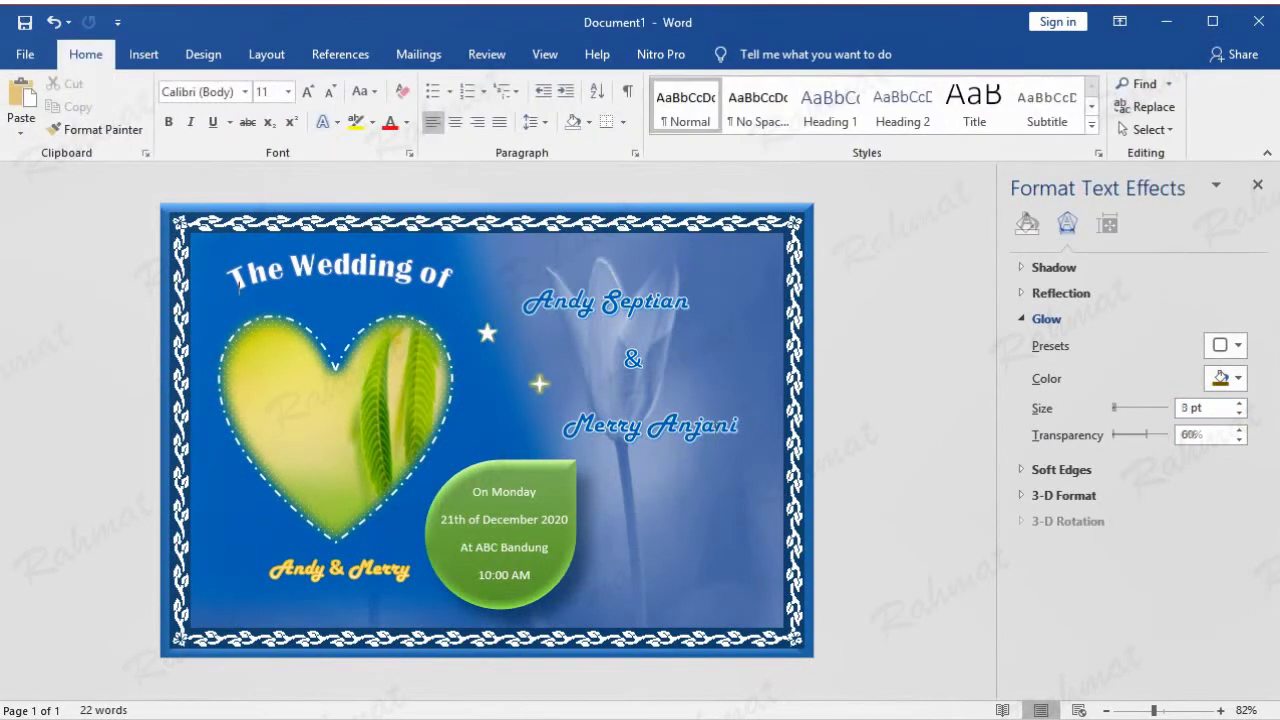
click(540, 384)
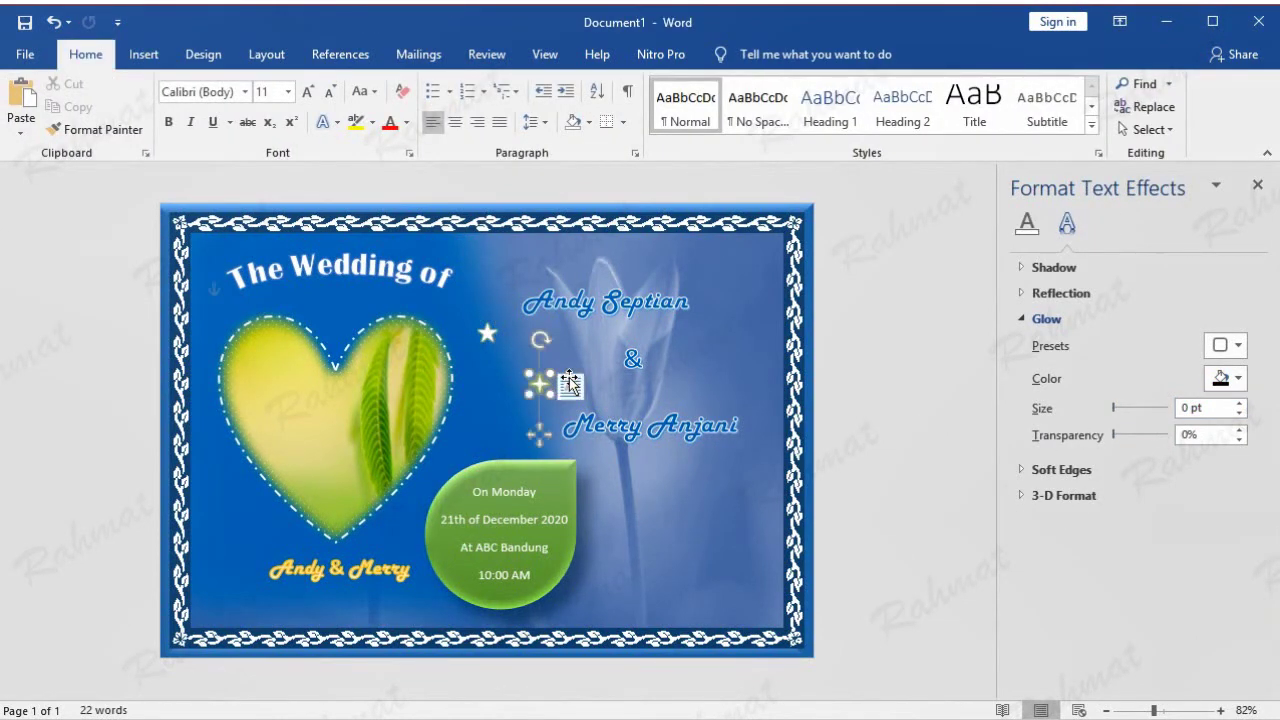
double_click(1185, 408)
text(4)
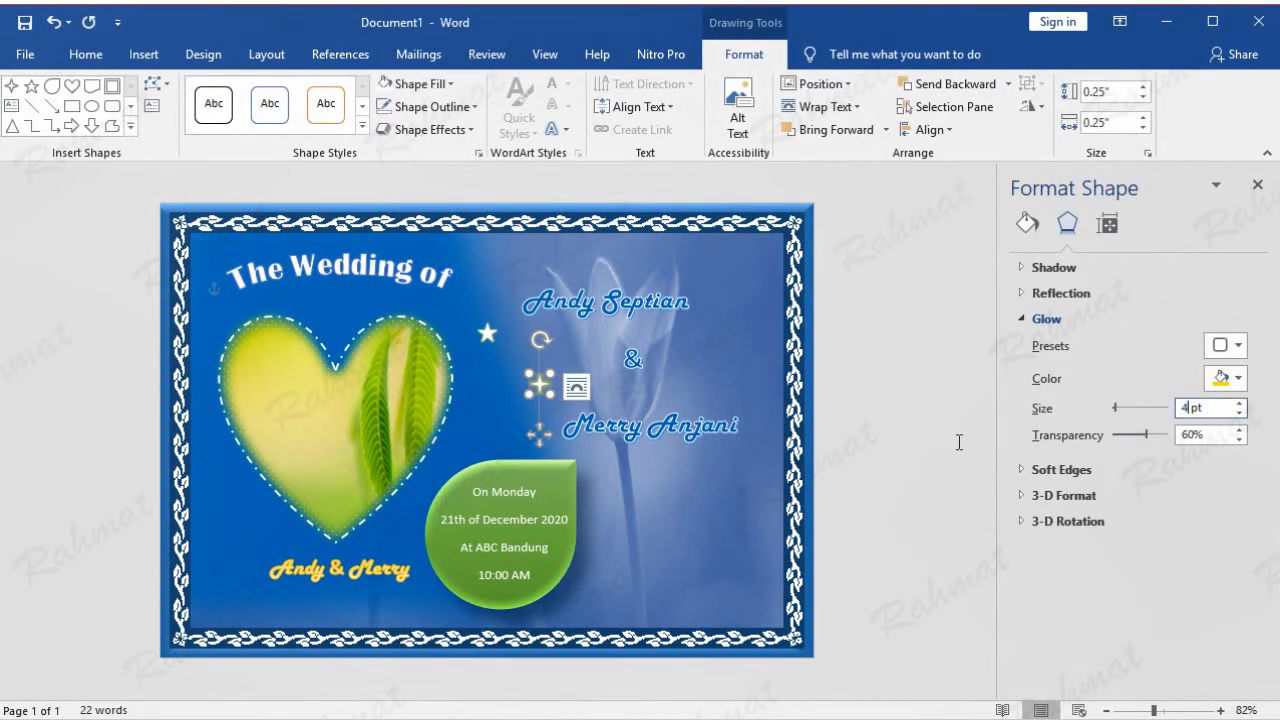
click(864, 450)
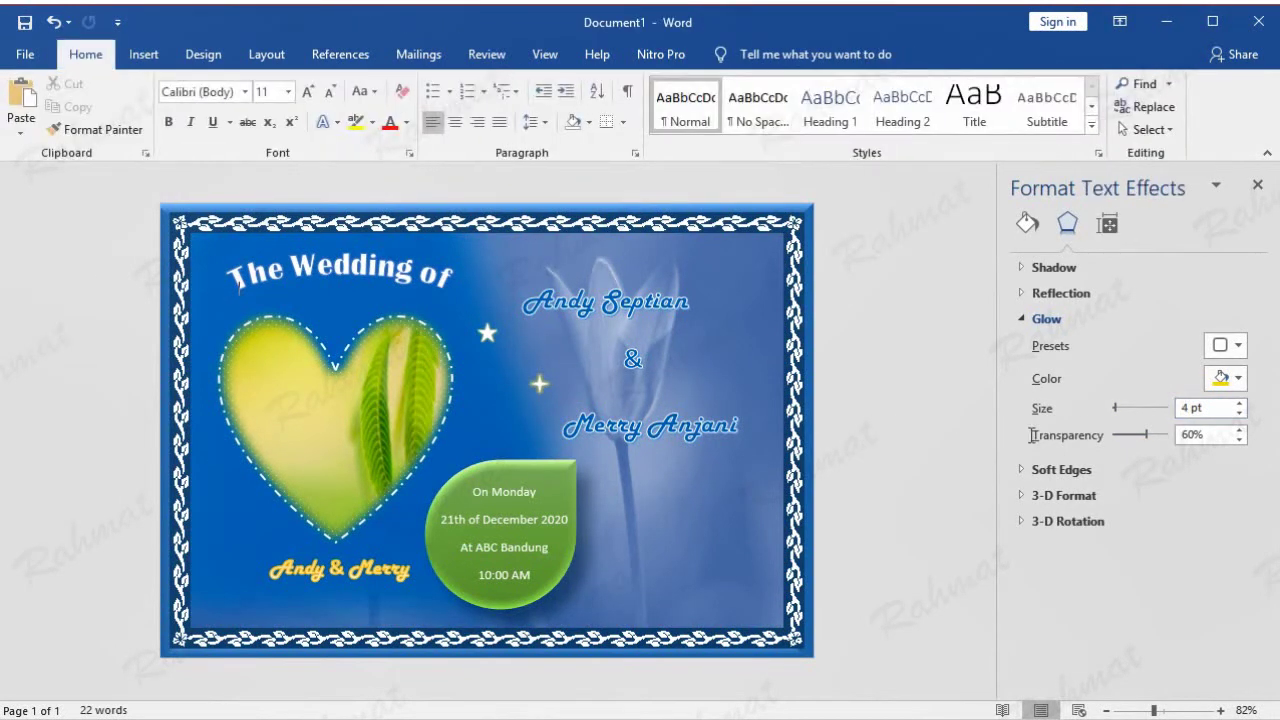
click(540, 387)
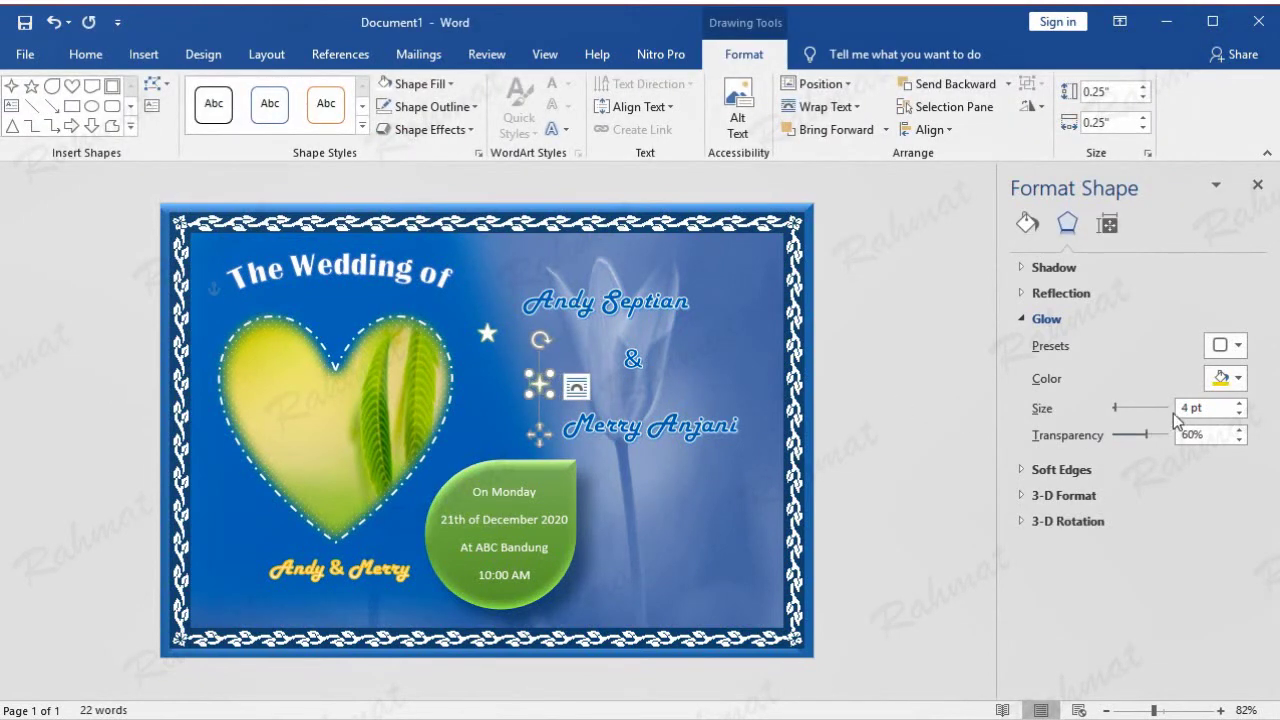
text(3)
click(872, 400)
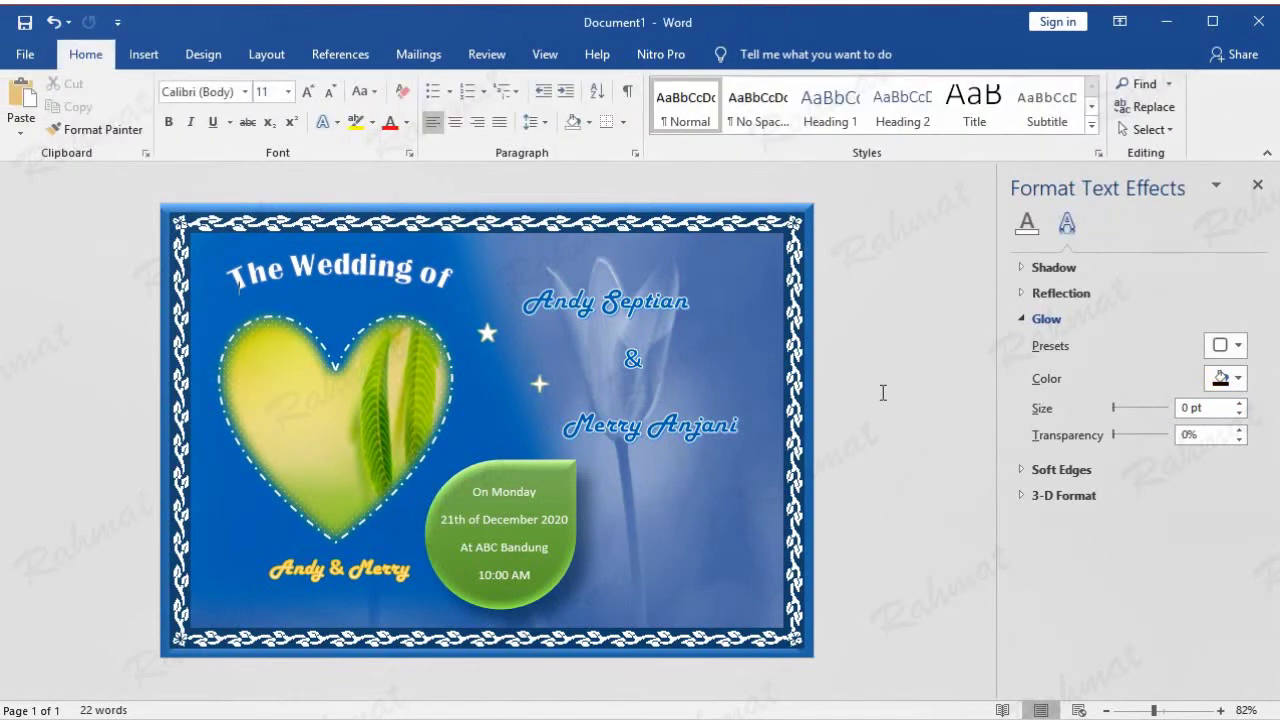
Nudge the star up, tuck the sparkle below it, and paste a duplicate sparkle.
click(487, 334)
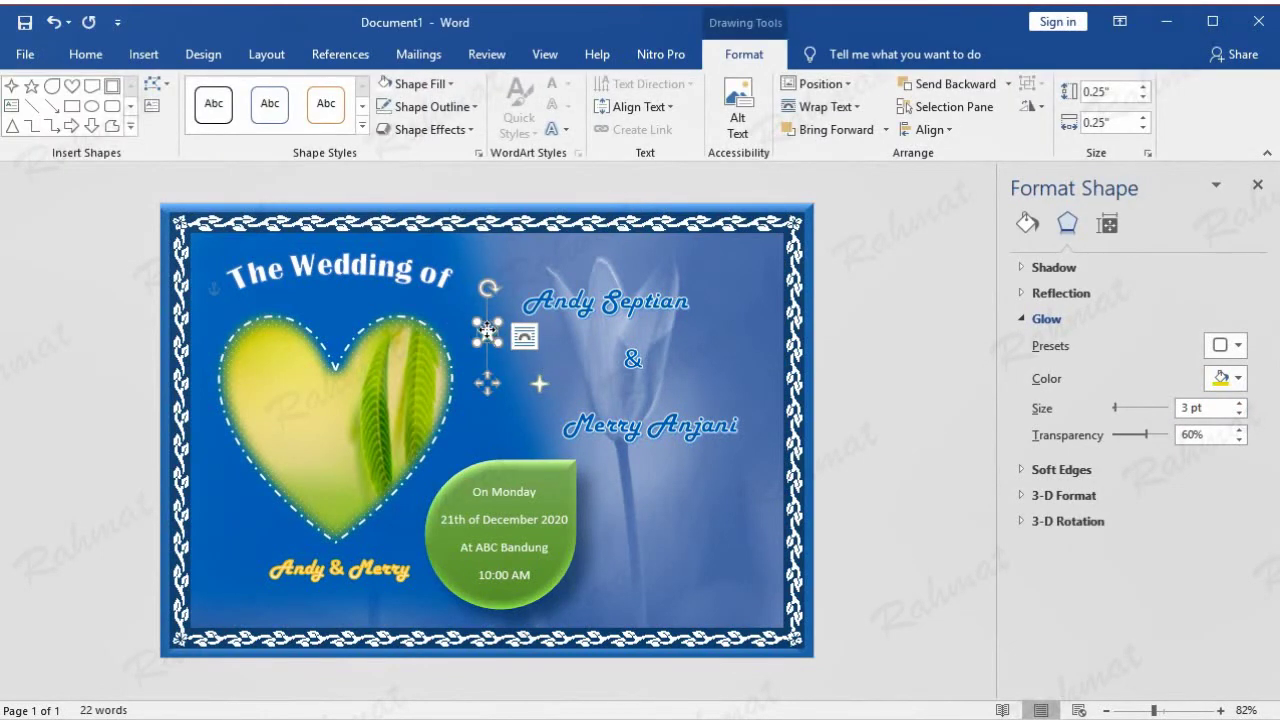
drag(487, 332, 487, 320)
drag(541, 388, 508, 355)
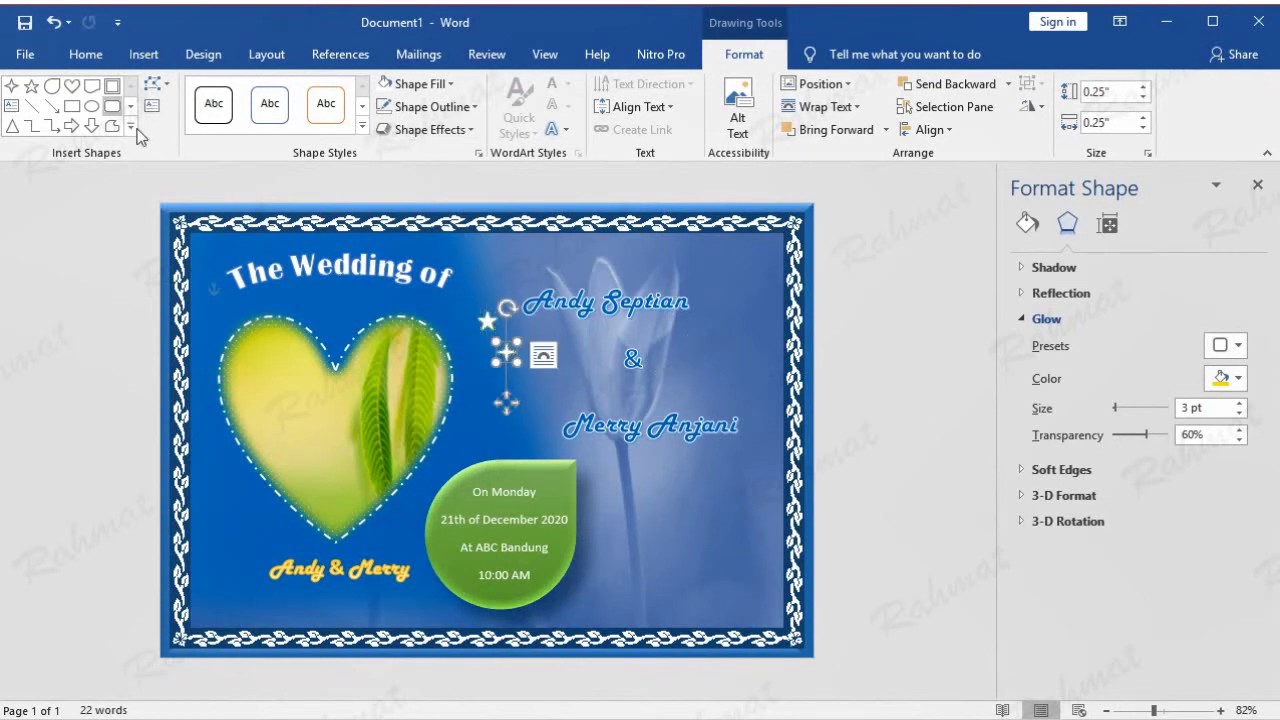
click(104, 66)
click(72, 106)
click(20, 98)
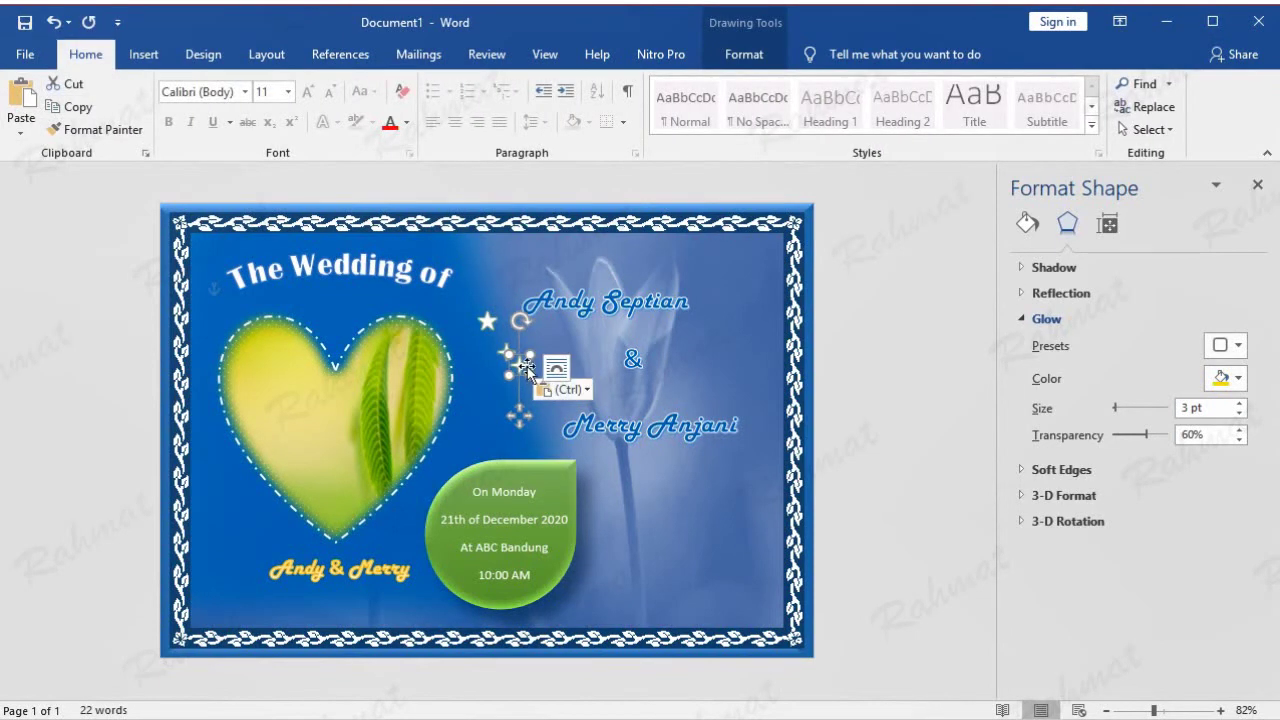
Resize the duplicate sparkle to 0.2 × 0.2 inches.
click(744, 54)
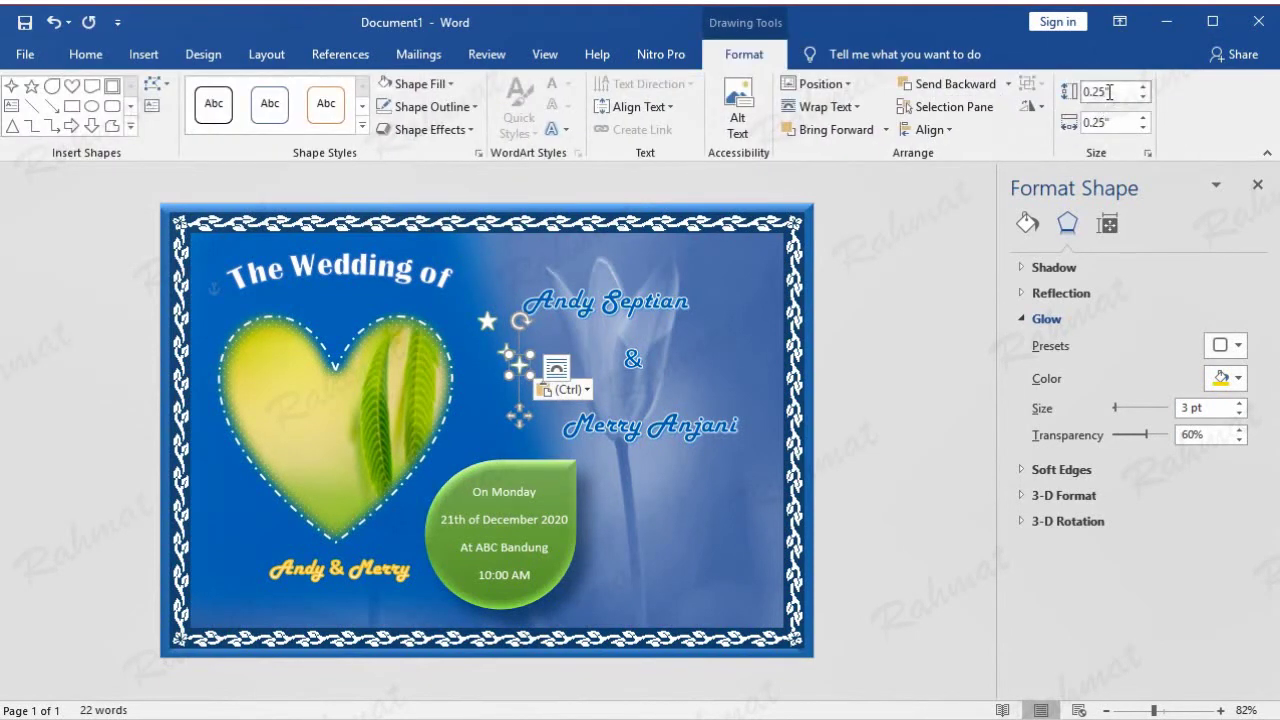
double_click(1100, 91)
text(0.)
click(1146, 125)
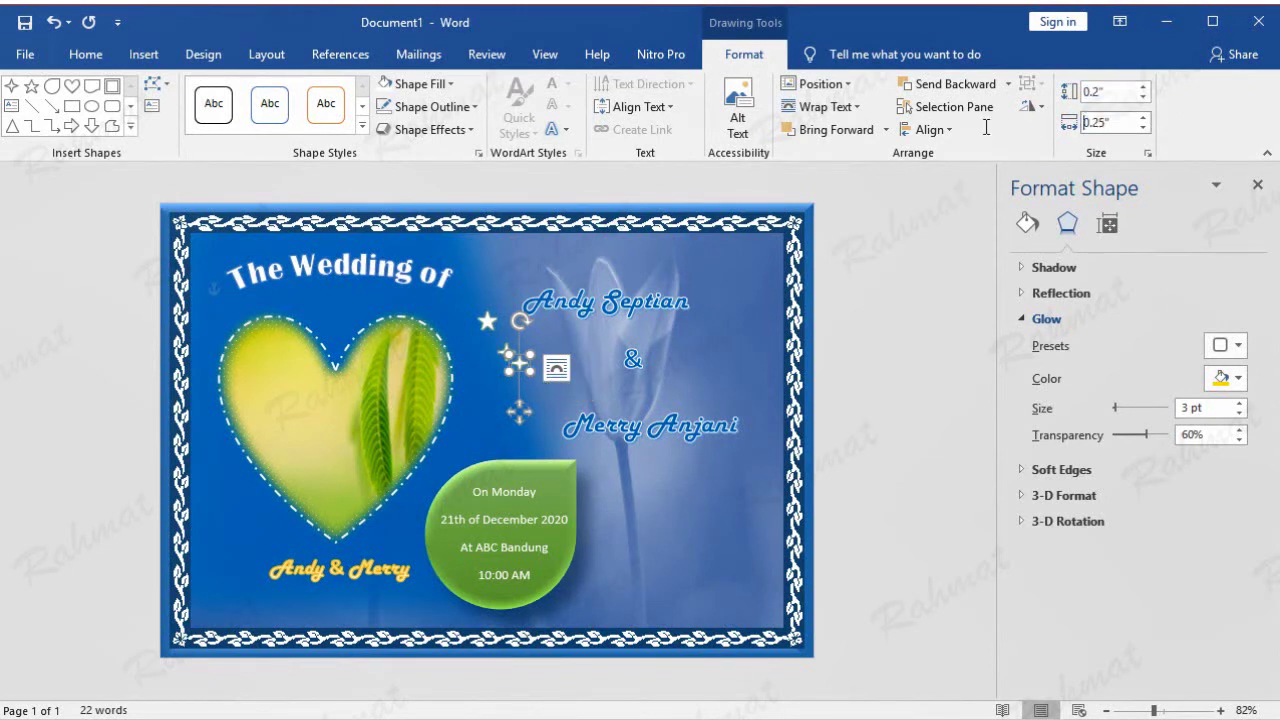
text(0)
key(Return)
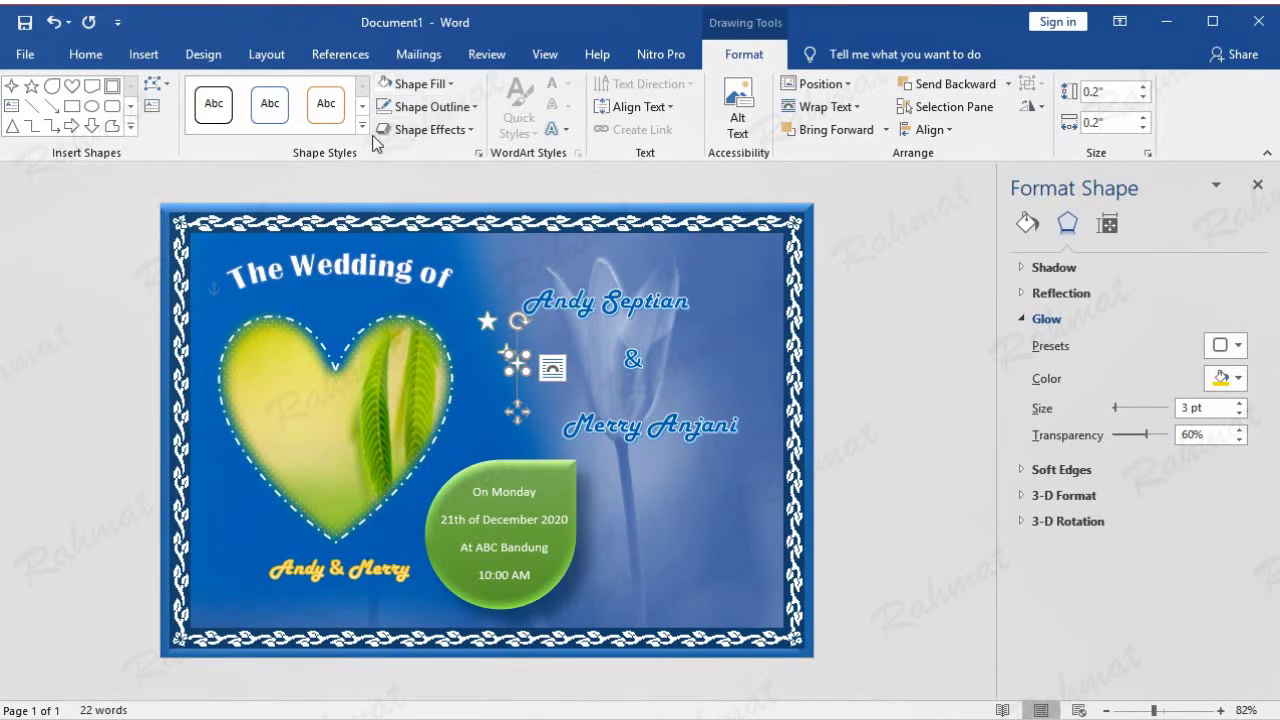
Give the smaller sparkle an orange glow and move it further down.
click(430, 129)
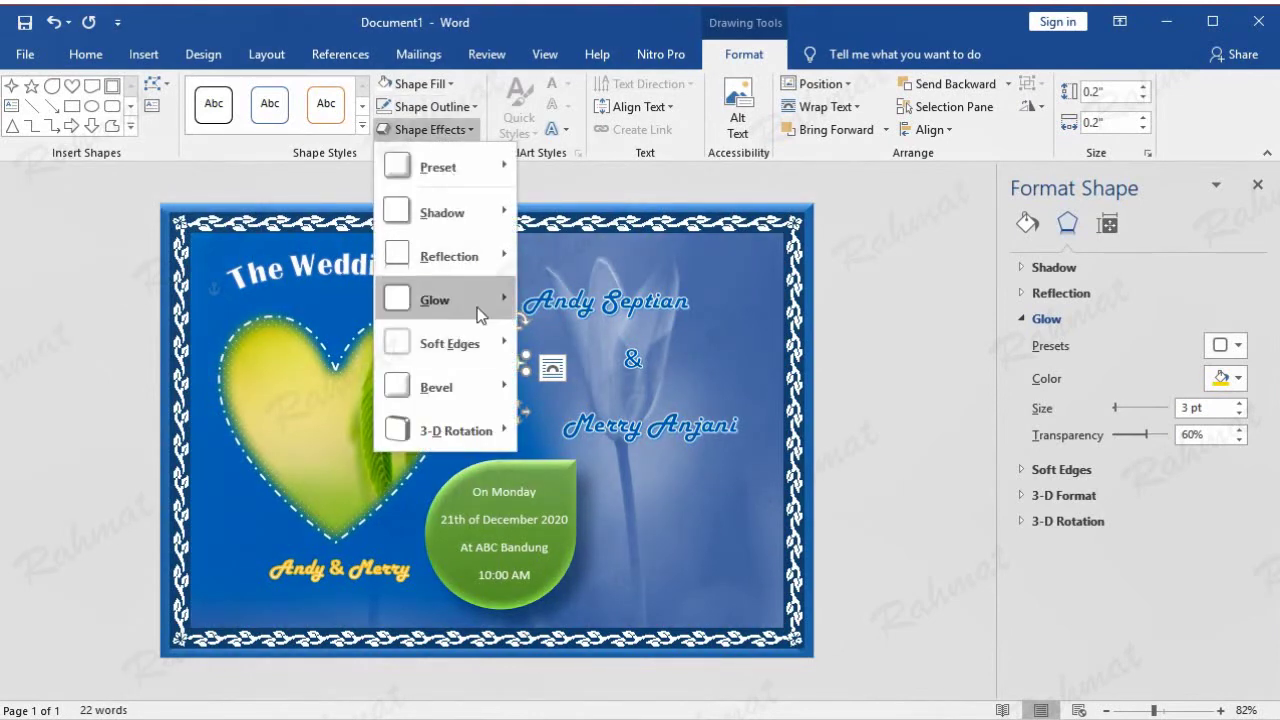
mouse_move(446, 300)
click(602, 405)
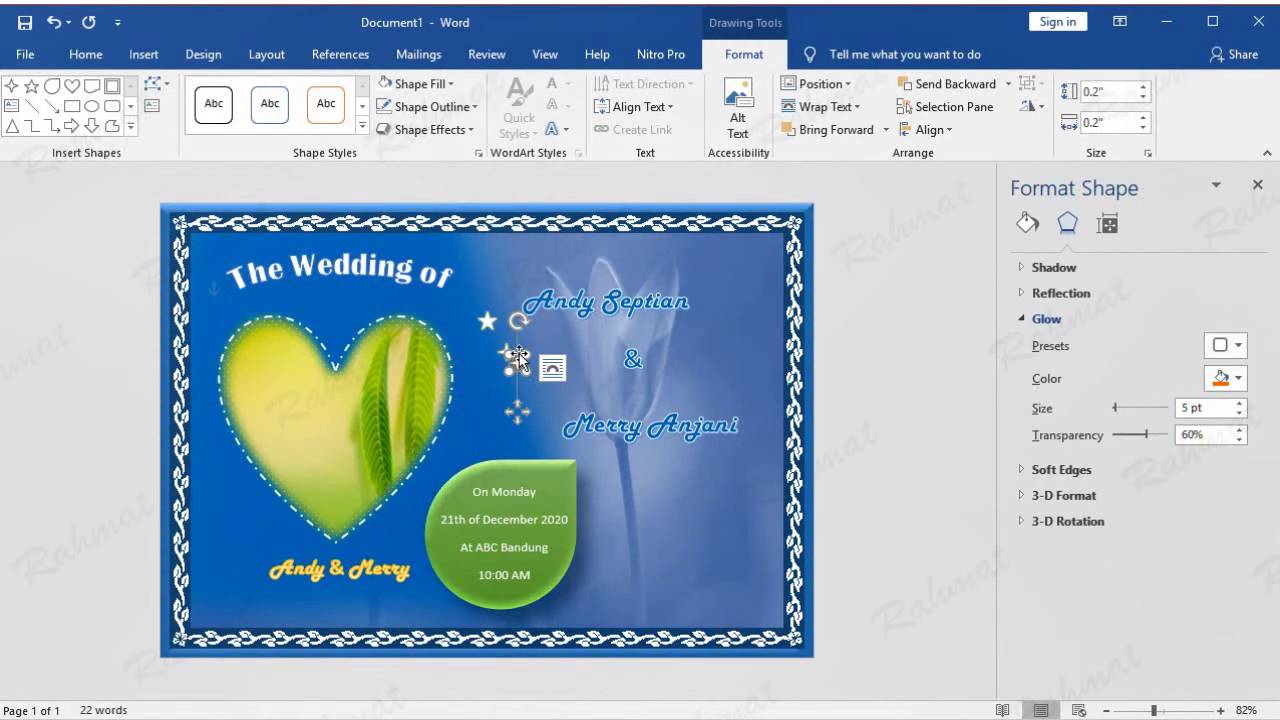
mouse_move(515, 365)
mouse_down()
mouse_move(517, 400)
mouse_move(520, 385)
mouse_up()
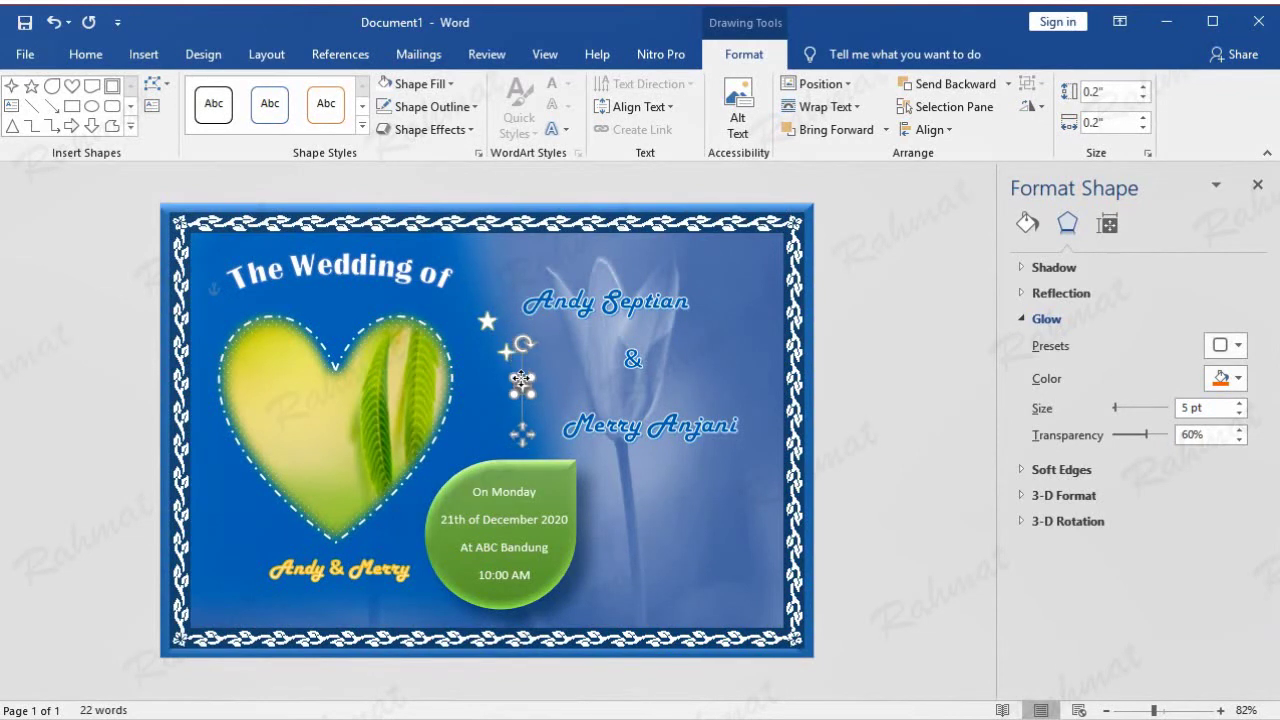
click(872, 343)
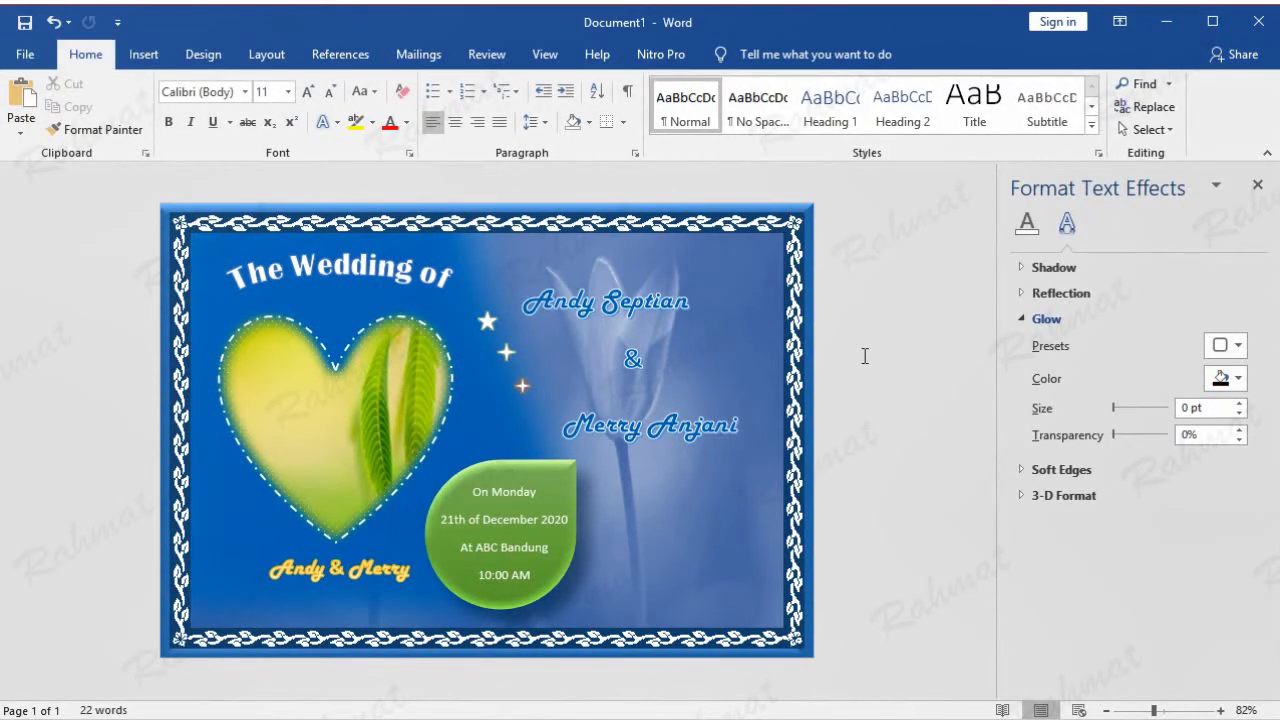
Set the smallest sparkle's glow size to 4 pt.
click(519, 386)
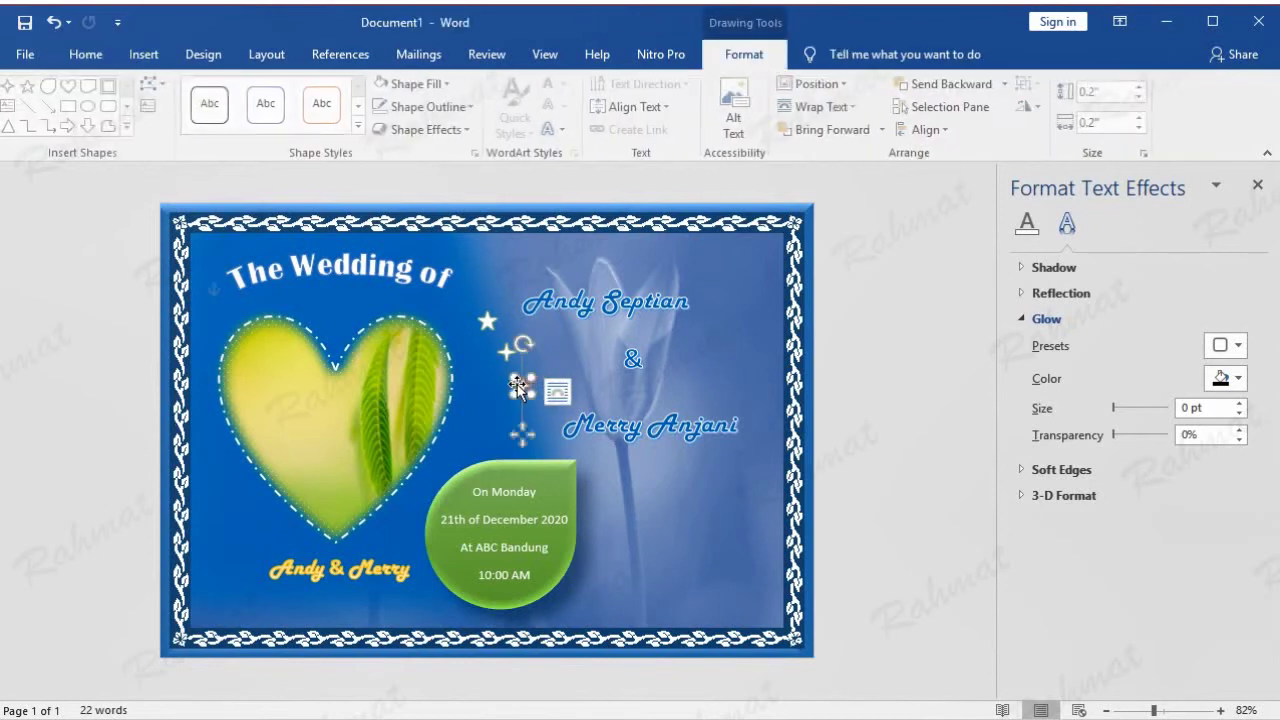
double_click(1186, 410)
text(4)
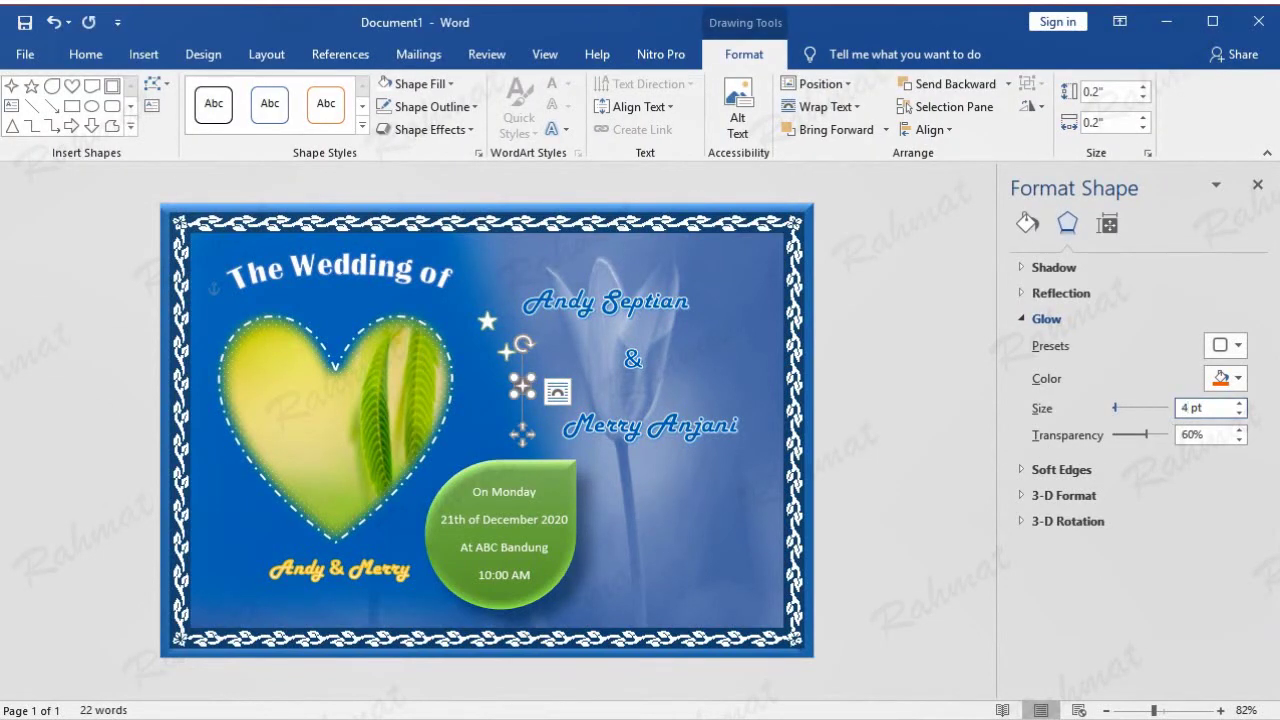
click(909, 462)
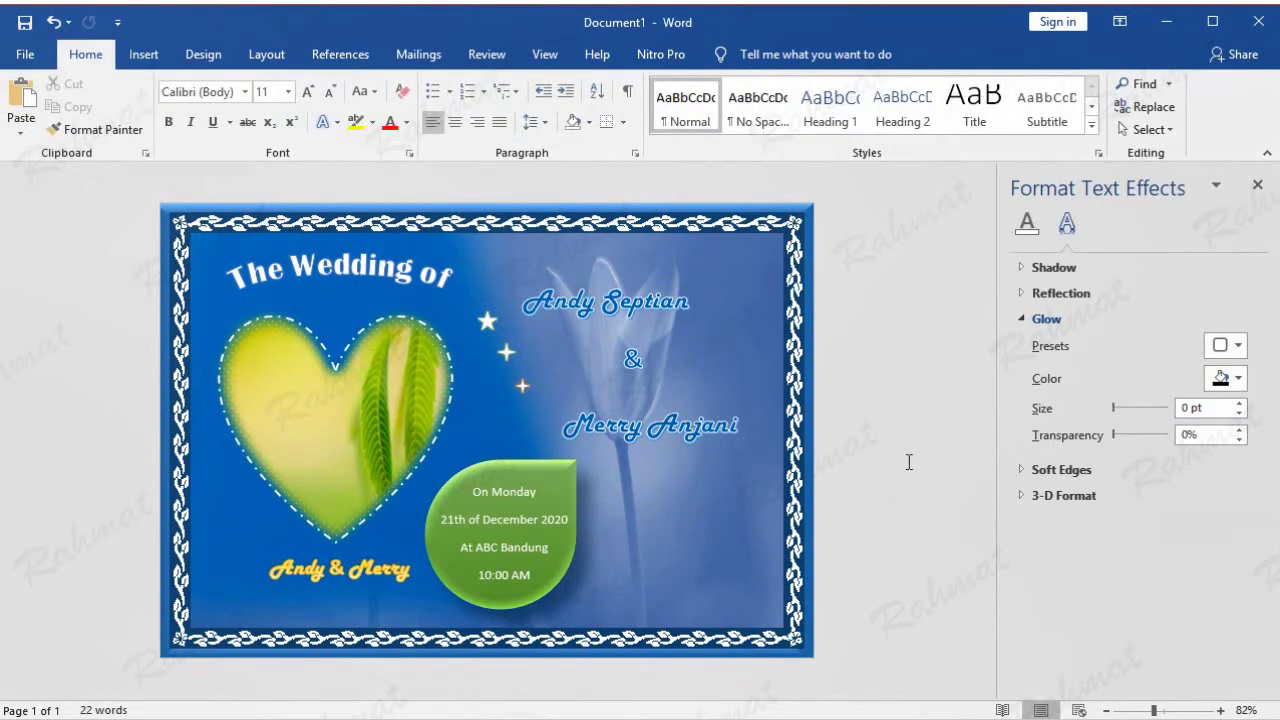
Apply the orange glow to the middle sparkle.
click(506, 352)
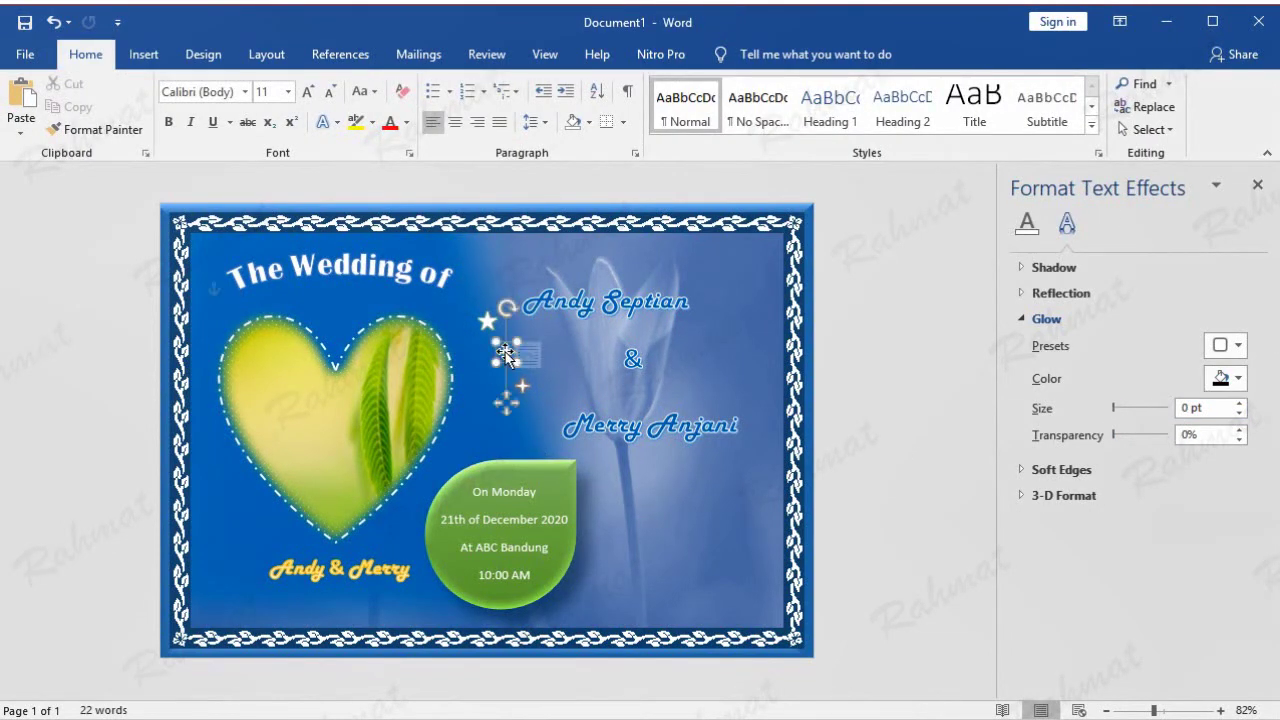
click(430, 129)
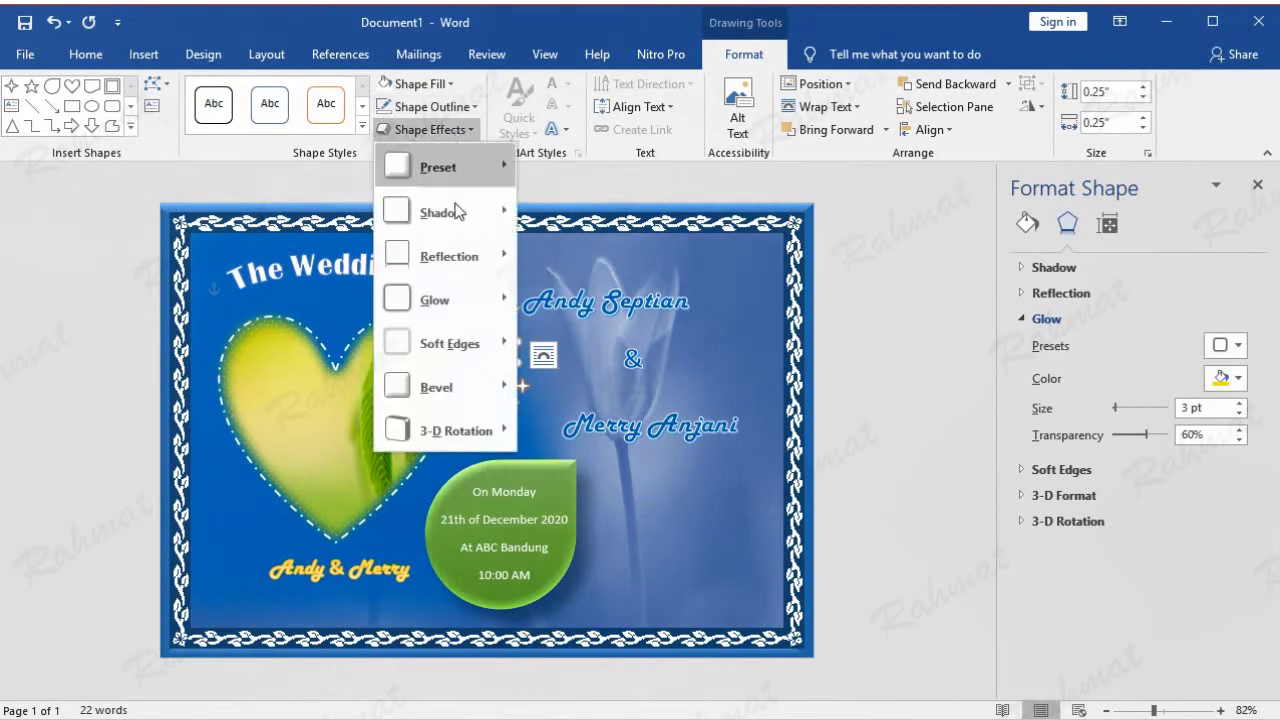
mouse_move(435, 300)
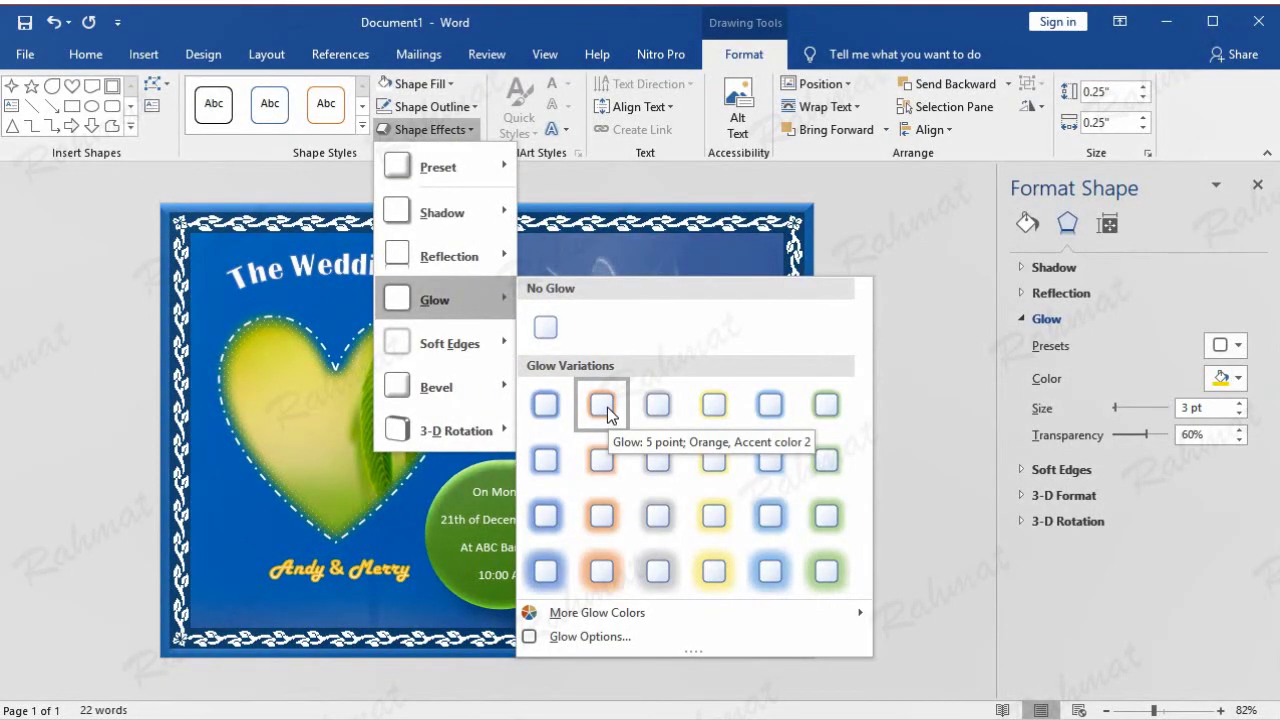
click(601, 405)
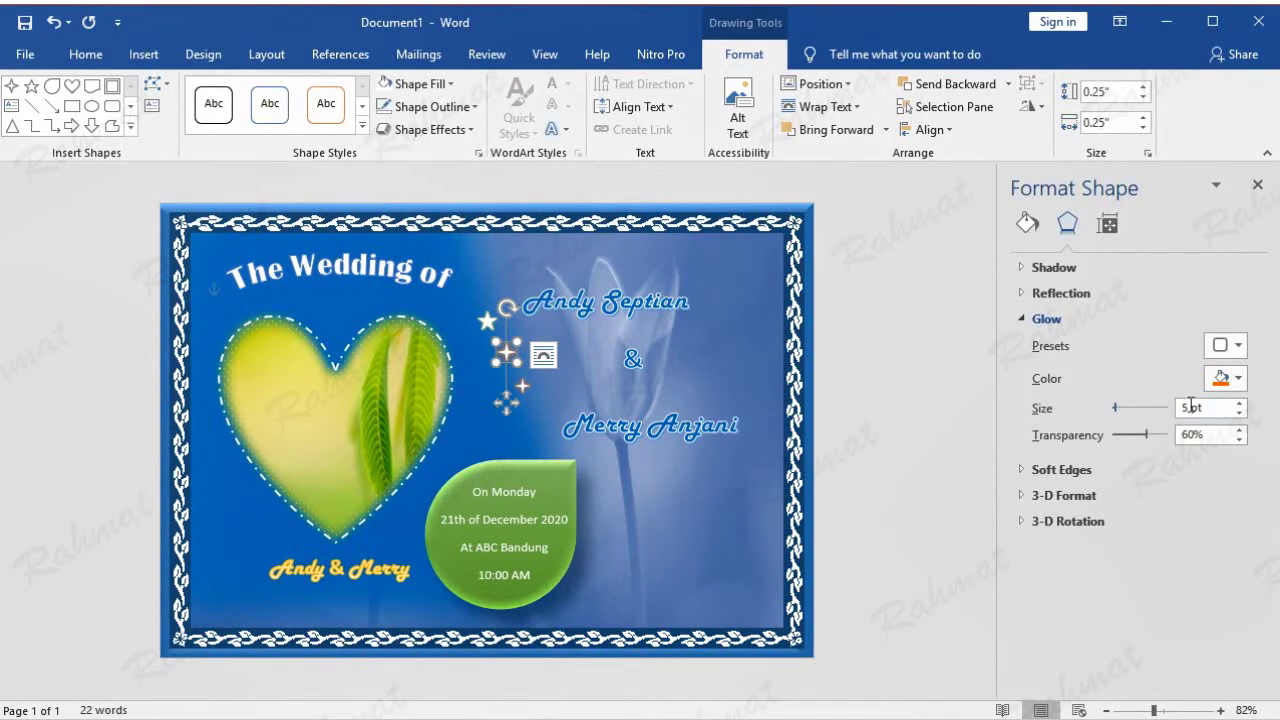
drag(1190, 404, 1160, 410)
click(858, 372)
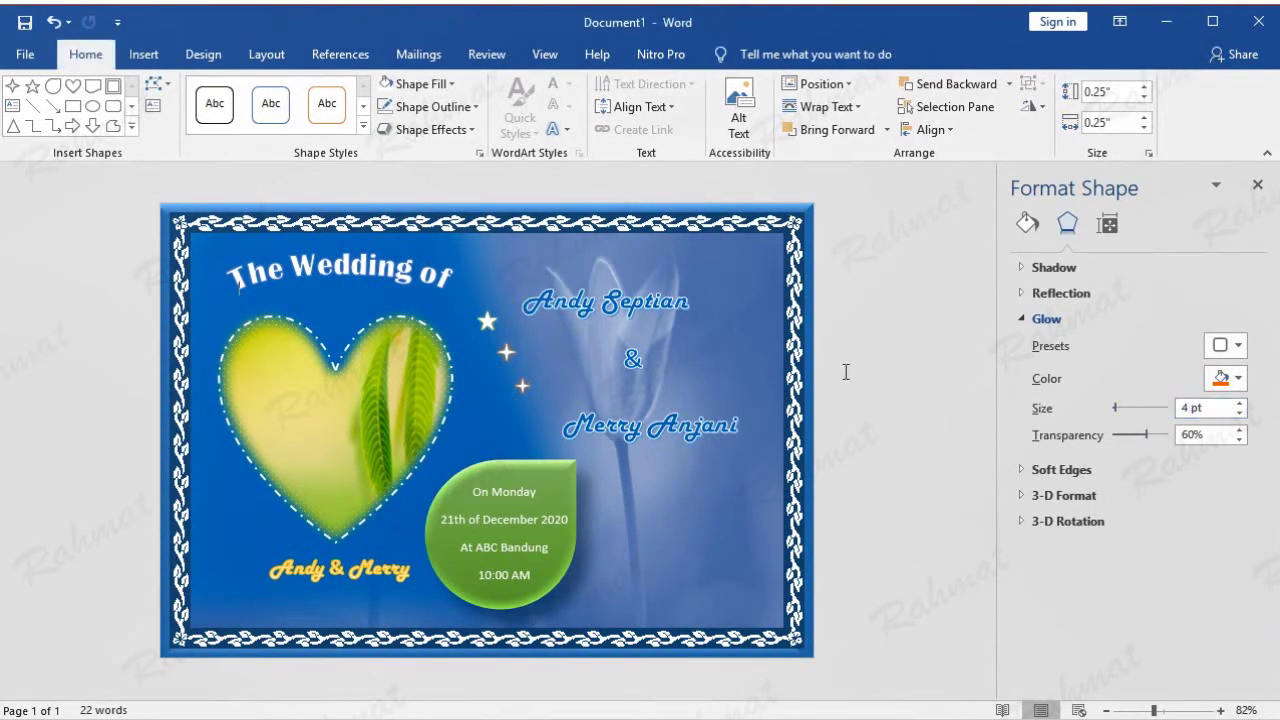
Give the top star the orange glow at 4 pt.
click(484, 320)
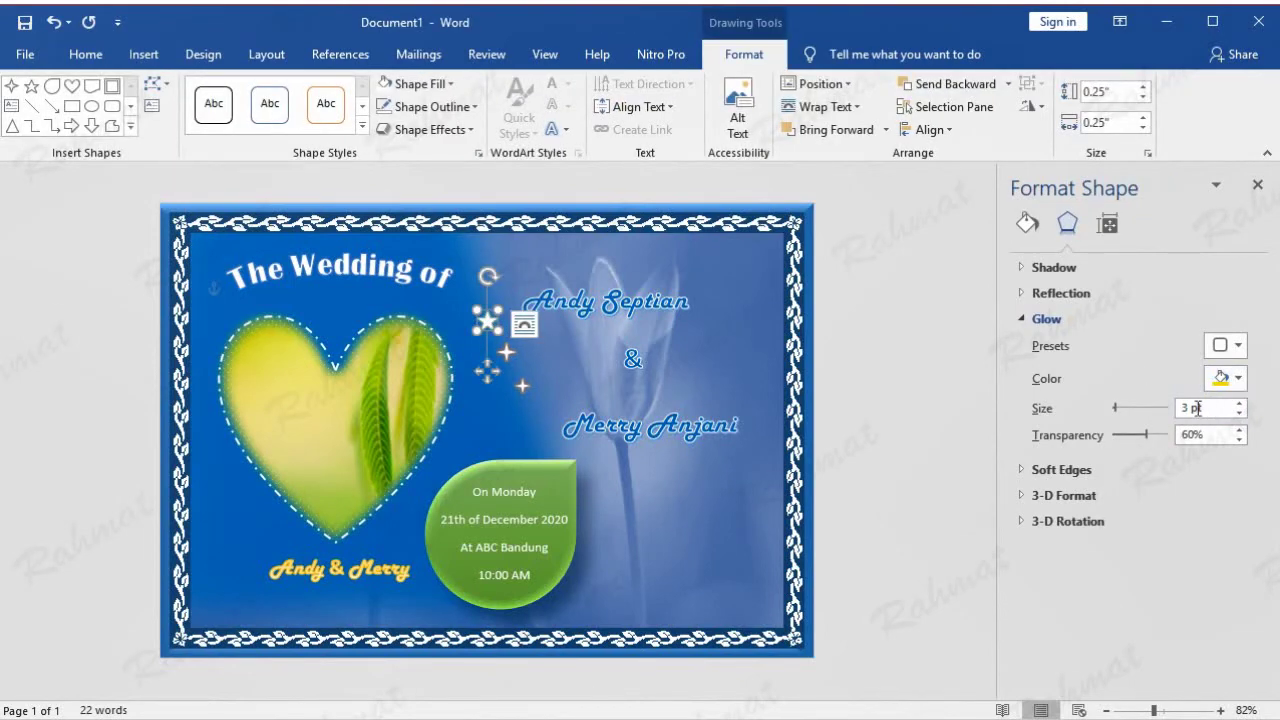
click(430, 129)
mouse_move(440, 299)
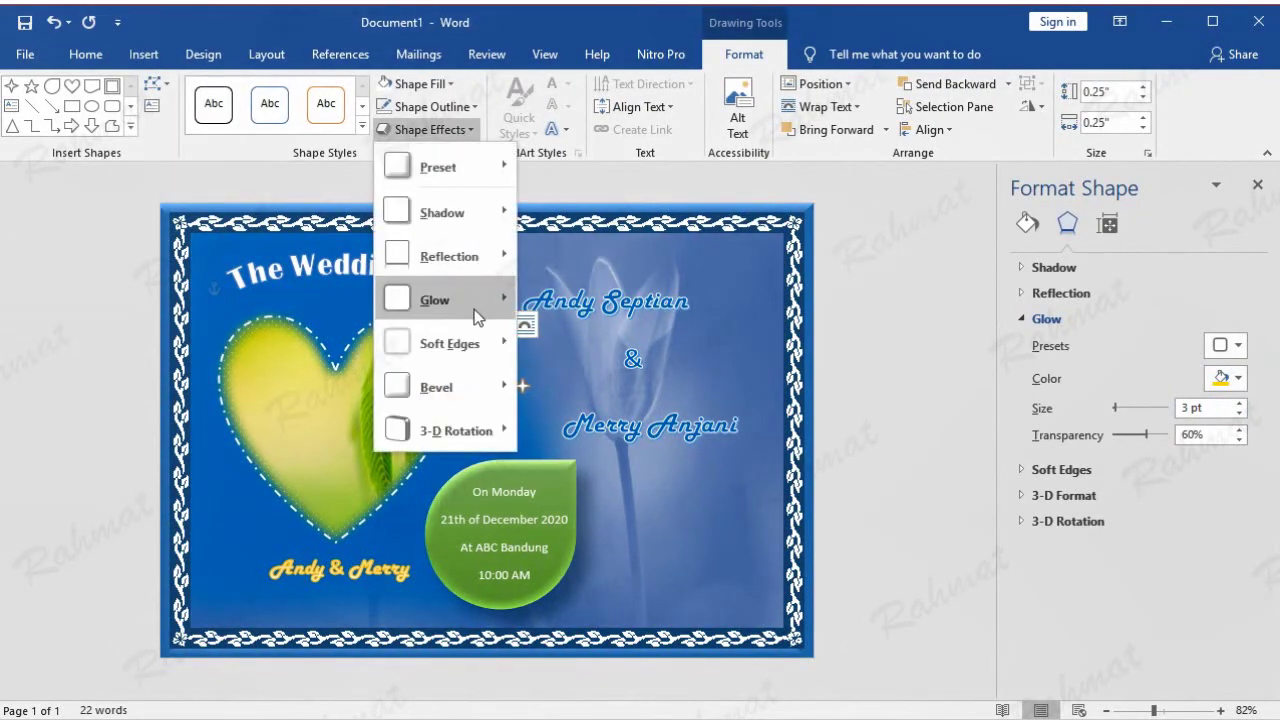
click(602, 405)
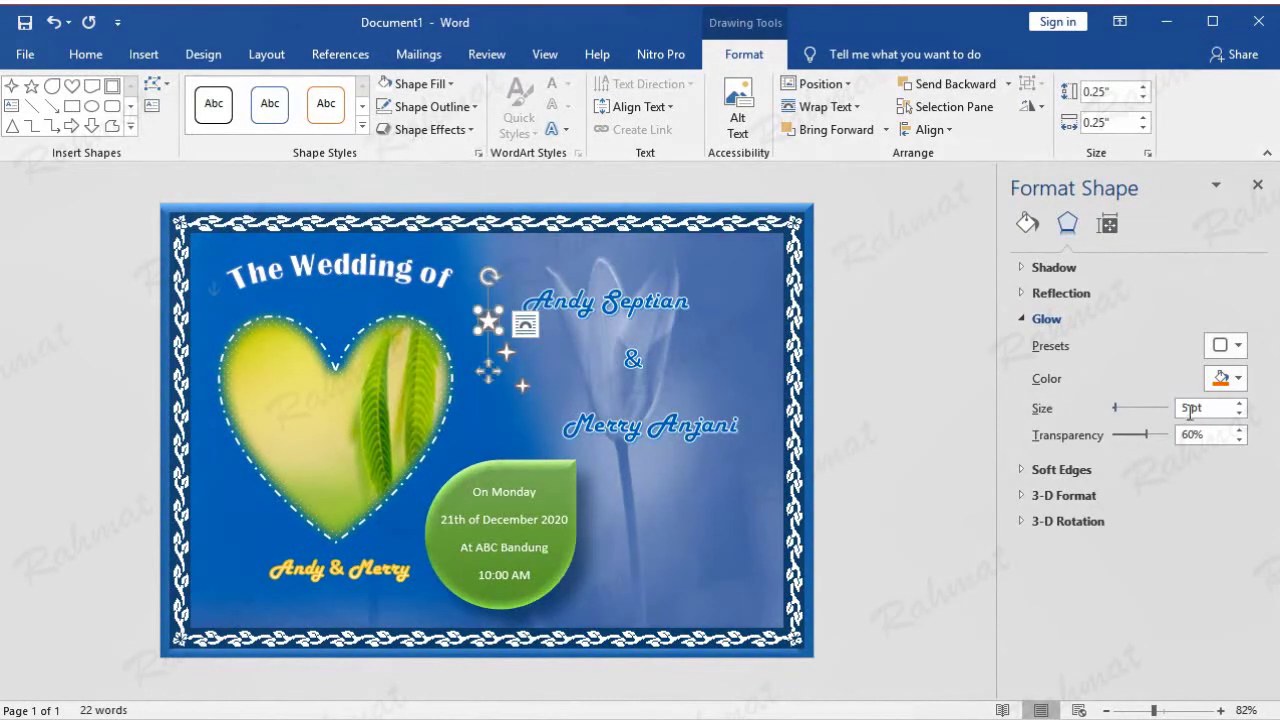
drag(1190, 410, 1134, 407)
text(4)
click(852, 331)
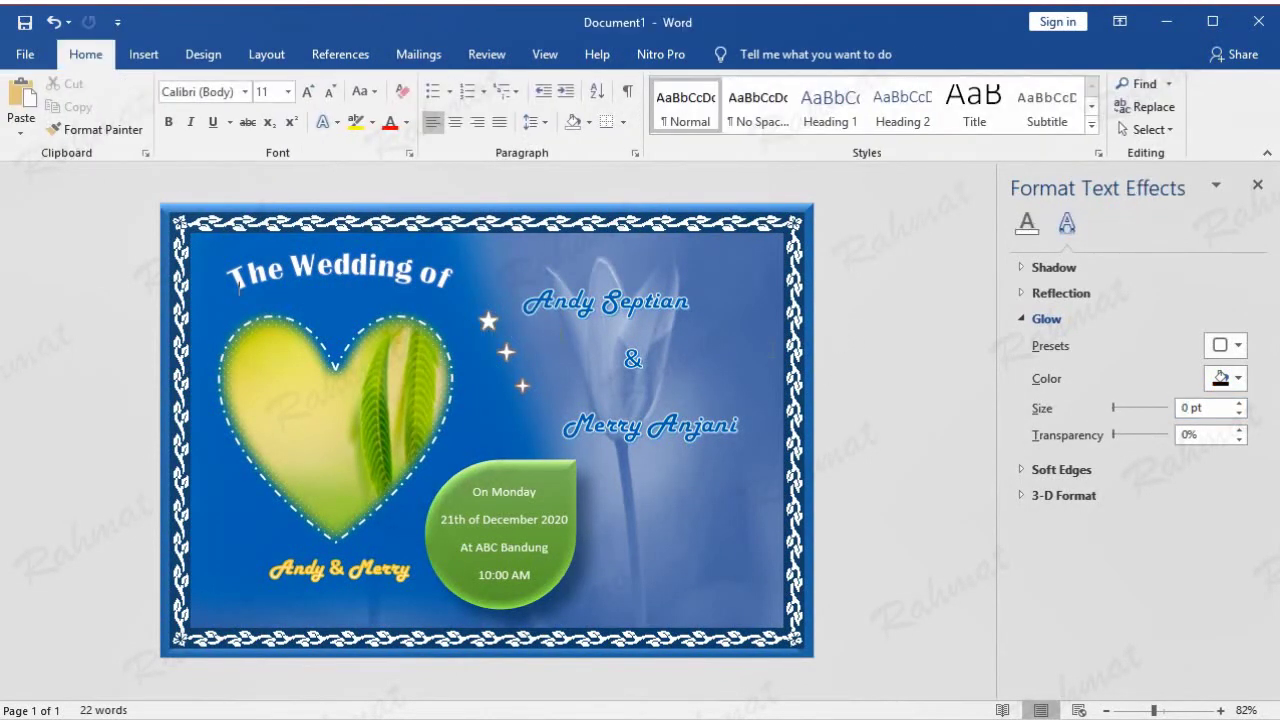
Close the text effects pane and line the three stars diagonally from the title's end toward the names.
click(1257, 184)
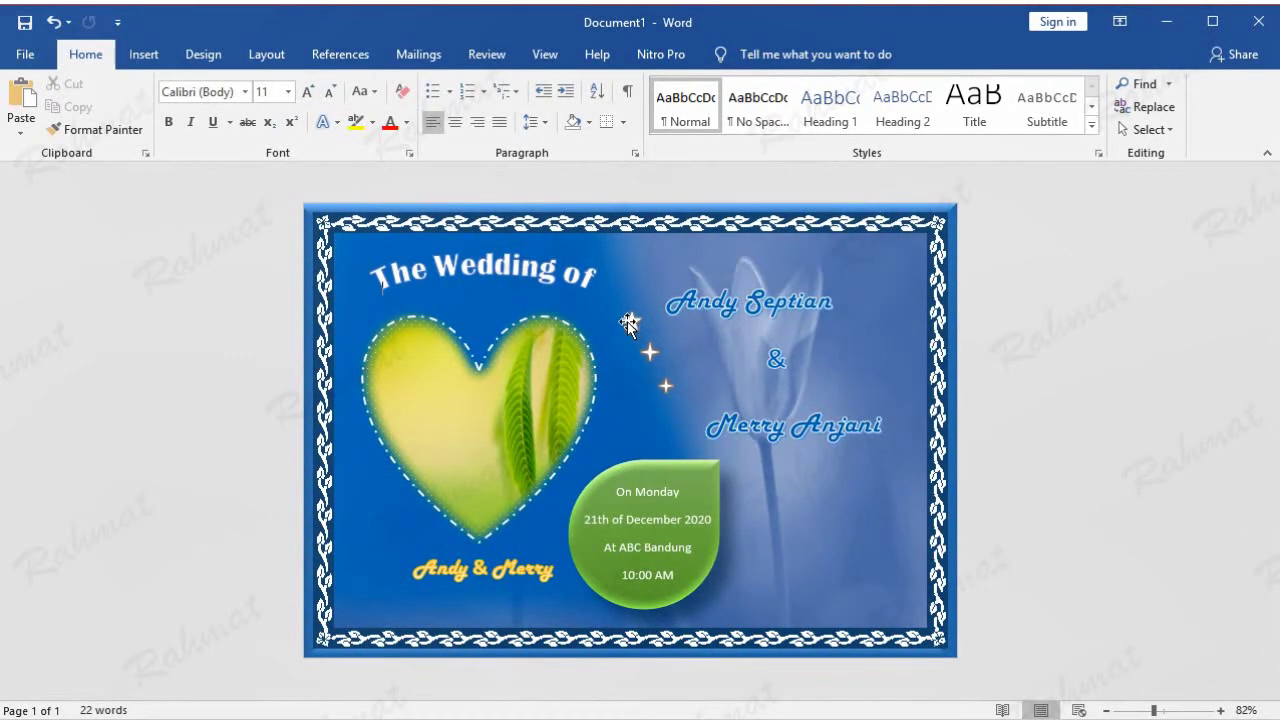
mouse_move(627, 321)
mouse_down()
mouse_move(638, 286)
mouse_move(621, 289)
mouse_up()
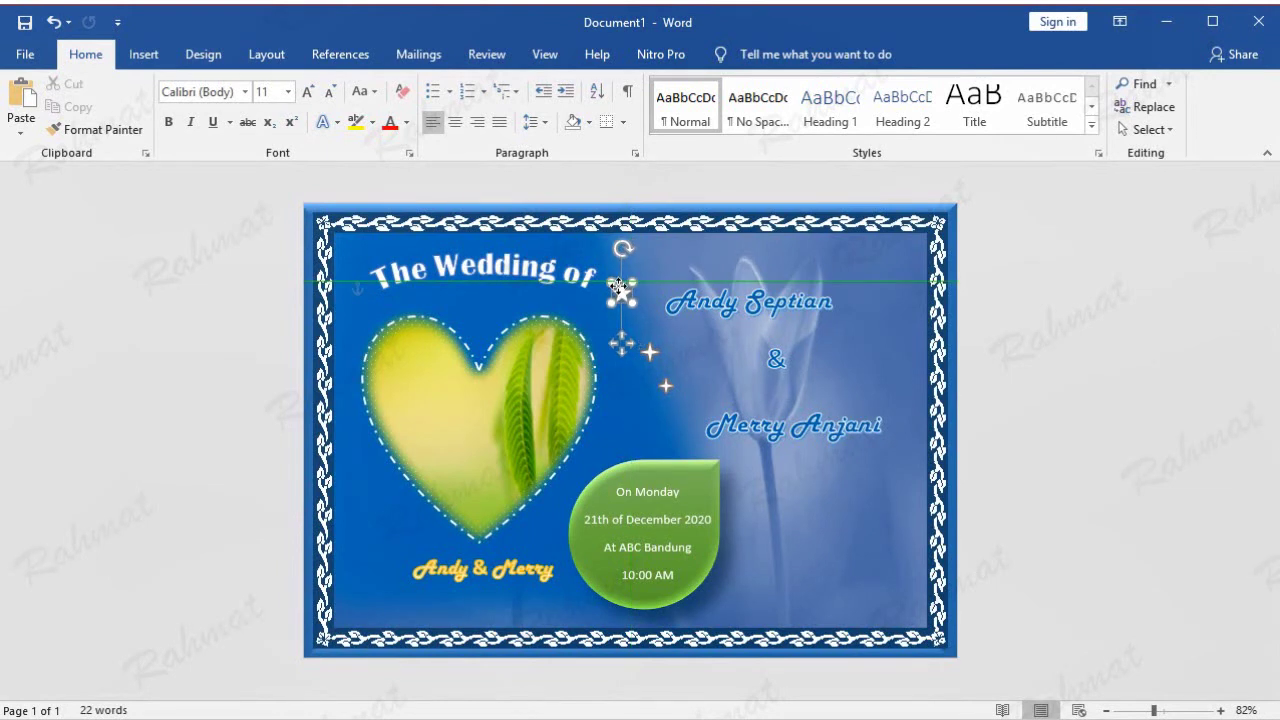
drag(621, 289, 616, 292)
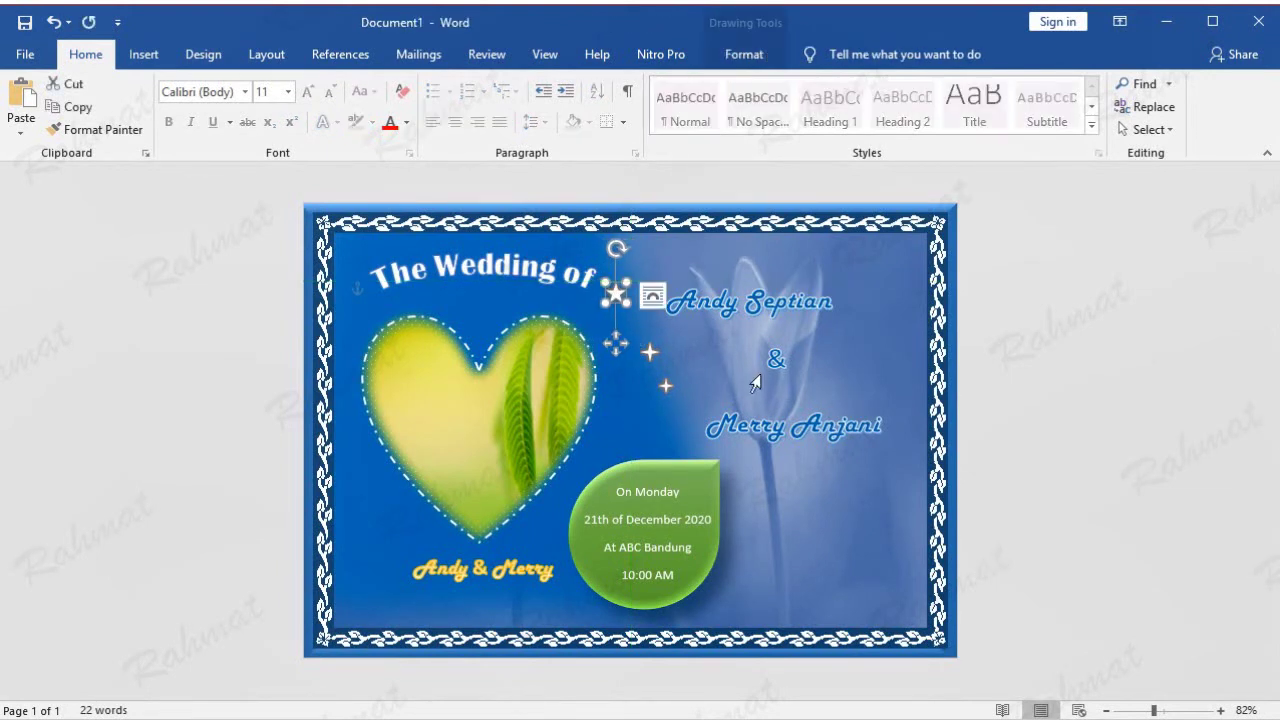
drag(647, 351, 617, 340)
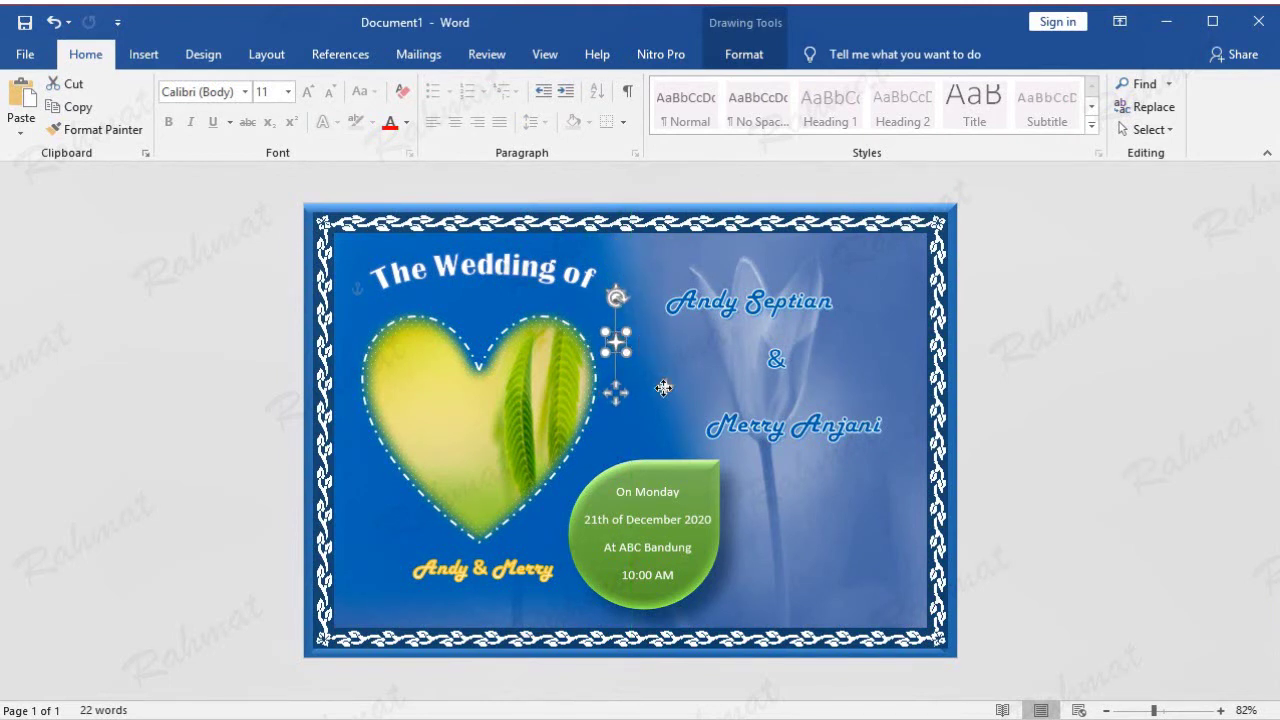
drag(666, 387, 657, 391)
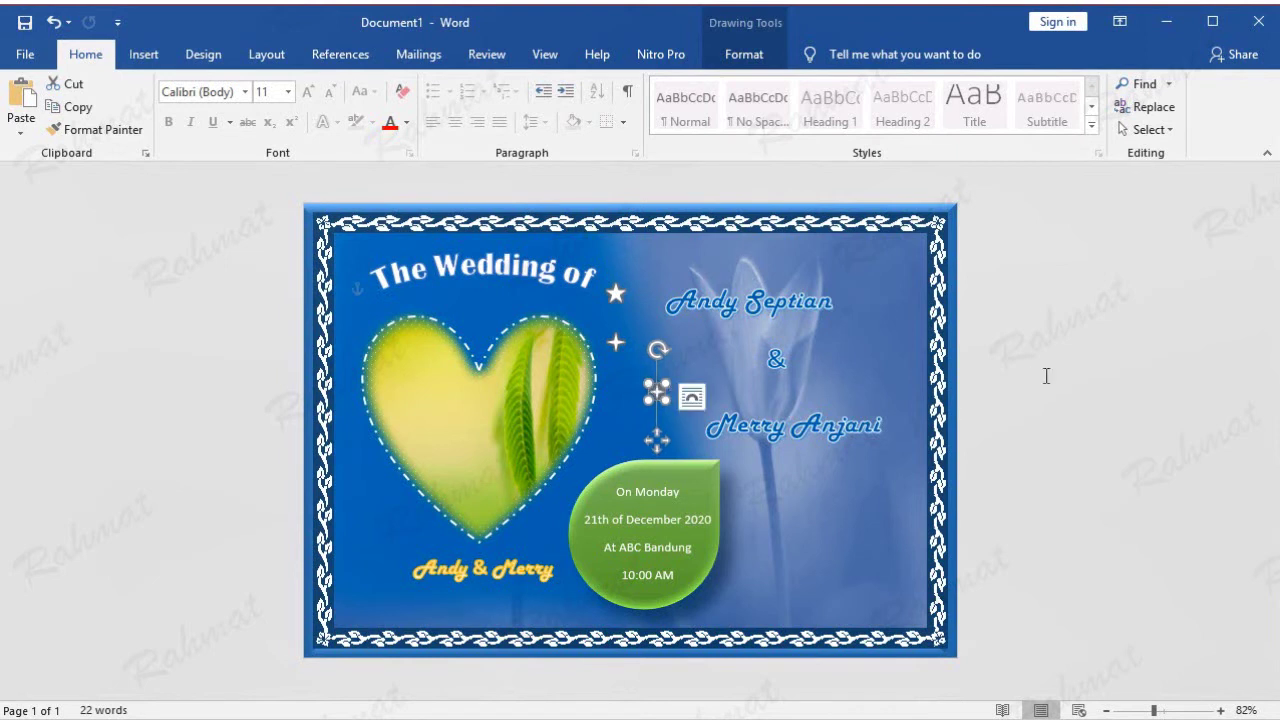
click(1090, 324)
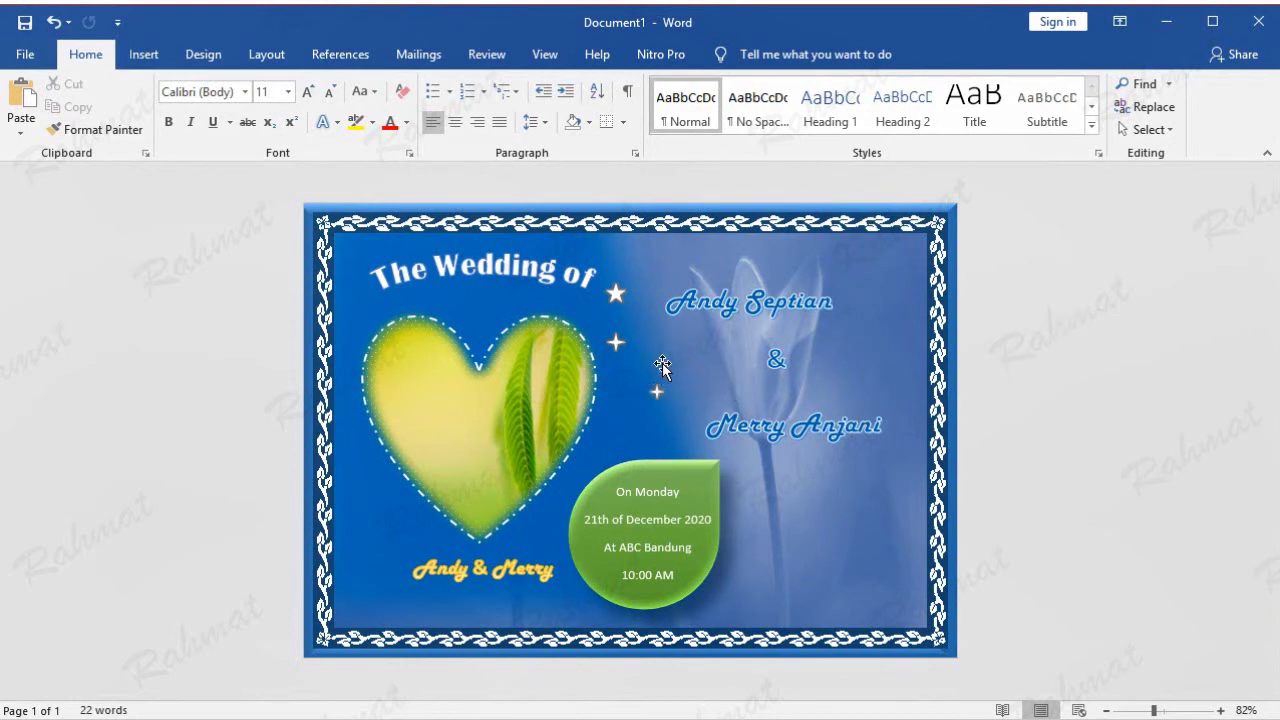
click(616, 294)
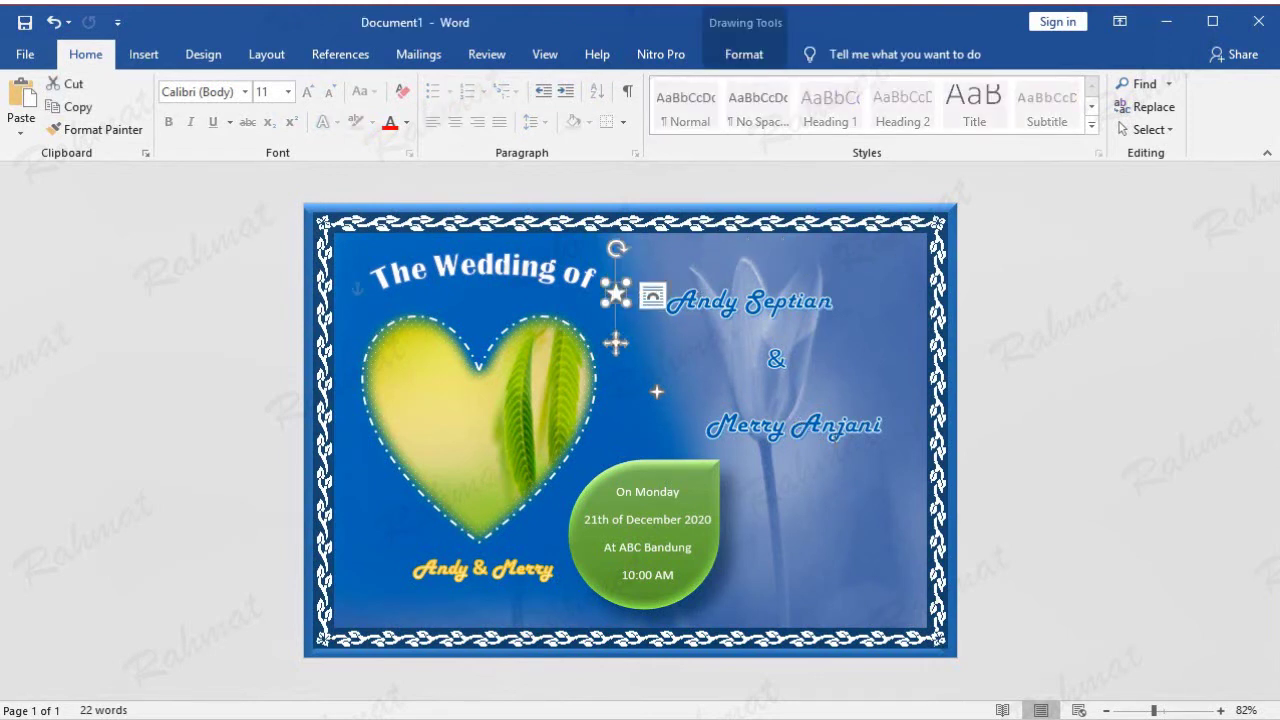
click(1050, 362)
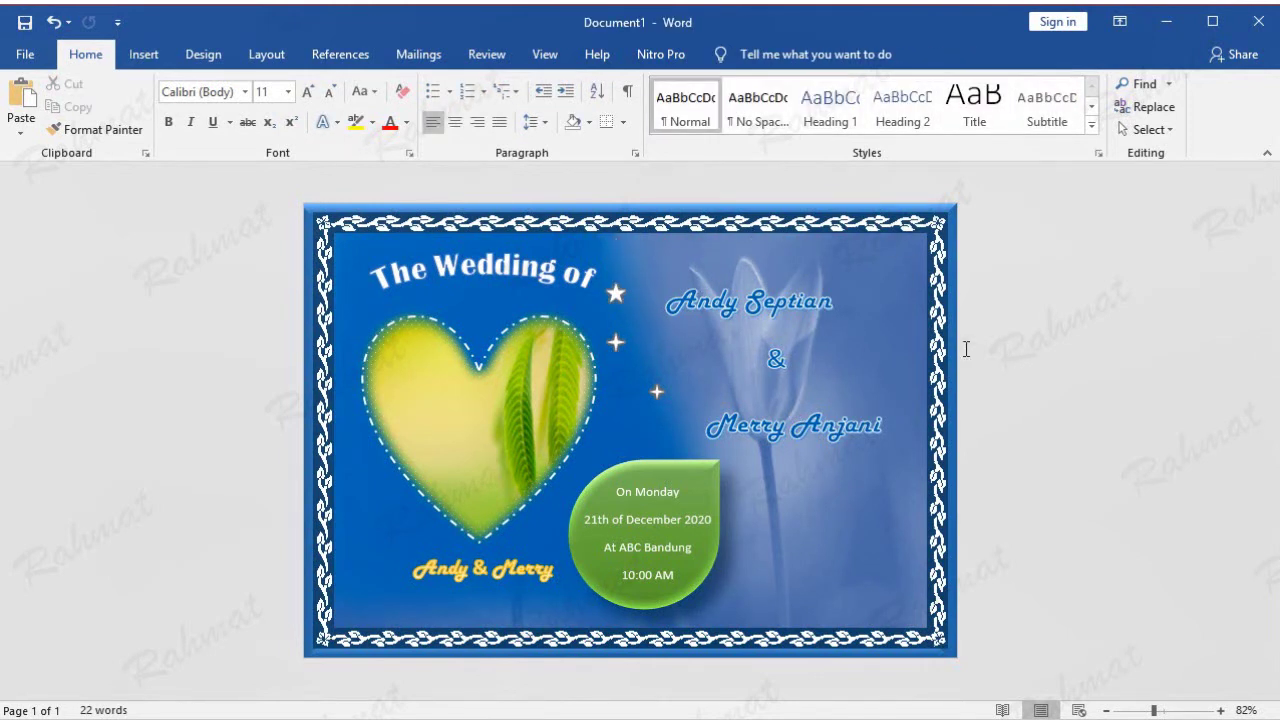
click(618, 293)
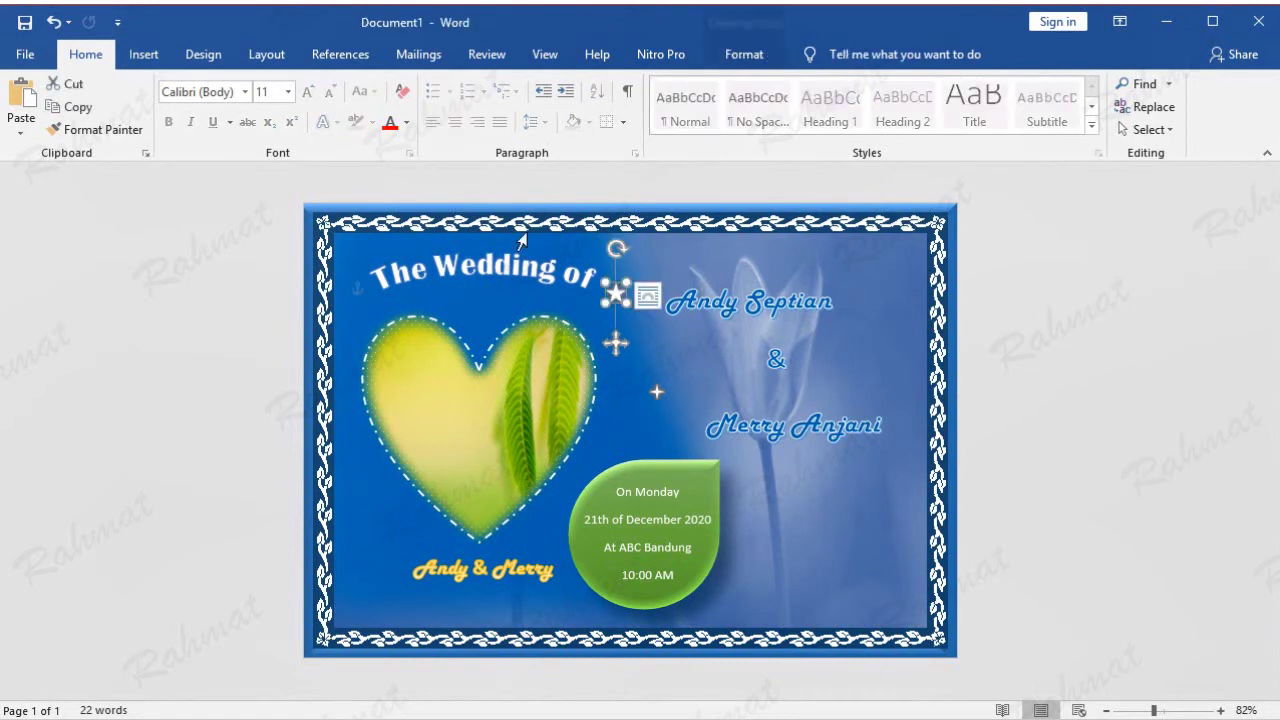
Paste a copy of the top star near the card's bottom.
click(78, 106)
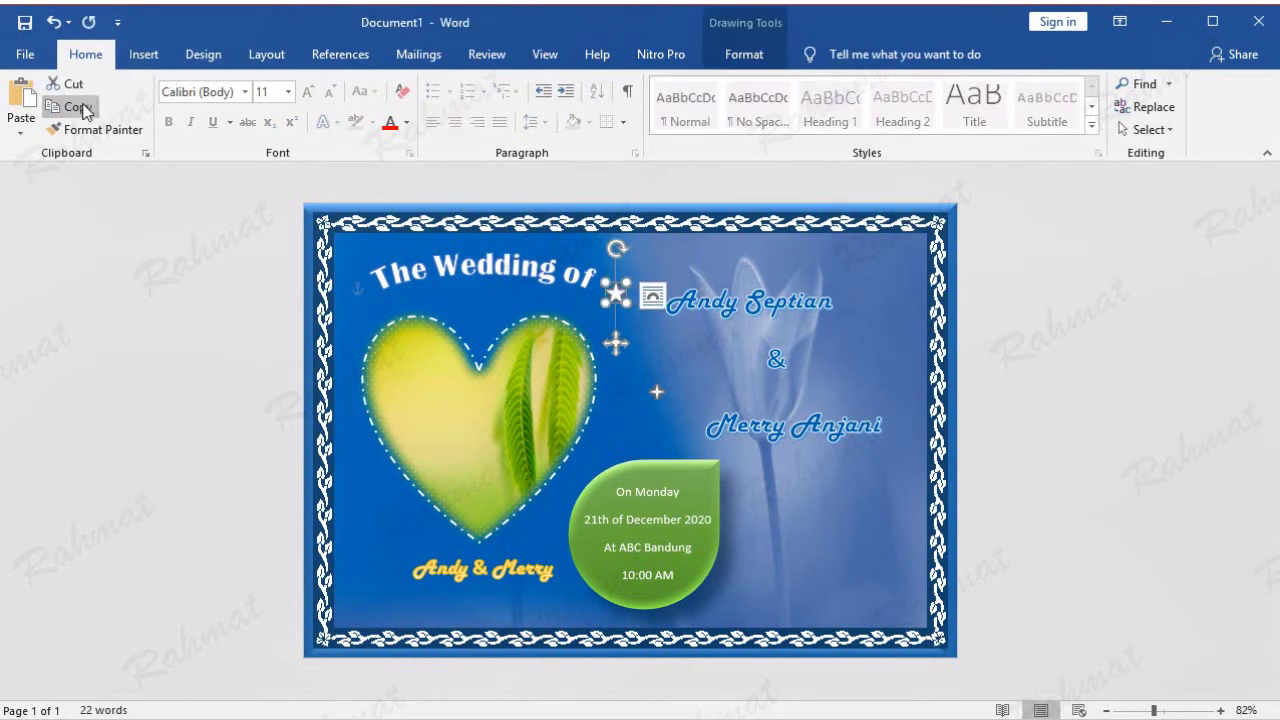
click(20, 97)
mouse_move(620, 300)
mouse_down()
mouse_move(582, 450)
mouse_move(576, 601)
mouse_up()
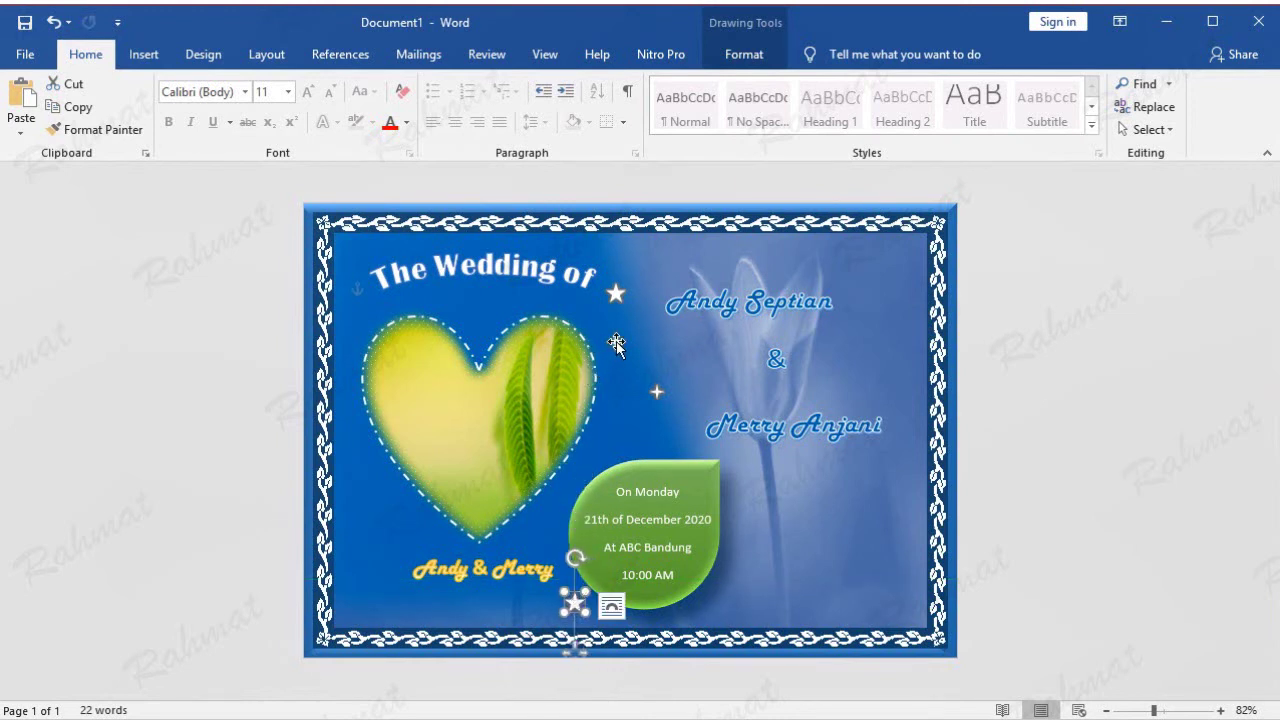
click(616, 341)
Paste sparkle copies along the heart's lower and right edges.
click(70, 106)
click(20, 97)
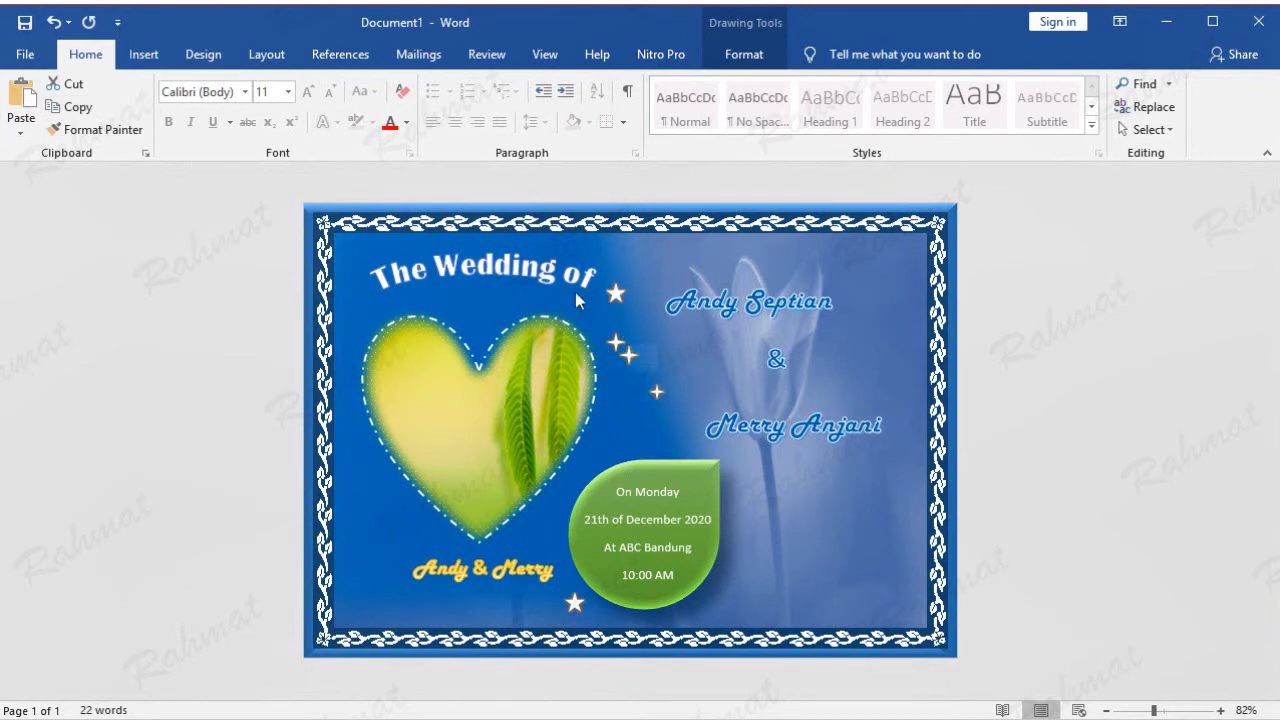
mouse_move(622, 366)
mouse_down()
mouse_move(555, 525)
mouse_move(526, 553)
mouse_up()
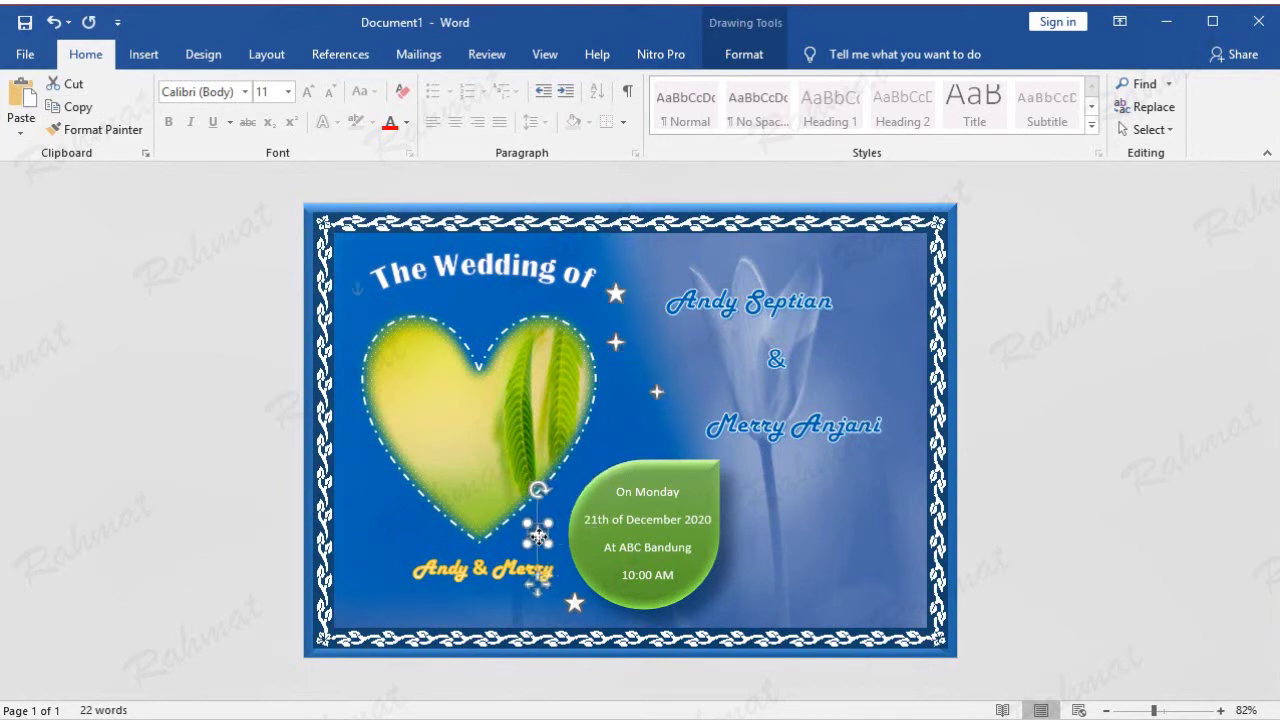
click(658, 395)
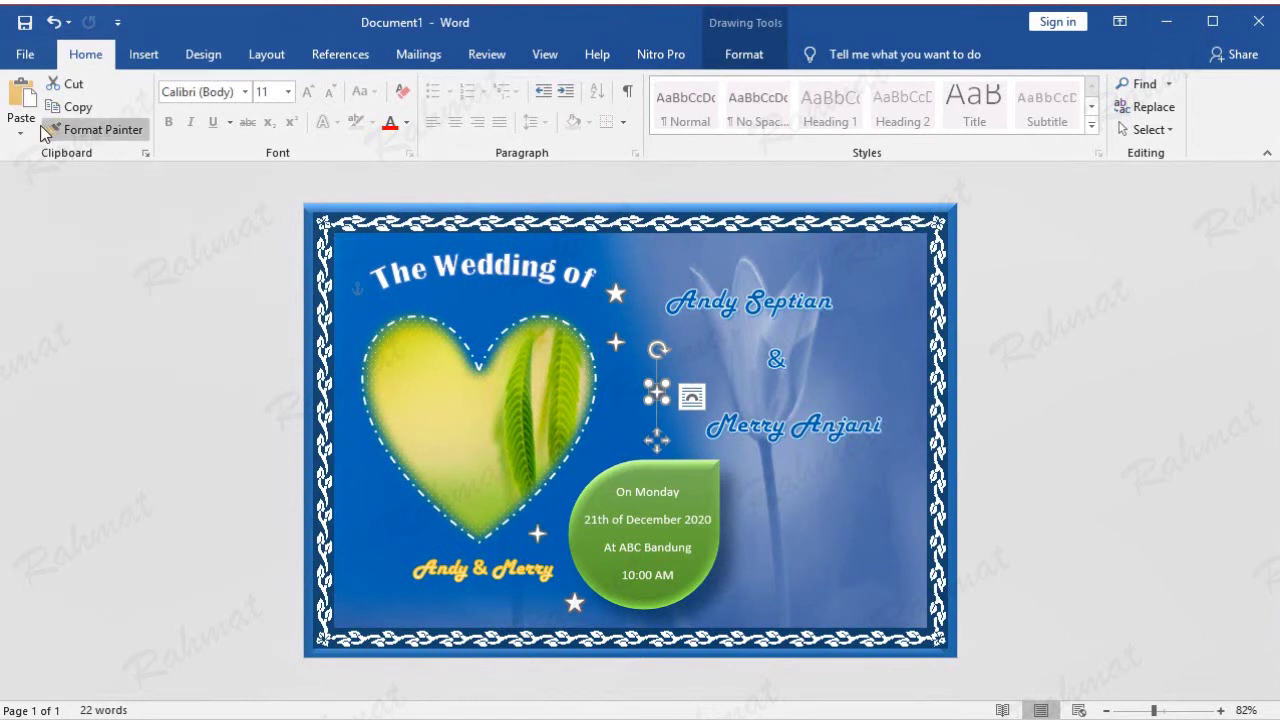
click(21, 96)
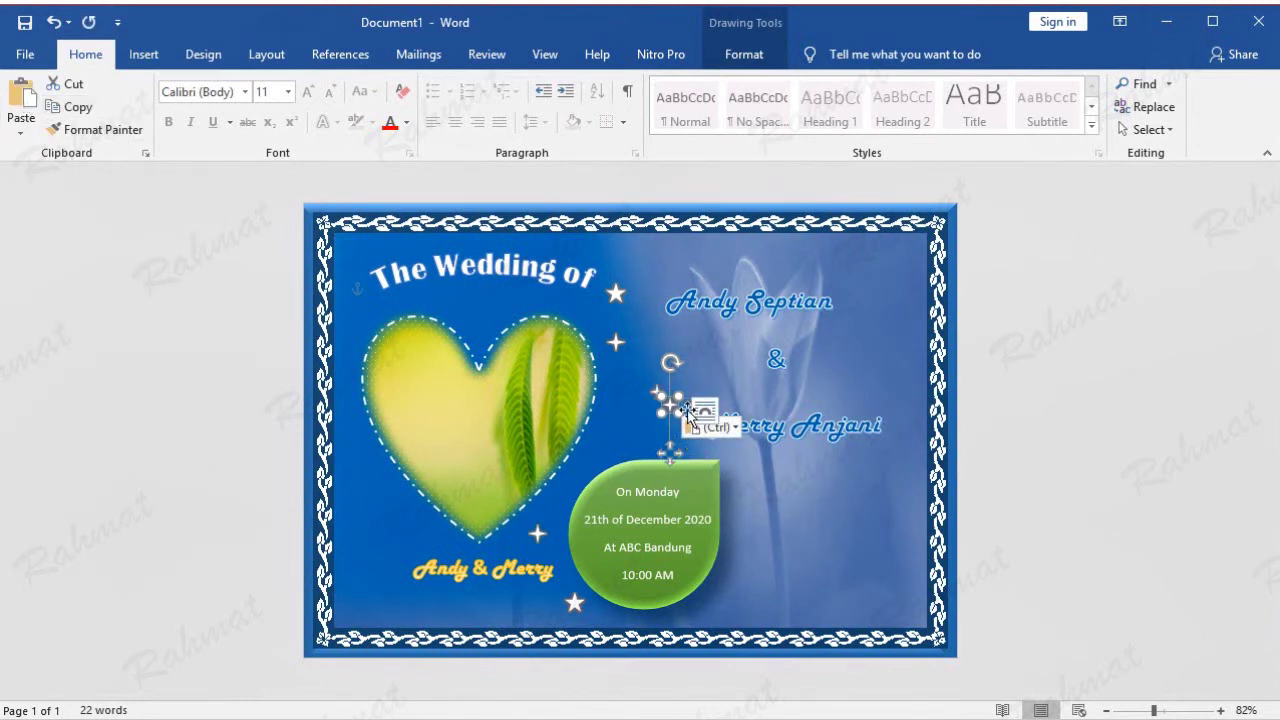
drag(687, 408, 580, 468)
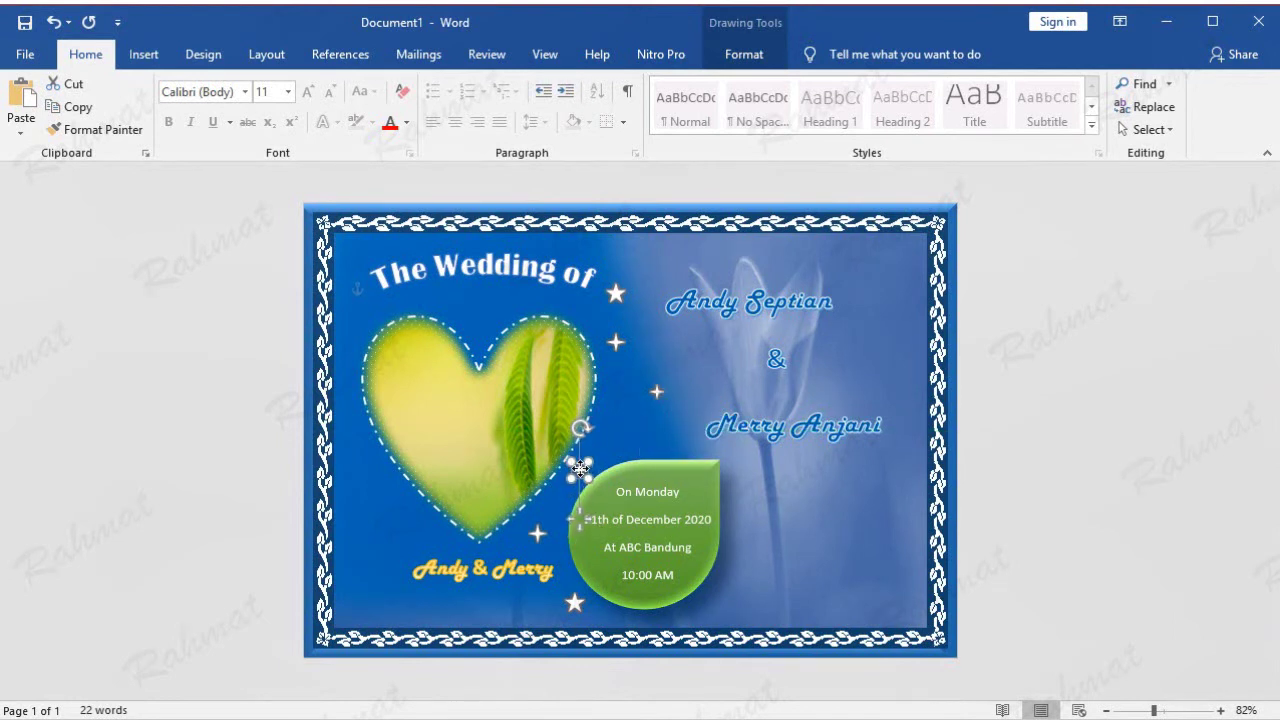
click(1195, 298)
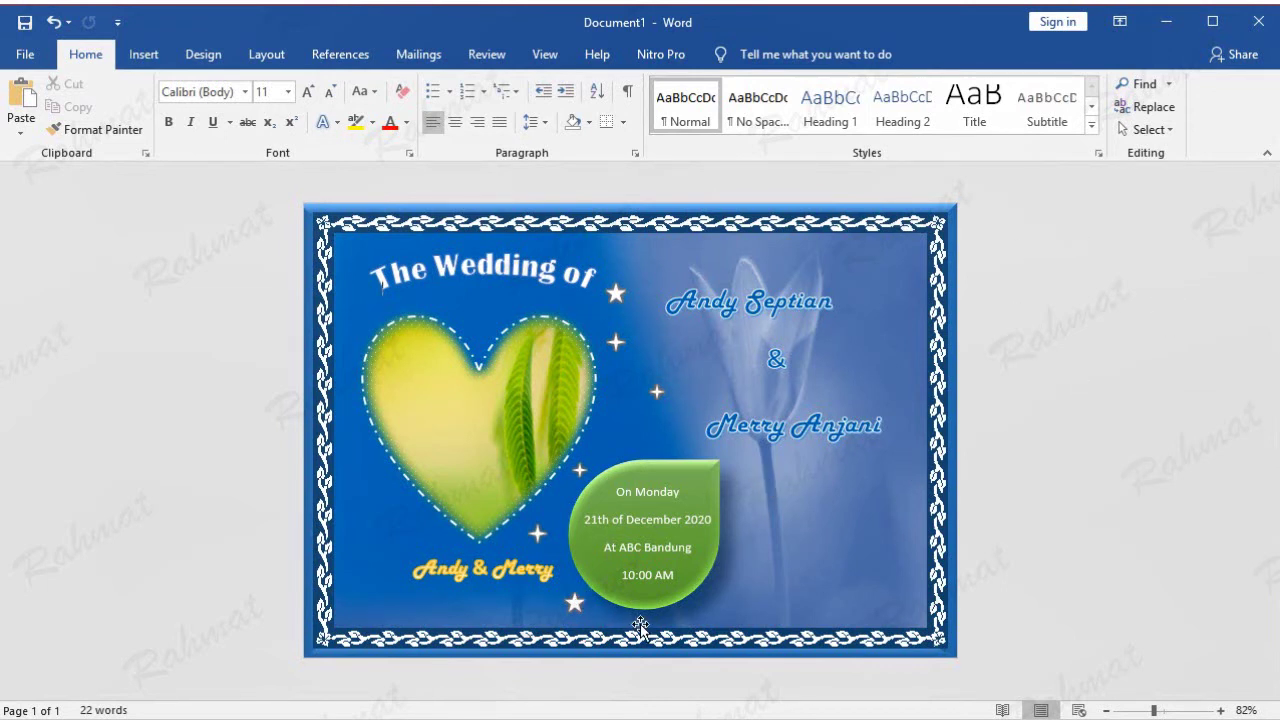
click(577, 605)
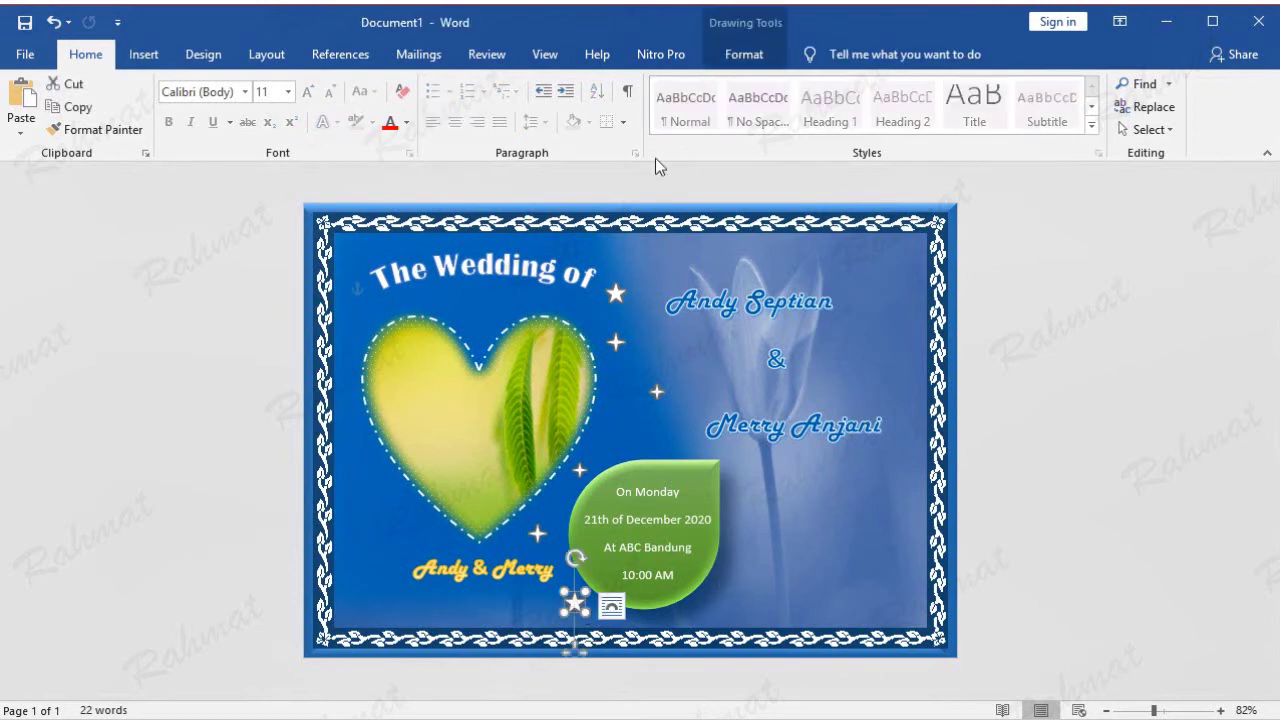
Give the bottom star a glow, settling on a second glow variation.
click(703, 64)
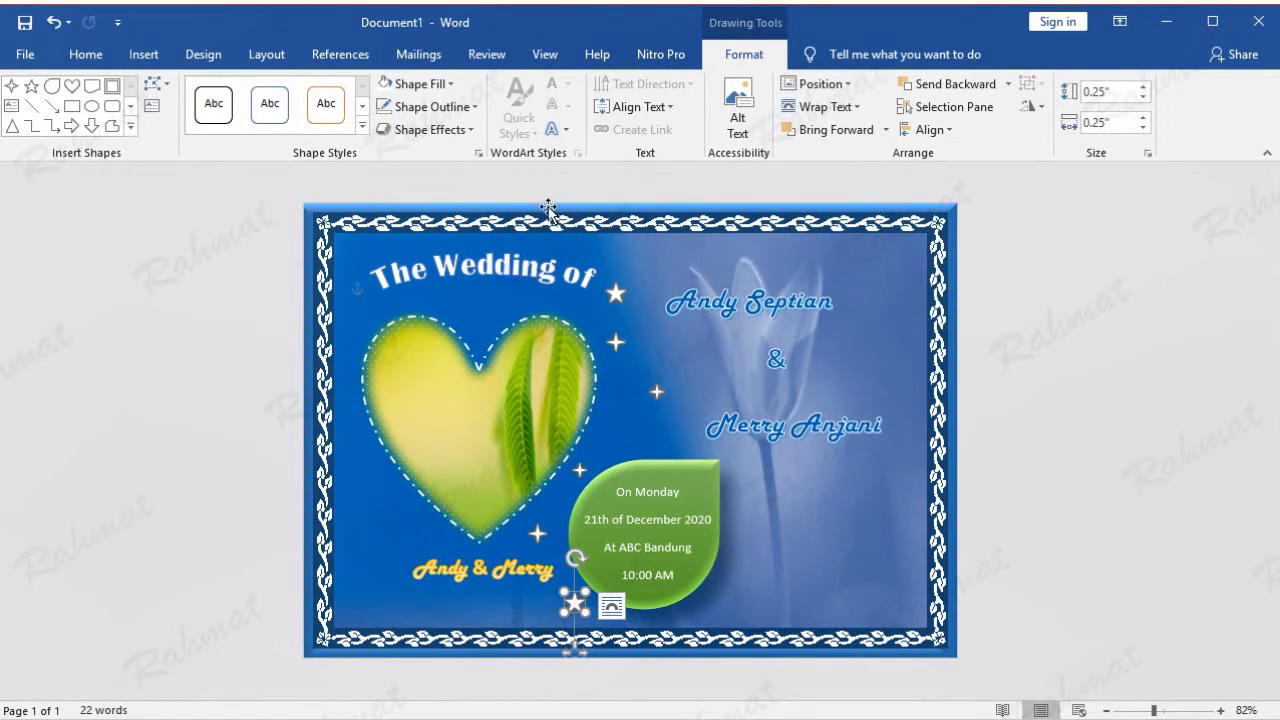
click(1071, 312)
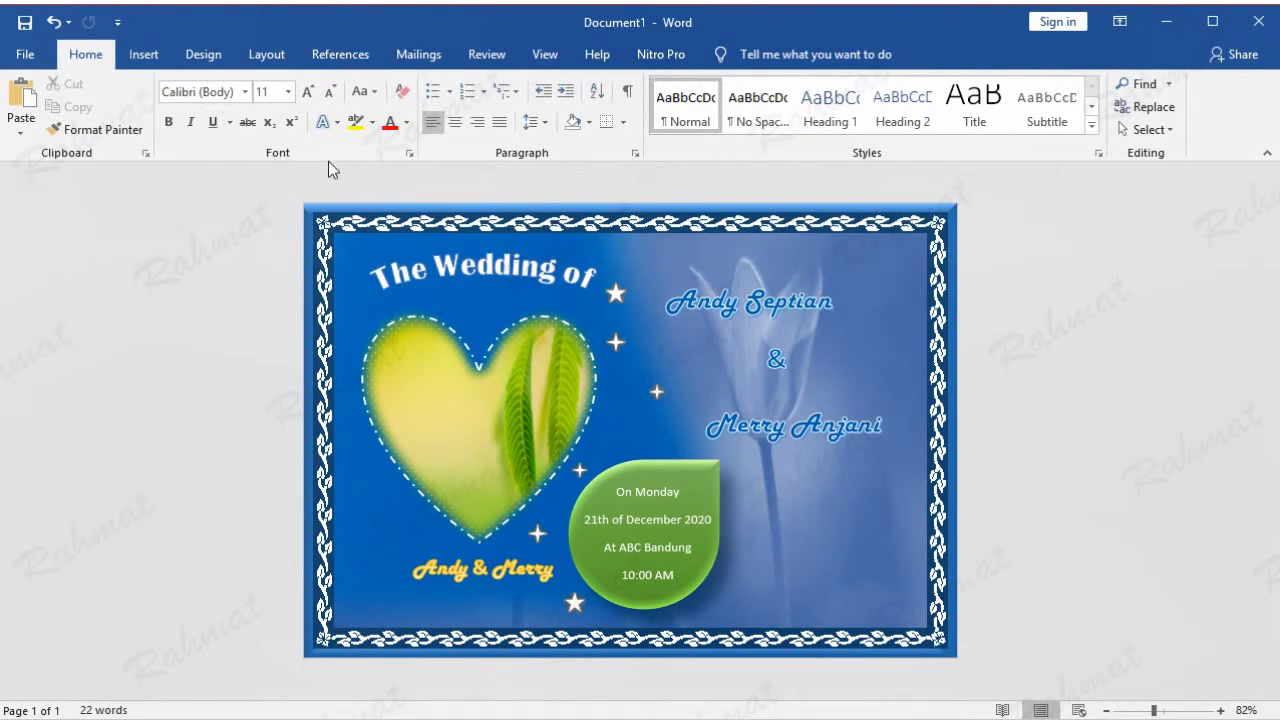
click(574, 602)
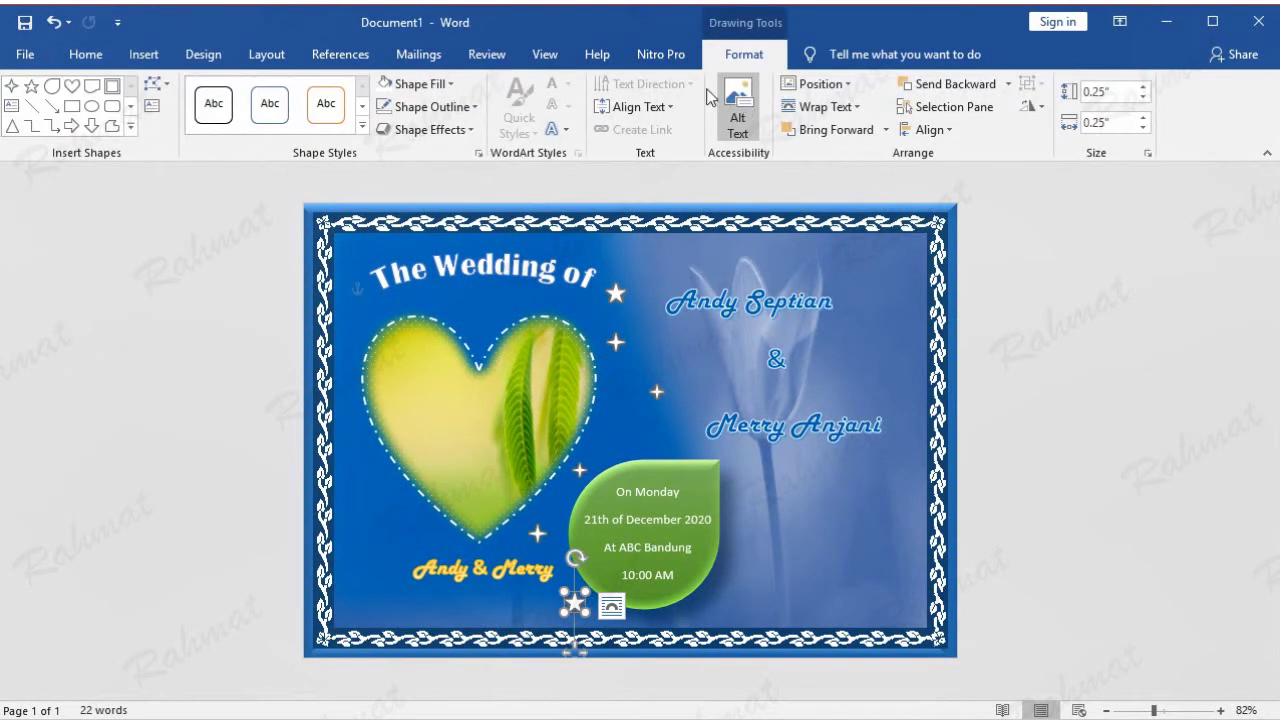
click(472, 130)
mouse_move(440, 300)
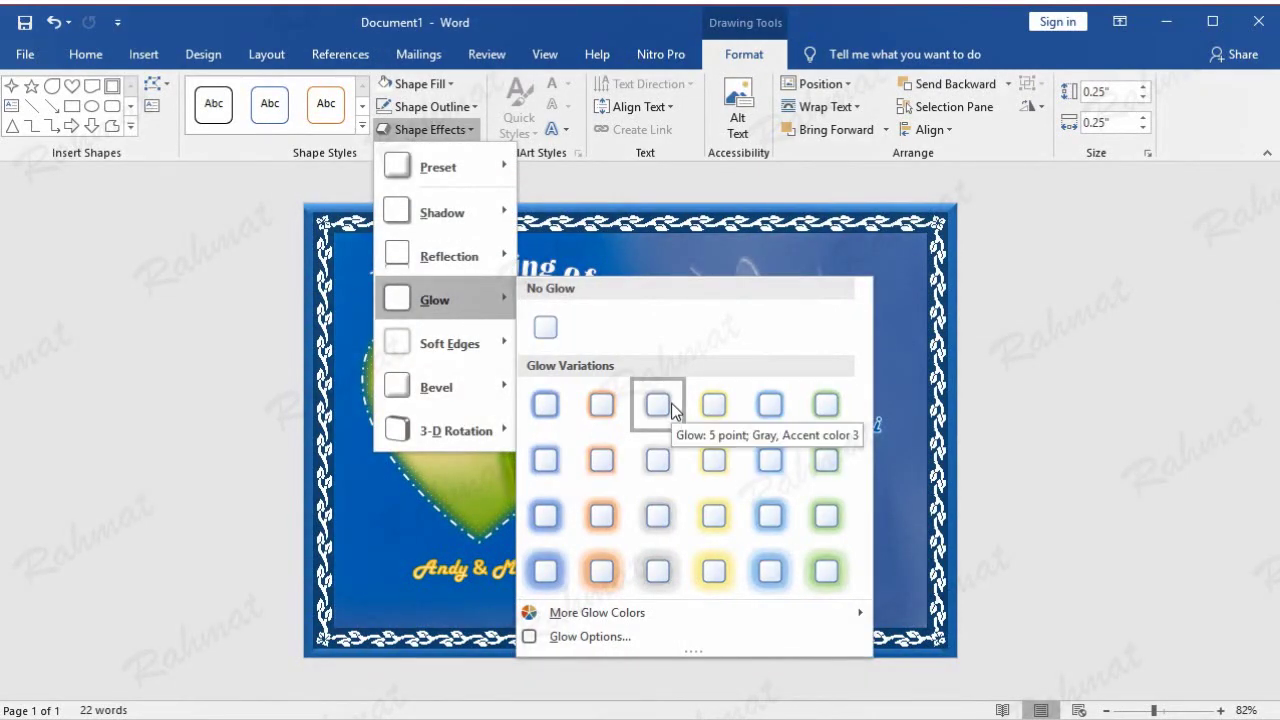
click(671, 405)
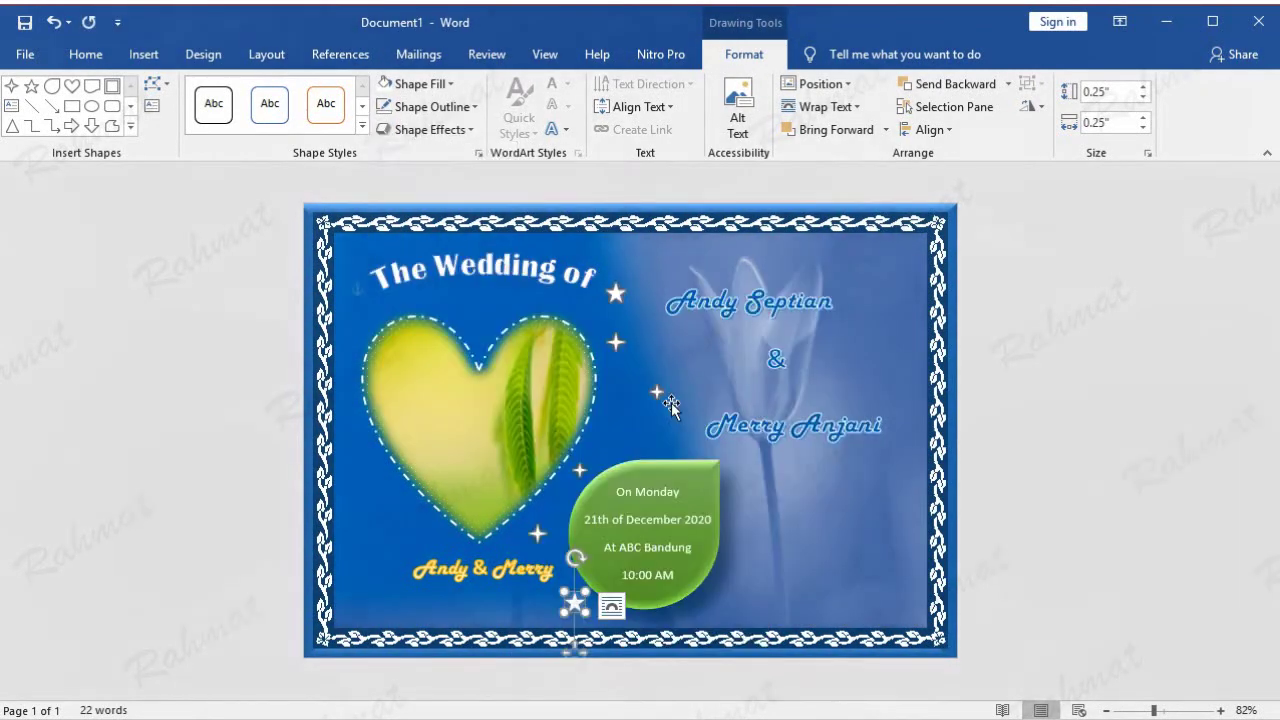
click(470, 130)
mouse_move(444, 299)
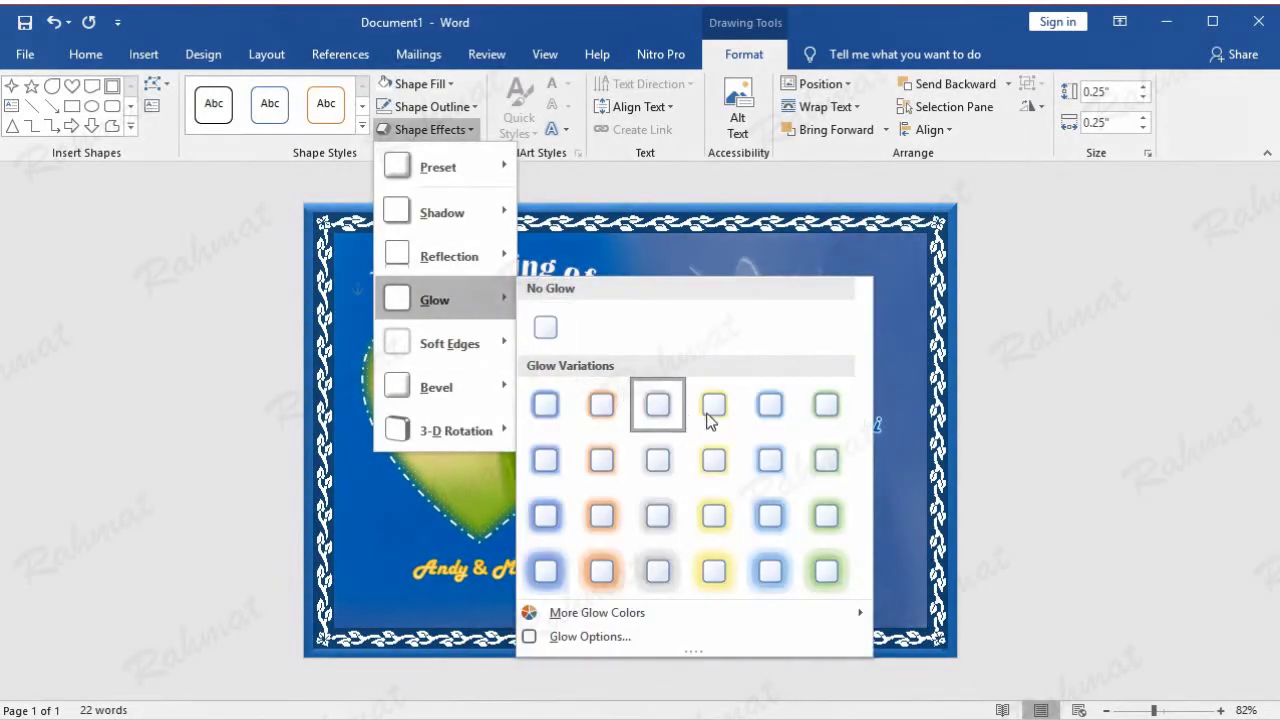
click(715, 404)
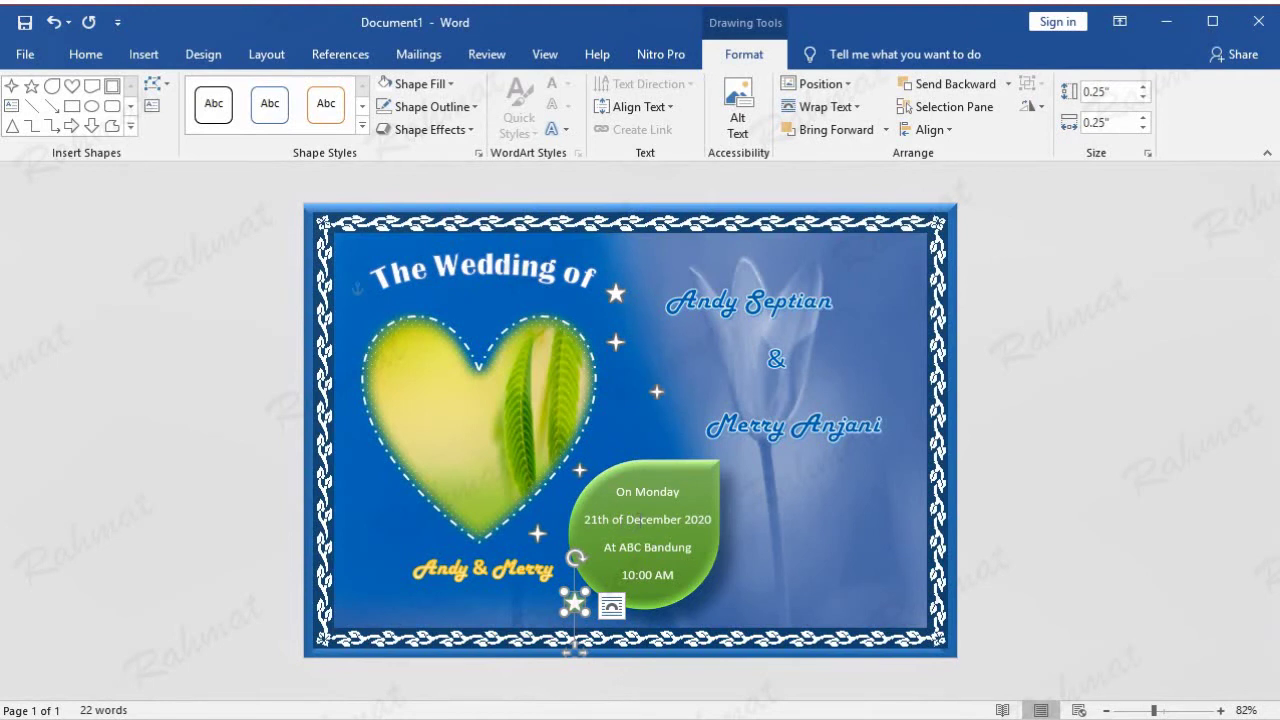
Select all six stars around the heart together.
shift+click(536, 535)
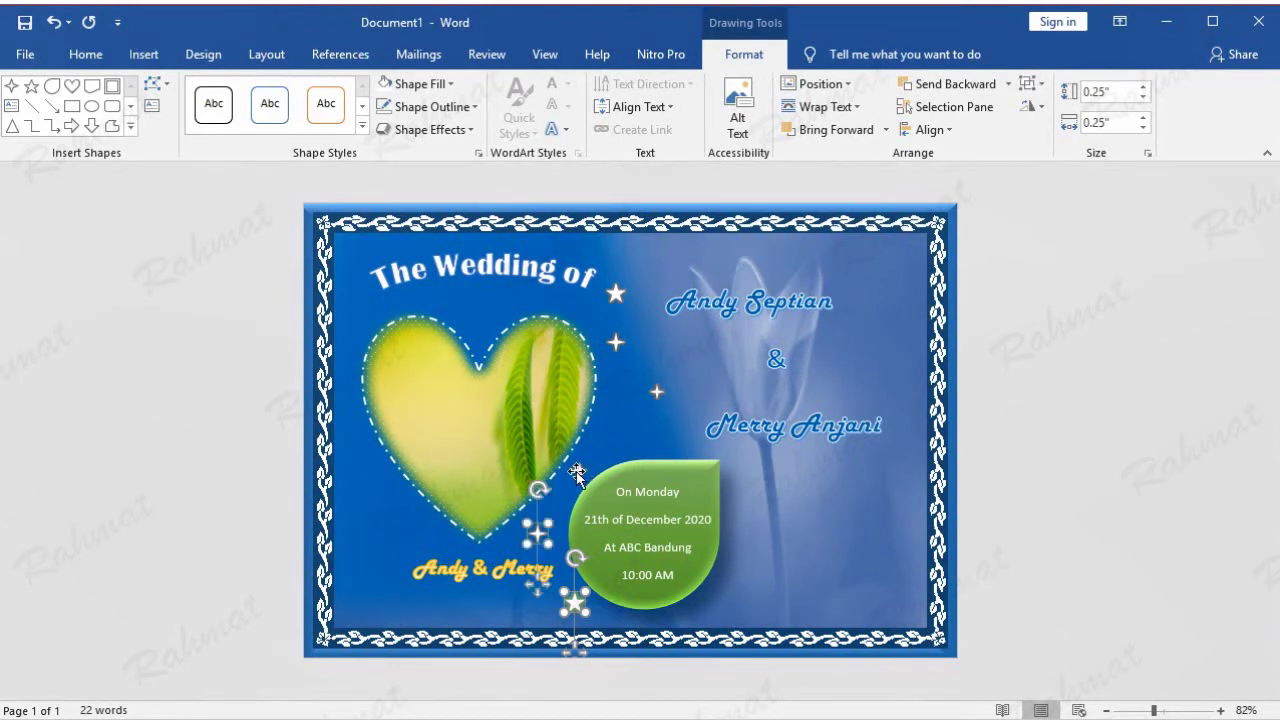
shift+click(580, 470)
shift+click(652, 390)
shift+click(615, 341)
shift+click(616, 292)
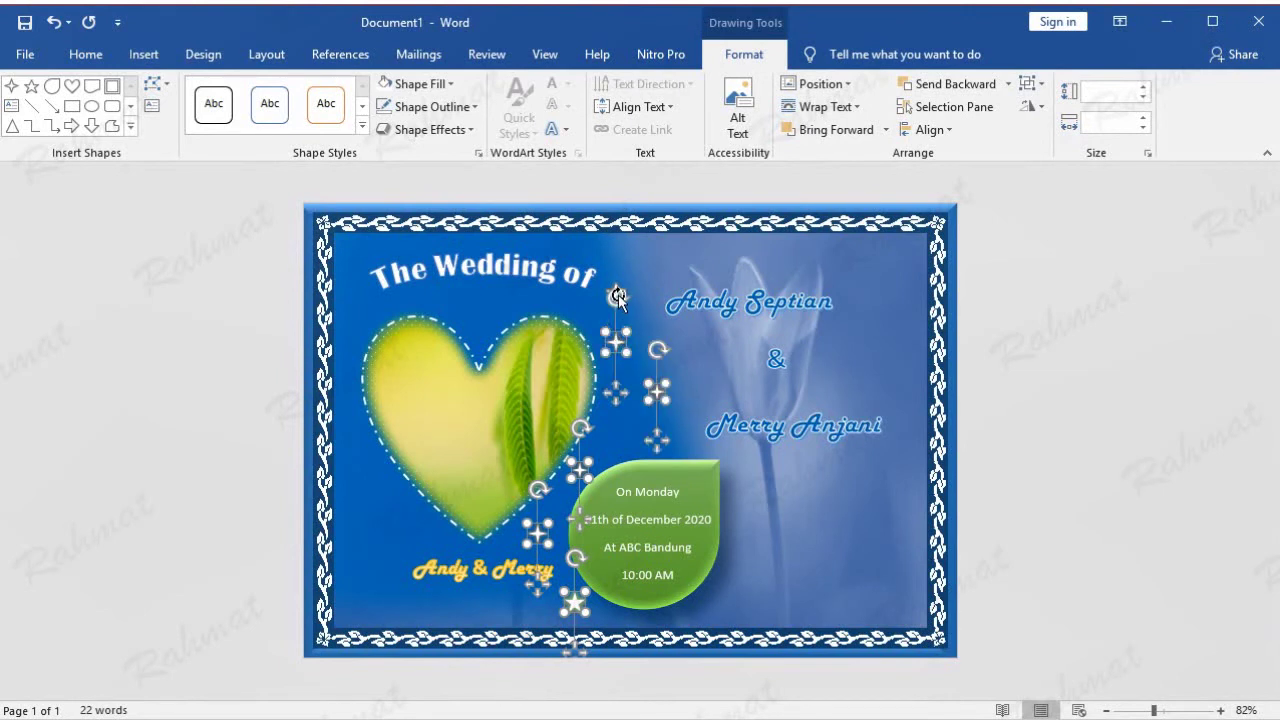
shift+click(617, 288)
shift+click(619, 338)
shift+click(621, 342)
shift+click(620, 291)
shift+click(619, 341)
shift+click(616, 286)
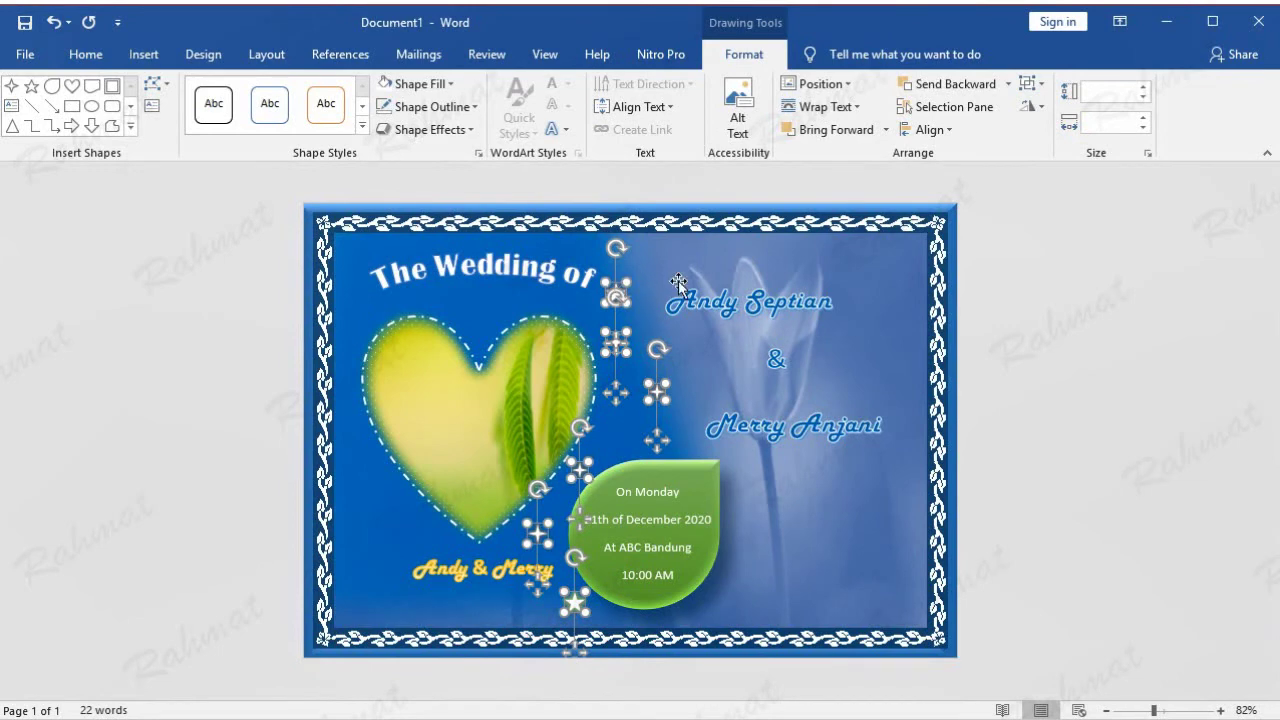
Apply one matching glow variation to all the selected stars.
click(430, 130)
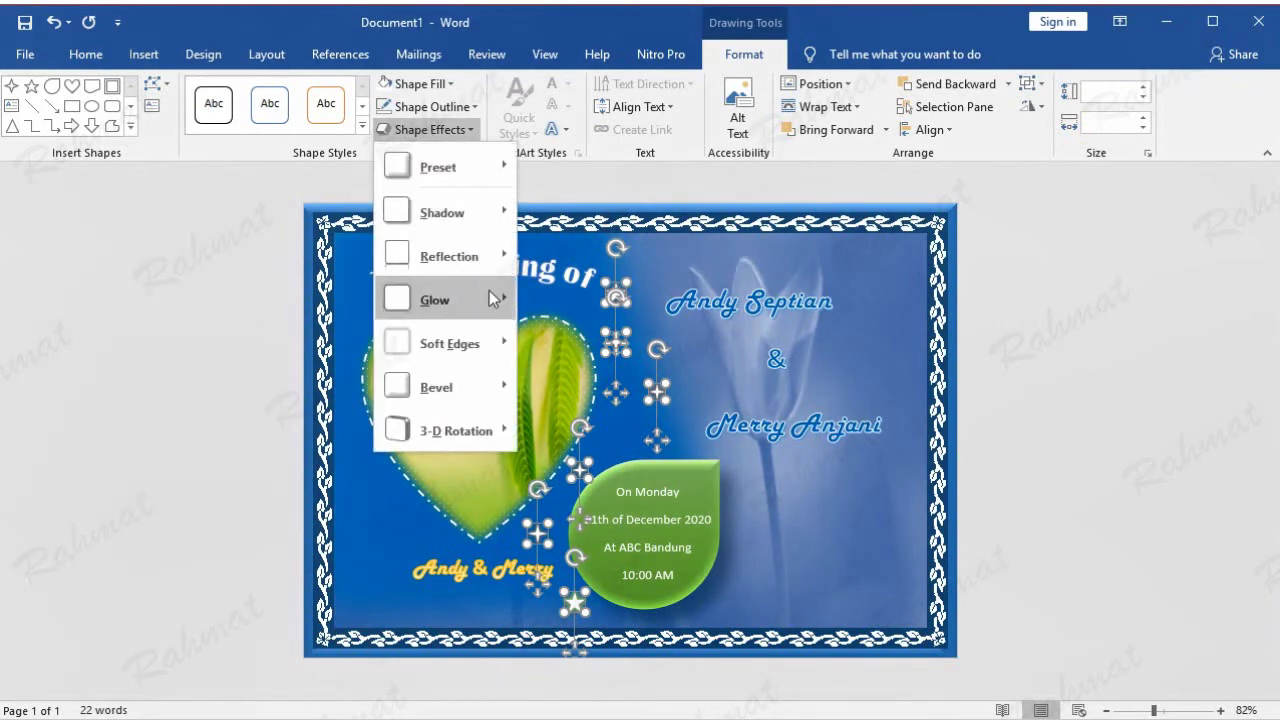
mouse_move(440, 300)
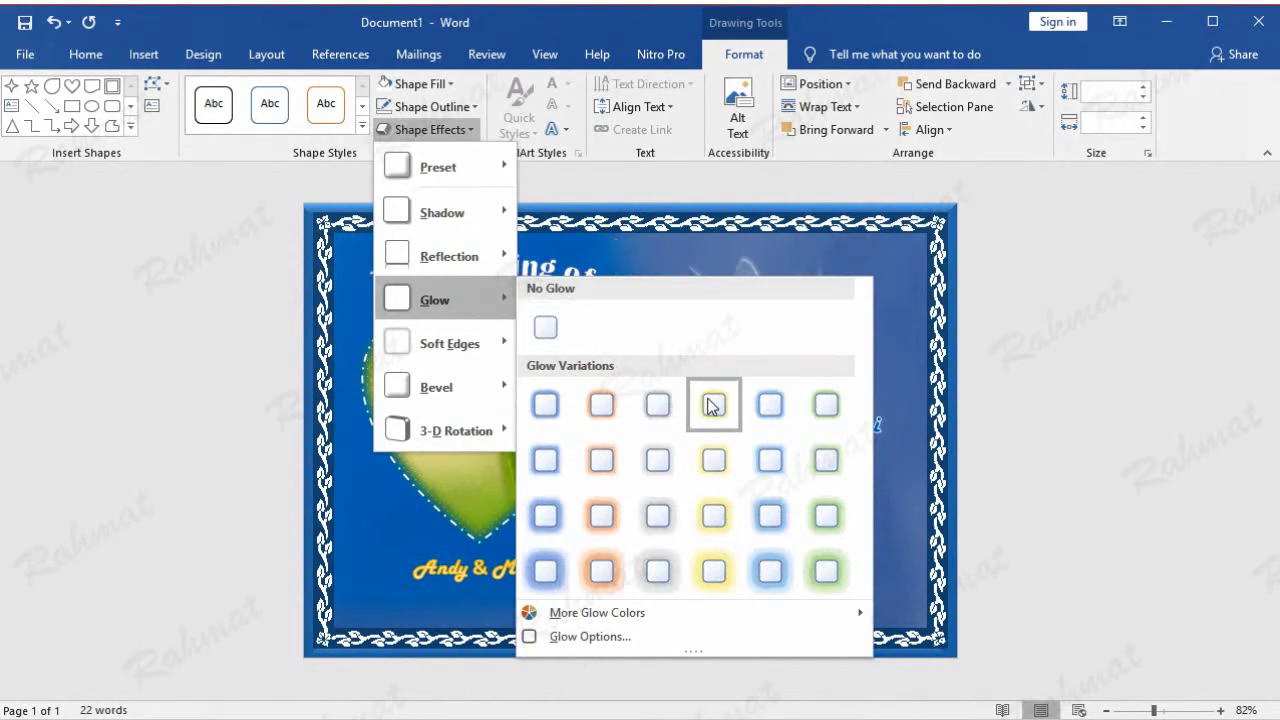
click(772, 404)
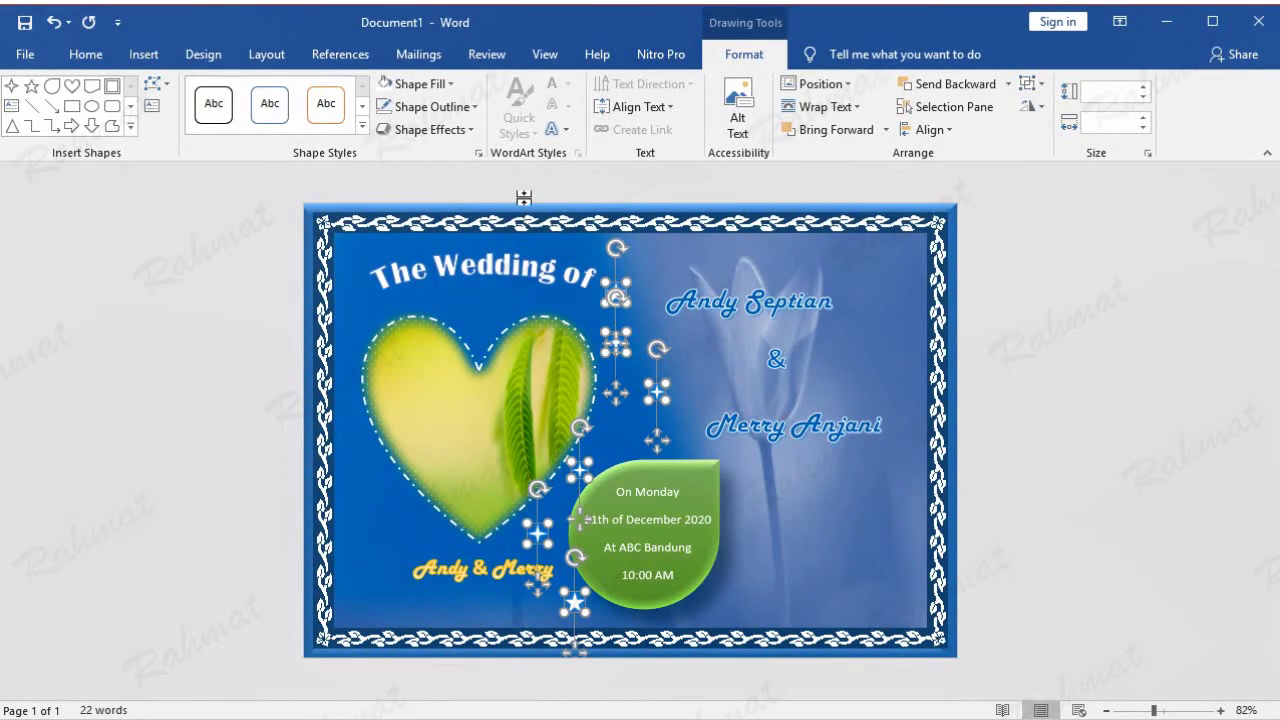
click(1035, 341)
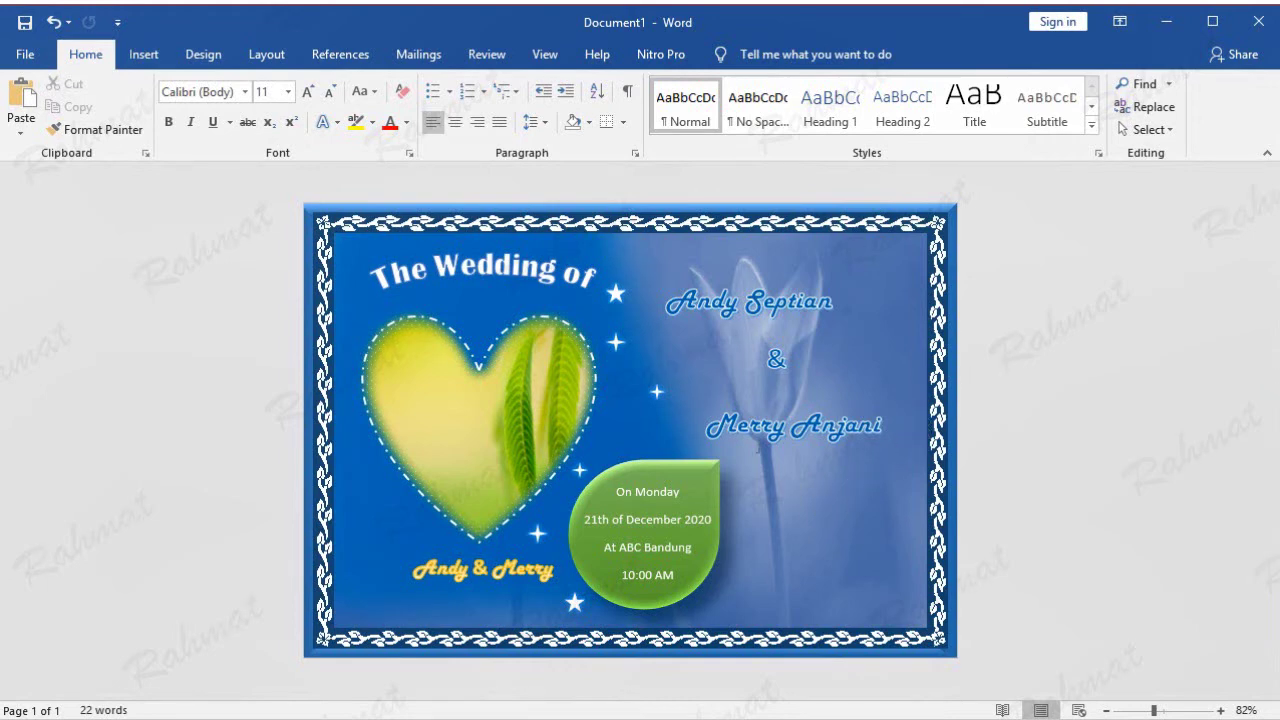
click(143, 58)
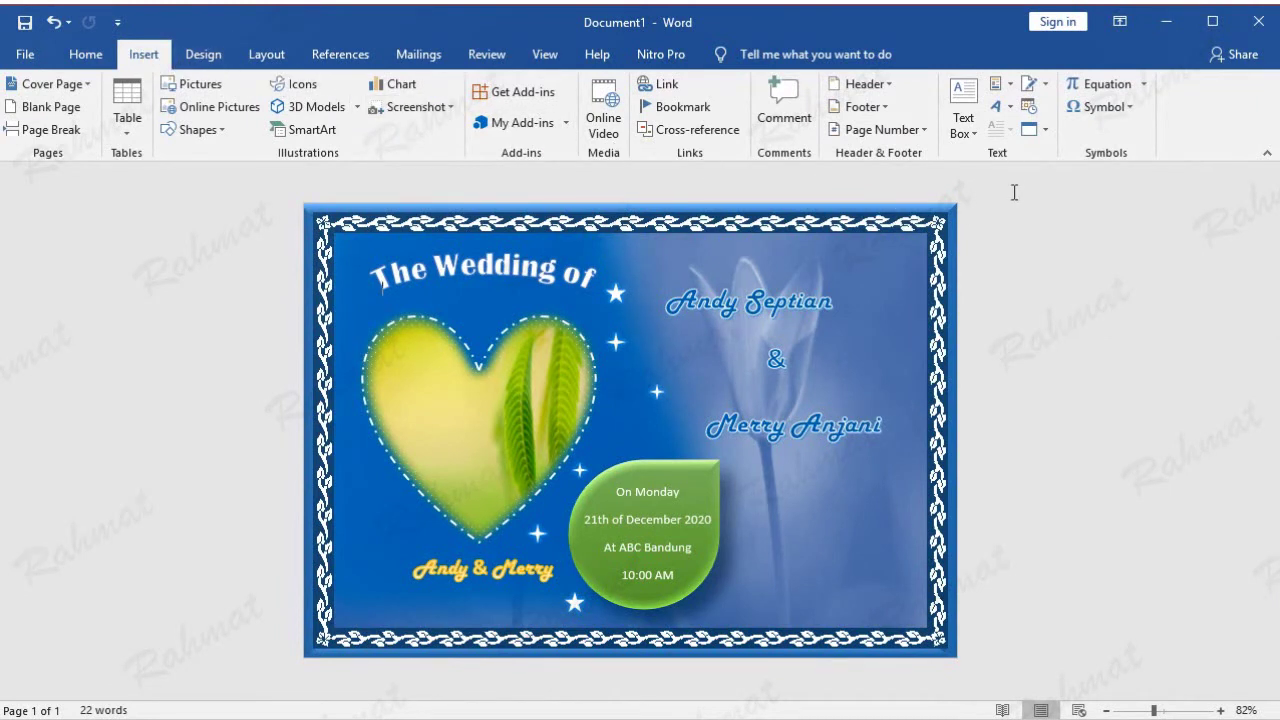
click(975, 140)
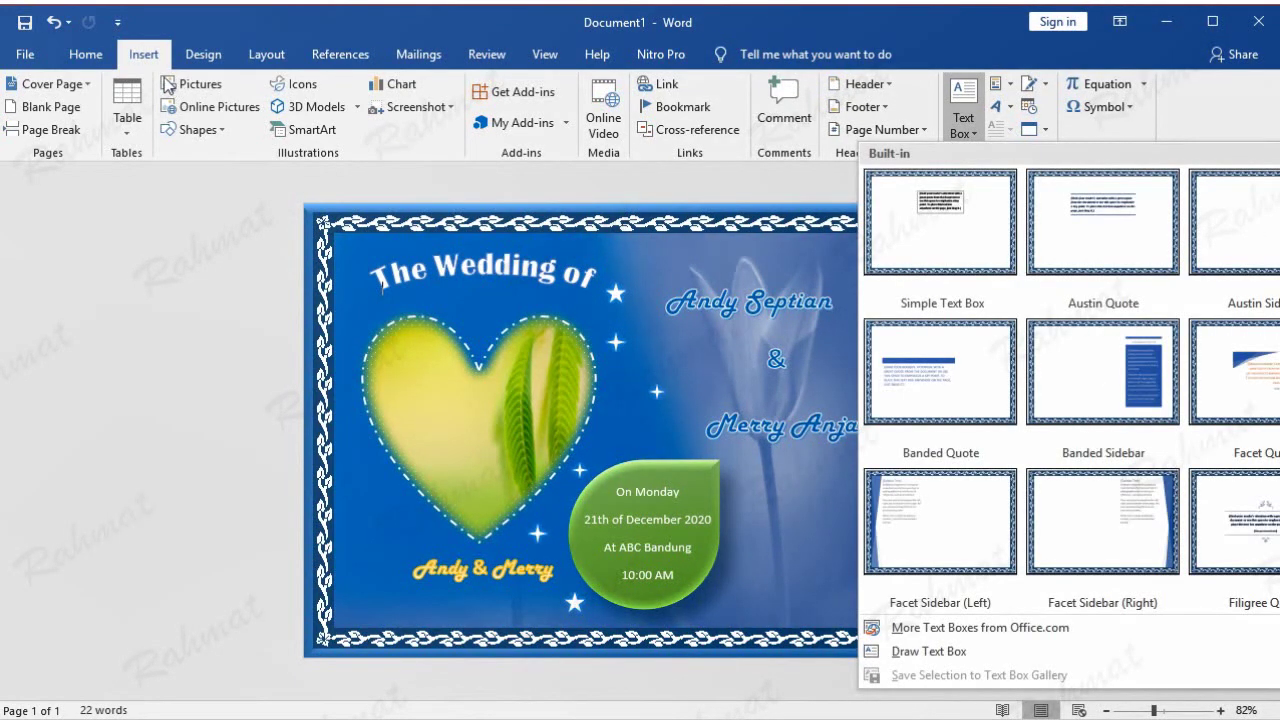
click(200, 131)
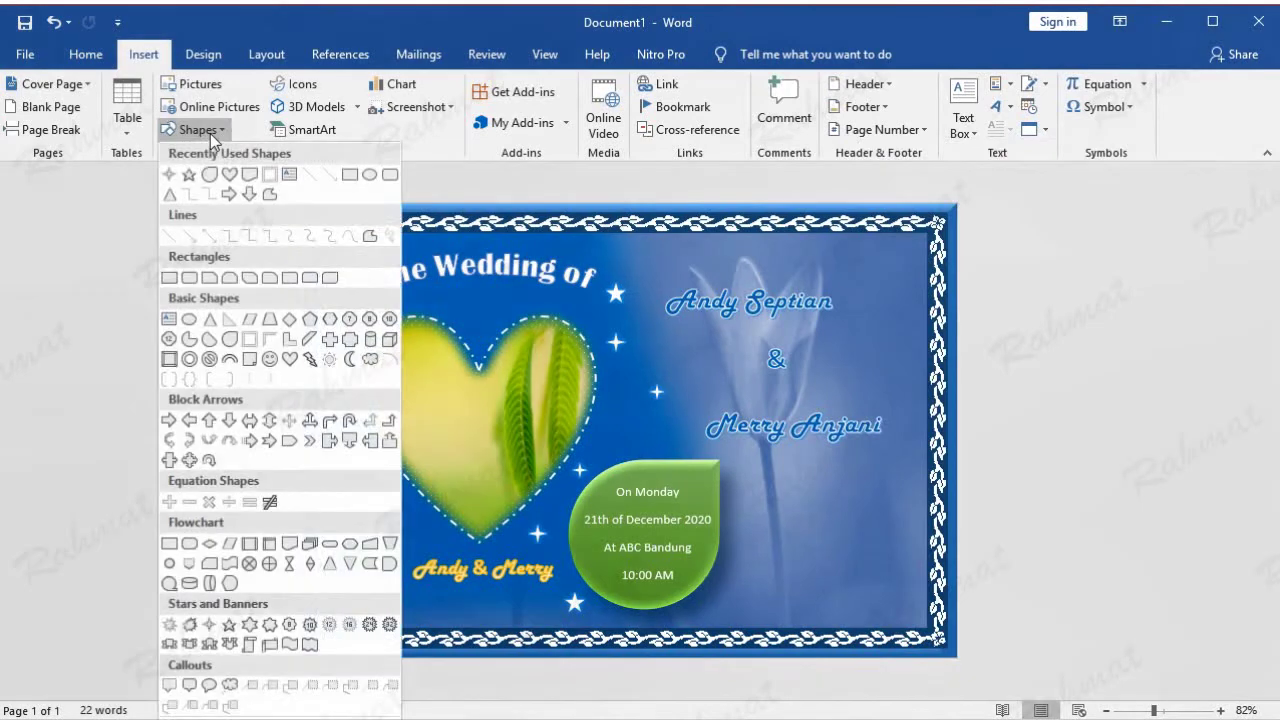
click(188, 277)
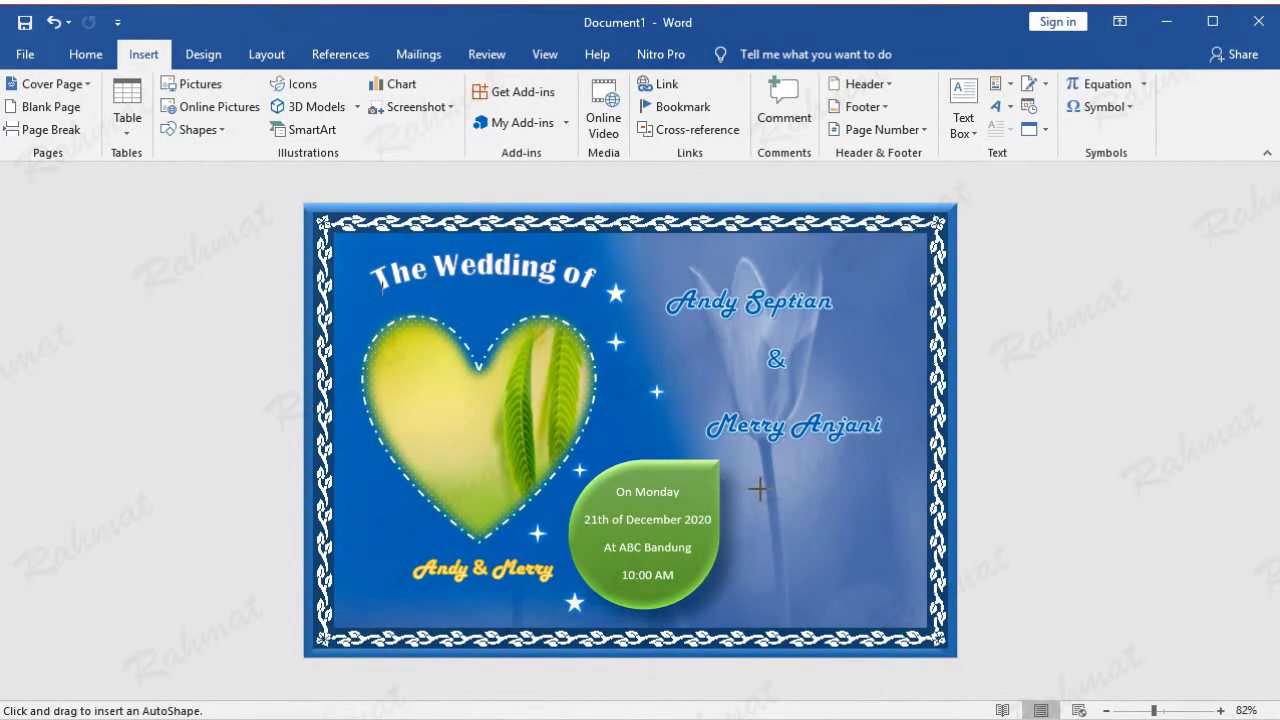
drag(759, 489, 862, 555)
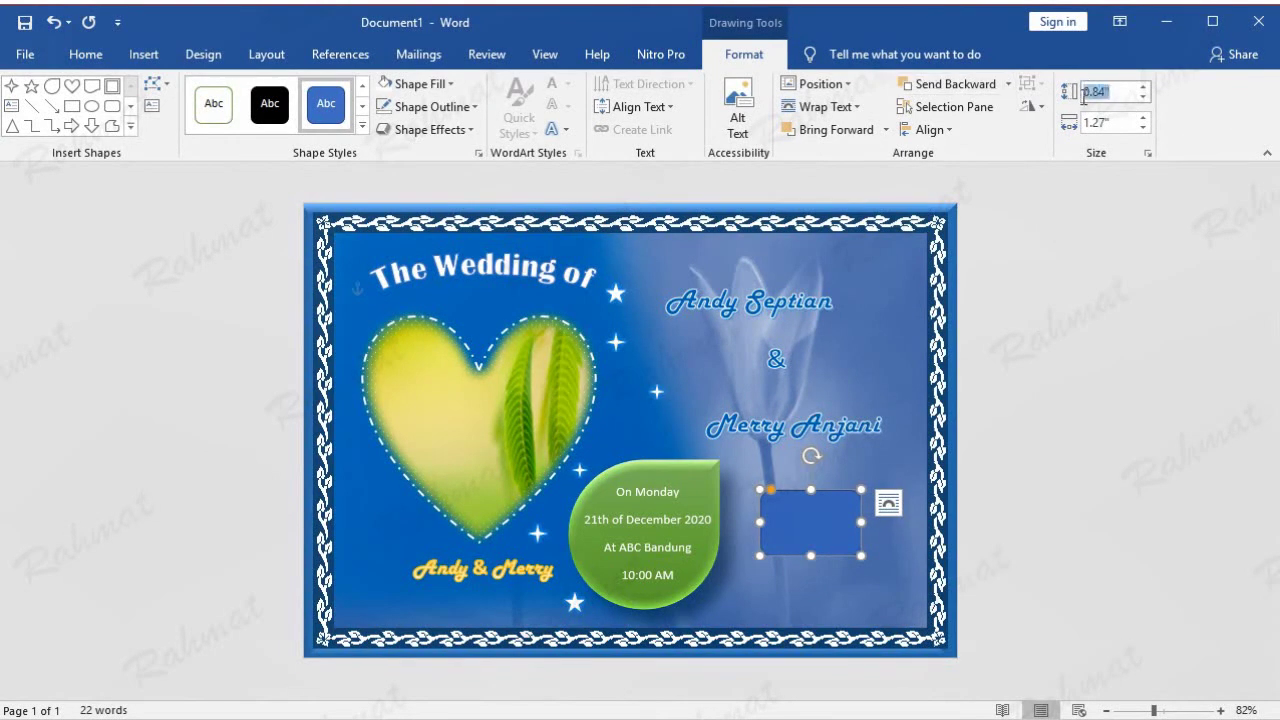
text(0.)
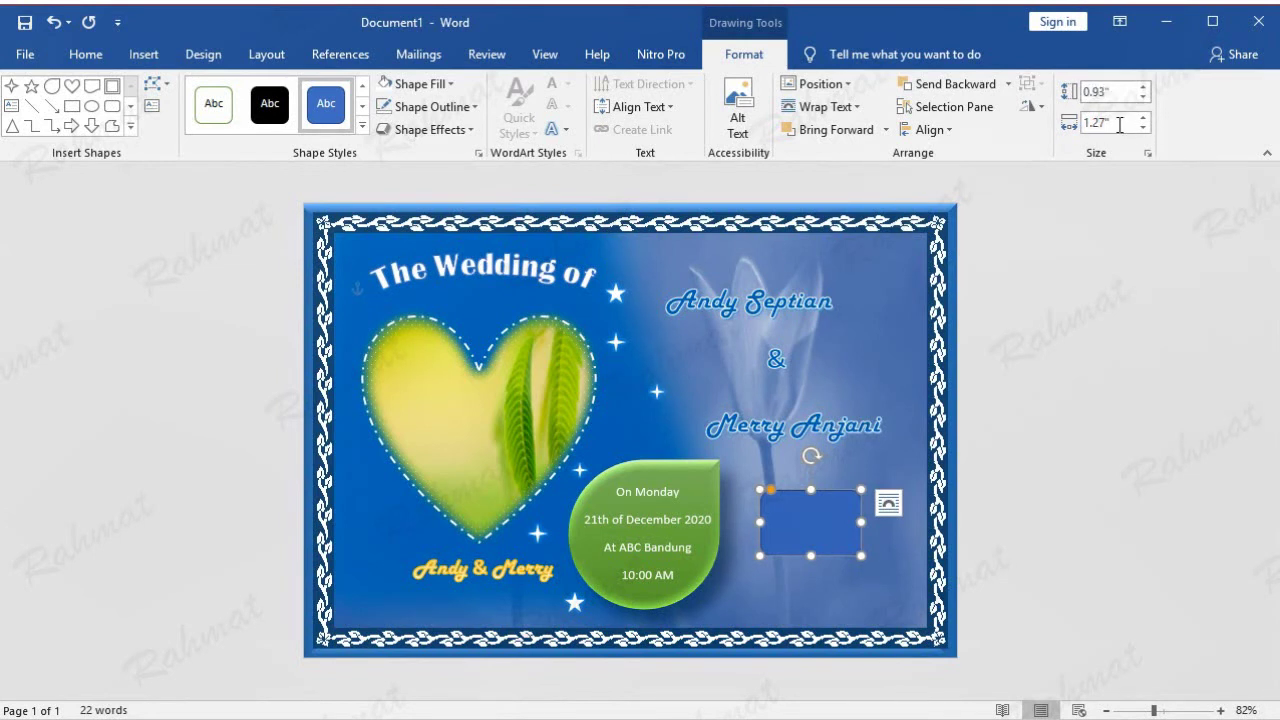
key(Tab)
text(2)
key(Return)
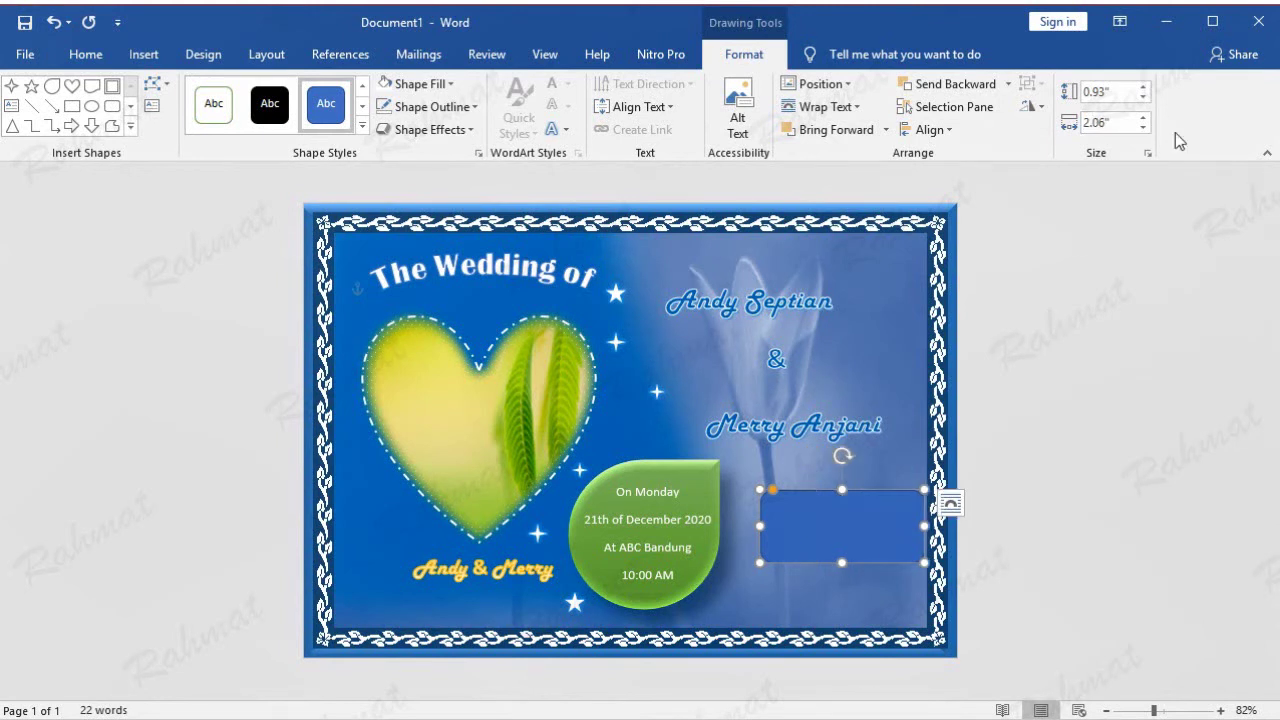
Place the box beside the date bubble with an intense blue style and white fill.
drag(845, 537, 819, 533)
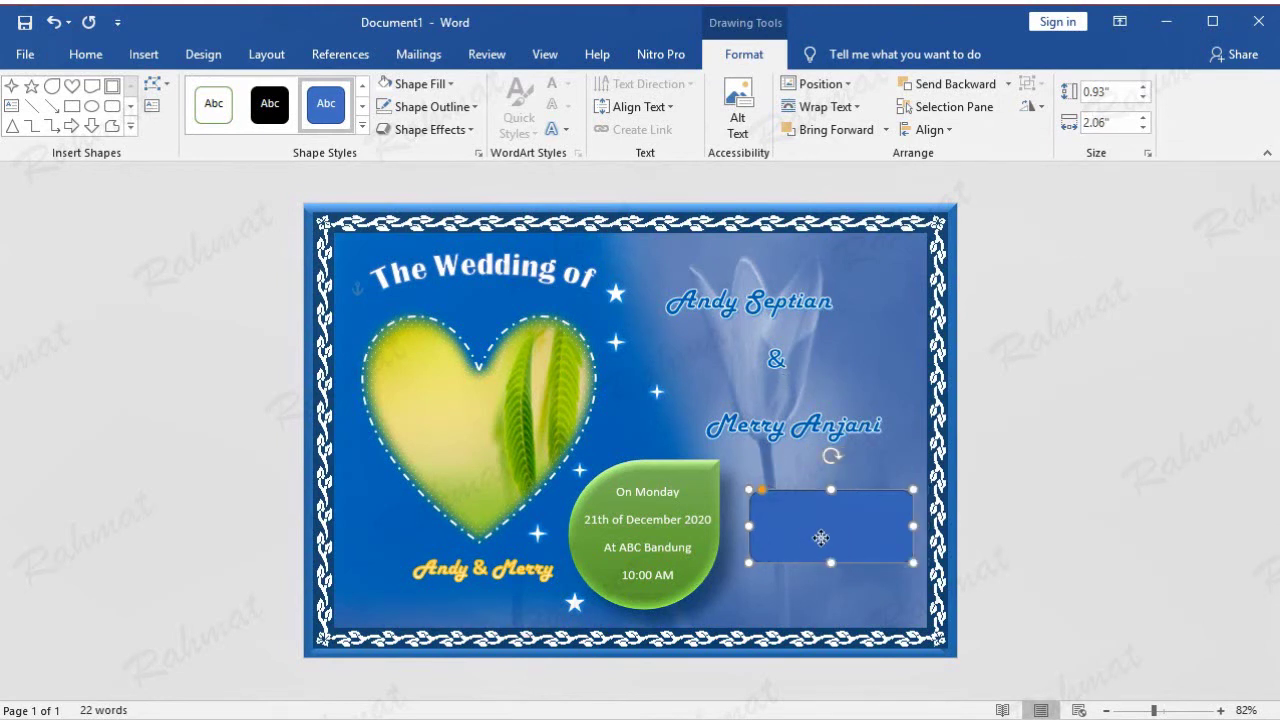
drag(819, 533, 826, 540)
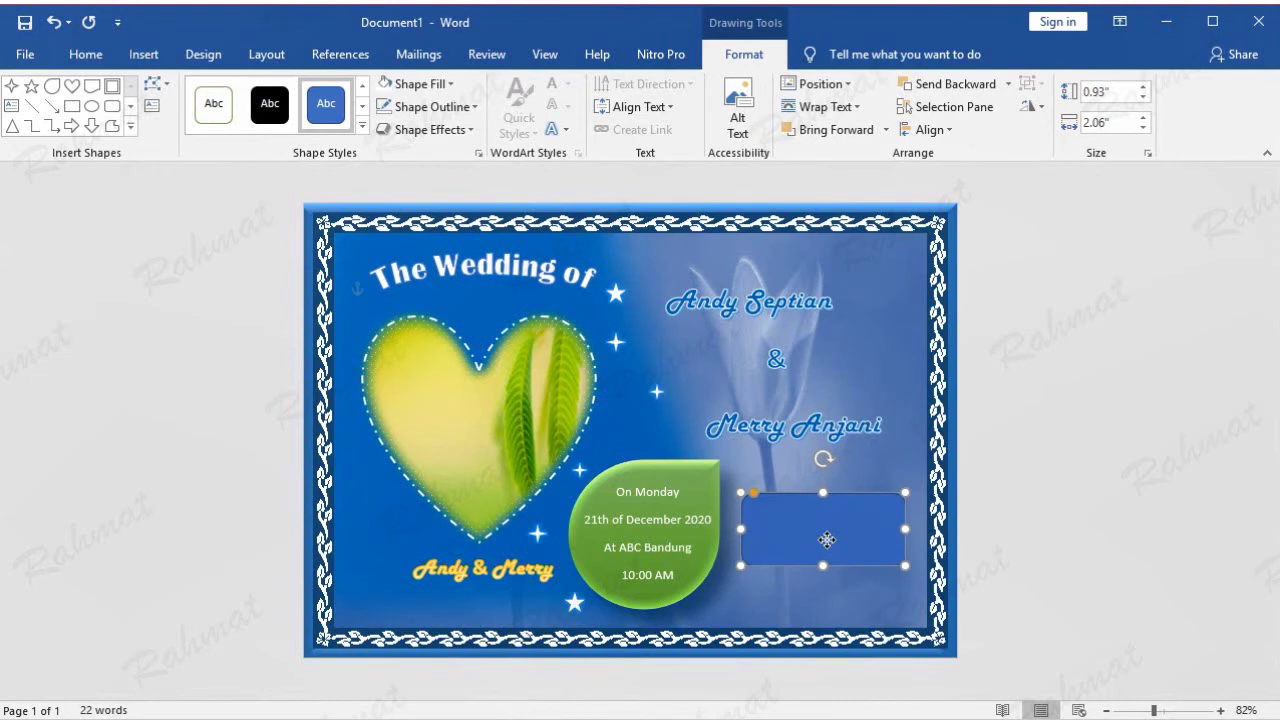
click(362, 127)
click(287, 435)
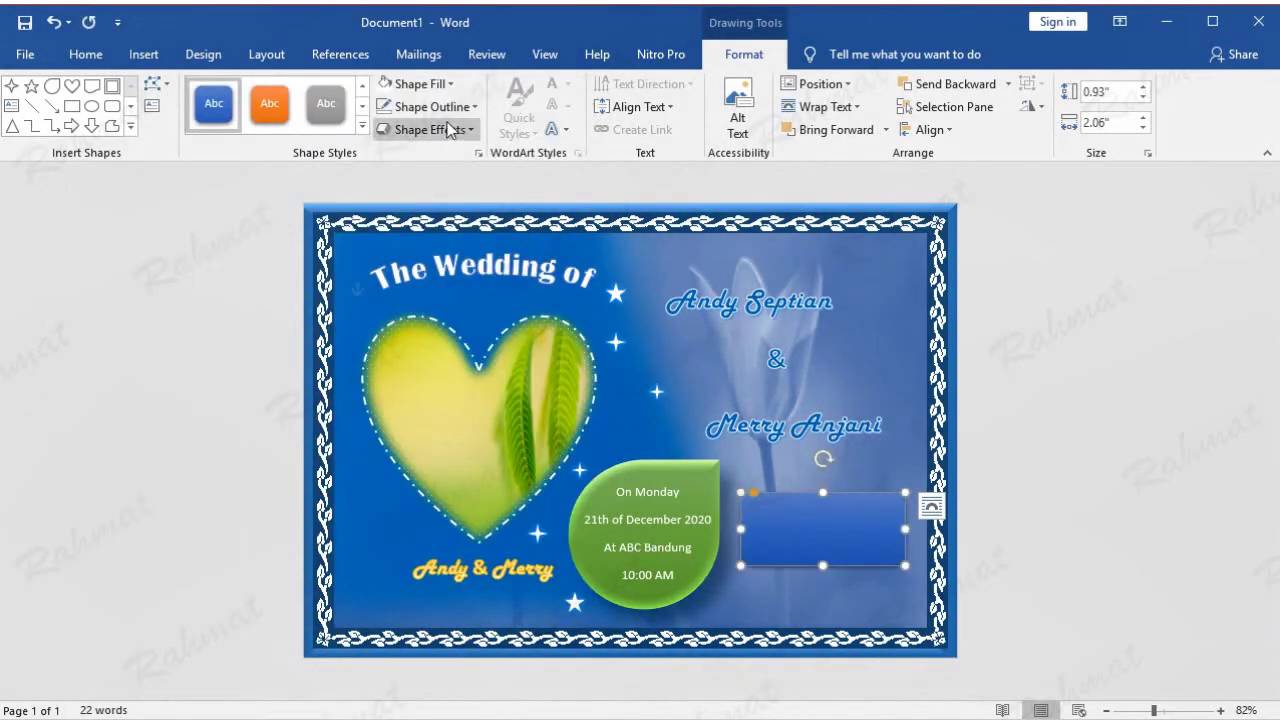
click(412, 84)
click(383, 128)
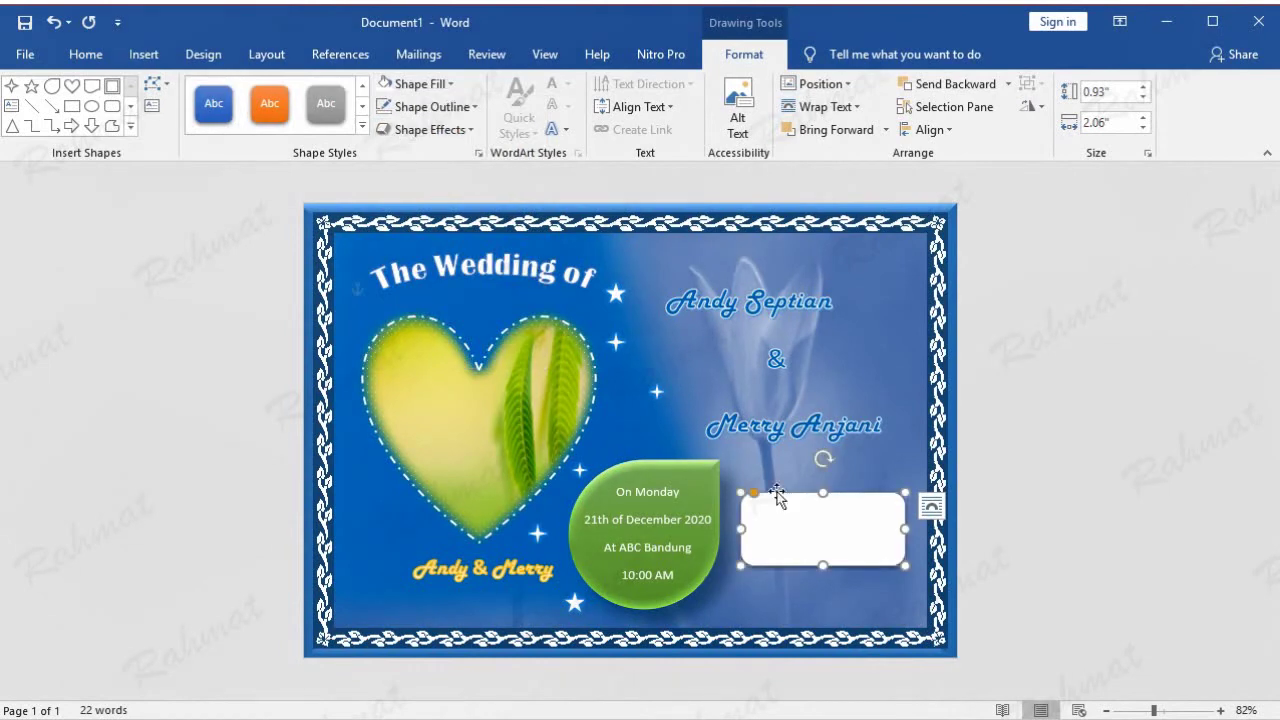
drag(826, 528, 828, 535)
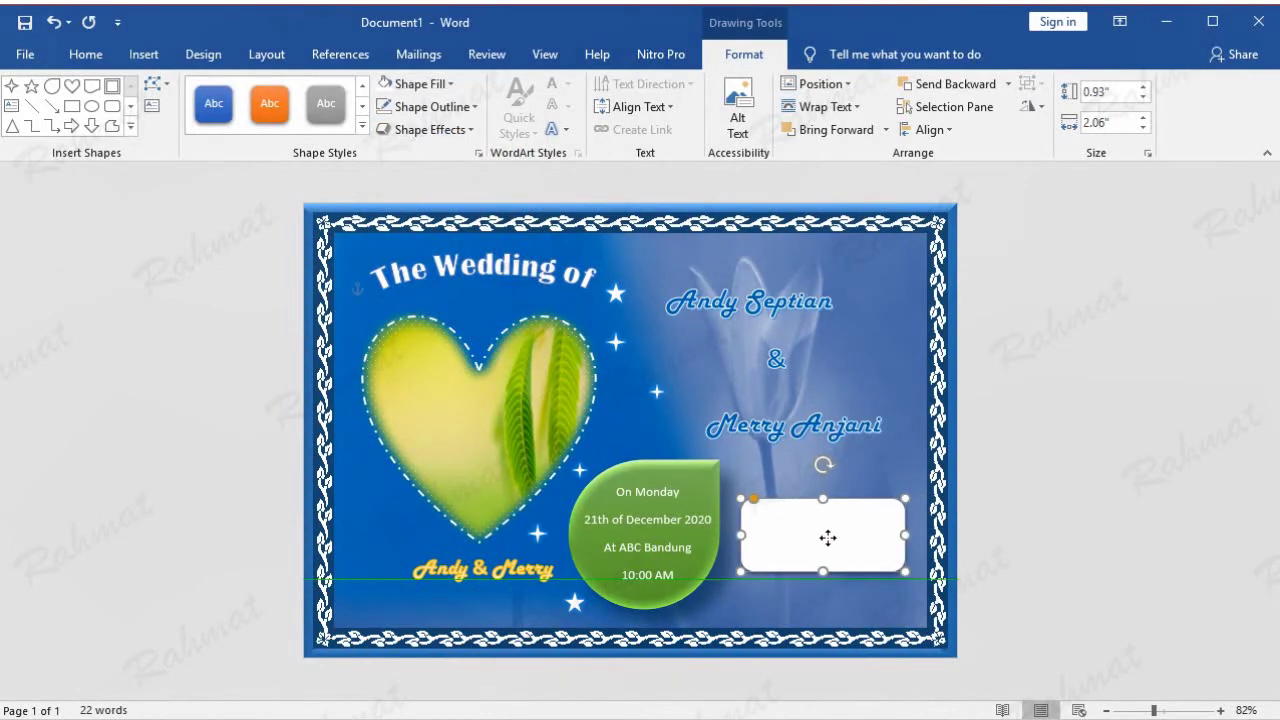
click(1097, 452)
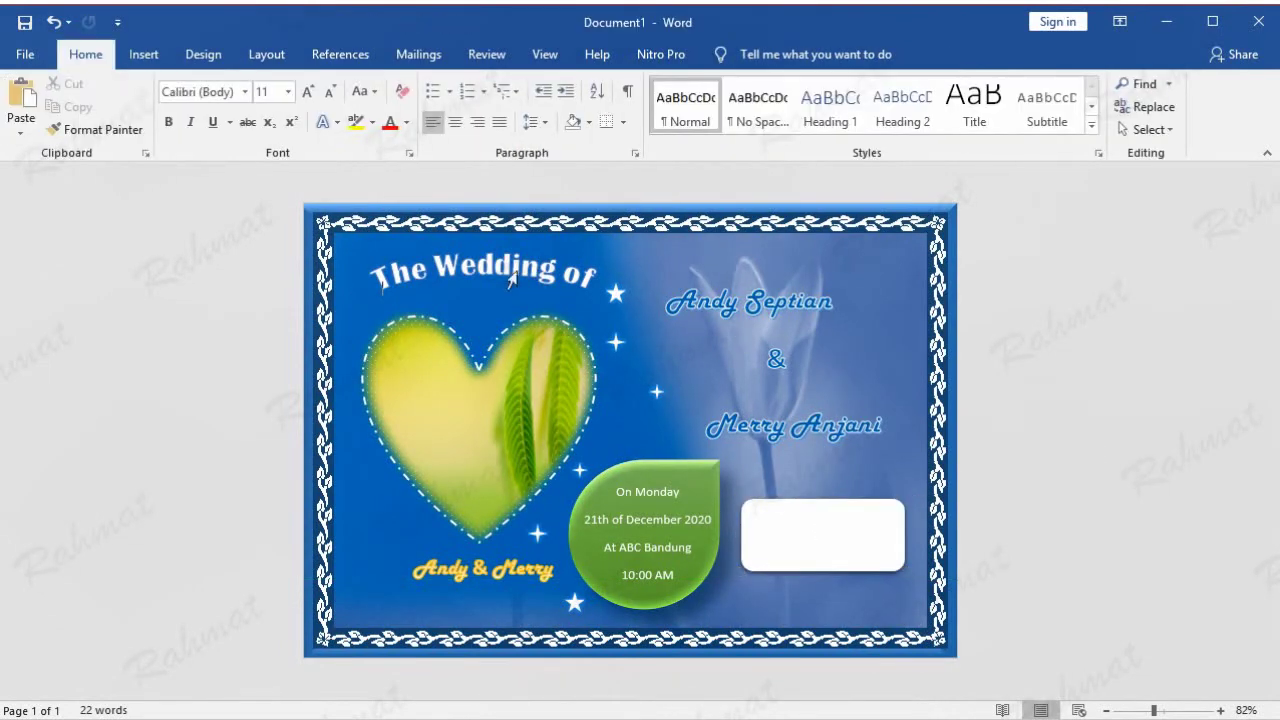
Add WordArt text 'To My Friend :' and shrink it to 16 point.
click(145, 55)
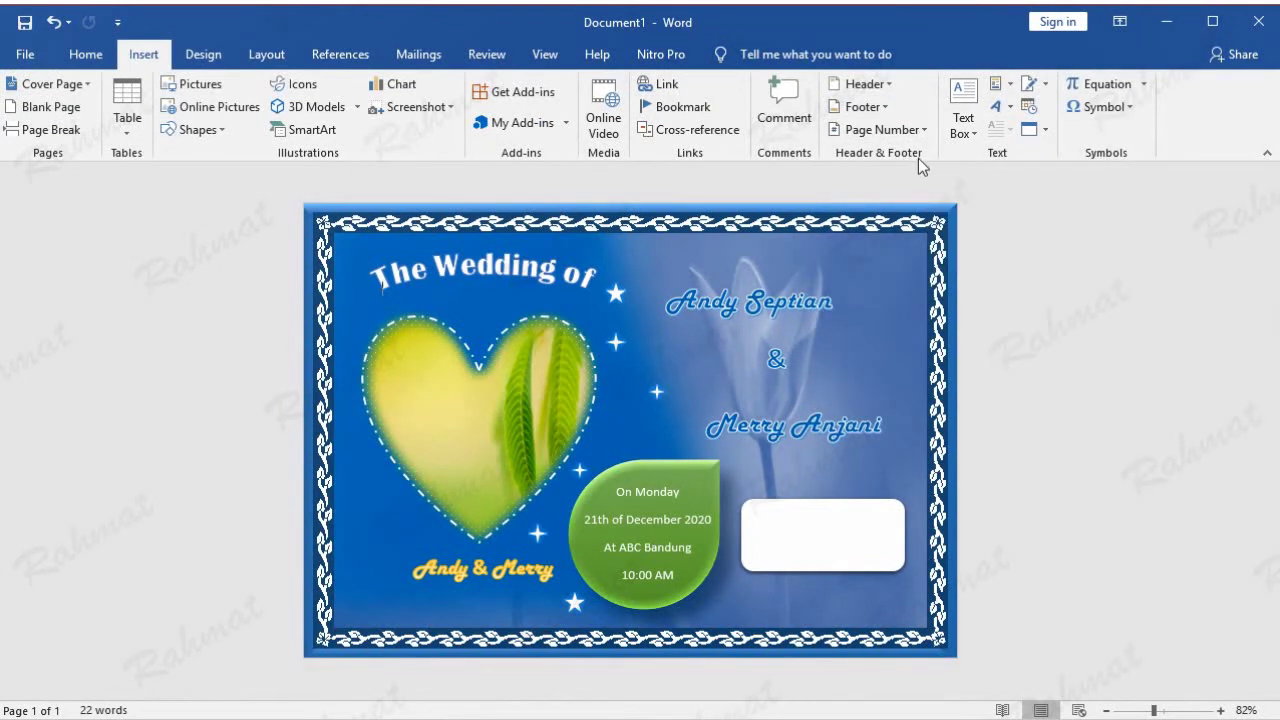
click(1008, 116)
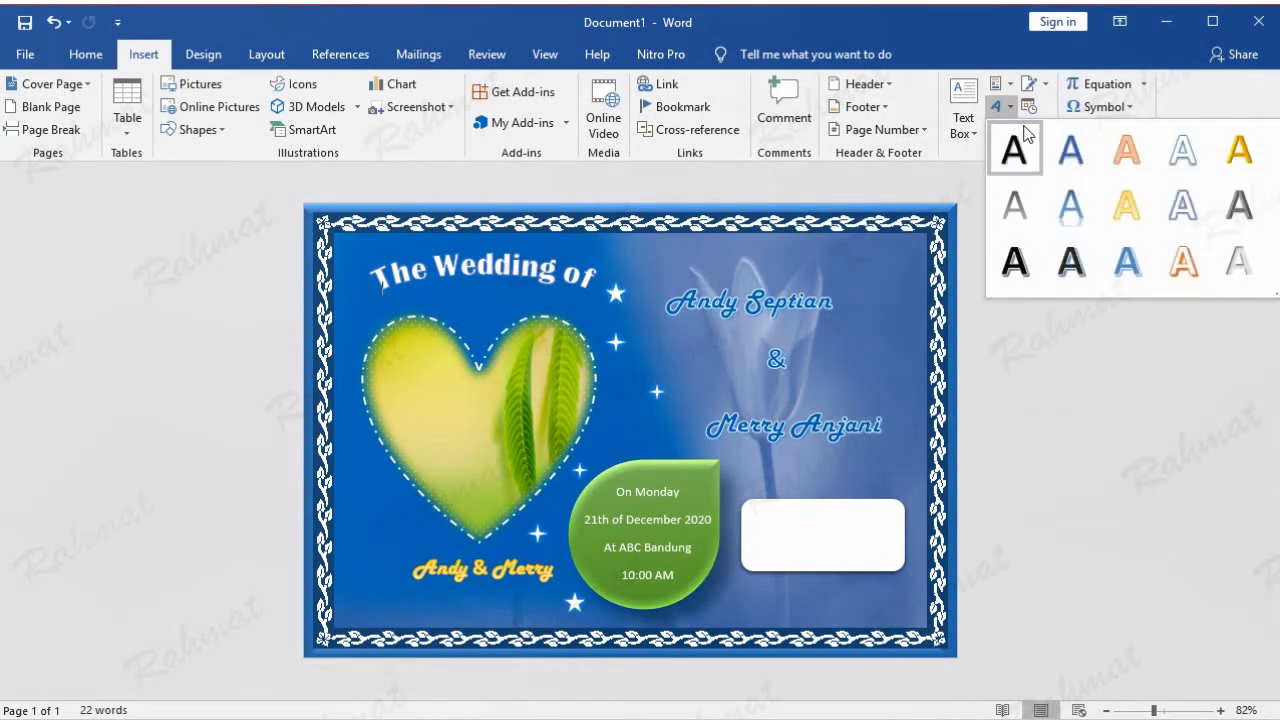
click(1017, 143)
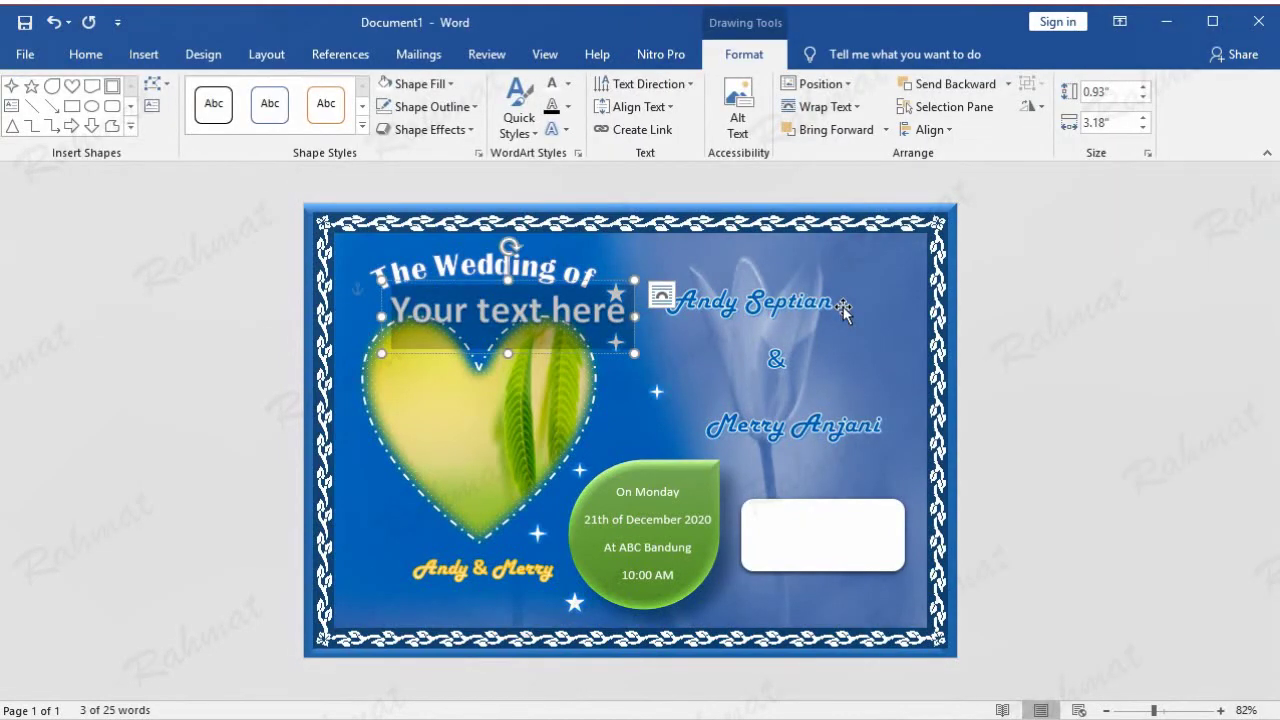
text(To)
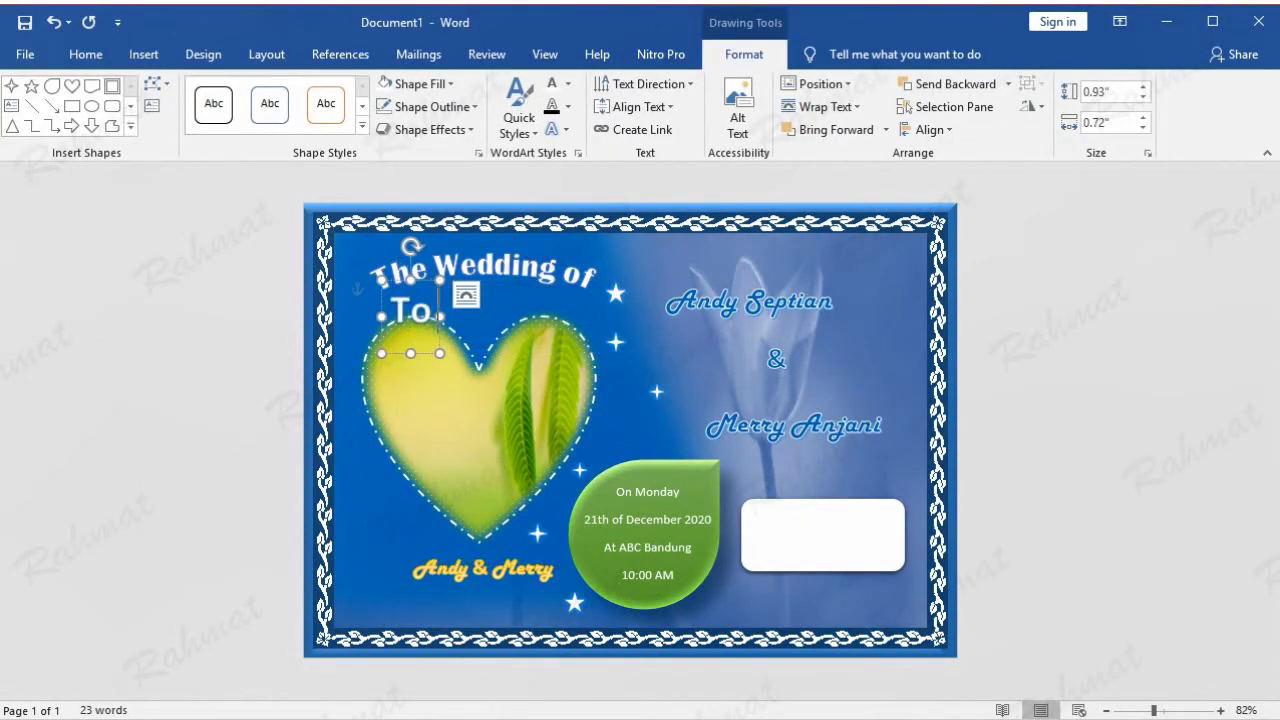
text( My)
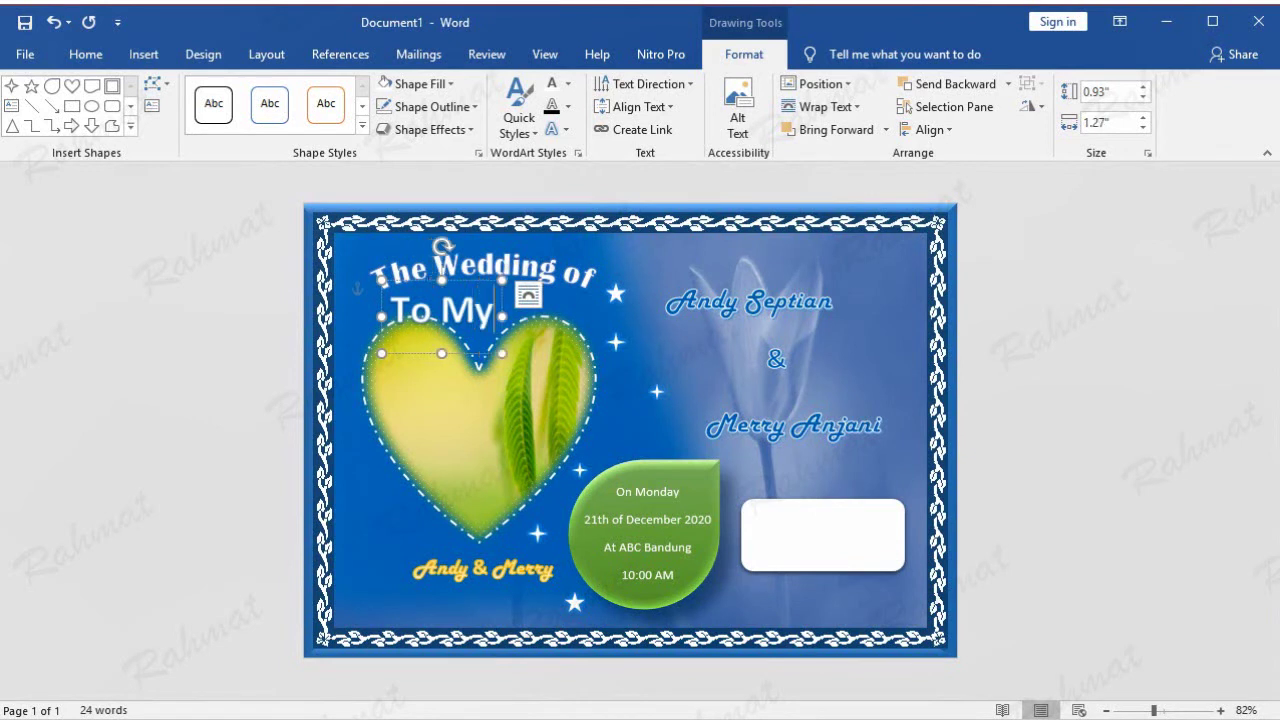
text( Frie)
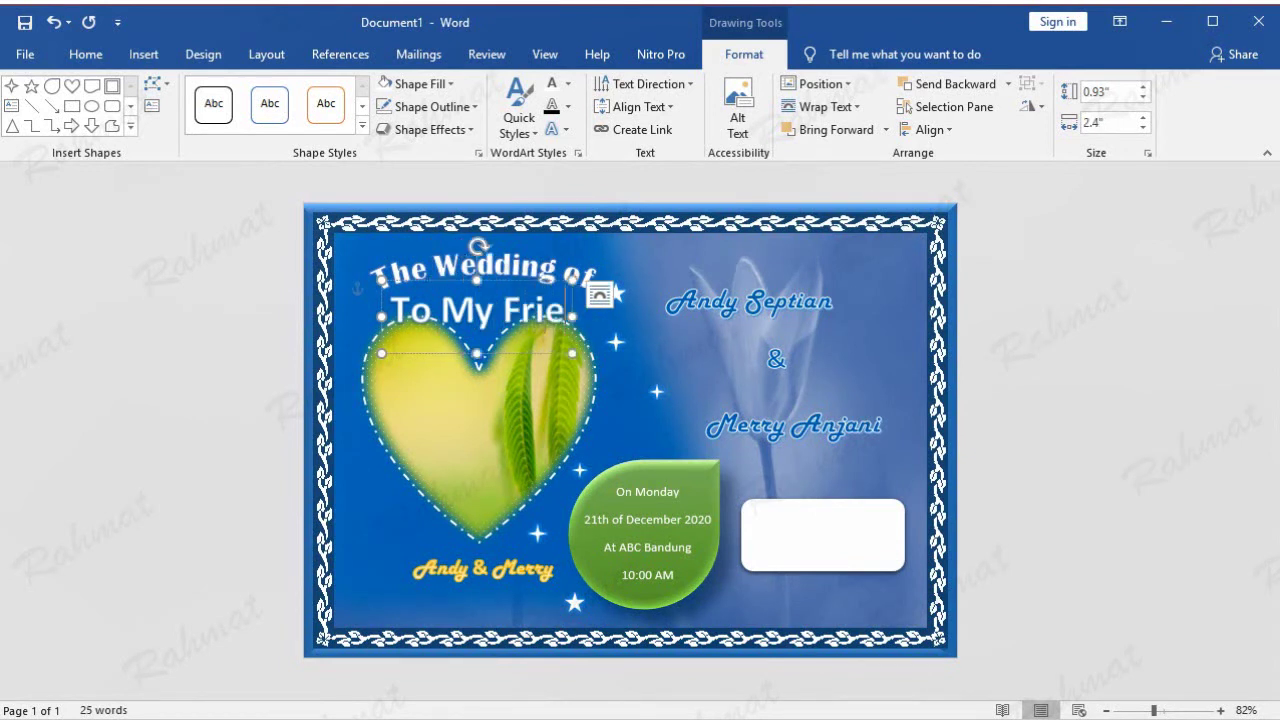
text(nd :)
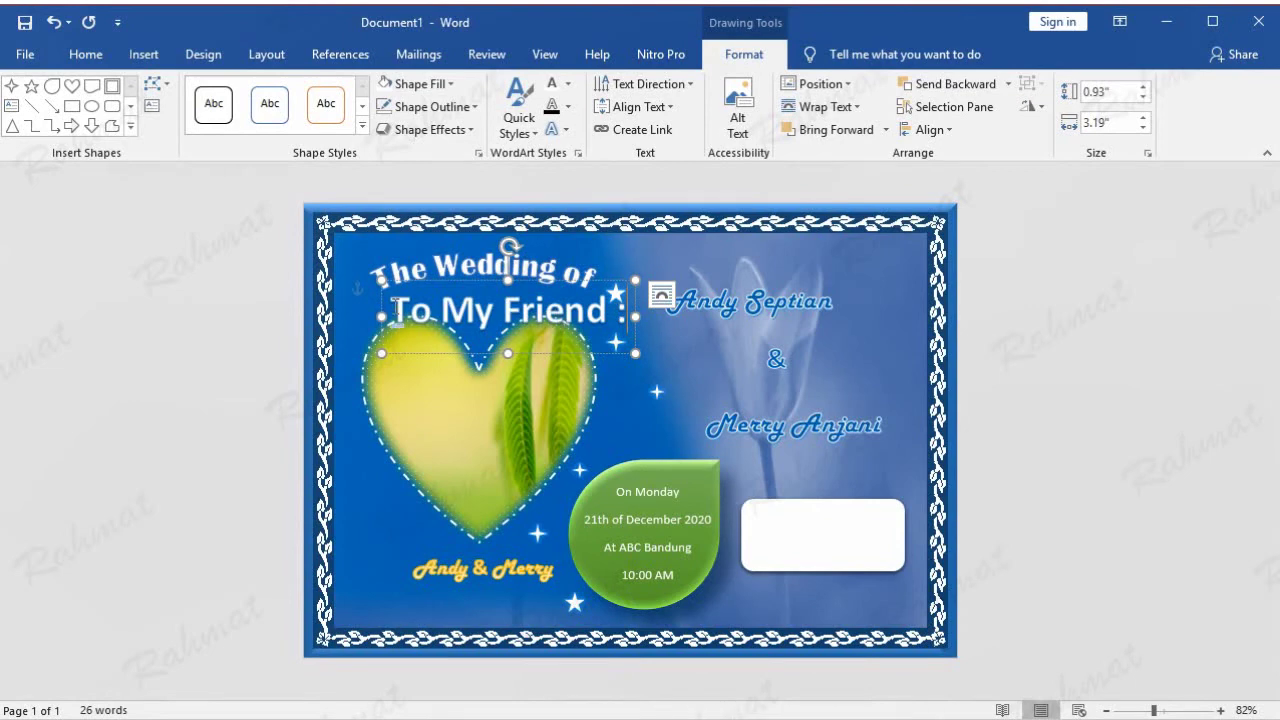
drag(392, 310, 626, 312)
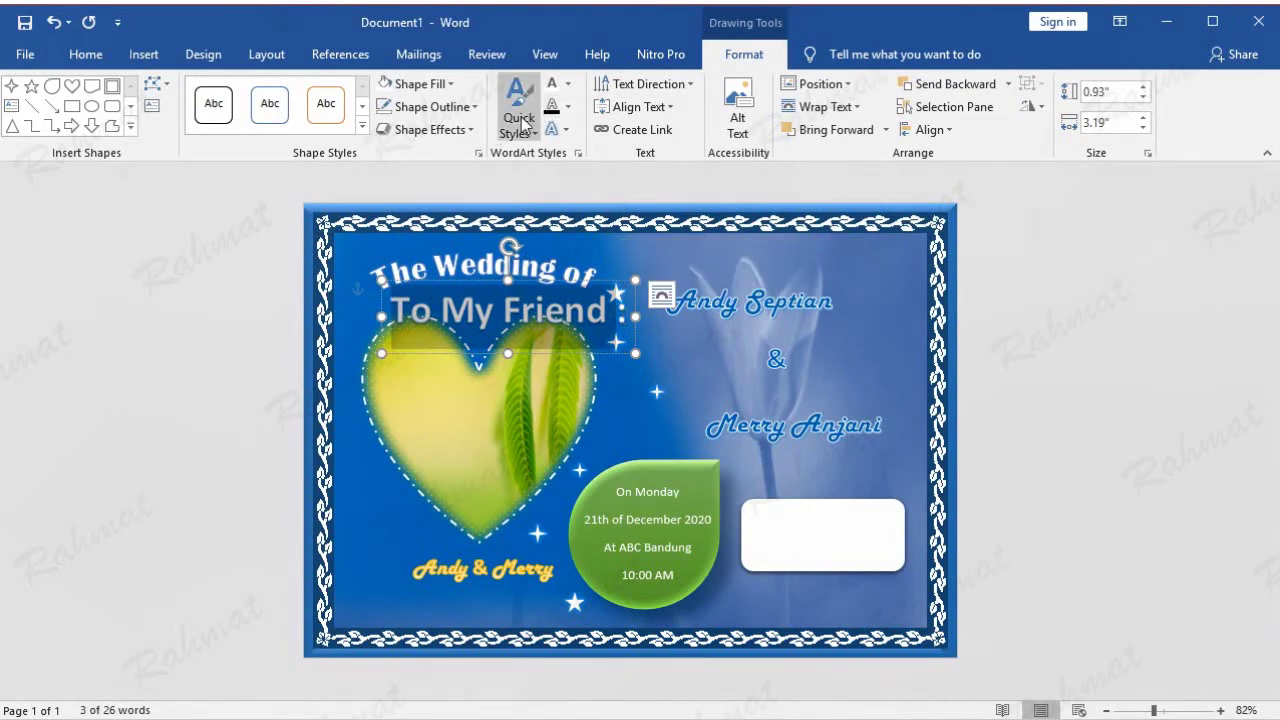
click(86, 54)
click(288, 92)
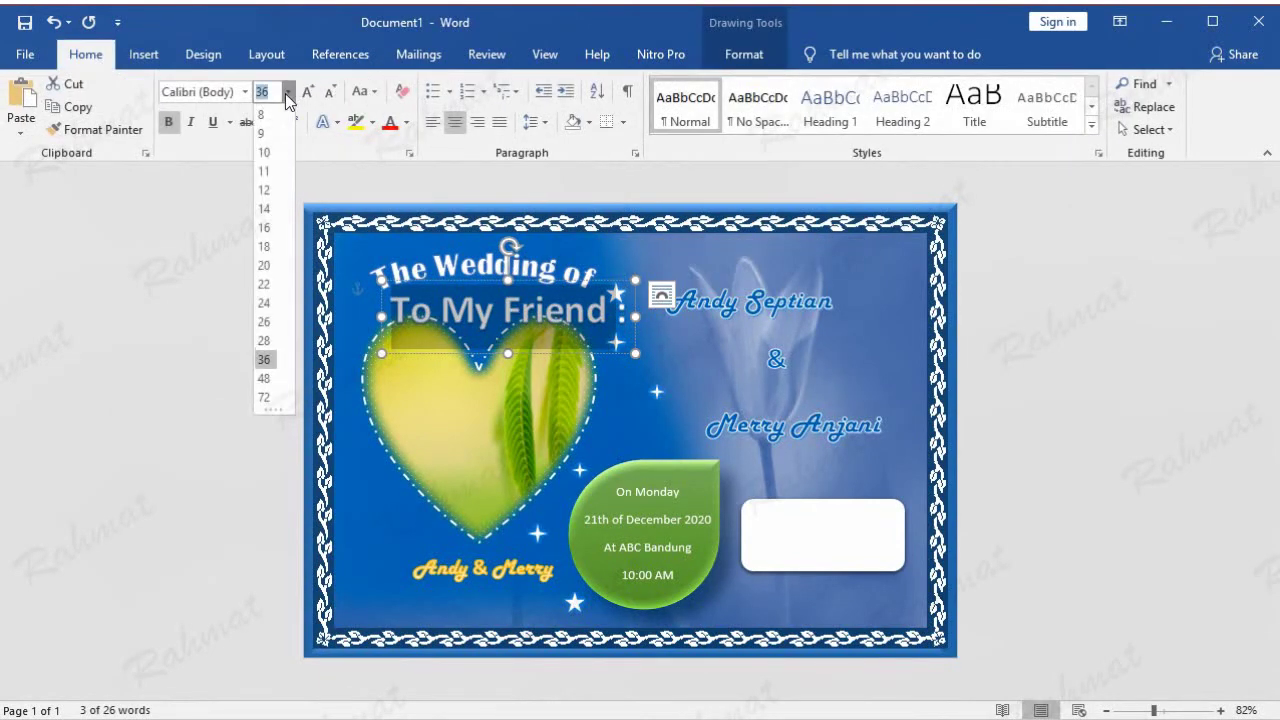
click(268, 231)
Move the label above the white box and remove its text outline.
drag(414, 297, 832, 452)
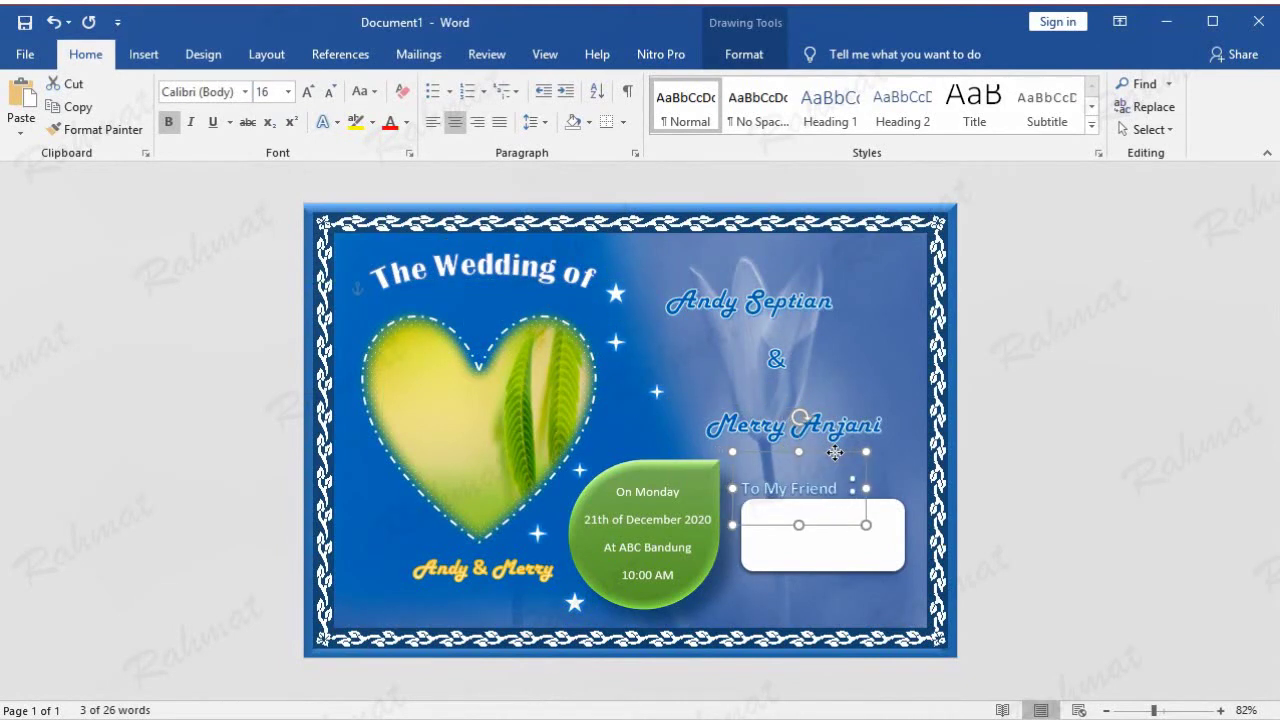
drag(832, 452, 846, 452)
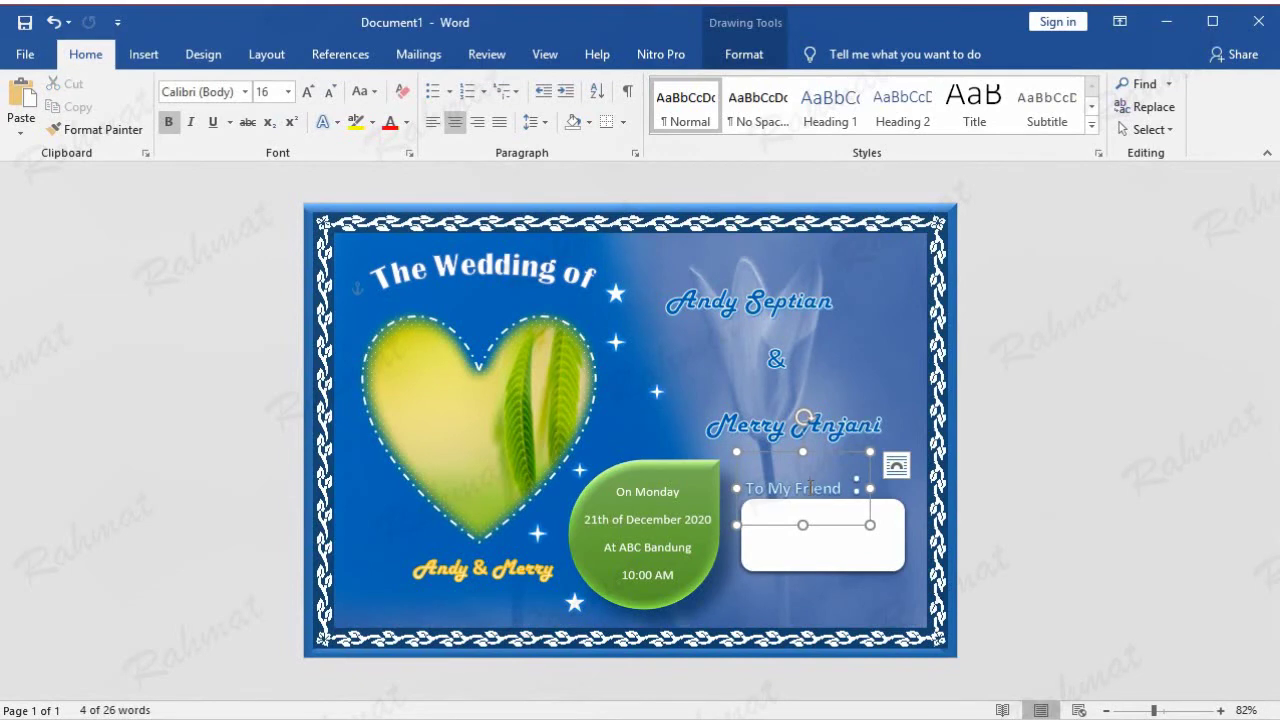
triple_click(812, 488)
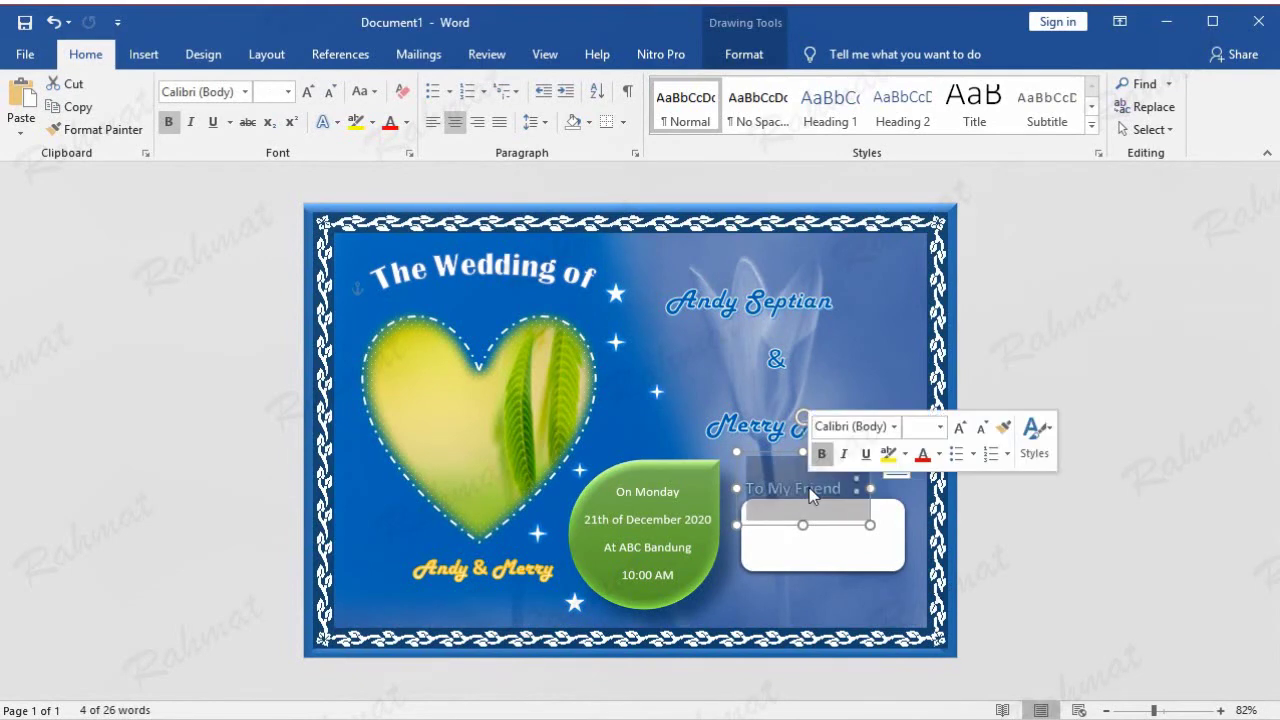
click(288, 91)
click(263, 228)
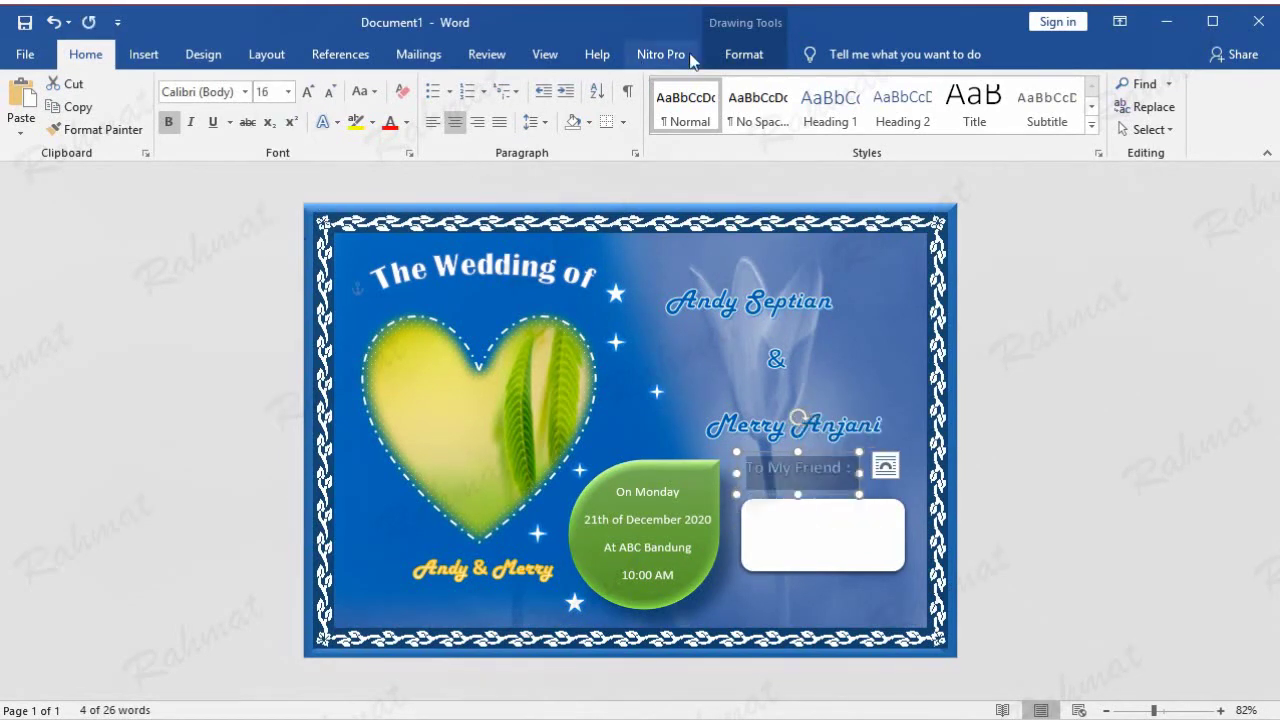
click(744, 54)
click(568, 107)
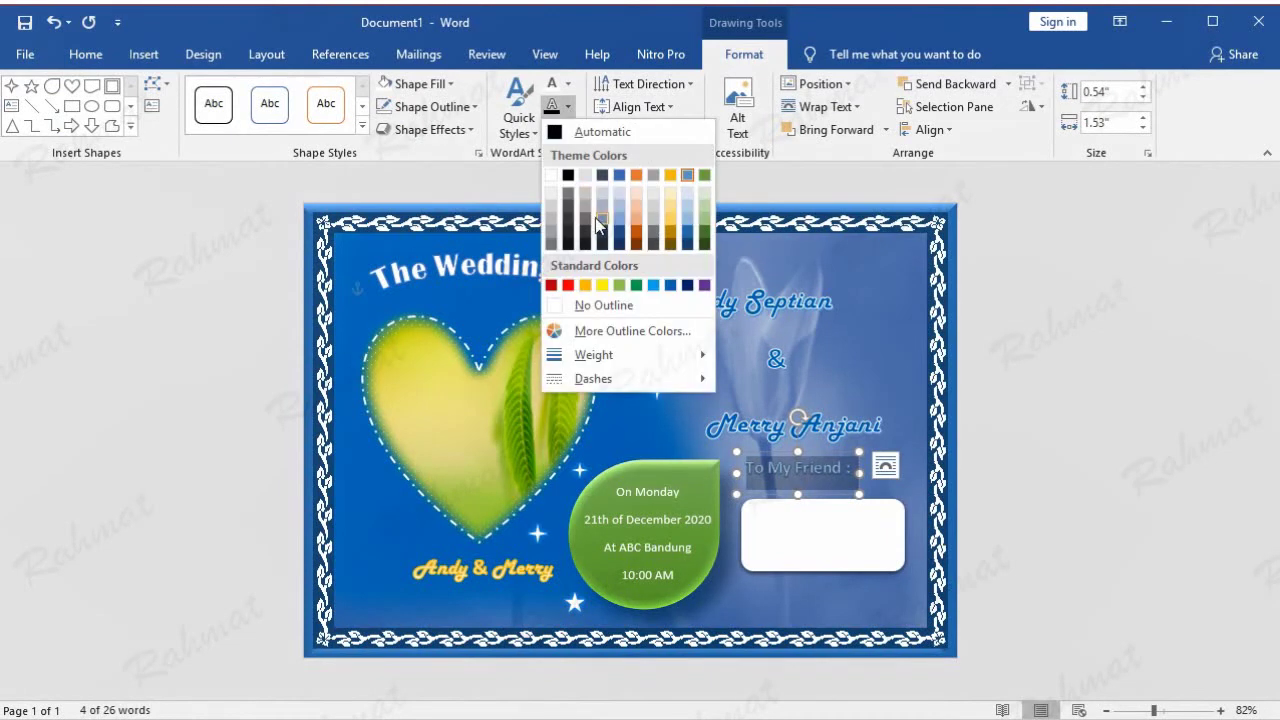
click(620, 302)
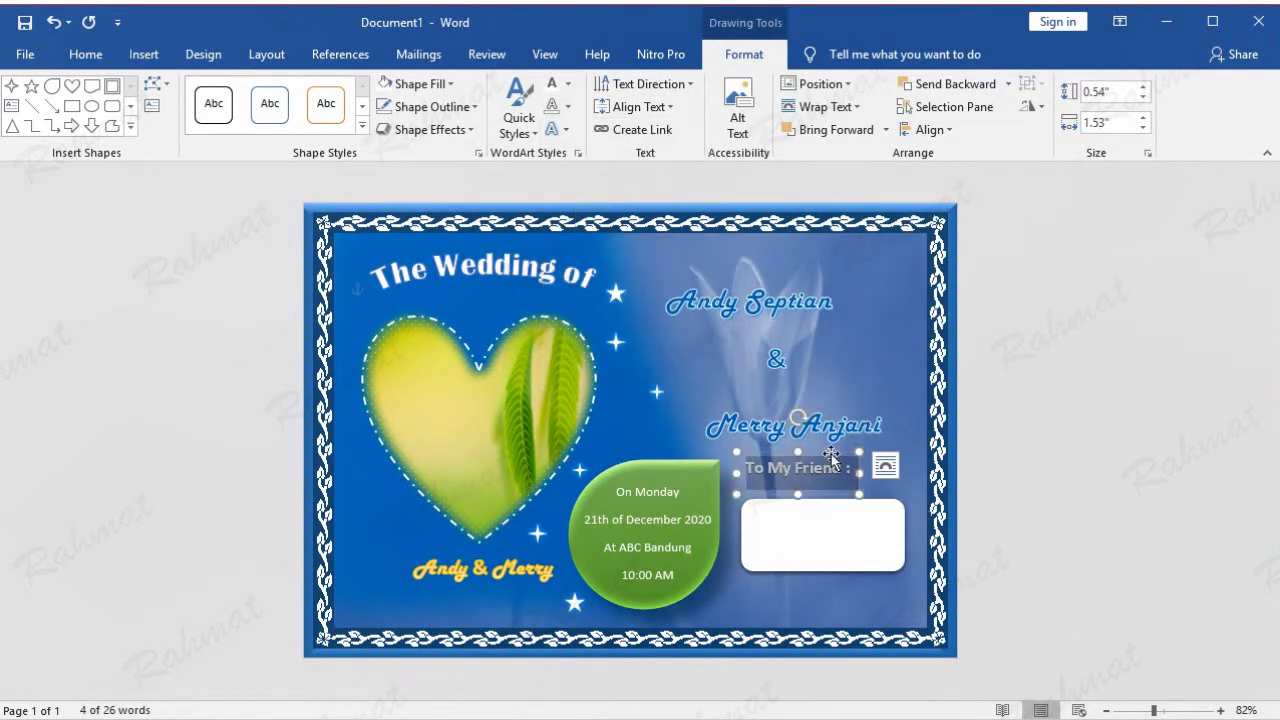
Lower the label onto the white box's top edge and set it to 14 point.
drag(834, 467, 834, 489)
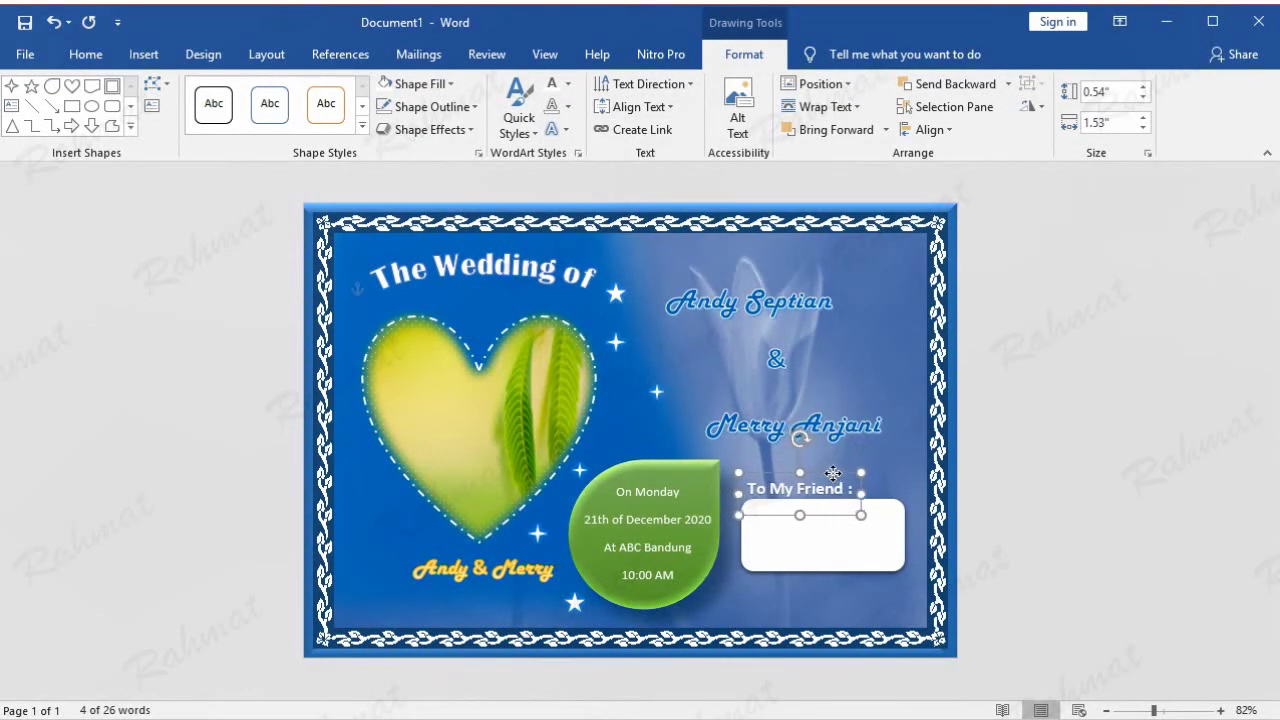
triple_click(830, 491)
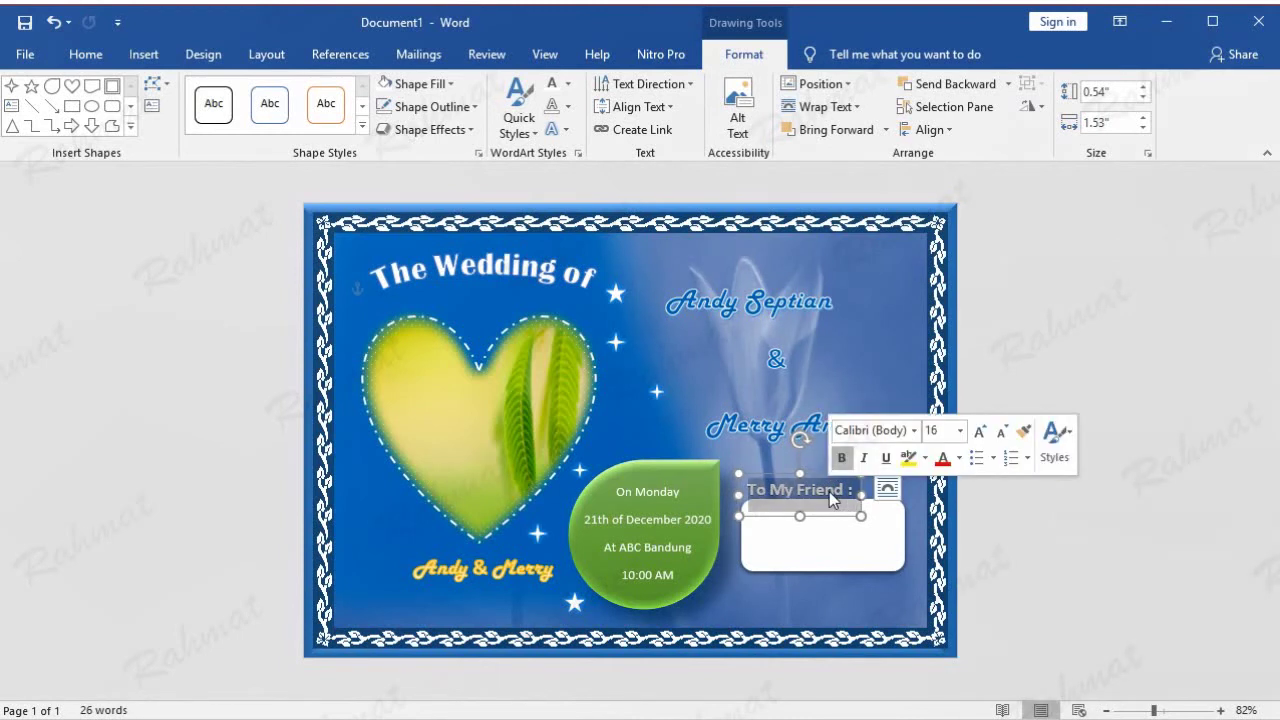
click(960, 430)
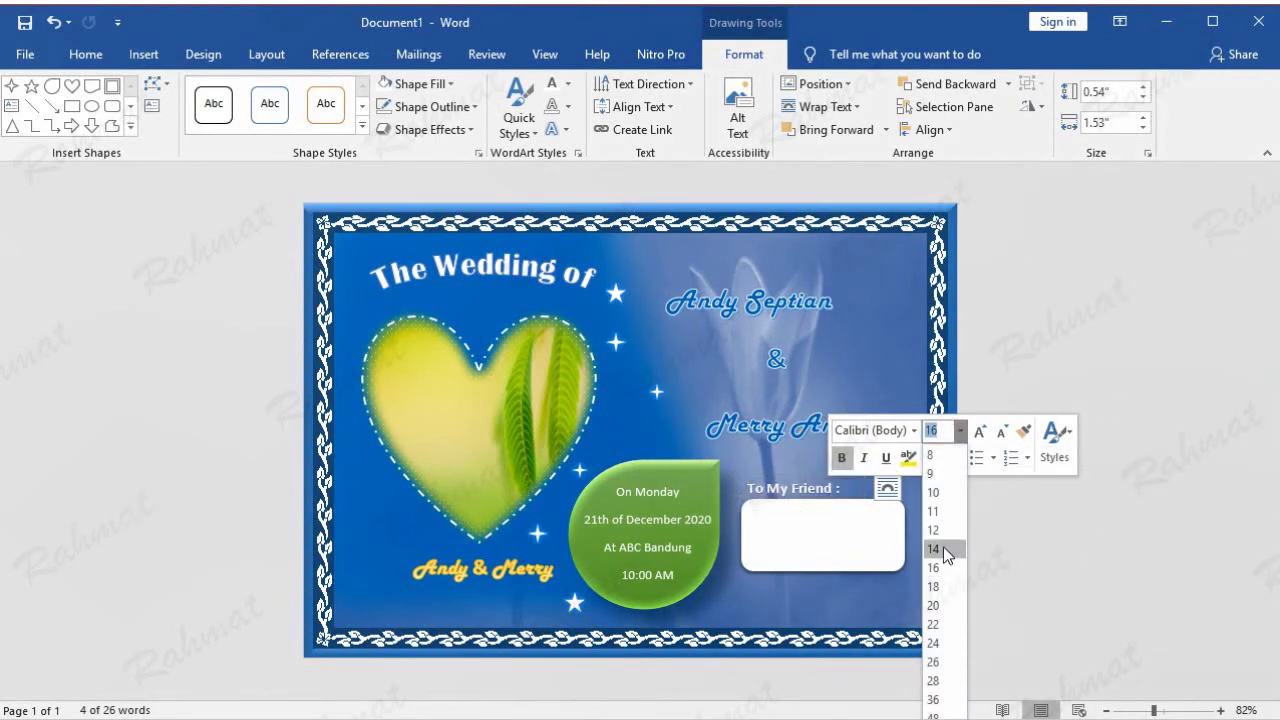
click(943, 548)
click(1062, 532)
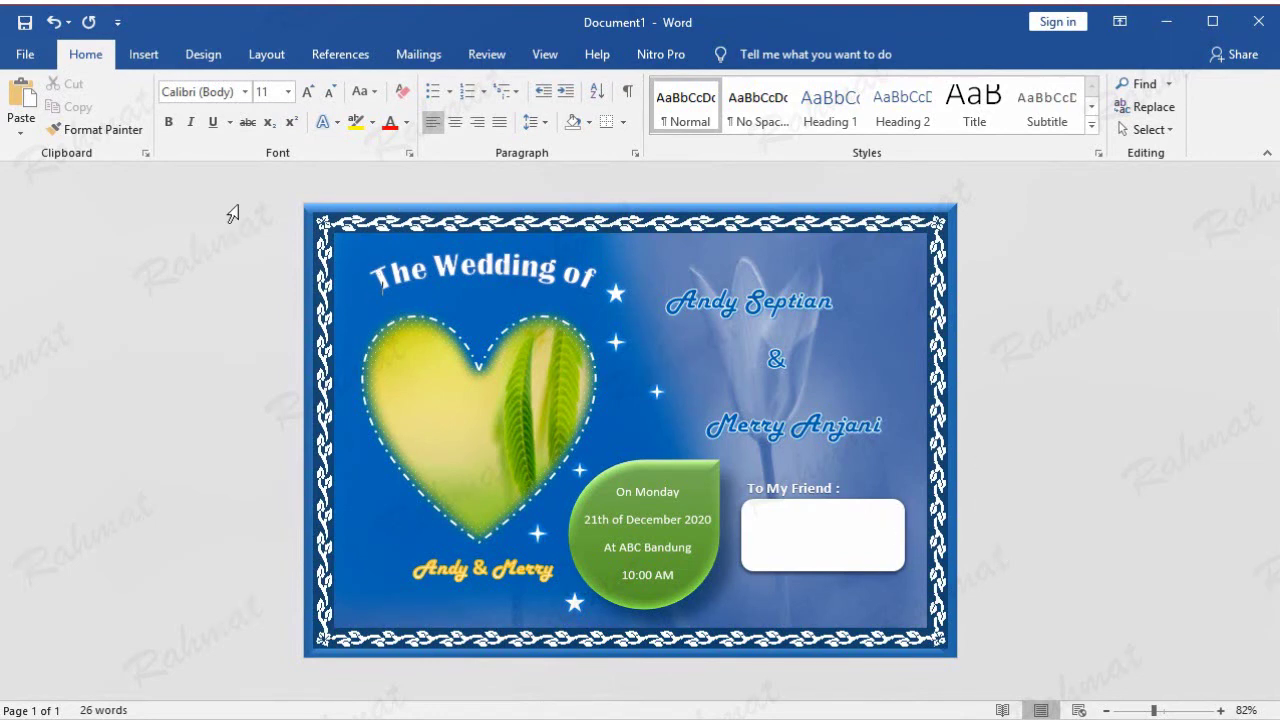
Insert a simple text box beside the date bubble and replace its placeholder with the guest's name.
click(142, 54)
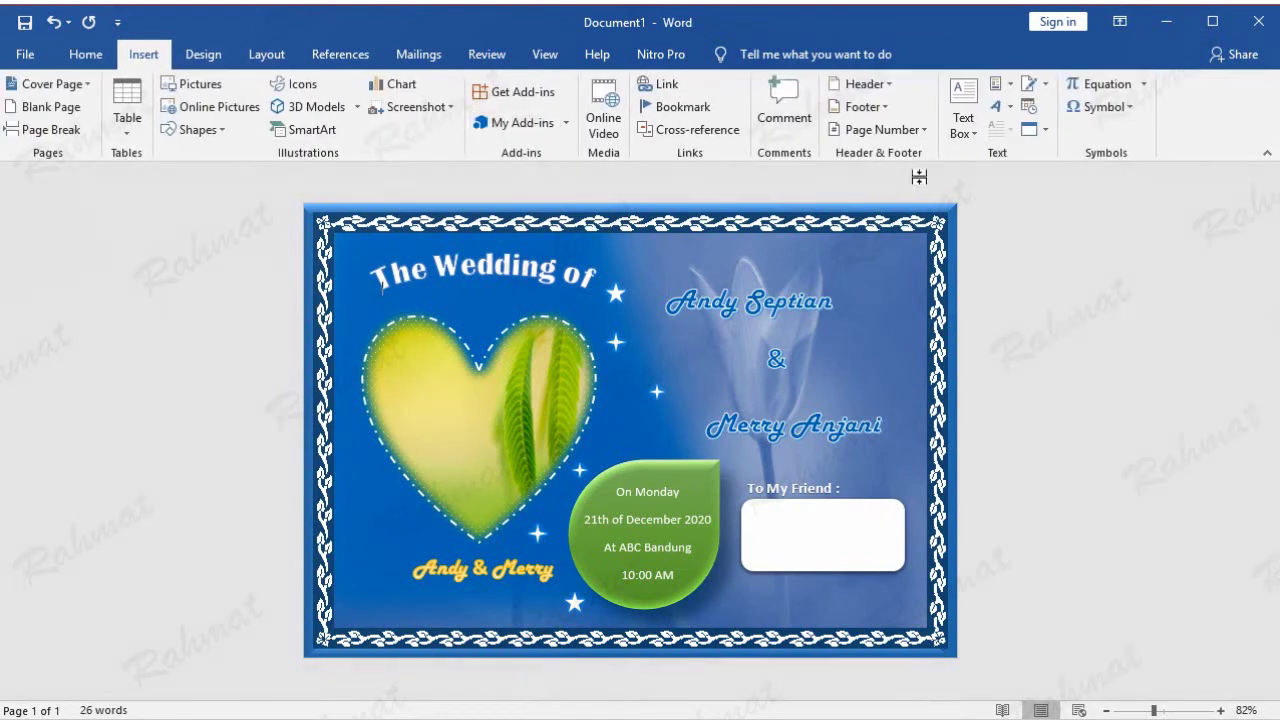
click(963, 118)
click(972, 182)
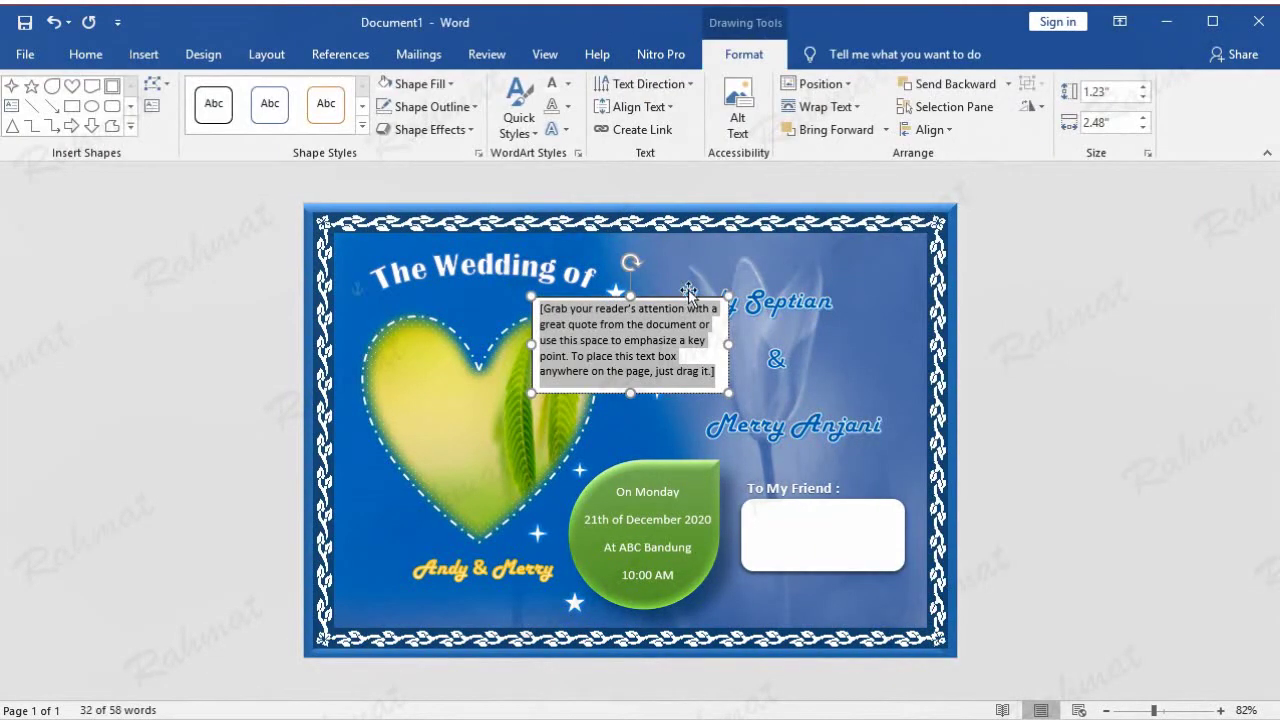
drag(674, 295, 867, 496)
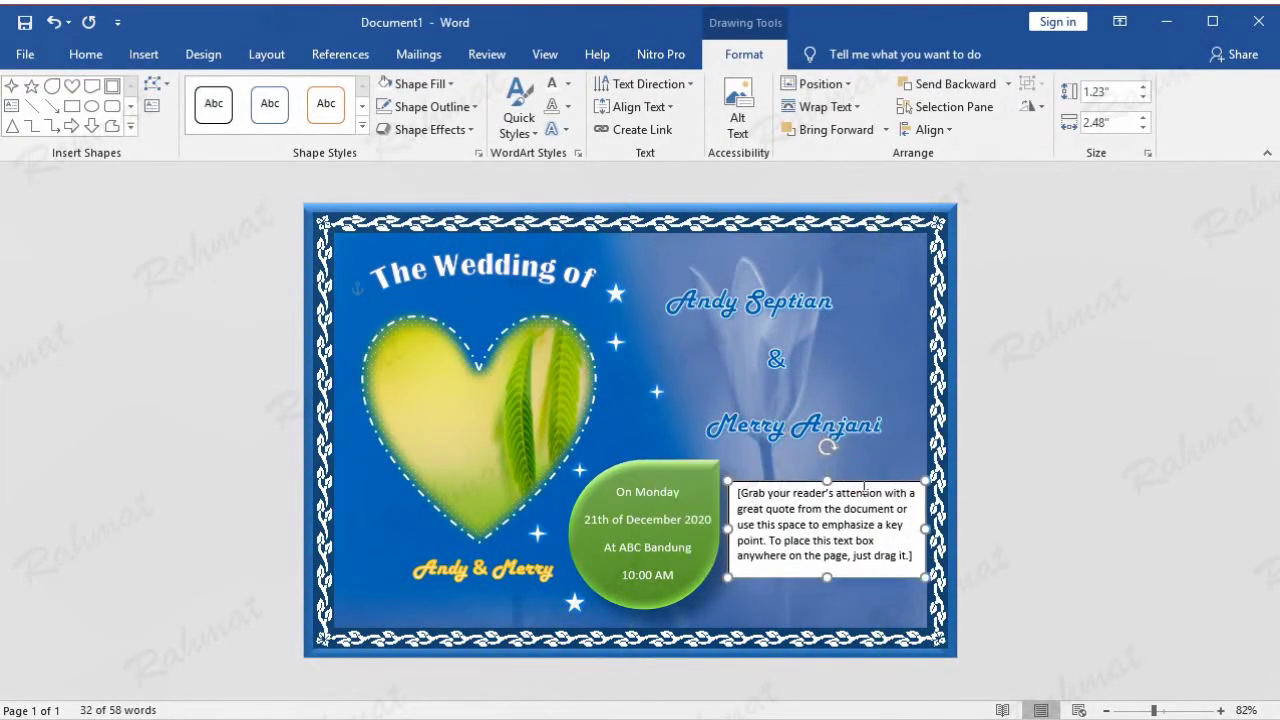
triple_click(862, 508)
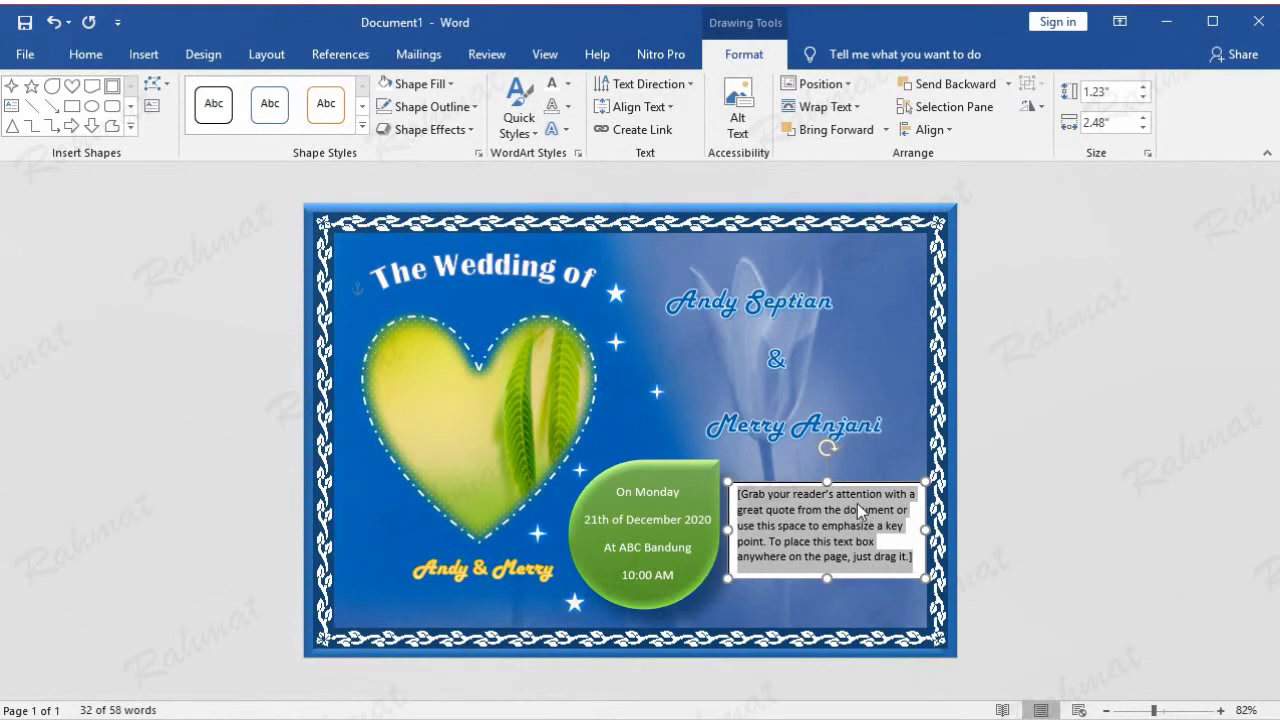
text(ru)
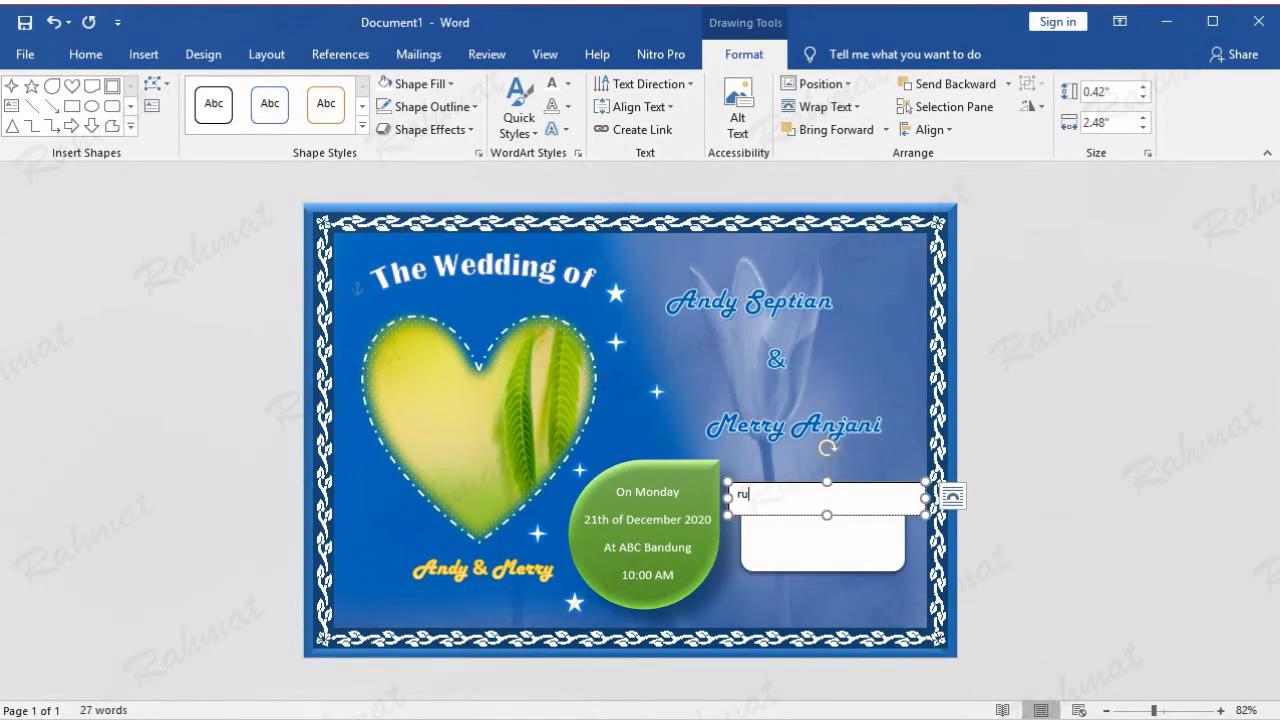
key(Return)
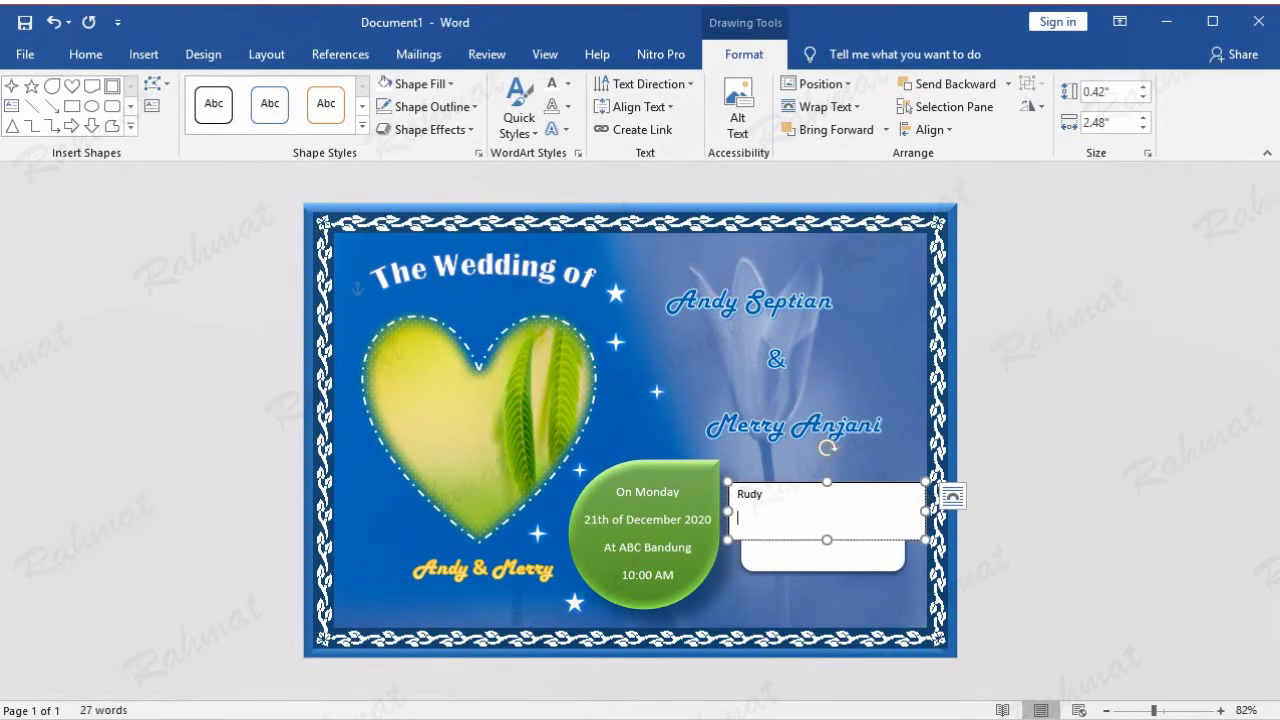
key(Return)
key(BackSpace)
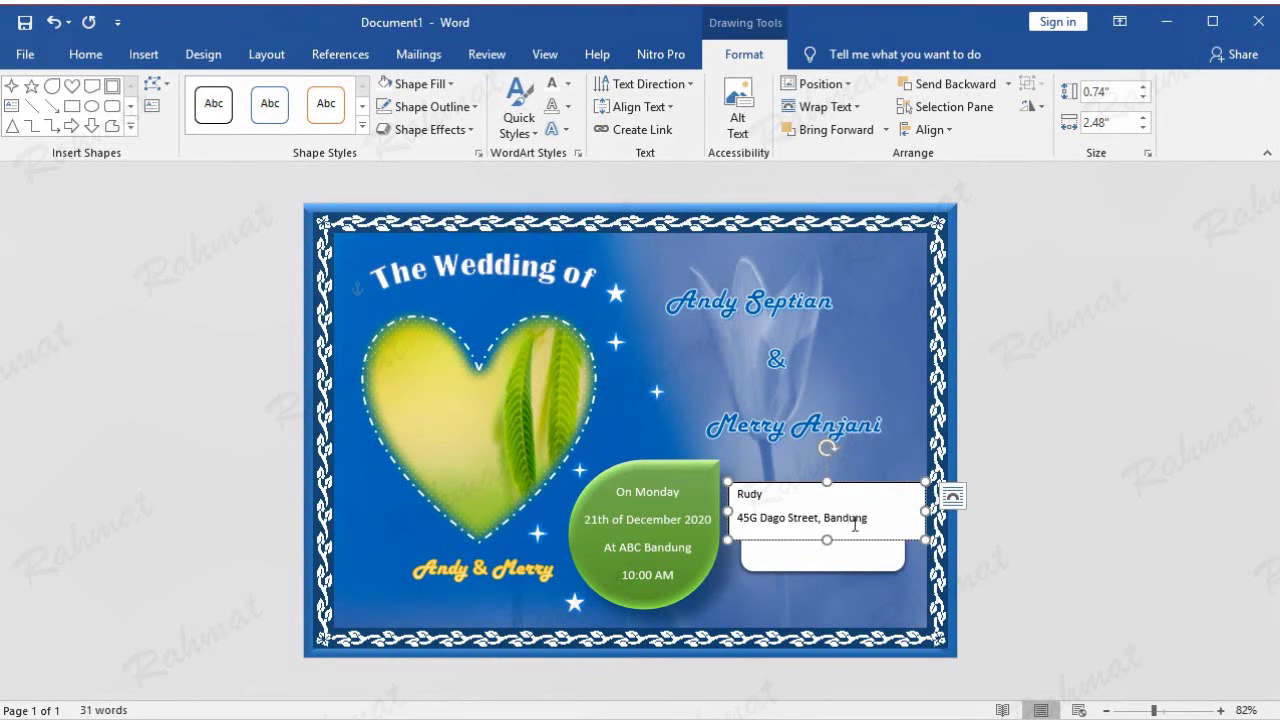
Narrow the text box to 2.05 inches, centre both lines, and set No Fill.
drag(925, 510, 890, 510)
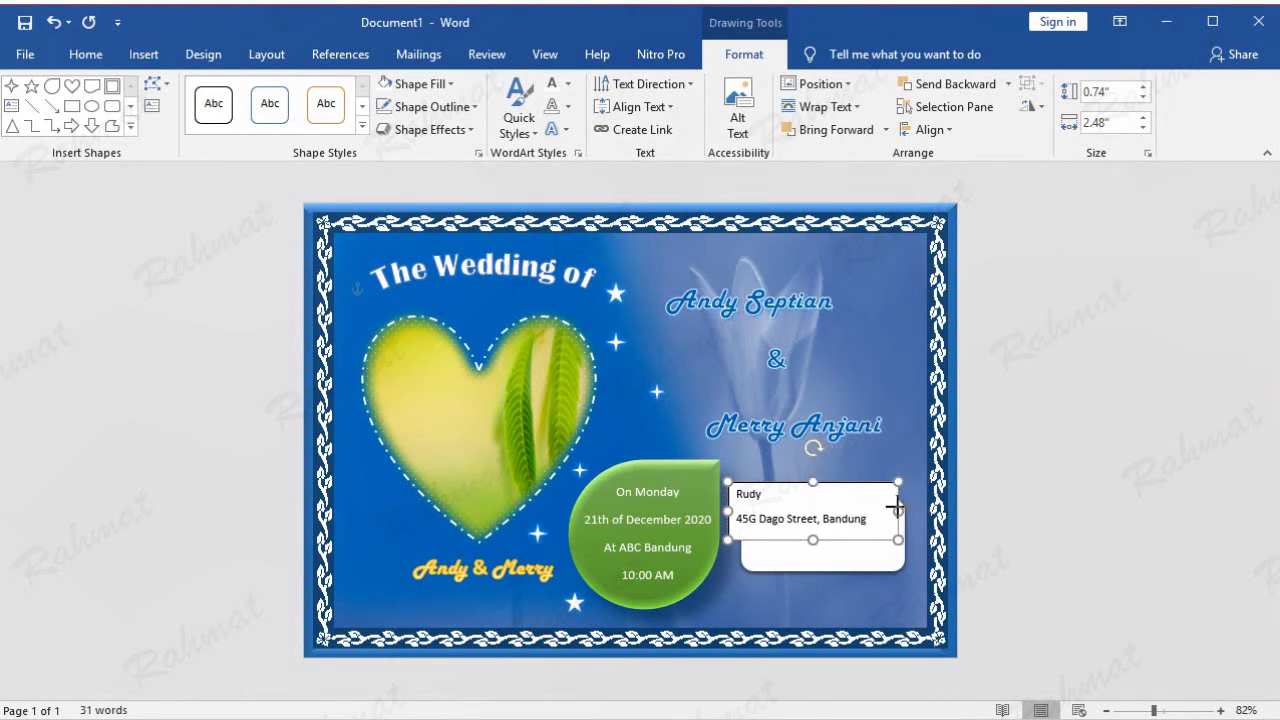
drag(737, 490, 866, 522)
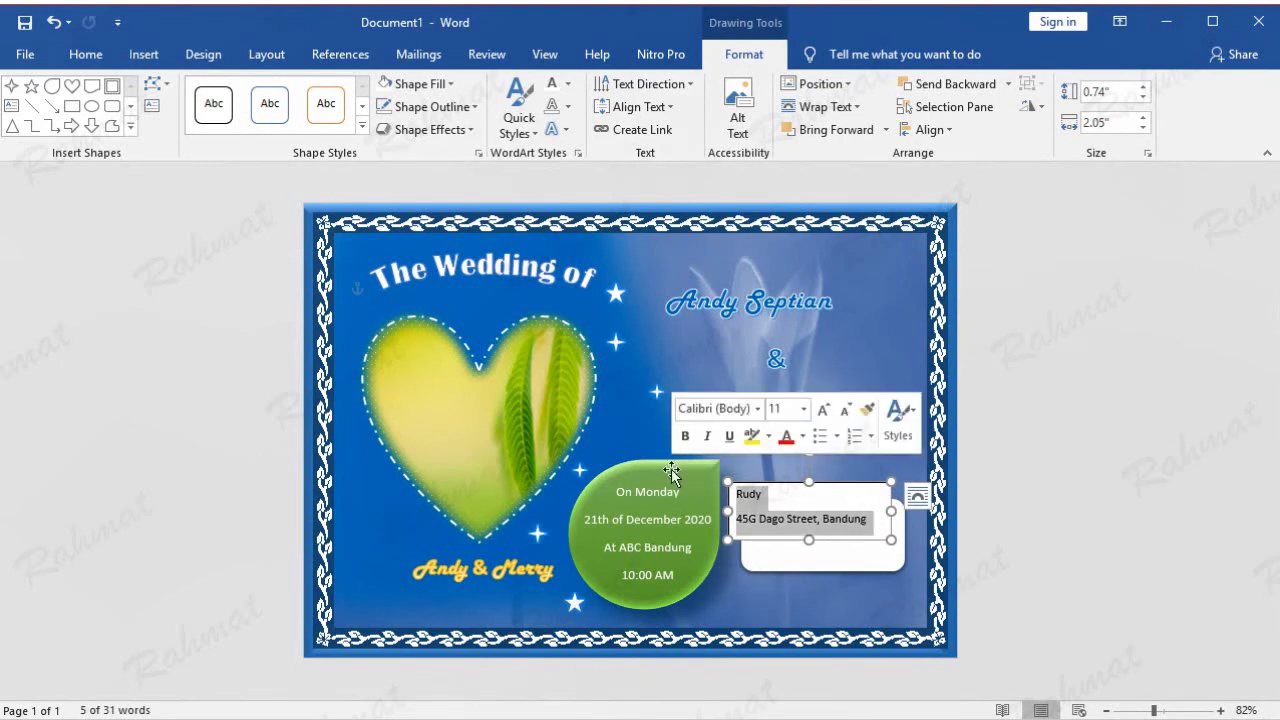
click(86, 54)
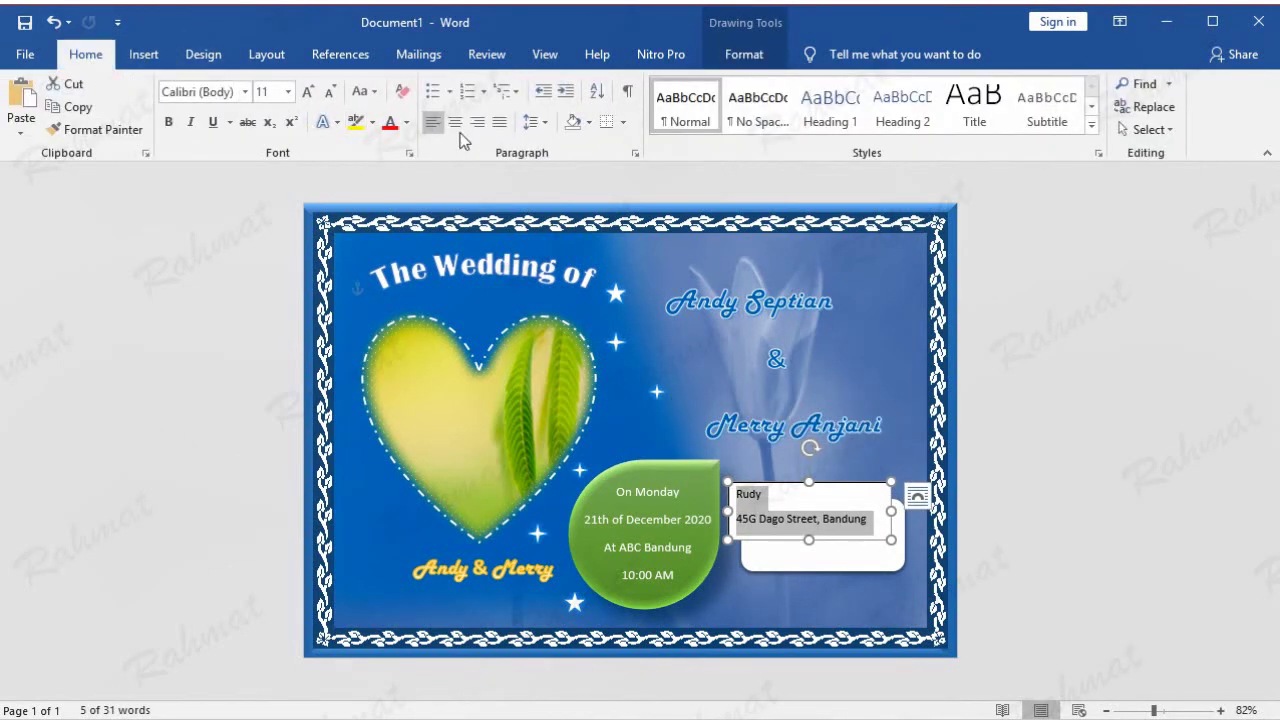
click(455, 121)
click(740, 55)
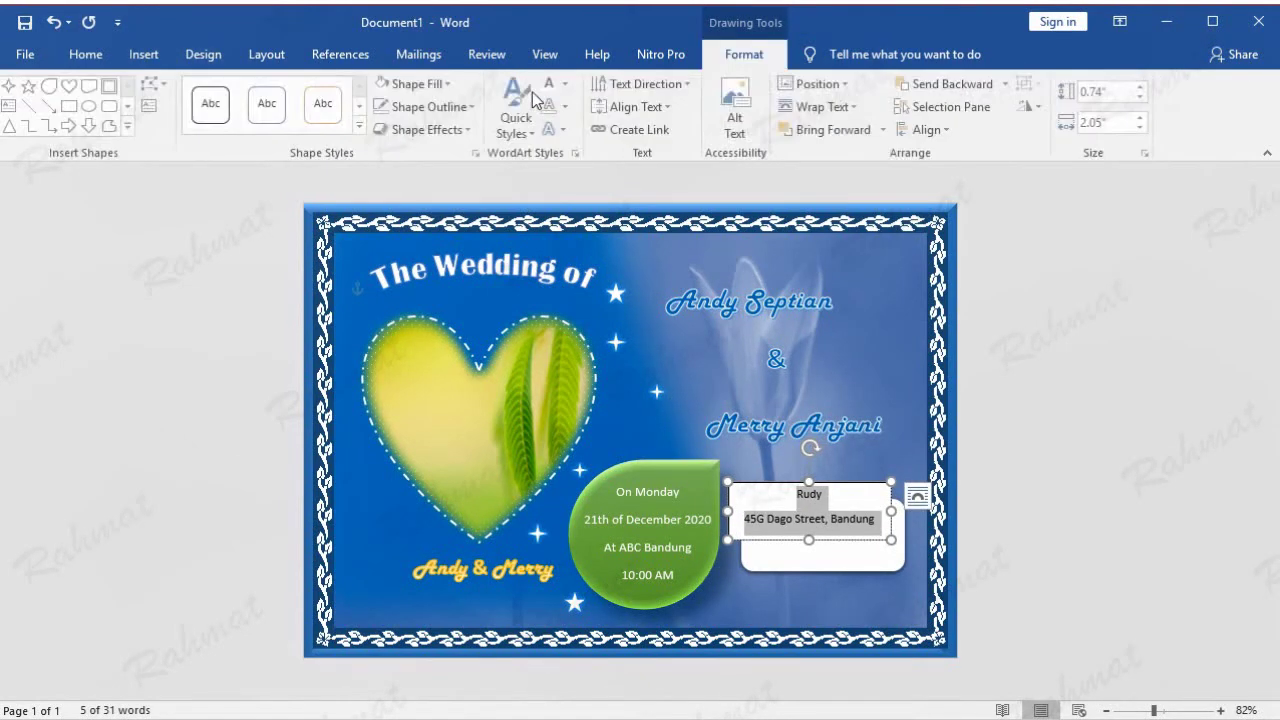
click(412, 84)
click(448, 268)
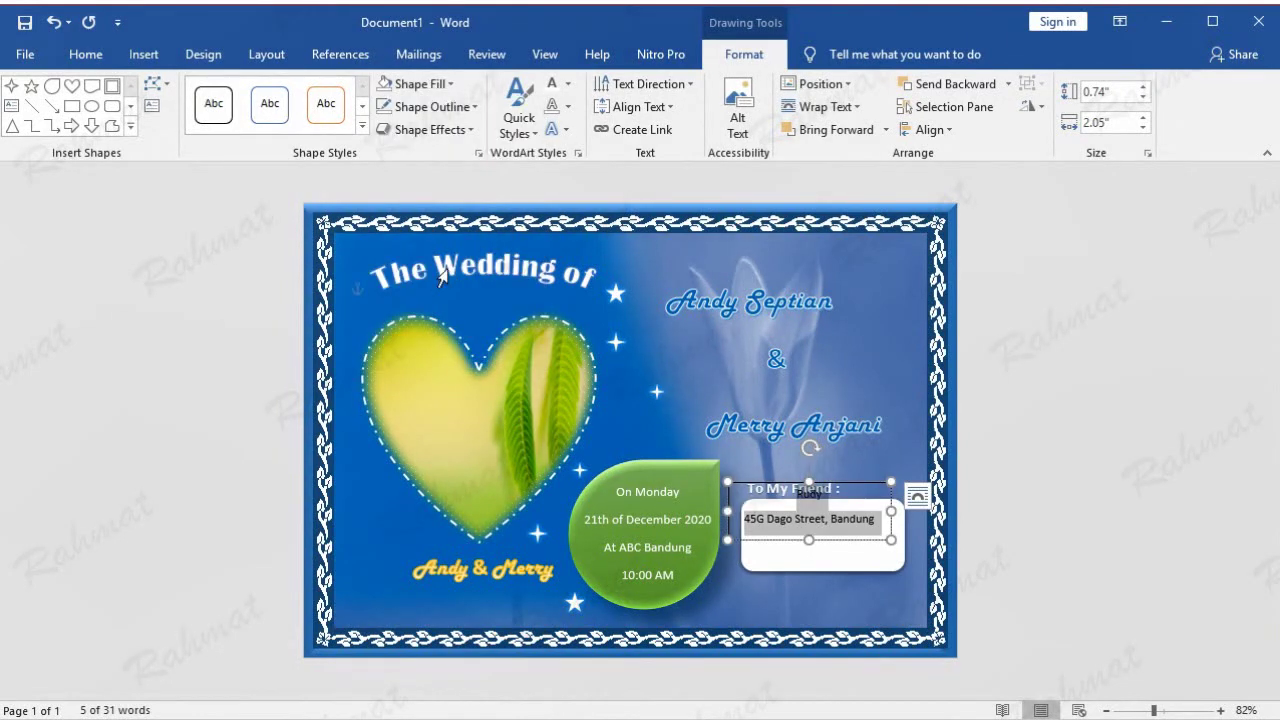
Move the address text box into the white rounded box and remove its outline.
drag(872, 497, 880, 510)
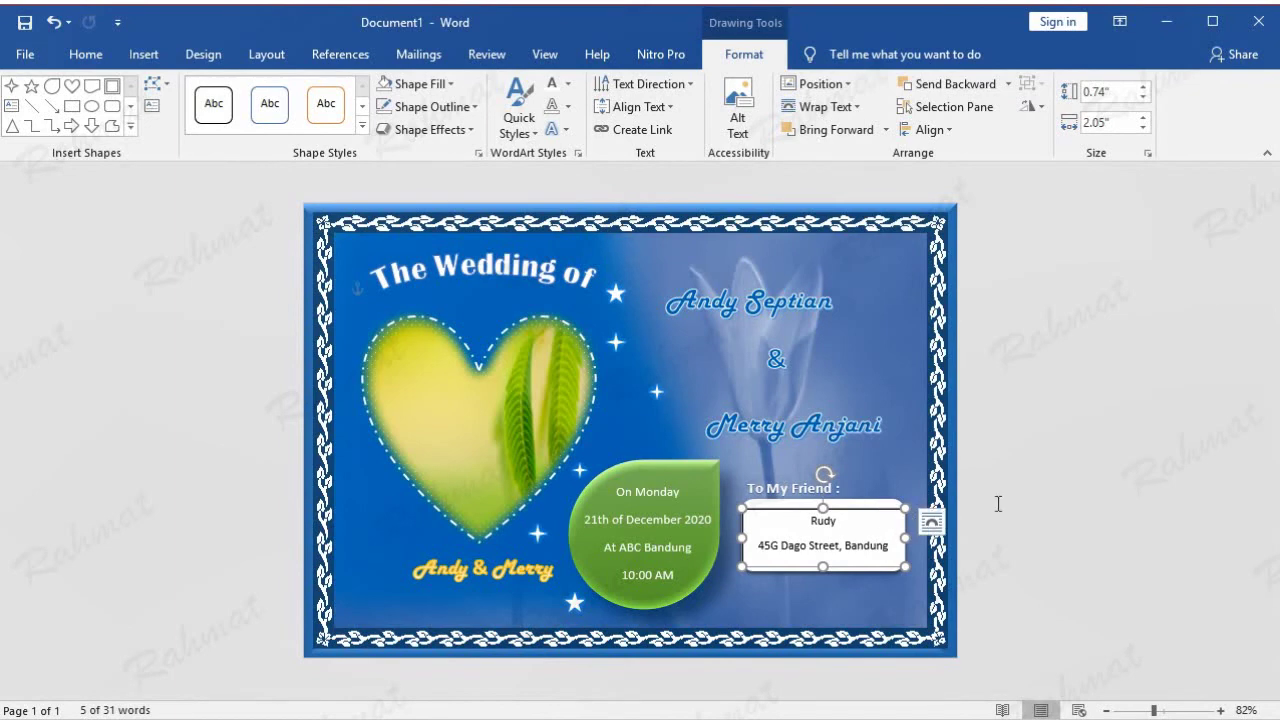
click(825, 521)
click(827, 510)
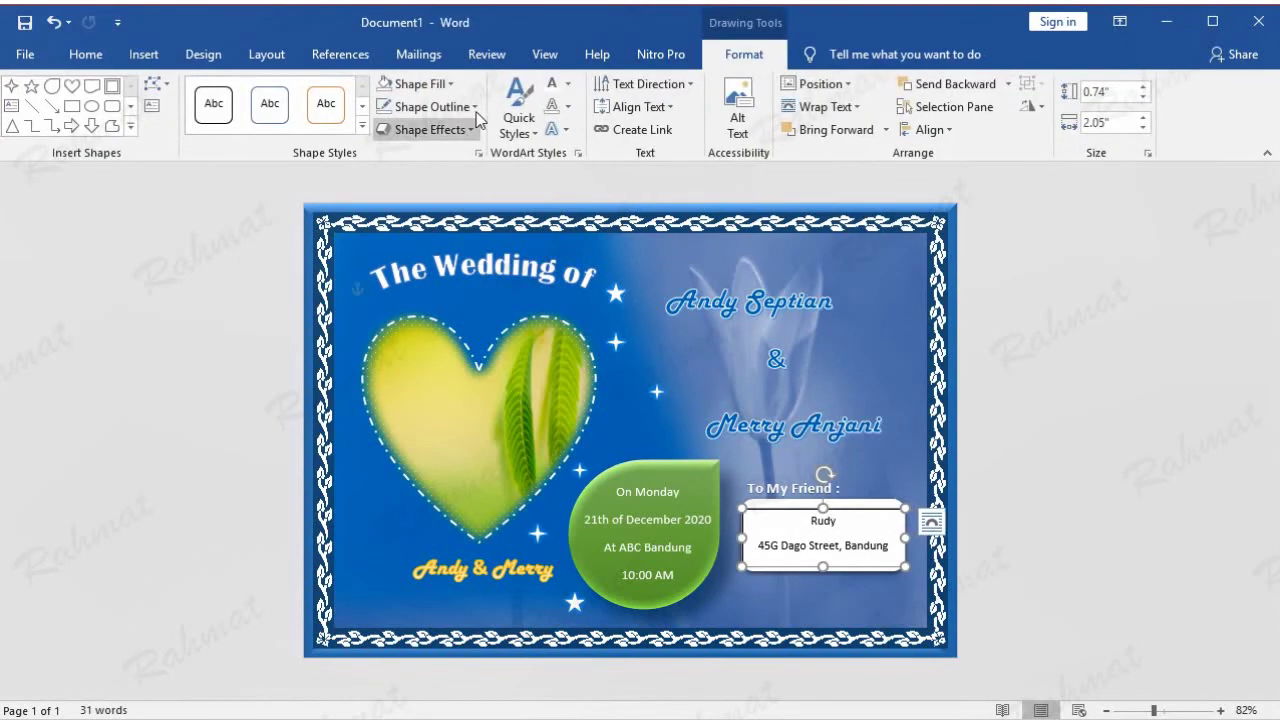
click(430, 106)
click(460, 283)
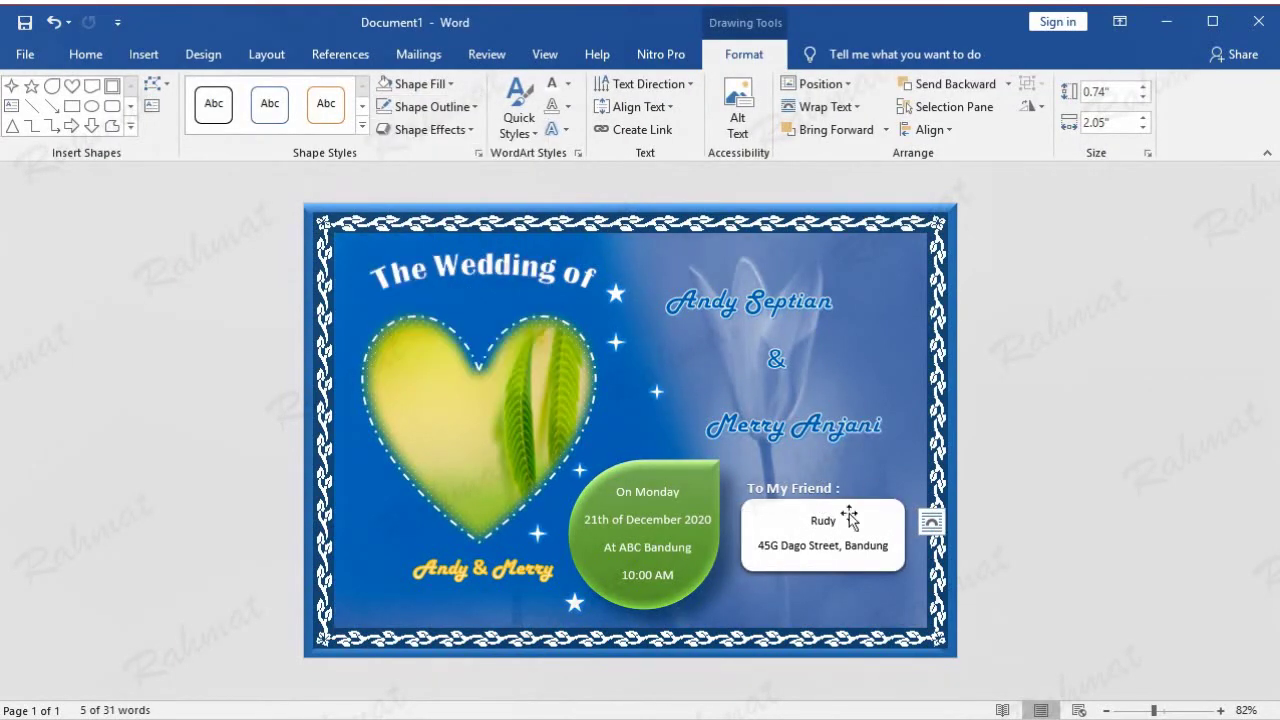
Format the guest's name in Brush Script MT at 18 point.
click(808, 524)
drag(808, 521, 850, 518)
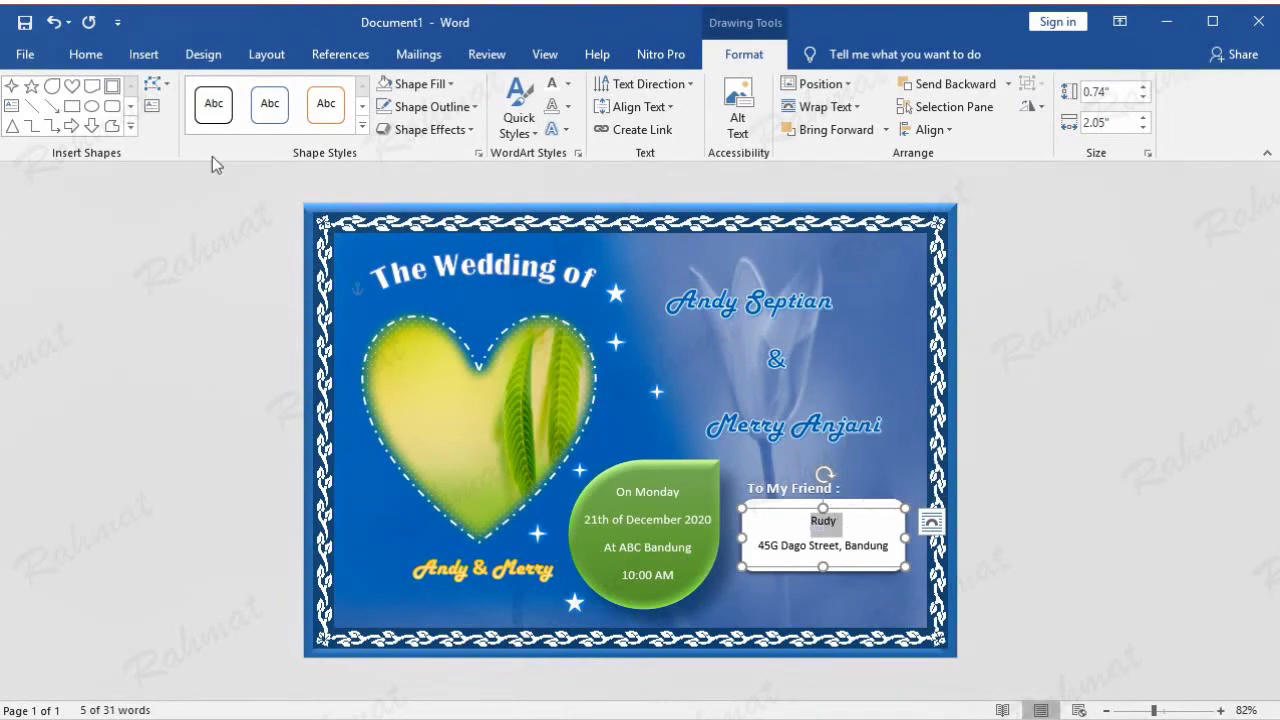
click(90, 54)
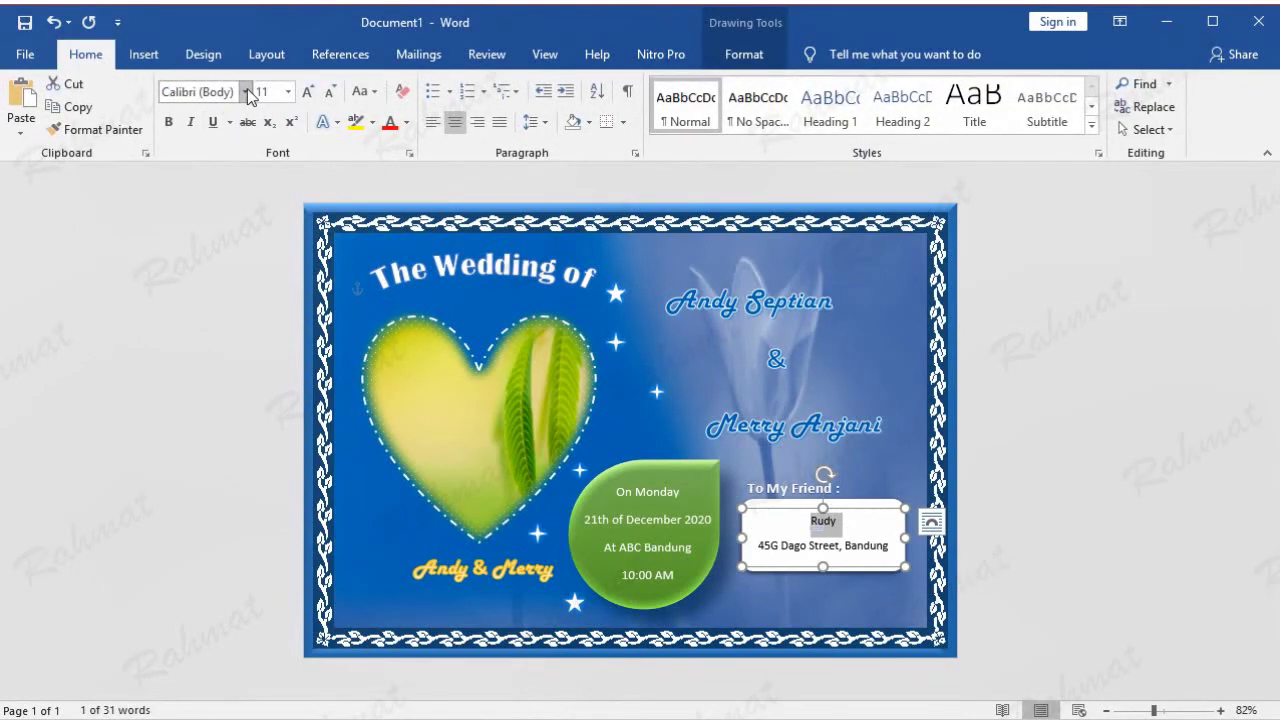
click(245, 92)
scroll(268, 472, down, 4)
scroll(268, 472, down, 4)
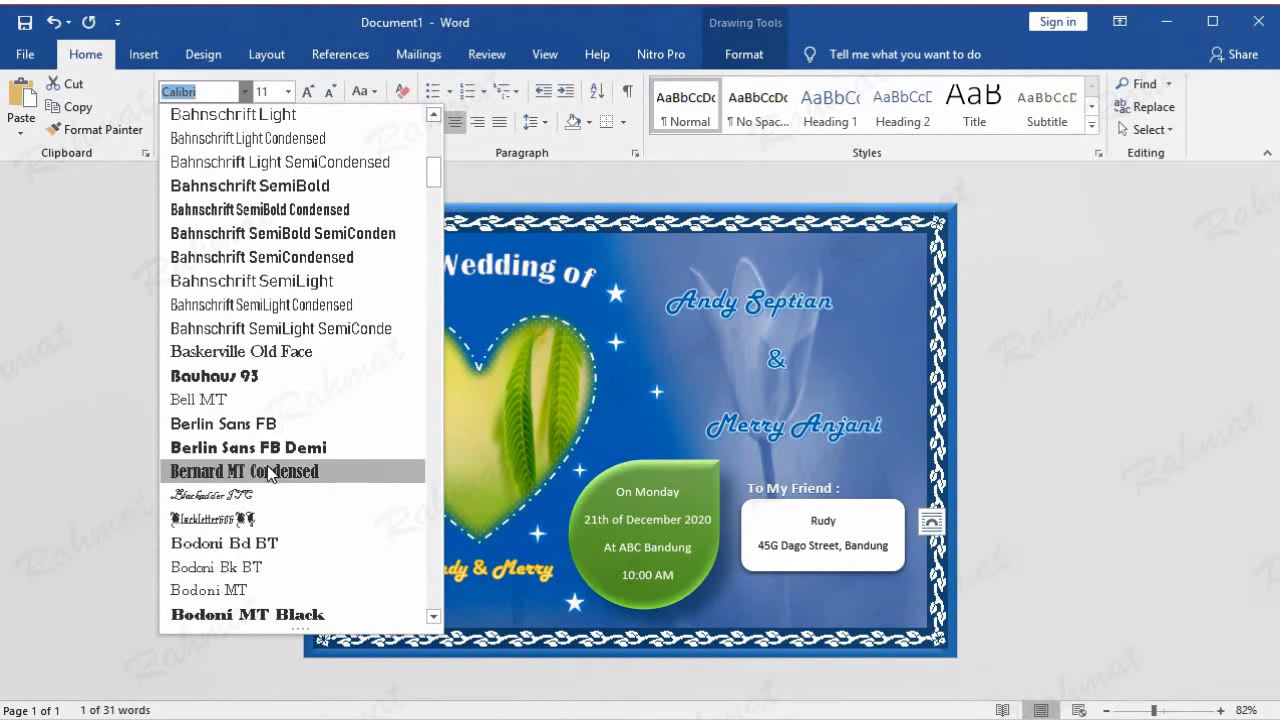
scroll(268, 472, down, 1)
scroll(268, 490, down, 3)
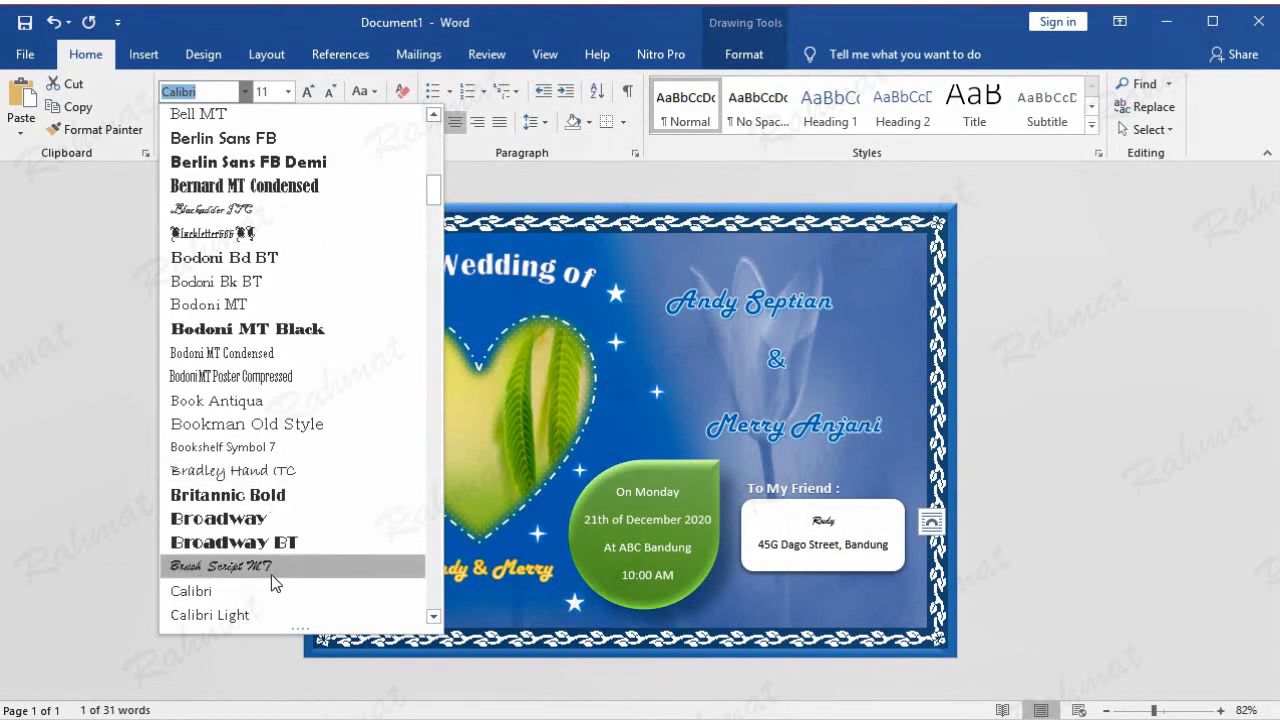
click(270, 566)
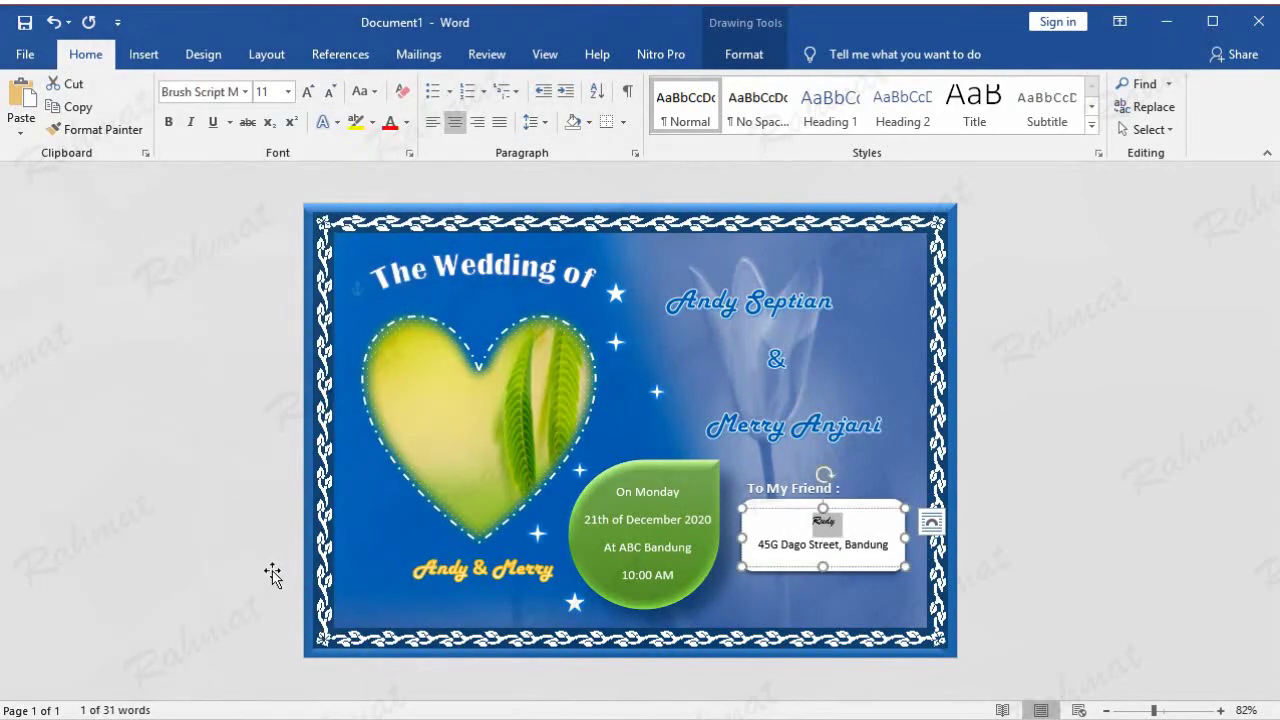
click(287, 91)
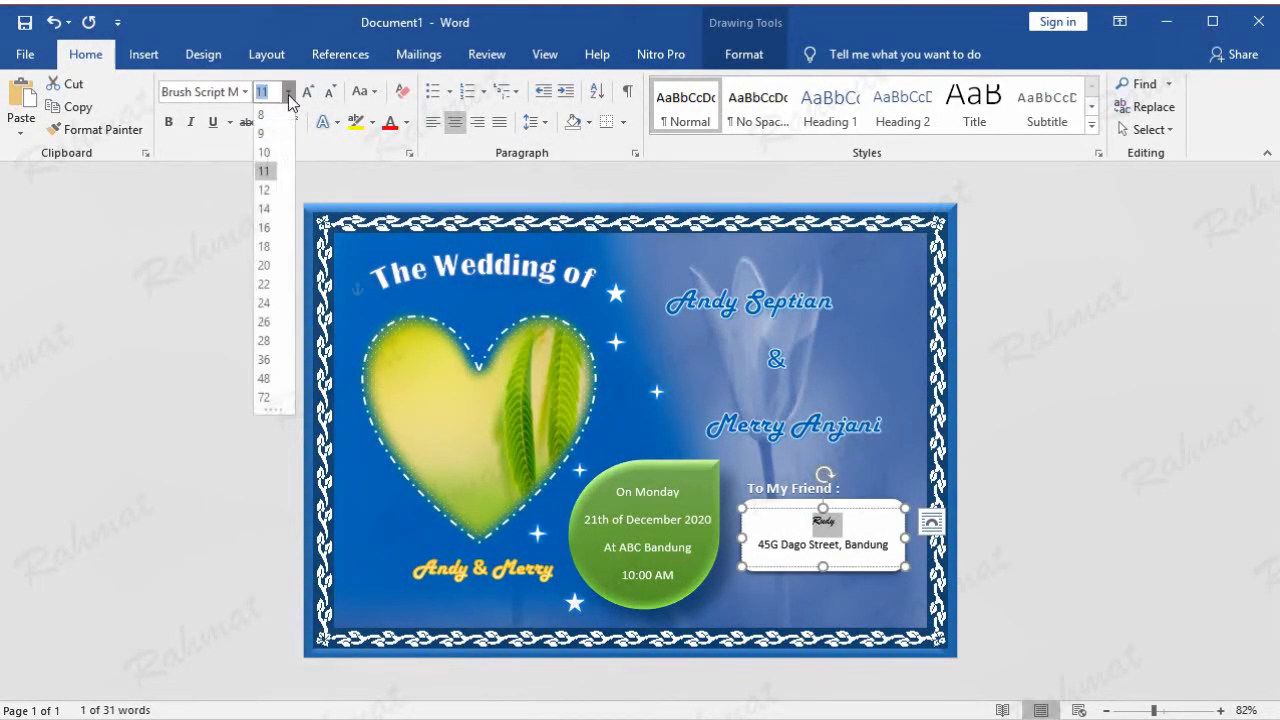
click(265, 227)
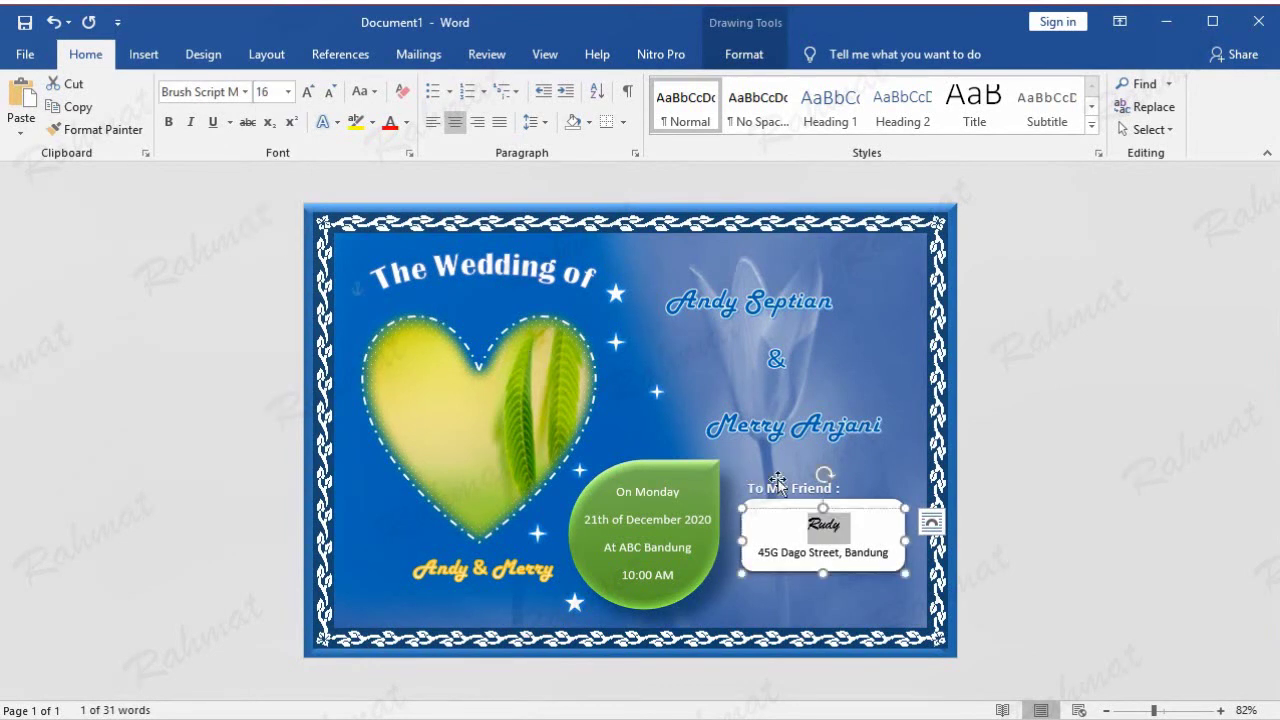
click(287, 91)
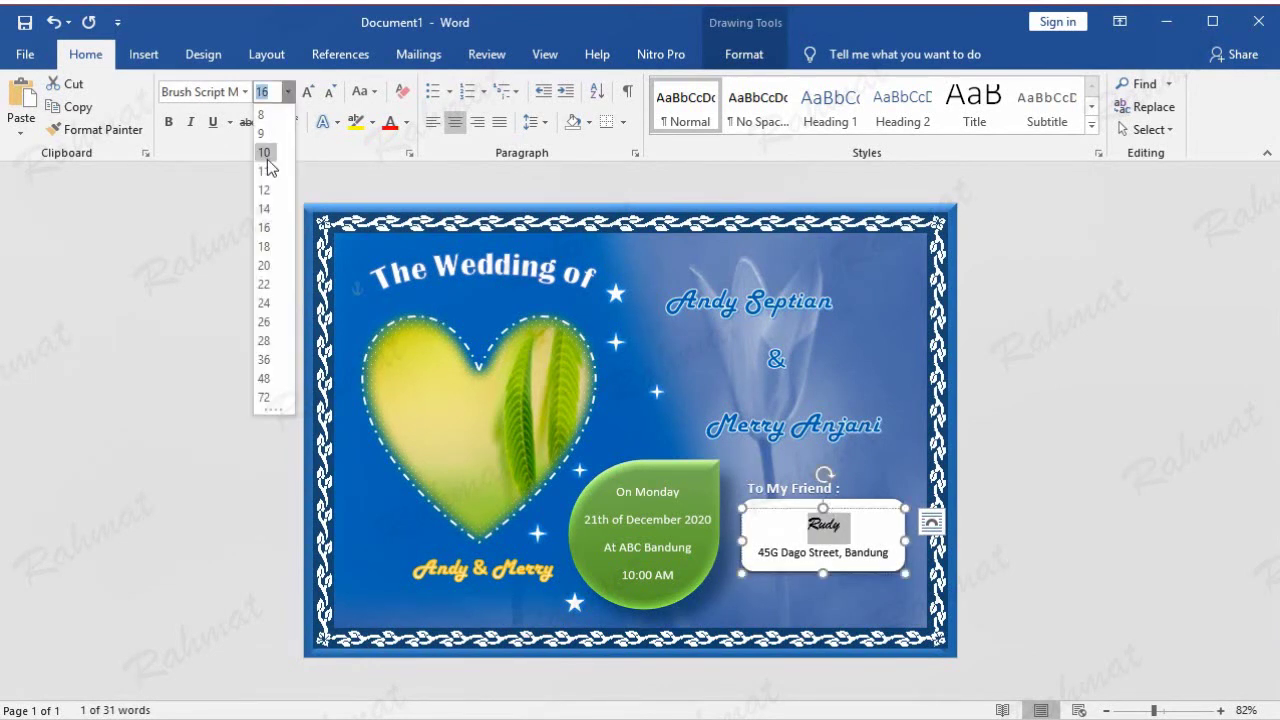
click(271, 243)
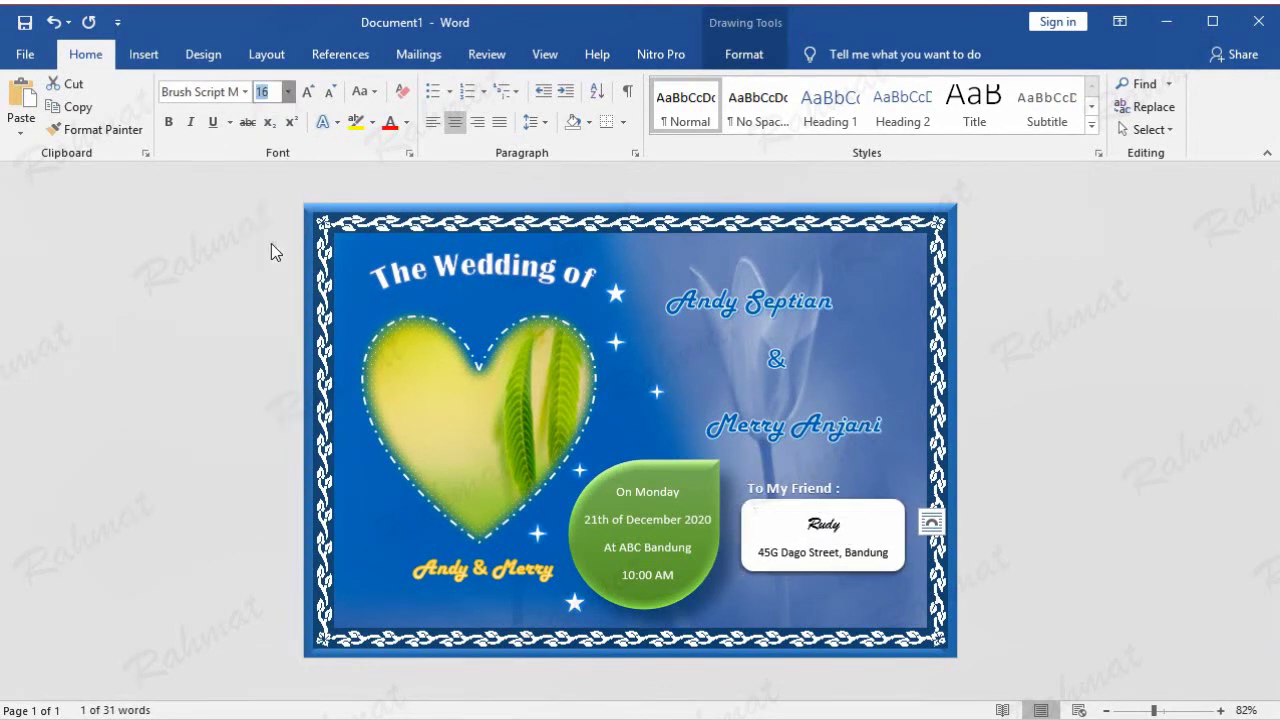
Nudge the address box slightly lower inside the white box.
click(864, 498)
drag(864, 498, 864, 505)
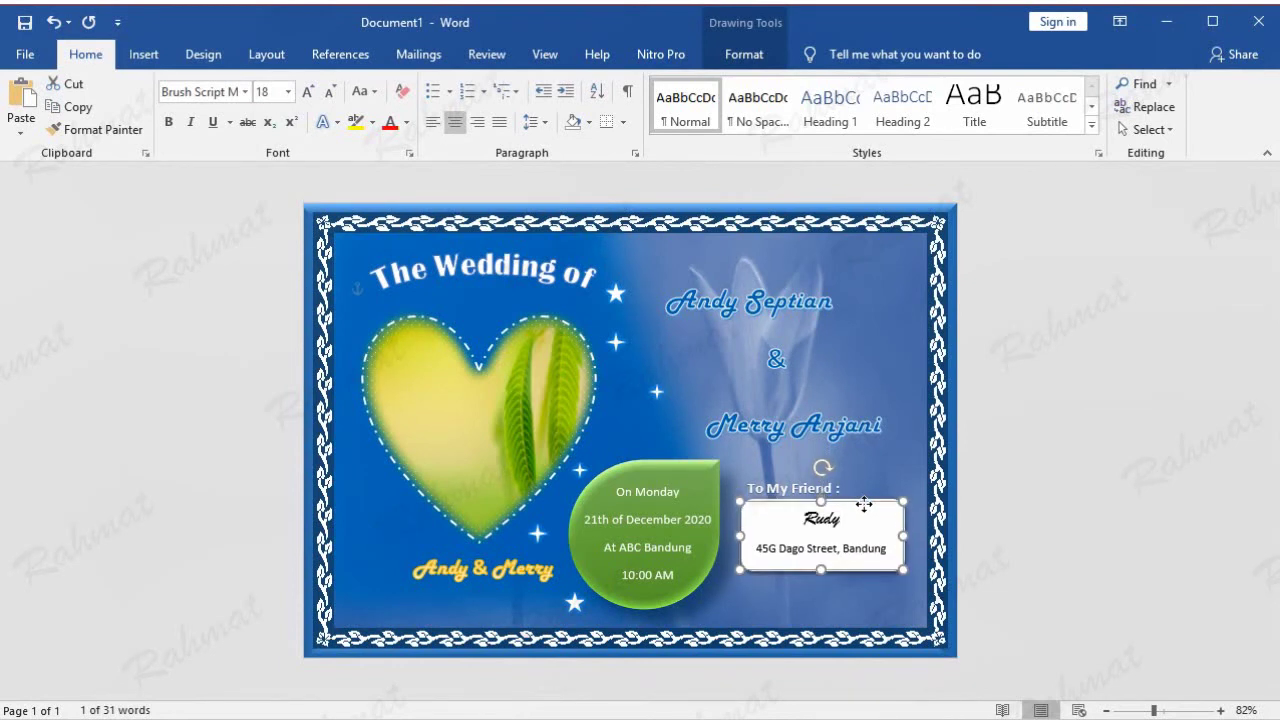
click(1071, 461)
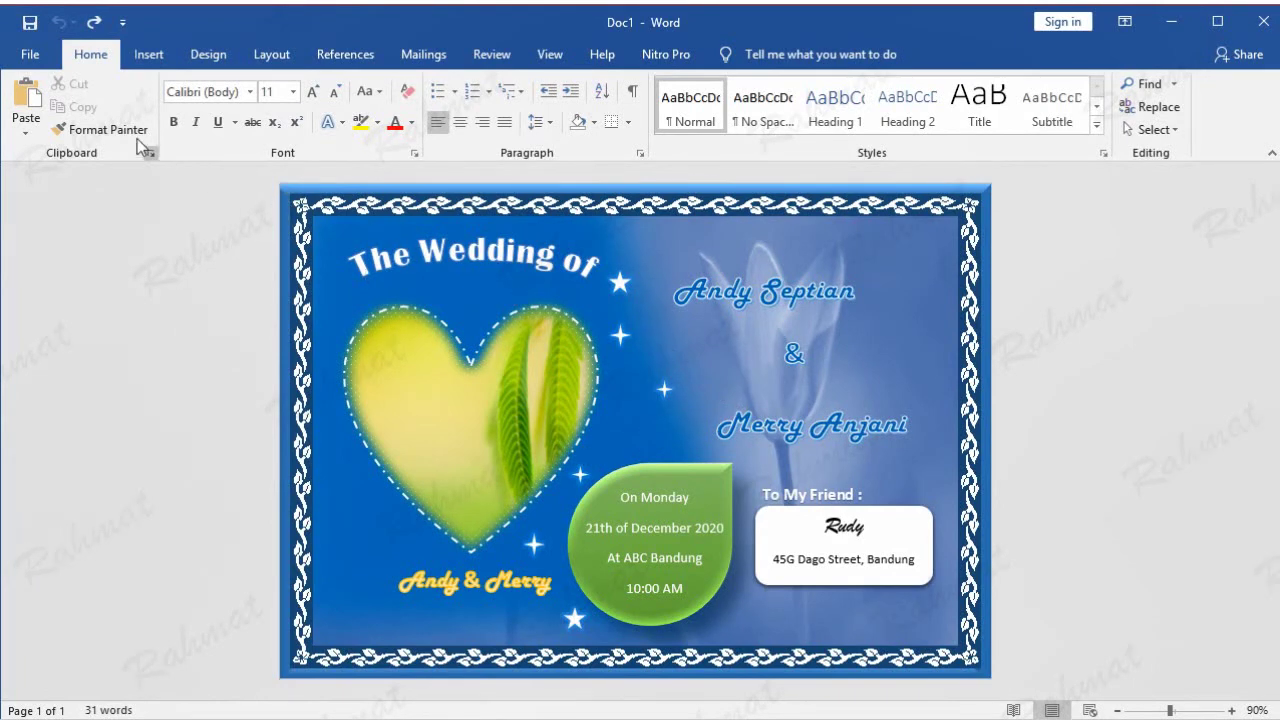
click(30, 54)
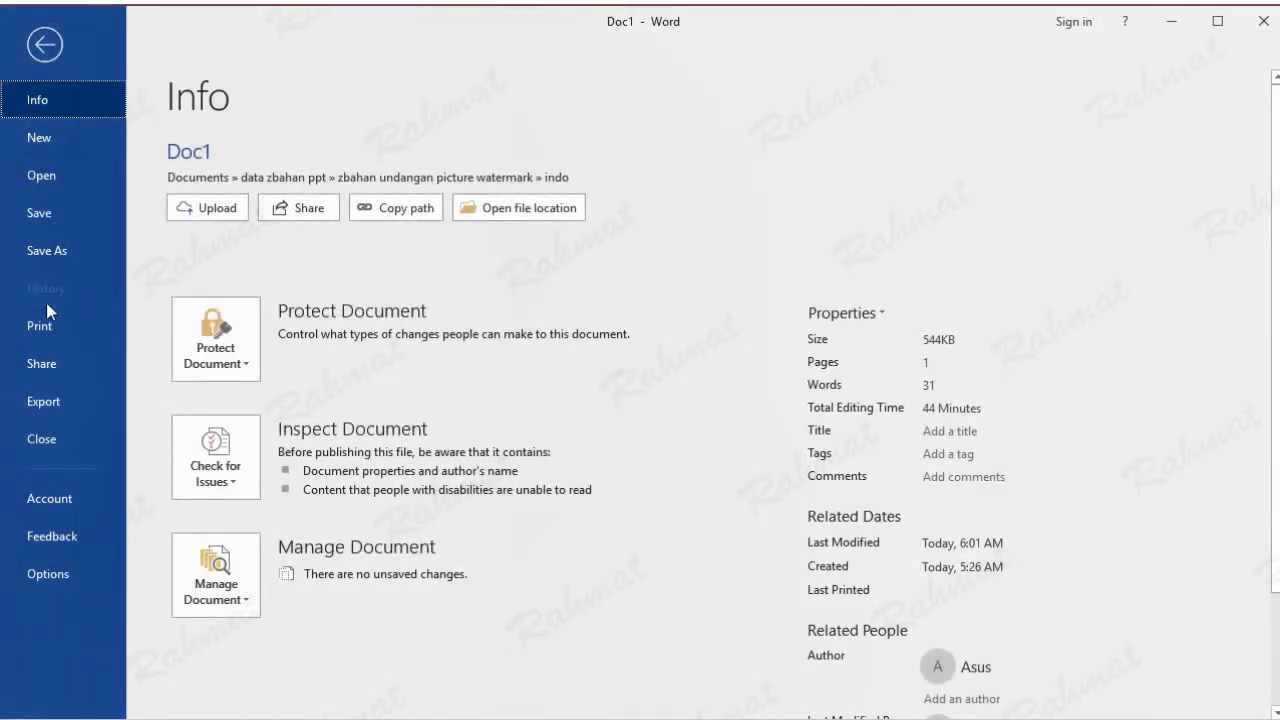
click(40, 325)
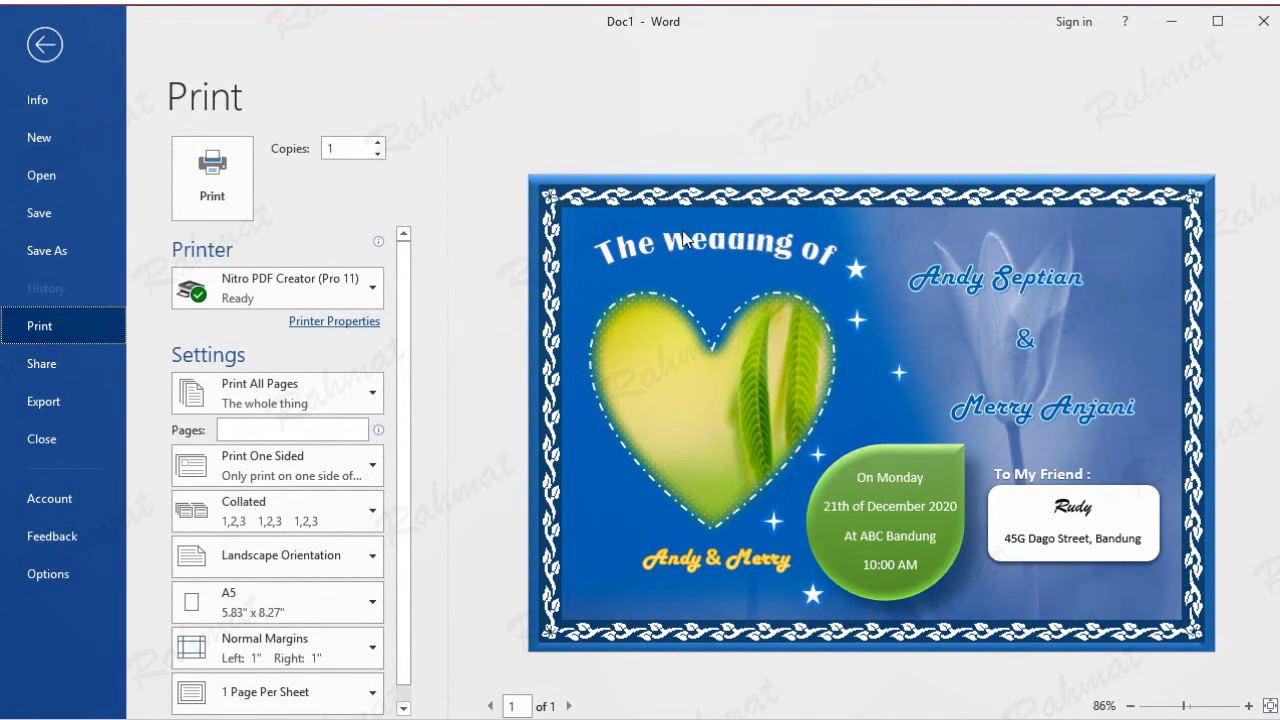
click(45, 44)
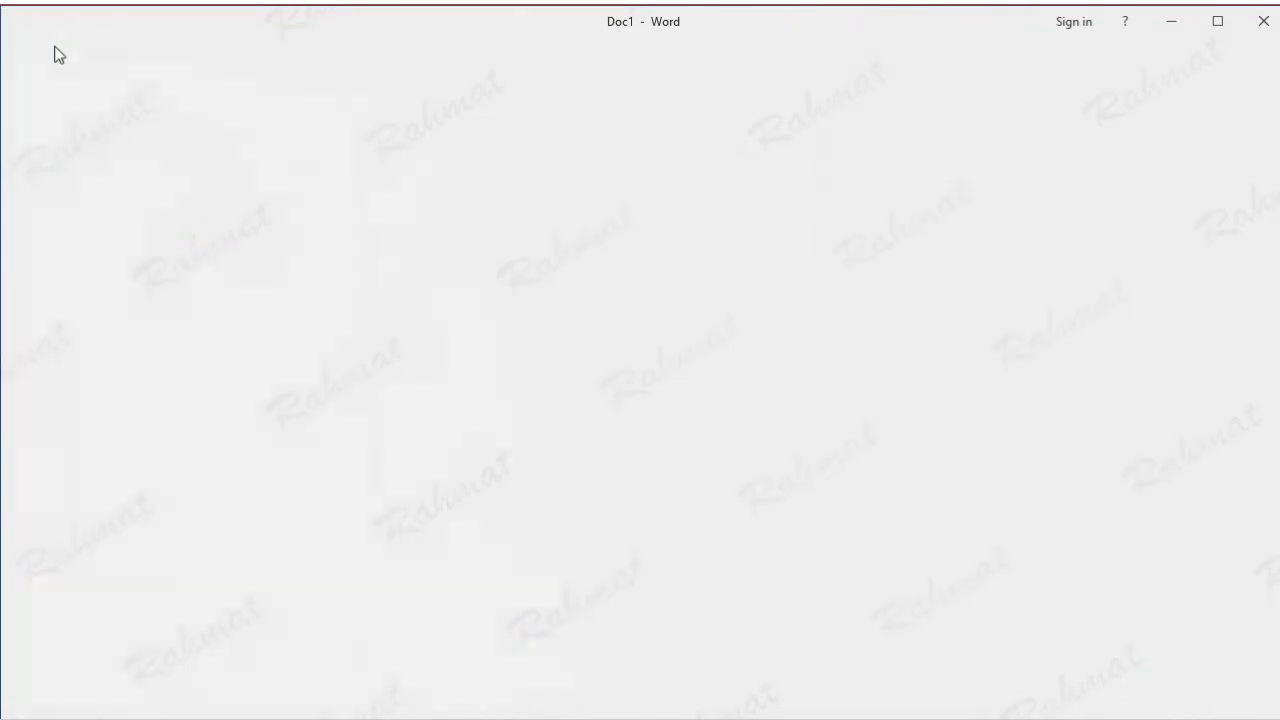
Make the 'The Wedding of' title box taller and wider to spread its arc.
triple_click(505, 260)
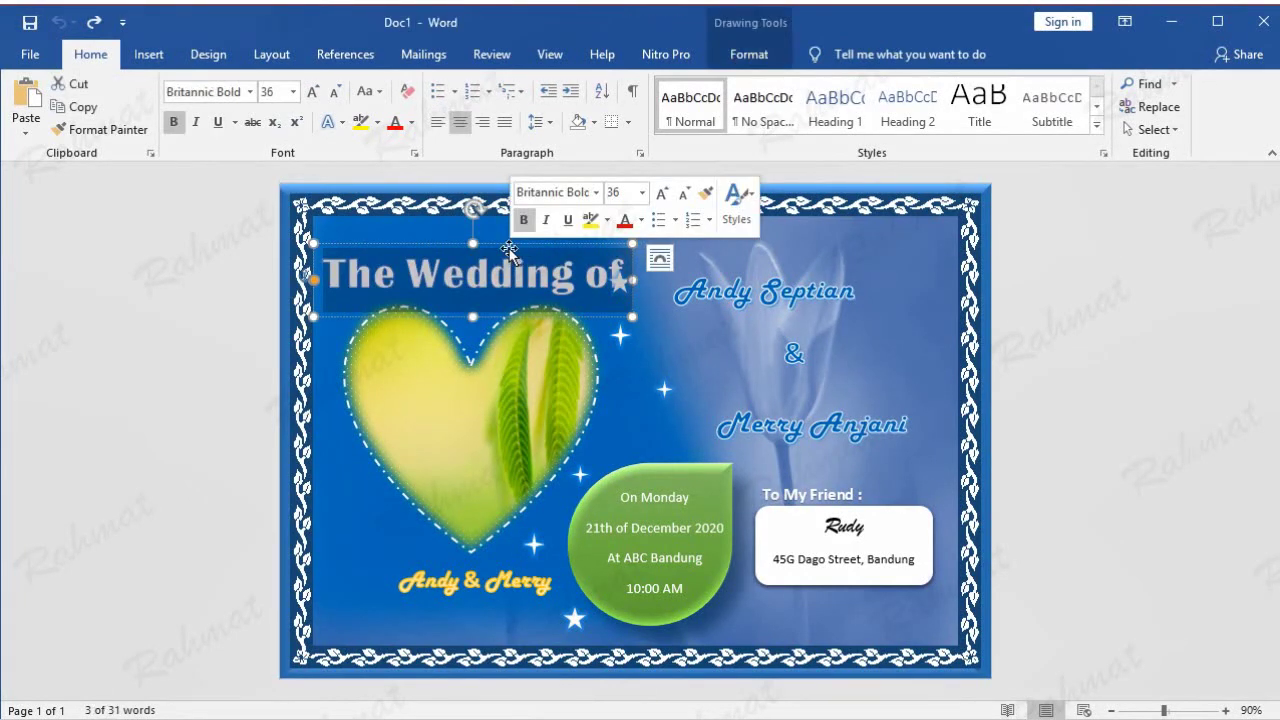
click(483, 243)
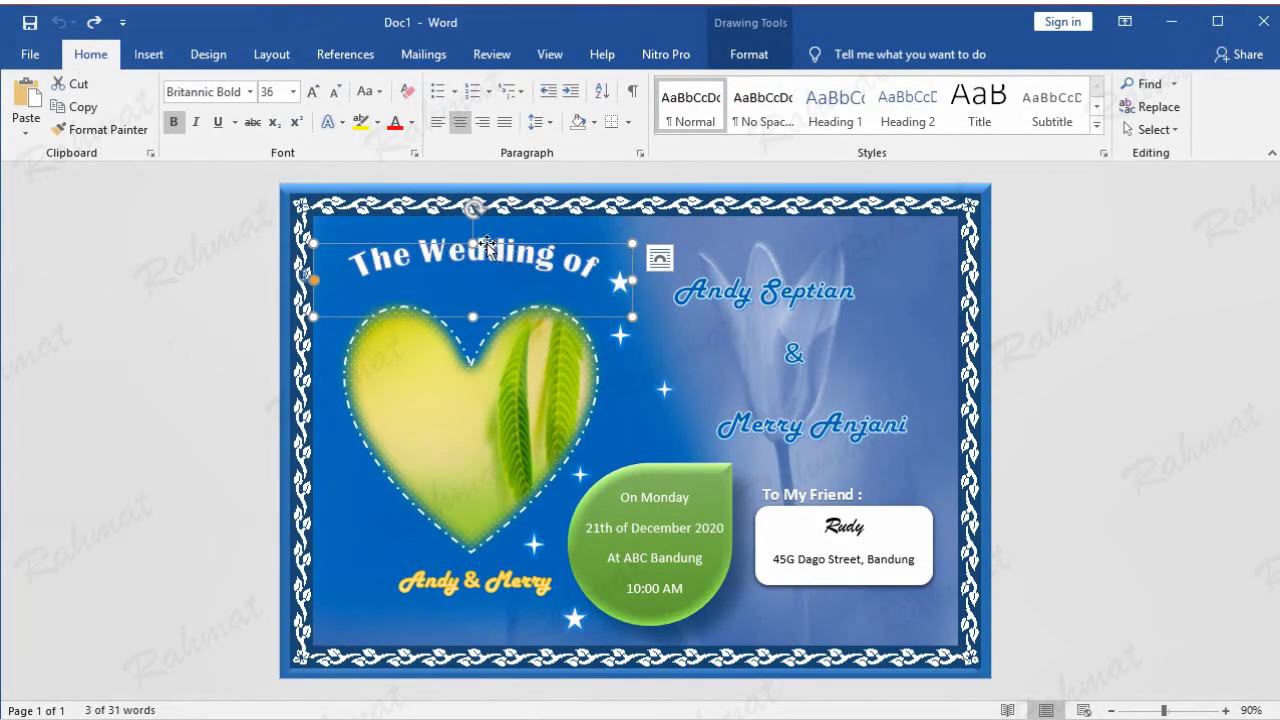
drag(474, 315, 461, 415)
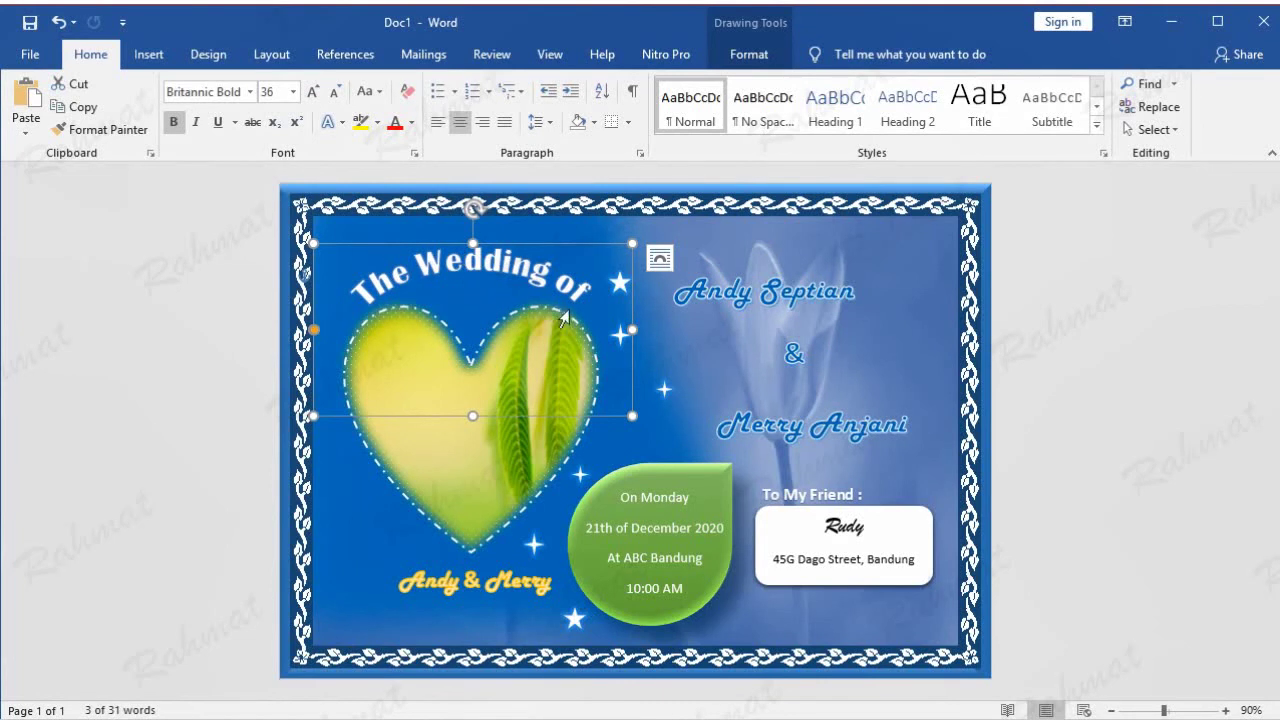
drag(632, 330, 682, 329)
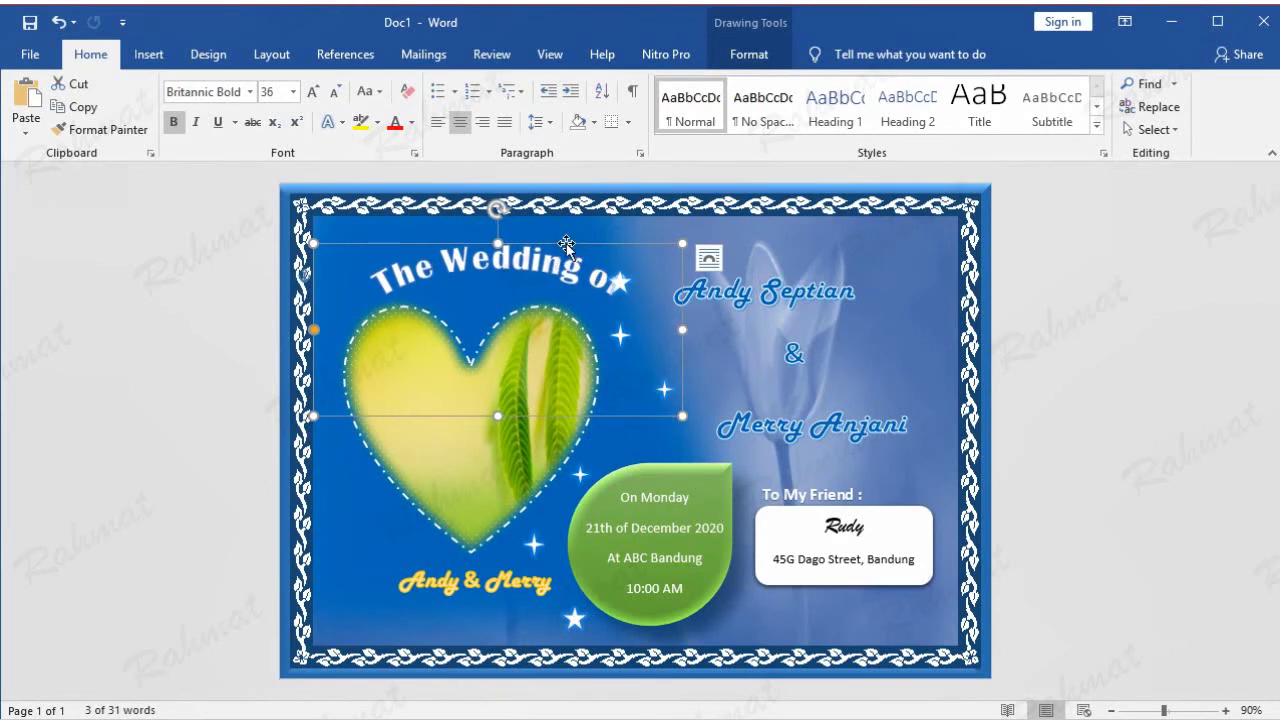
Reposition the arched title above the heart, stretching it slightly wider and taller.
drag(567, 245, 536, 234)
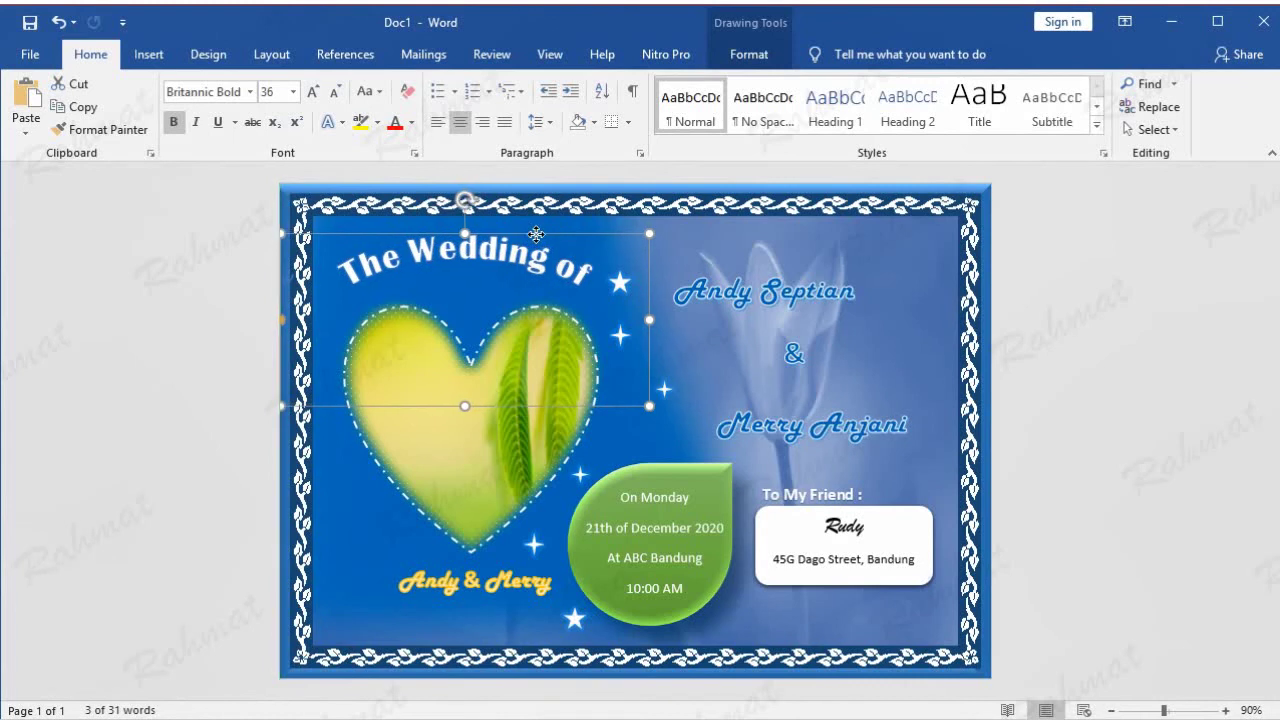
drag(536, 234, 543, 233)
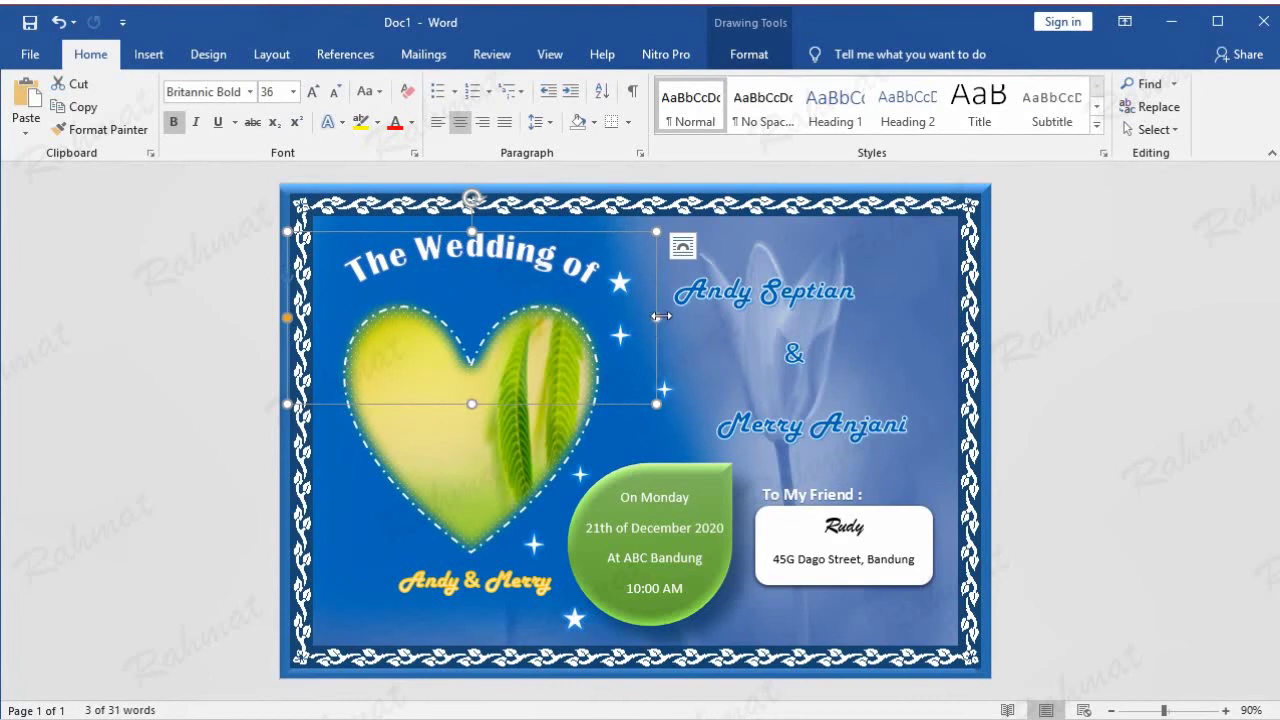
drag(659, 316, 698, 317)
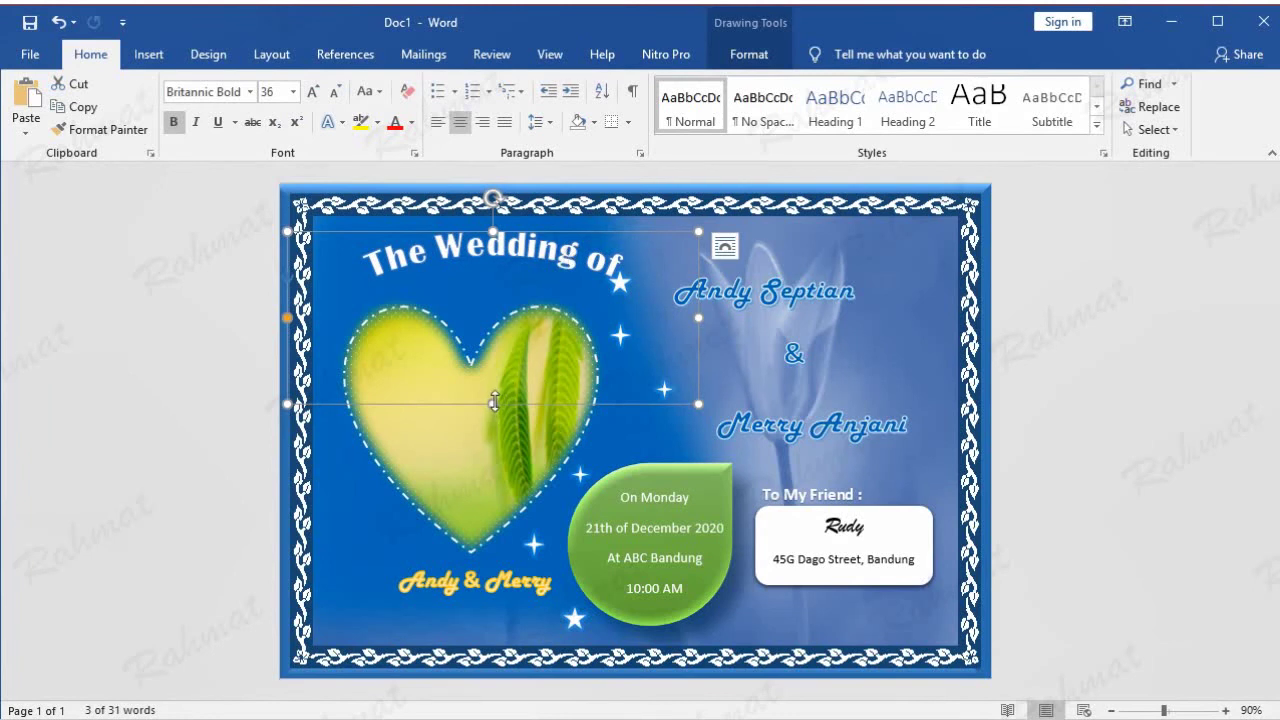
drag(494, 402, 494, 420)
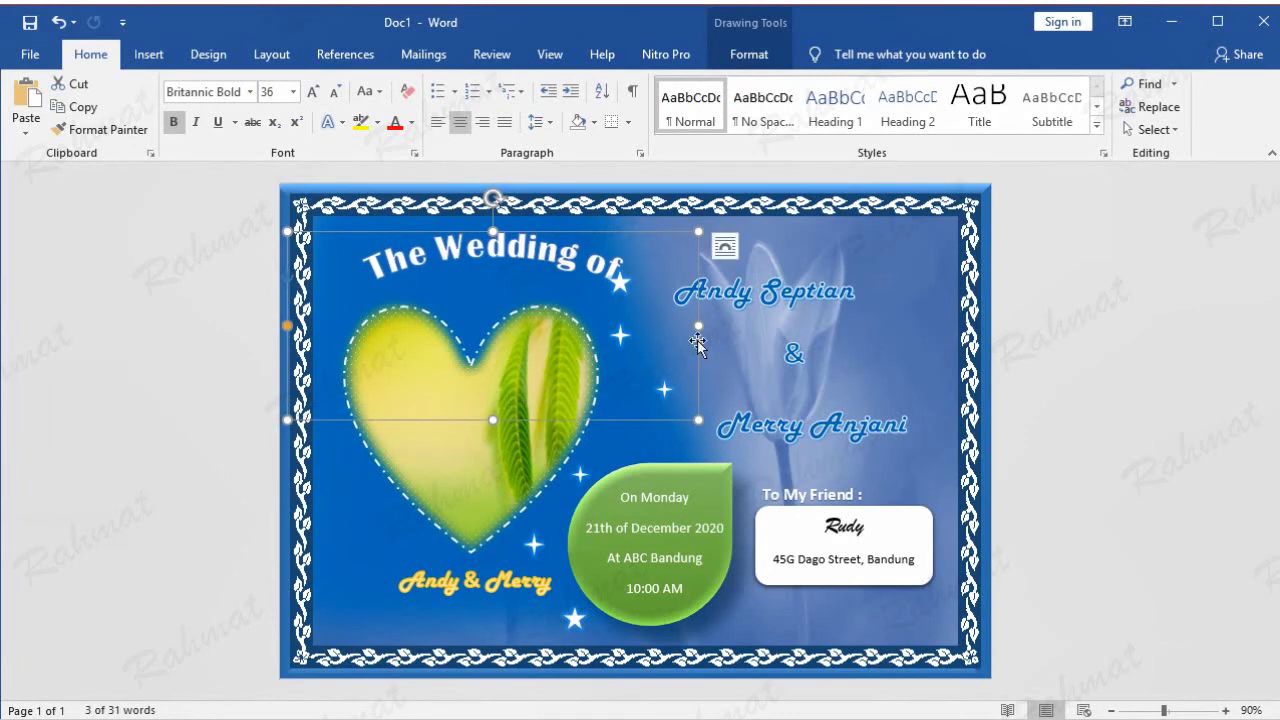
mouse_move(549, 234)
mouse_down()
mouse_move(516, 226)
mouse_move(527, 237)
mouse_up()
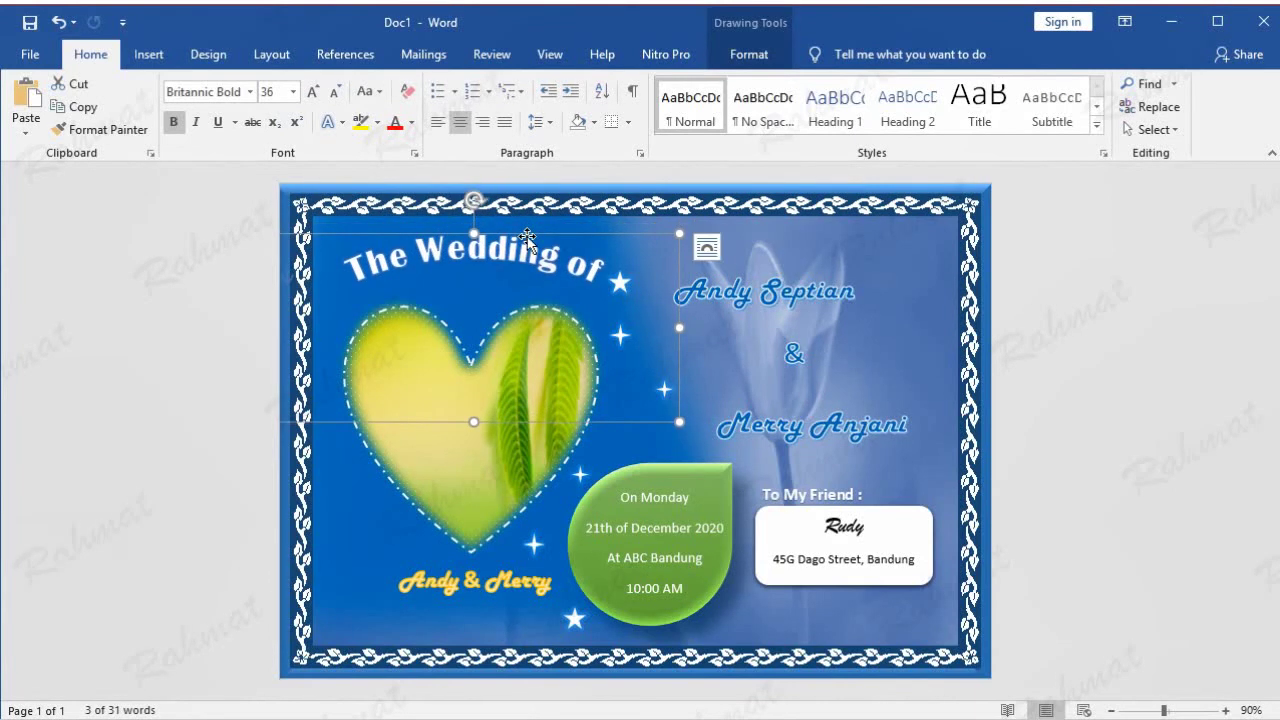
drag(527, 237, 527, 232)
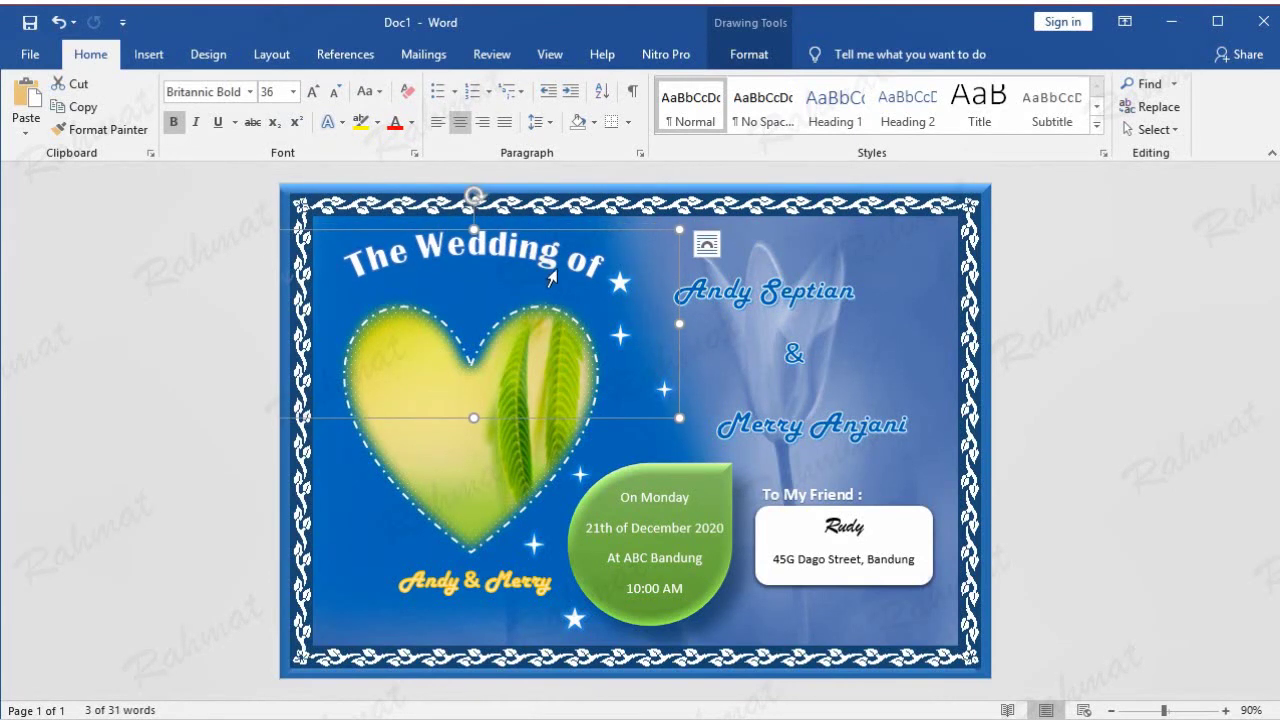
triple_click(547, 253)
Set the title to 28 pt and nudge it slightly.
click(676, 189)
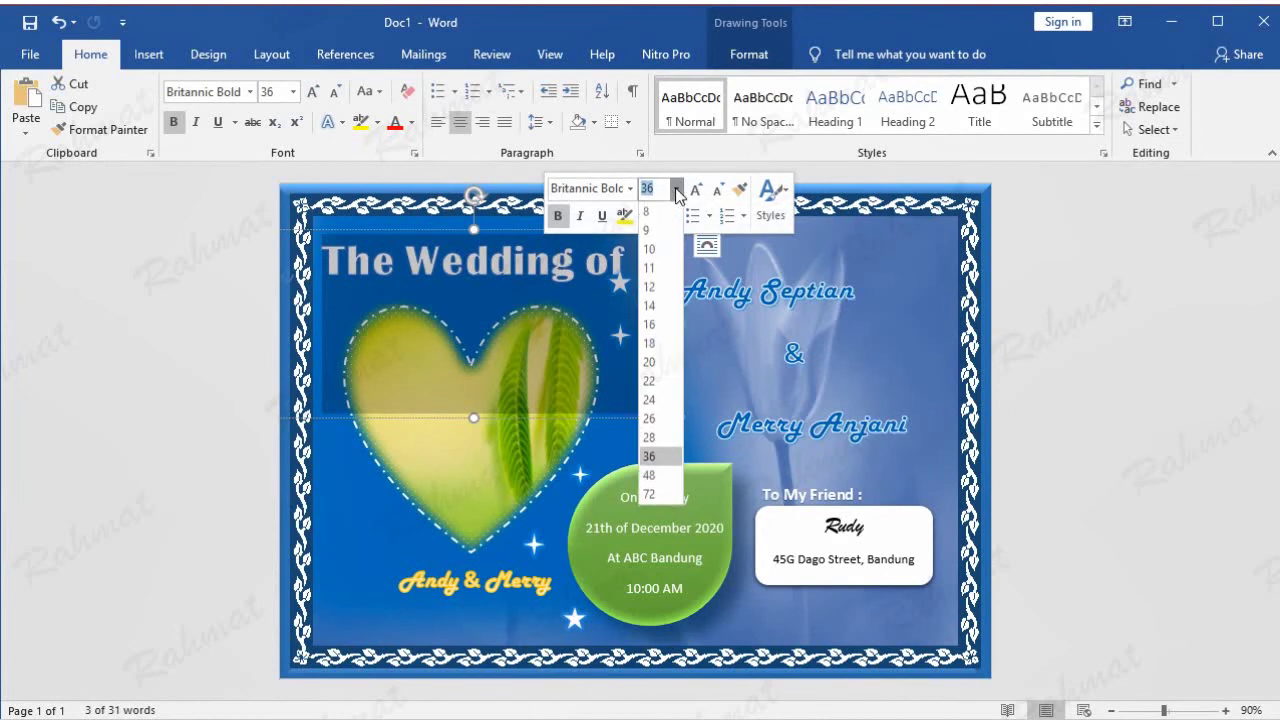
click(661, 437)
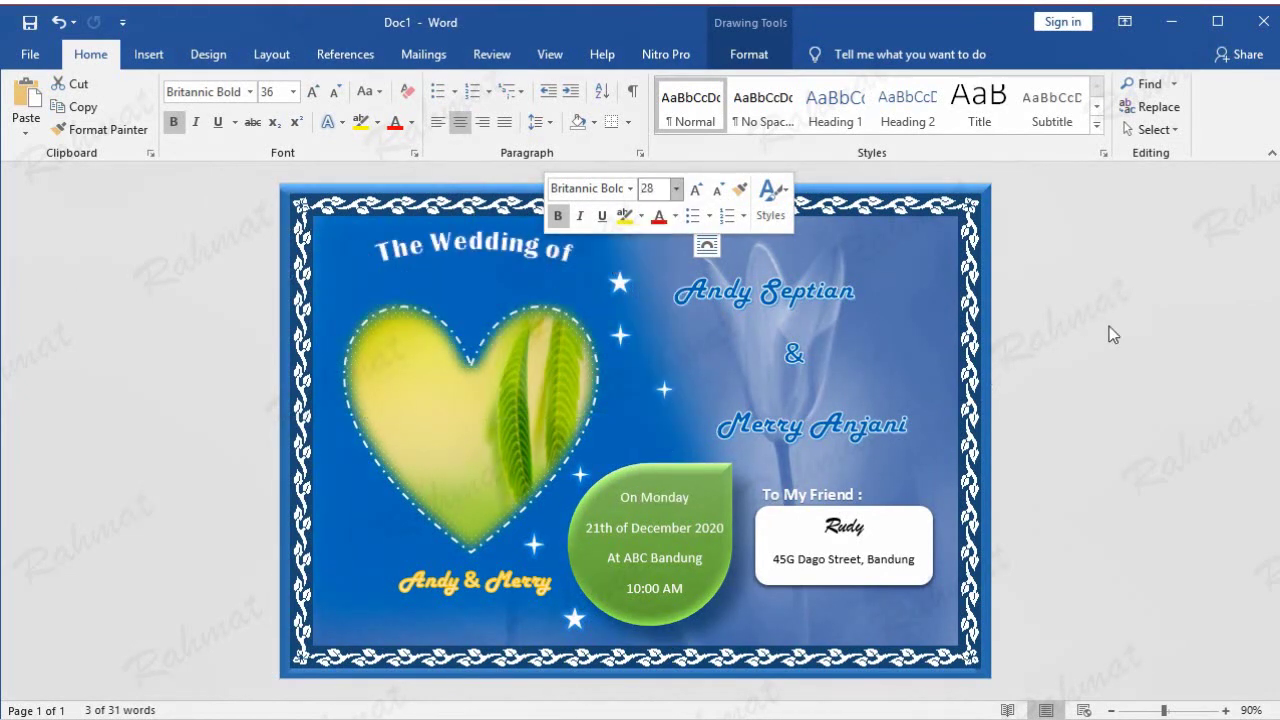
triple_click(485, 225)
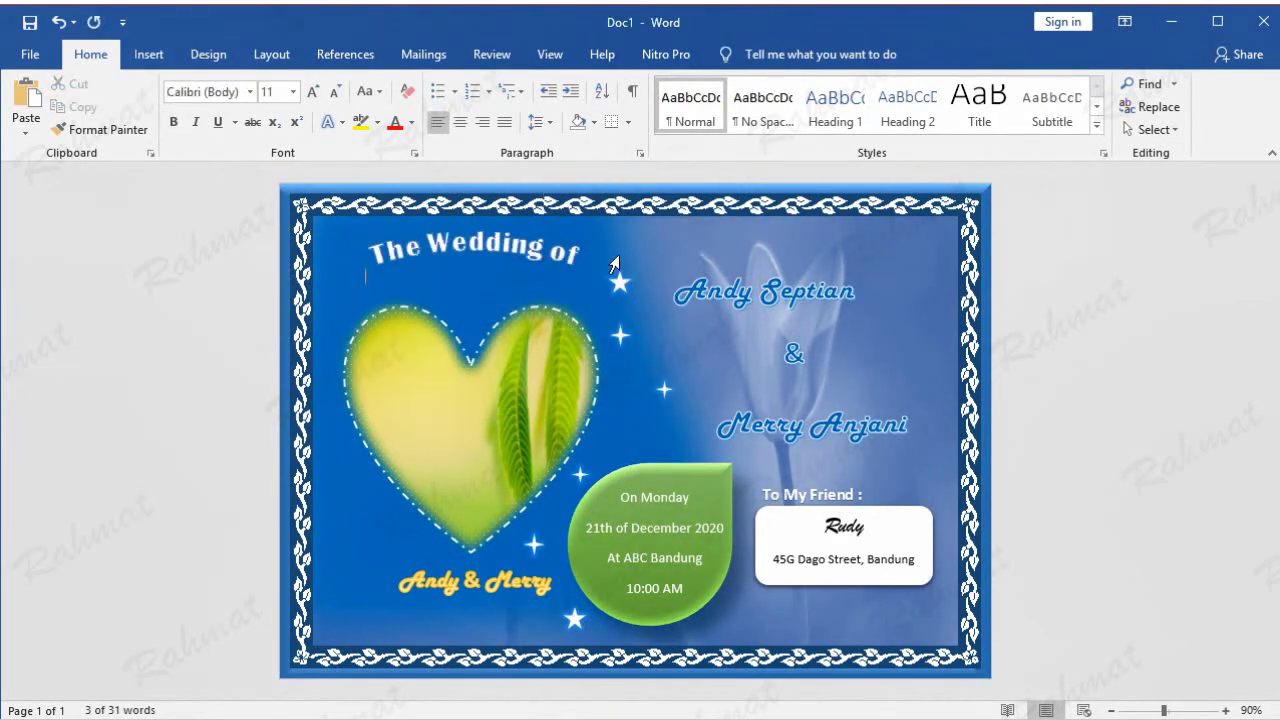
click(498, 230)
drag(536, 230, 535, 228)
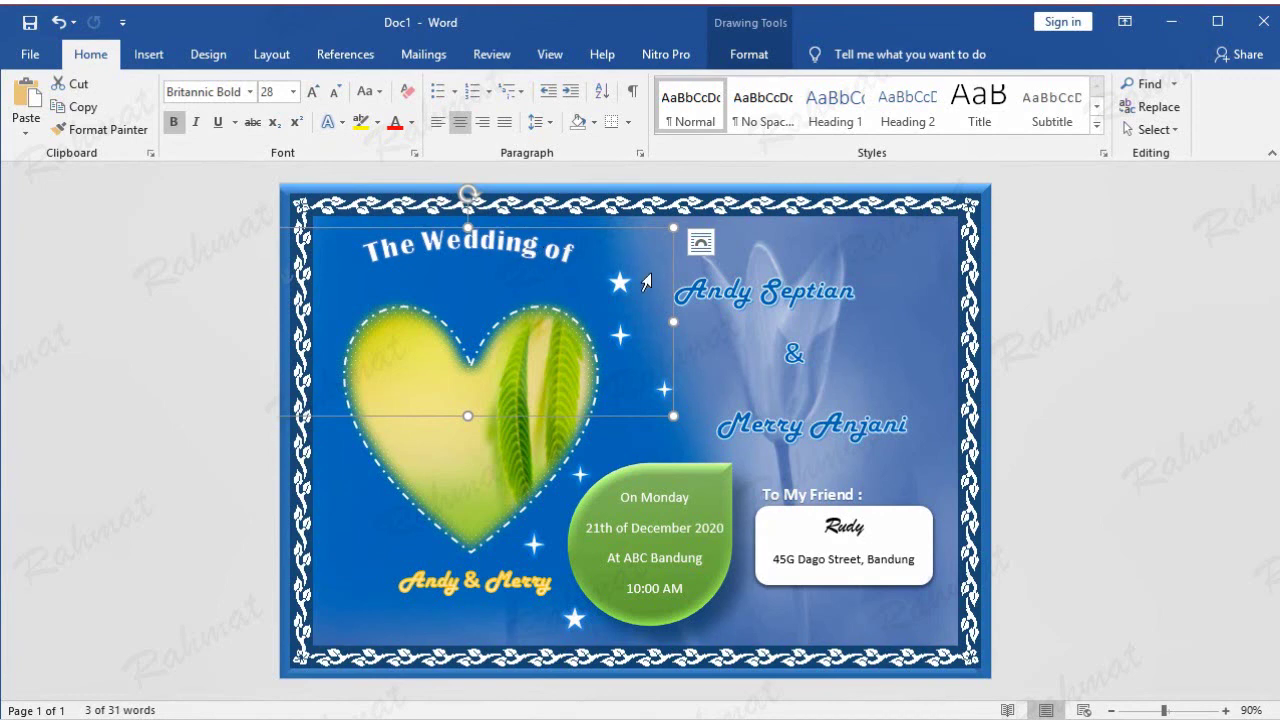
Change the title font size to 36 and nudge it into place above the heart.
triple_click(512, 247)
click(632, 179)
text(36)
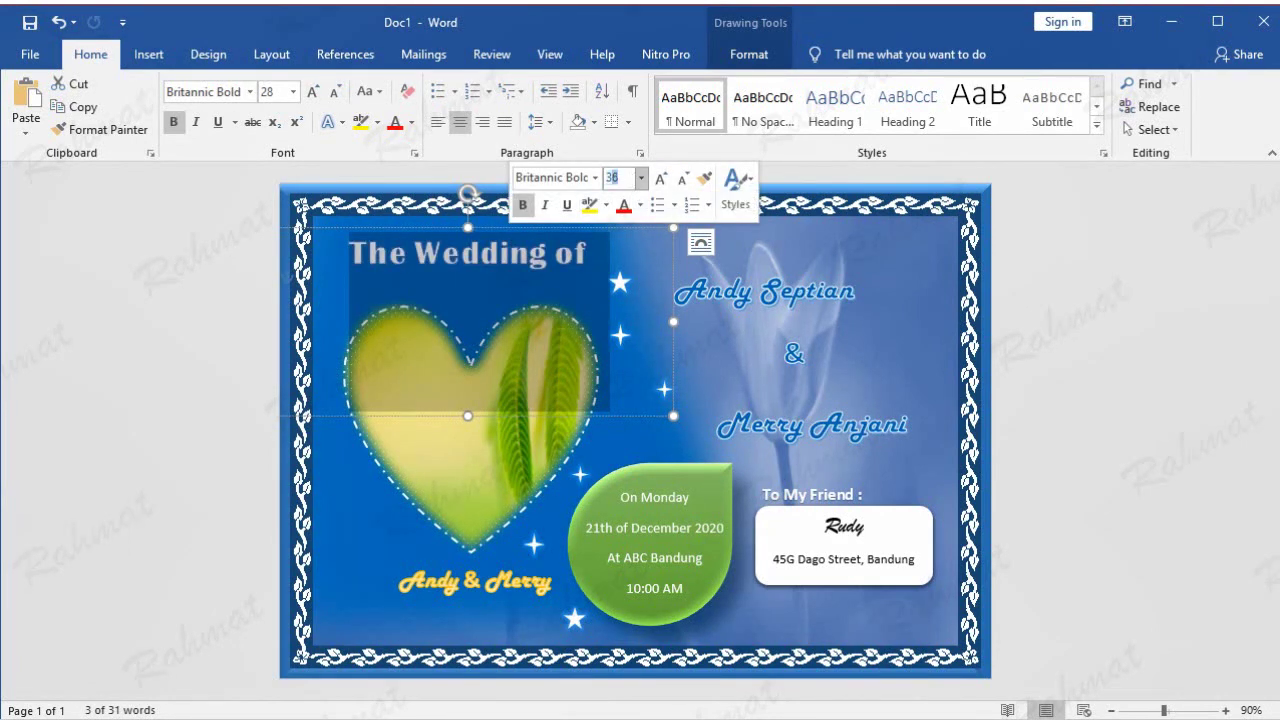
key(Return)
click(1050, 385)
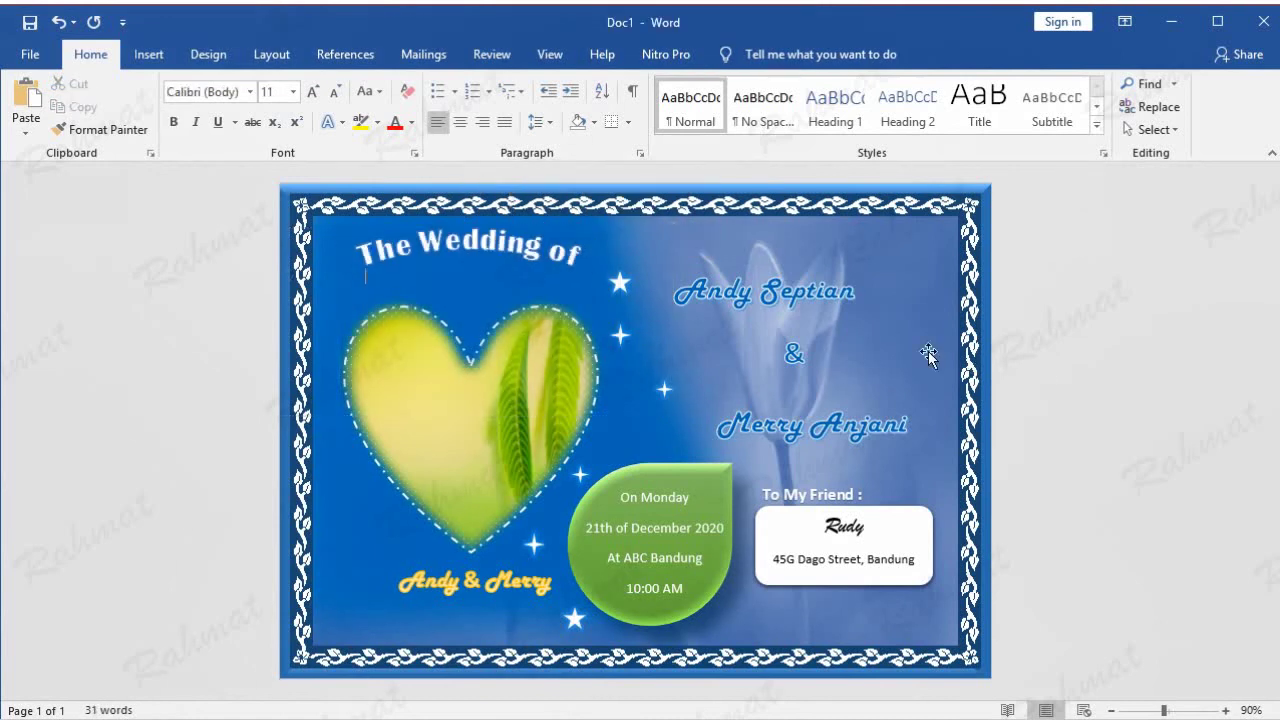
click(512, 245)
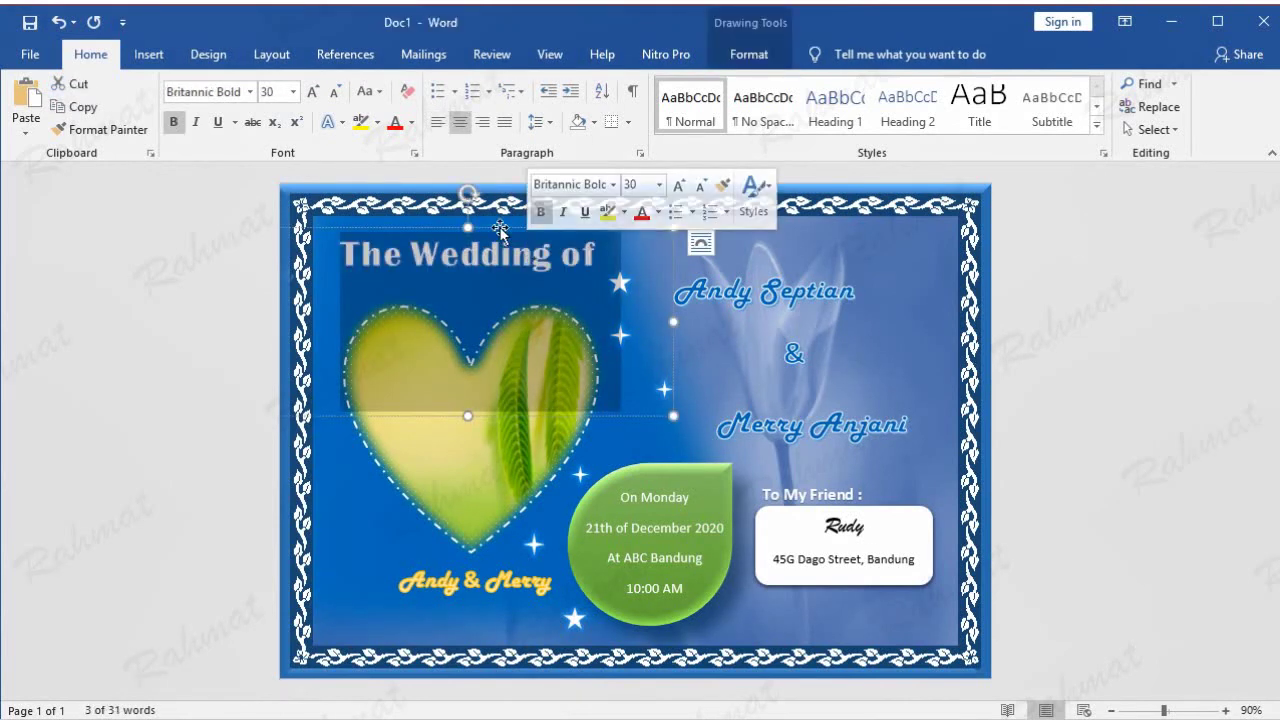
drag(499, 229, 498, 232)
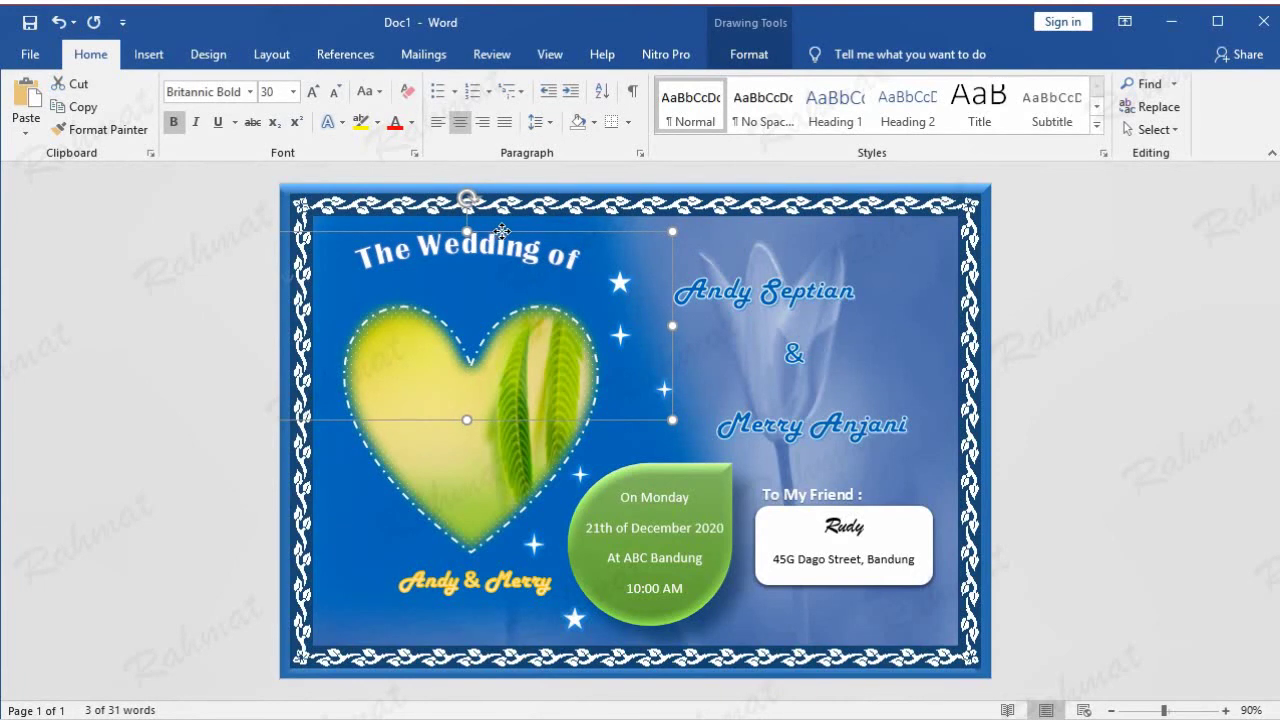
drag(498, 232, 501, 231)
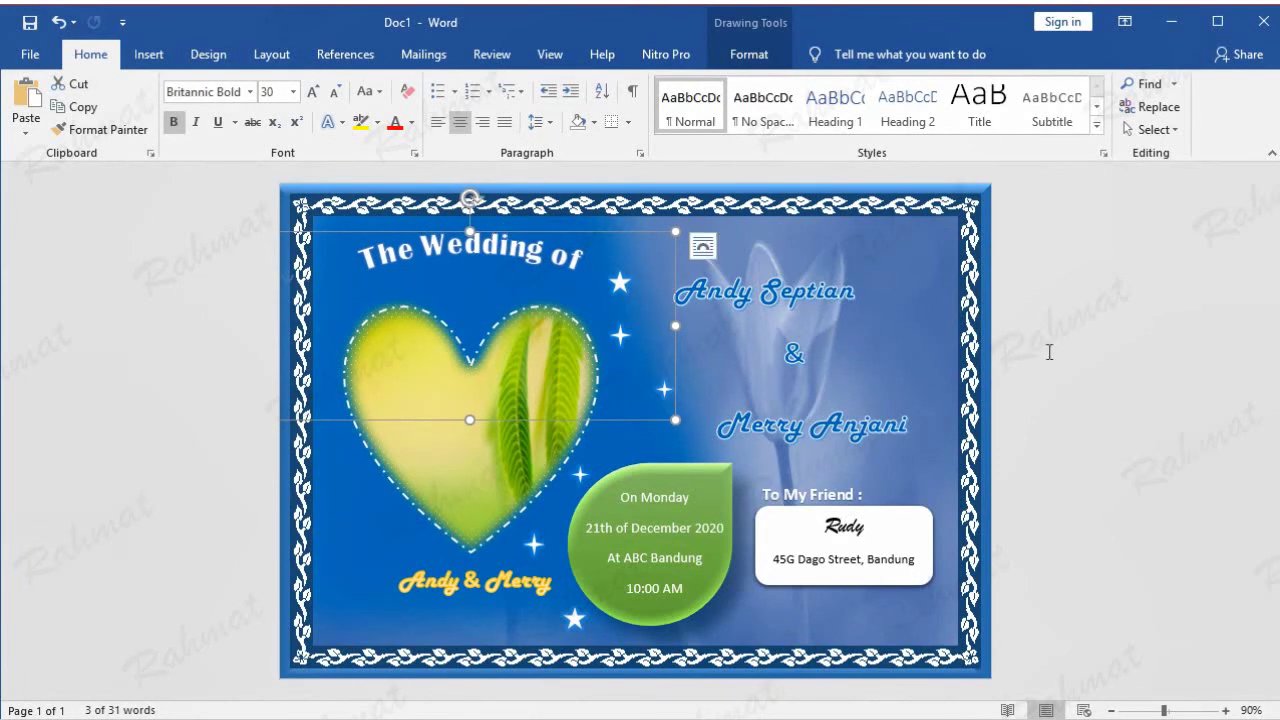
click(1089, 336)
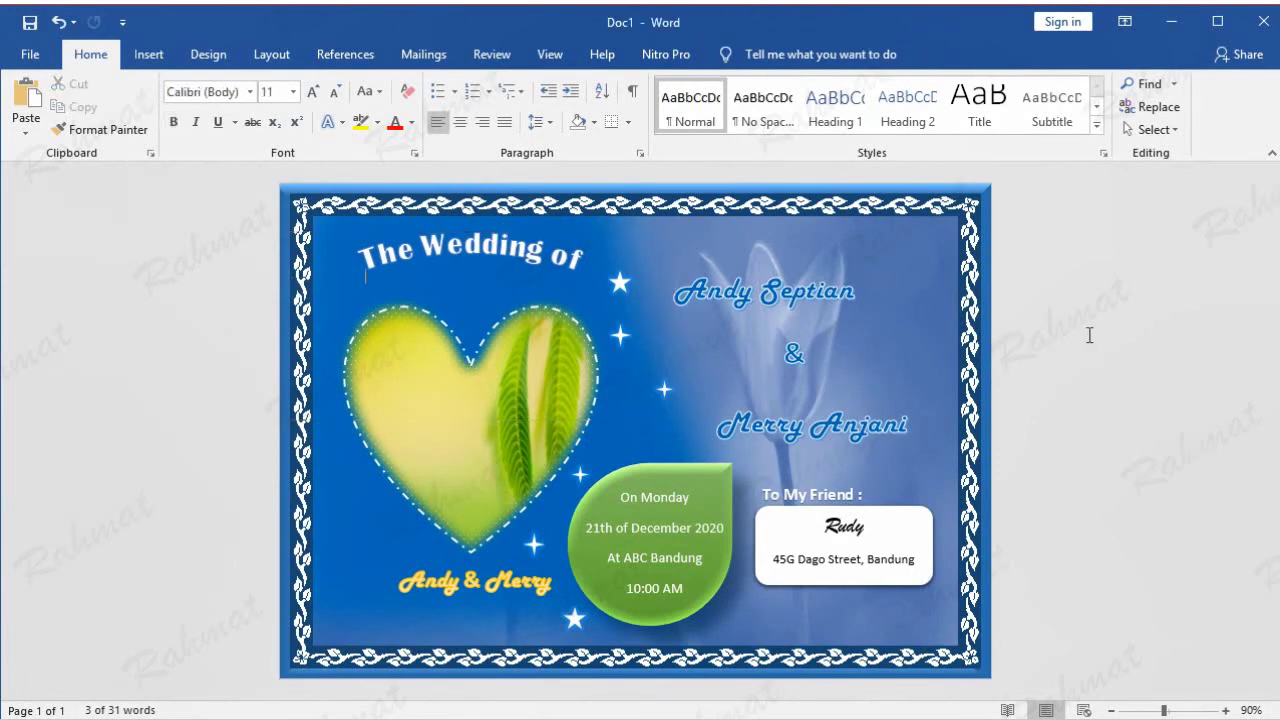
Undo the stray title nudge and bring up the card's print preview.
triple_click(507, 251)
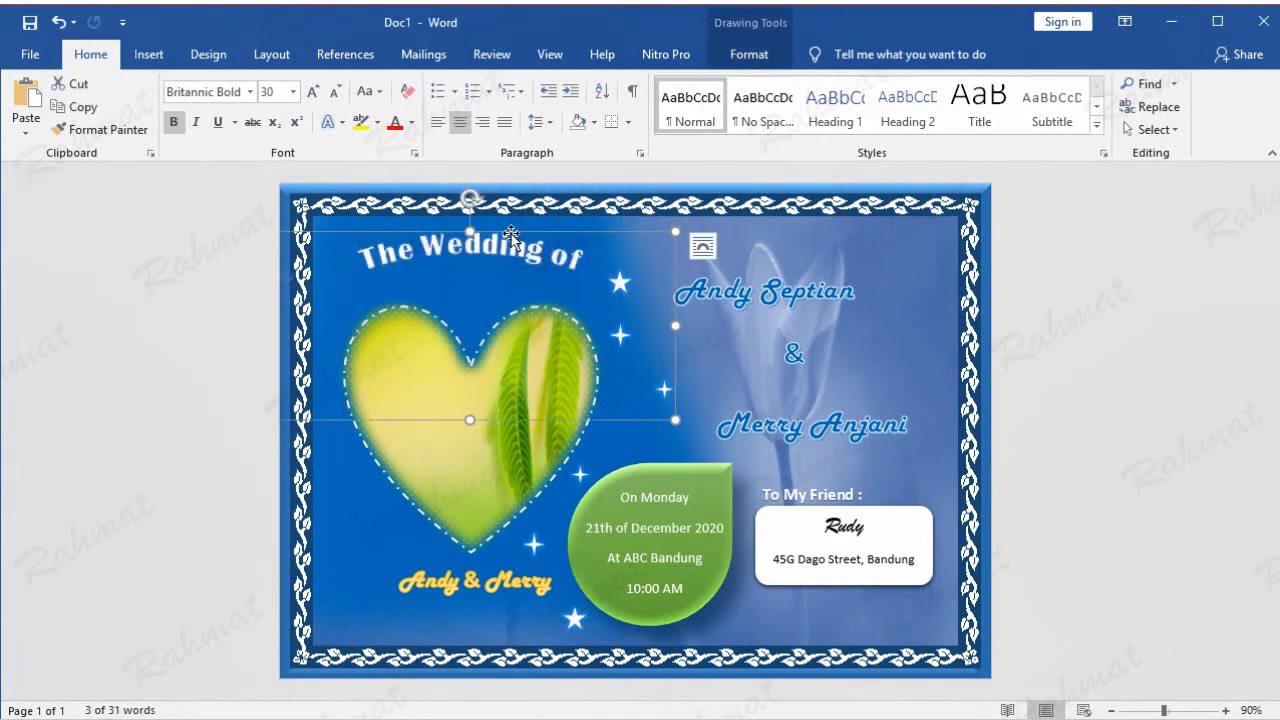
key(ctrl+z)
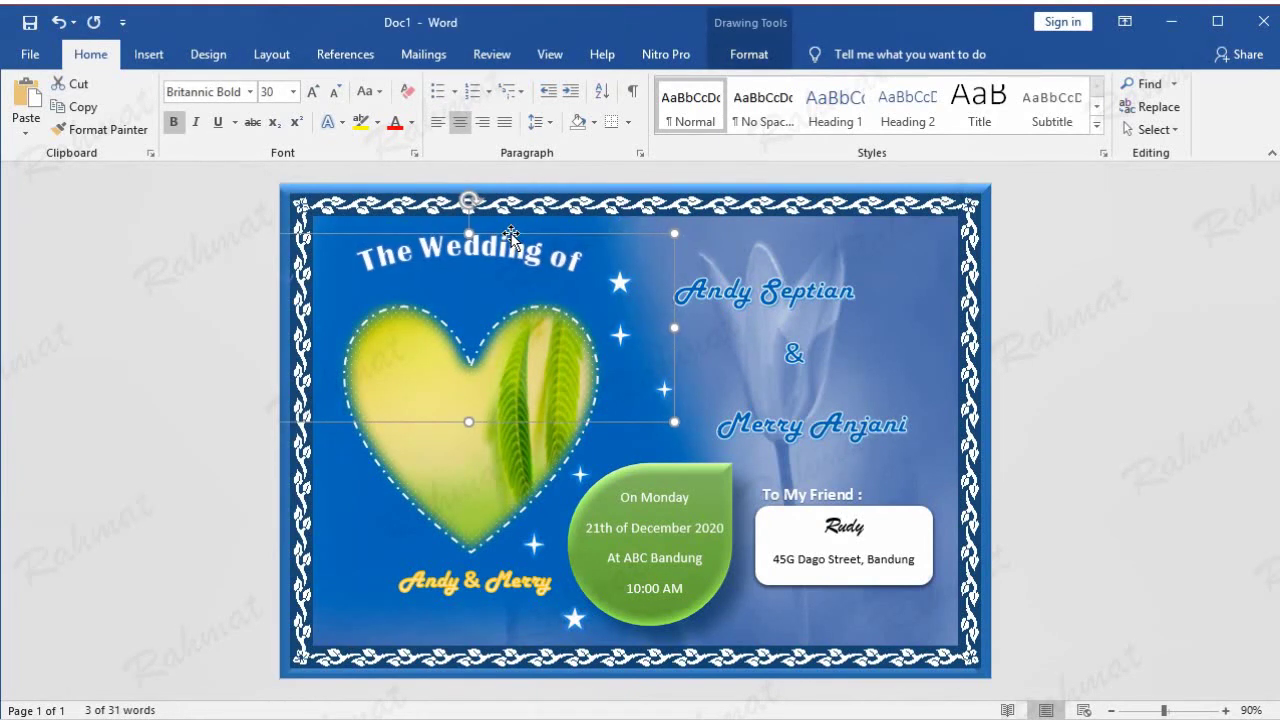
click(1013, 330)
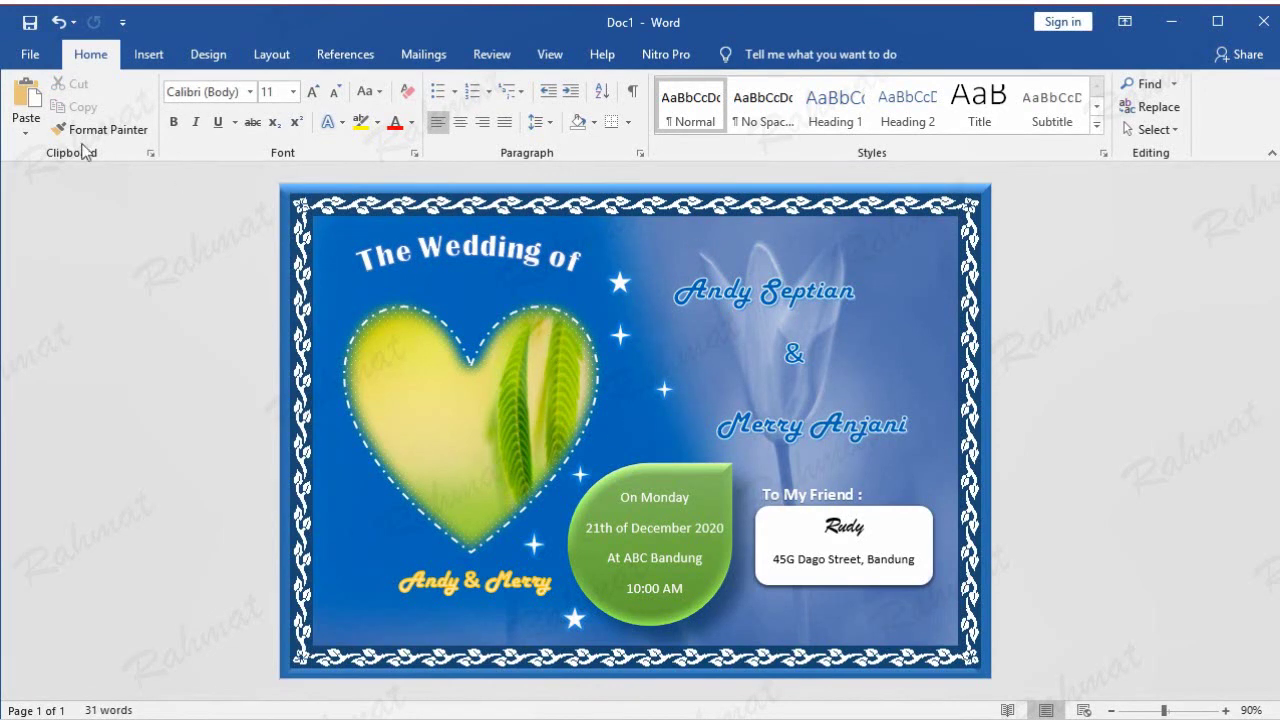
click(31, 55)
click(40, 325)
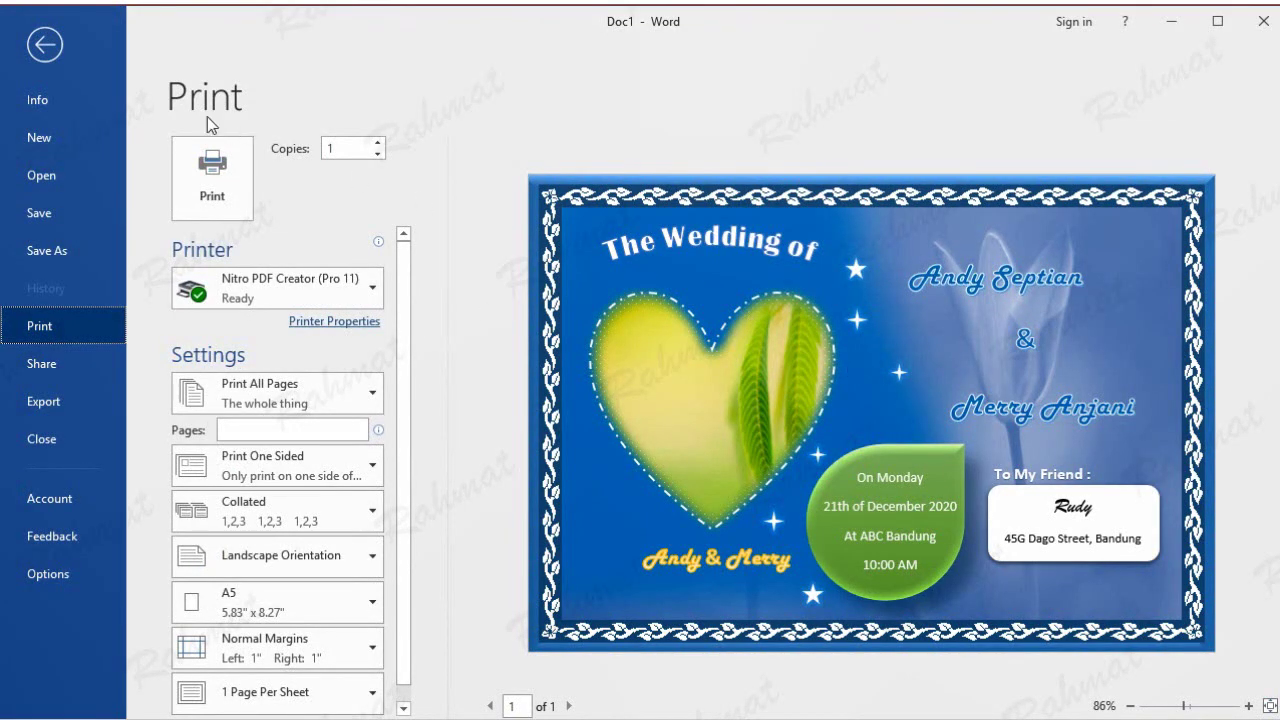
Leave the print preview and return to editing the invitation card.
click(44, 45)
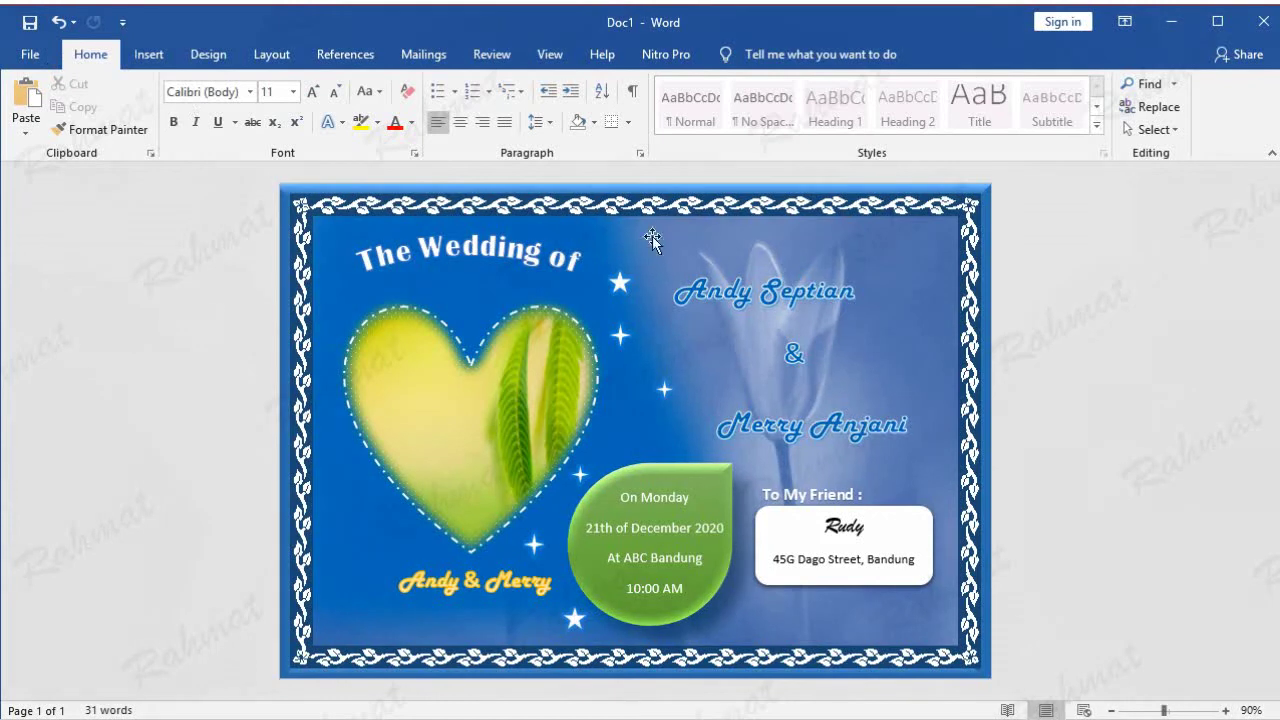